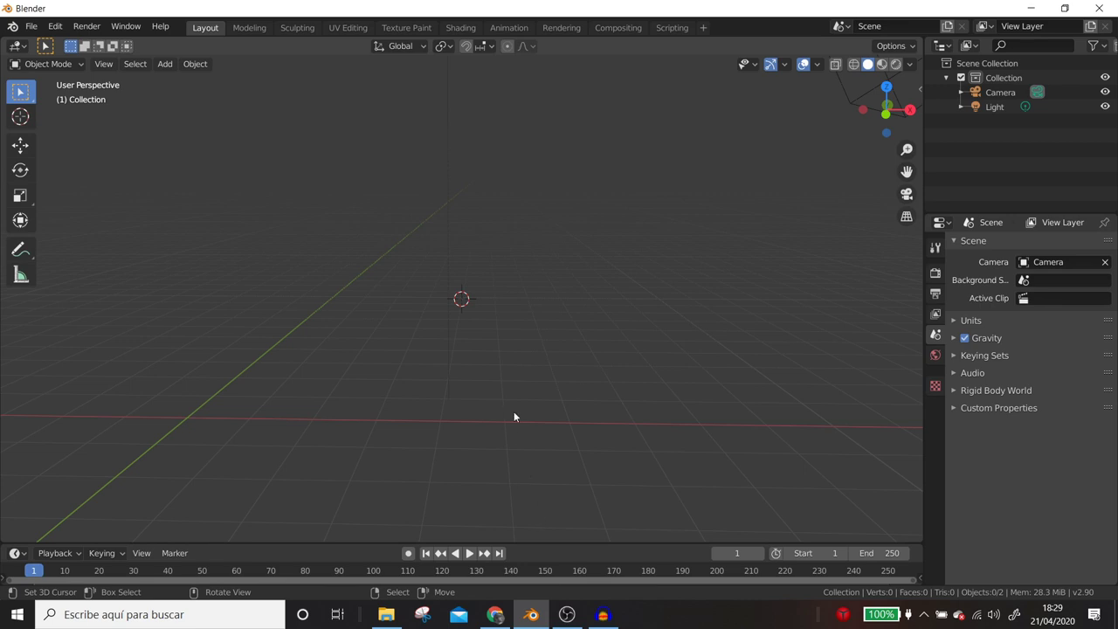
Switch from the empty Blender scene to Chrome showing the blender.org home page.
scroll(515, 416, down, 2)
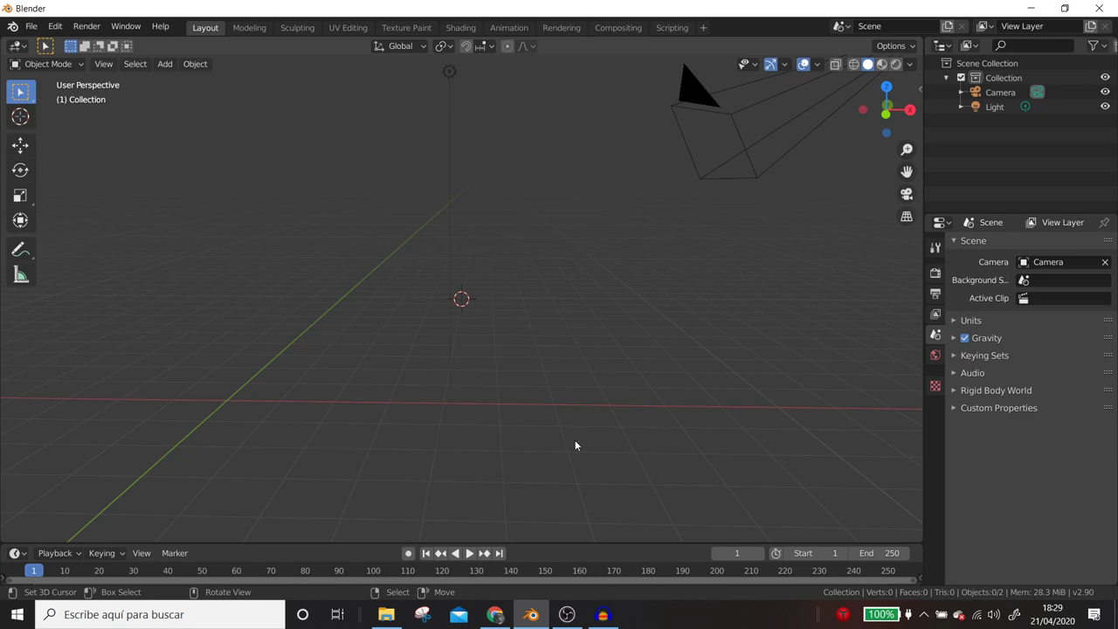
click(503, 616)
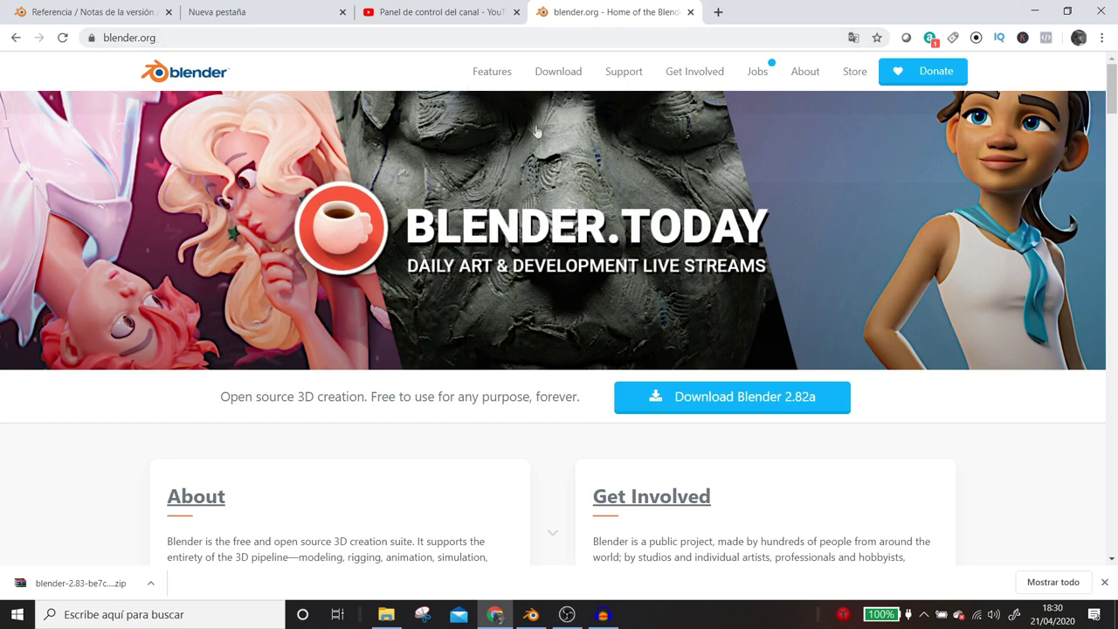
Go to blender.org's Download page, scroll to Go Experimental and open the Daily Builds.
click(797, 409)
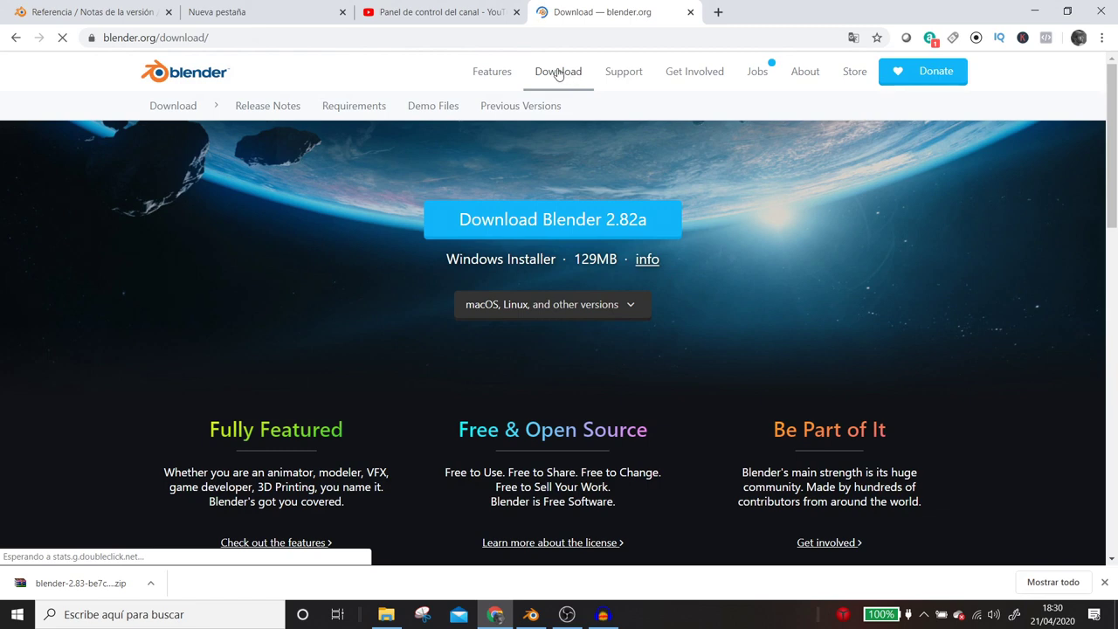
scroll(656, 290, down, 3)
scroll(655, 290, down, 3)
scroll(655, 291, down, 3)
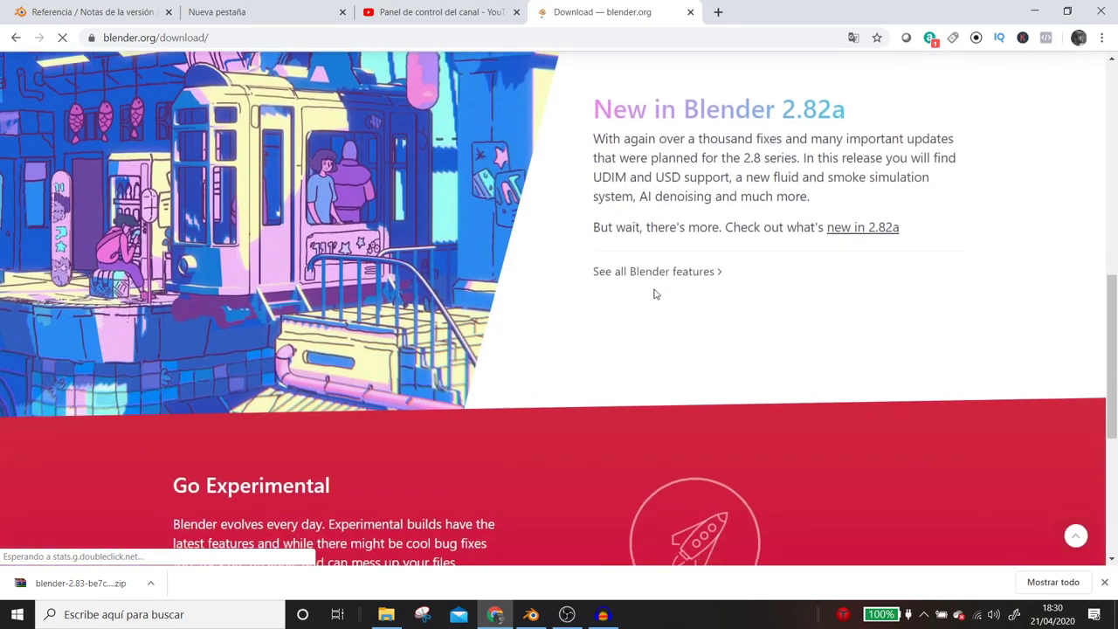
scroll(655, 291, down, 2)
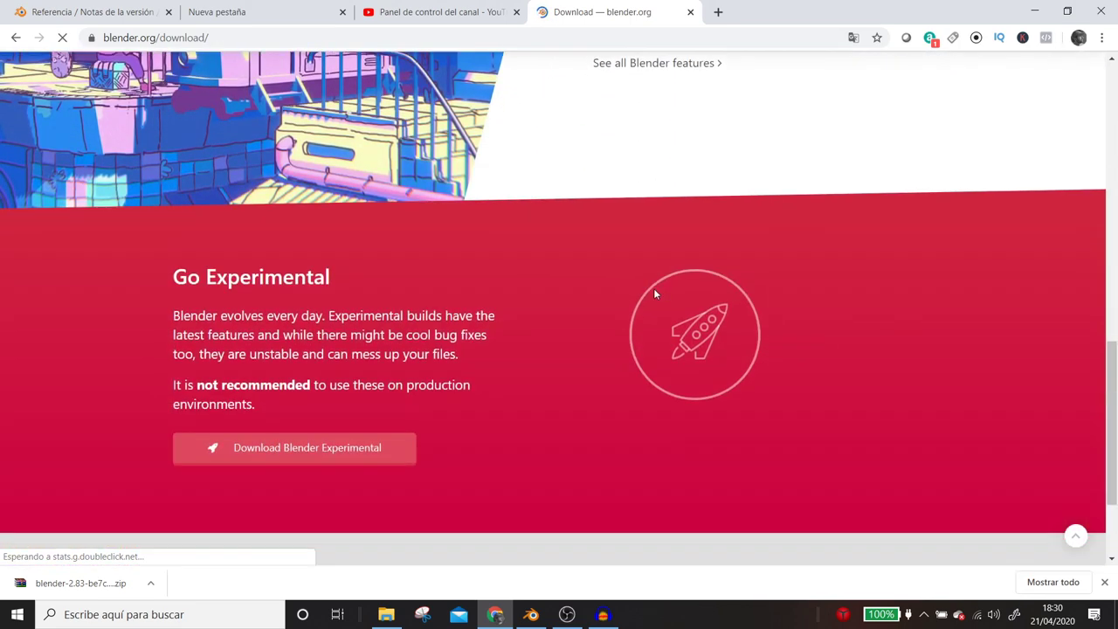
click(270, 452)
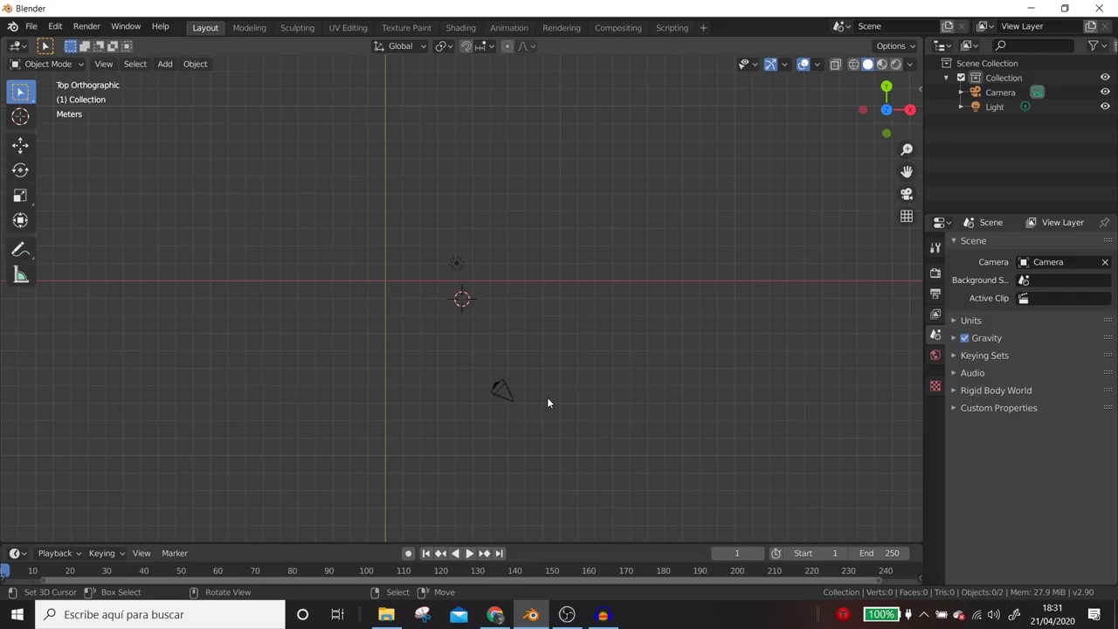
Add an 8-vertex circle mesh at the 3D cursor.
click(380, 284)
key(shift+a)
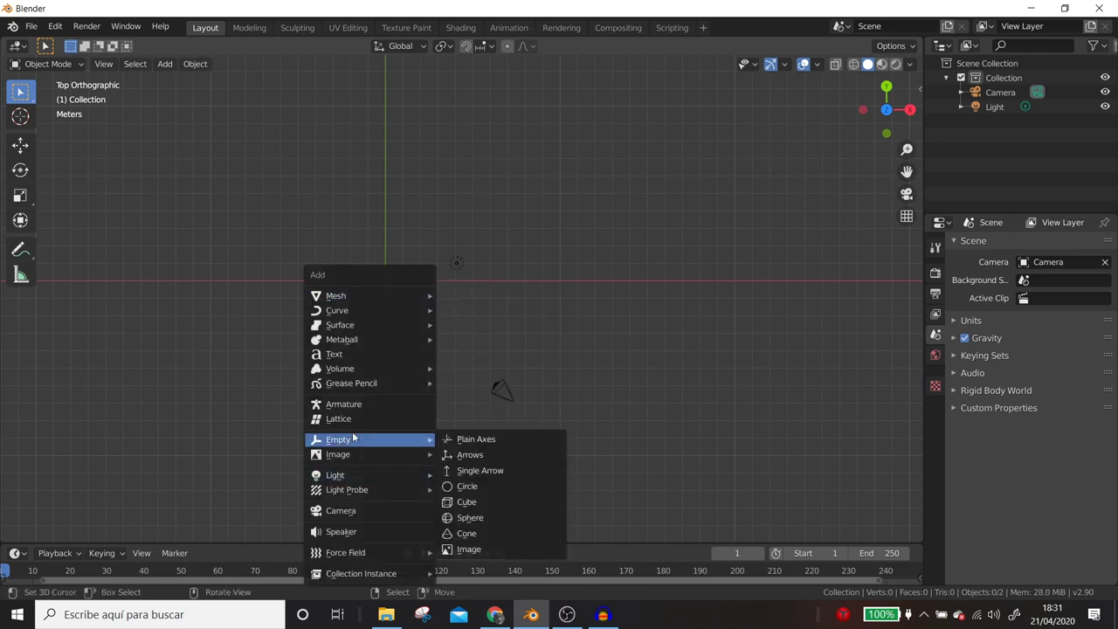
mouse_move(336, 296)
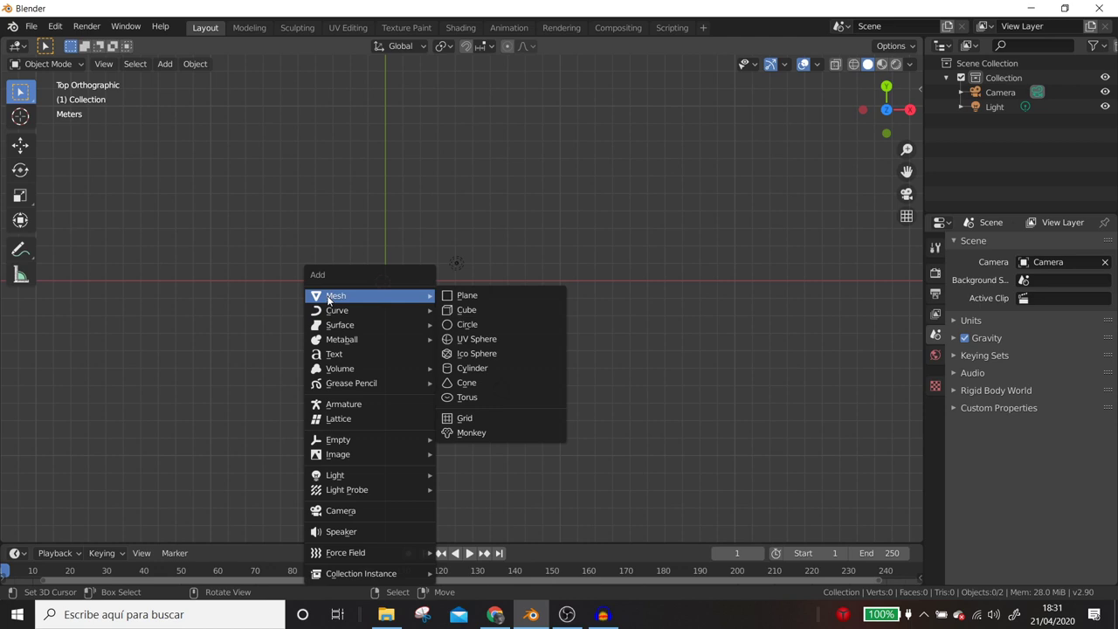
click(472, 324)
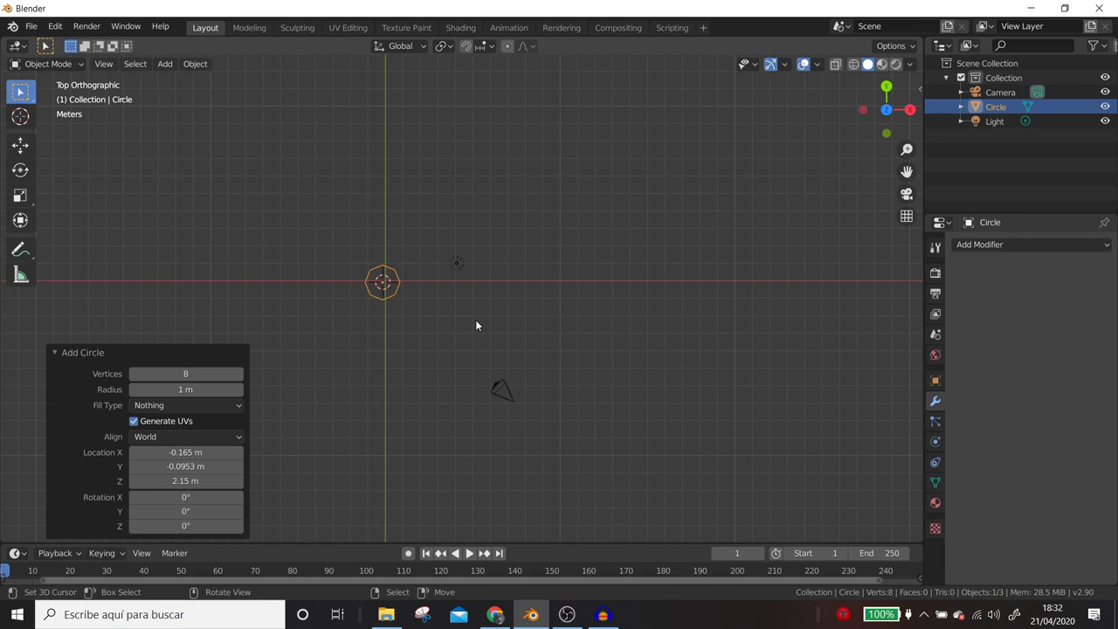
In Edit Mode, fill the circle with a single face and view it in perspective.
key(Tab)
key(f)
key(KP_Decimal)
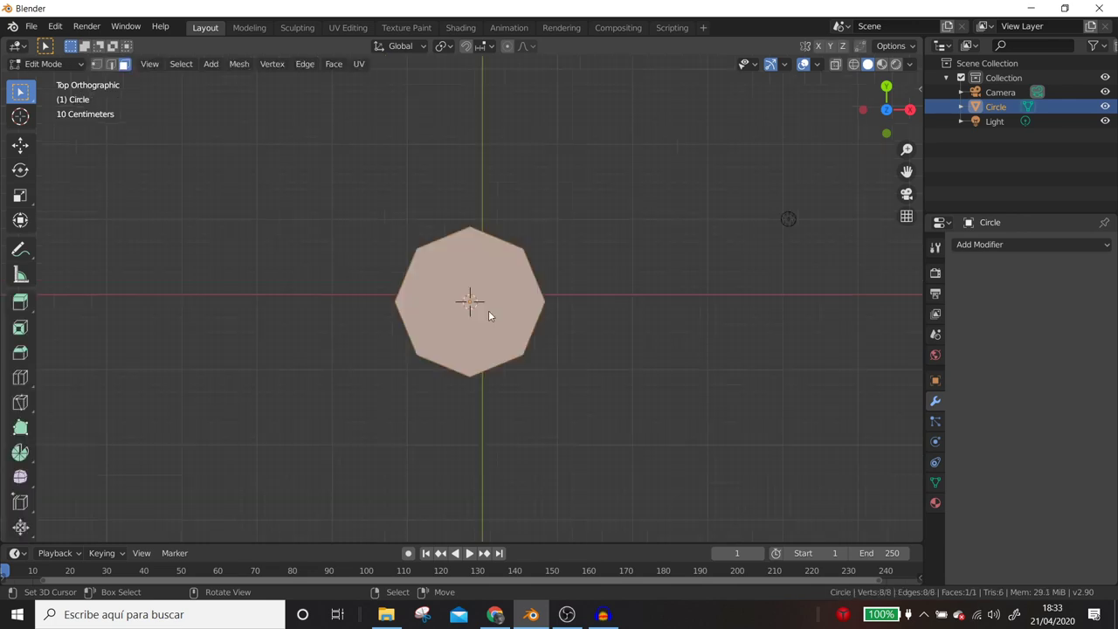
scroll(492, 330, up, 1)
middle_drag(494, 330, 479, 262)
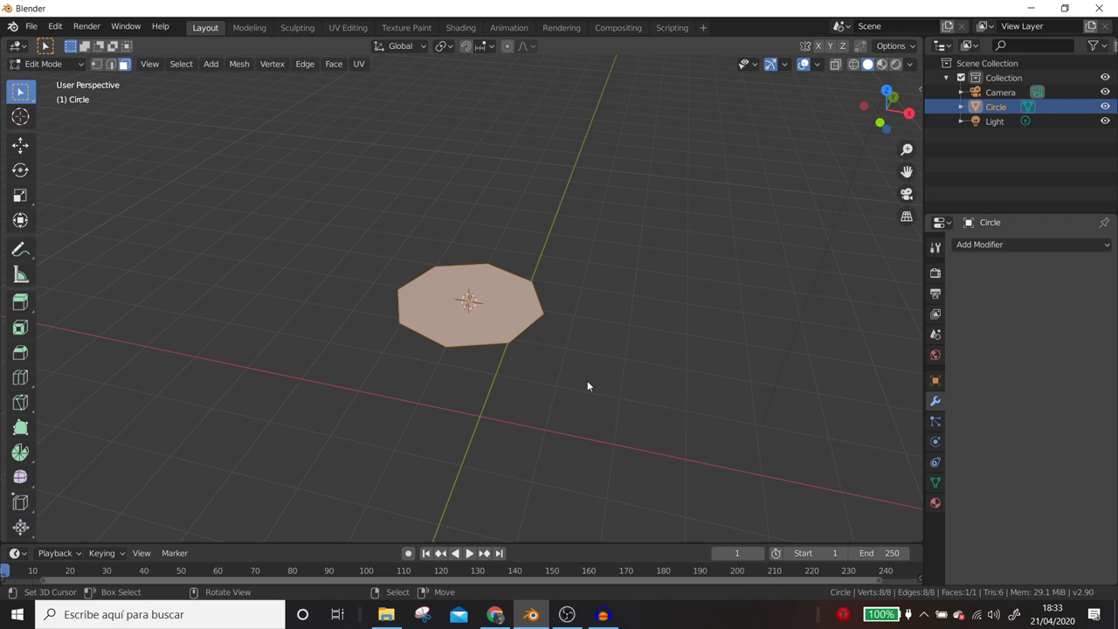
Set Keymap selection to the left mouse button, then reselect the circle's face.
click(55, 26)
click(92, 233)
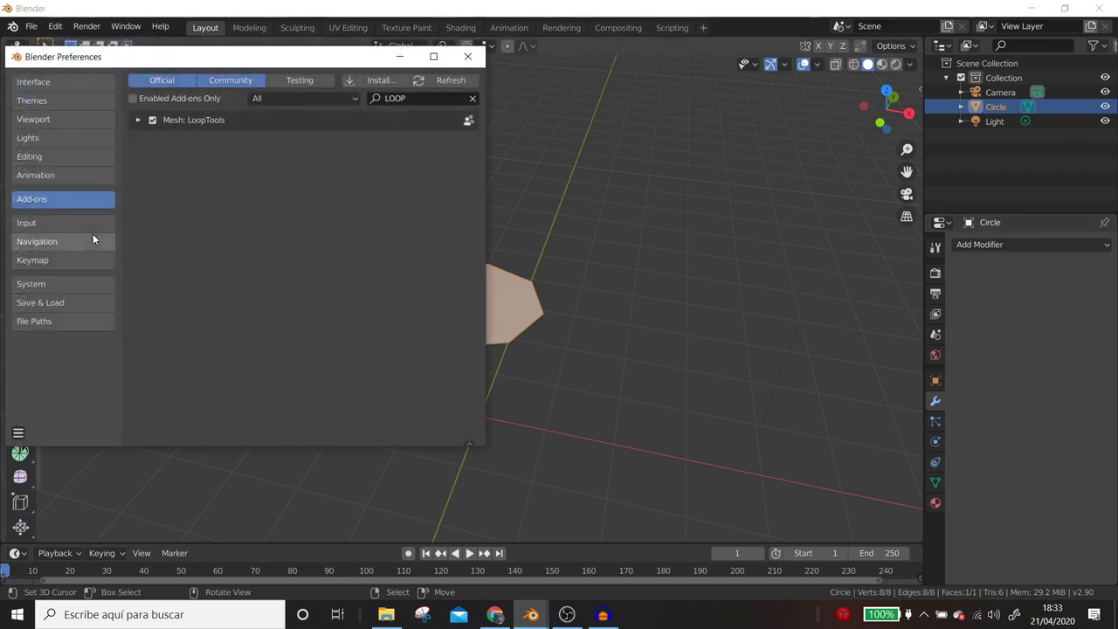
click(35, 266)
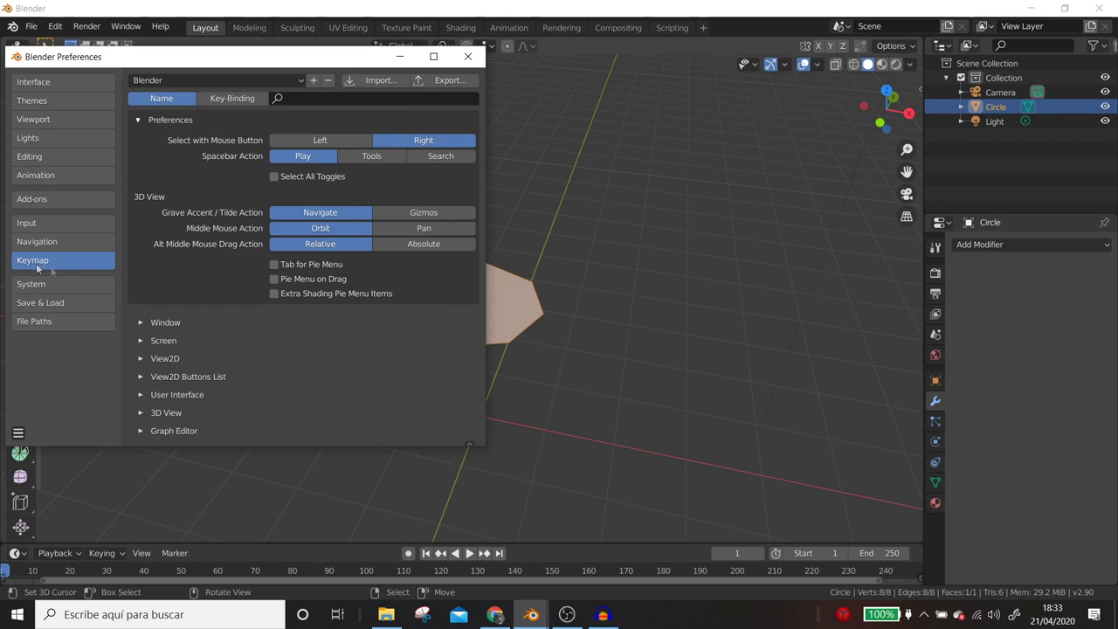
click(312, 142)
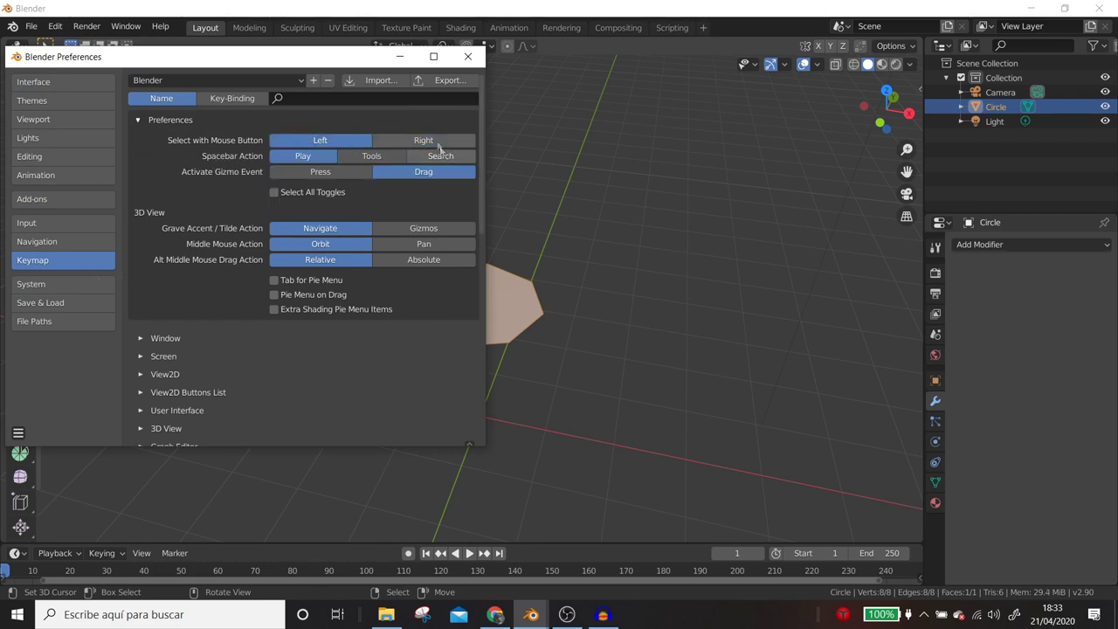
click(637, 232)
click(522, 309)
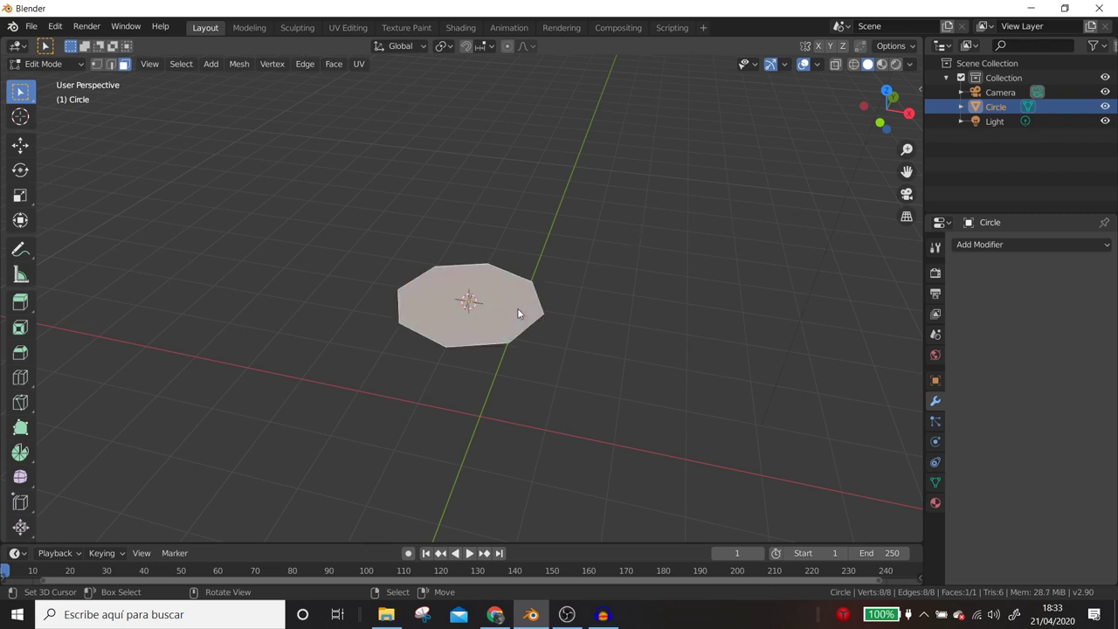
right_click(669, 223)
Snap the cursor to the circle and extrude its face up 1.3679 m into a prism.
shift+right_click(280, 330)
shift+right_click(424, 149)
key(Tab)
key(shift+s)
key(Tab)
key(Tab)
key(Tab)
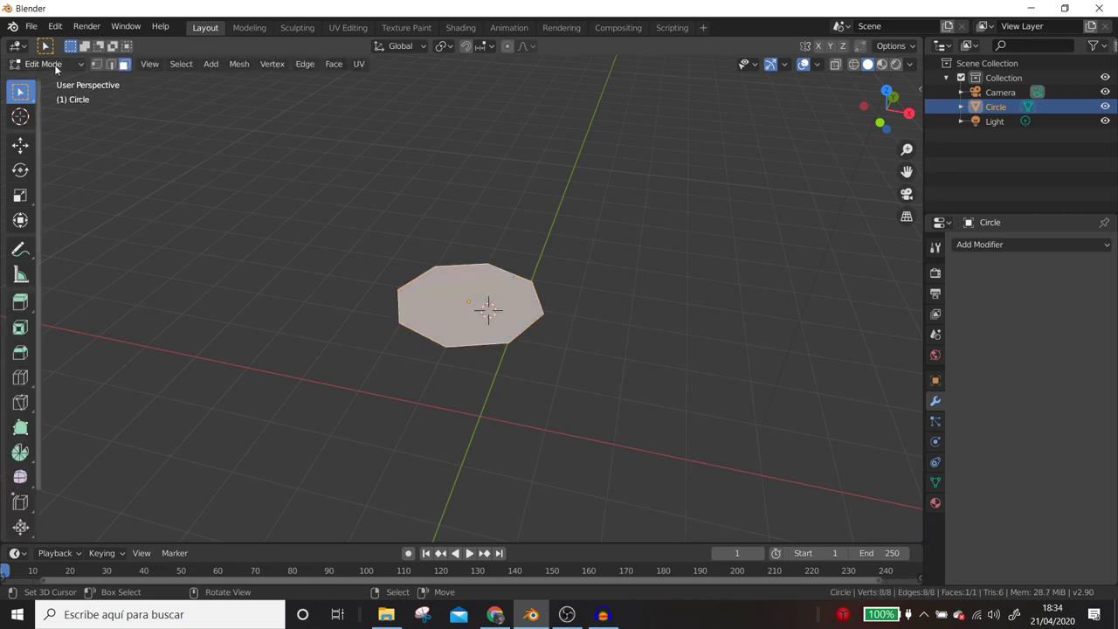
key(Tab)
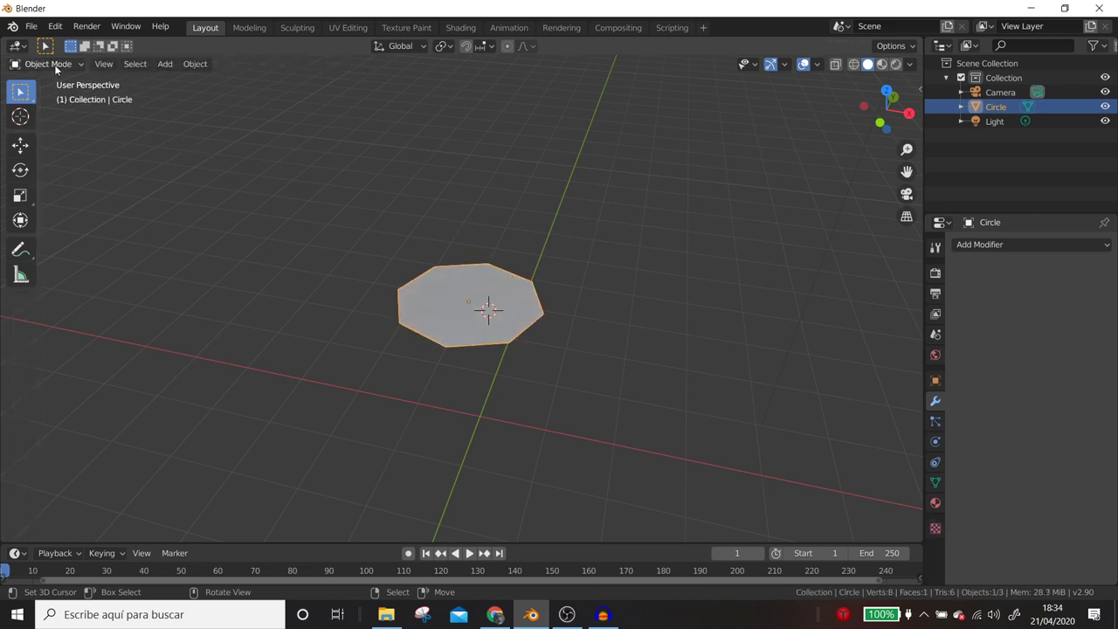
key(Tab)
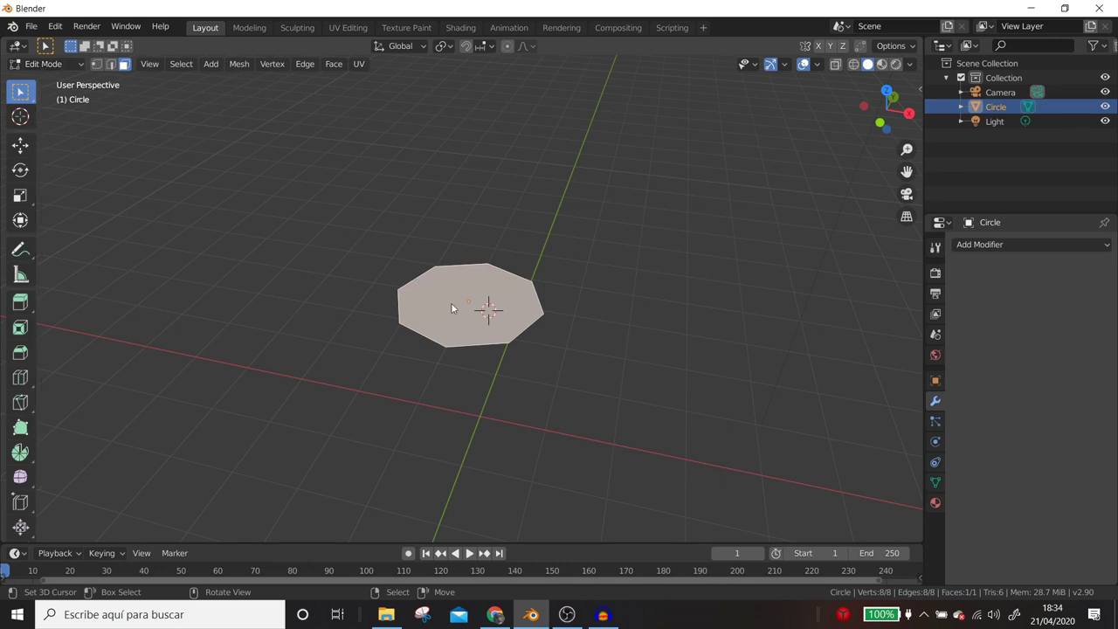
scroll(522, 353, down, 1)
mouse_move(522, 352)
middle_down()
mouse_move(534, 390)
mouse_move(519, 363)
middle_up()
key(e)
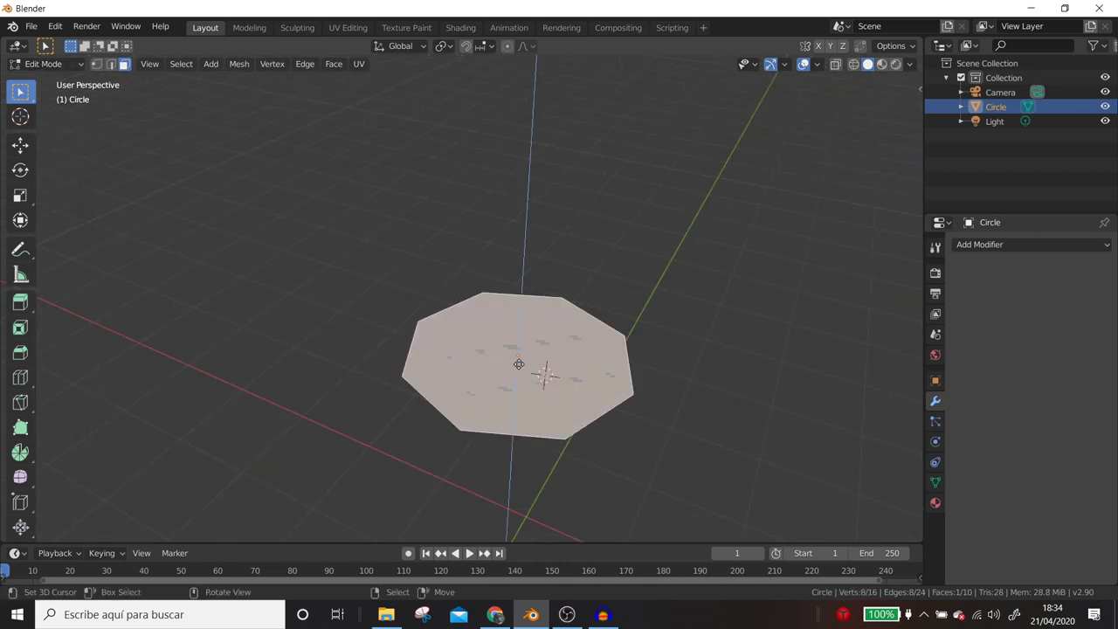
click(530, 227)
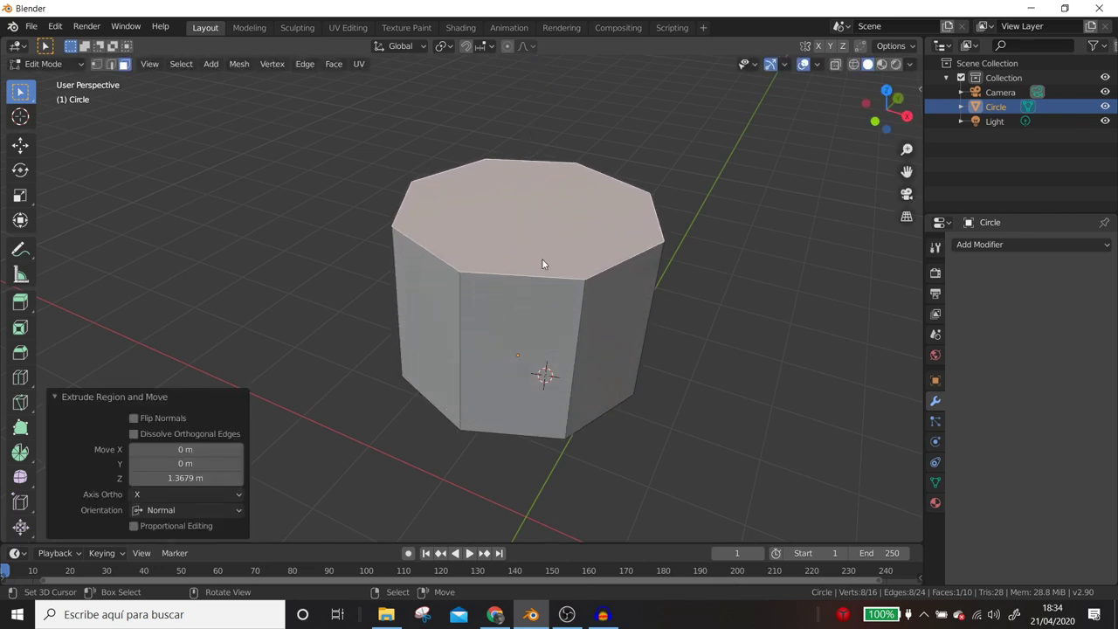
middle_drag(569, 309, 496, 327)
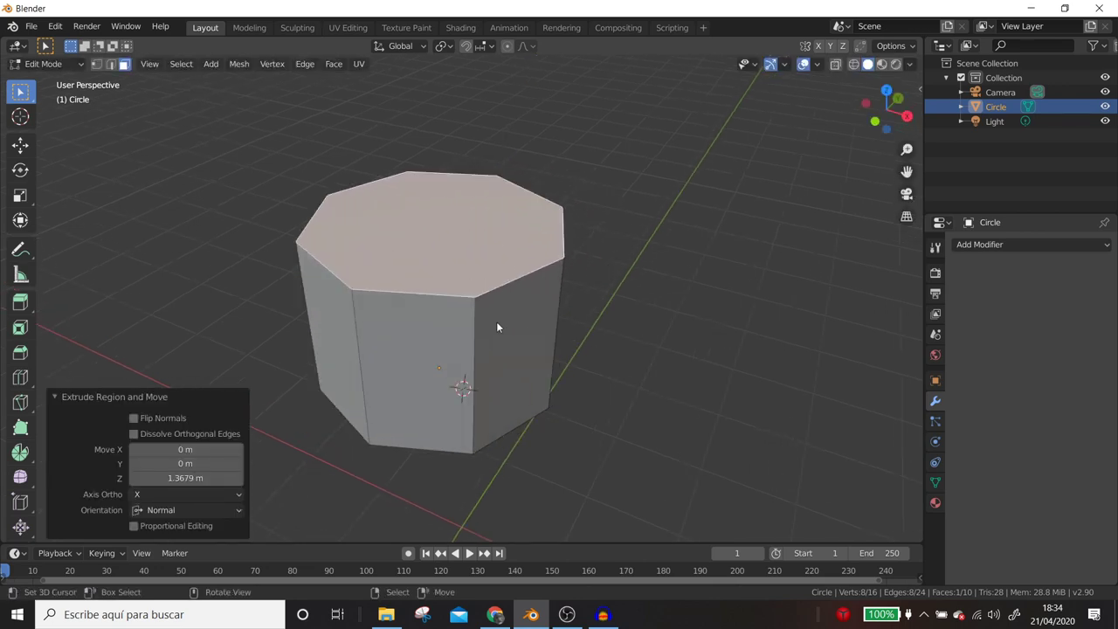
Inset the prism's top face.
shift+right_click(421, 229)
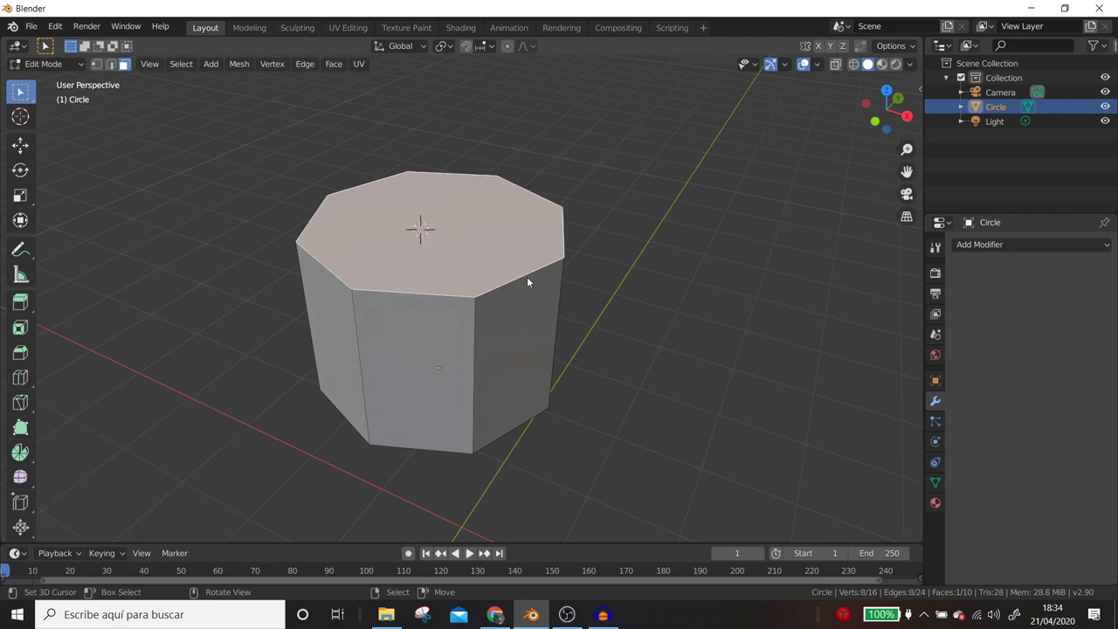
key(i)
click(598, 356)
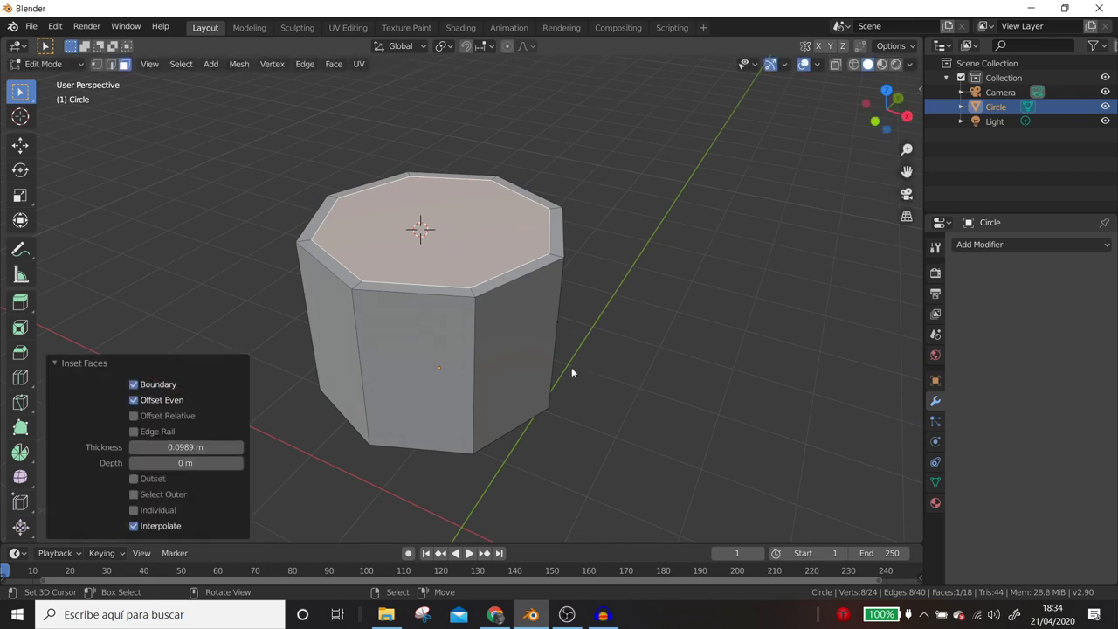
middle_drag(571, 368, 569, 363)
Add a loop cut slid near the top rim and select the rim edges.
key(ctrl+r)
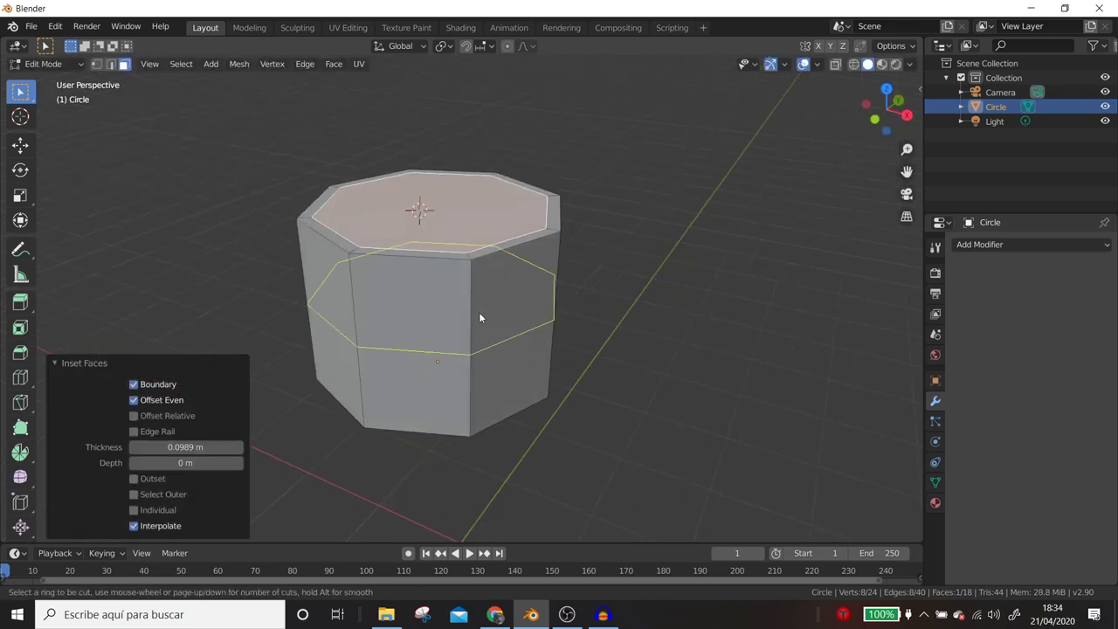
click(479, 318)
click(487, 242)
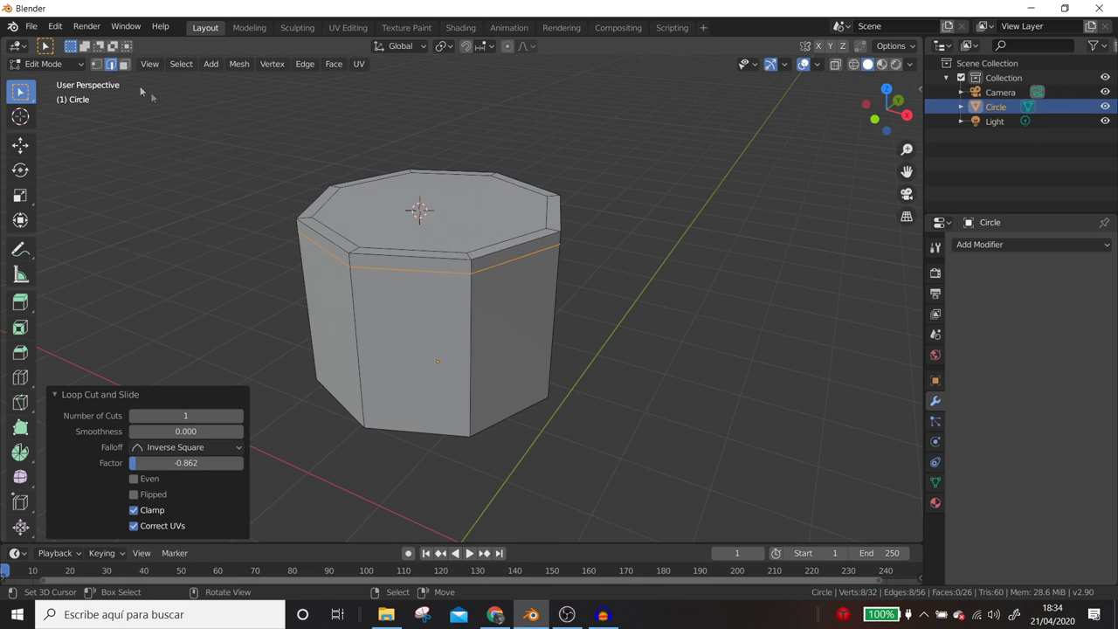
click(497, 244)
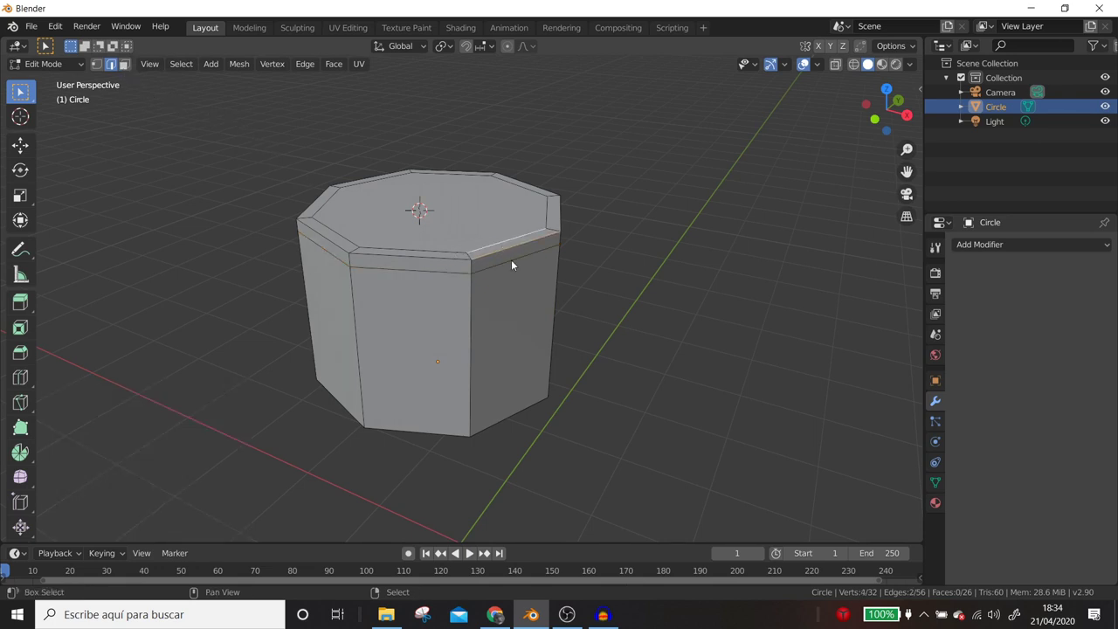
shift+click(517, 262)
scroll(557, 276, up, 2)
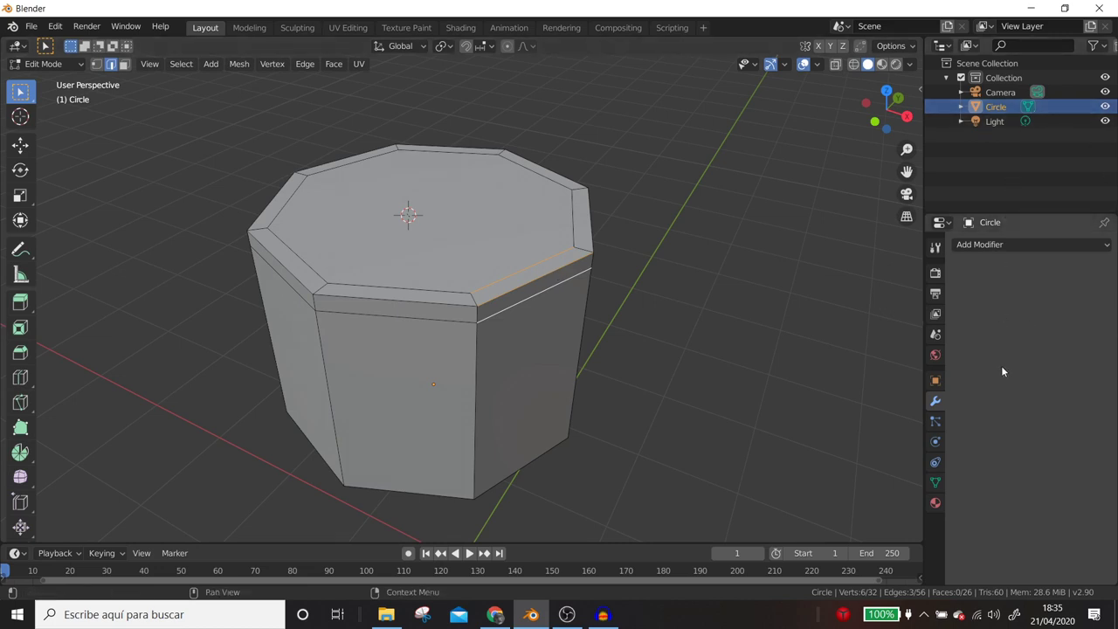
click(1003, 246)
Add a Subdivision Surface modifier with viewport levels raised to 2.
click(990, 249)
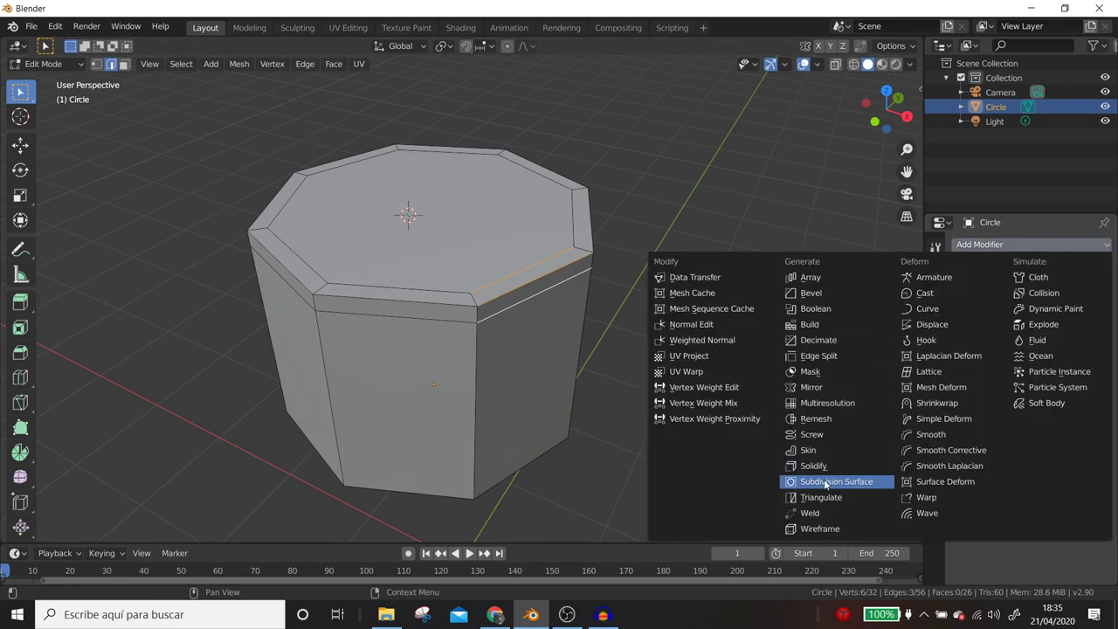
click(828, 481)
click(1019, 354)
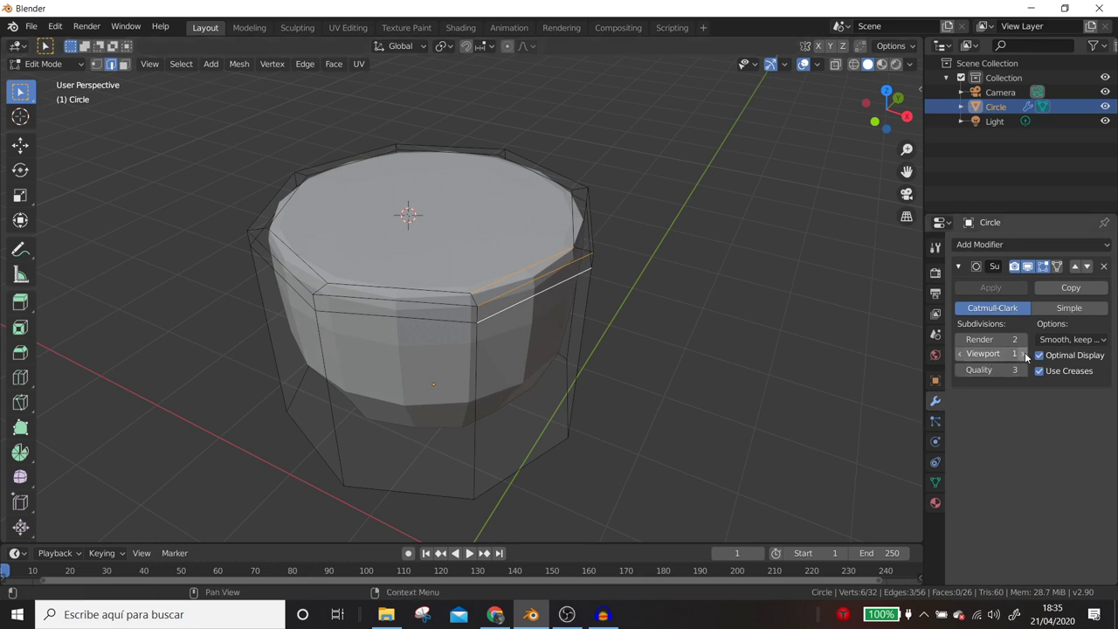
middle_drag(568, 387, 546, 317)
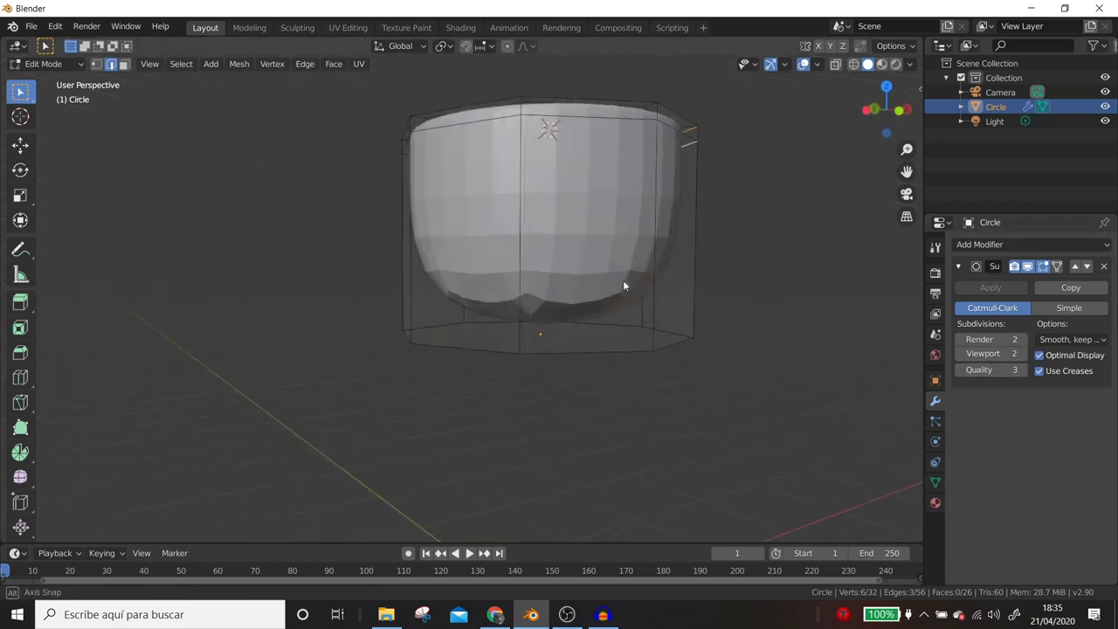
scroll(545, 311, up, 3)
scroll(545, 310, down, 3)
mouse_move(547, 309)
middle_down()
mouse_move(540, 352)
mouse_move(589, 477)
mouse_move(583, 419)
middle_up()
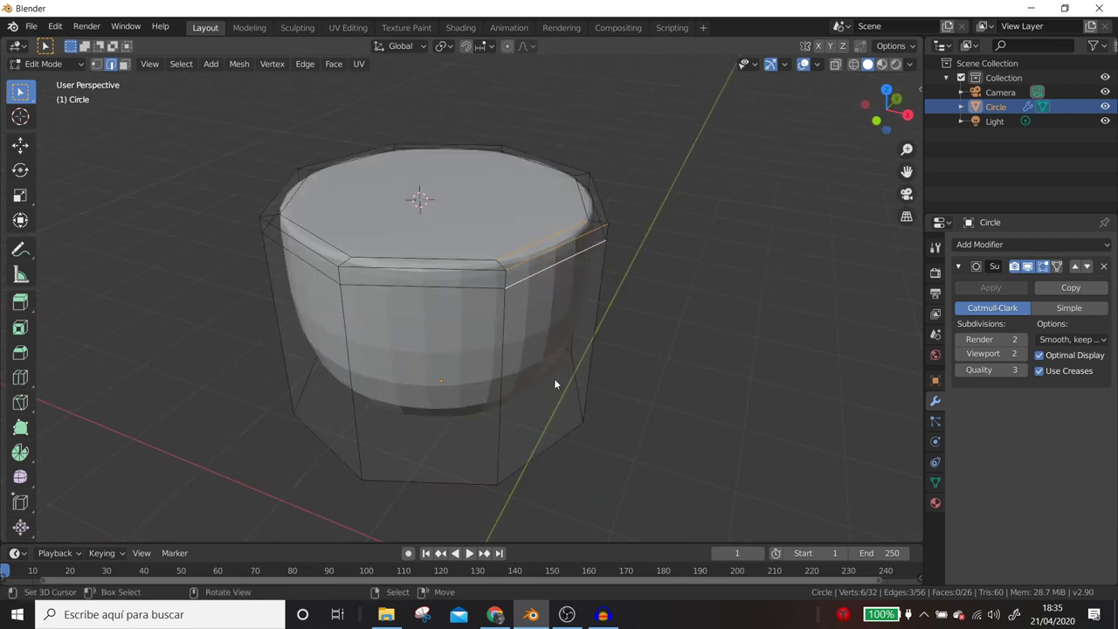
Select all, return to Object Mode and apply Shade Smooth to the cup.
key(a)
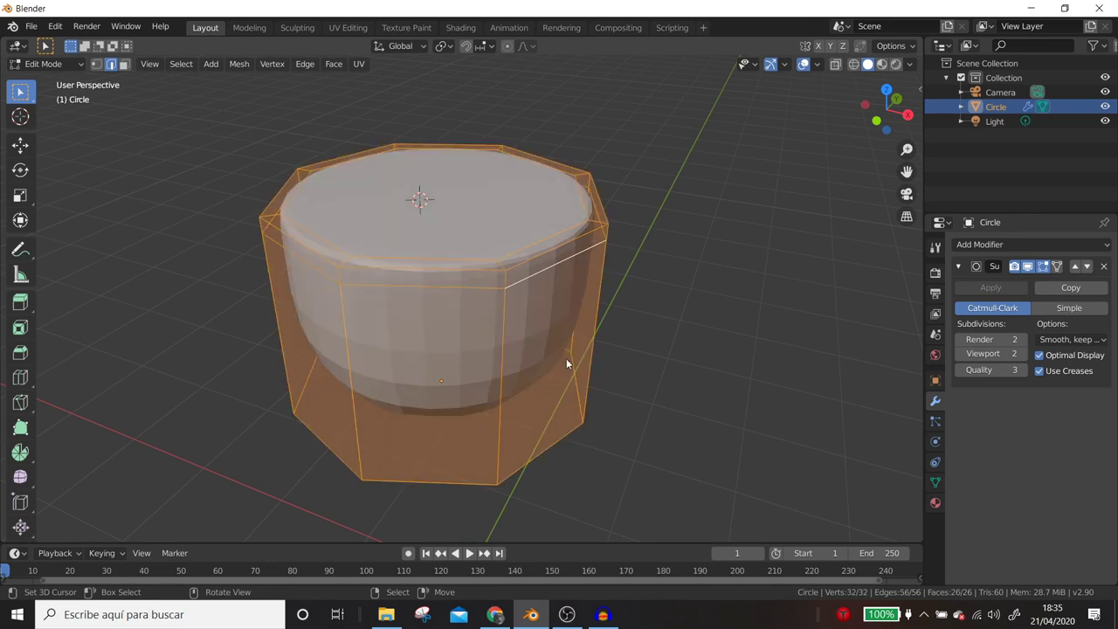
right_click(566, 358)
key(Tab)
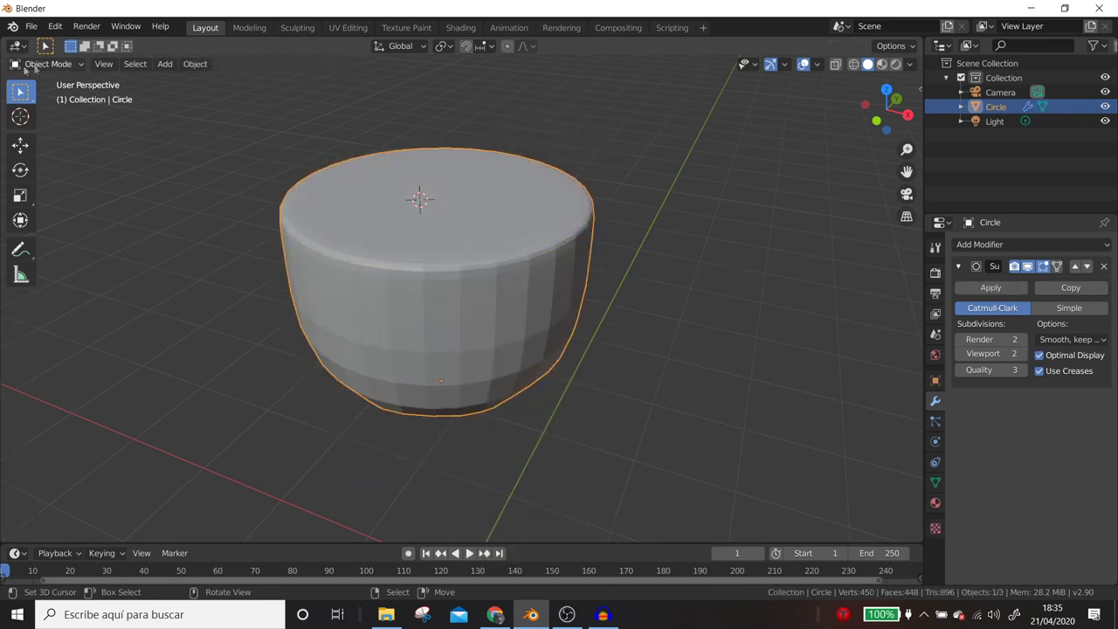
right_click(409, 192)
click(409, 192)
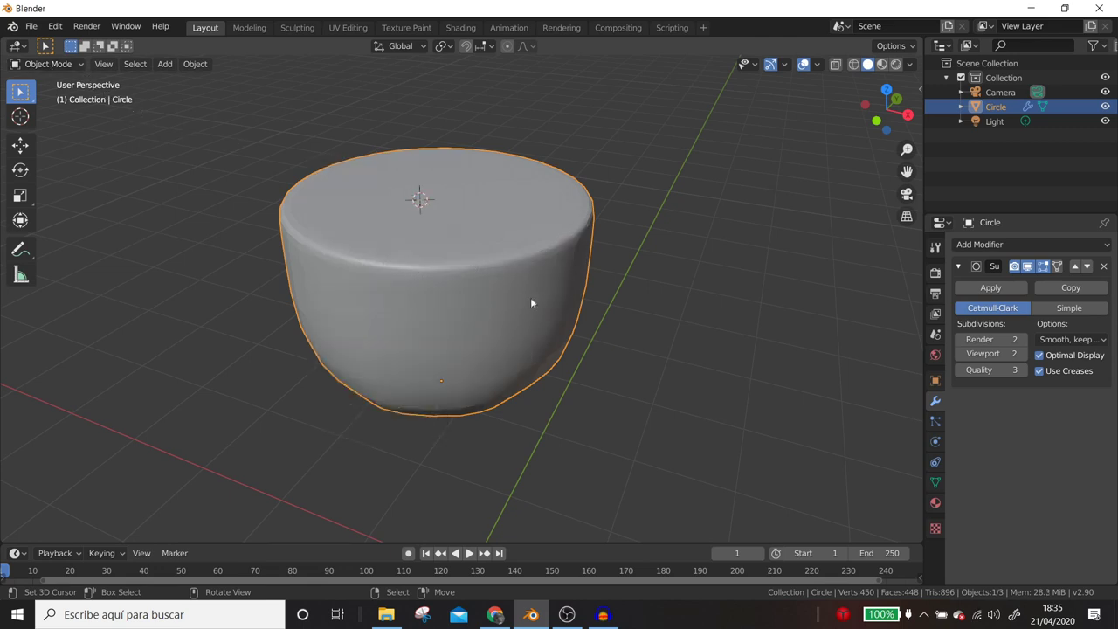
Switch between Edit and Object Mode while orbiting around the cup.
key(Tab)
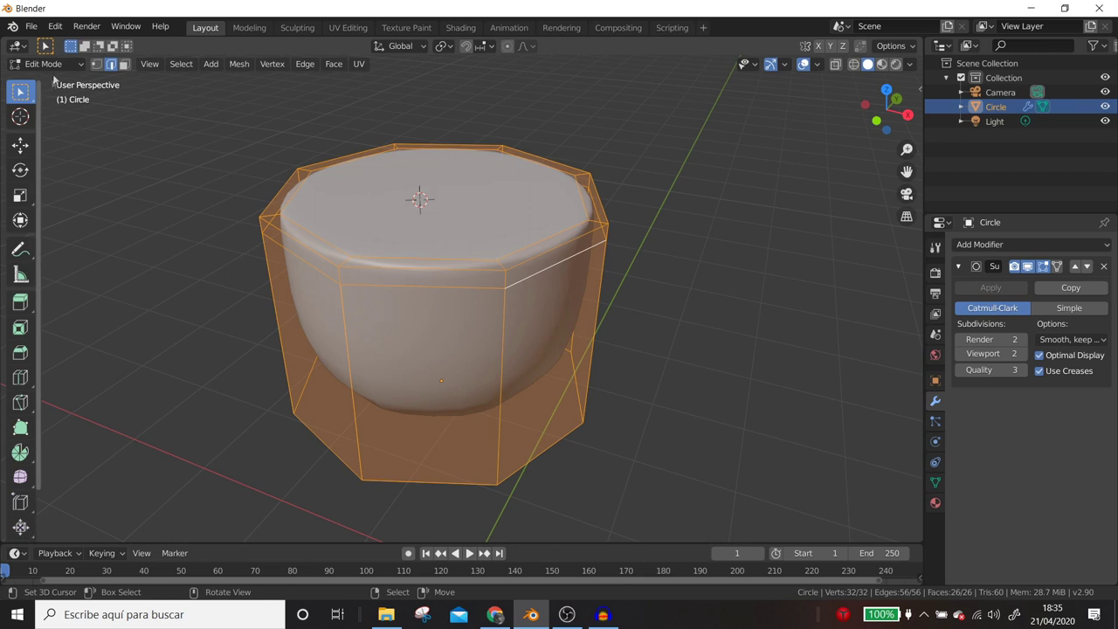
click(48, 64)
click(45, 97)
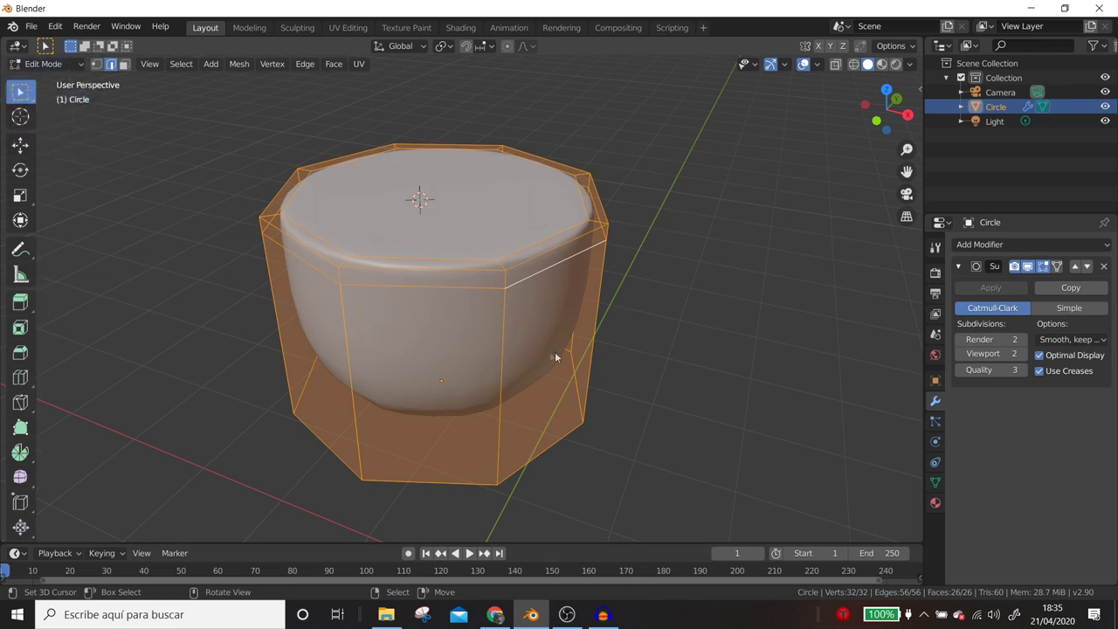
scroll(555, 351, up, 3)
scroll(554, 351, down, 3)
mouse_move(555, 352)
middle_down()
mouse_move(585, 354)
mouse_move(539, 335)
middle_up()
key(Tab)
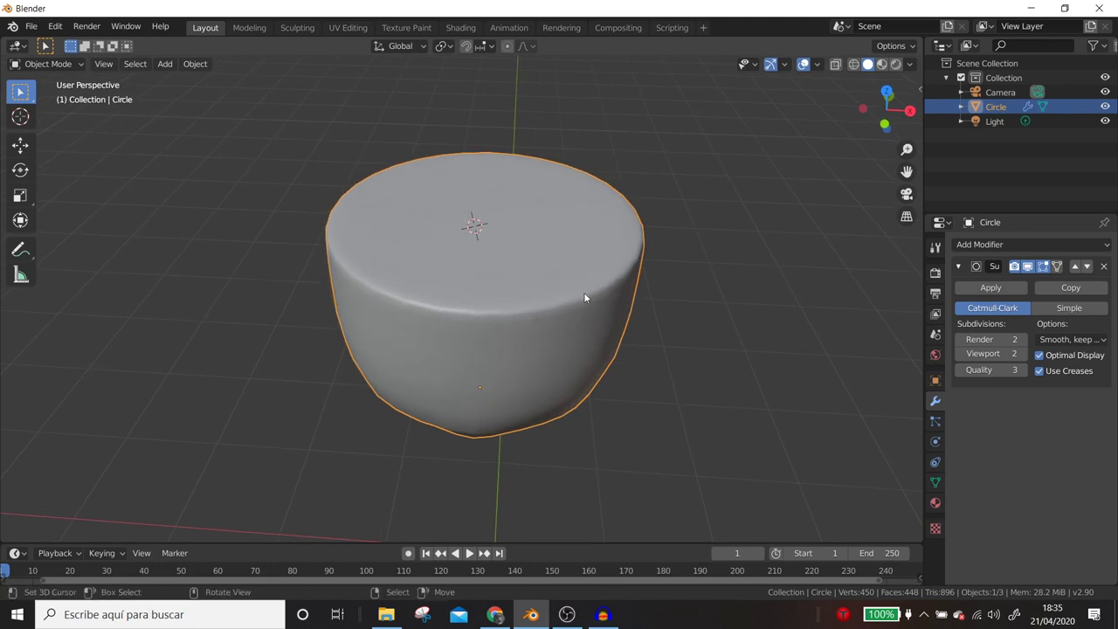
mouse_move(522, 370)
middle_down()
mouse_move(504, 324)
mouse_move(493, 367)
middle_up()
Select top-rim edges, the lower edges and the bottom face of the cup.
key(Tab)
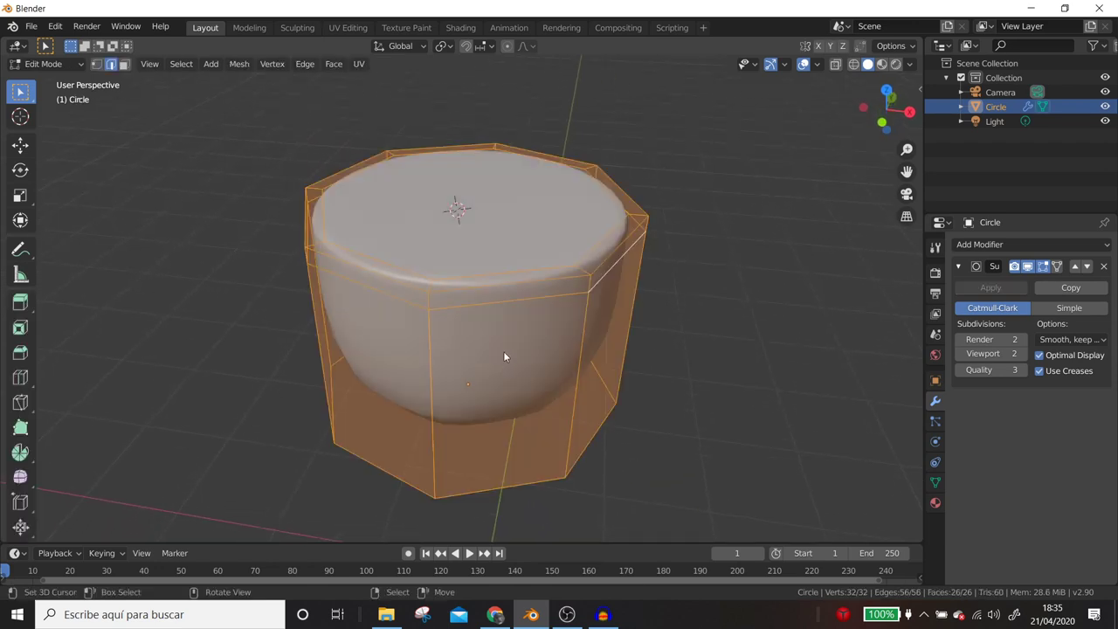
click(548, 293)
click(533, 276)
click(526, 267)
click(518, 287)
click(516, 299)
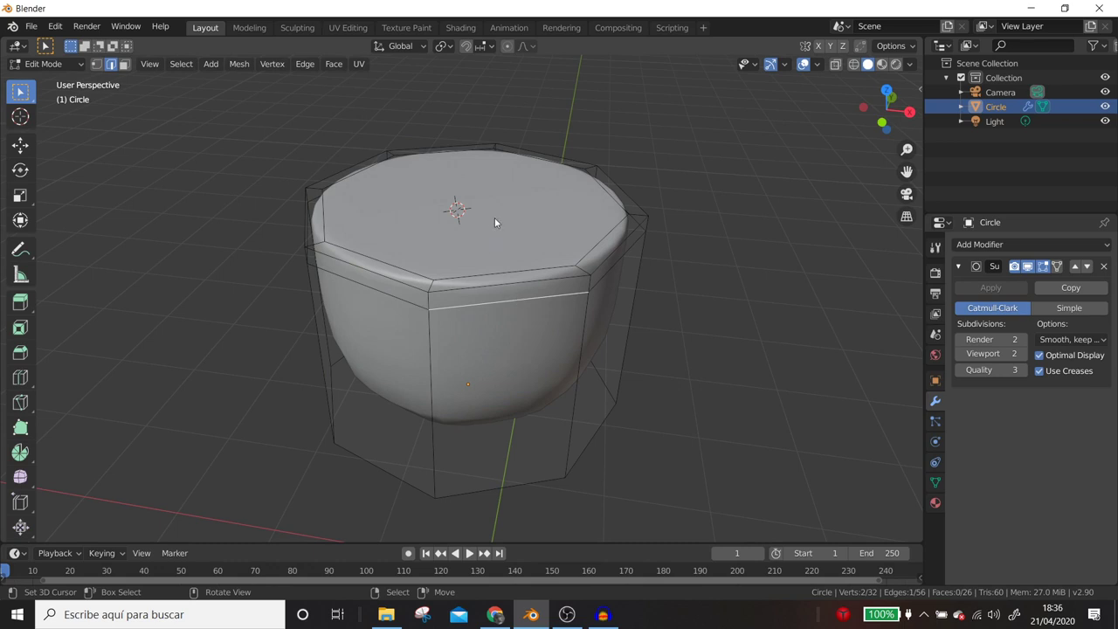
mouse_move(473, 326)
middle_down()
mouse_move(478, 216)
mouse_move(474, 251)
middle_up()
click(492, 317)
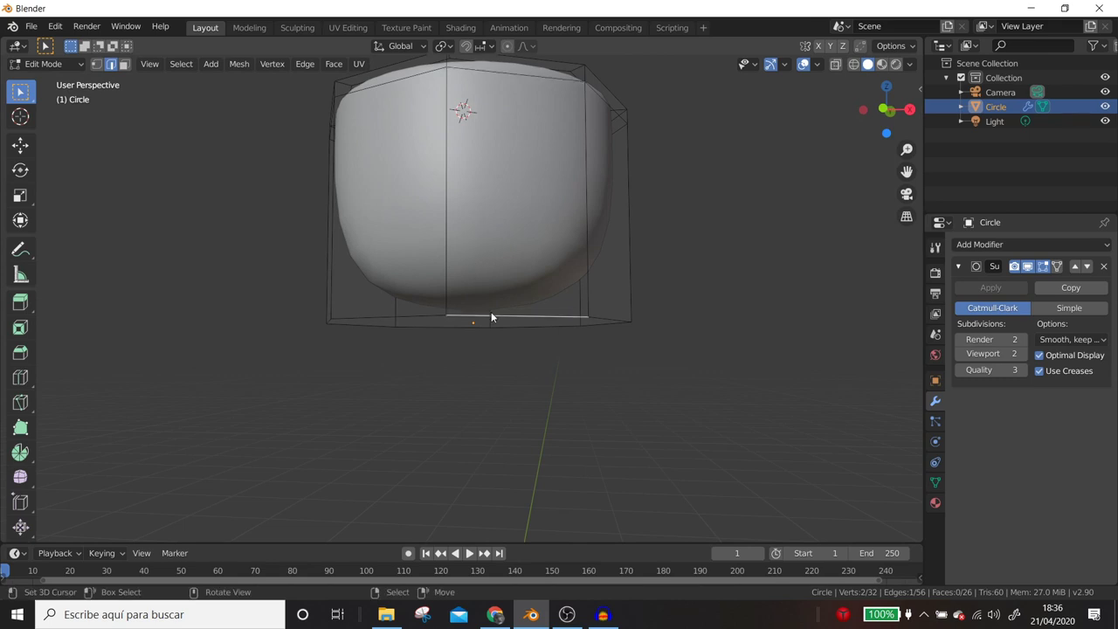
alt+click(491, 317)
mouse_move(491, 317)
middle_down()
mouse_move(616, 360)
mouse_move(473, 300)
mouse_move(639, 237)
middle_up()
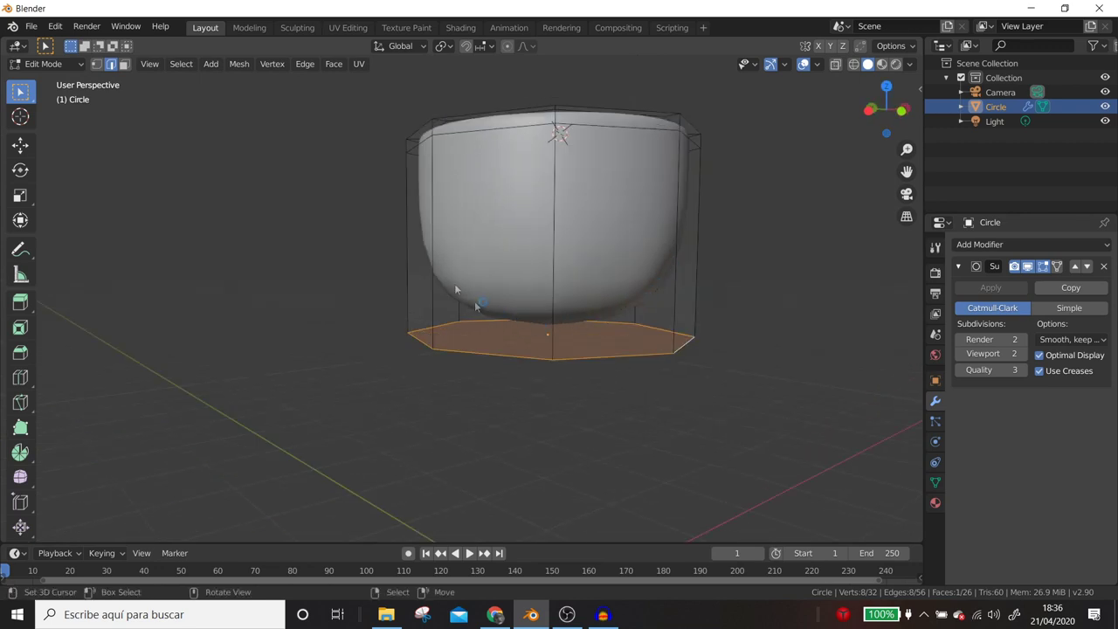
middle_drag(661, 312, 518, 234)
click(519, 235)
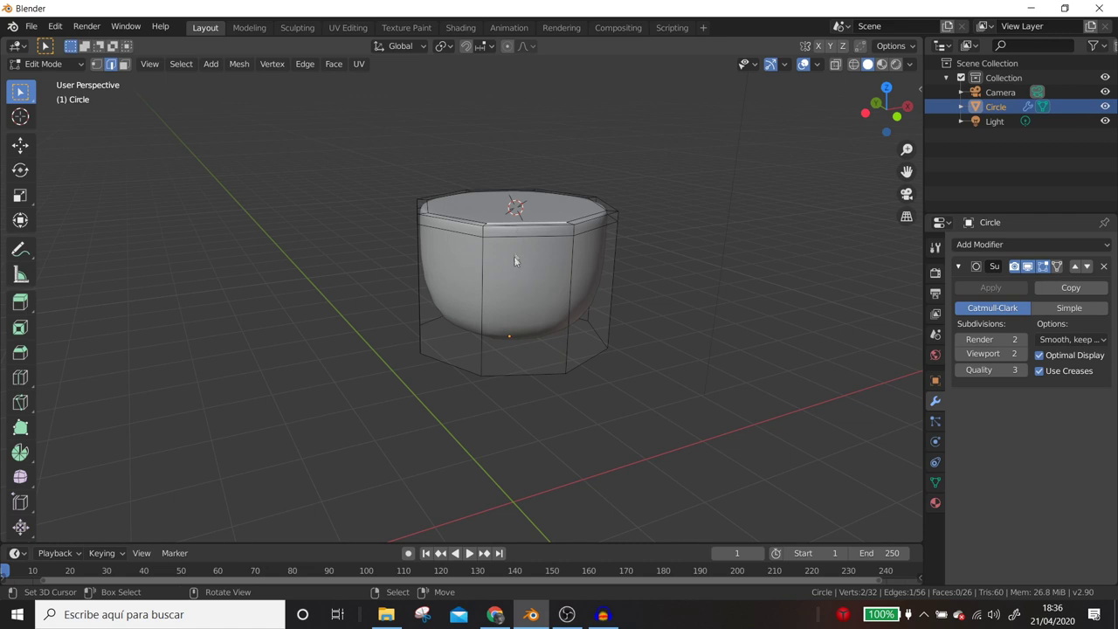
Add a loop cut around the cup's sides and slide it near the bottom.
key(ctrl+r)
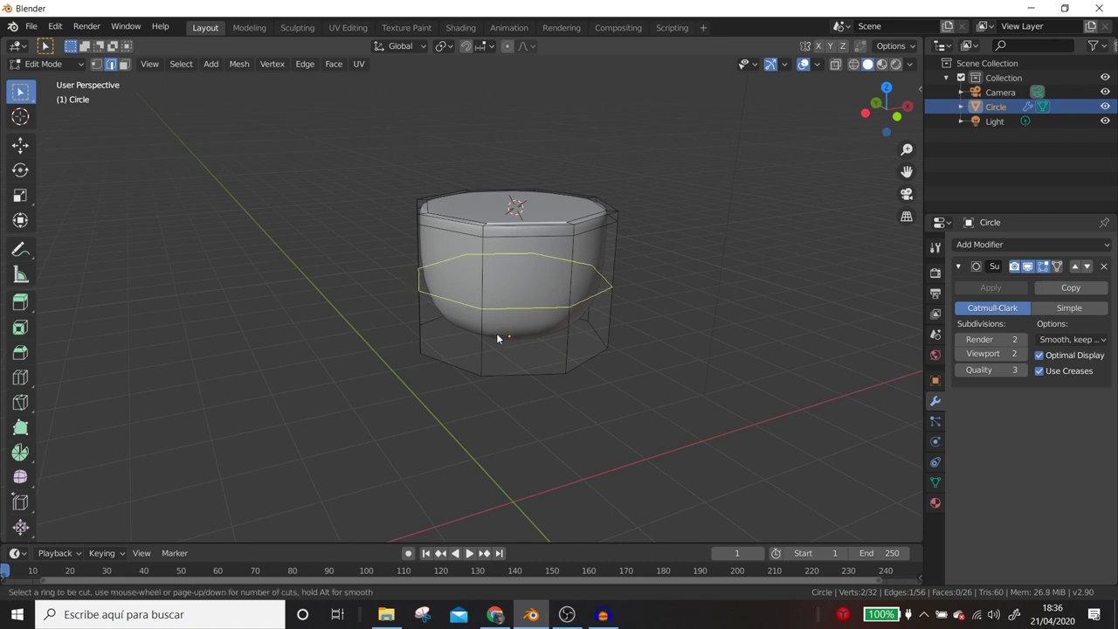
click(496, 333)
click(532, 396)
mouse_move(531, 397)
middle_down()
mouse_move(516, 316)
mouse_move(528, 385)
mouse_move(456, 276)
middle_up()
Delete the Circle object and open the Add-ons section of Preferences.
key(Tab)
key(Delete)
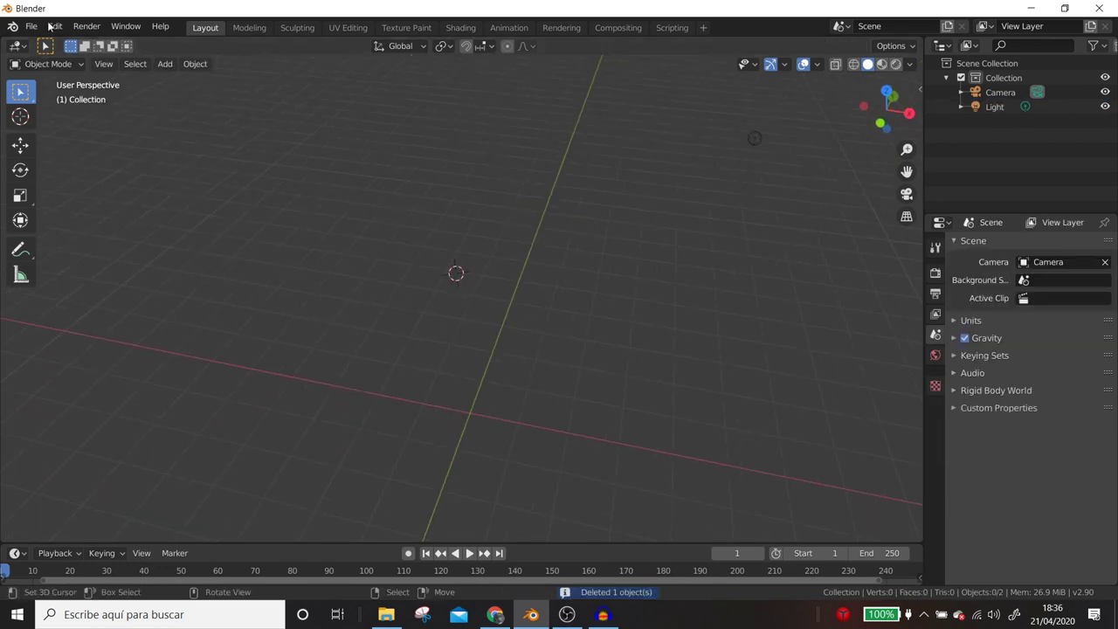
click(55, 28)
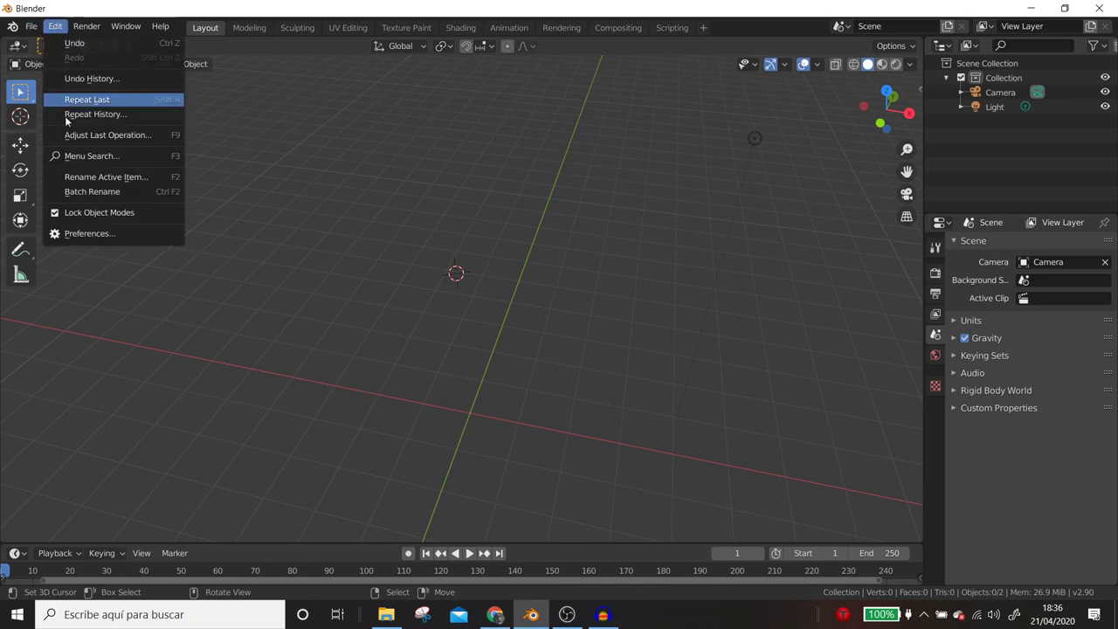
click(85, 237)
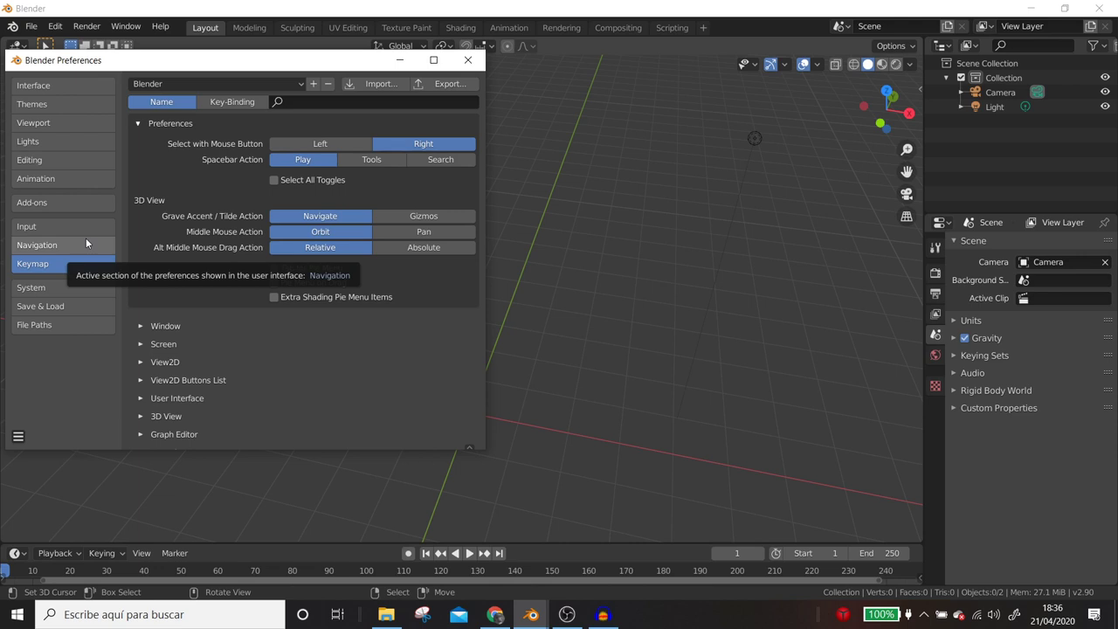
click(64, 202)
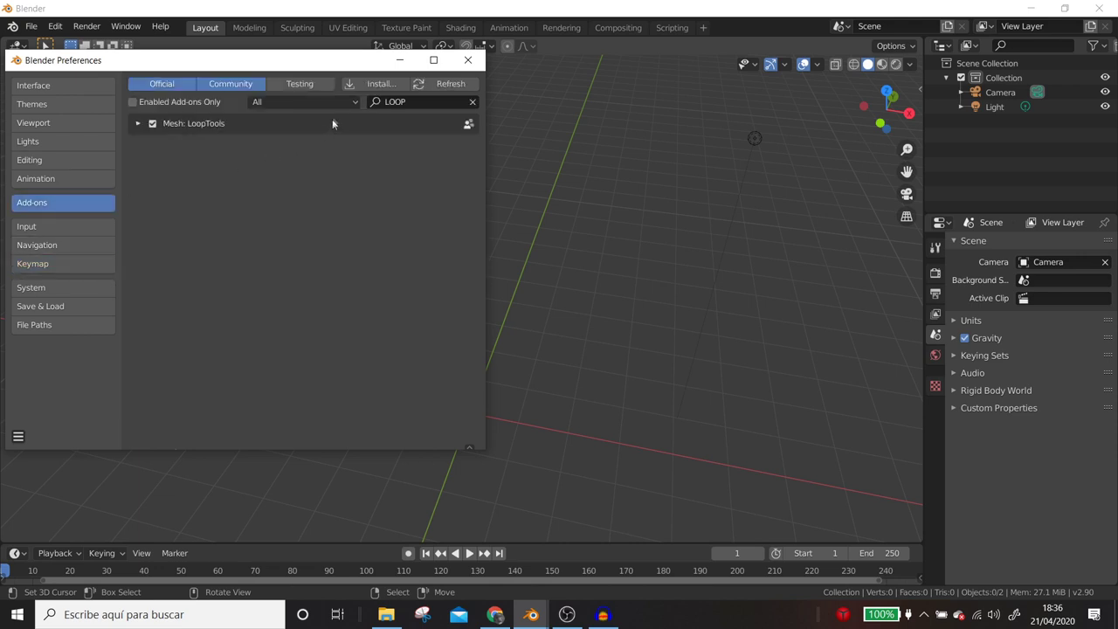
Search LOOP, check the enabled Mesh: LoopTools add-on, and close Preferences.
click(410, 102)
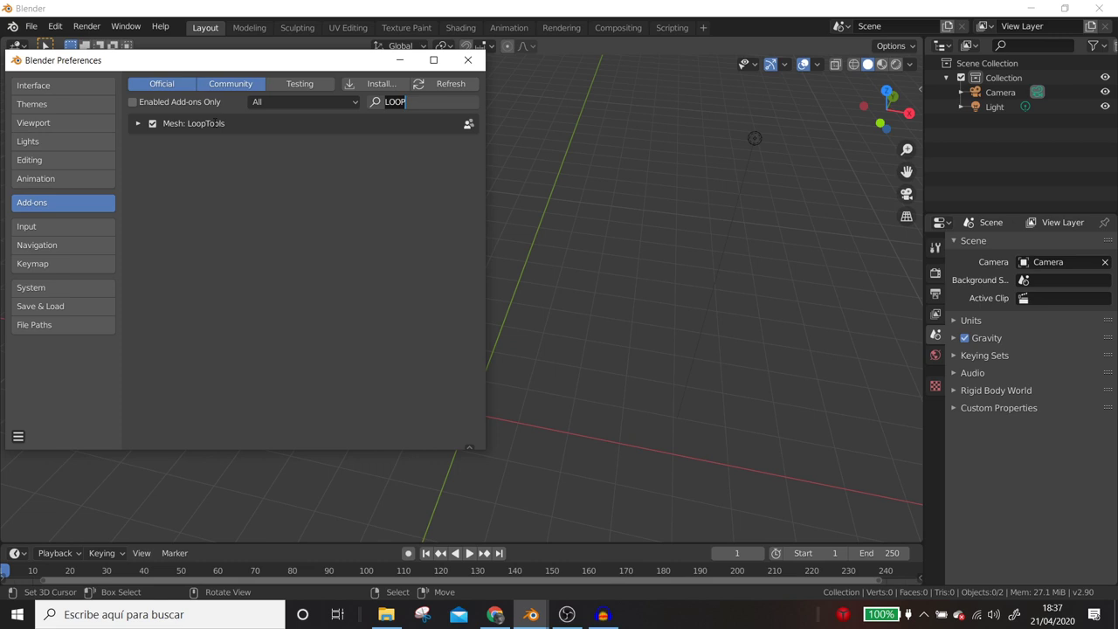
click(137, 123)
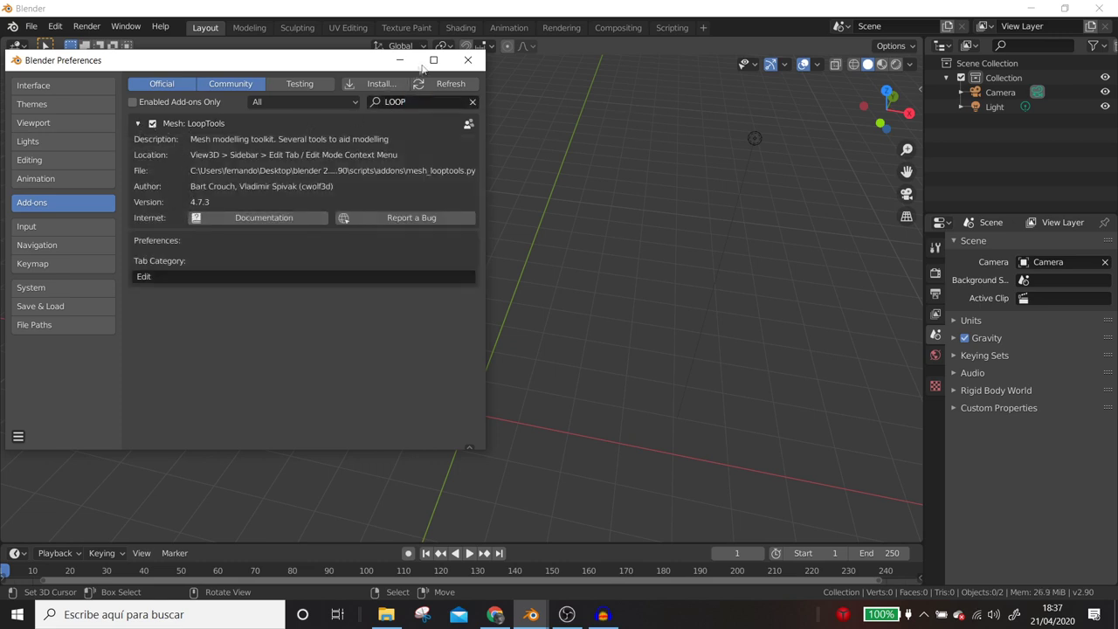
click(468, 60)
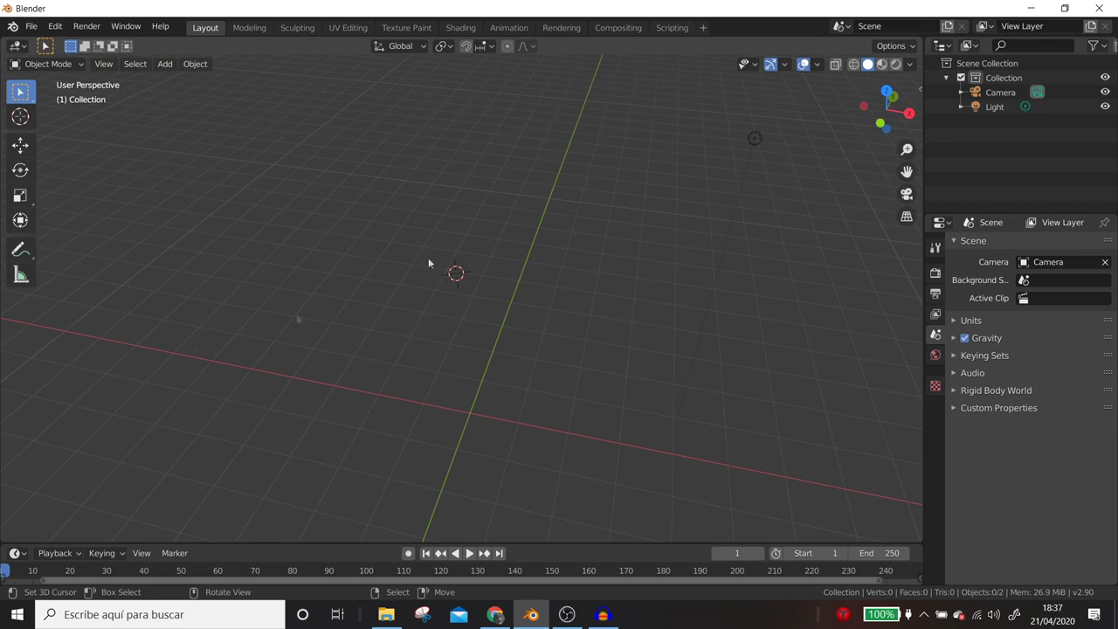
key(KP_7)
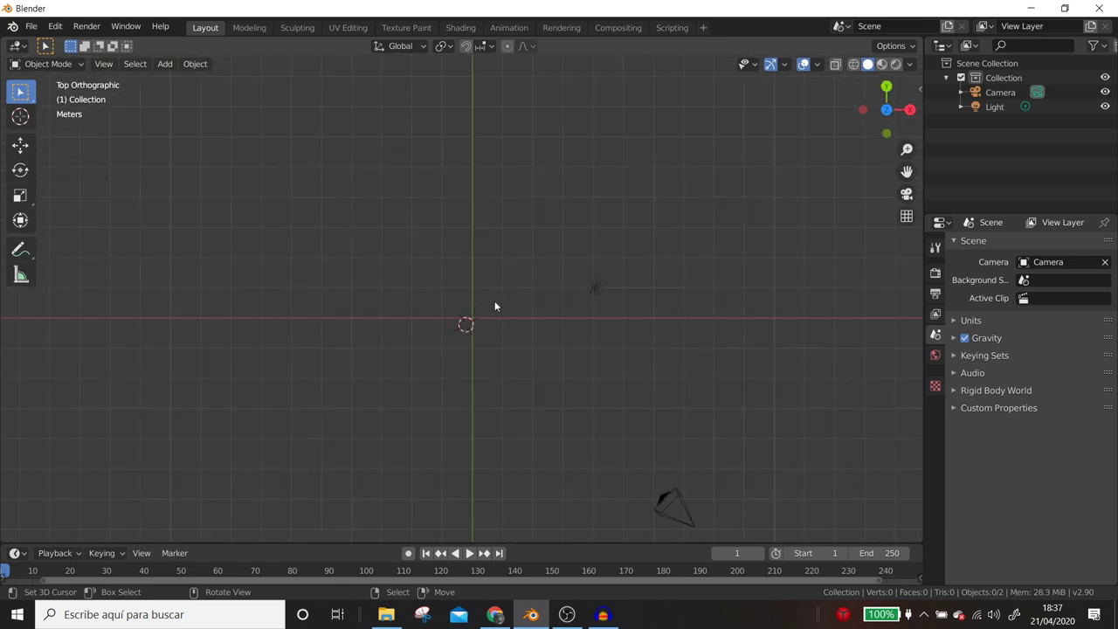
Add a UV sphere to the scene.
key(shift+a)
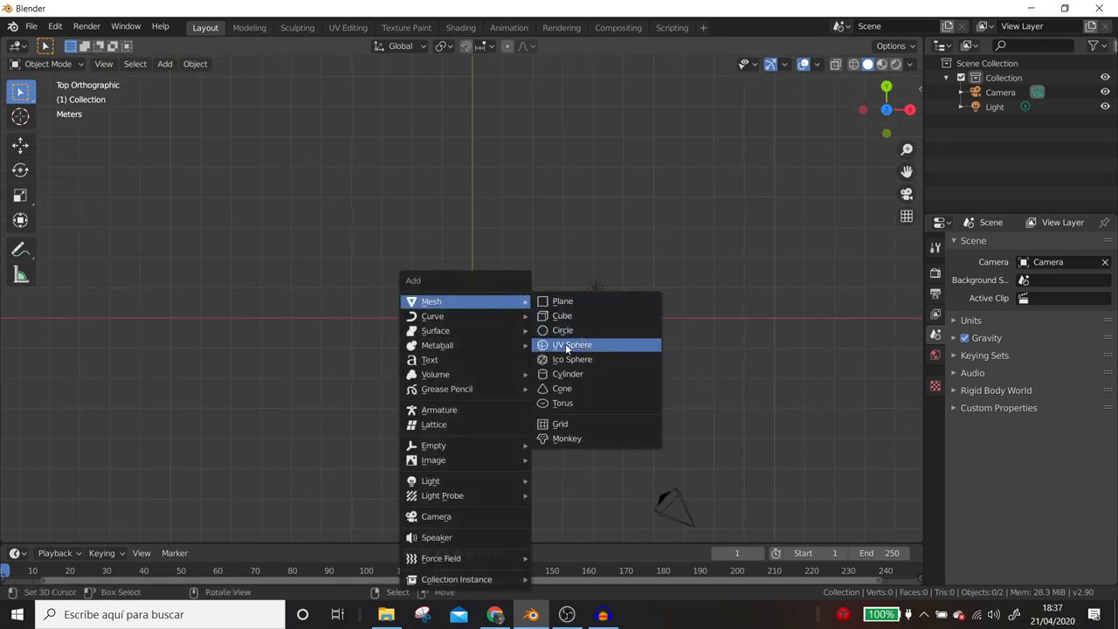
click(564, 345)
middle_drag(564, 353, 491, 304)
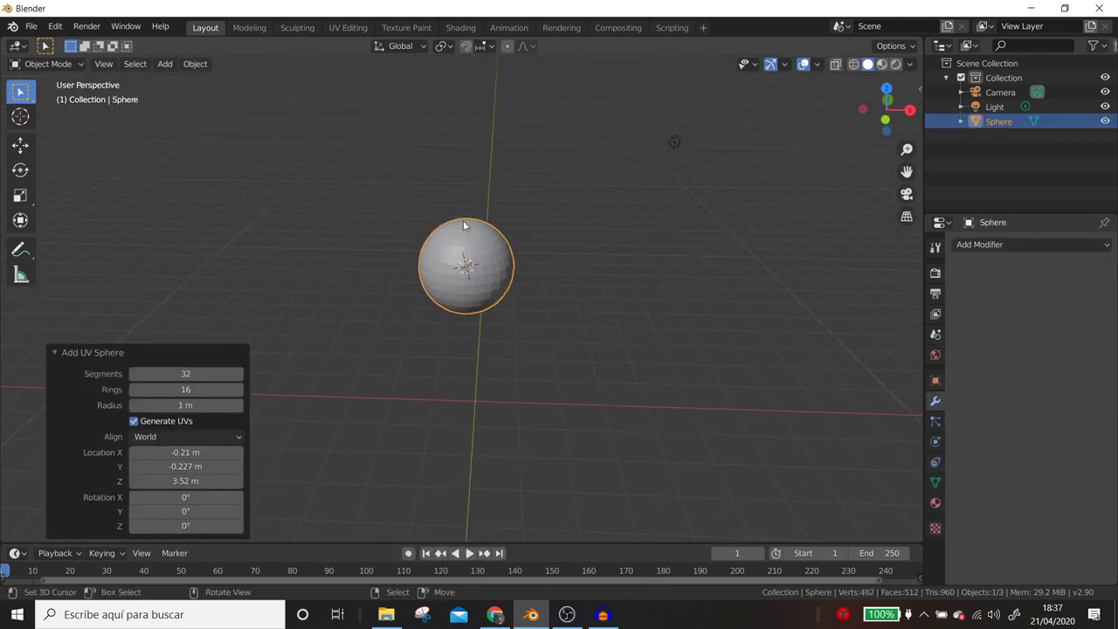
Inset four adjacent faces on the sphere by 0.03228 m with Offset Even.
key(Tab)
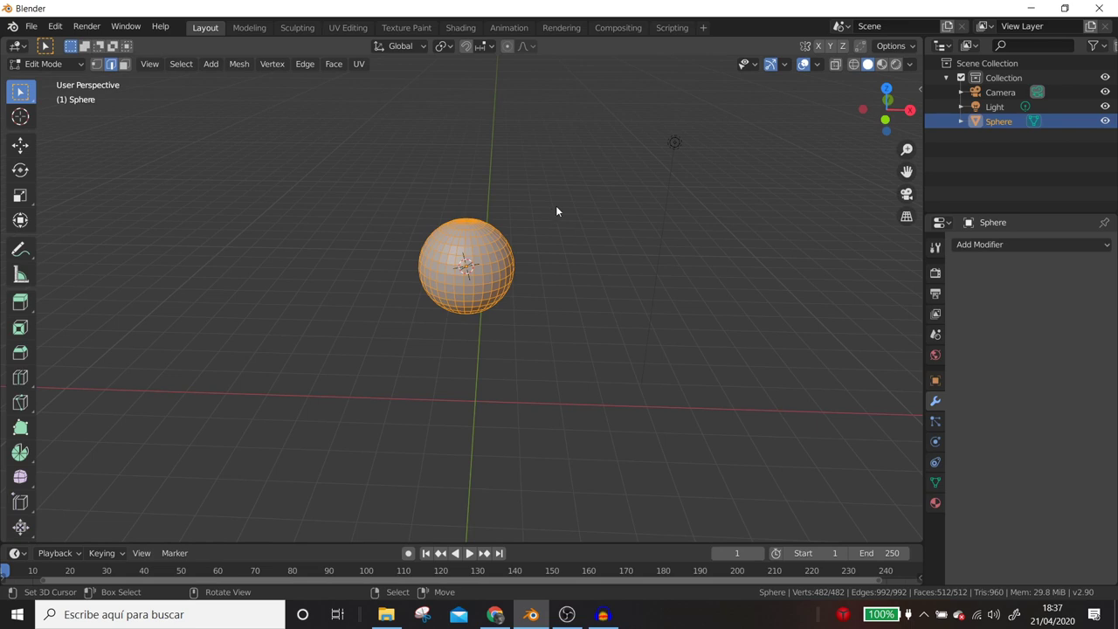
right_click(555, 206)
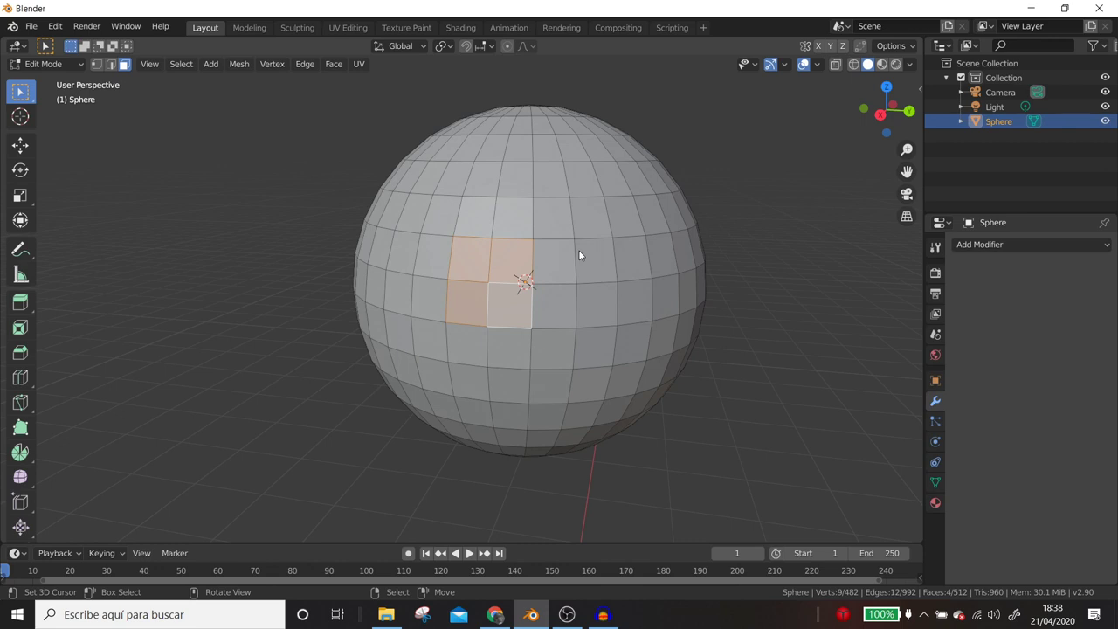
key(i)
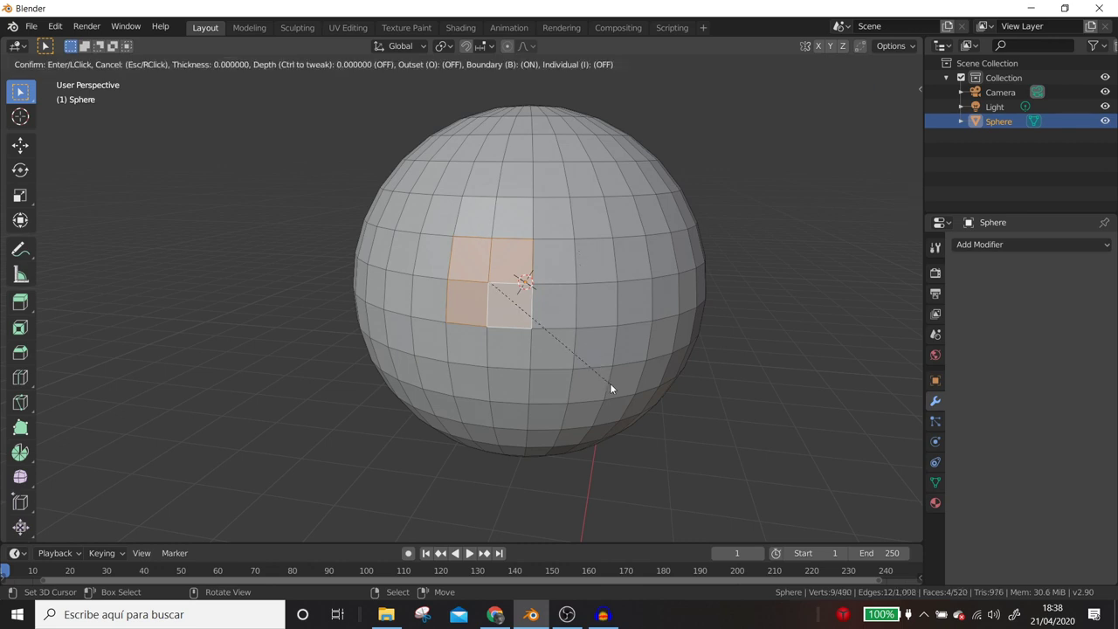
click(601, 380)
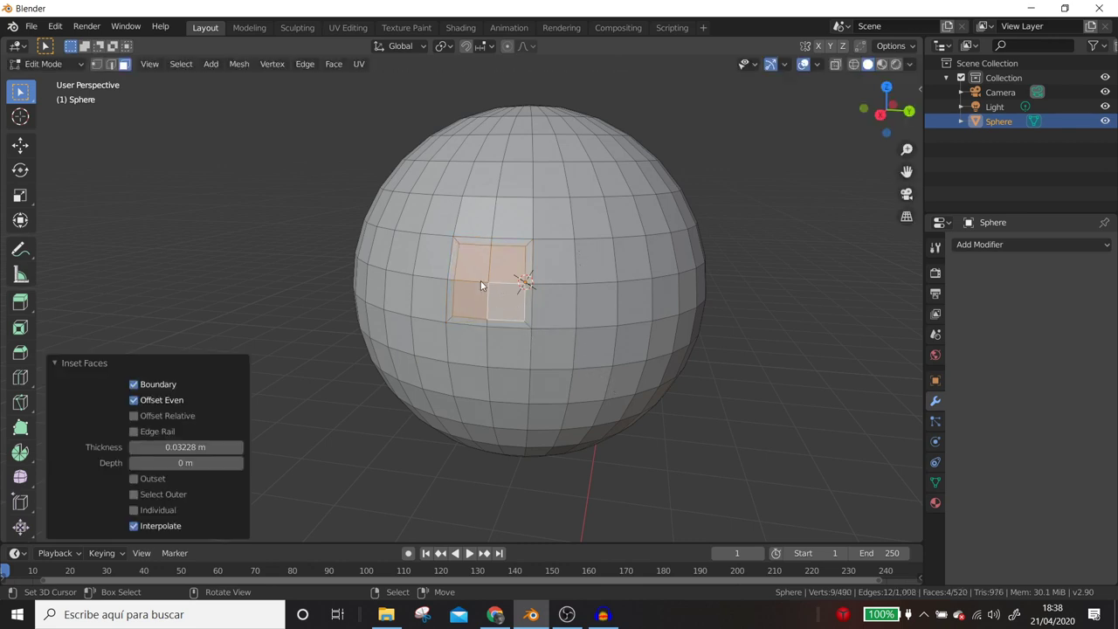
scroll(481, 280, up, 3)
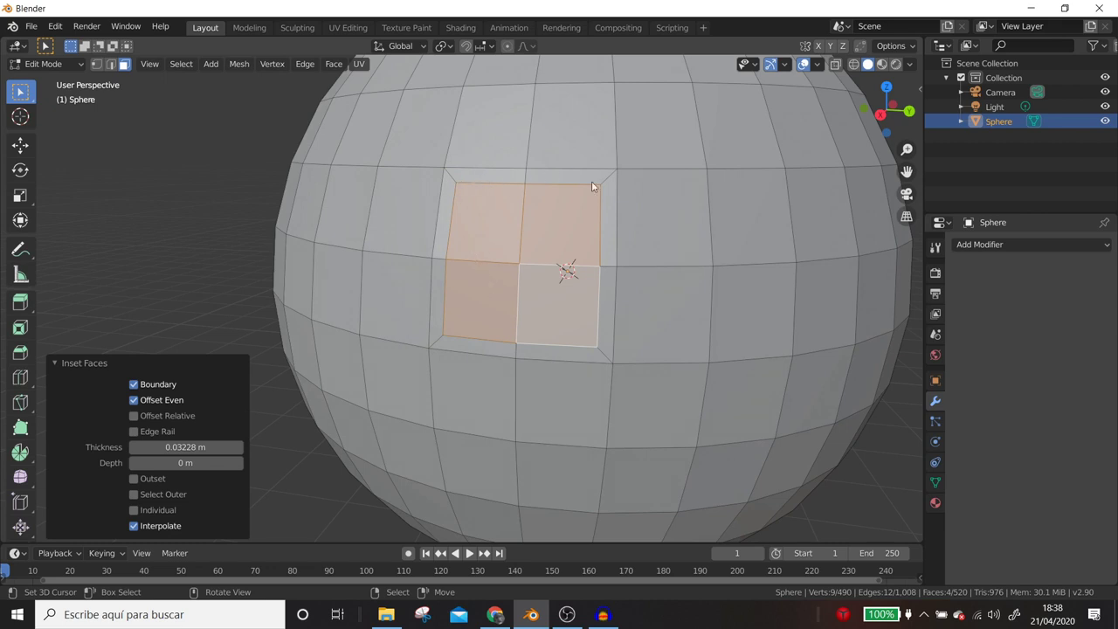
scroll(508, 251, down, 5)
middle_drag(530, 270, 567, 268)
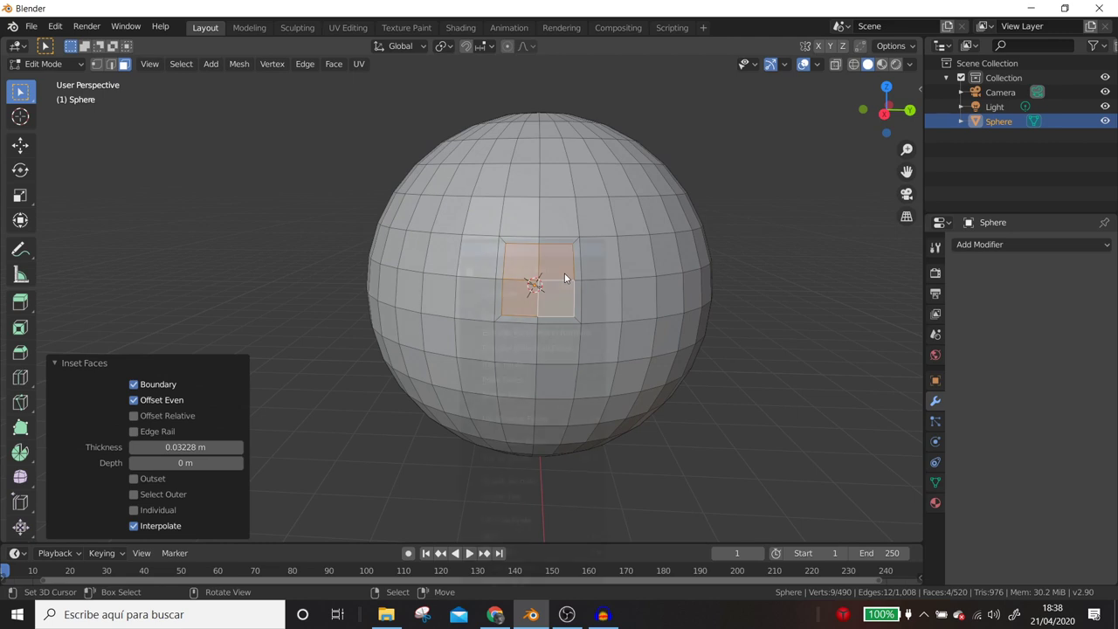
Round the selected patch into a circle and inset it by 0.01368 m.
right_click(565, 274)
click(633, 264)
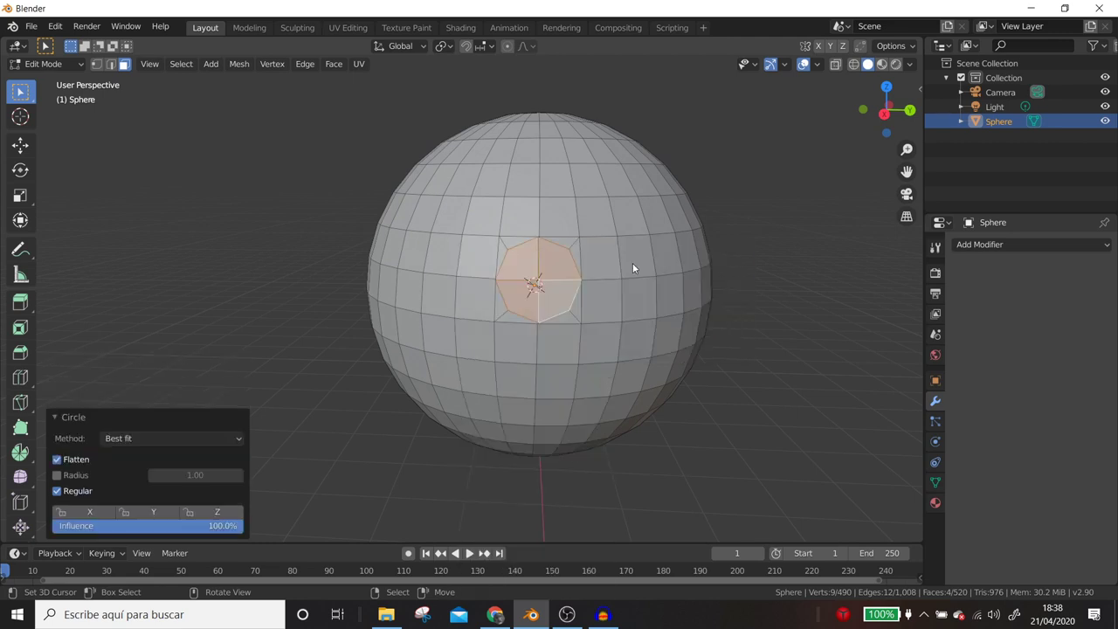
mouse_move(546, 303)
middle_down()
mouse_move(737, 404)
mouse_move(653, 374)
mouse_move(668, 375)
middle_up()
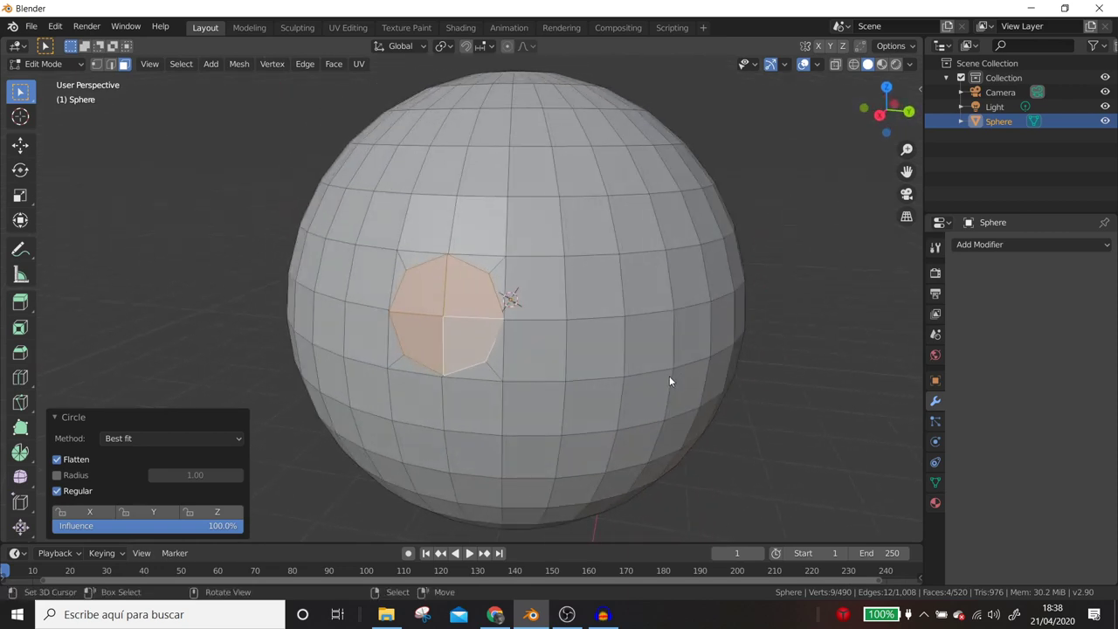
key(i)
click(663, 376)
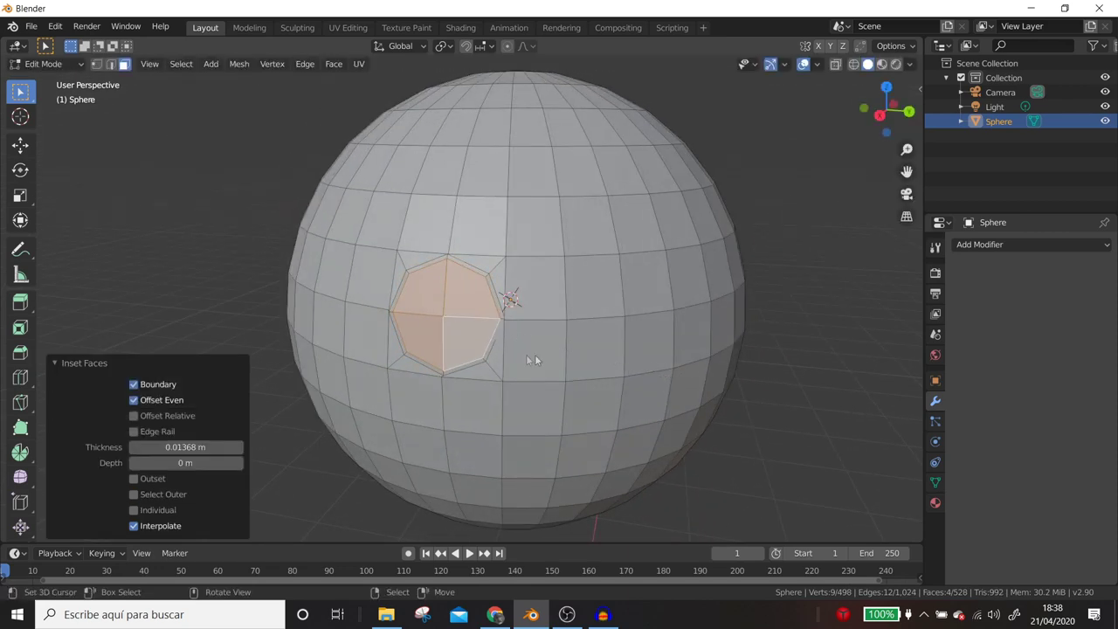
middle_drag(576, 358, 557, 370)
Extrude the circular patch −0.10546 m inward and return to Object Mode.
key(e)
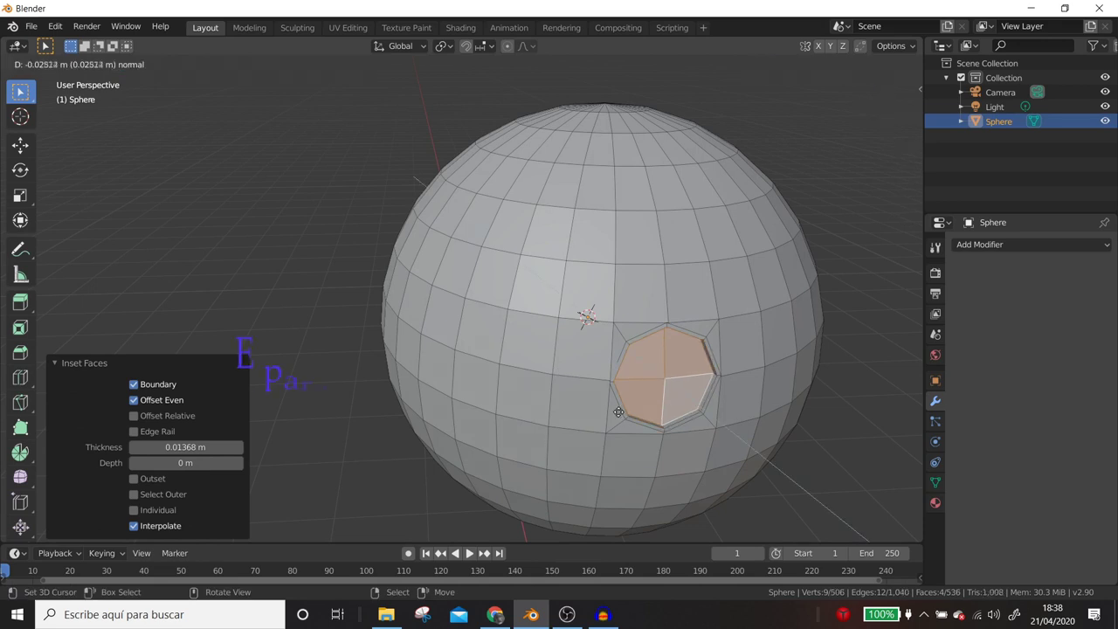
click(615, 403)
scroll(622, 386, down, 3)
mouse_move(622, 386)
middle_down()
mouse_move(590, 353)
mouse_move(585, 313)
mouse_move(568, 312)
middle_up()
key(Tab)
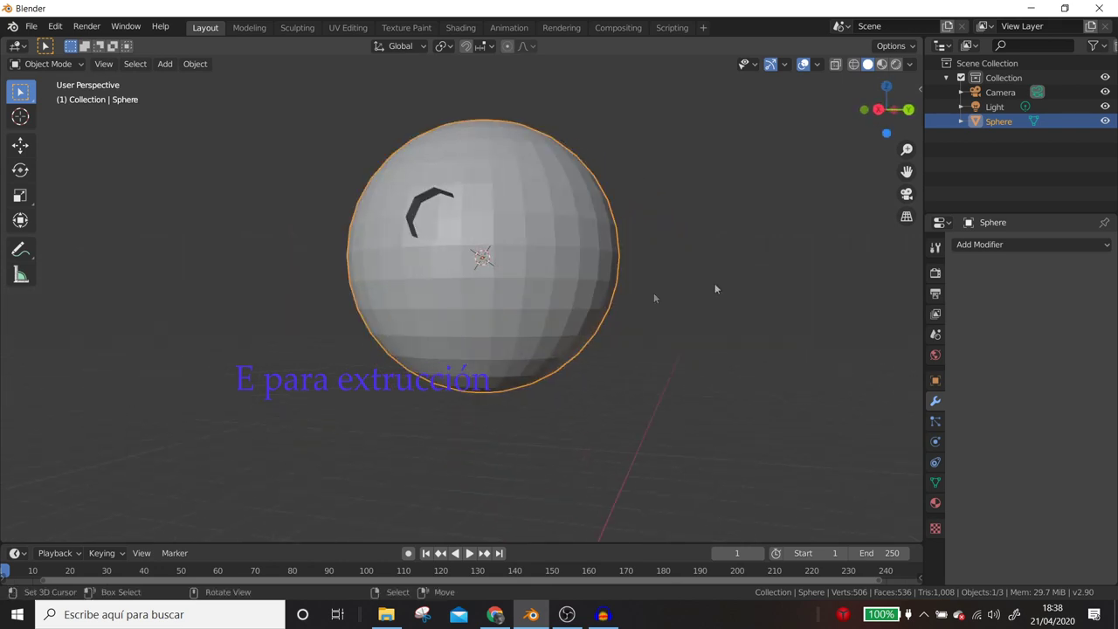
click(985, 245)
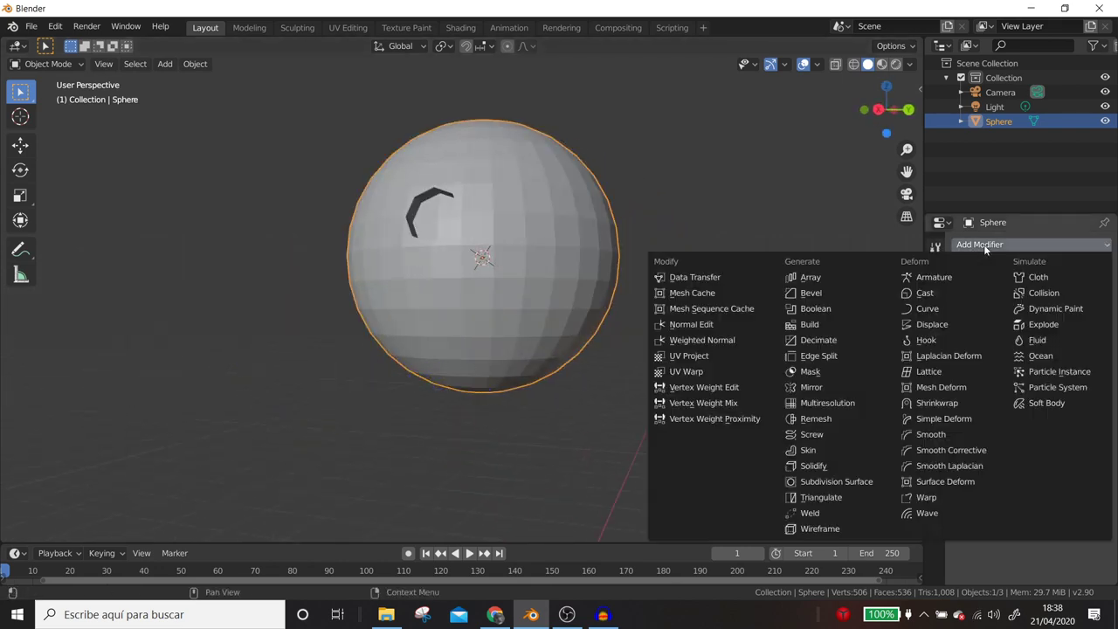
Add a Subdivision Surface modifier at viewport level 2, shade the sphere smooth, and enter Edit Mode.
click(814, 483)
click(1027, 353)
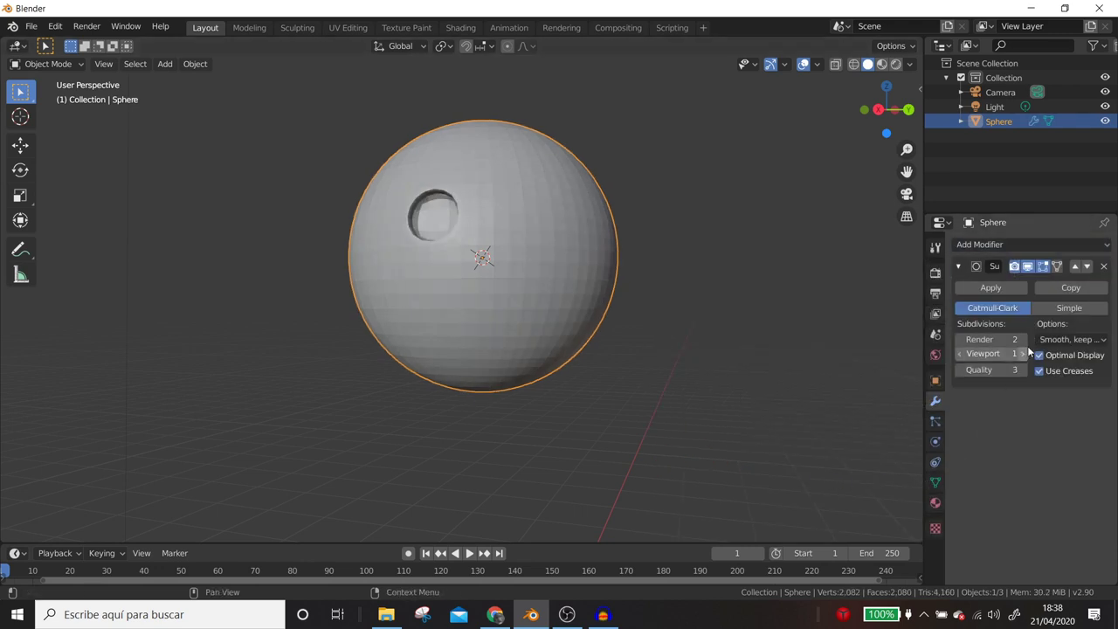
right_click(470, 198)
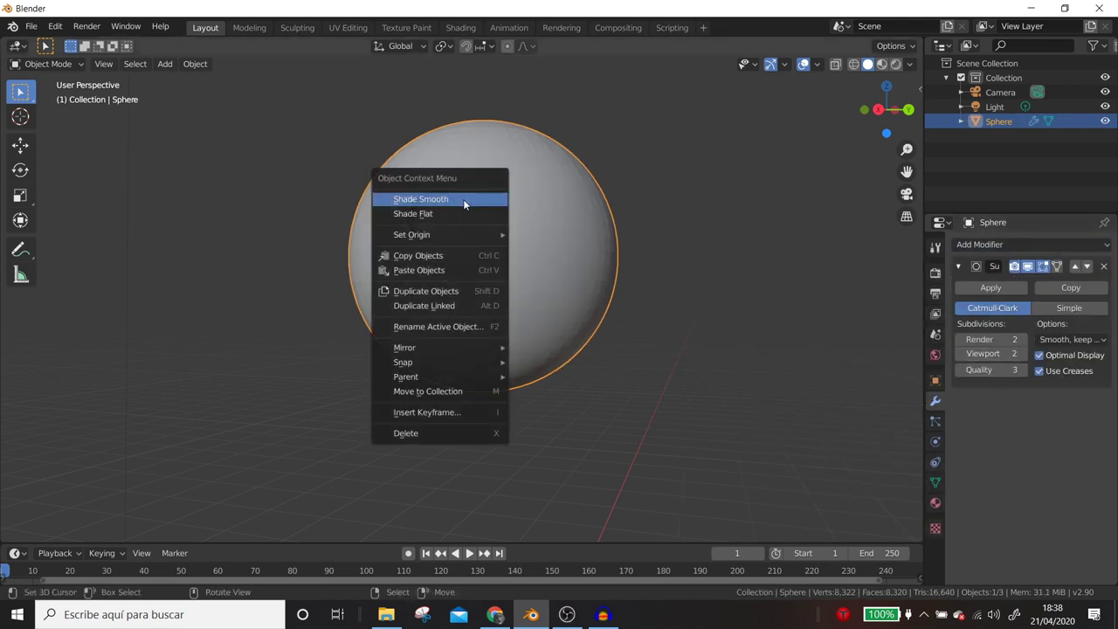
click(464, 203)
mouse_move(463, 204)
middle_down()
mouse_move(562, 234)
mouse_move(497, 236)
middle_up()
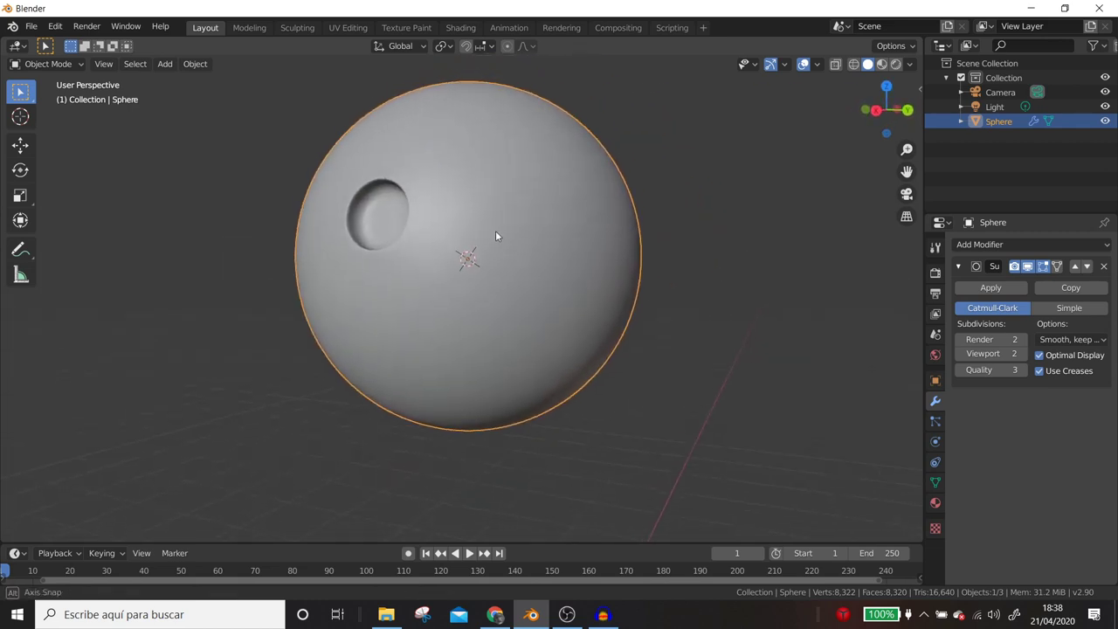
click(31, 64)
click(45, 96)
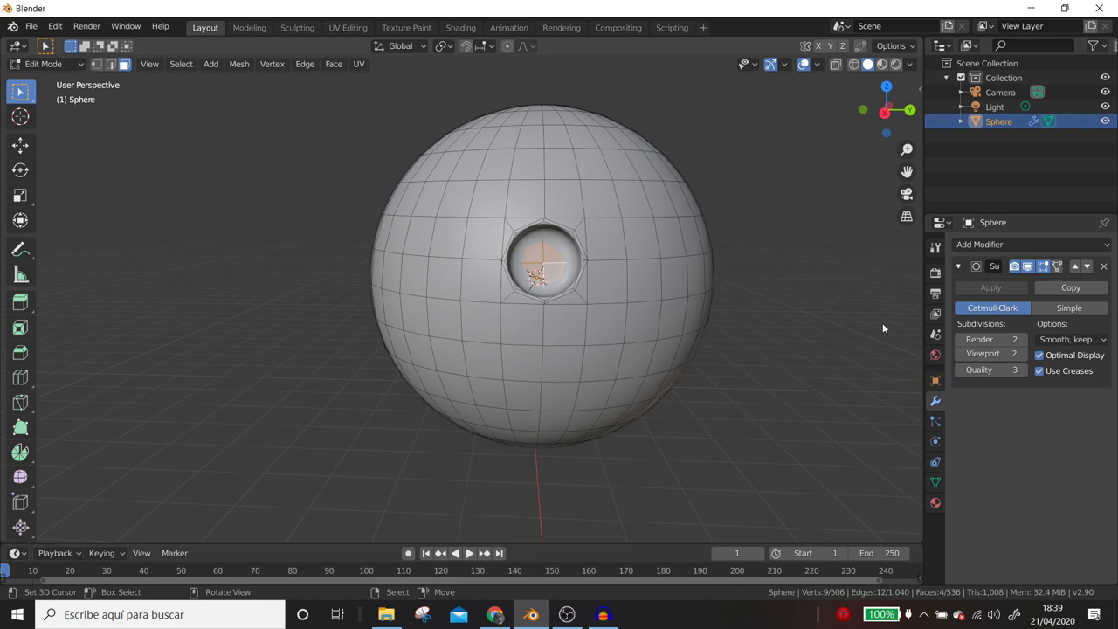
Toggle the modifier's edit-mode display to compare the raw and smoothed mesh around the hole.
click(1029, 269)
mouse_move(705, 317)
middle_down()
mouse_move(804, 342)
mouse_move(669, 330)
mouse_move(693, 311)
mouse_move(572, 323)
middle_up()
click(728, 314)
scroll(781, 339, up, 4)
scroll(569, 325, up, 2)
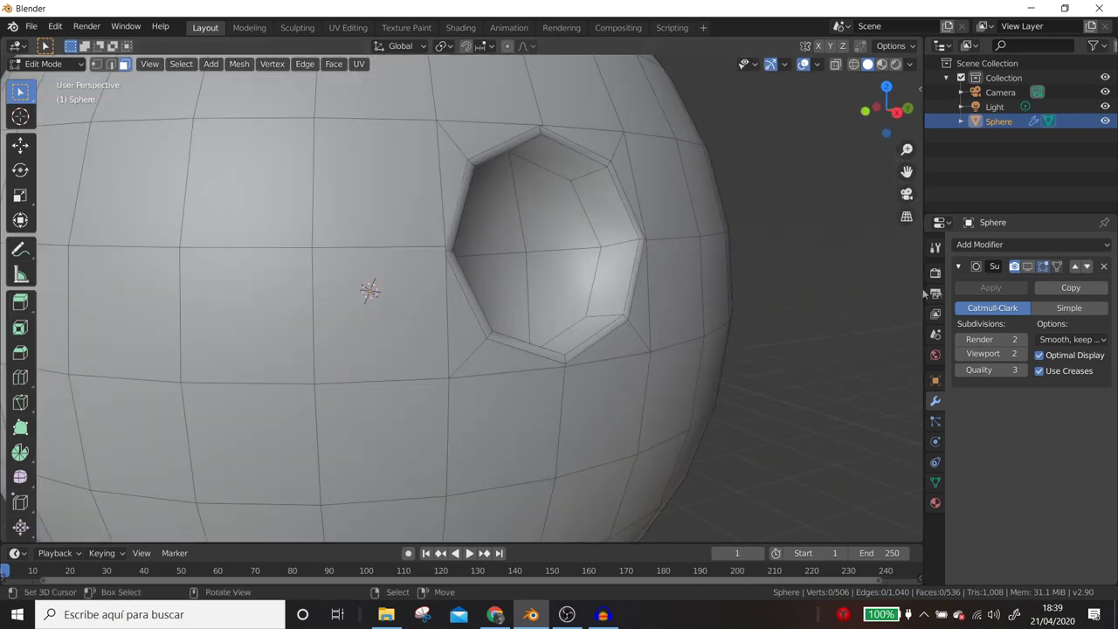
click(1029, 266)
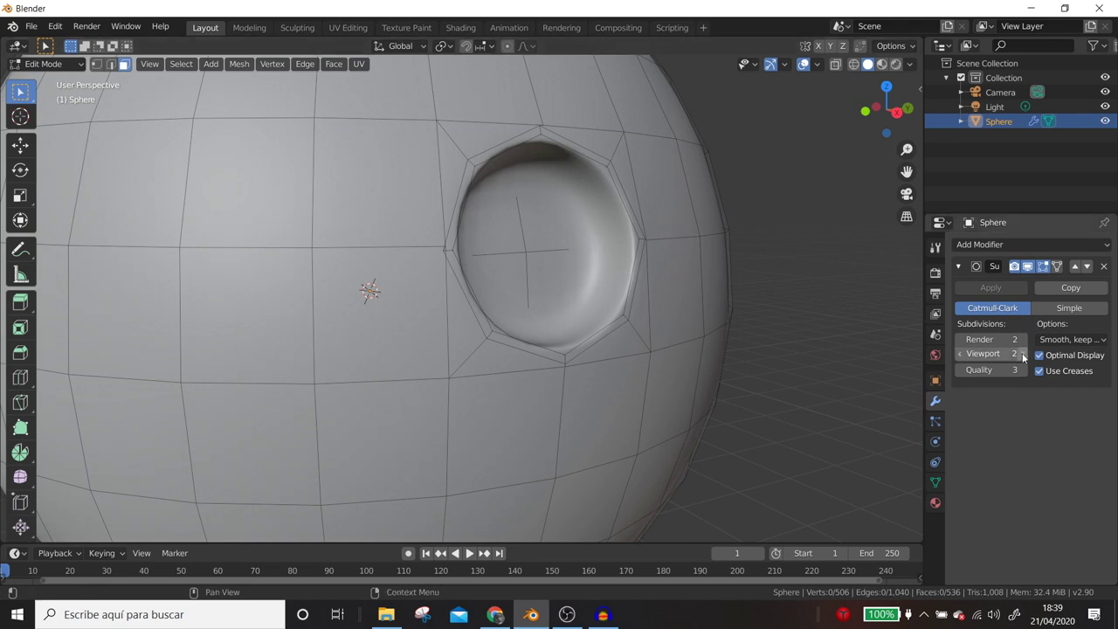
click(1028, 267)
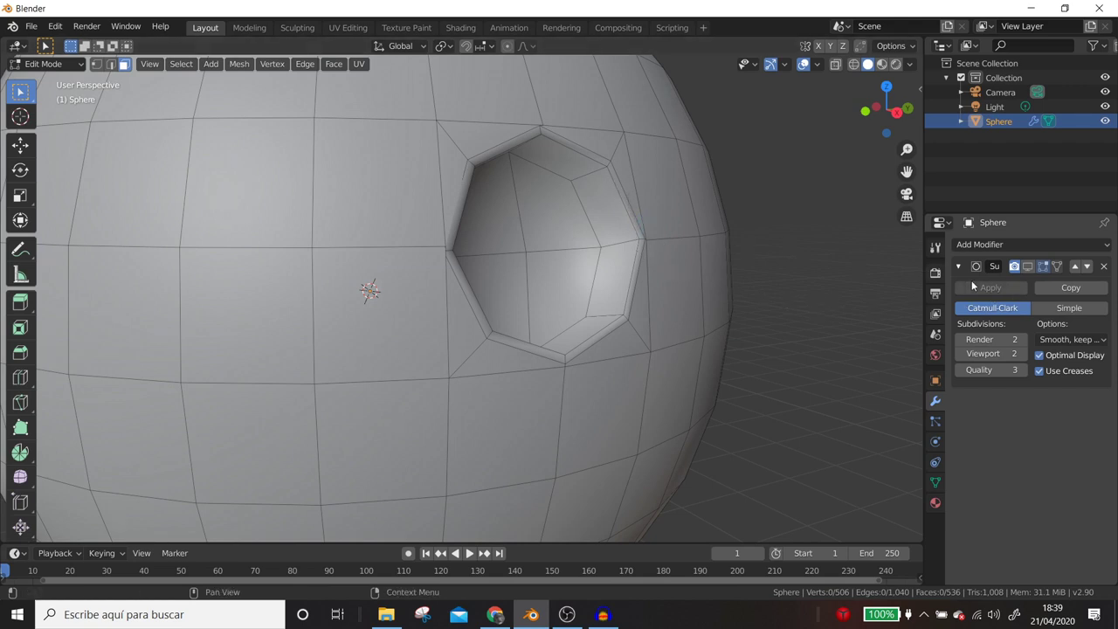
click(1028, 266)
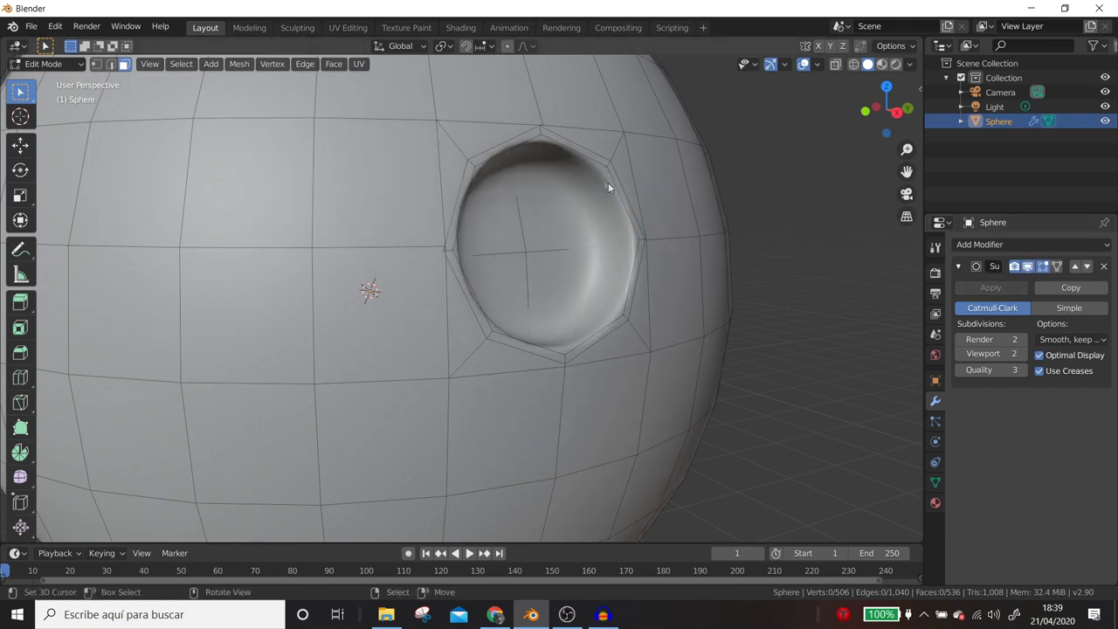
click(1028, 266)
Cut a new edge loop inside the hole, slide it near the rim, and enable On Cage.
alt+click(627, 236)
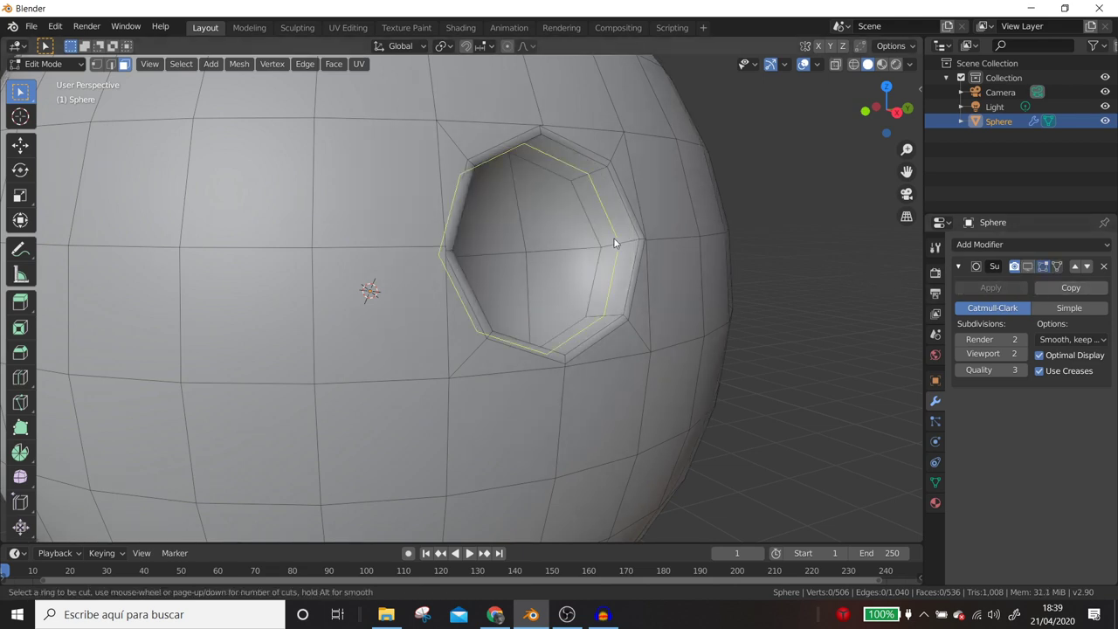
key(g)
key(g)
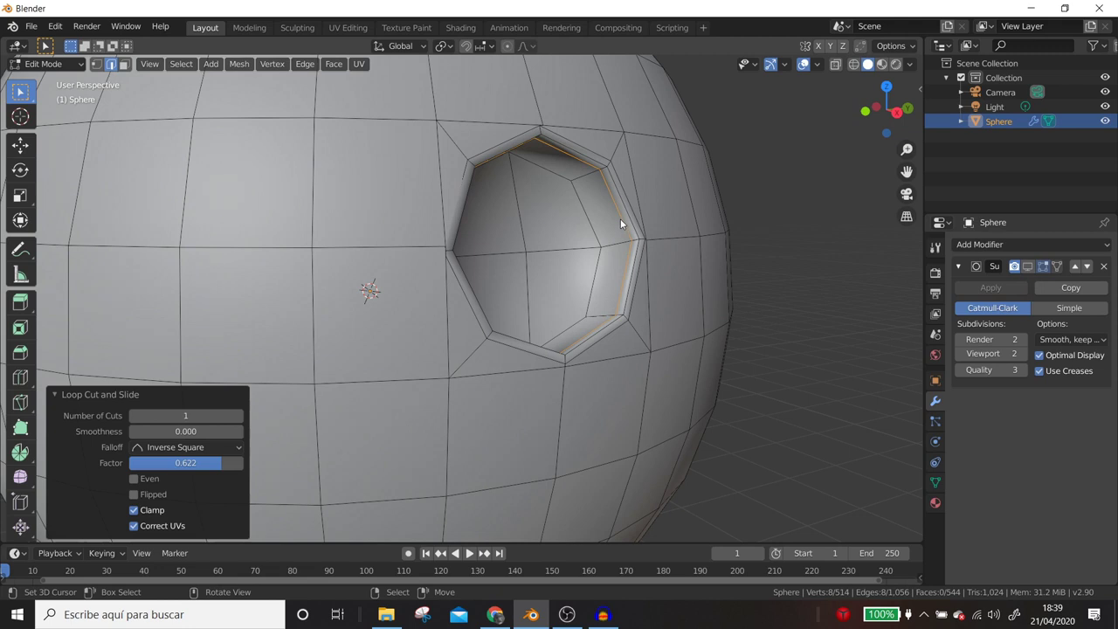
click(620, 219)
shift+click(628, 213)
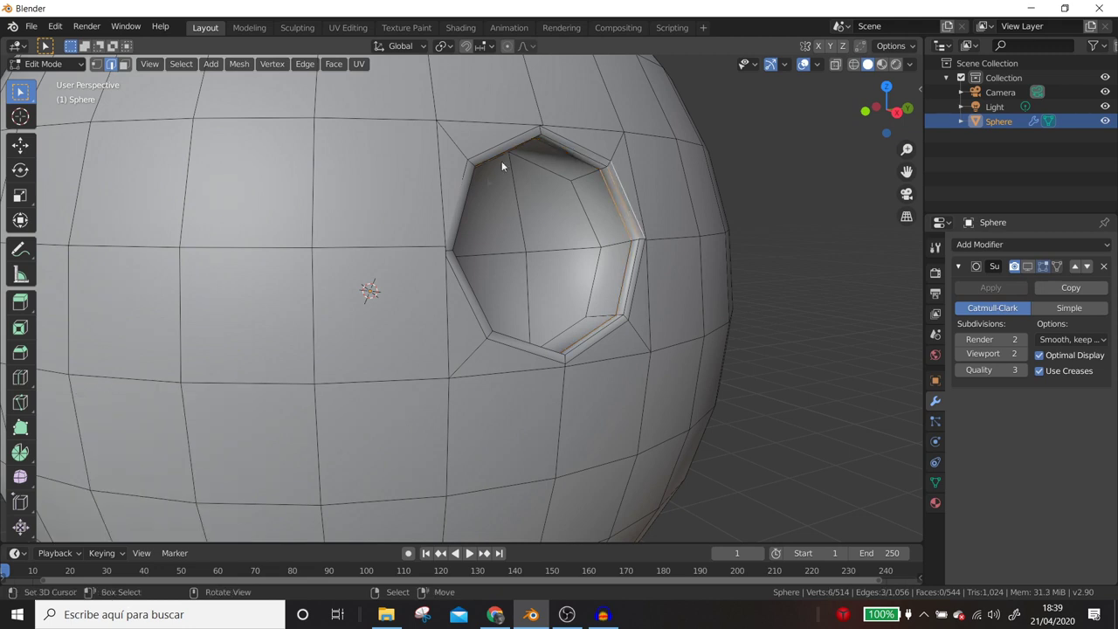
click(1028, 266)
Check the tightened recess in Object Mode, then return to Edit Mode and zoom around the sphere.
key(Tab)
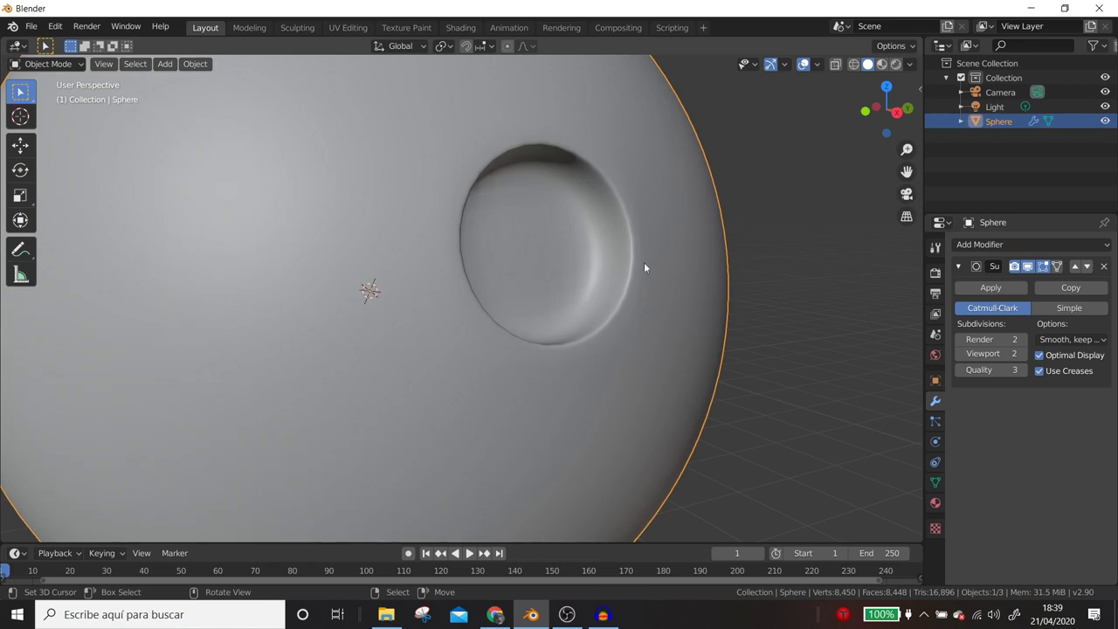
key(Tab)
scroll(606, 333, down, 5)
mouse_move(582, 348)
shift+middle_down()
mouse_move(602, 321)
mouse_move(559, 315)
shift+middle_up()
scroll(576, 307, up, 2)
scroll(621, 299, up, 5)
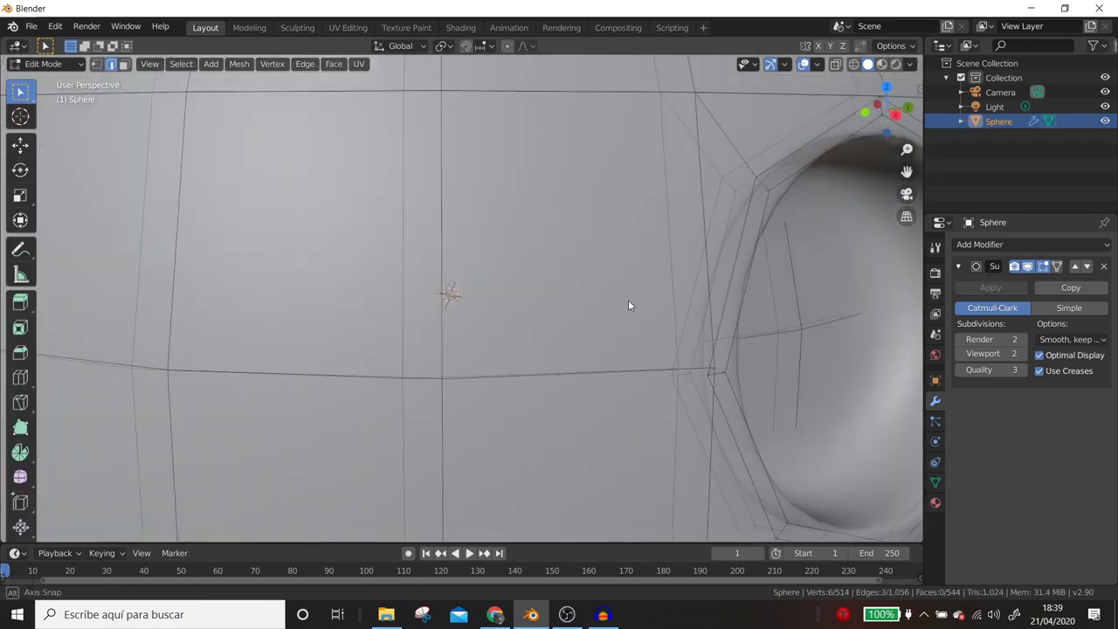
scroll(629, 300, down, 1)
scroll(777, 292, down, 5)
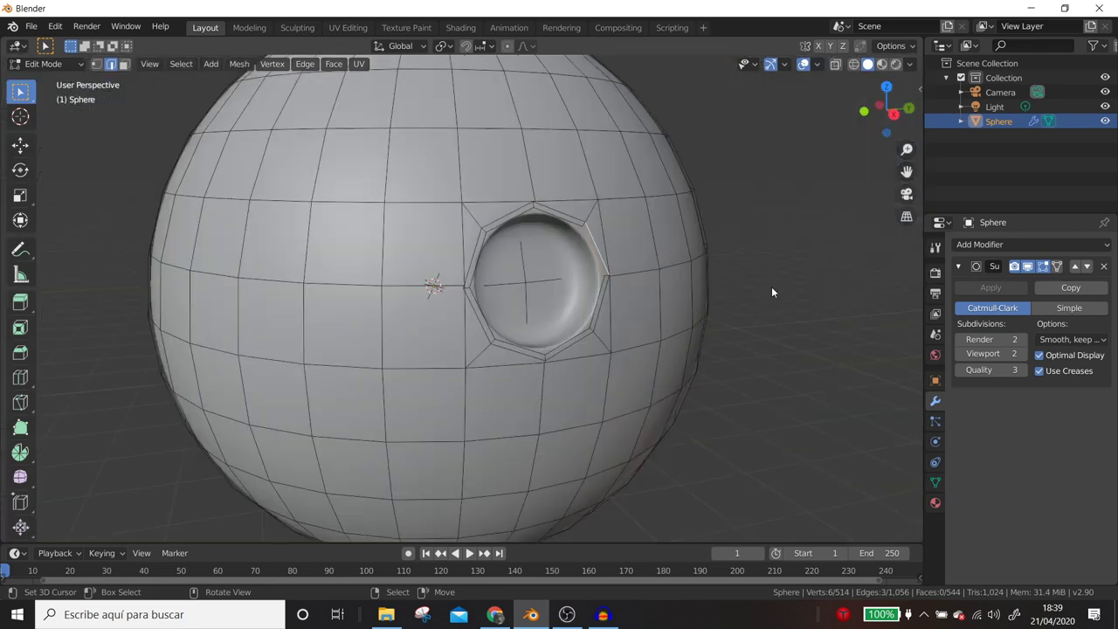
Select the four faces inside the hole and inset them.
shift+middle_drag(767, 289, 763, 297)
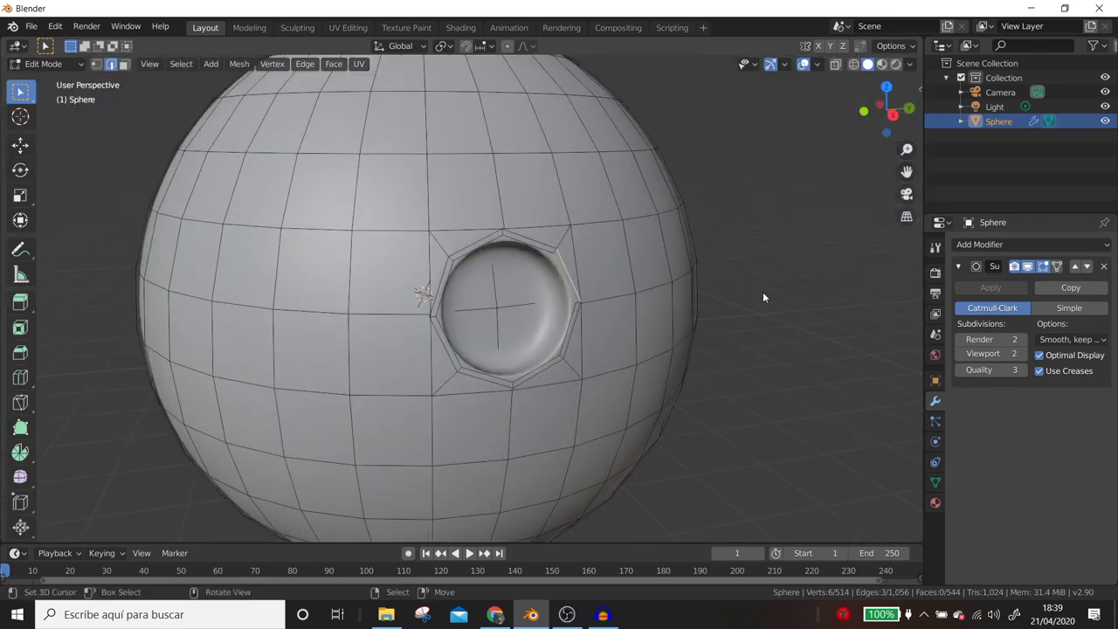
click(1042, 266)
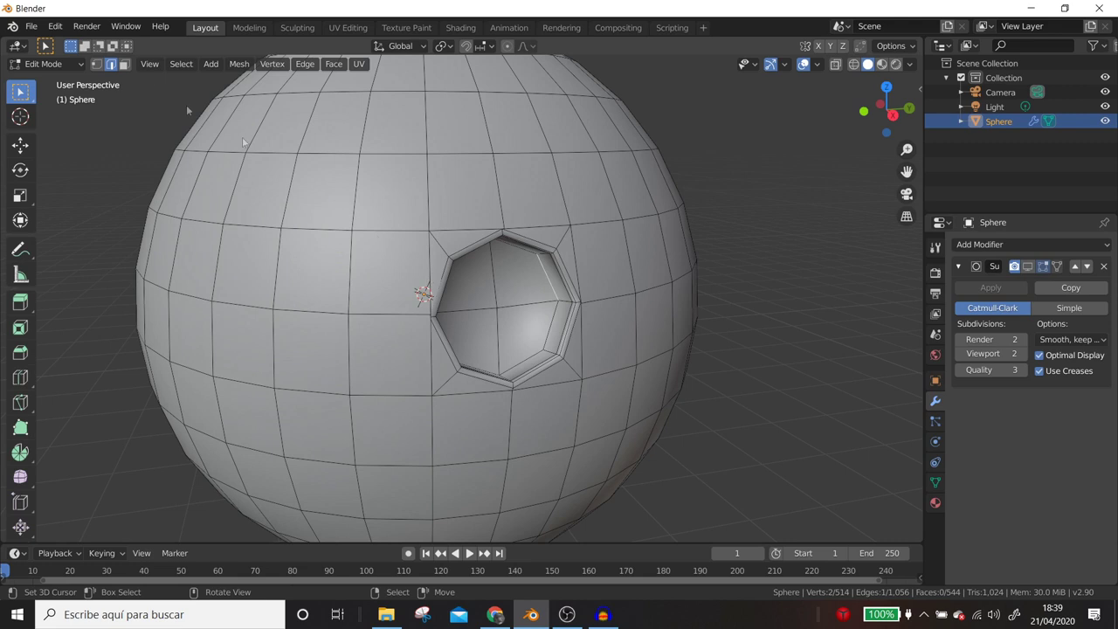
click(124, 64)
click(491, 288)
shift+click(503, 284)
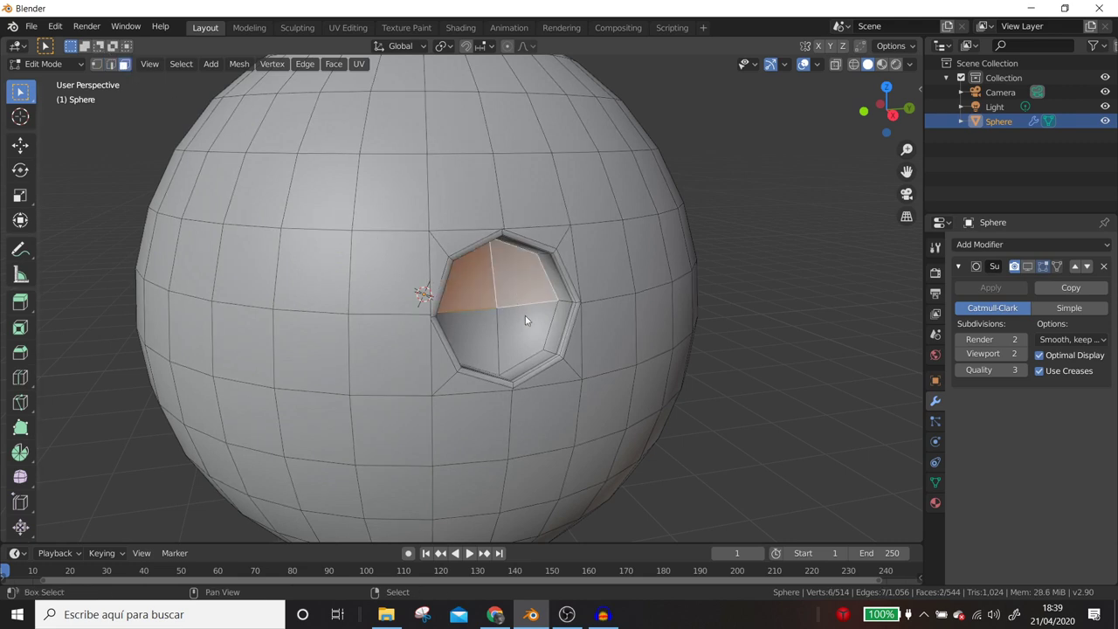
shift+click(525, 315)
shift+click(475, 331)
key(i)
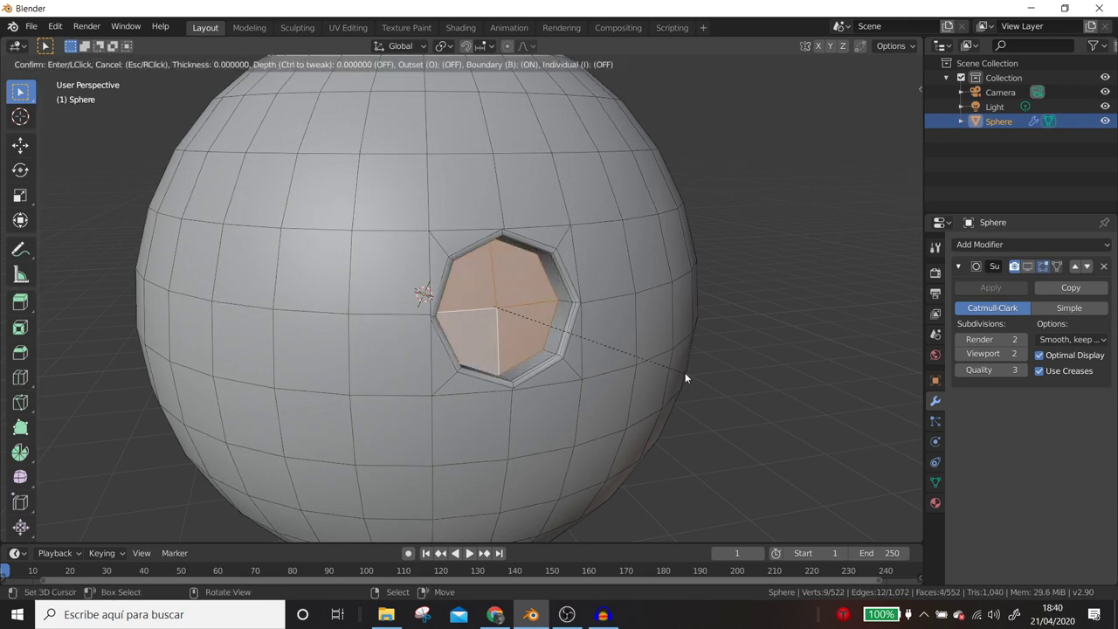
click(680, 371)
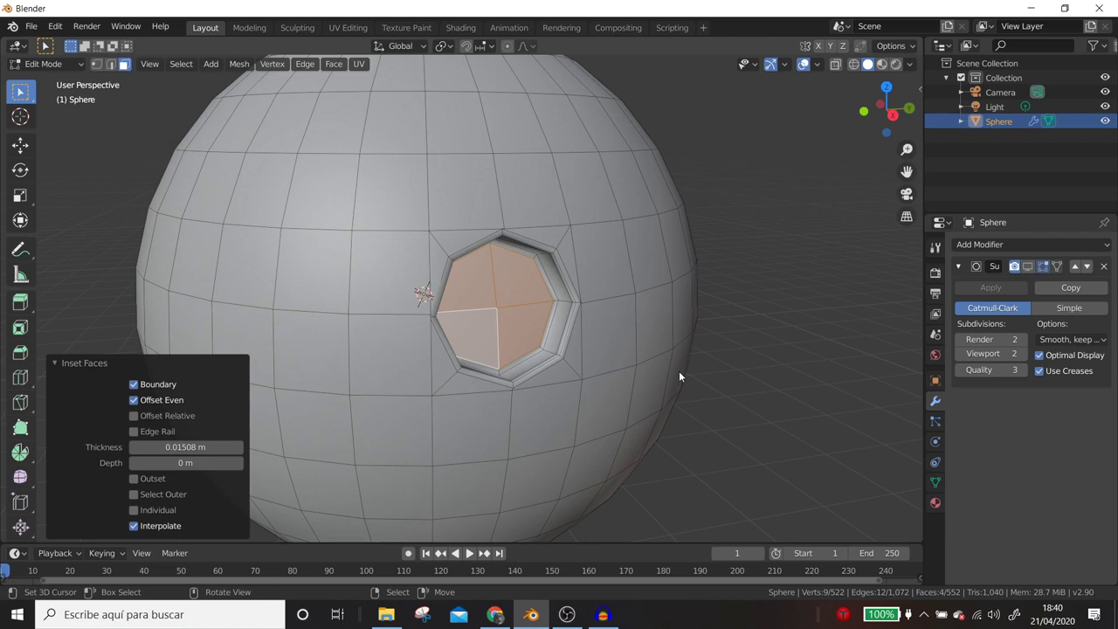
Add an edge loop in the inset ring and slide it into place.
key(ctrl+r)
click(568, 303)
click(564, 306)
scroll(564, 305, up, 2)
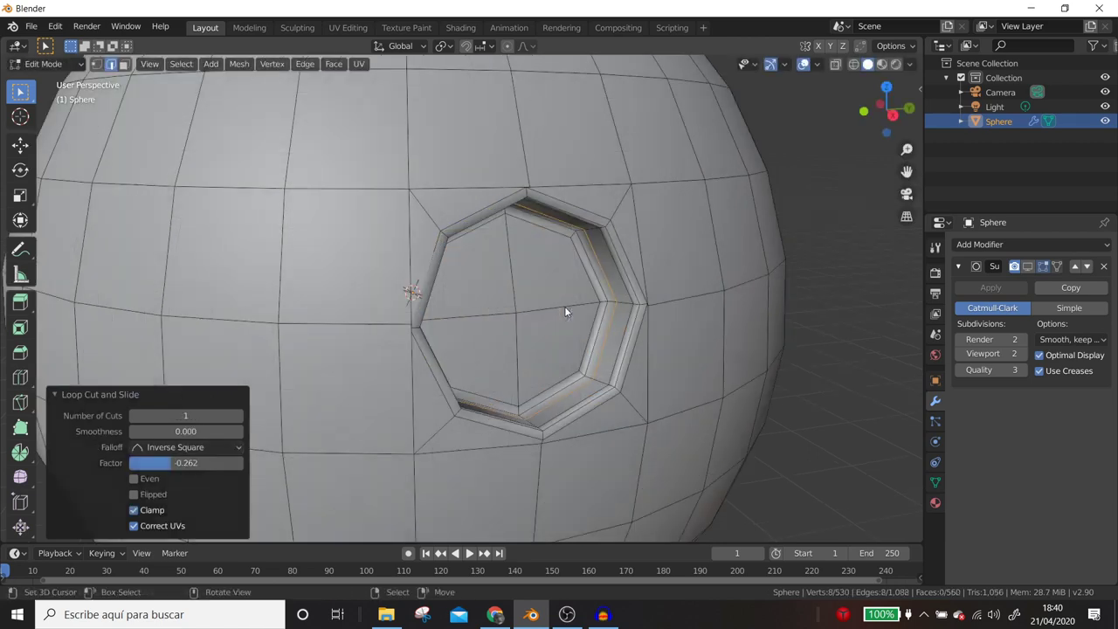
scroll(565, 309, up, 2)
key(g)
key(g)
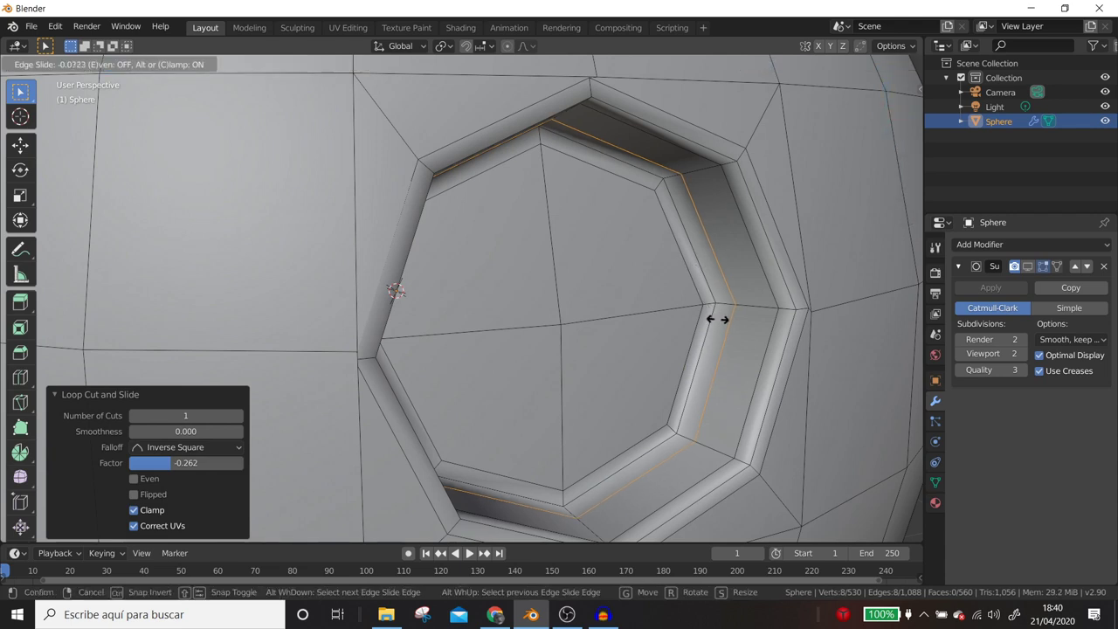
click(720, 278)
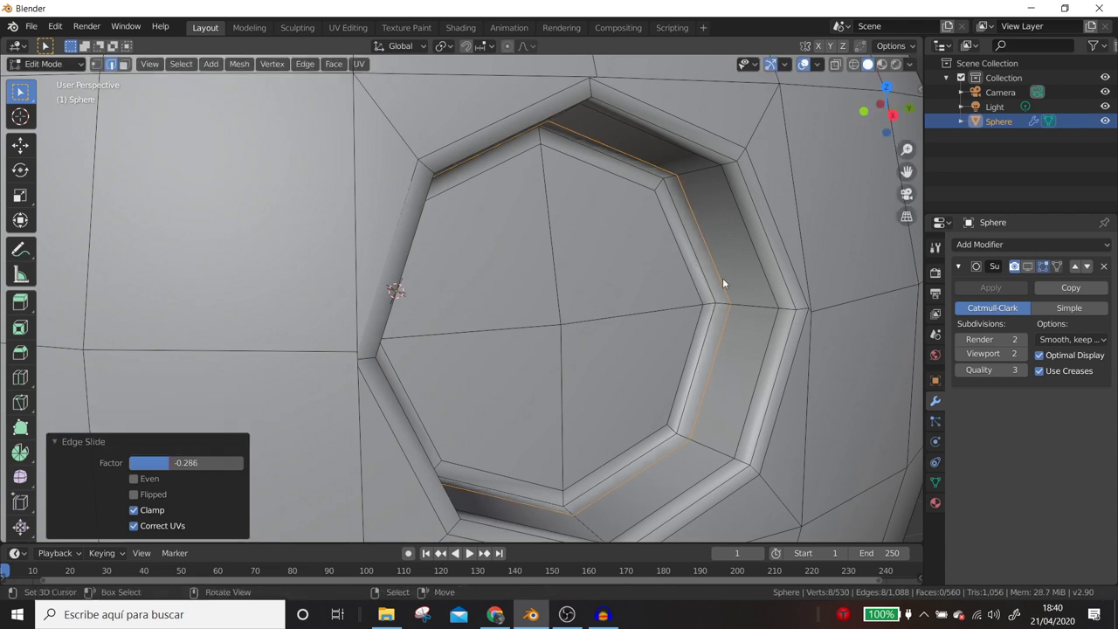
click(720, 276)
scroll(690, 274, down, 6)
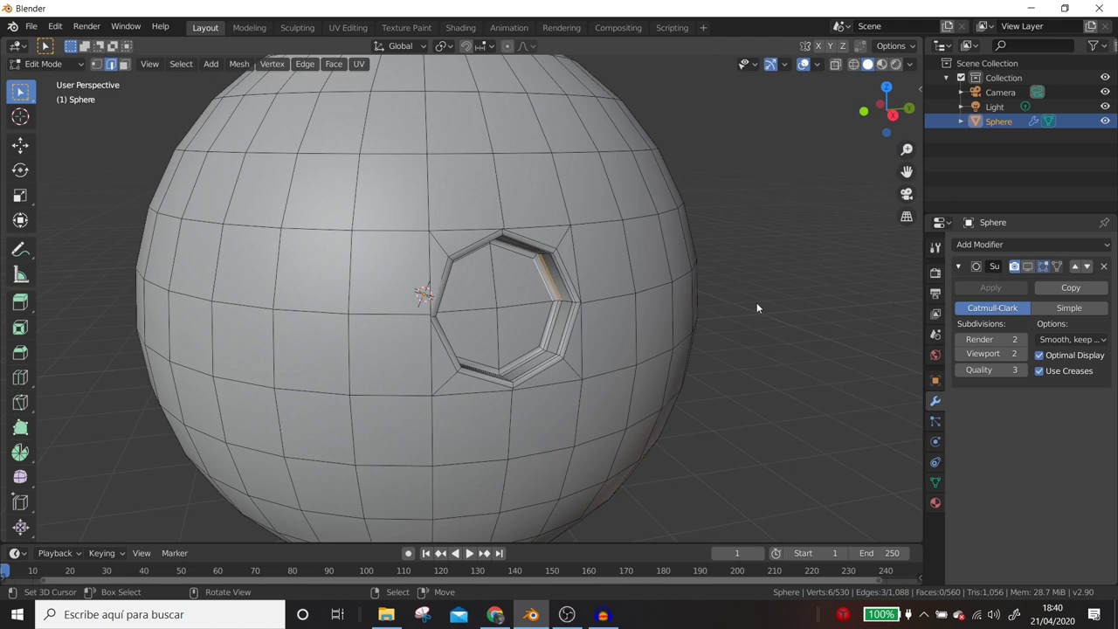
Show the smoothed result and inspect the crisper recess in Object Mode.
click(1029, 267)
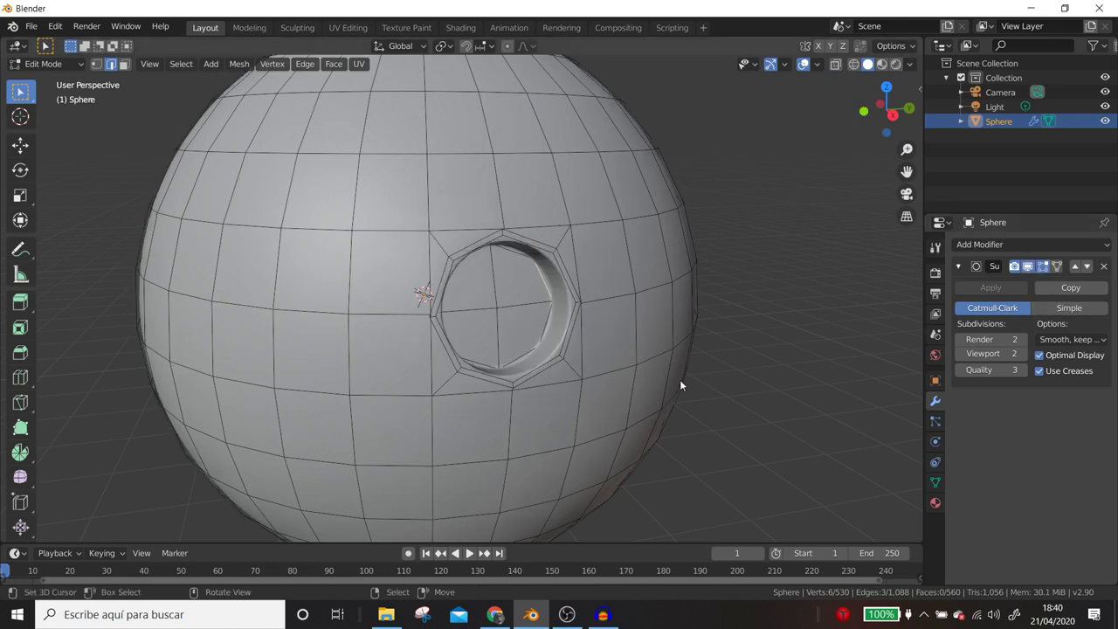
key(Tab)
middle_drag(688, 385, 683, 328)
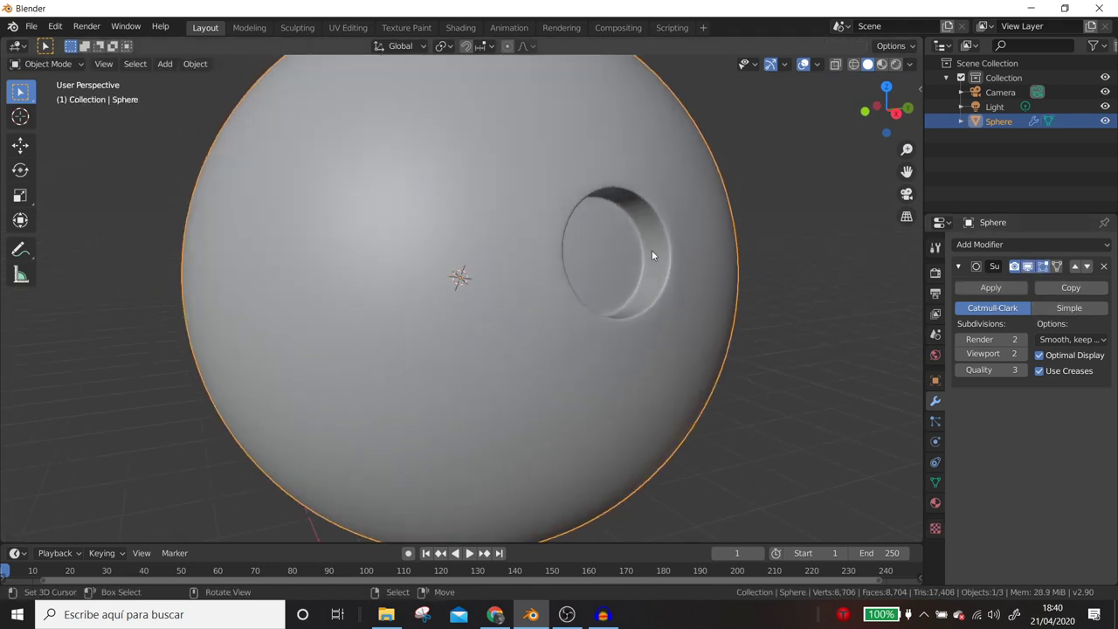
scroll(672, 241, down, 3)
mouse_move(644, 355)
middle_down()
mouse_move(542, 367)
mouse_move(540, 294)
mouse_move(646, 409)
mouse_move(592, 374)
mouse_move(488, 366)
mouse_move(506, 343)
mouse_move(469, 350)
mouse_move(400, 279)
middle_up()
Select a square patch of four faces near the sphere's centre and inset it.
mouse_move(484, 324)
middle_down()
mouse_move(638, 326)
mouse_move(624, 312)
middle_up()
key(Tab)
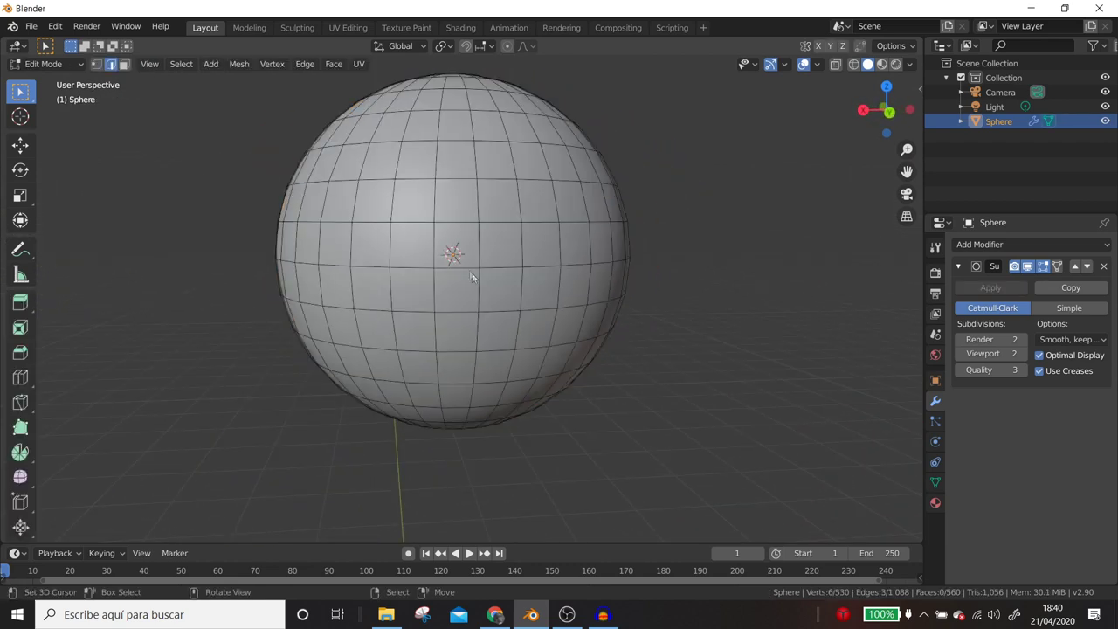
click(123, 64)
click(463, 253)
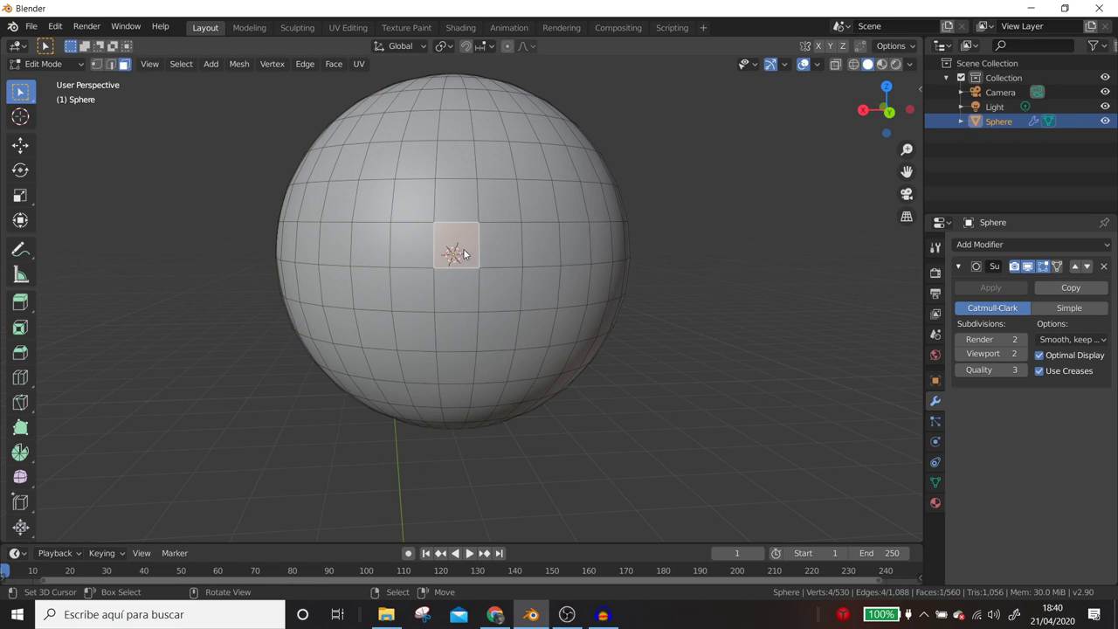
shift+click(498, 254)
shift+click(500, 288)
shift+click(463, 285)
middle_drag(492, 376, 486, 376)
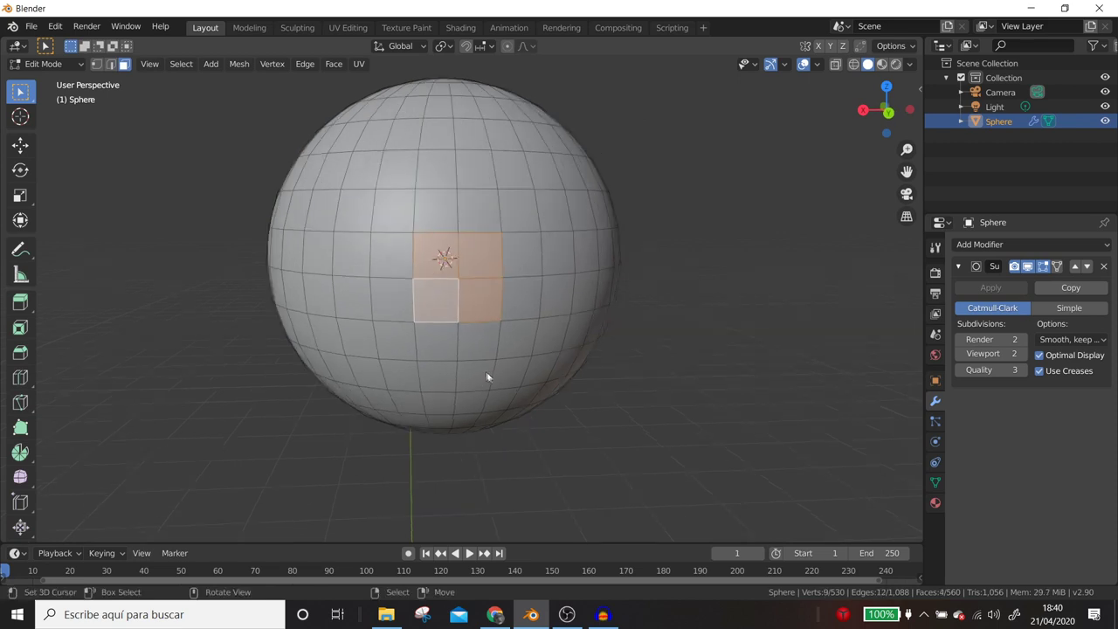
key(i)
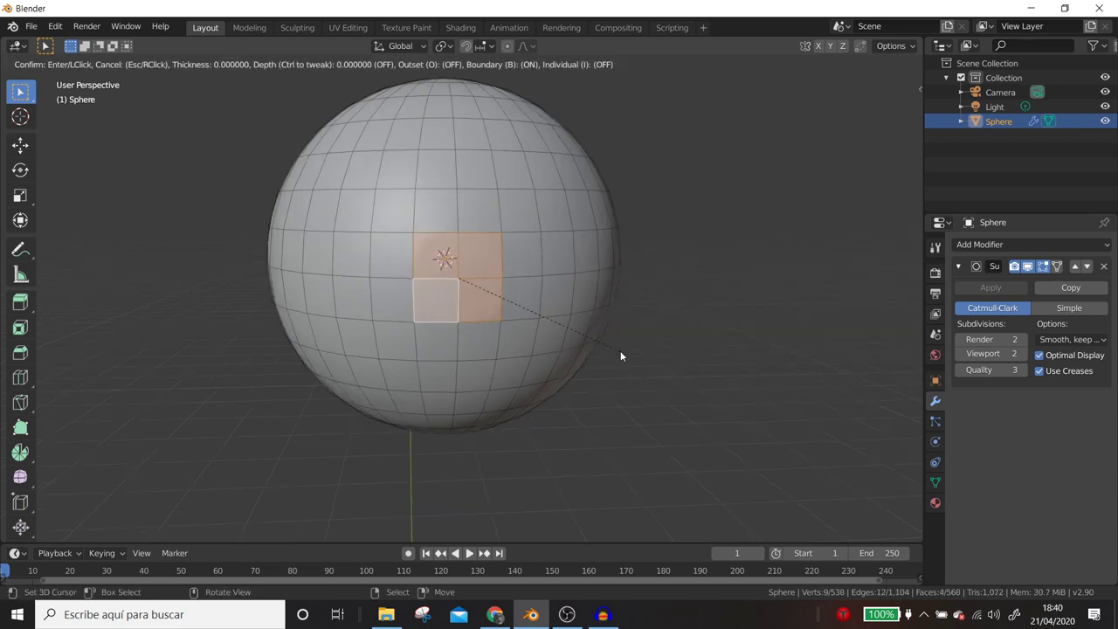
click(615, 348)
Extrude the inset patch outward 0.45978 m into a short tube.
scroll(554, 345, down, 3)
middle_drag(554, 345, 612, 353)
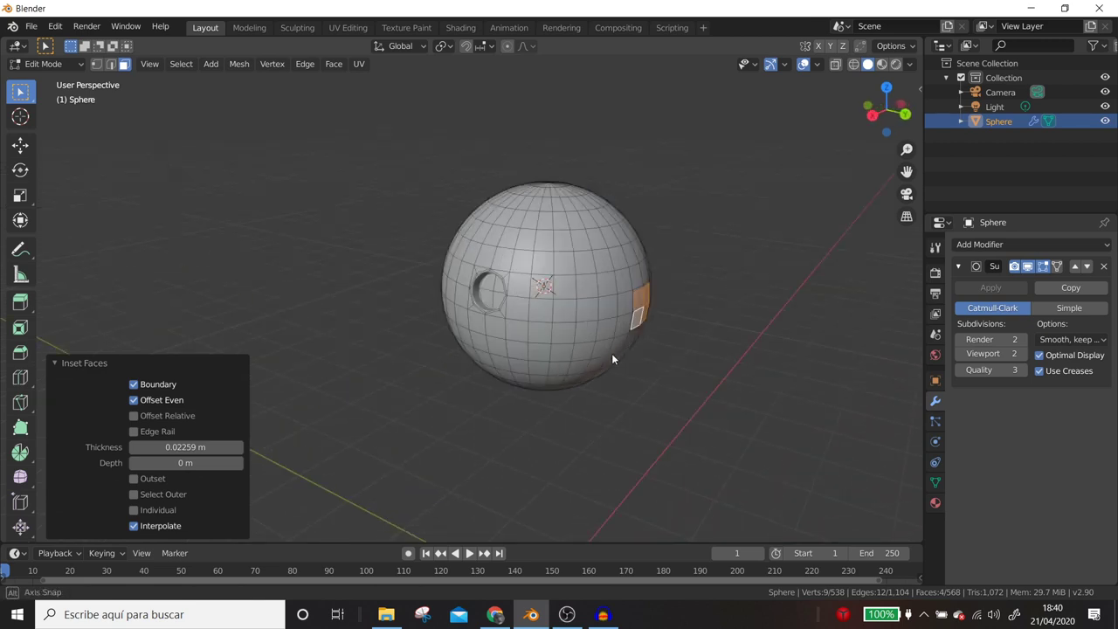
key(e)
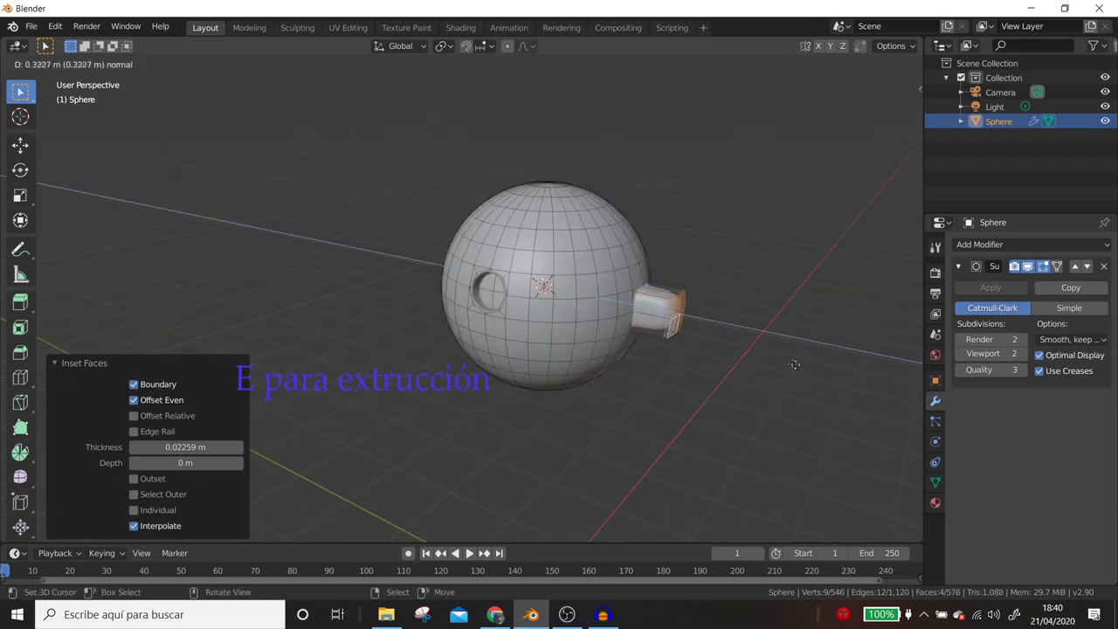
click(794, 378)
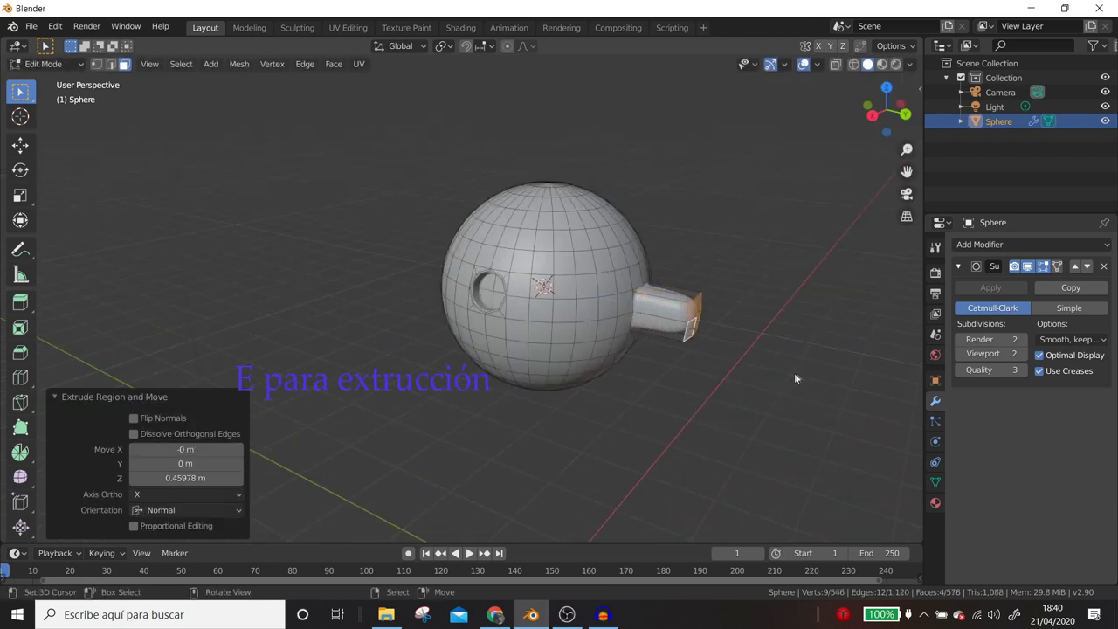
Add an edge loop around the tube and slide it near the tube's end.
key(ctrl+r)
click(662, 320)
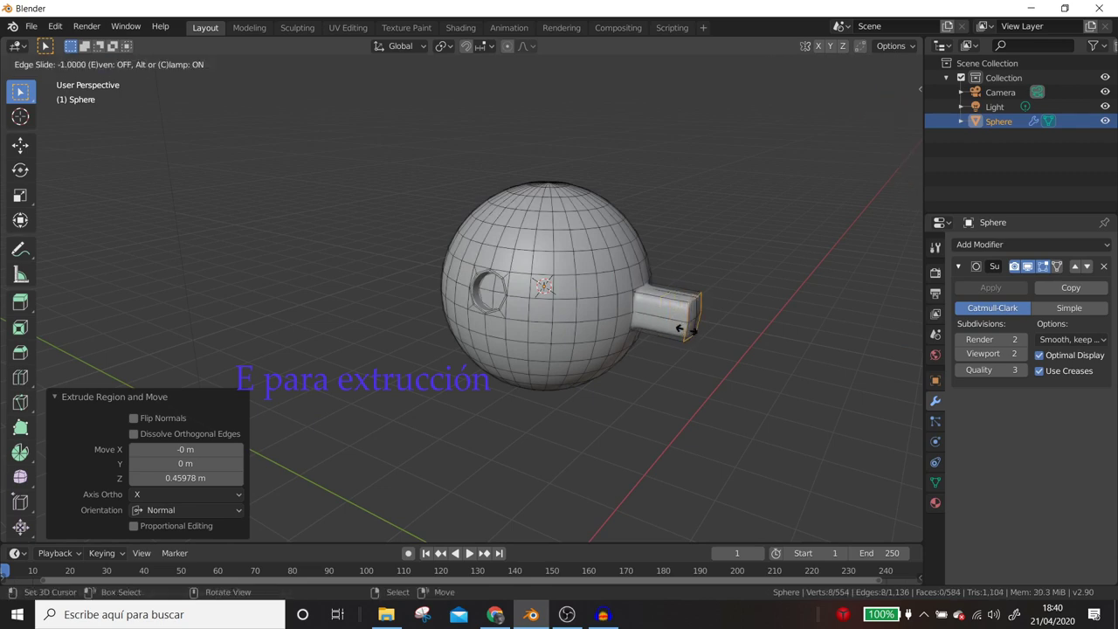
click(682, 331)
scroll(682, 331, up, 4)
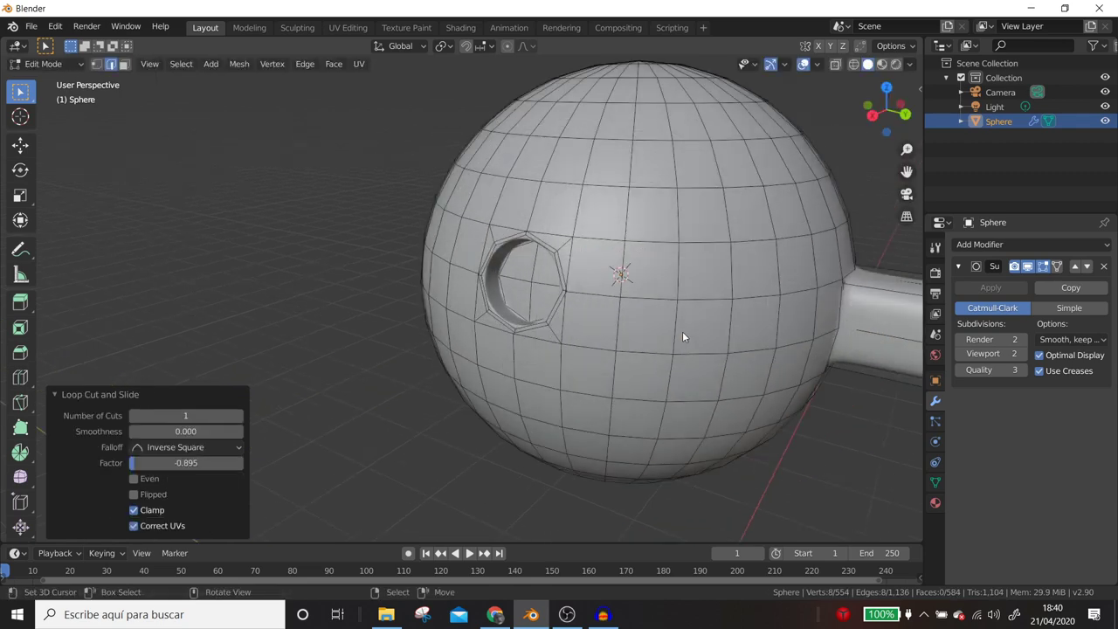
middle_drag(683, 331, 620, 320)
Select the tube's four end faces and inset them.
click(616, 312)
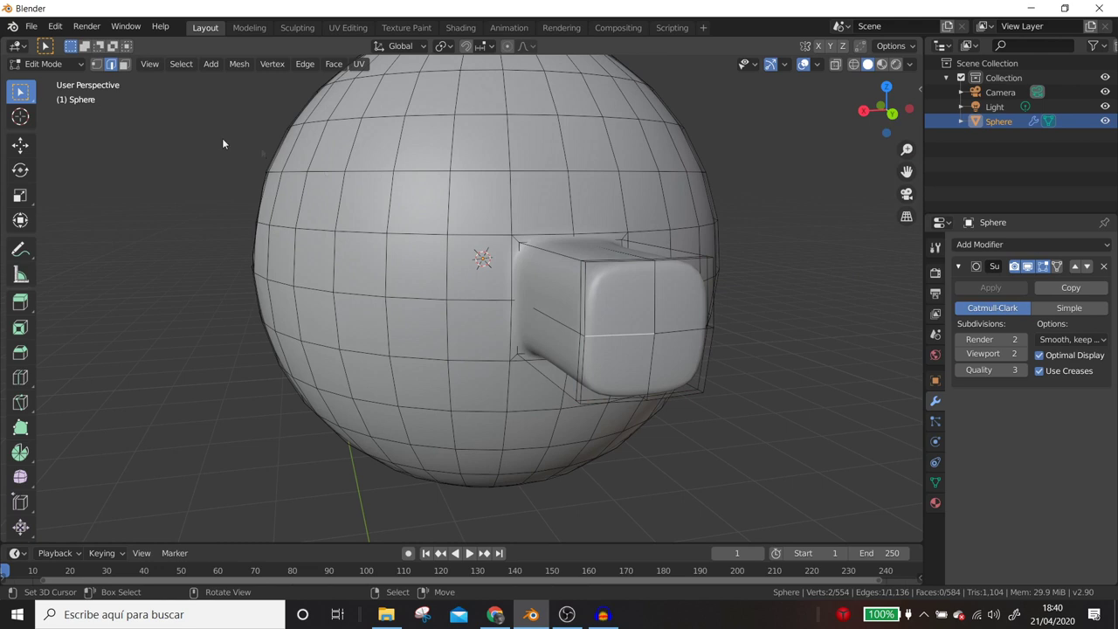
click(123, 65)
click(639, 319)
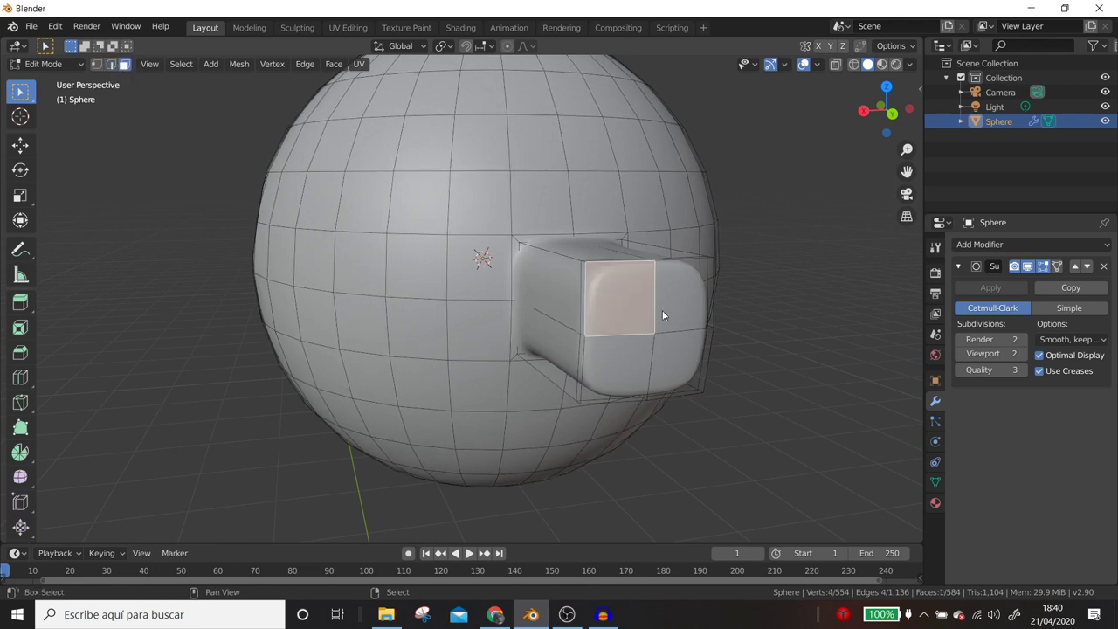
shift+click(663, 311)
shift+click(663, 342)
shift+click(635, 355)
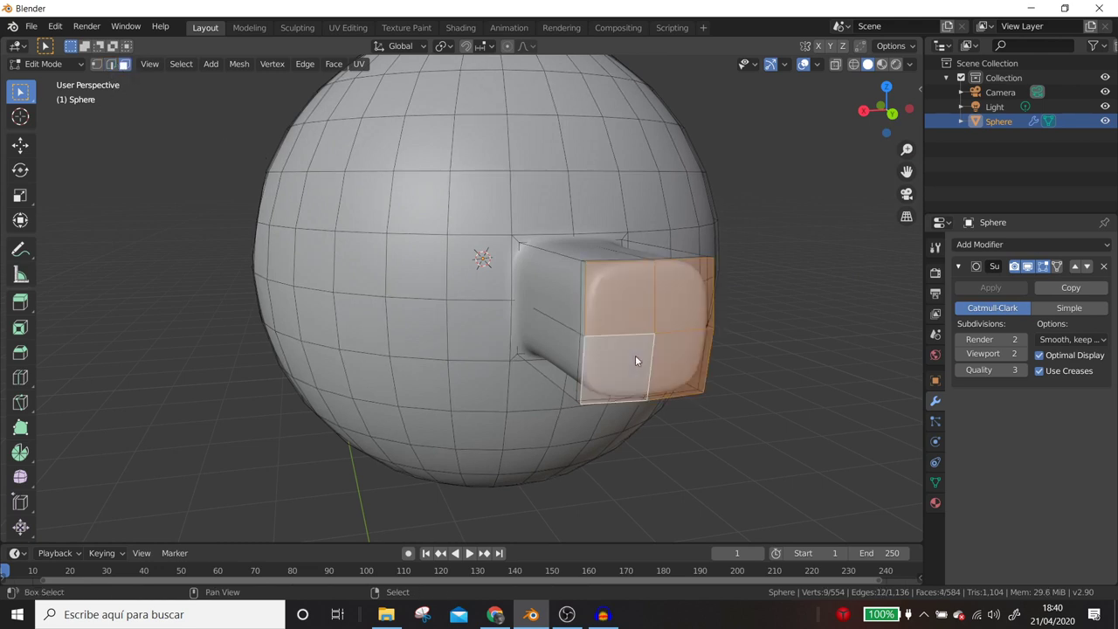
key(i)
click(735, 435)
Check the smoothed sphere and tube in Object Mode, then return to Edit Mode.
mouse_move(736, 435)
middle_down()
mouse_move(672, 352)
mouse_move(768, 387)
middle_up()
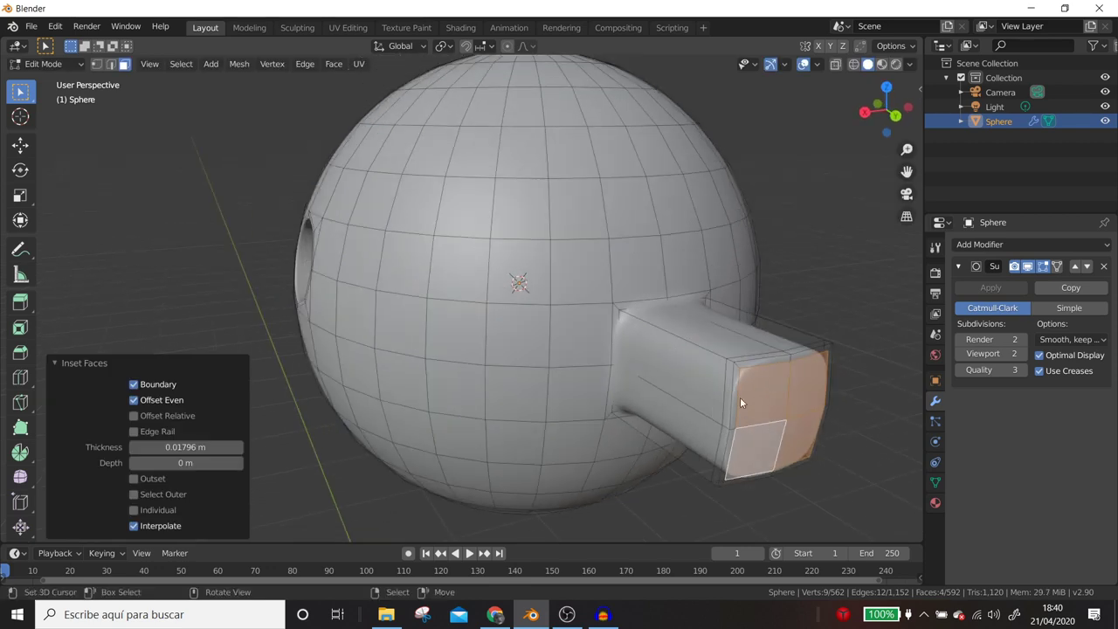
key(Tab)
middle_drag(761, 418, 658, 352)
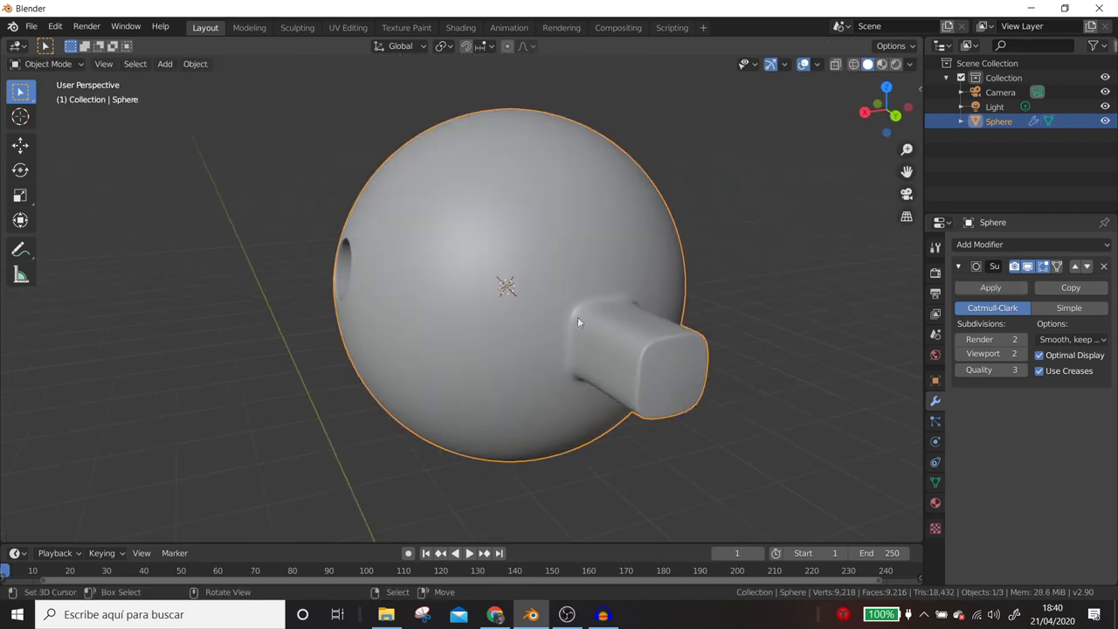
key(Tab)
scroll(590, 351, up, 5)
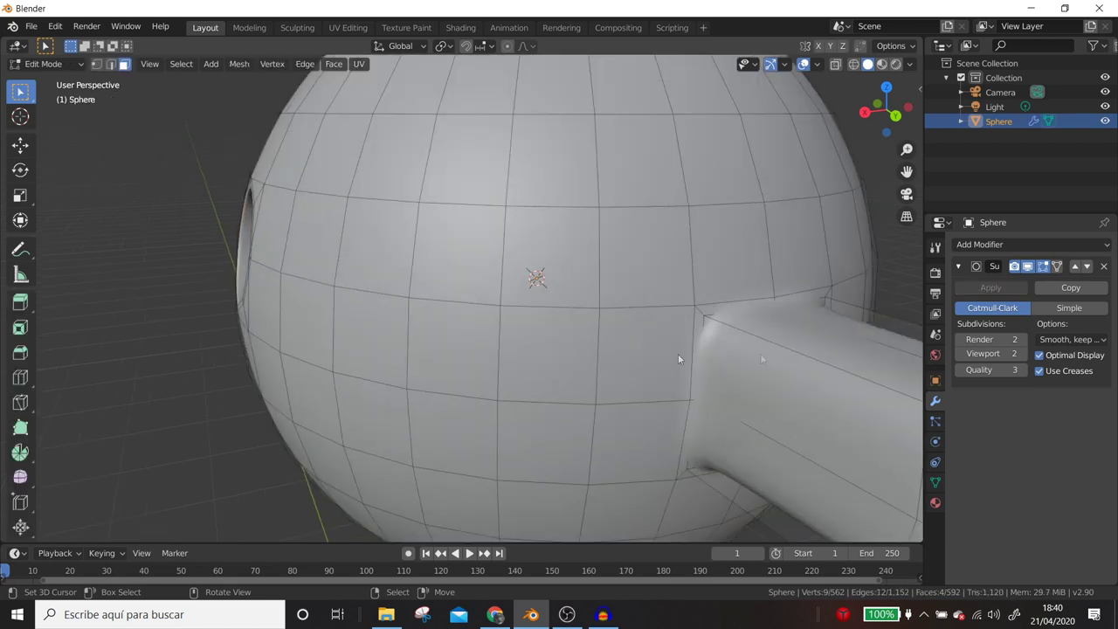
Hide the smoothing and select the edge where the tube meets the sphere.
click(1032, 268)
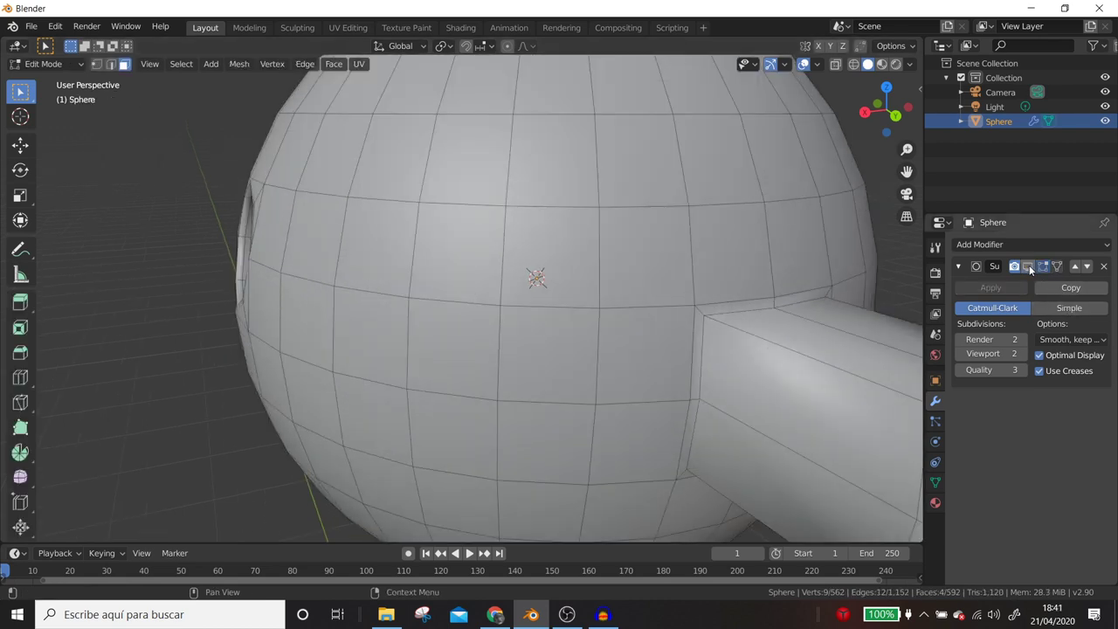
click(712, 300)
click(110, 64)
click(737, 303)
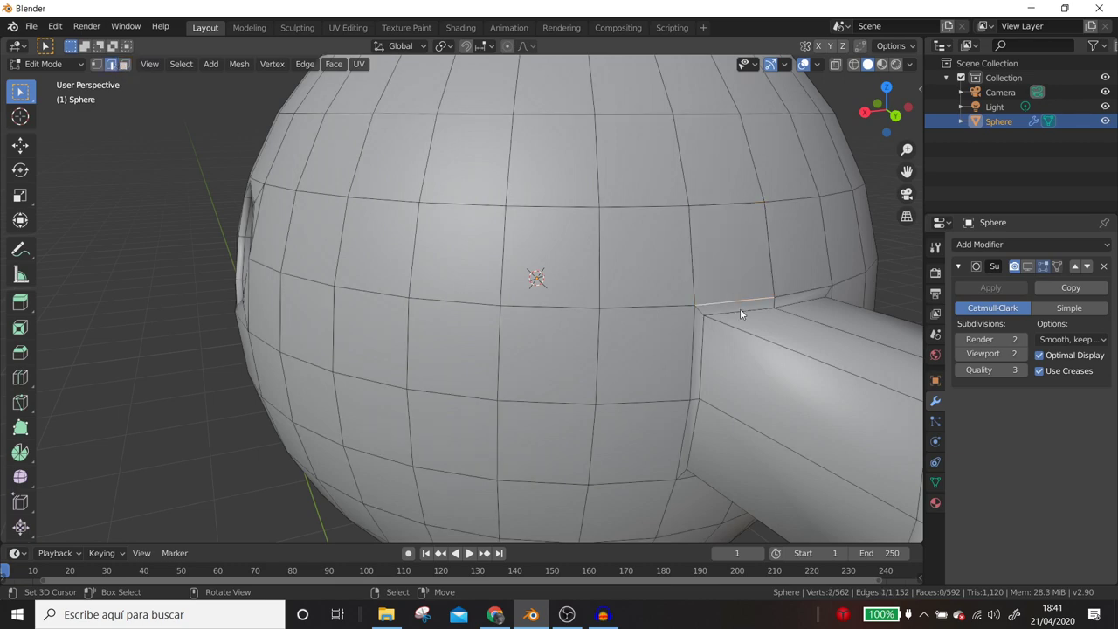
key(Tab)
key(Tab)
scroll(731, 340, down, 3)
scroll(677, 351, down, 2)
Add an edge loop close to the tube's base, show the smoothing, and return to Object Mode.
key(ctrl+r)
click(677, 347)
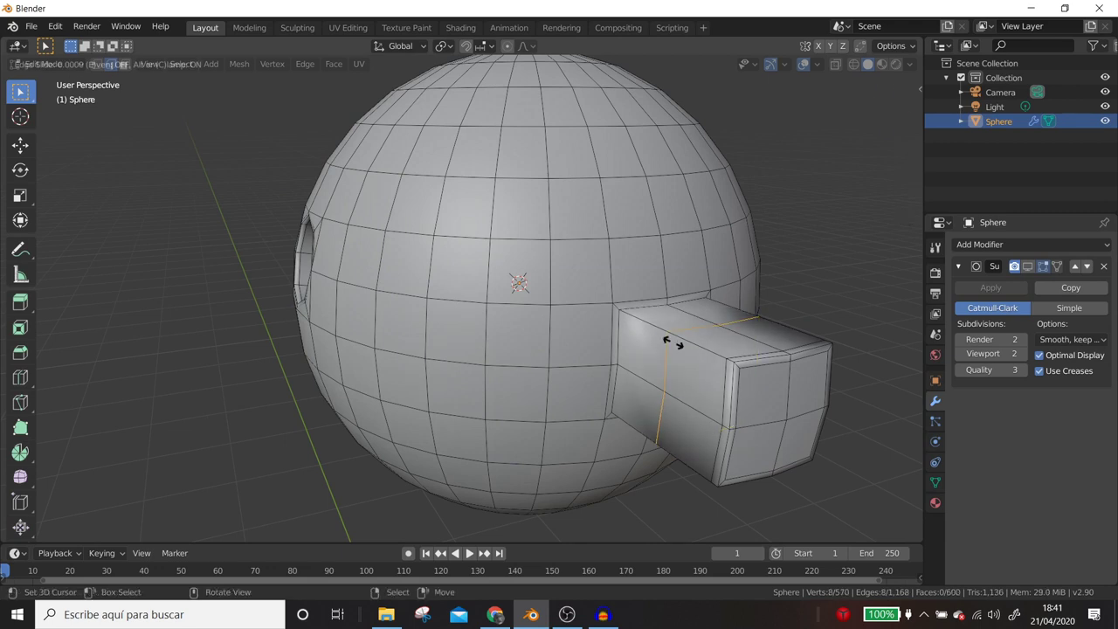
click(627, 330)
click(644, 308)
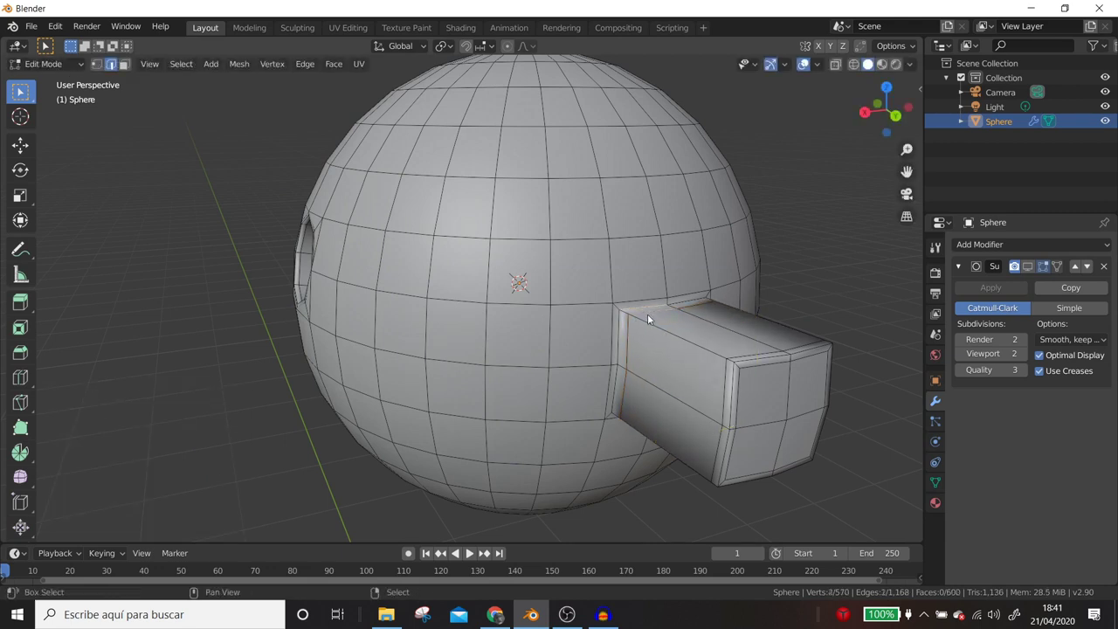
click(1042, 267)
scroll(776, 352, up, 3)
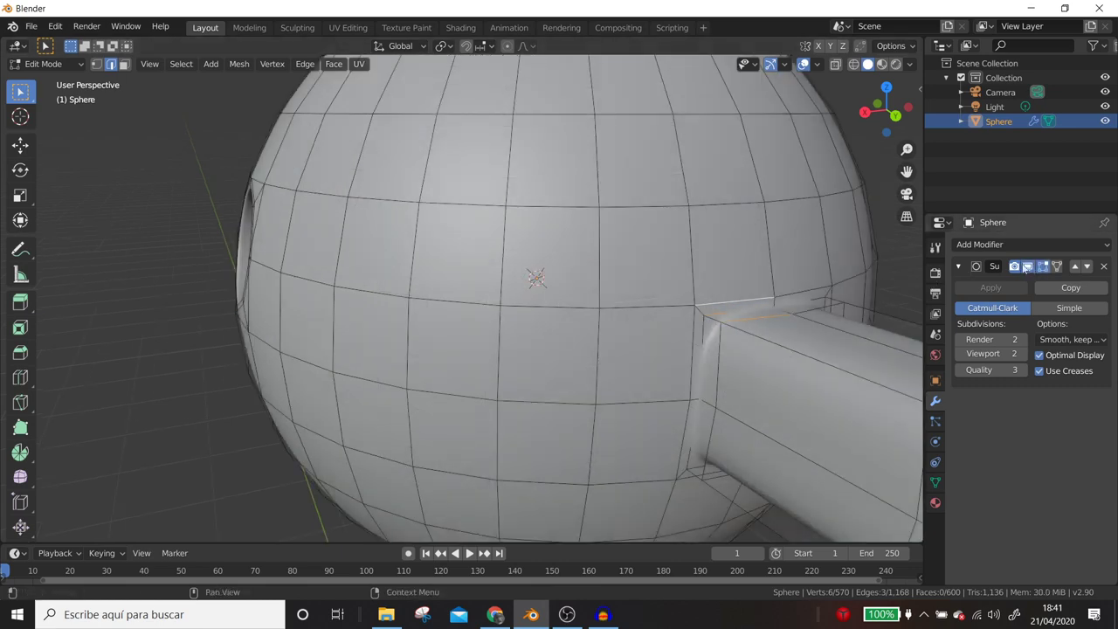
key(Tab)
scroll(748, 347, down, 4)
scroll(725, 345, down, 3)
Delete the sphere and switch to the top-down view.
mouse_move(709, 342)
middle_down()
mouse_move(609, 345)
mouse_move(635, 299)
mouse_move(681, 282)
mouse_move(714, 312)
mouse_move(637, 211)
middle_up()
scroll(637, 211, up, 3)
scroll(703, 148, down, 3)
mouse_move(703, 148)
middle_down()
mouse_move(571, 217)
mouse_move(573, 290)
mouse_move(585, 297)
middle_up()
scroll(585, 297, up, 1)
key(Delete)
key(KP_7)
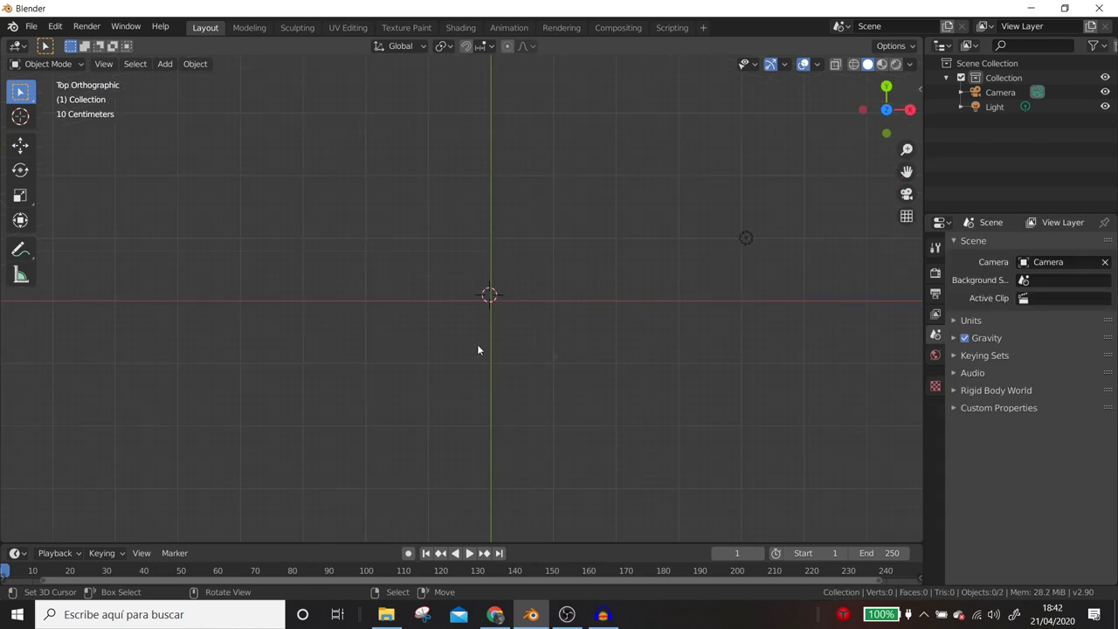
Add a plane at the scene centre and extrude it upward into a box.
key(shift+a)
mouse_move(502, 305)
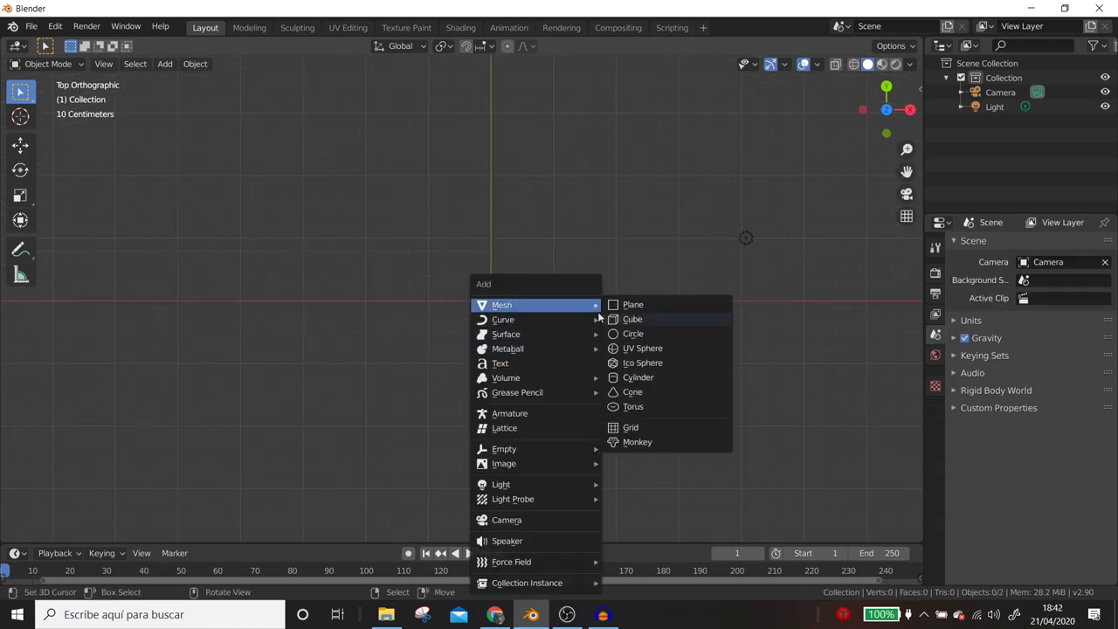
click(642, 307)
scroll(603, 344, up, 1)
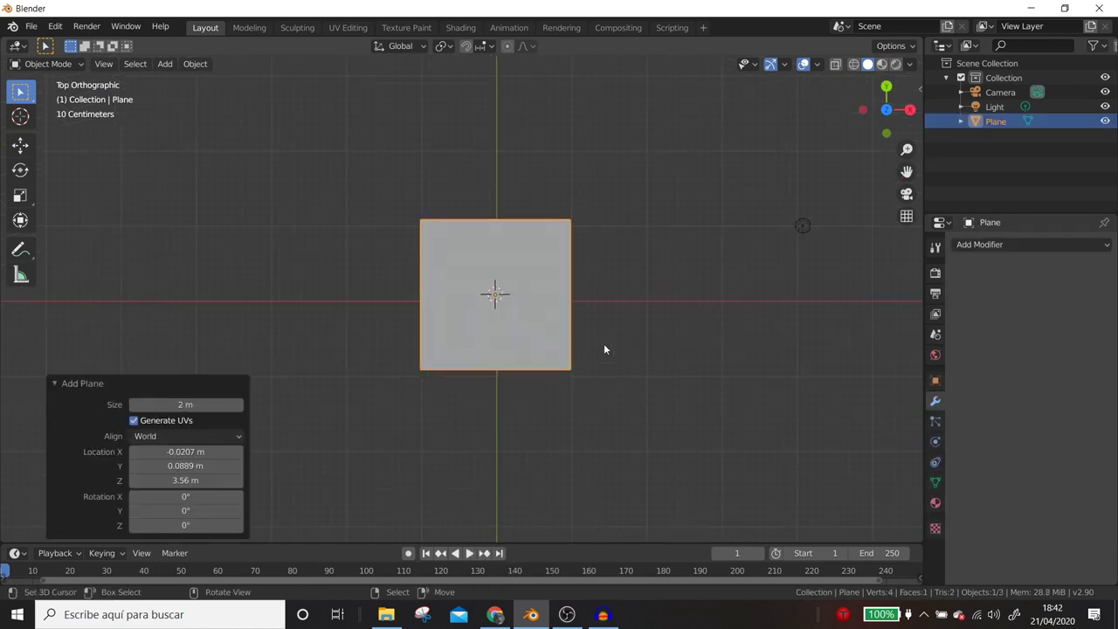
middle_drag(576, 348, 581, 249)
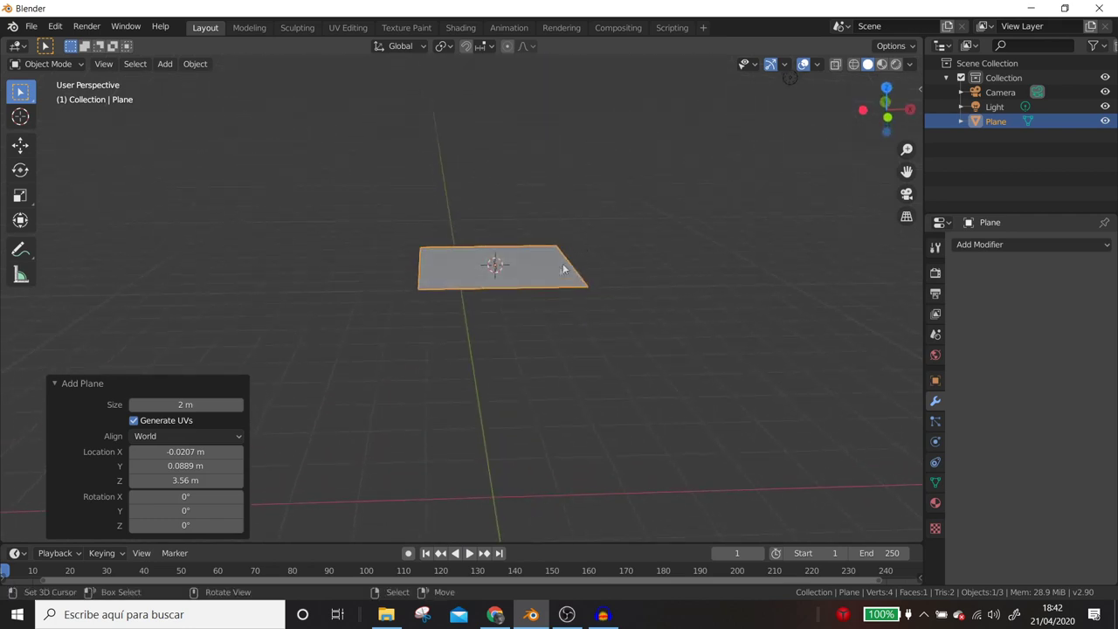
key(Tab)
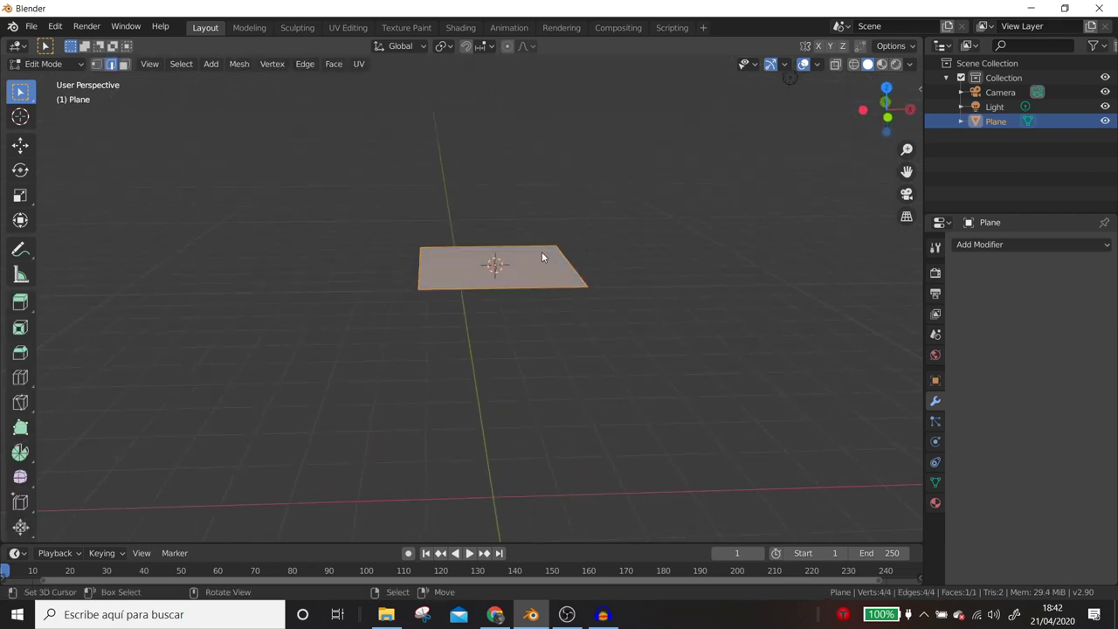
key(e)
click(615, 241)
mouse_move(616, 245)
middle_down()
mouse_move(587, 318)
mouse_move(545, 307)
middle_up()
Inset the box's top face by 0.151 m and delete it, leaving an open frame.
key(3)
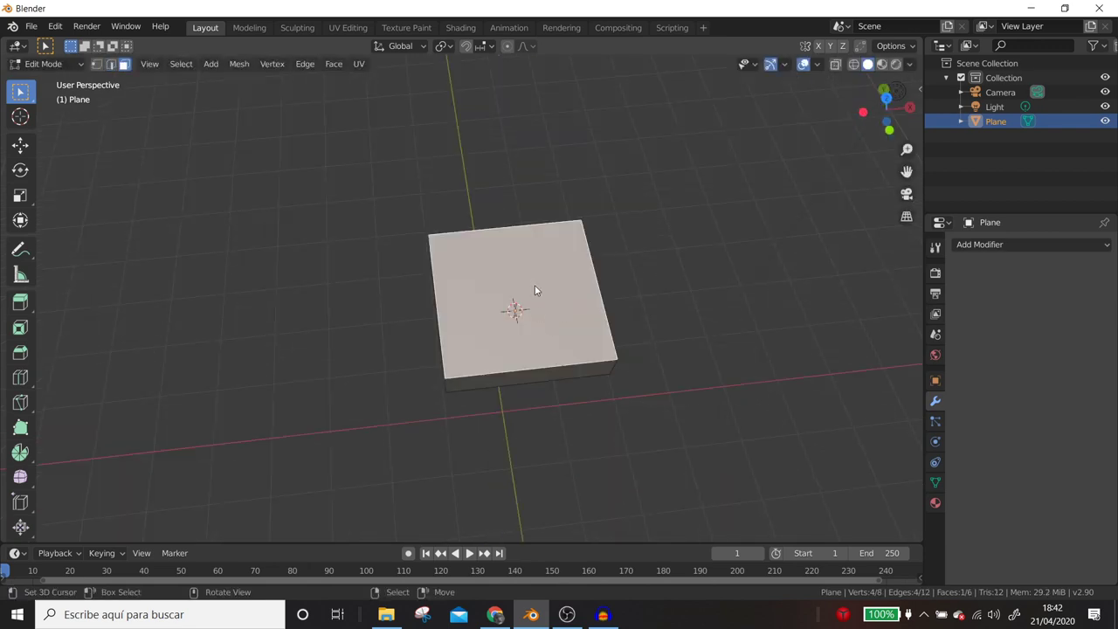
mouse_move(534, 290)
middle_down()
mouse_move(530, 311)
mouse_move(504, 294)
mouse_move(487, 242)
mouse_move(534, 287)
mouse_move(542, 337)
middle_up()
click(521, 261)
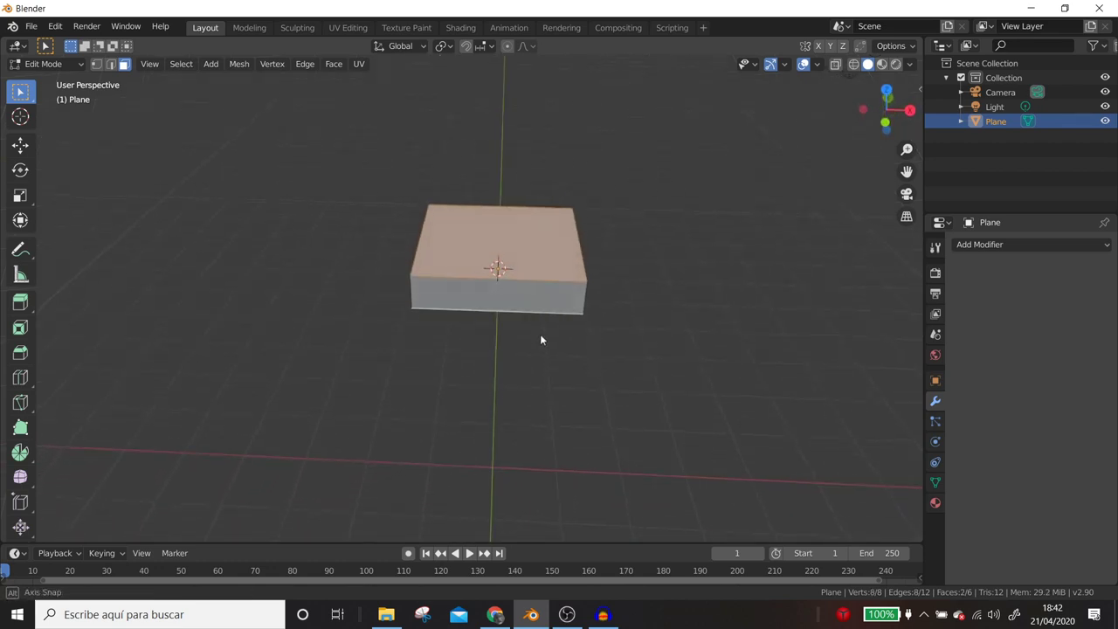
middle_drag(585, 297, 608, 333)
key(i)
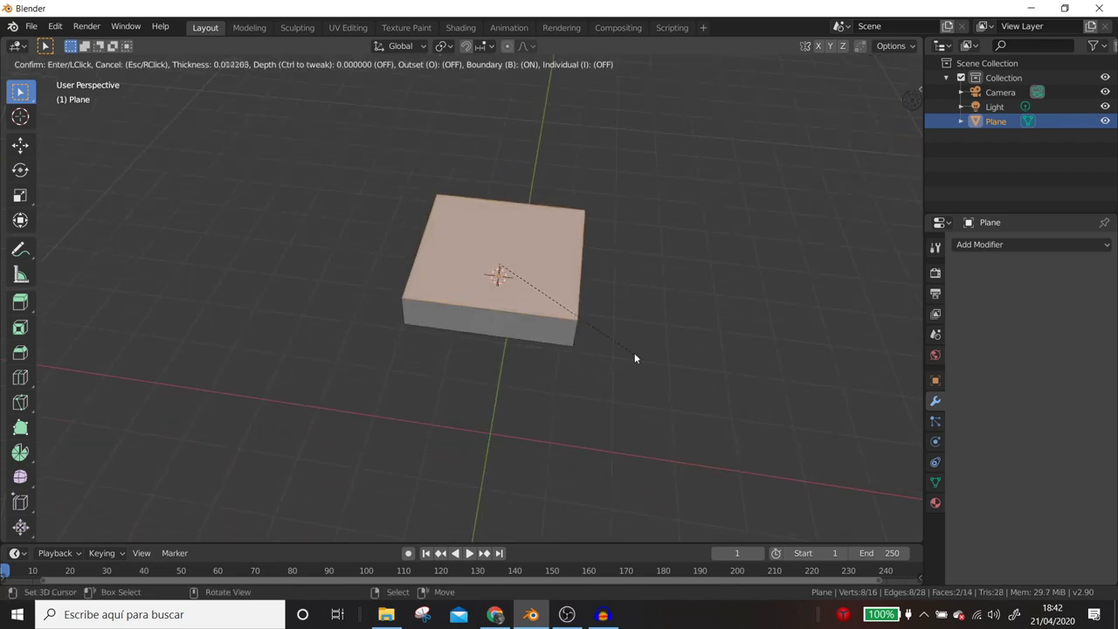
click(627, 347)
mouse_move(533, 356)
middle_down()
mouse_move(511, 270)
mouse_move(432, 299)
mouse_move(442, 357)
mouse_move(486, 350)
mouse_move(527, 367)
mouse_move(496, 384)
middle_up()
key(x)
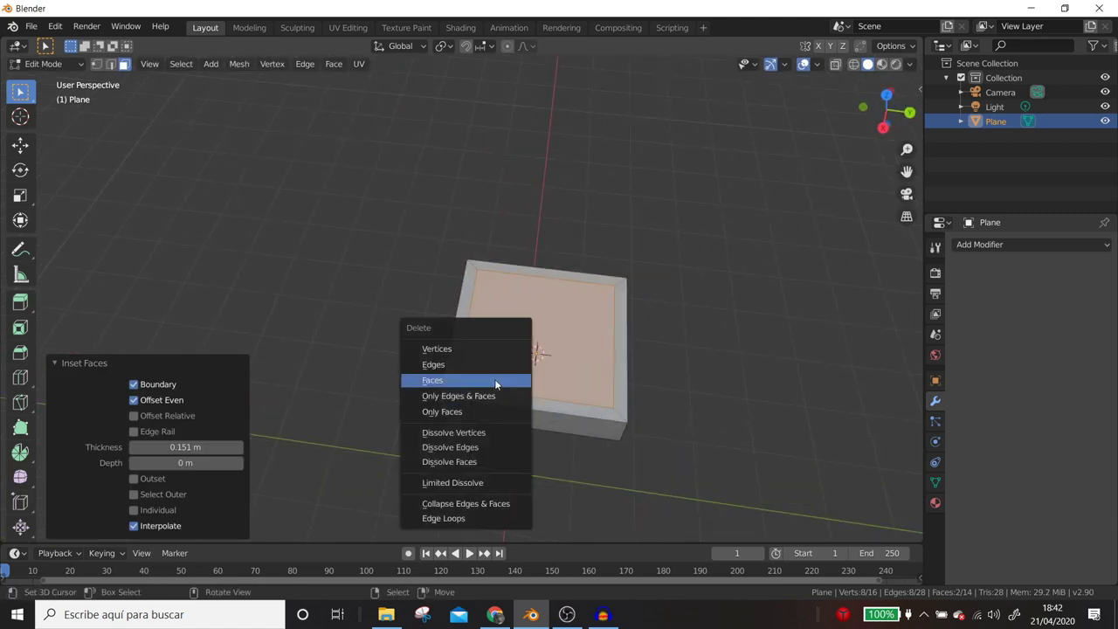
click(494, 379)
In edge select mode, select the edges along the frame's inner back rim.
middle_drag(494, 379, 526, 328)
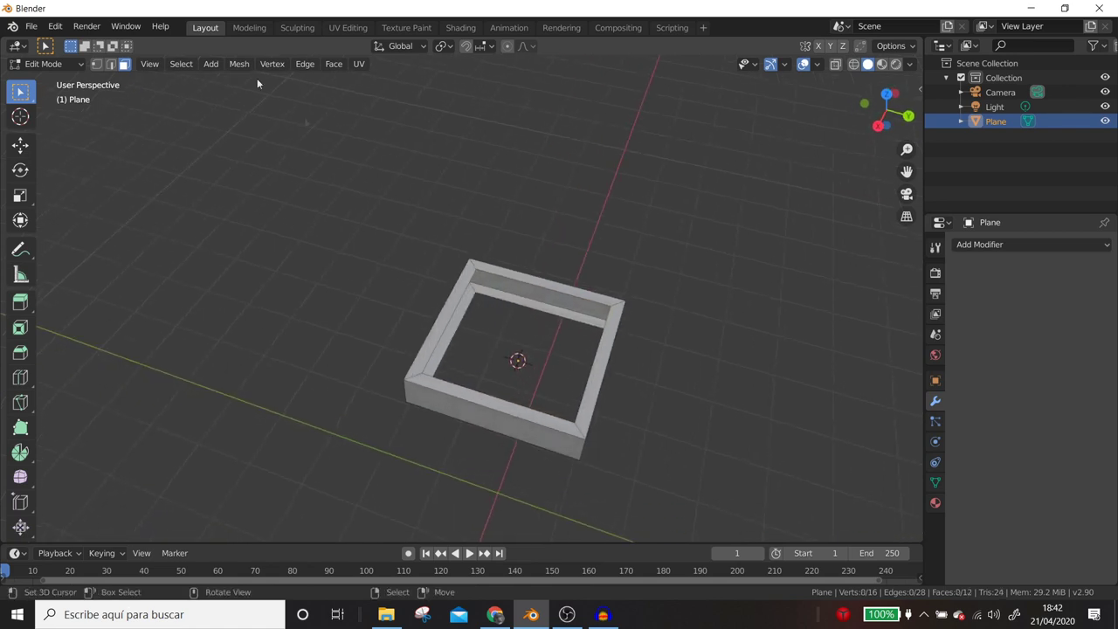
click(111, 64)
alt+click(547, 311)
middle_drag(542, 325, 487, 335)
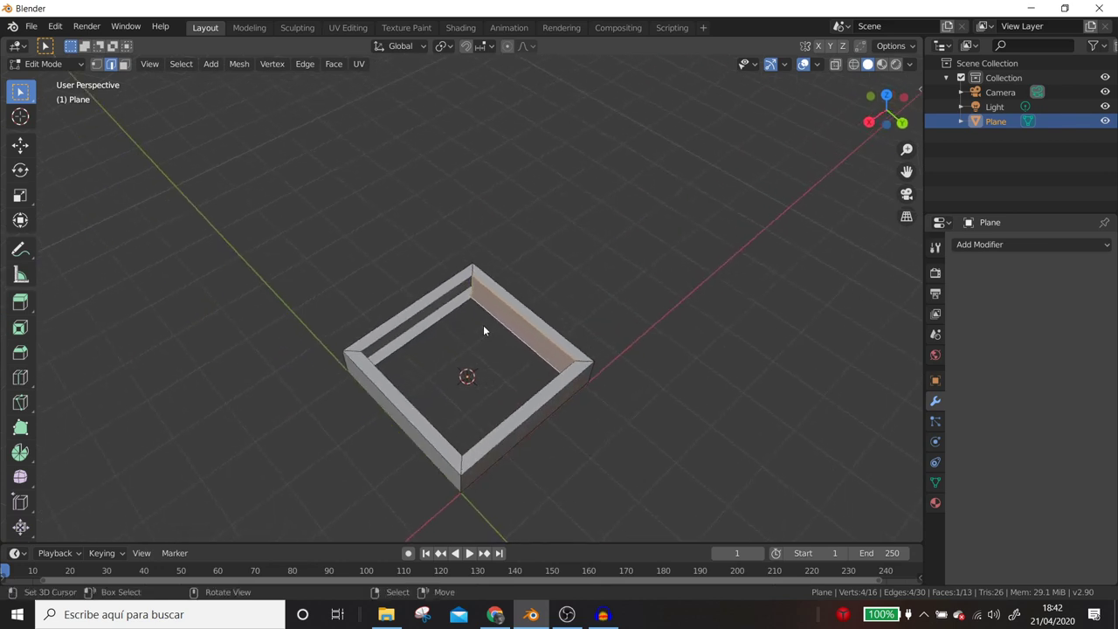
alt+click(463, 303)
click(441, 300)
click(446, 308)
click(442, 303)
shift+click(454, 320)
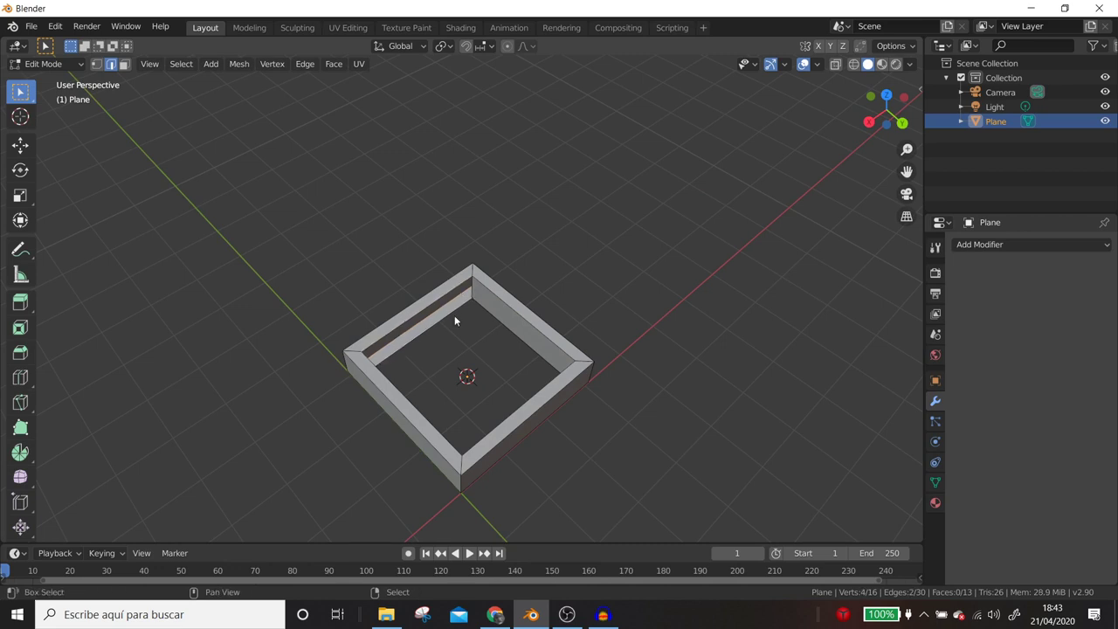
scroll(454, 321, down, 1)
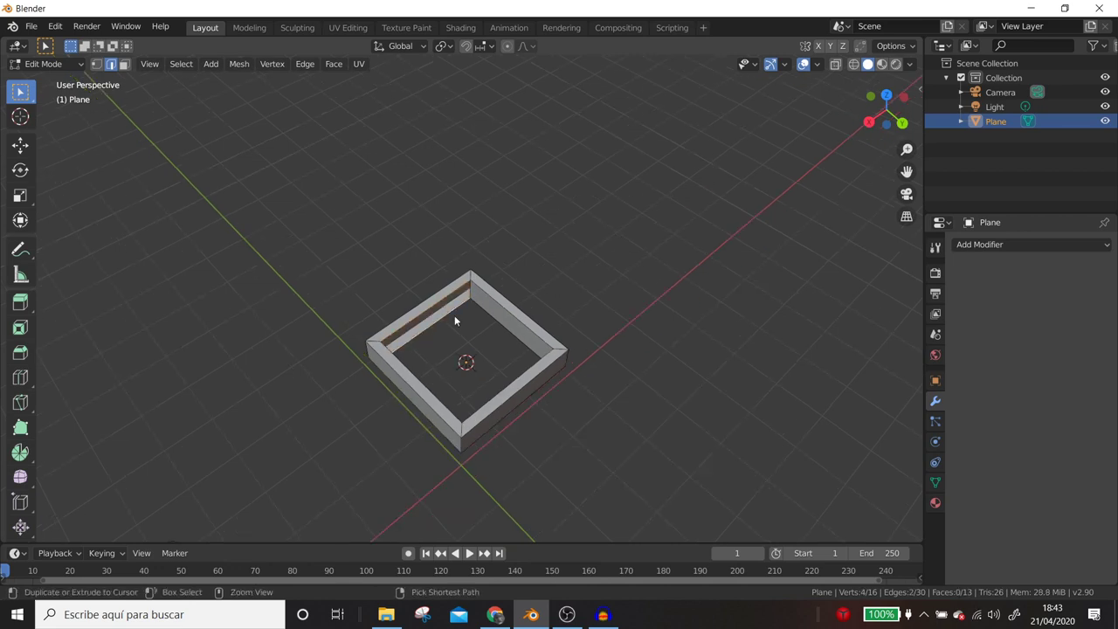
Fill the selected rim and bridge the inner edge loops with LoopTools, then return to object mode.
key(f)
middle_drag(454, 316, 609, 247)
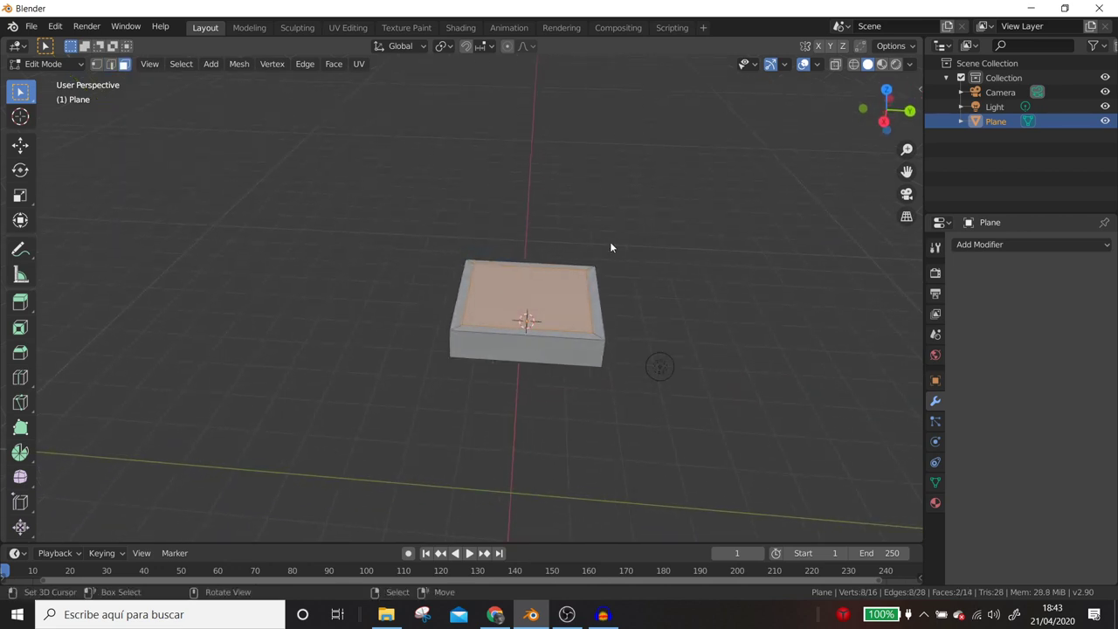
right_click(610, 247)
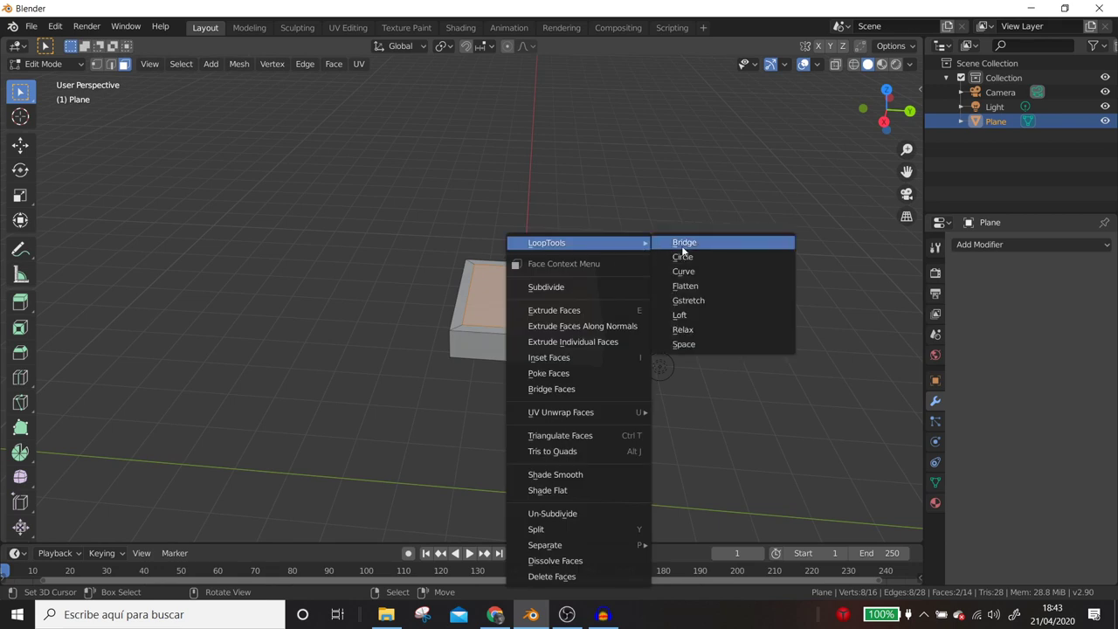
click(684, 249)
mouse_move(641, 323)
middle_down()
mouse_move(242, 346)
mouse_move(213, 422)
mouse_move(92, 420)
mouse_move(54, 345)
mouse_move(131, 326)
middle_up()
scroll(420, 361, up, 4)
mouse_move(420, 361)
middle_down()
mouse_move(375, 352)
mouse_move(445, 412)
mouse_move(545, 445)
middle_up()
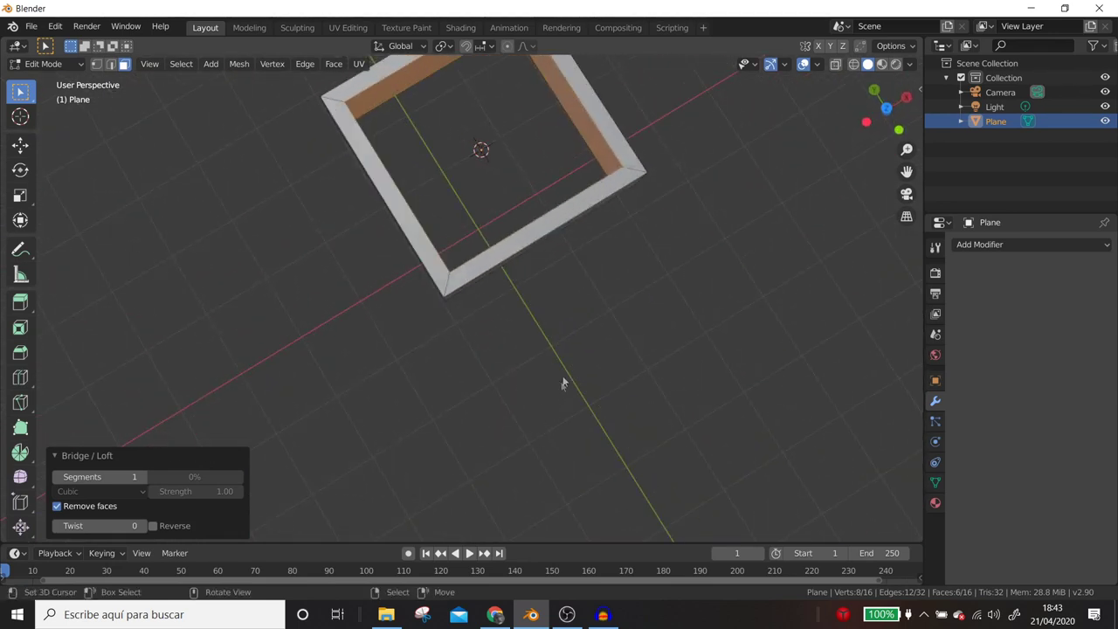
middle_drag(563, 384, 603, 452)
scroll(530, 357, down, 10)
mouse_move(511, 499)
middle_down()
mouse_move(540, 442)
mouse_move(473, 297)
mouse_move(681, 356)
mouse_move(664, 392)
mouse_move(546, 420)
mouse_move(564, 388)
middle_up()
key(Tab)
Delete the plane and add a UV Sphere, framing it in the view.
key(Delete)
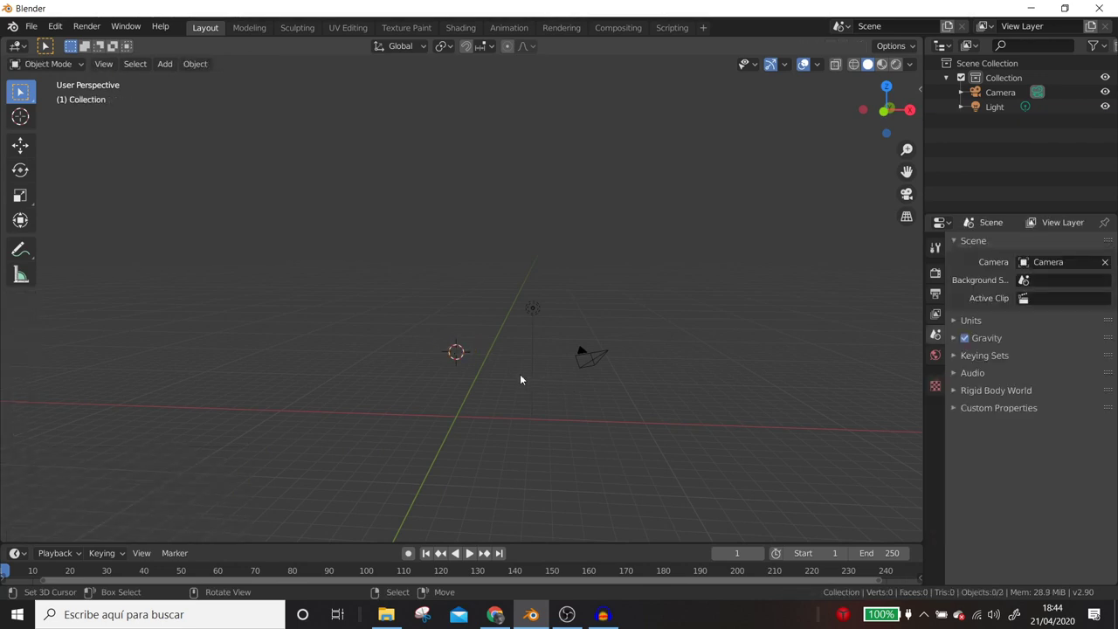
key(shift+a)
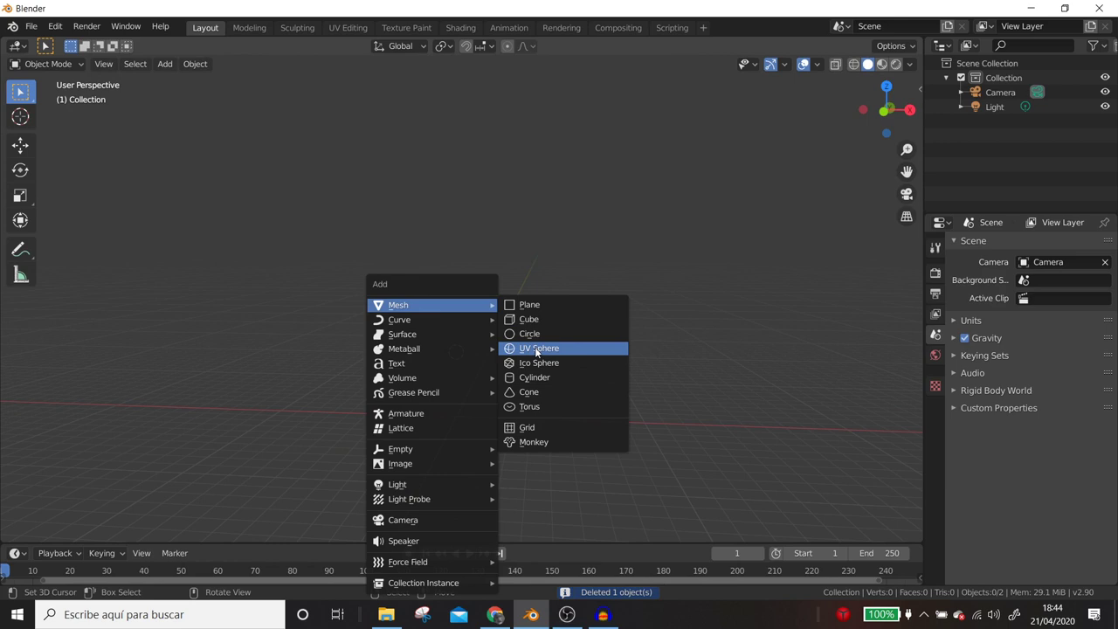
click(536, 351)
scroll(501, 383, up, 3)
mouse_move(501, 384)
shift+middle_down()
mouse_move(515, 251)
mouse_move(540, 307)
shift+middle_up()
scroll(515, 251, up, 3)
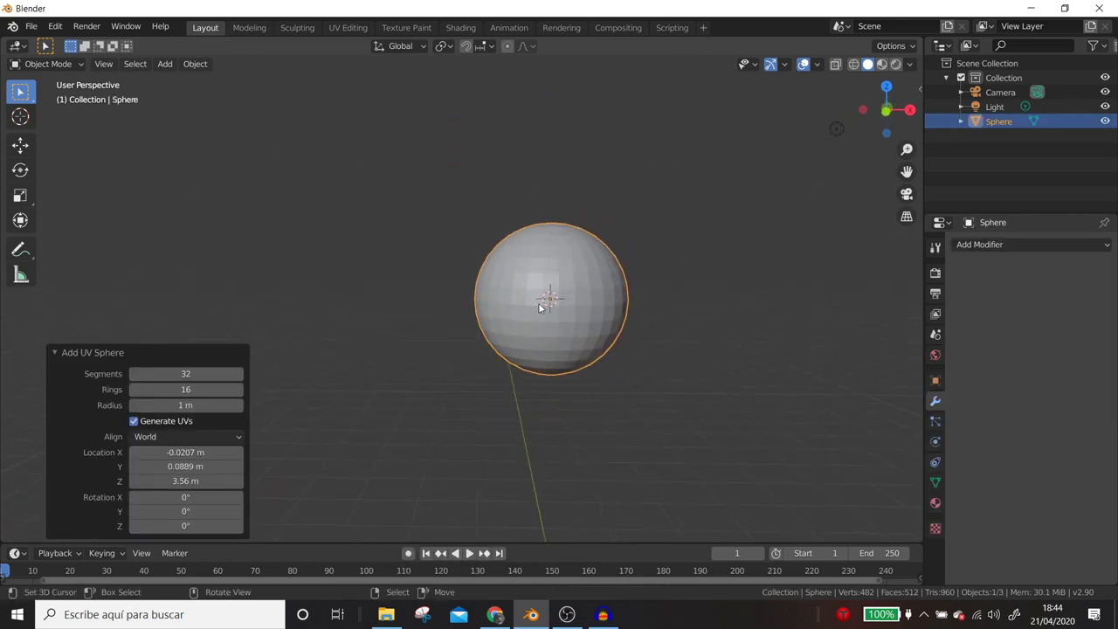
key(KP_Decimal)
In front view edit mode, select a block of faces on the sphere's upper front.
key(Tab)
key(KP_1)
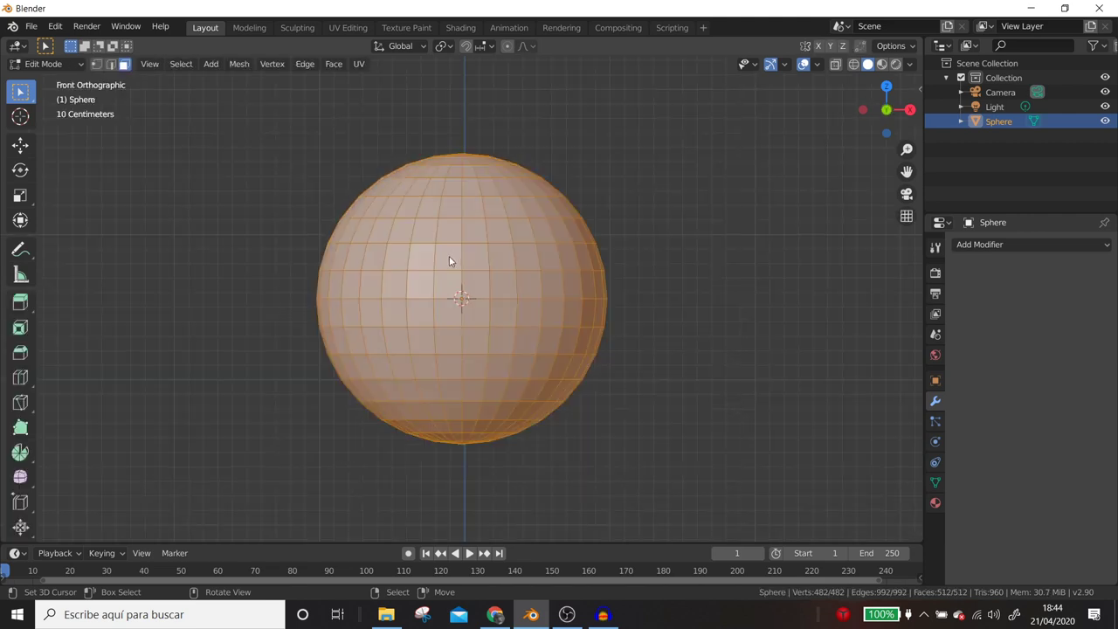
click(443, 257)
shift+click(466, 264)
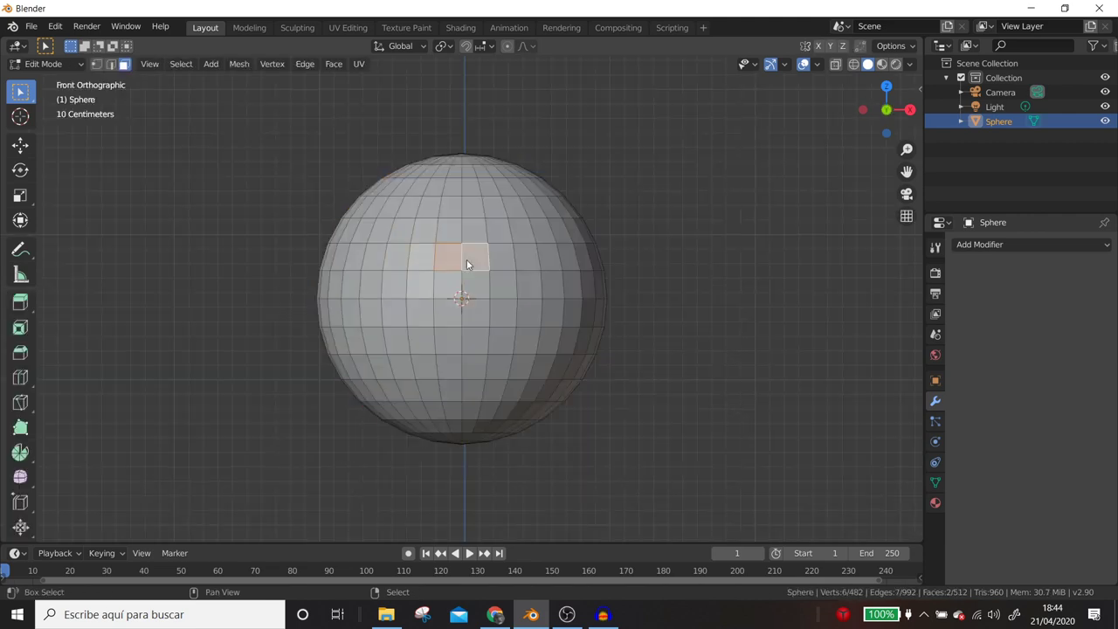
shift+click(446, 286)
shift+click(471, 286)
shift+click(500, 287)
shift+click(500, 311)
shift+click(473, 312)
shift+click(446, 312)
shift+click(420, 311)
shift+click(420, 284)
shift+click(429, 265)
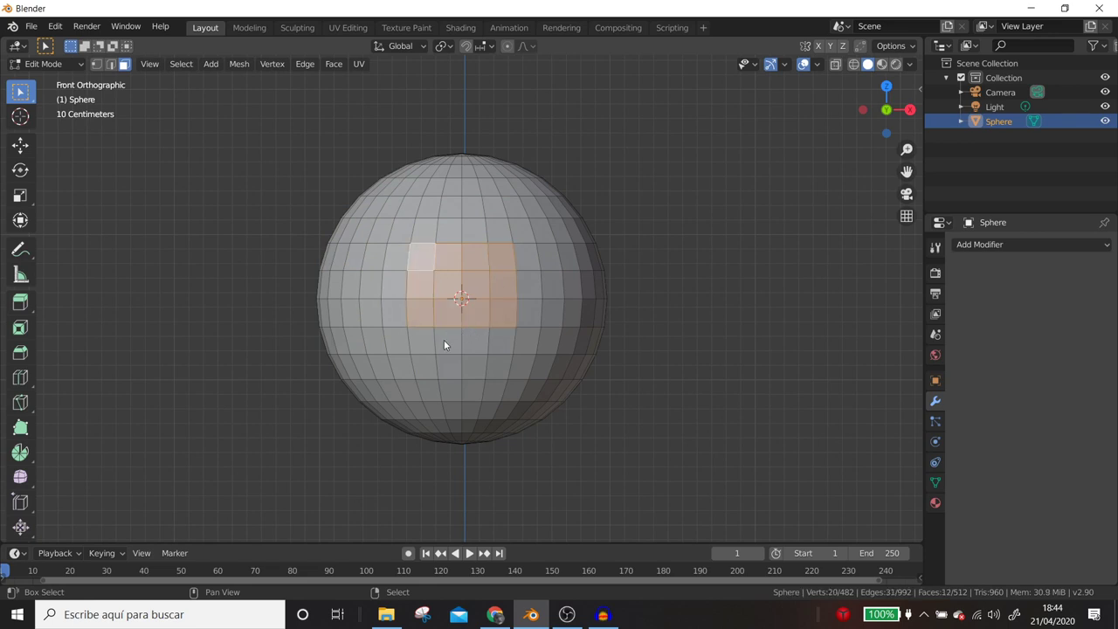
mouse_move(483, 320)
middle_down()
mouse_move(587, 330)
mouse_move(578, 326)
middle_up()
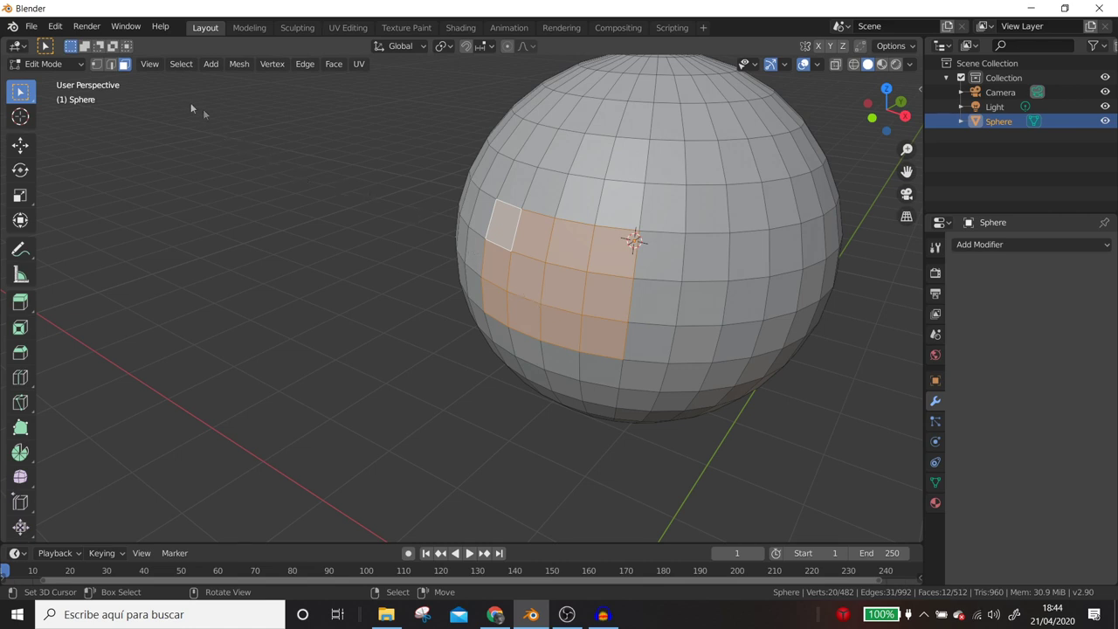
Snap the 3D cursor to a selected vertex on the patch.
click(96, 63)
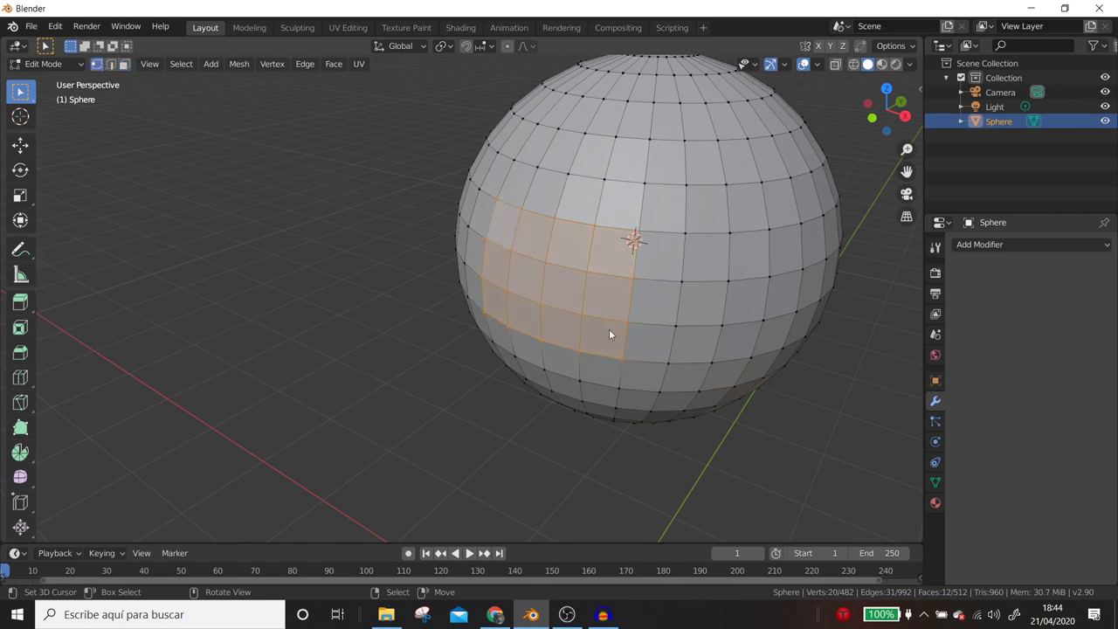
click(539, 307)
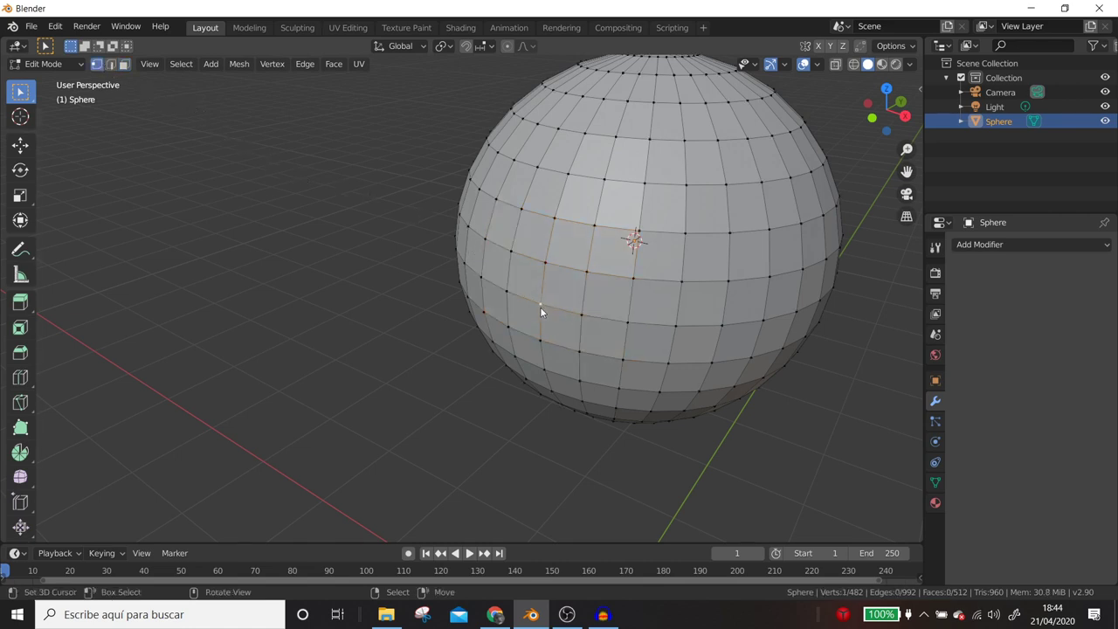
key(shift+s)
click(524, 389)
Grow the selection into a square block of nine faces.
mouse_move(535, 326)
middle_down()
mouse_move(592, 325)
mouse_move(497, 279)
middle_up()
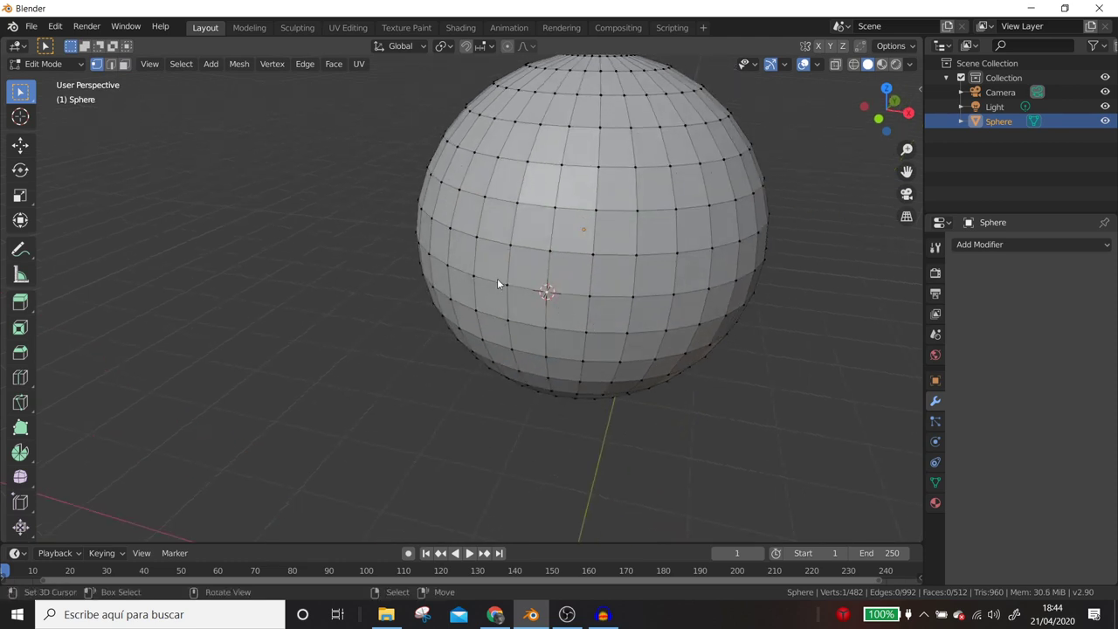
shift+click(596, 294)
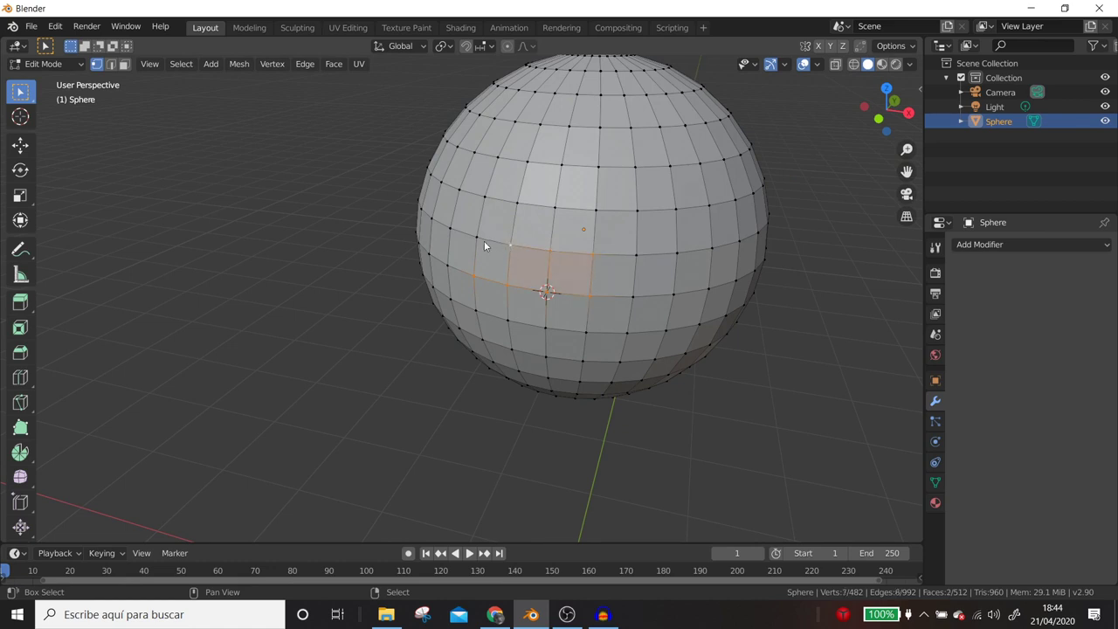
shift+click(511, 214)
middle_drag(540, 208, 555, 317)
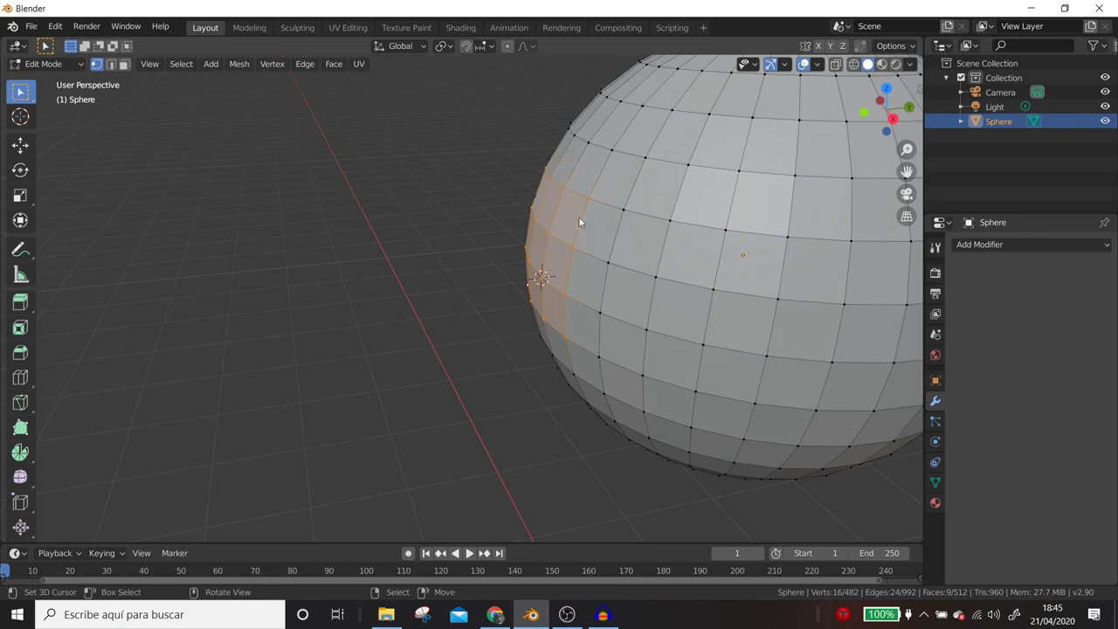
middle_drag(541, 243, 587, 247)
mouse_move(593, 208)
middle_down()
mouse_move(574, 251)
mouse_move(554, 254)
middle_up()
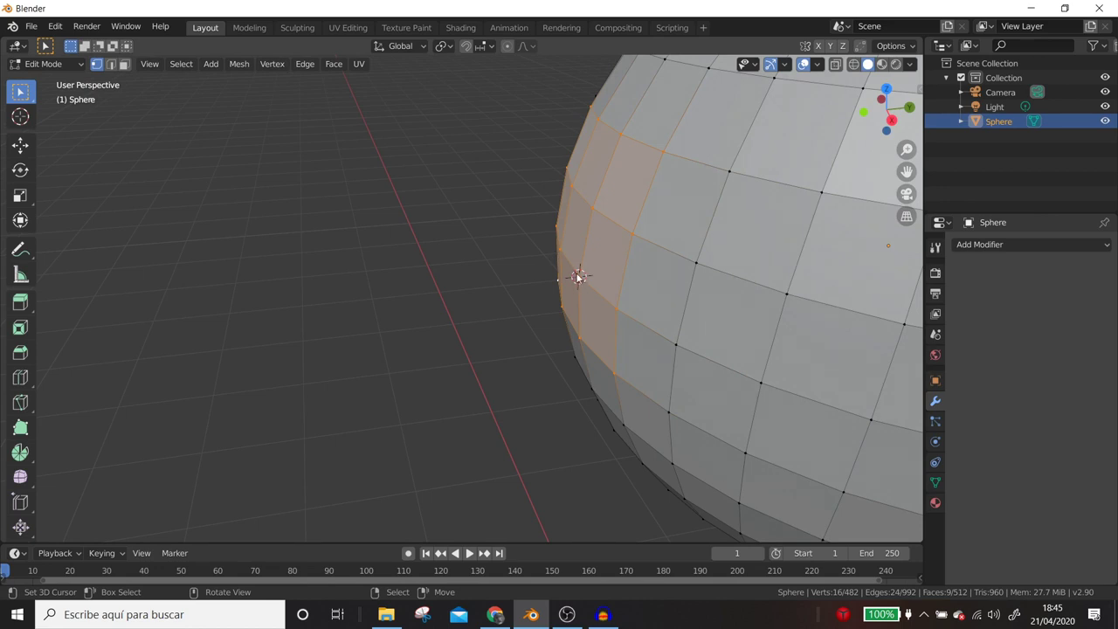
scroll(577, 286, down, 4)
Flatten the selected patch by scaling it to 0 along Y, applied twice.
key(s)
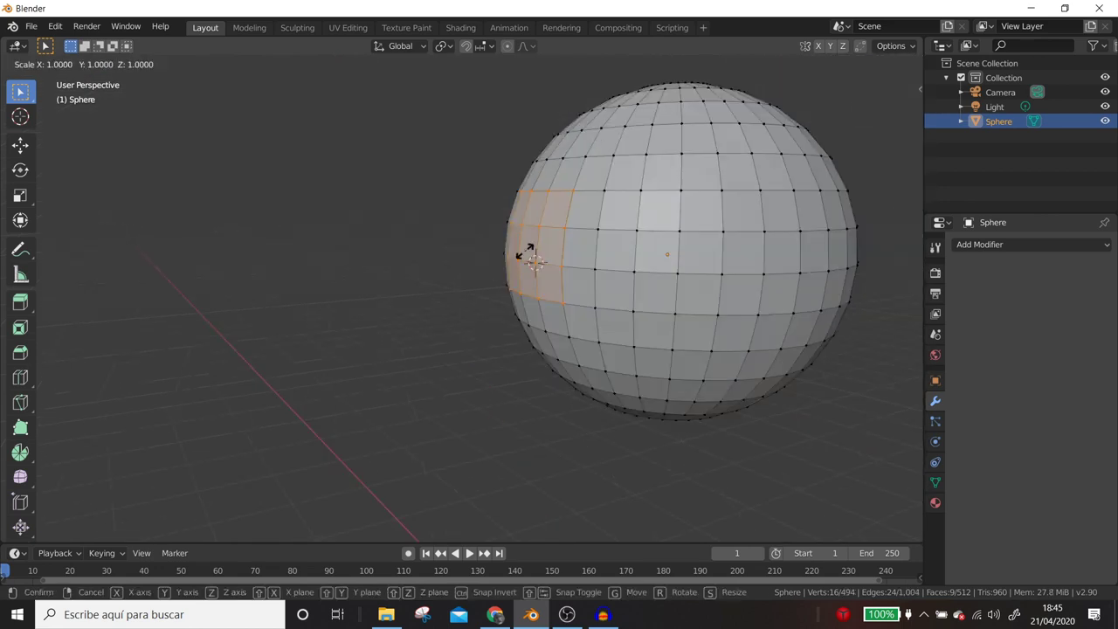
key(y)
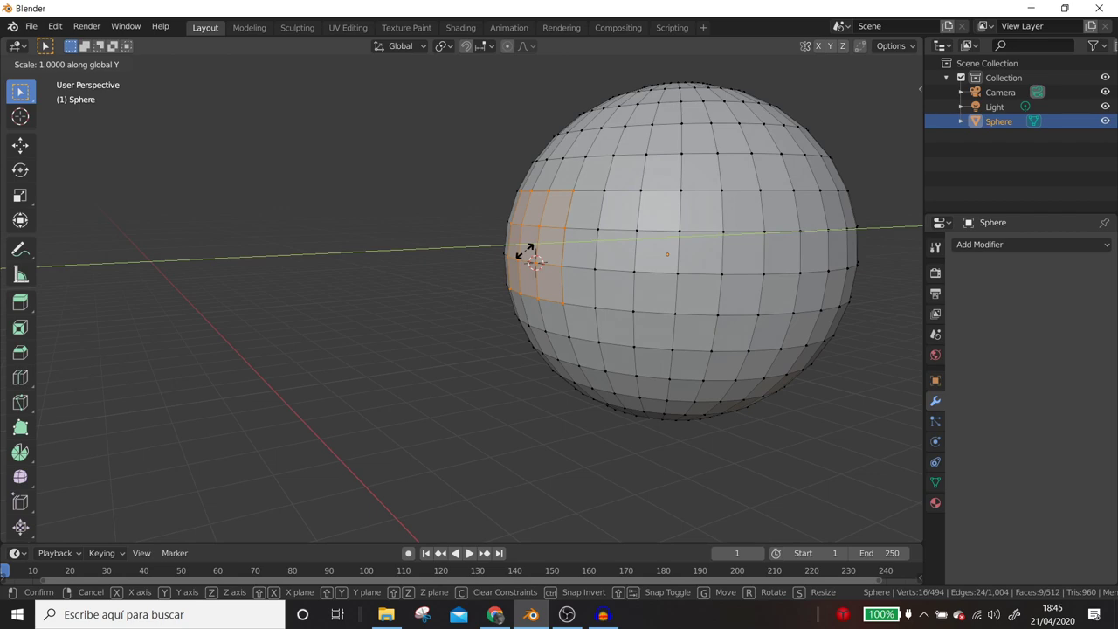
key(0)
key(Return)
mouse_move(528, 251)
middle_down()
mouse_move(845, 279)
mouse_move(892, 295)
mouse_move(521, 336)
middle_up()
key(s)
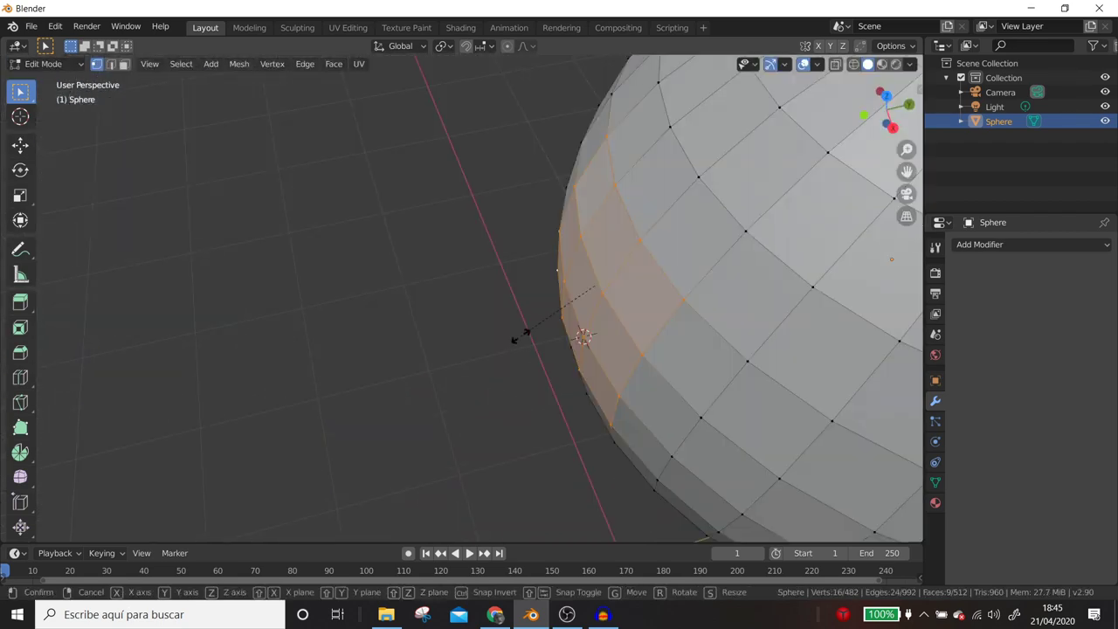
key(y)
key(0)
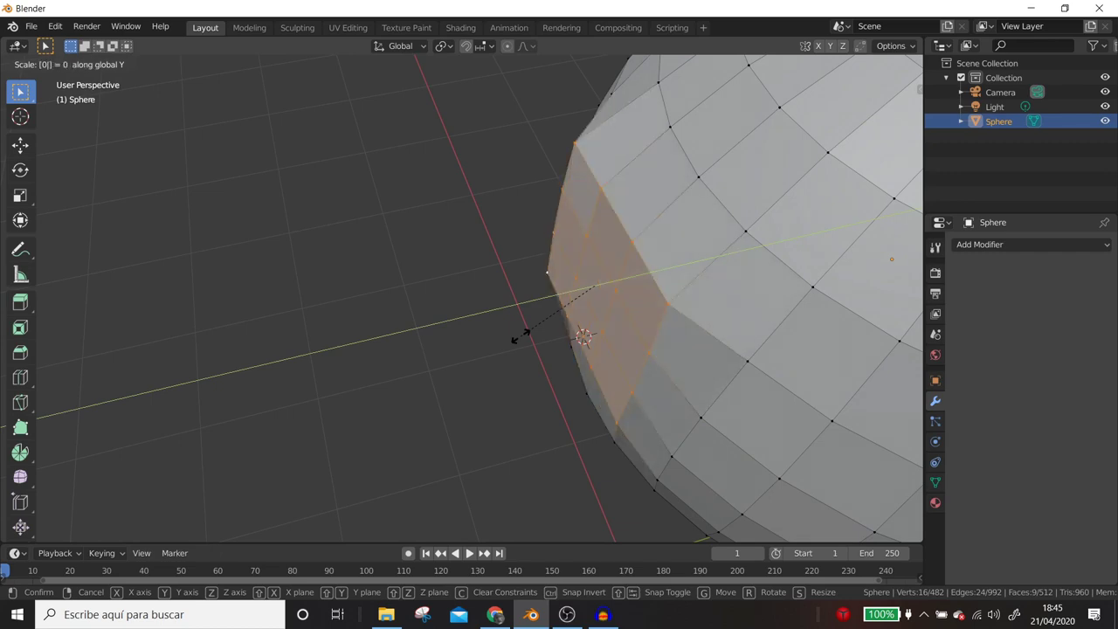
key(Return)
mouse_move(550, 350)
middle_down()
mouse_move(673, 254)
mouse_move(699, 250)
mouse_move(526, 222)
mouse_move(549, 222)
middle_up()
mouse_move(411, 205)
middle_down()
mouse_move(279, 249)
mouse_move(175, 250)
mouse_move(813, 268)
middle_up()
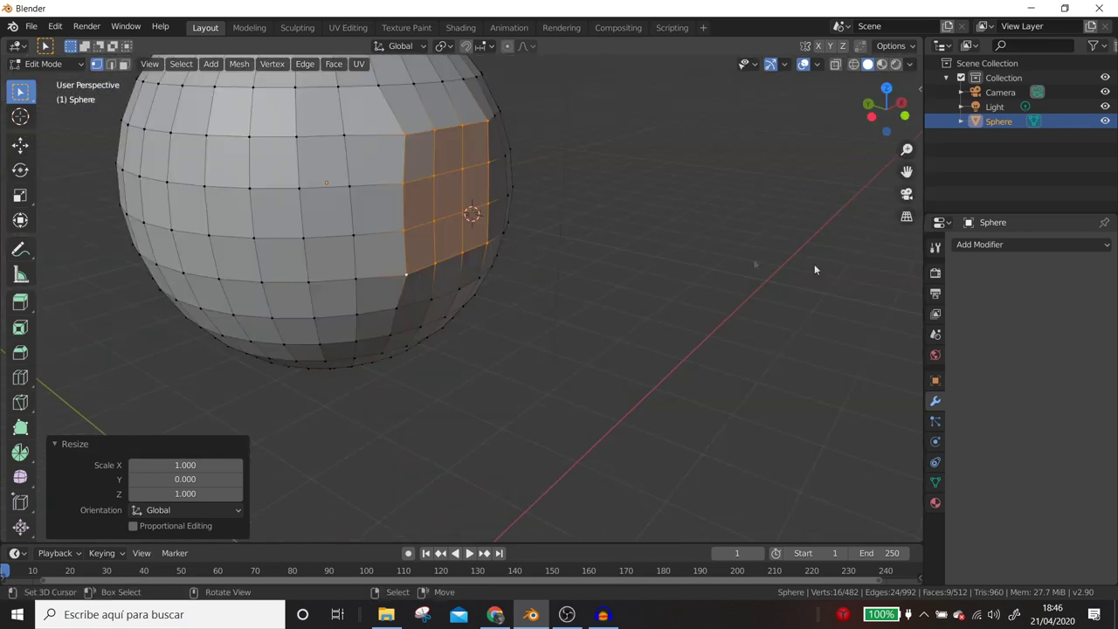
Add a Subdivision Surface modifier with viewport level 2 and shade the sphere smooth.
click(1008, 249)
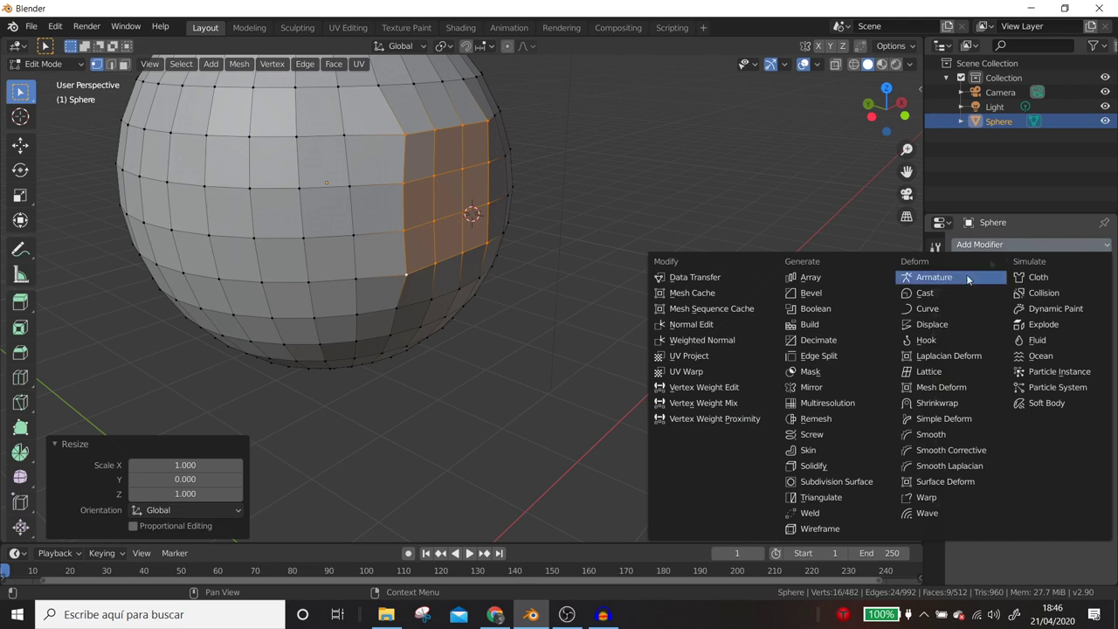
click(837, 481)
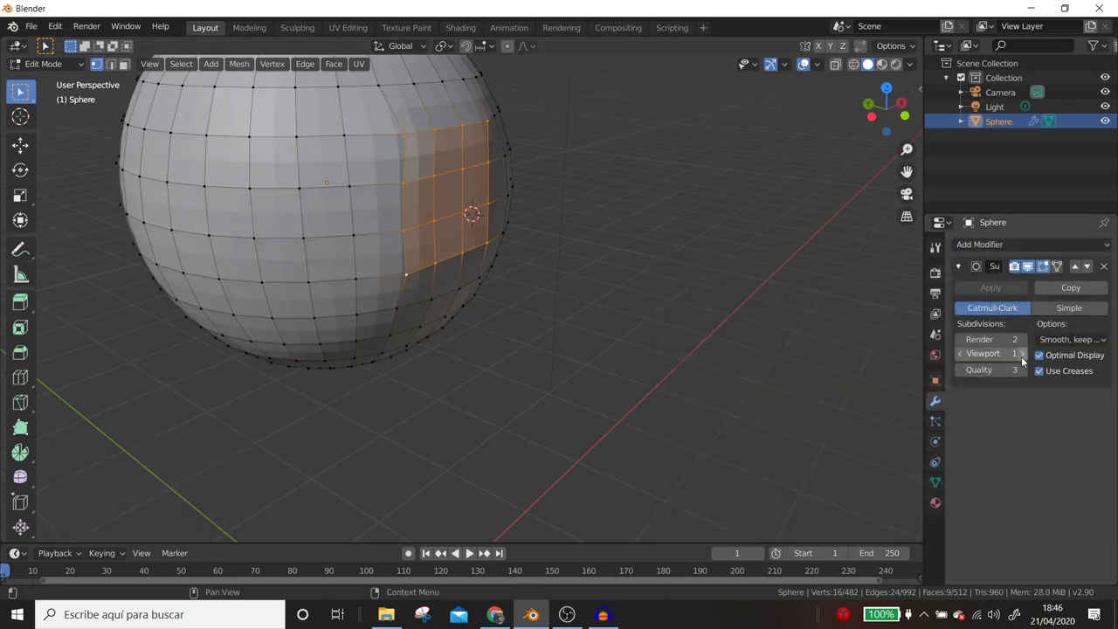
click(1023, 355)
middle_drag(598, 305, 562, 294)
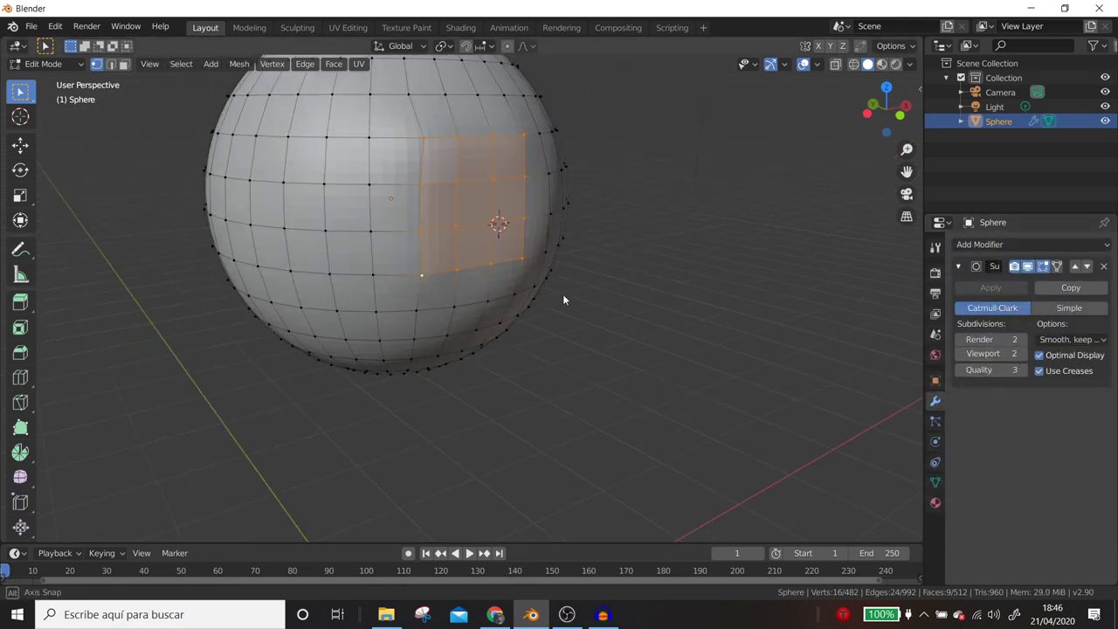
key(Tab)
right_click(504, 167)
click(504, 168)
key(Tab)
Inset the square patch and preview the smoothed result in object mode.
mouse_move(604, 232)
middle_down()
mouse_move(559, 234)
mouse_move(598, 286)
mouse_move(548, 260)
mouse_move(536, 232)
middle_up()
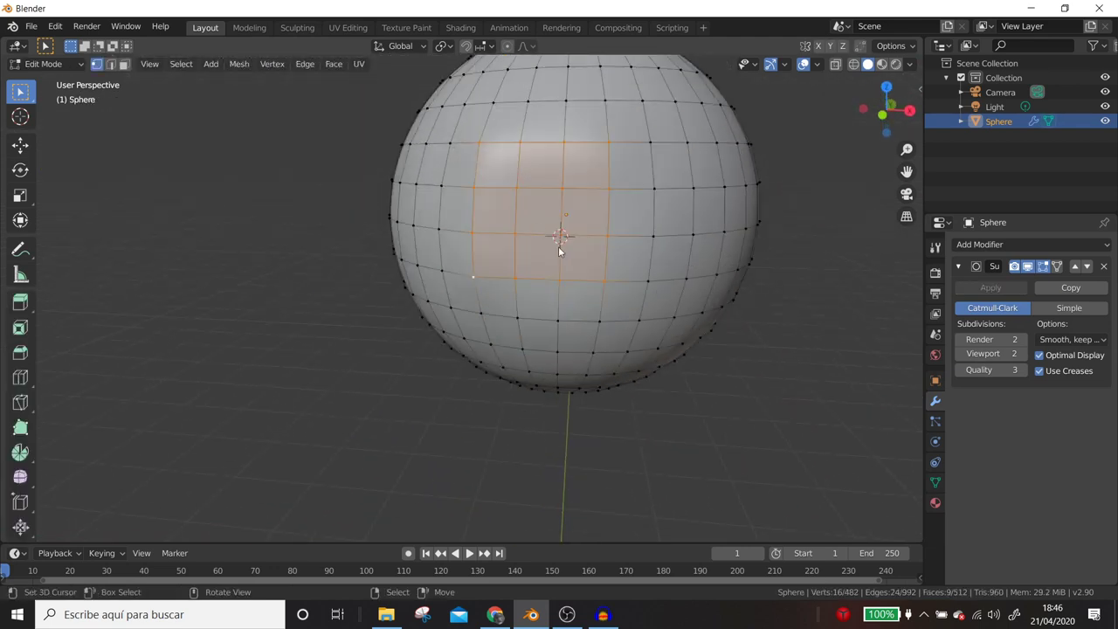
key(i)
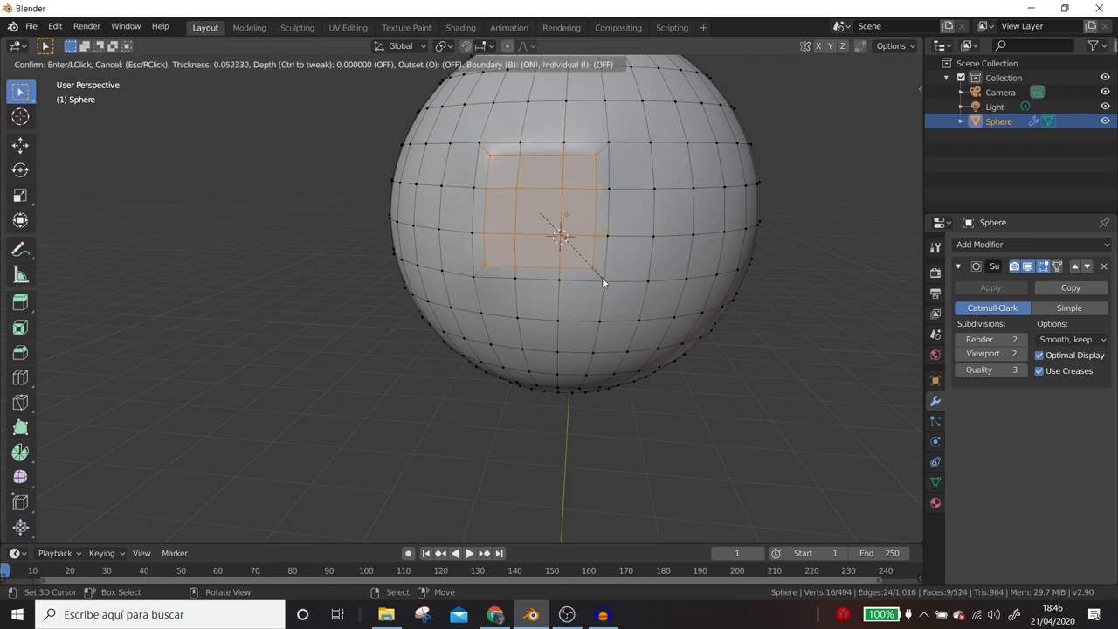
click(608, 287)
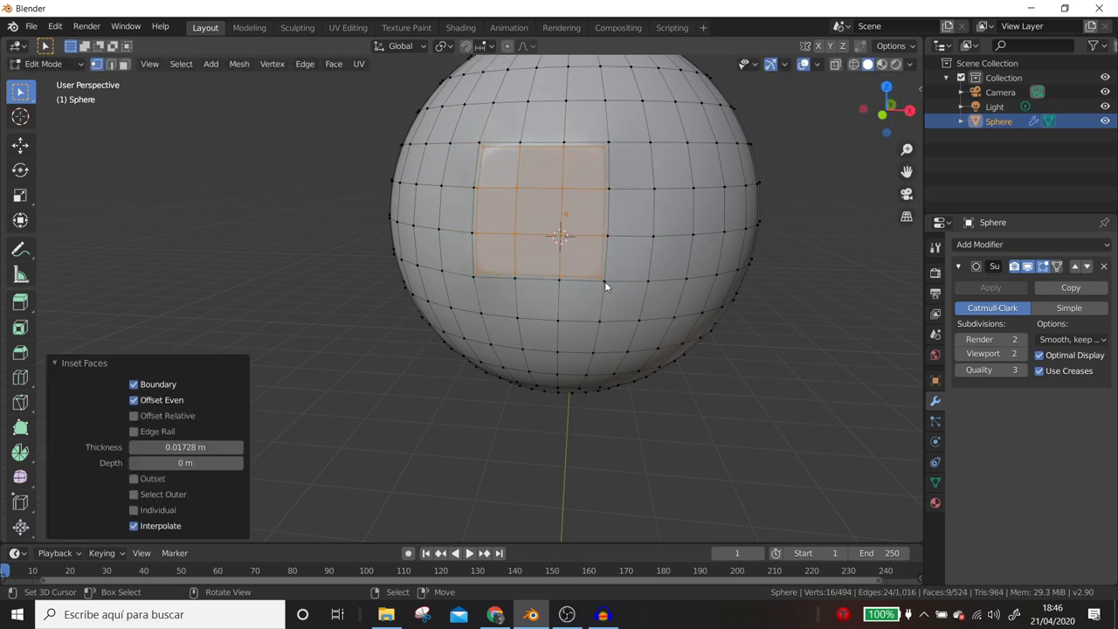
key(Tab)
mouse_move(605, 281)
middle_down()
mouse_move(577, 250)
mouse_move(466, 255)
mouse_move(487, 267)
mouse_move(704, 248)
mouse_move(654, 177)
mouse_move(561, 170)
mouse_move(532, 253)
mouse_move(541, 271)
mouse_move(597, 302)
mouse_move(501, 223)
mouse_move(492, 324)
mouse_move(421, 319)
mouse_move(518, 345)
middle_up()
scroll(504, 227, down, 2)
key(Tab)
scroll(513, 251, up, 2)
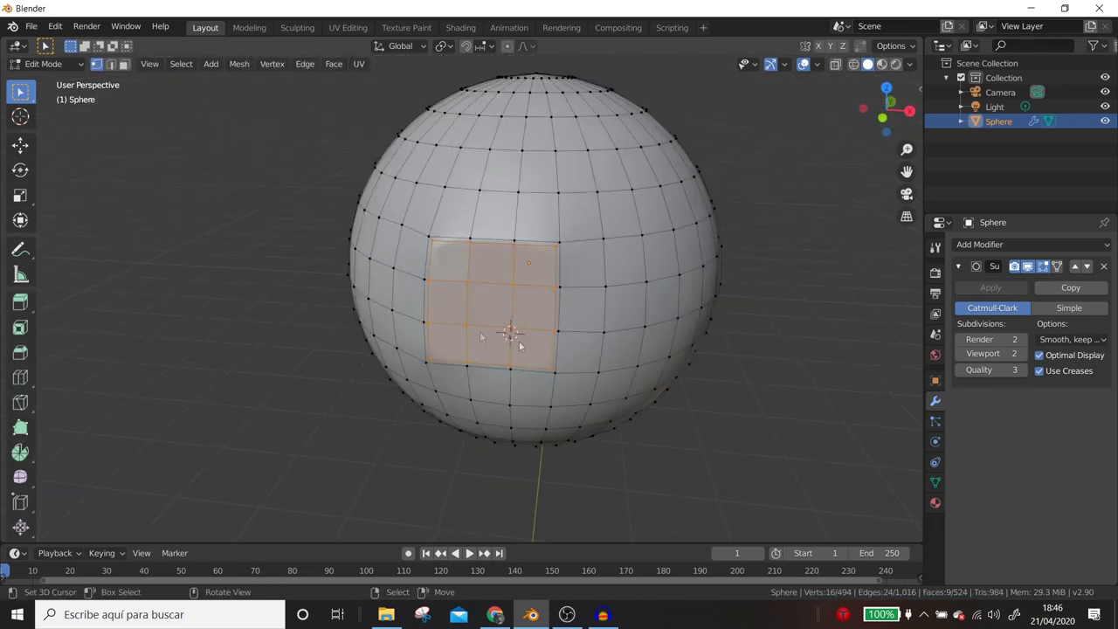
Inset the patch by 0.0518 m and extrude it inward −0.18277 m.
key(i)
click(559, 357)
mouse_move(549, 356)
middle_down()
mouse_move(603, 382)
mouse_move(515, 328)
mouse_move(458, 315)
middle_up()
key(e)
click(572, 355)
Add a loop cut inside the window recess and return to object mode.
key(ctrl+r)
click(465, 308)
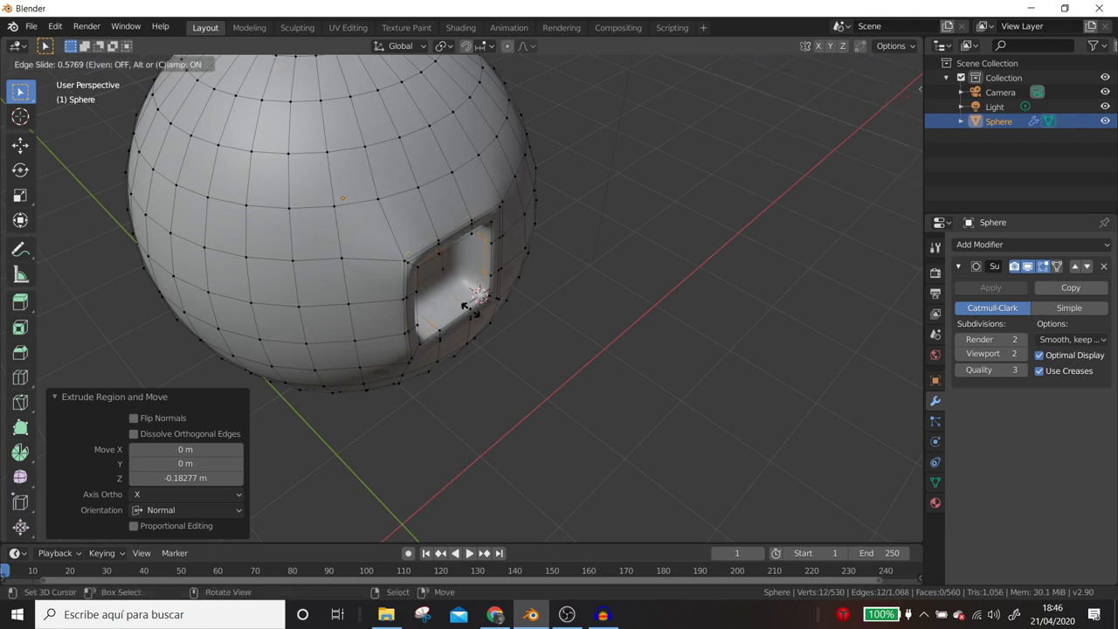
click(468, 307)
key(Tab)
mouse_move(510, 328)
middle_down()
mouse_move(463, 273)
mouse_move(407, 264)
mouse_move(349, 277)
mouse_move(328, 304)
mouse_move(294, 280)
mouse_move(318, 248)
middle_up()
scroll(397, 237, down, 3)
From top view, add a 40-vertex Circle mesh of 1 m radius beside the sphere.
key(KP_7)
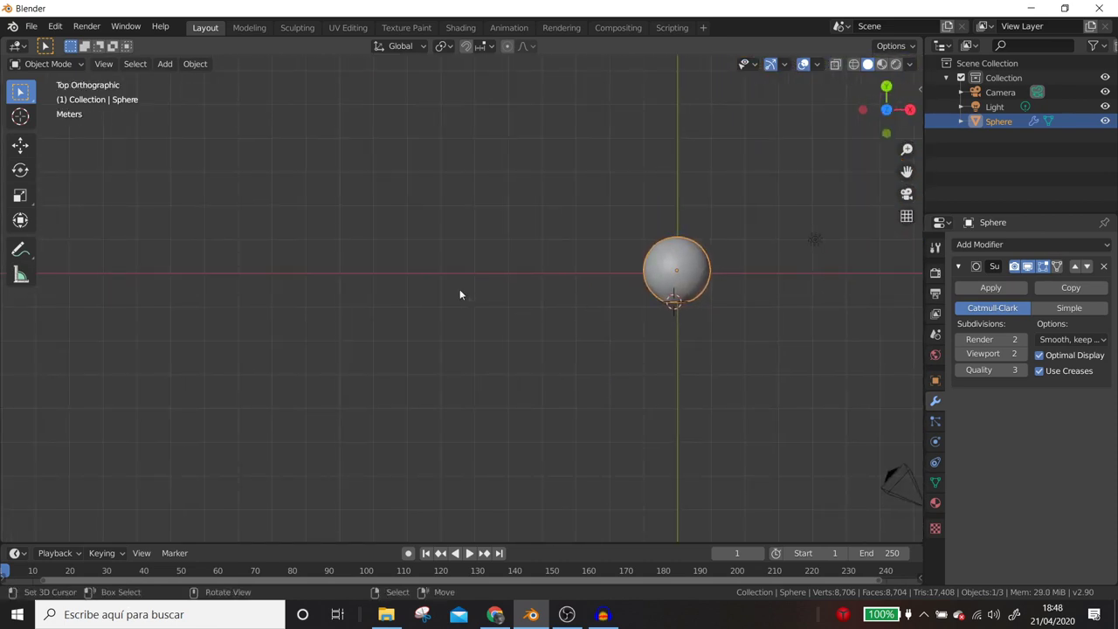
key(shift+a)
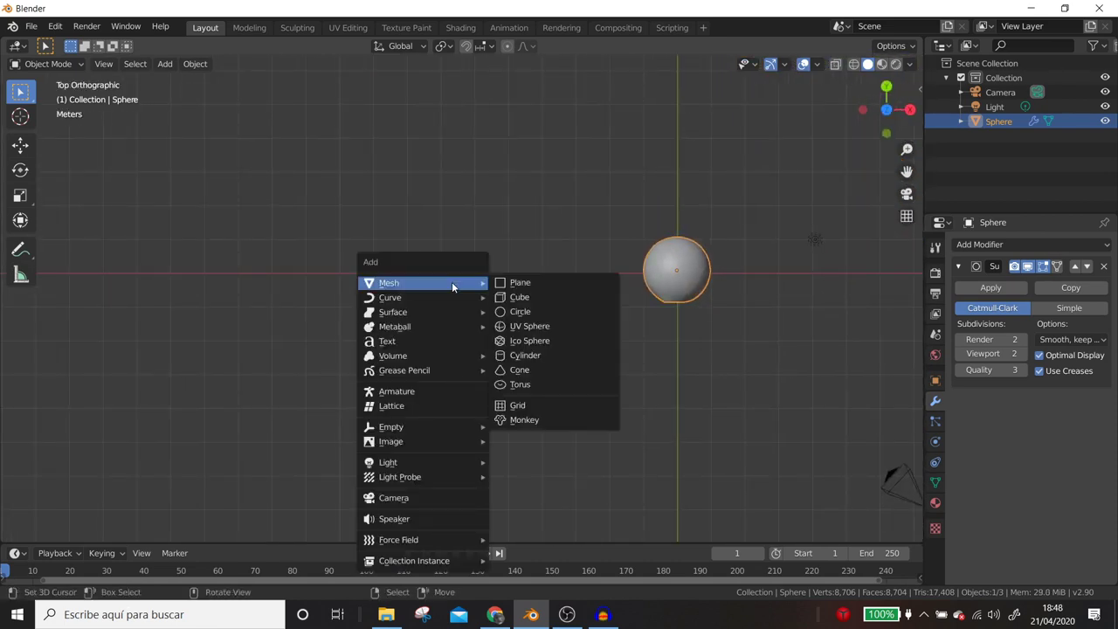
click(523, 313)
click(211, 373)
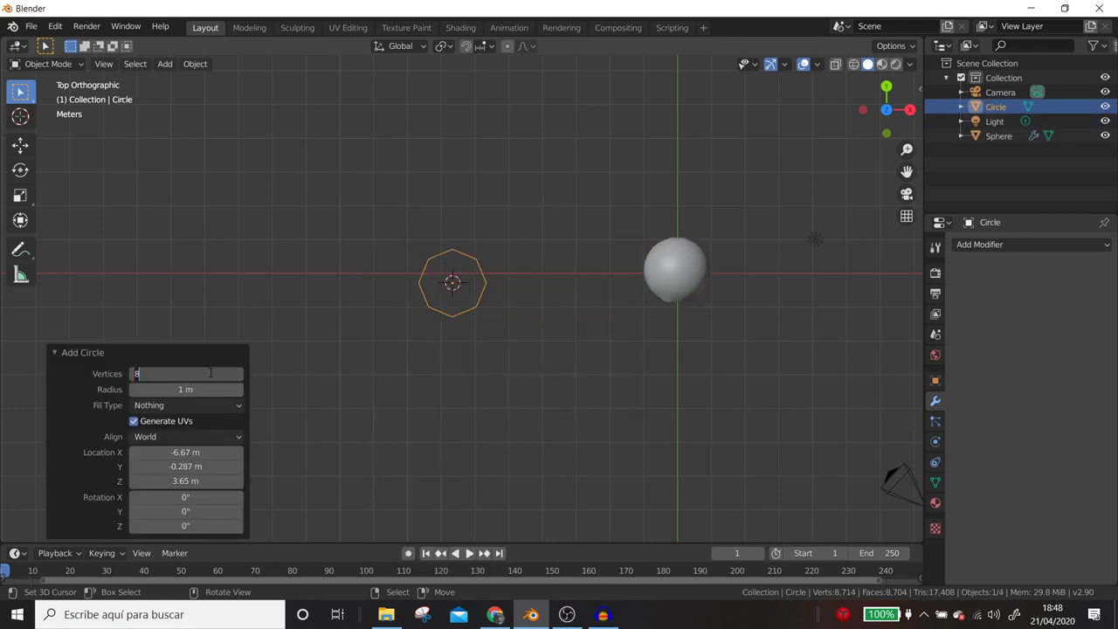
text(0)
key(Return)
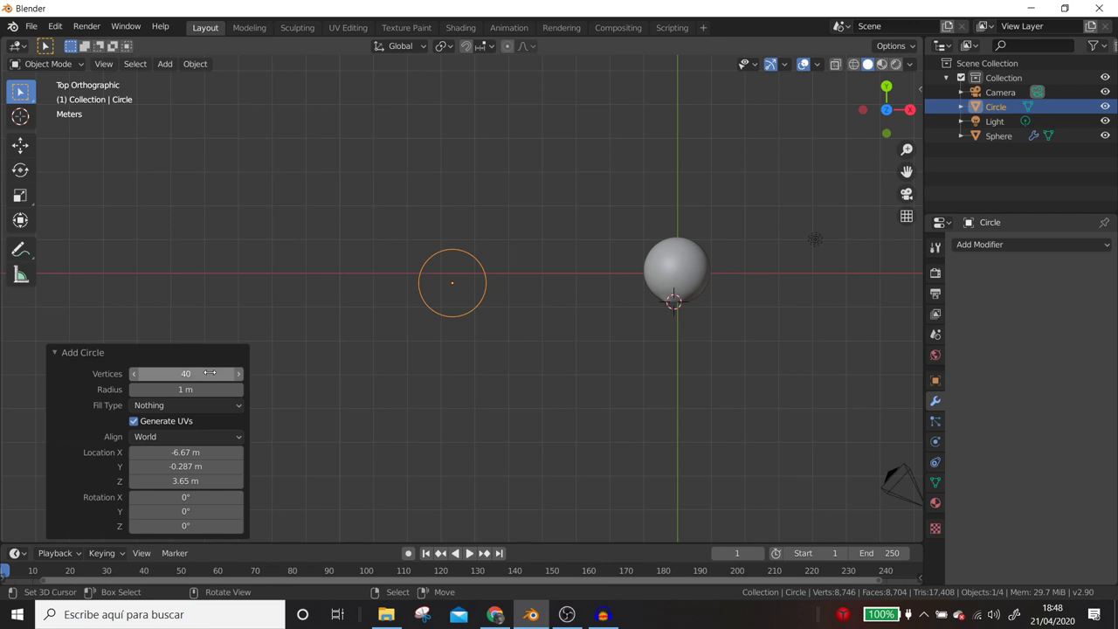
key(Tab)
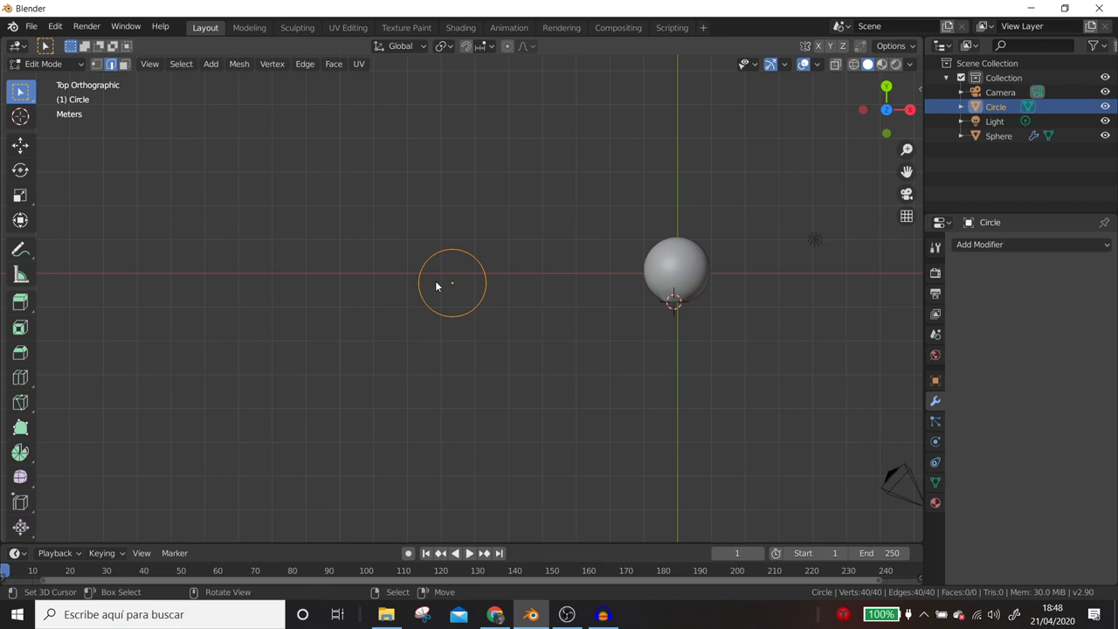
key(Tab)
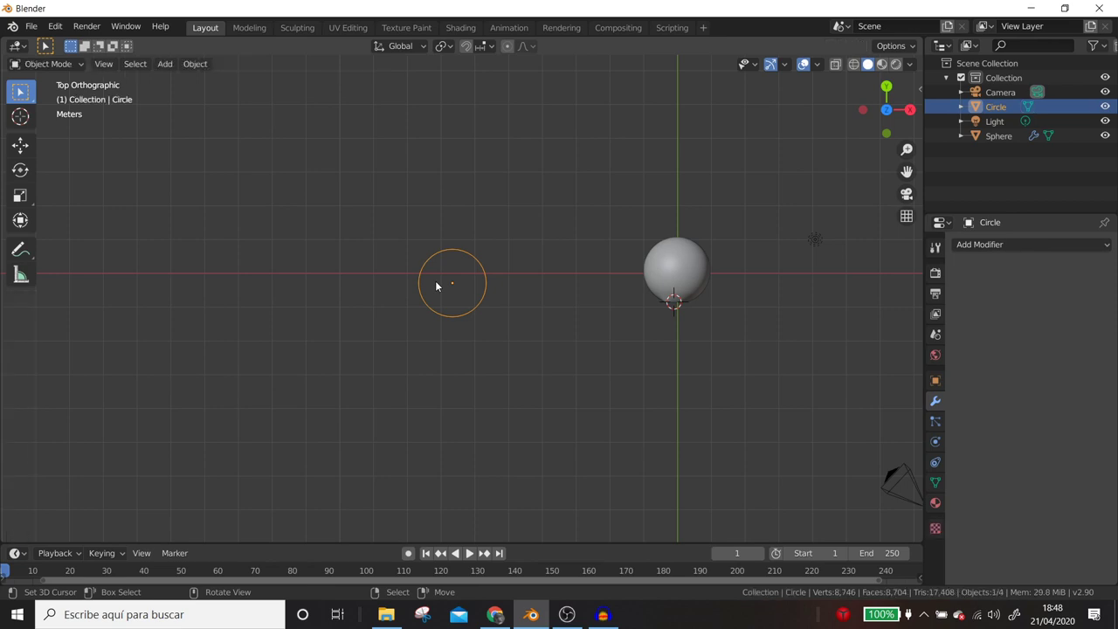
Fill the circle, extrude it about 1.46 m upward, and add a centred middle loop cut.
key(Tab)
middle_drag(442, 290, 439, 289)
key(f)
key(e)
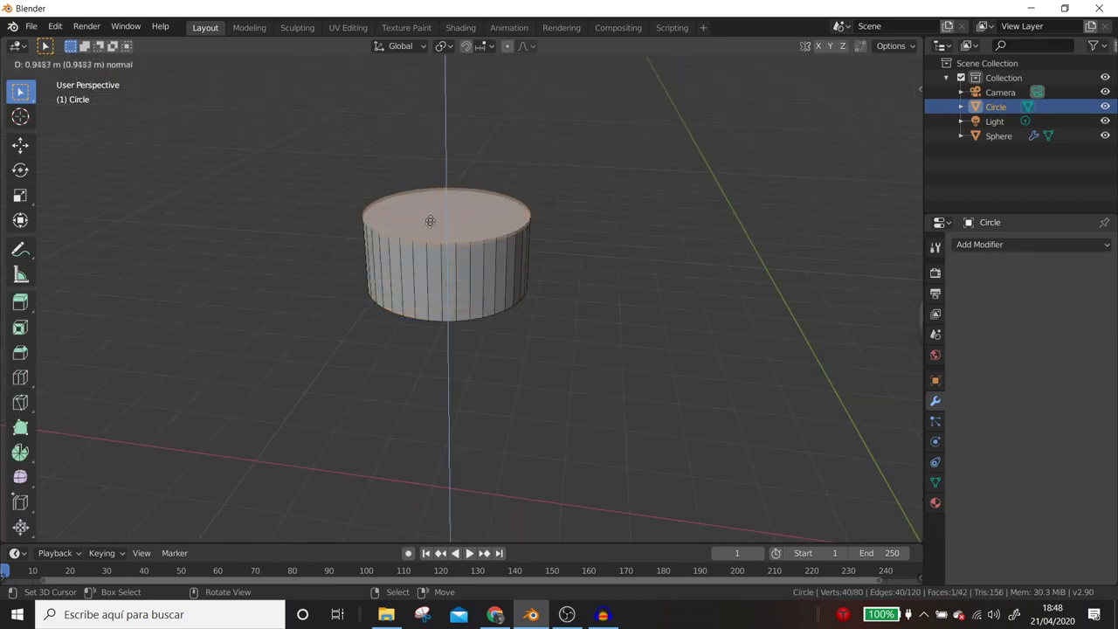
click(444, 180)
key(ctrl+r)
click(510, 292)
right_click(510, 292)
Select five lower wall faces and try an inset without boundary, then undo it.
key(KP_1)
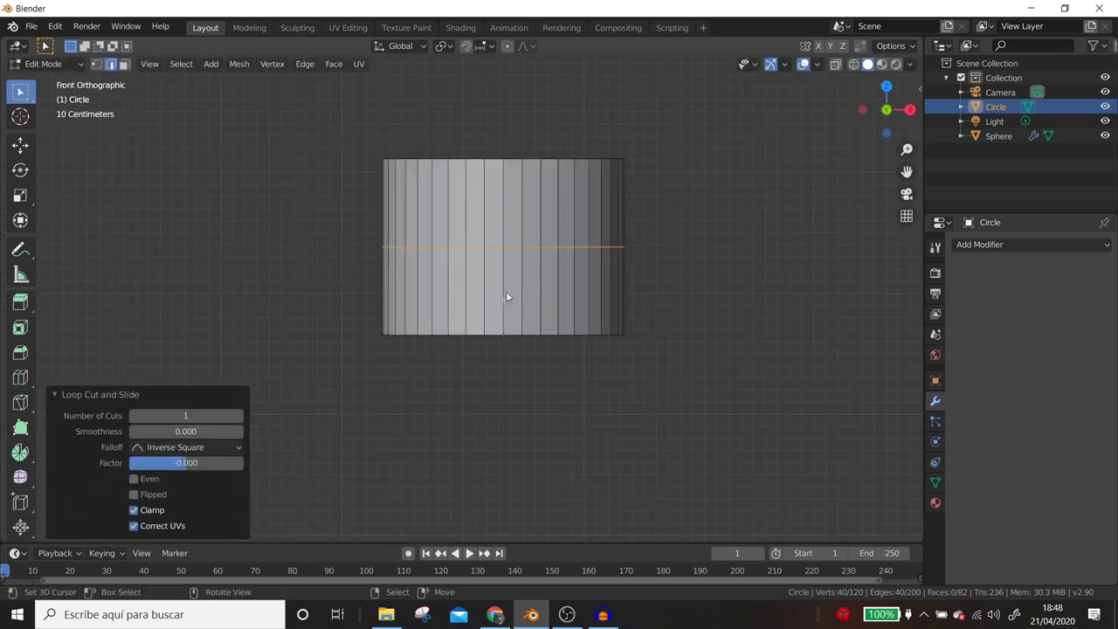
click(123, 63)
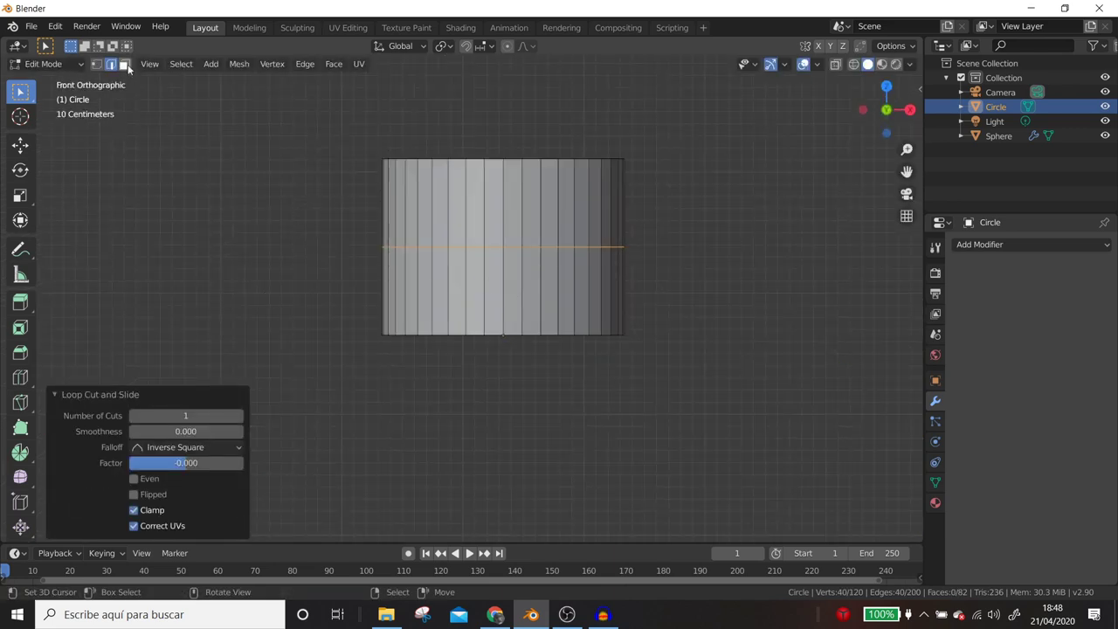
click(479, 326)
shift+click(496, 319)
shift+click(507, 317)
shift+click(533, 325)
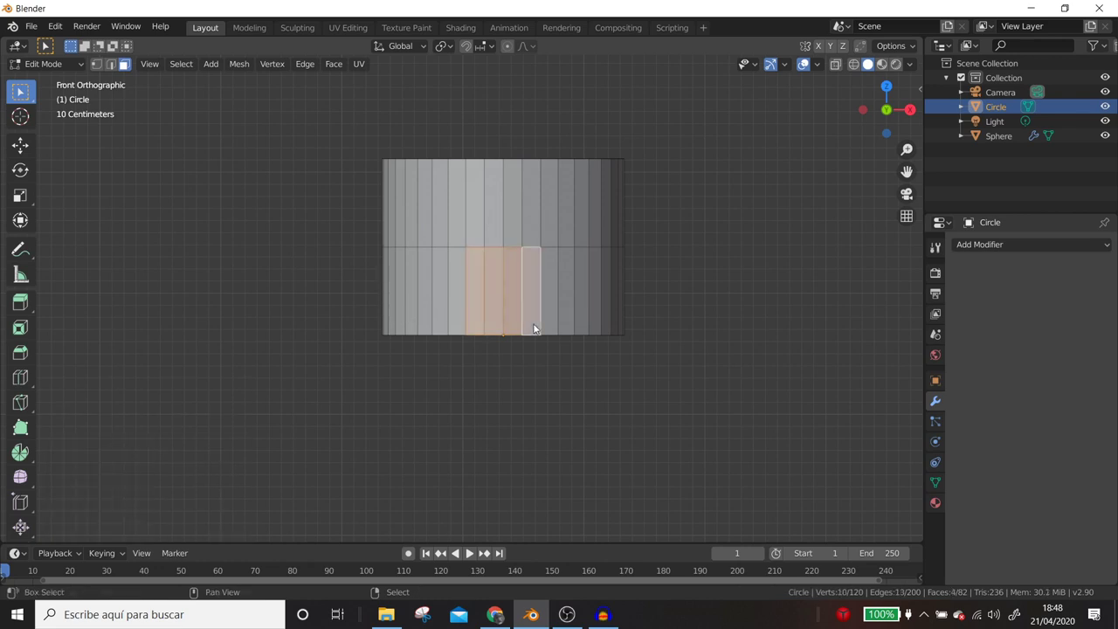
shift+click(549, 318)
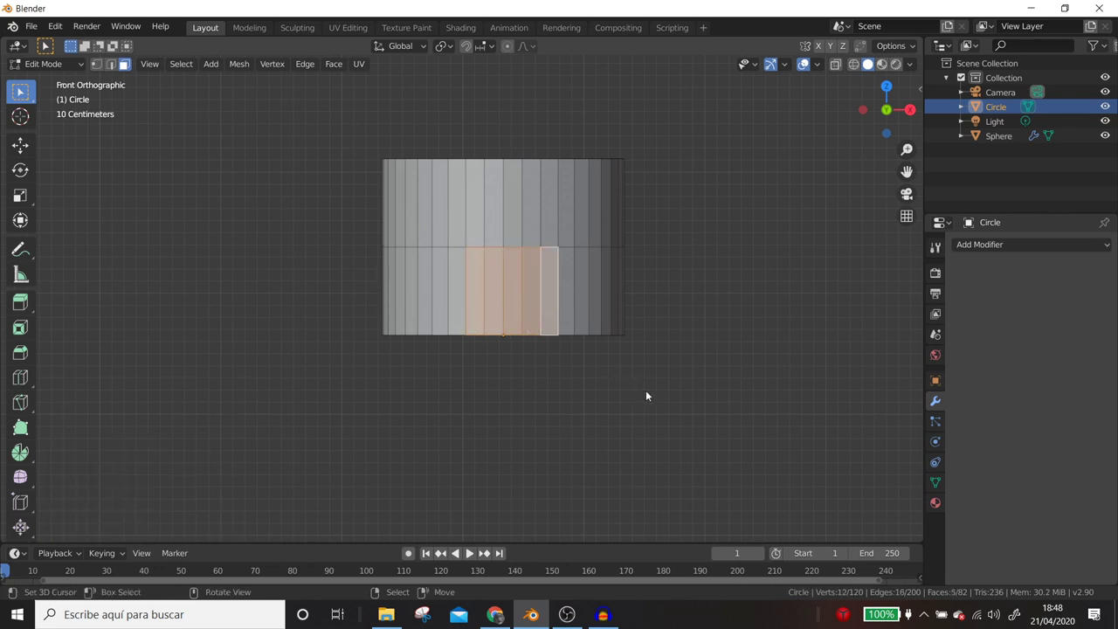
key(i)
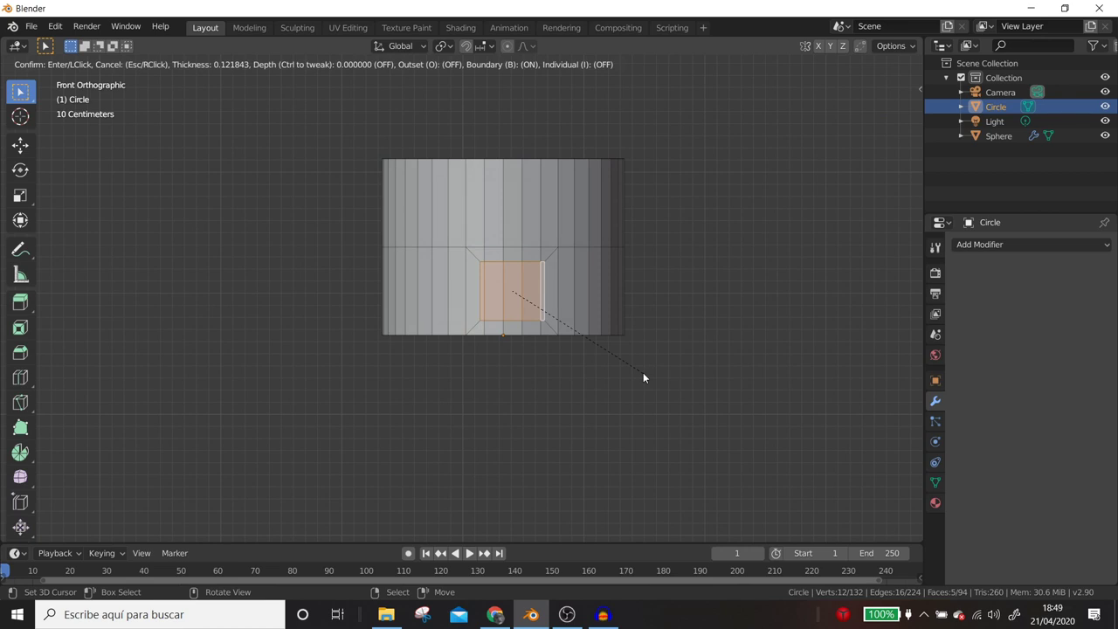
key(b)
click(643, 377)
middle_drag(632, 376, 554, 287)
key(ctrl+z)
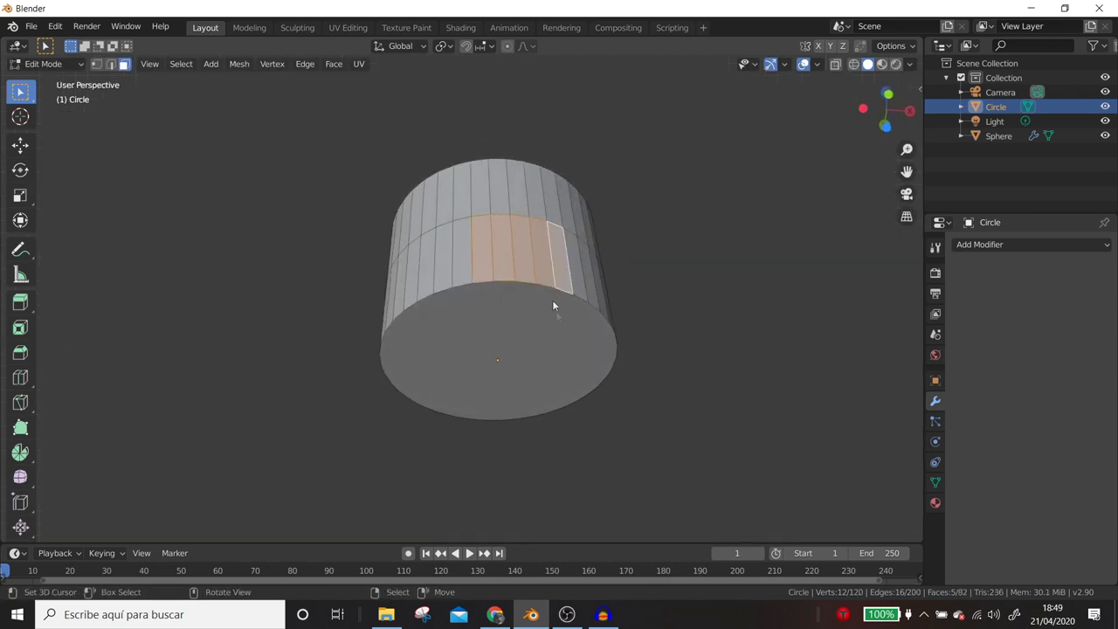
Delete the cylinder's bottom cap face.
click(533, 327)
key(x)
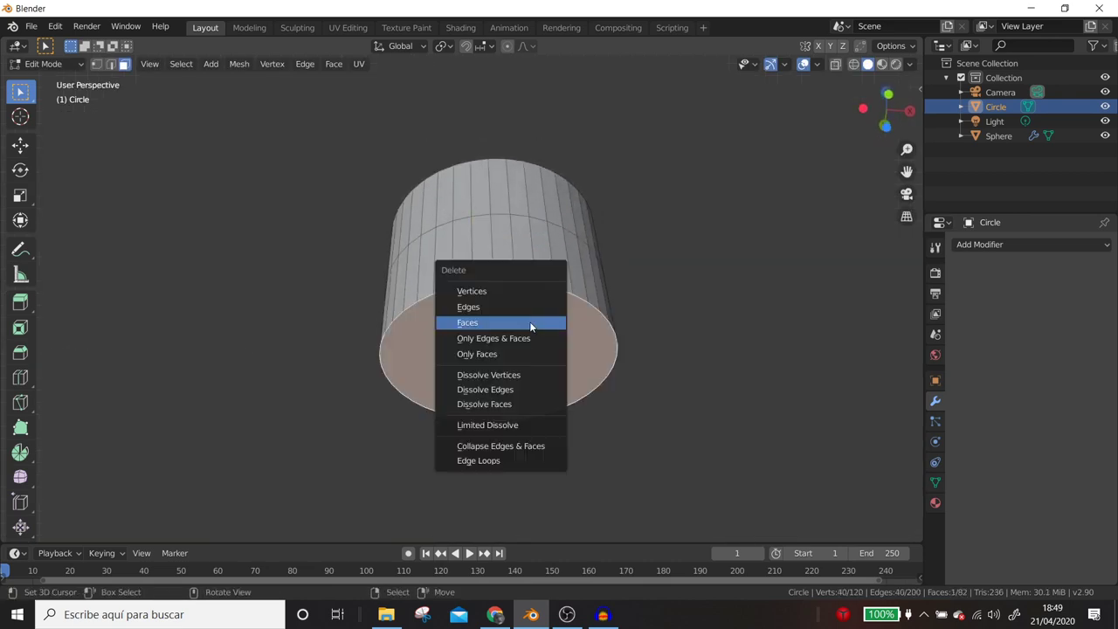
click(530, 323)
middle_drag(529, 327, 514, 338)
Inset five lower wall faces by 0.0615 m and delete them to open the doorway.
click(480, 320)
key(KP_1)
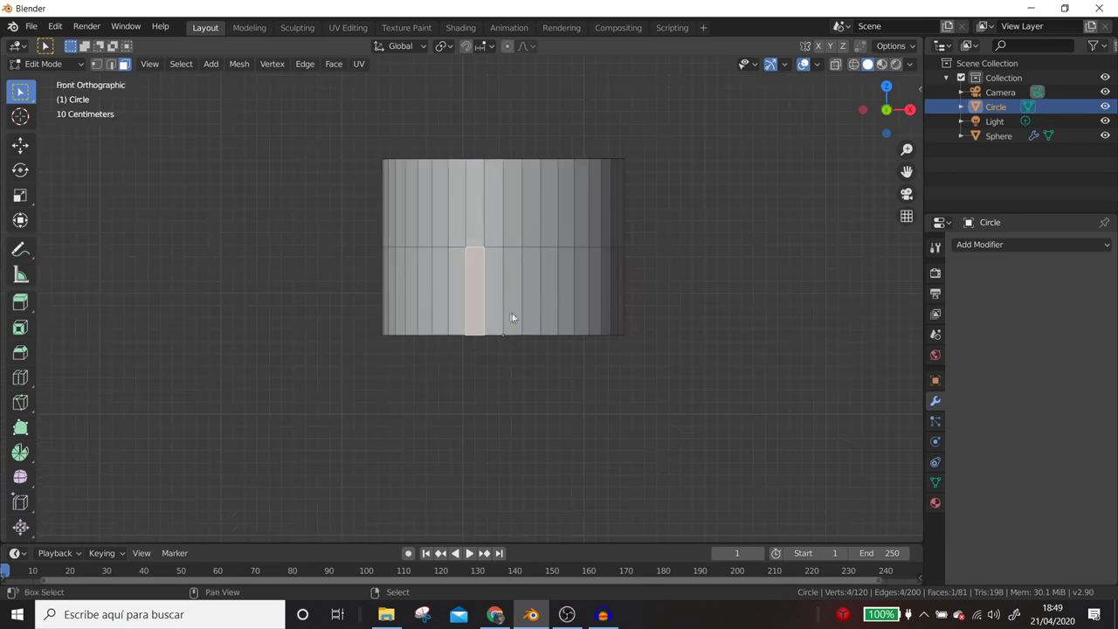
shift+click(511, 320)
shift+click(498, 324)
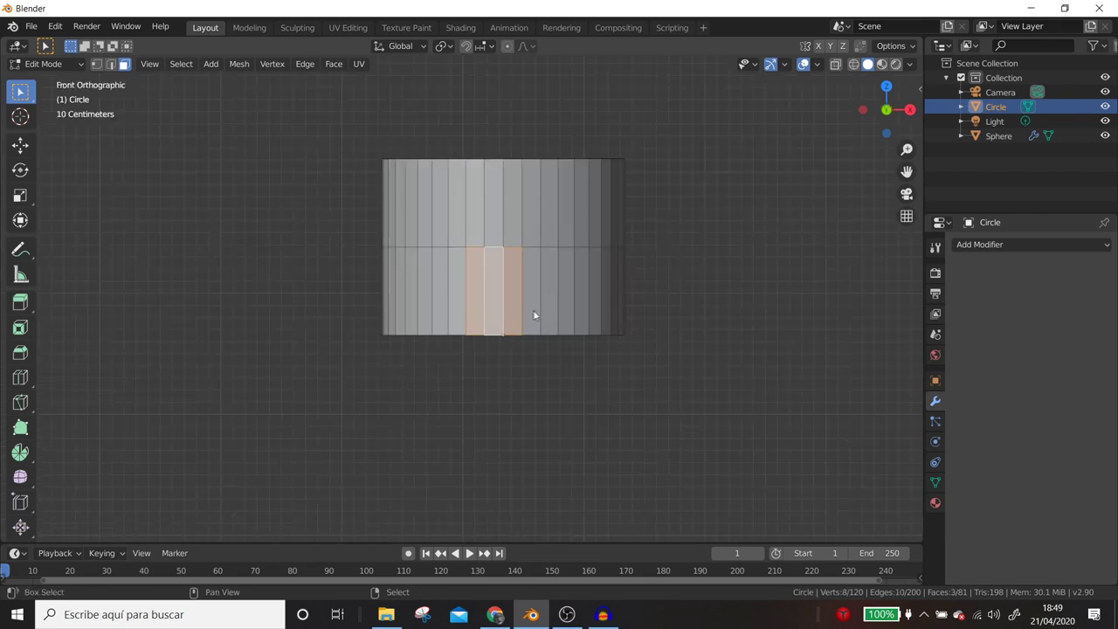
shift+click(532, 317)
shift+click(547, 314)
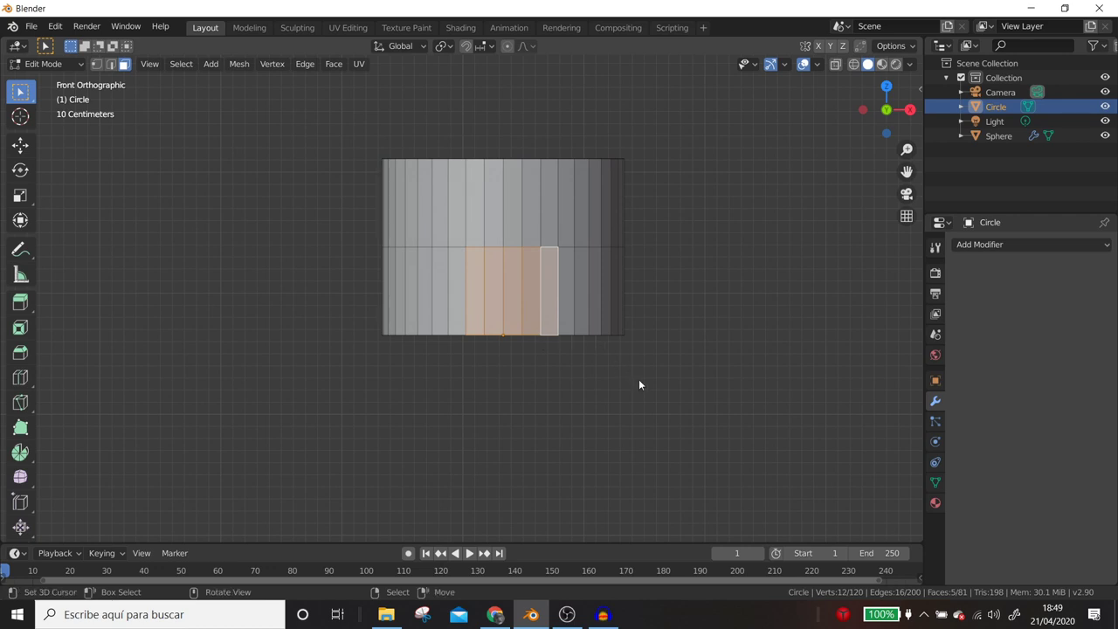
key(i)
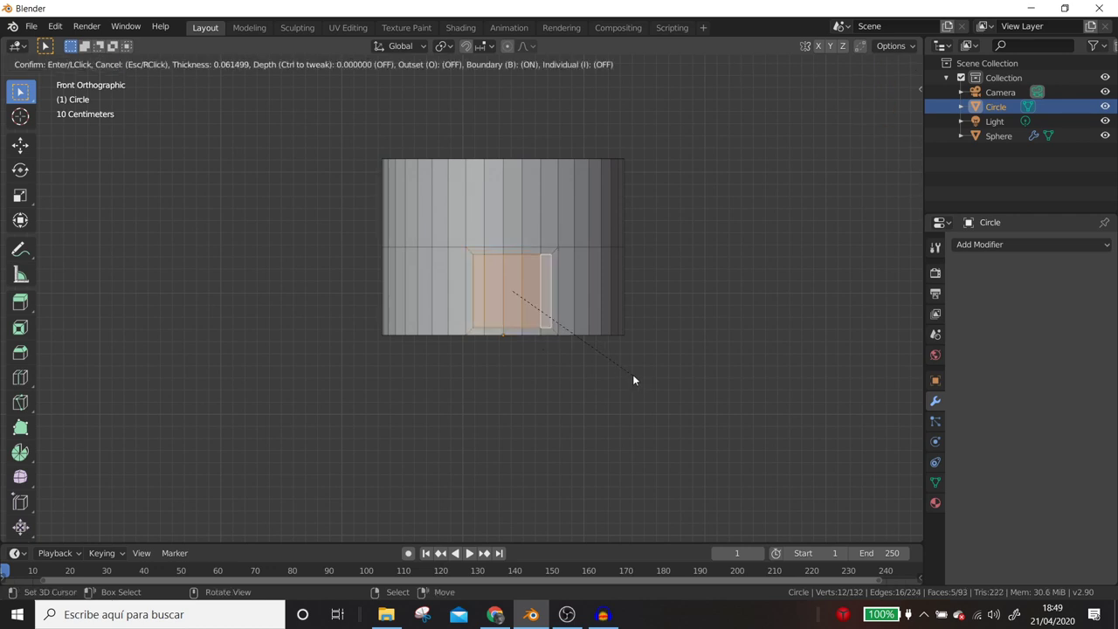
click(634, 380)
mouse_move(556, 370)
middle_down()
mouse_move(503, 292)
mouse_move(514, 273)
mouse_move(536, 341)
middle_up()
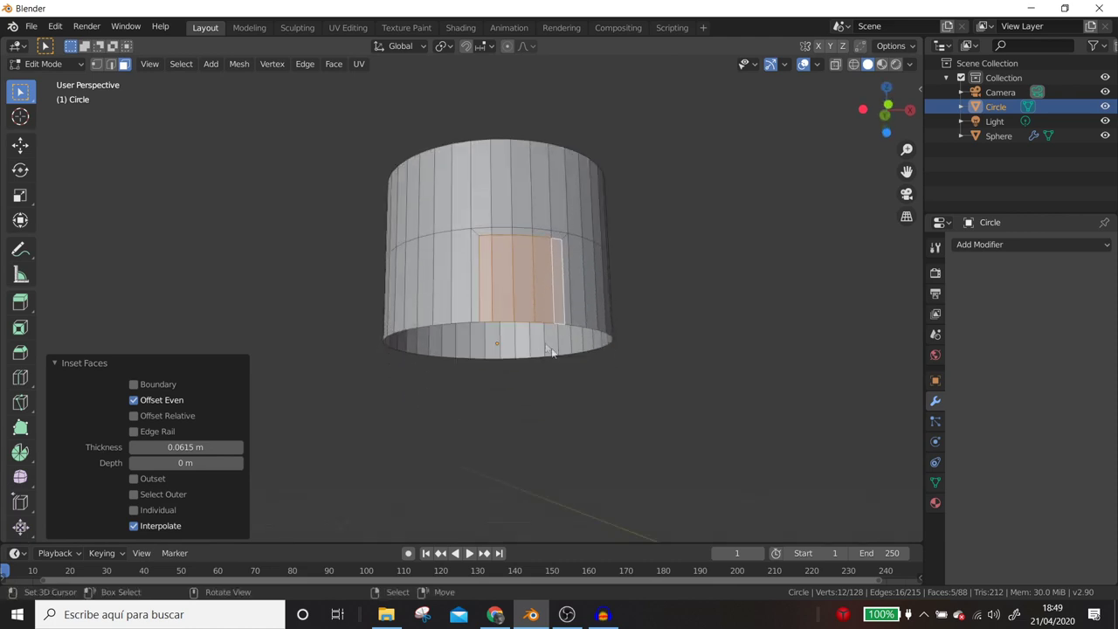
key(x)
click(553, 352)
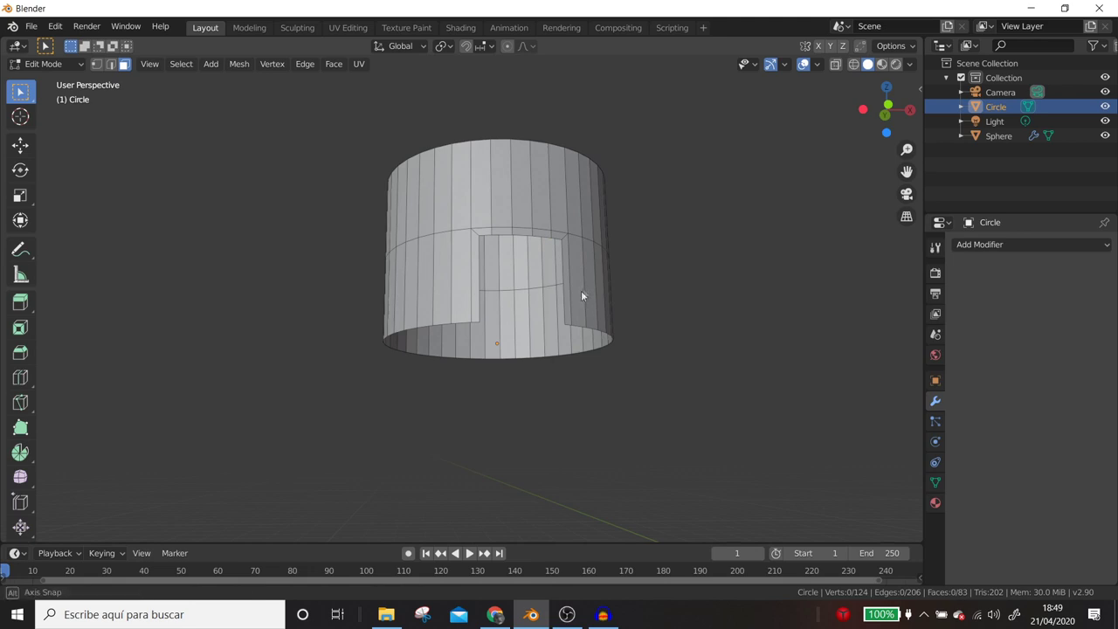
middle_drag(581, 292, 566, 315)
Cut an edge loop near the doorway's top and slide it closer to the doorway edge.
key(ctrl+r)
click(566, 309)
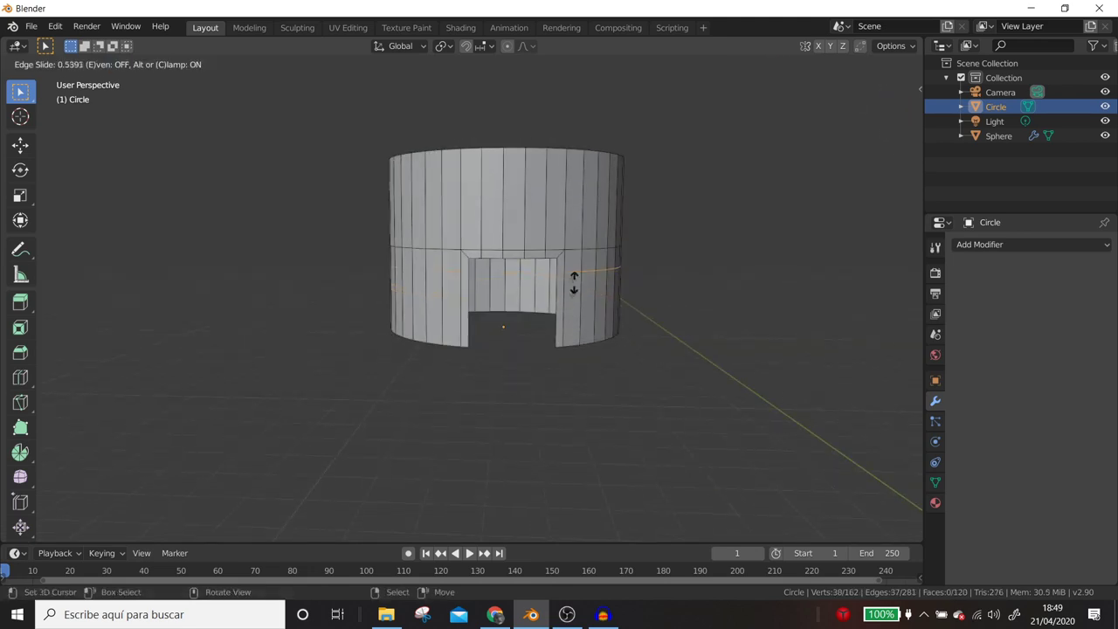
click(578, 268)
scroll(577, 267, up, 2)
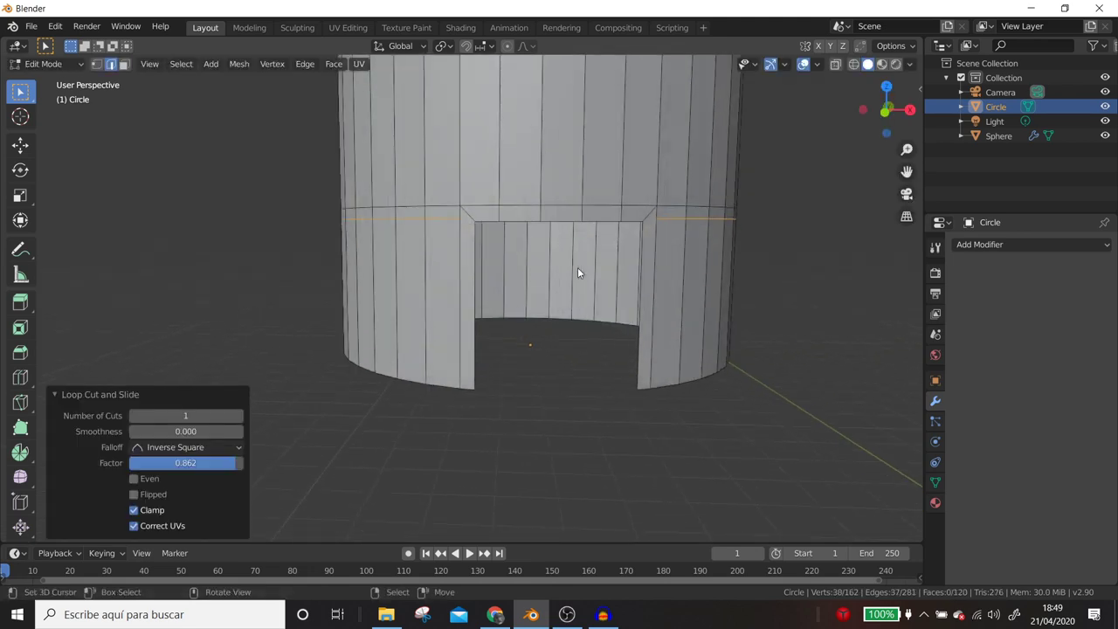
scroll(577, 267, up, 1)
scroll(462, 251, up, 1)
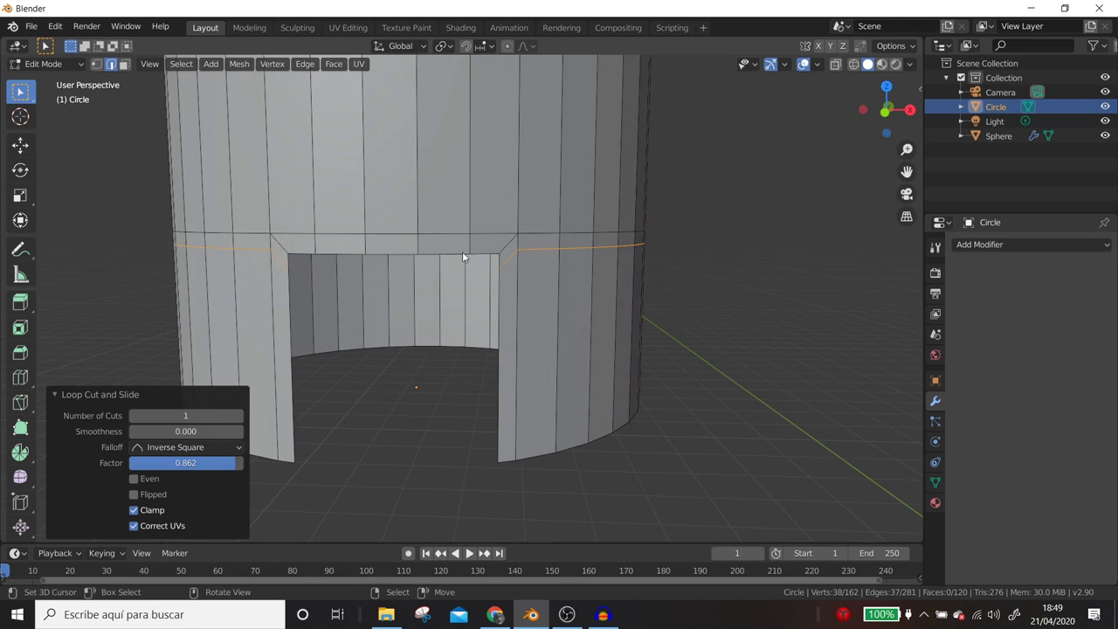
shift+click(511, 257)
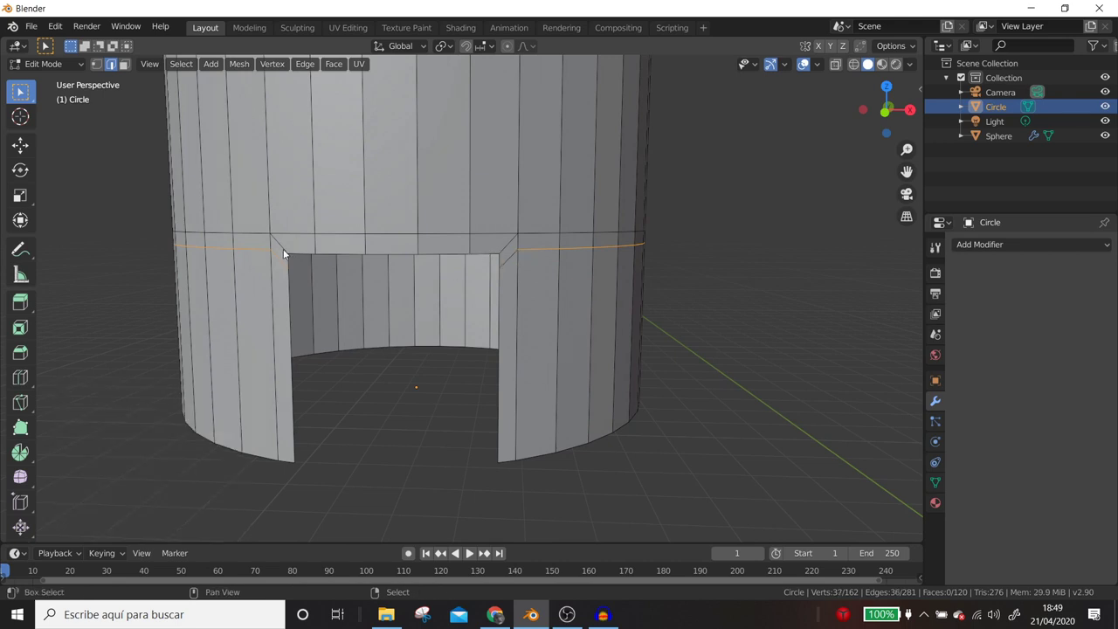
key(g)
key(g)
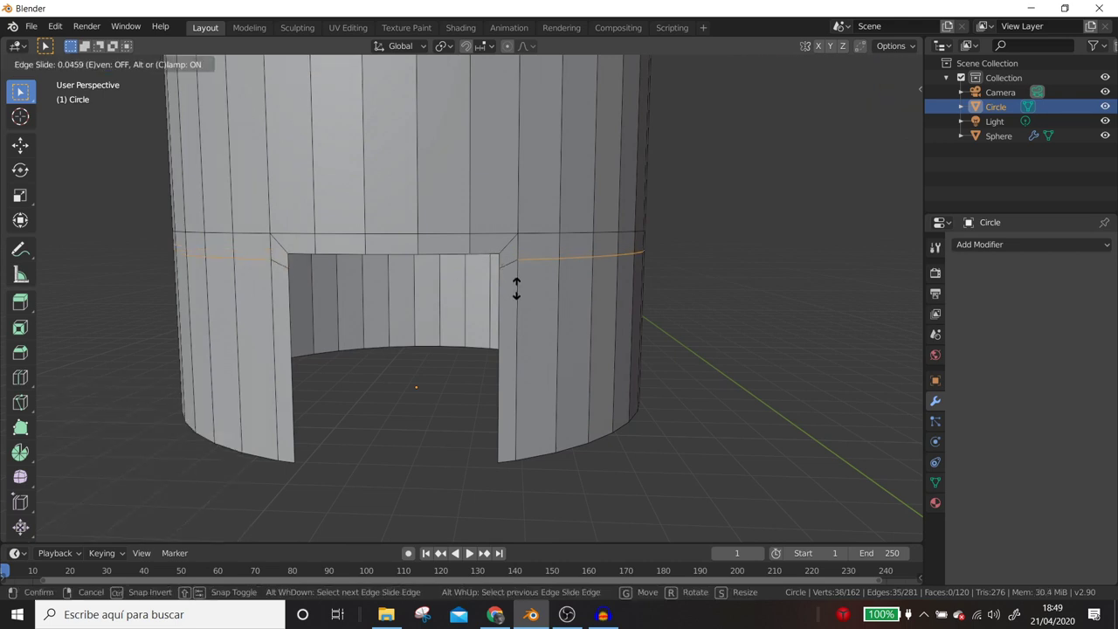
click(518, 293)
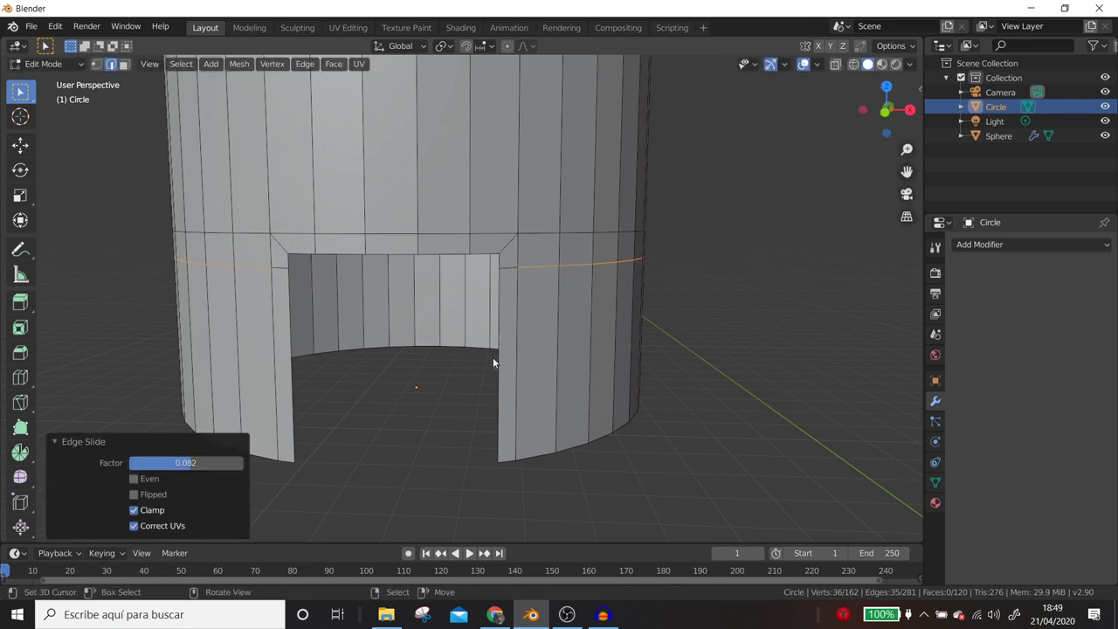
Add an edge loop slid down near the cylinder's bottom.
key(ctrl+r)
click(522, 398)
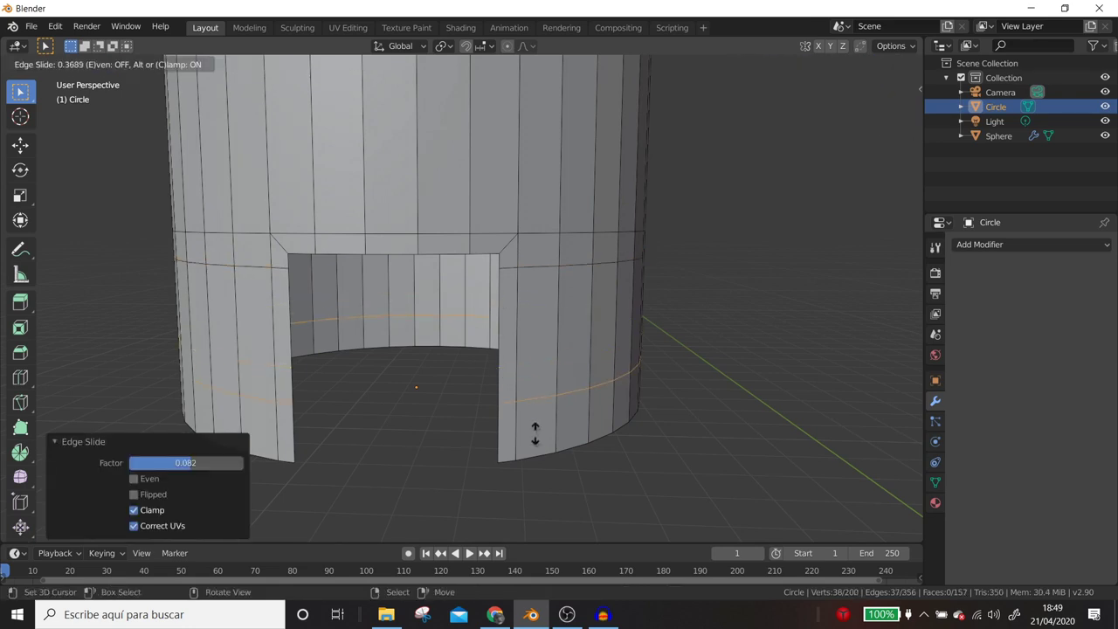
click(546, 483)
Add a Subdivision Surface modifier with viewport level 2.
click(987, 244)
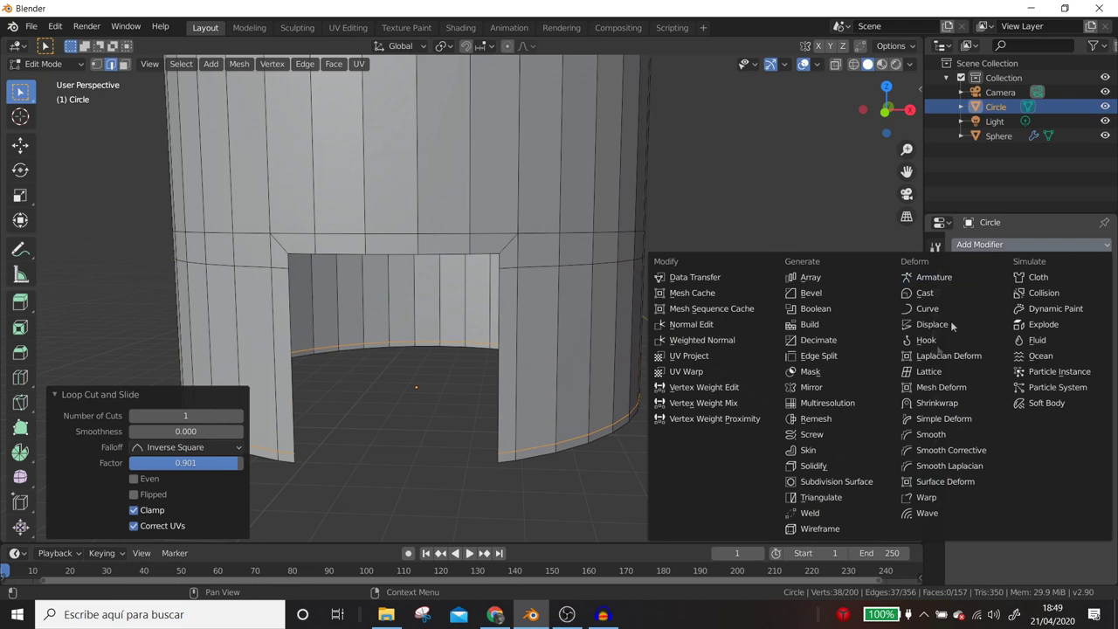
click(849, 483)
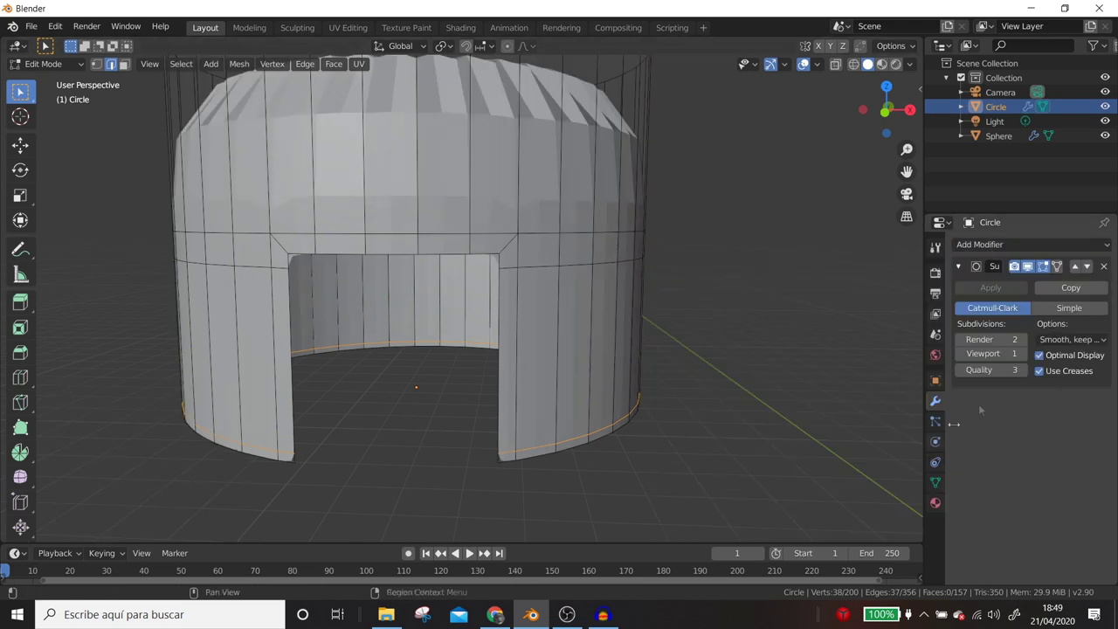
click(1027, 354)
Cut an edge loop just below the top rim and return to Object Mode.
key(ctrl+r)
click(422, 147)
click(454, 87)
scroll(454, 242, down, 2)
middle_drag(453, 242, 413, 270)
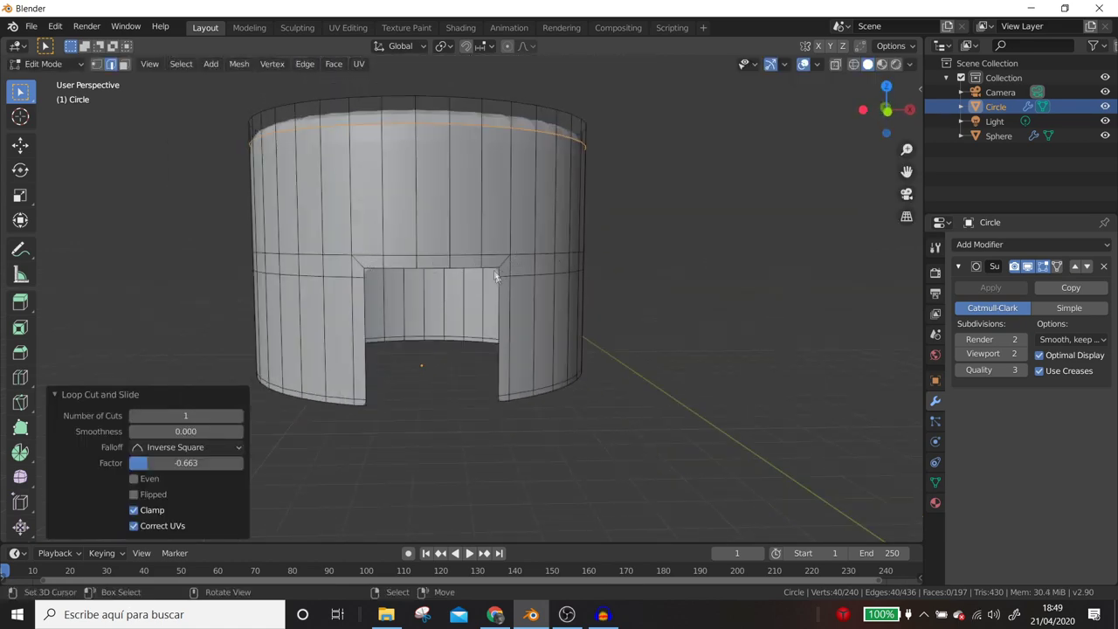
scroll(449, 261, up, 1)
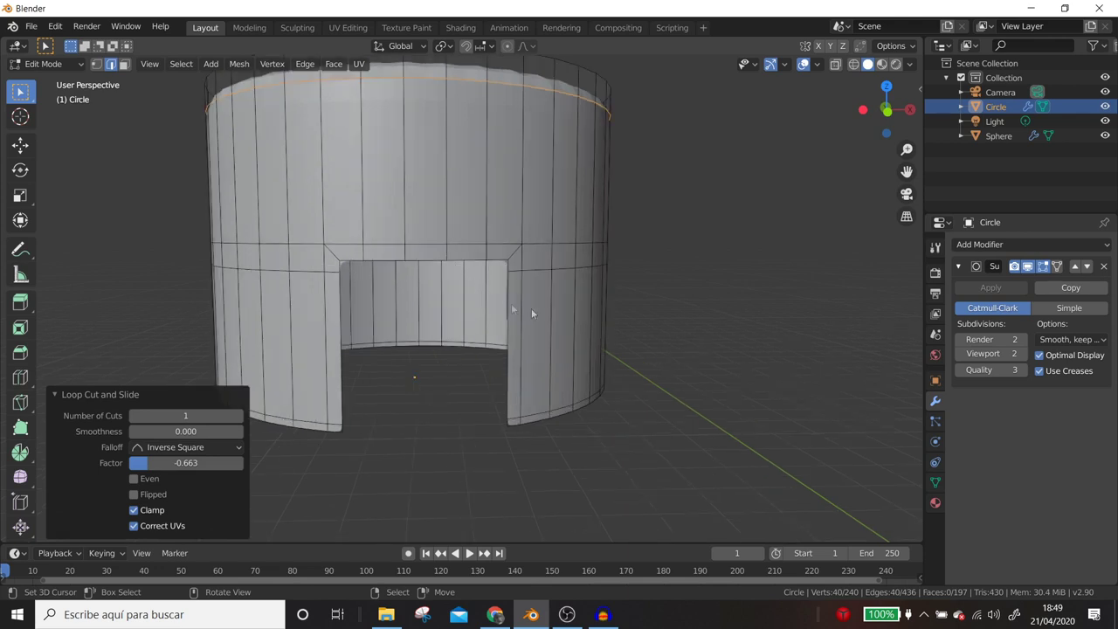
key(Tab)
mouse_move(573, 321)
middle_down()
mouse_move(531, 203)
mouse_move(495, 228)
middle_up()
right_click(524, 197)
Shade the cylinder smooth and delete its top cap face.
click(524, 193)
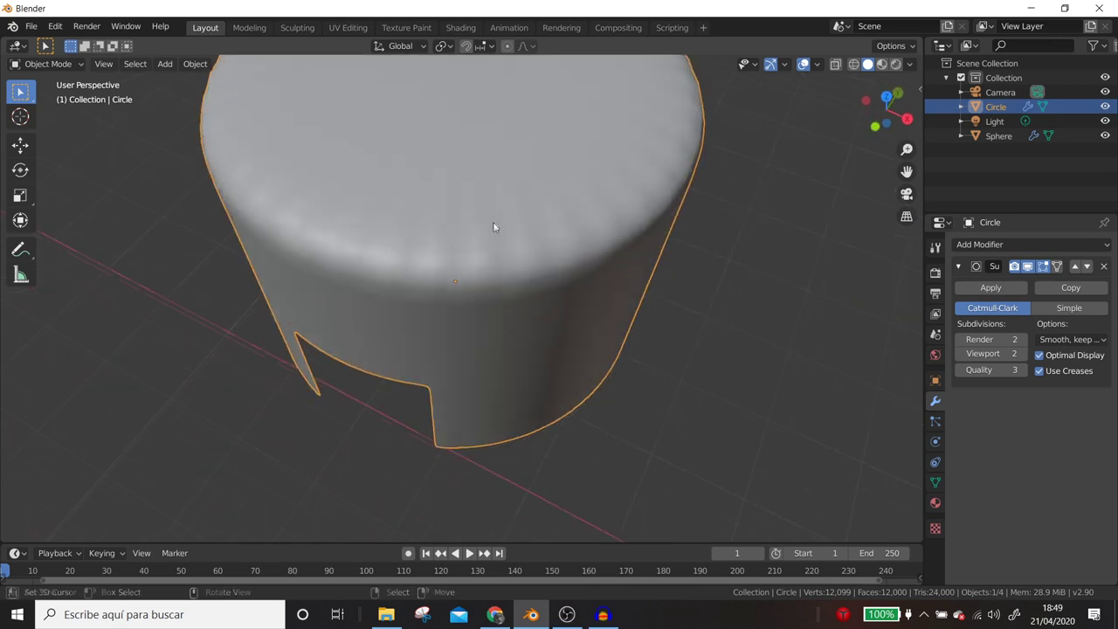
key(Tab)
click(123, 63)
click(324, 145)
key(x)
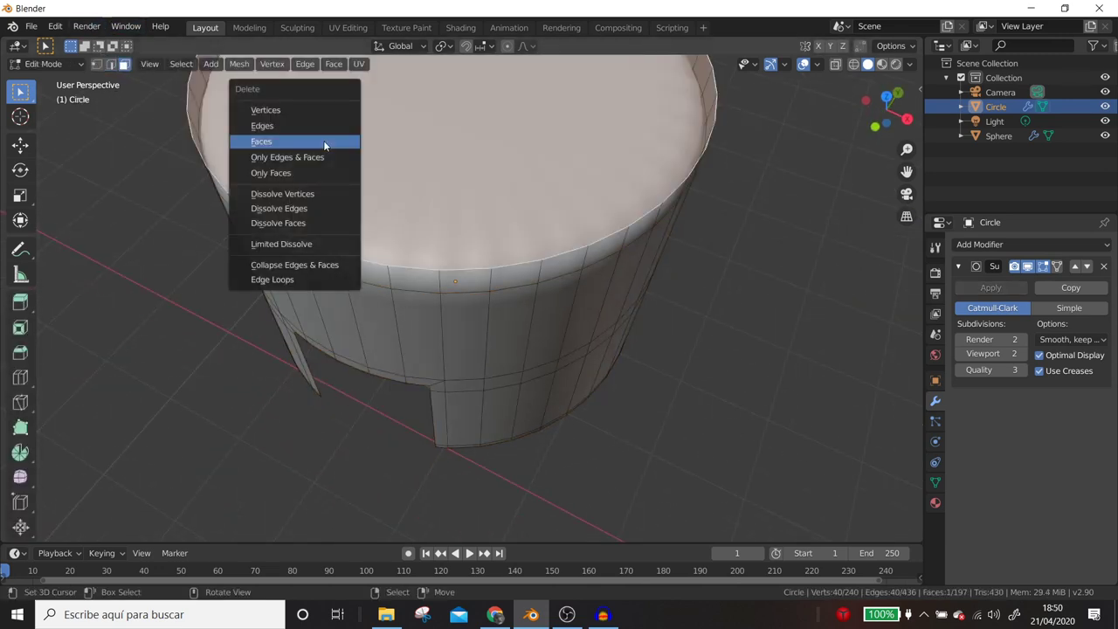
click(324, 142)
Check the open top, return to Object Mode and orbit to face the doorway.
scroll(390, 248, down, 3)
middle_drag(390, 248, 400, 177)
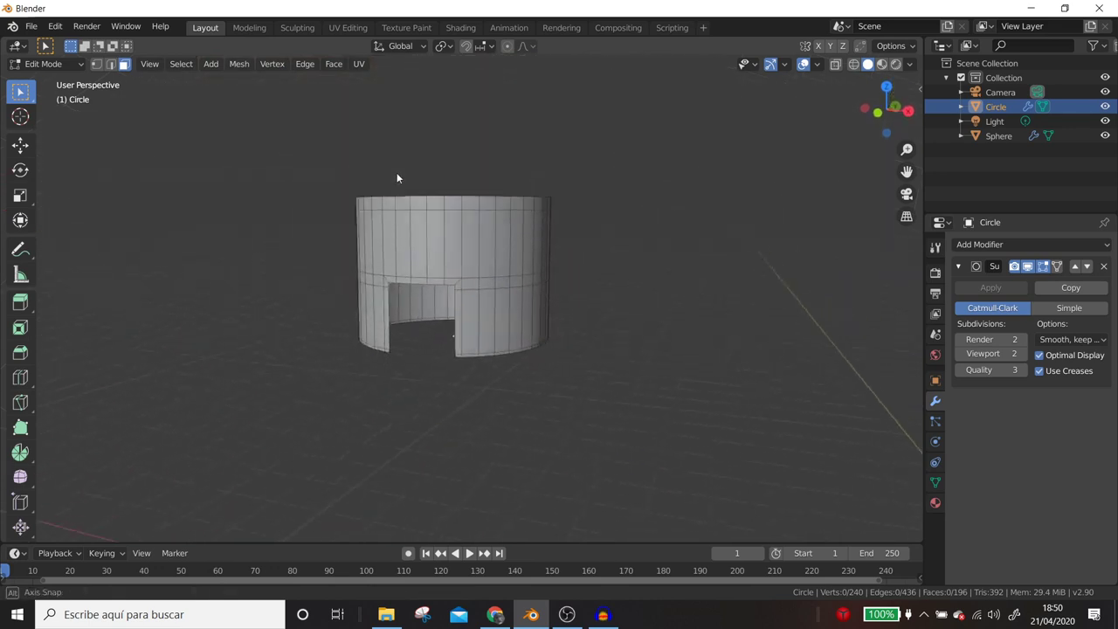
scroll(418, 221, up, 1)
scroll(418, 221, up, 1)
mouse_move(418, 216)
middle_down()
mouse_move(480, 203)
mouse_move(463, 182)
mouse_move(473, 208)
middle_up()
key(Tab)
middle_drag(498, 158, 422, 251)
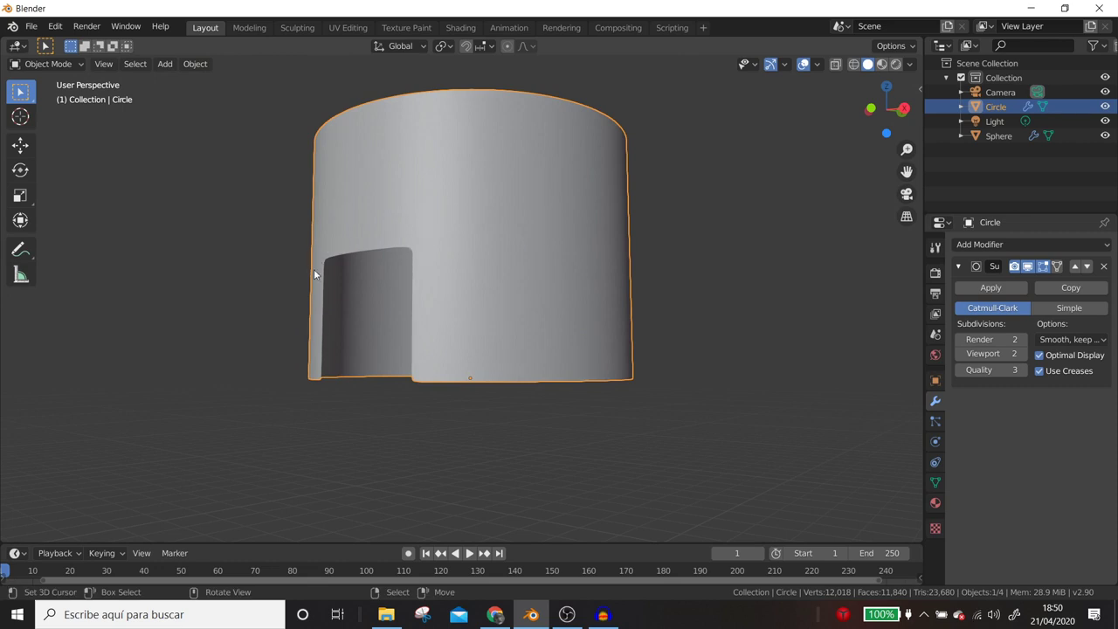
mouse_move(370, 246)
middle_down()
mouse_move(385, 261)
mouse_move(454, 262)
mouse_move(470, 299)
middle_up()
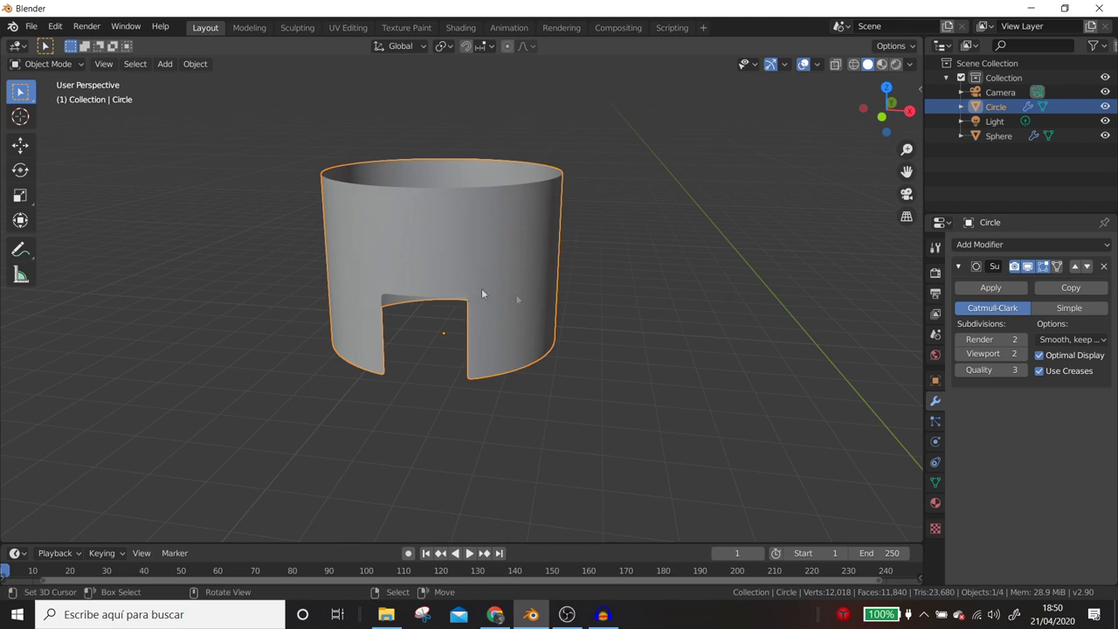
scroll(534, 295, up, 4)
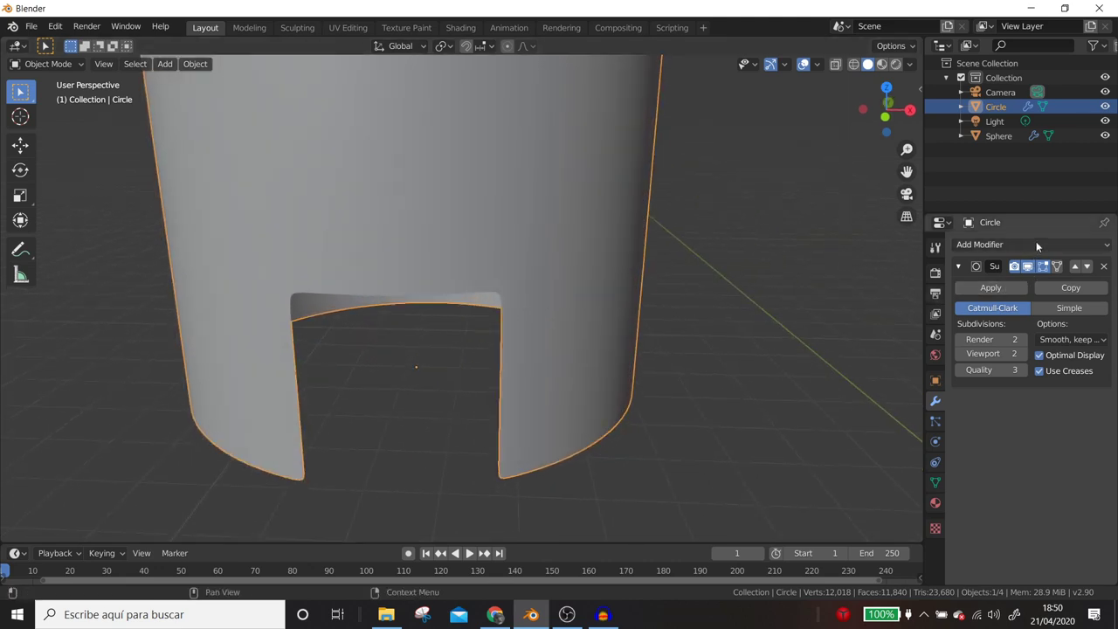
click(1036, 246)
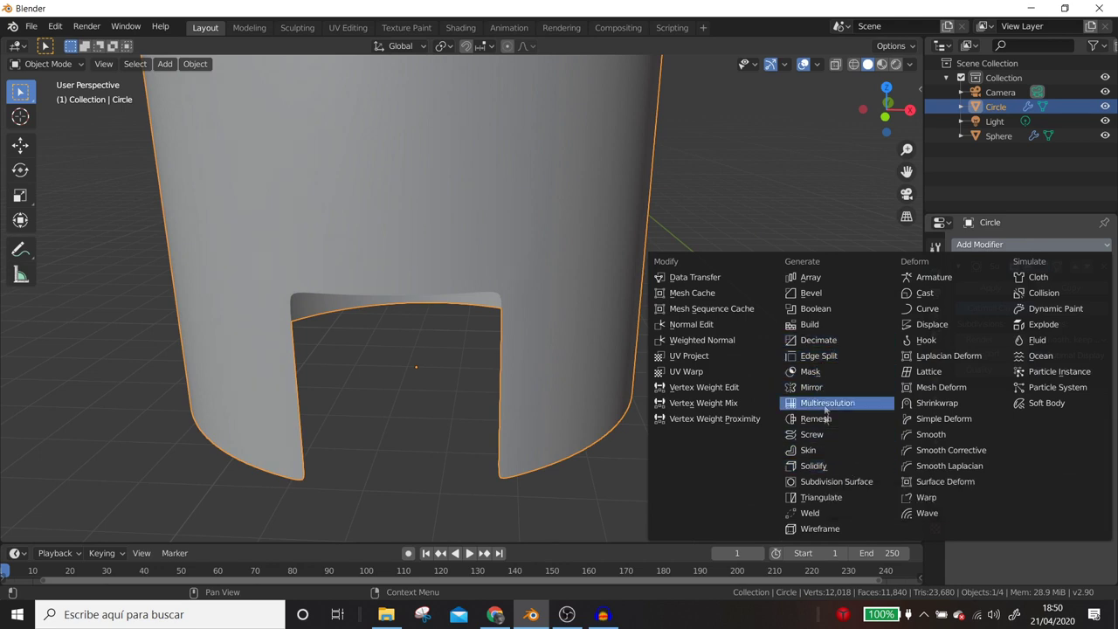
Add a Solidify modifier above the subdivision with 0.05 m wall thickness.
click(813, 465)
mouse_move(759, 446)
middle_down()
mouse_move(545, 303)
mouse_move(659, 333)
middle_up()
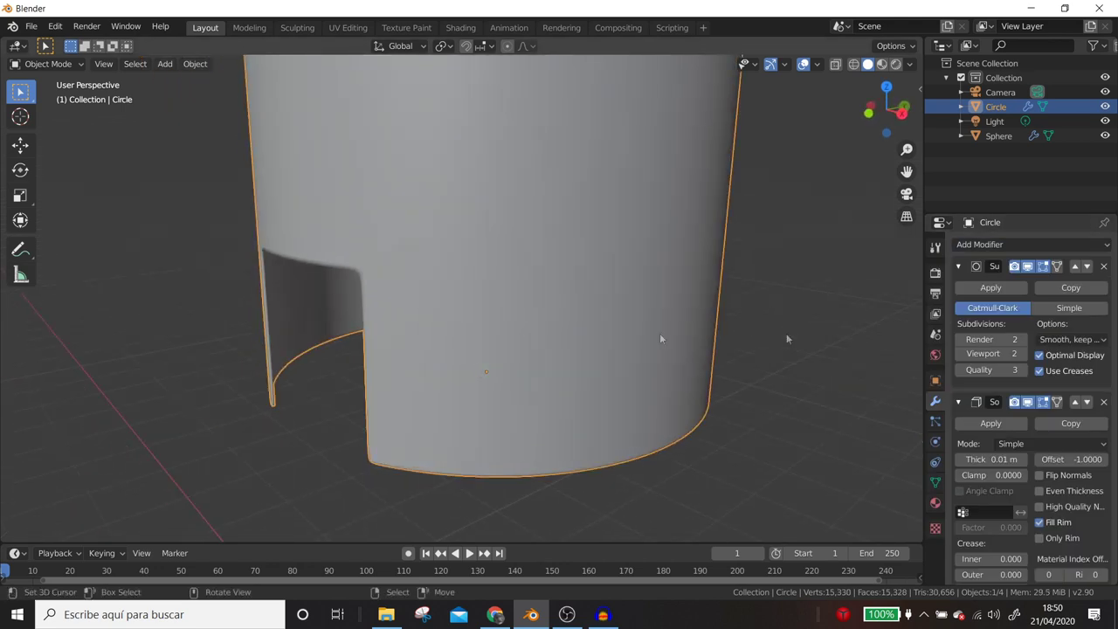
click(1075, 402)
drag(992, 323, 1018, 324)
mouse_move(489, 253)
middle_down()
mouse_move(625, 253)
mouse_move(626, 275)
mouse_move(503, 204)
middle_up()
Apply the Solidify modifier so the 0.05 m walls become real geometry.
key(Tab)
key(ctrl+r)
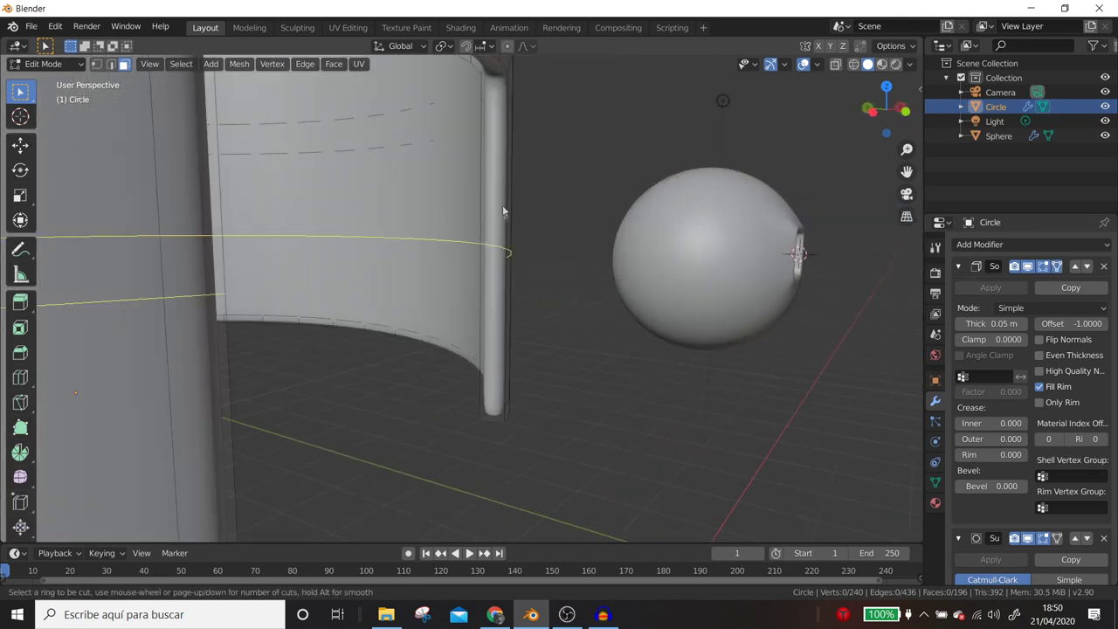
key(Caps_Lock)
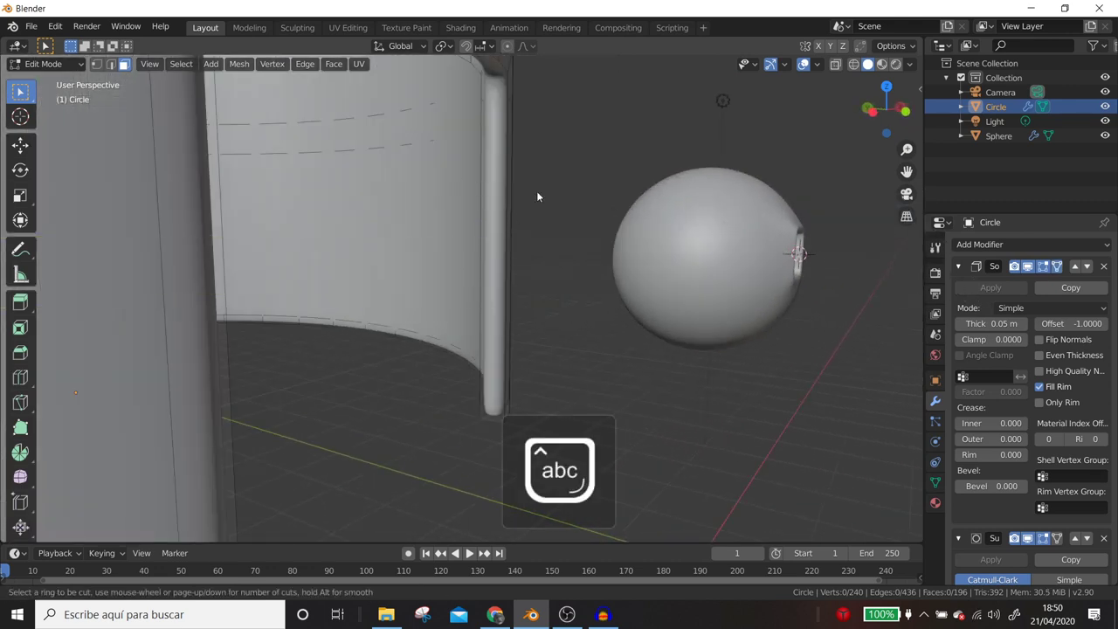
key(Escape)
key(Tab)
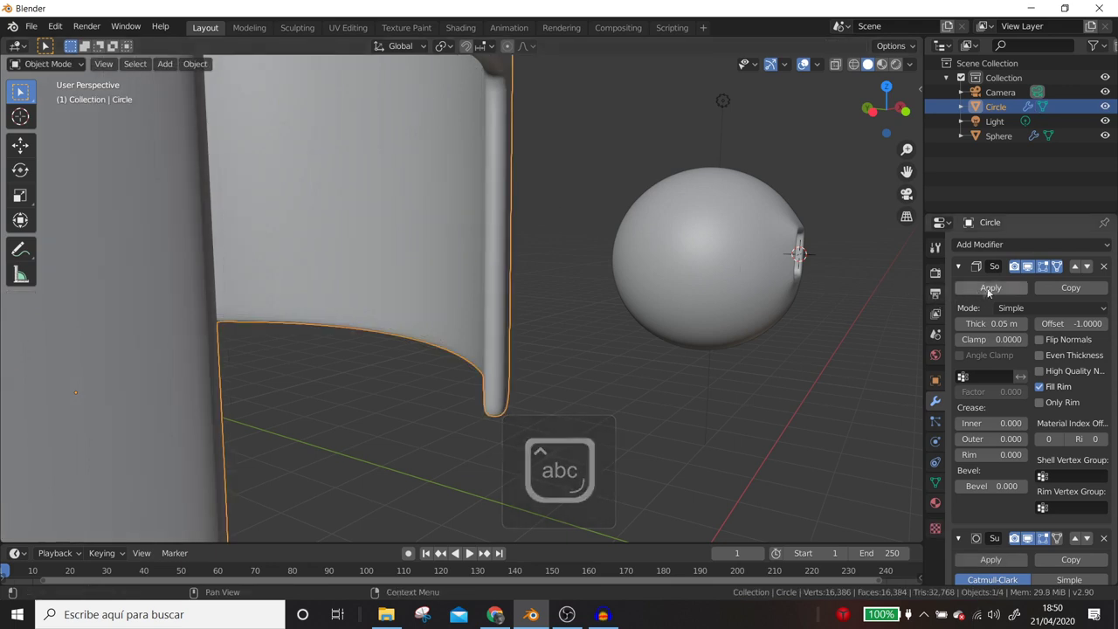
click(990, 289)
Cut two edge loops near the doorway edge and return to Object Mode.
key(Tab)
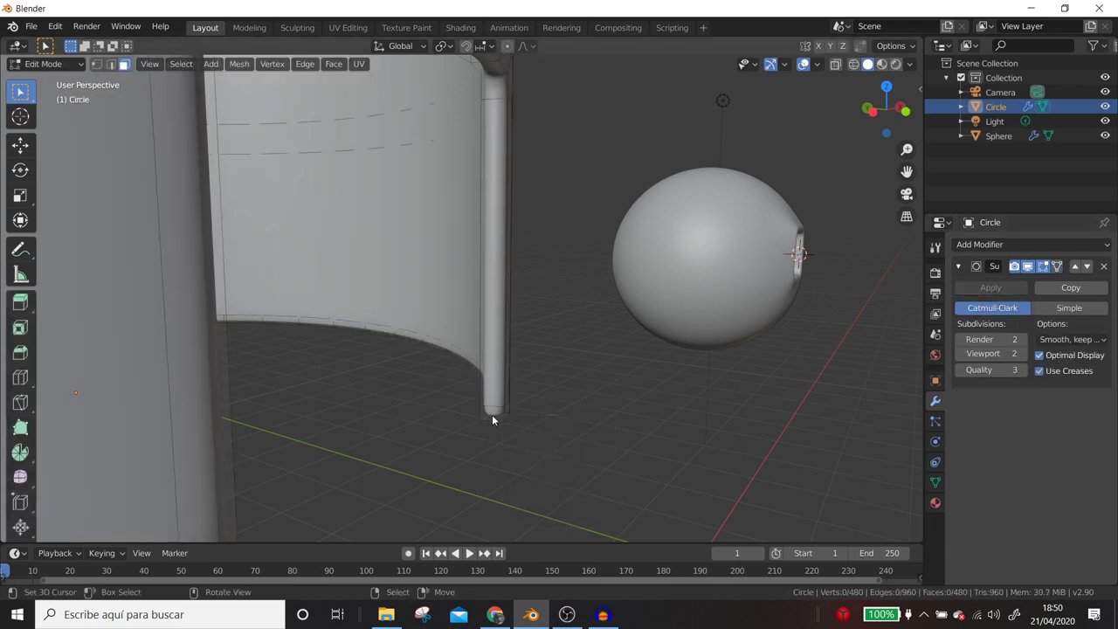
key(ctrl+r)
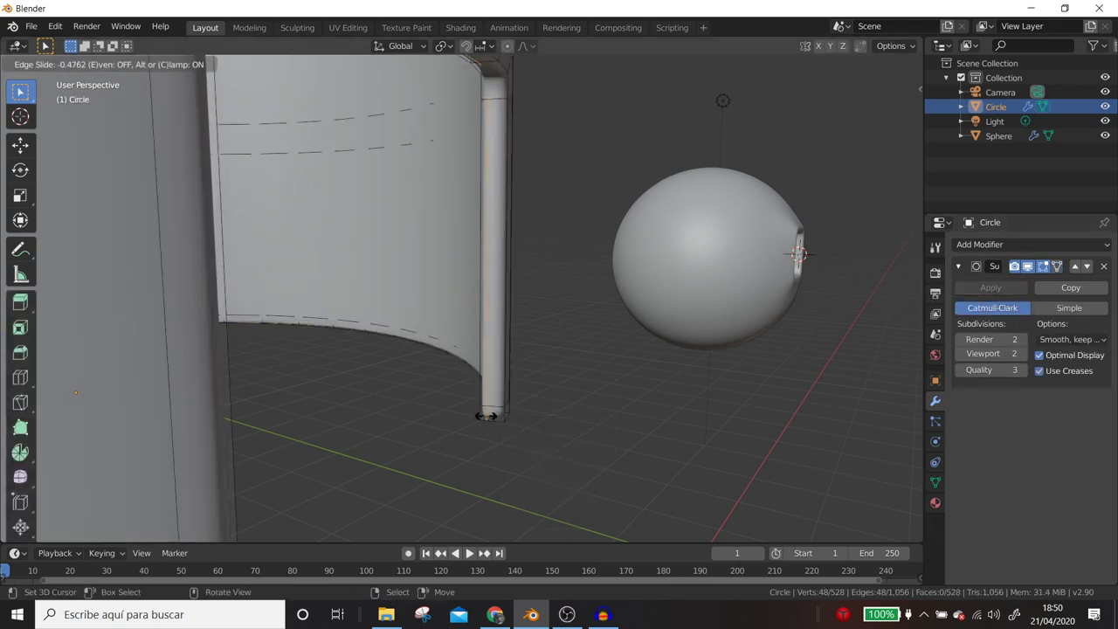
click(485, 415)
key(ctrl+r)
click(492, 417)
click(494, 416)
mouse_move(497, 417)
middle_down()
mouse_move(514, 404)
mouse_move(439, 415)
mouse_move(463, 381)
mouse_move(429, 352)
middle_up()
key(Tab)
mouse_move(408, 220)
middle_down()
mouse_move(499, 338)
mouse_move(559, 288)
middle_up()
Switch the viewport shading to MatCap with the brown matcap material.
click(909, 64)
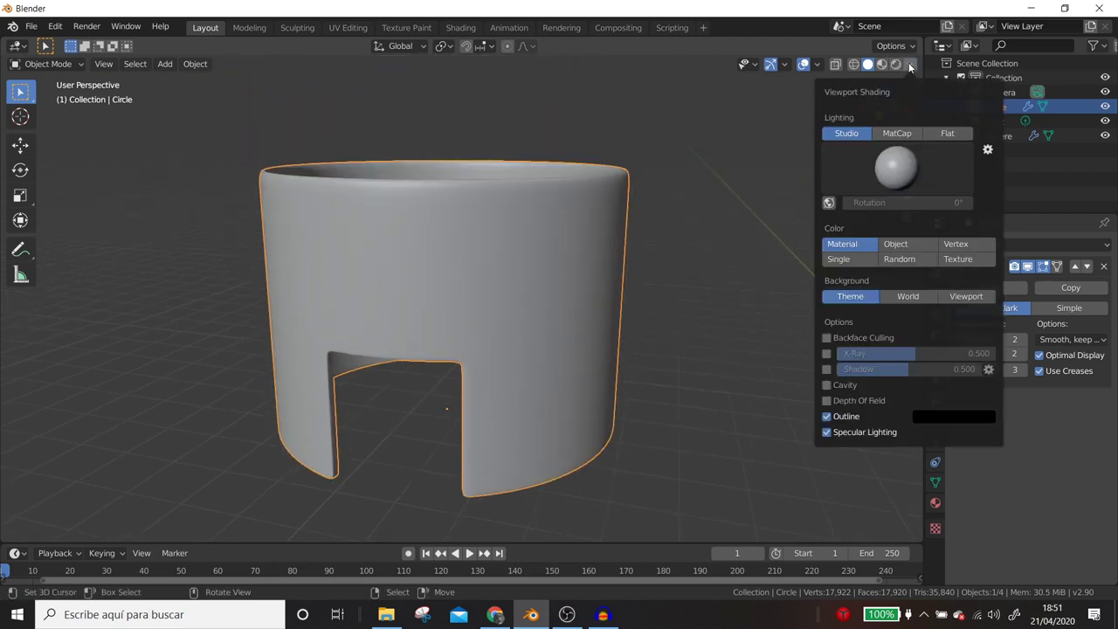
click(889, 132)
click(877, 182)
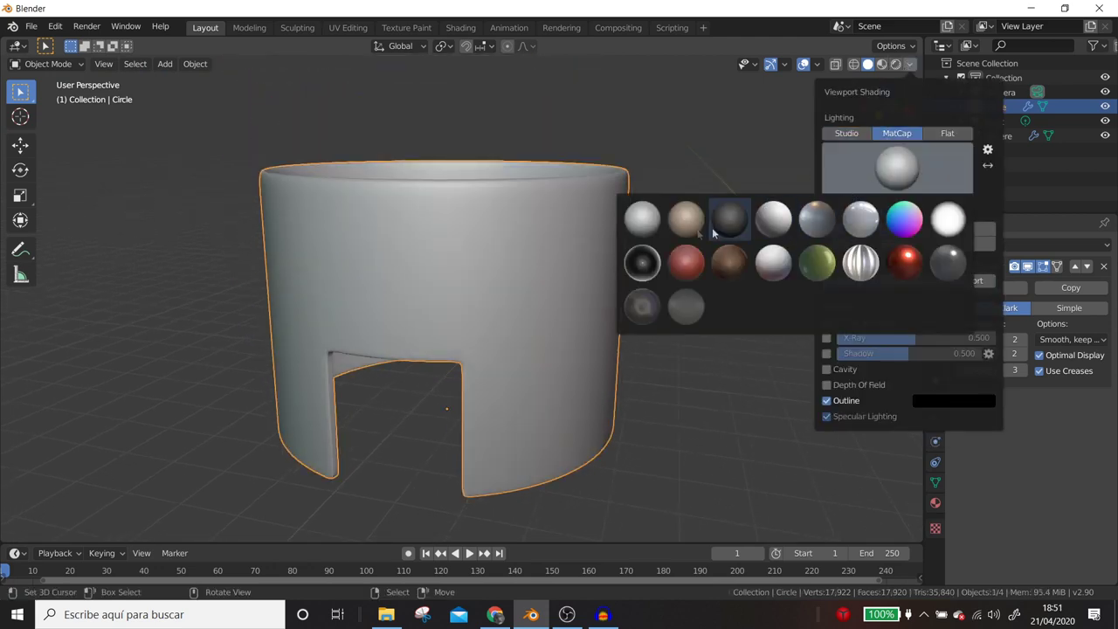
click(682, 232)
scroll(513, 314, up, 1)
mouse_move(513, 314)
middle_down()
mouse_move(574, 287)
mouse_move(512, 276)
mouse_move(463, 329)
middle_up()
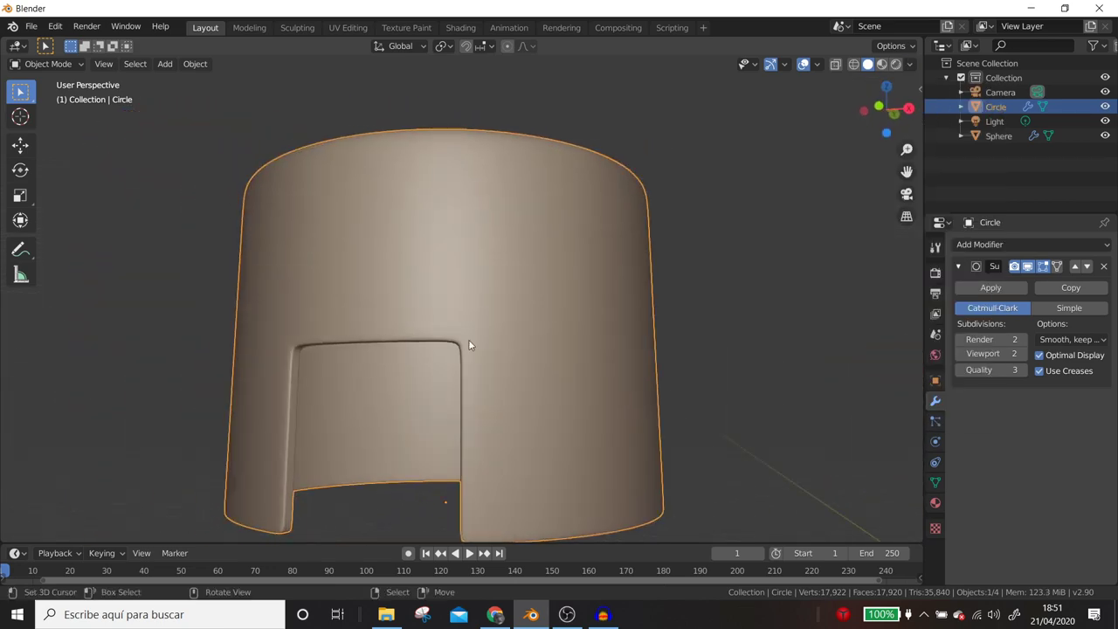
mouse_move(298, 351)
middle_down()
mouse_move(437, 312)
mouse_move(379, 342)
mouse_move(342, 394)
mouse_move(361, 342)
middle_up()
Enter Edit Mode and view the scene straight from the top.
key(Tab)
scroll(432, 261, down, 5)
mouse_move(432, 261)
middle_down()
mouse_move(439, 387)
mouse_move(461, 366)
mouse_move(328, 240)
middle_up()
scroll(461, 365, down, 2)
key(KP_7)
Add a new 40-vertex circle mesh in Object Mode.
key(shift+a)
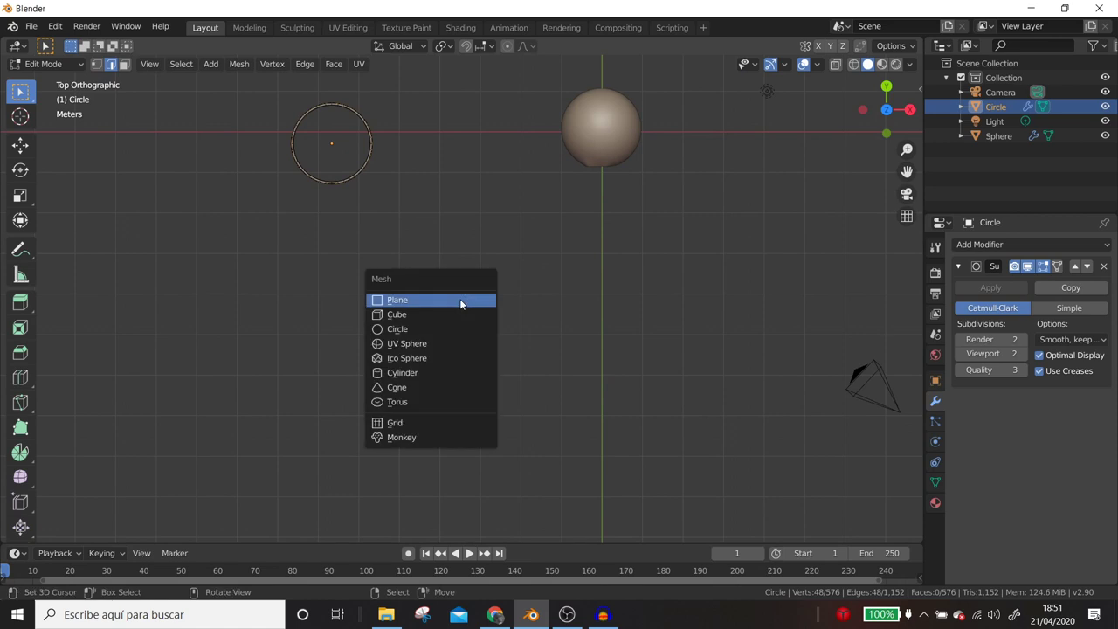
key(Tab)
key(shift+a)
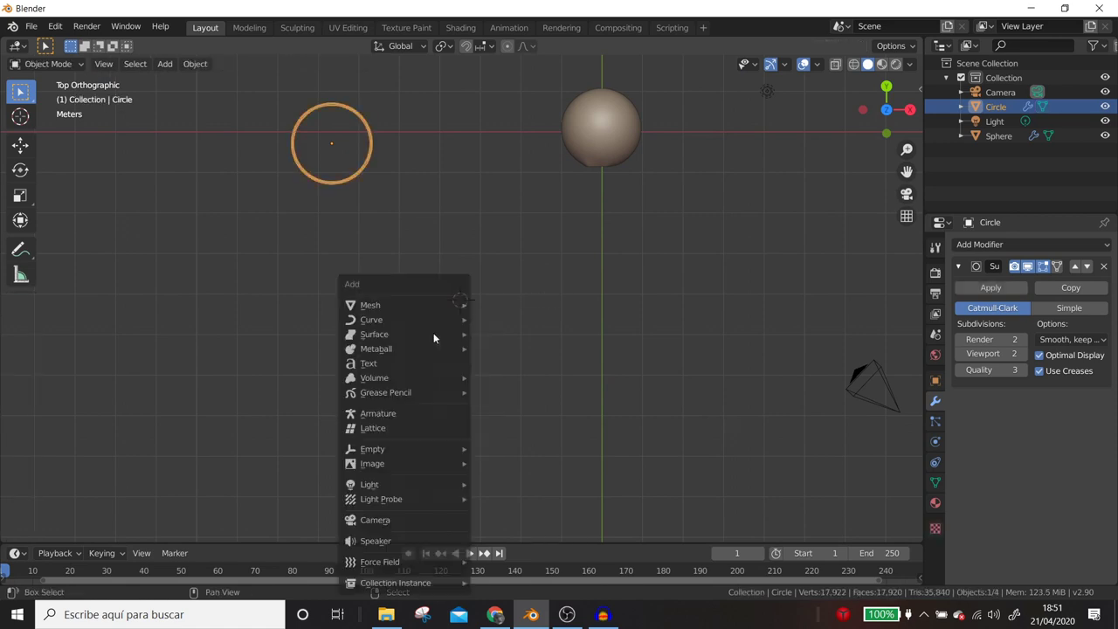
click(498, 332)
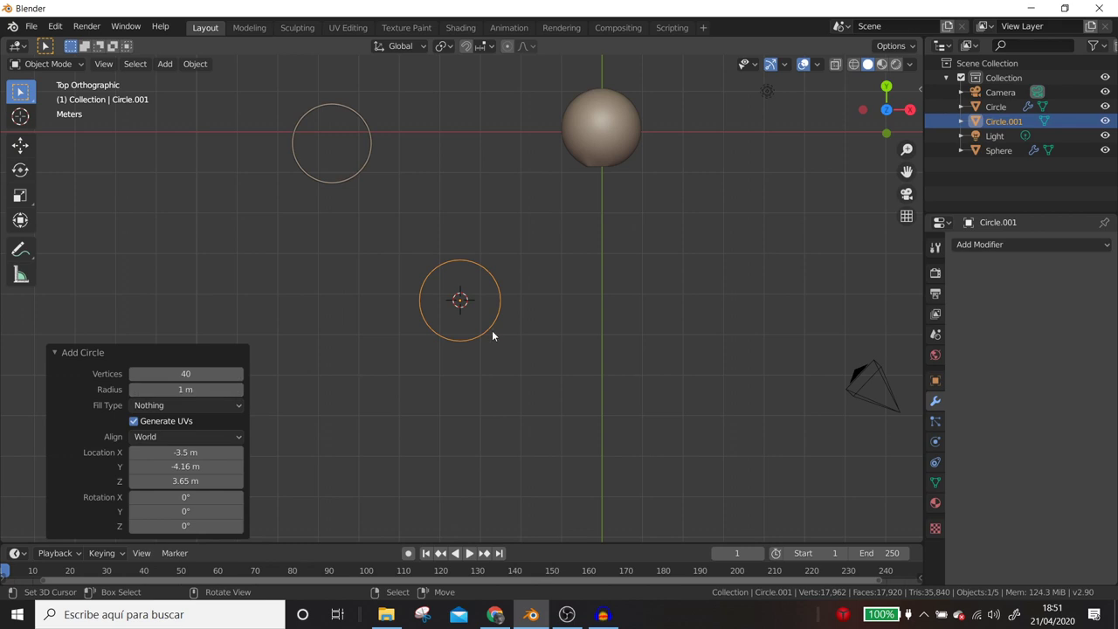
Extrude the circle 1.9077 m upward into an open tube.
key(Tab)
mouse_move(502, 344)
middle_down()
mouse_move(490, 332)
mouse_move(515, 367)
middle_up()
key(e)
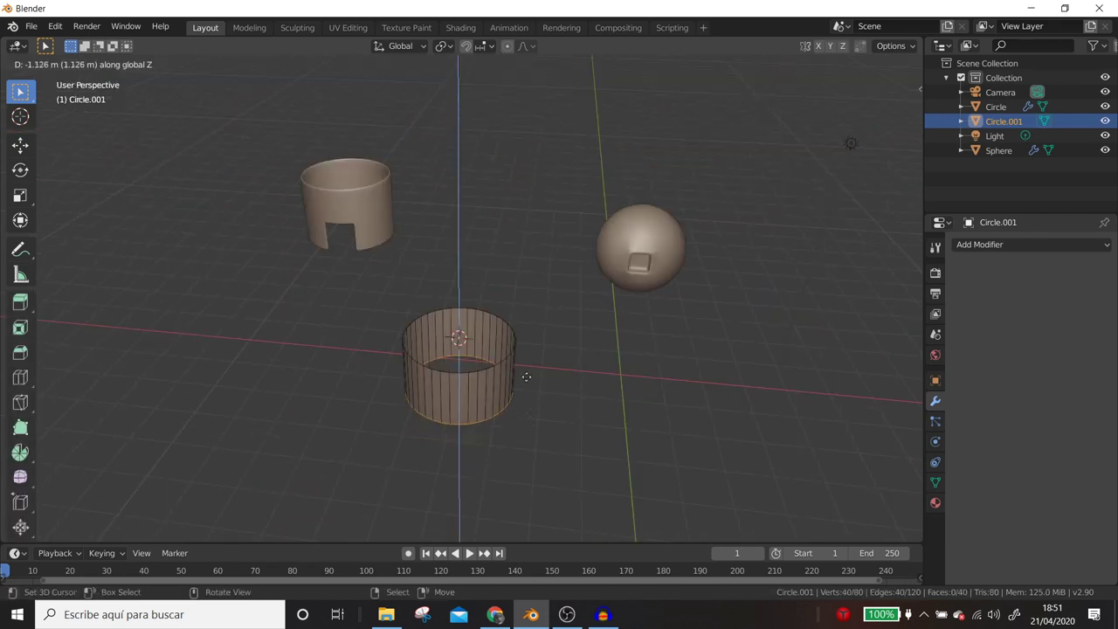
click(526, 262)
scroll(516, 279, up, 3)
middle_drag(501, 294, 500, 270)
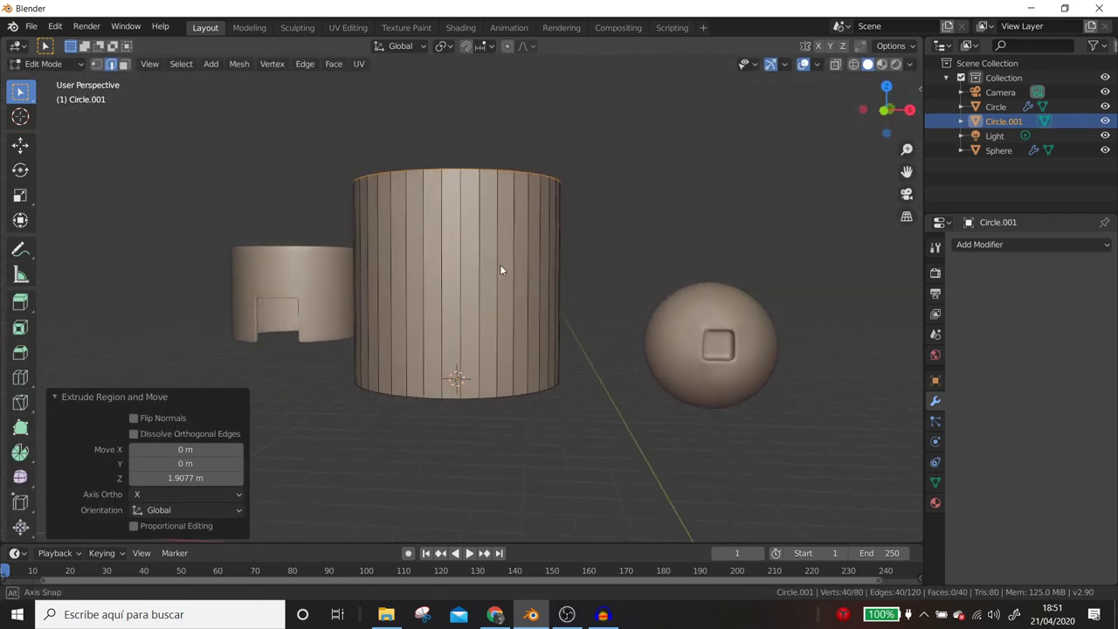
key(ctrl+r)
Cut a loop low on the tube and select faces in the lower front band.
click(462, 341)
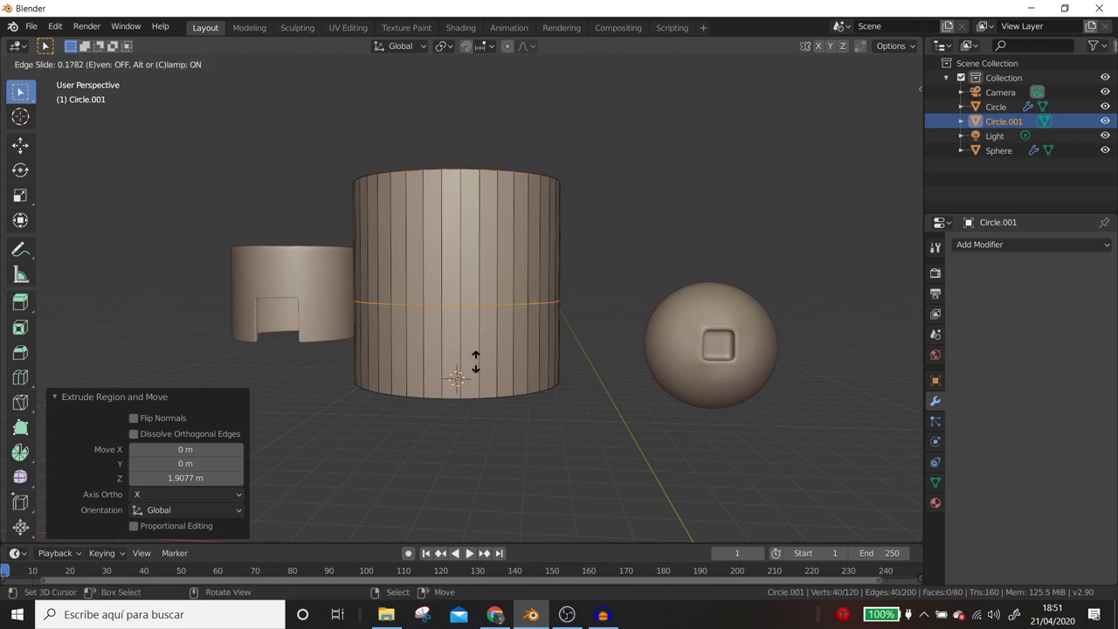
click(471, 387)
key(KP_1)
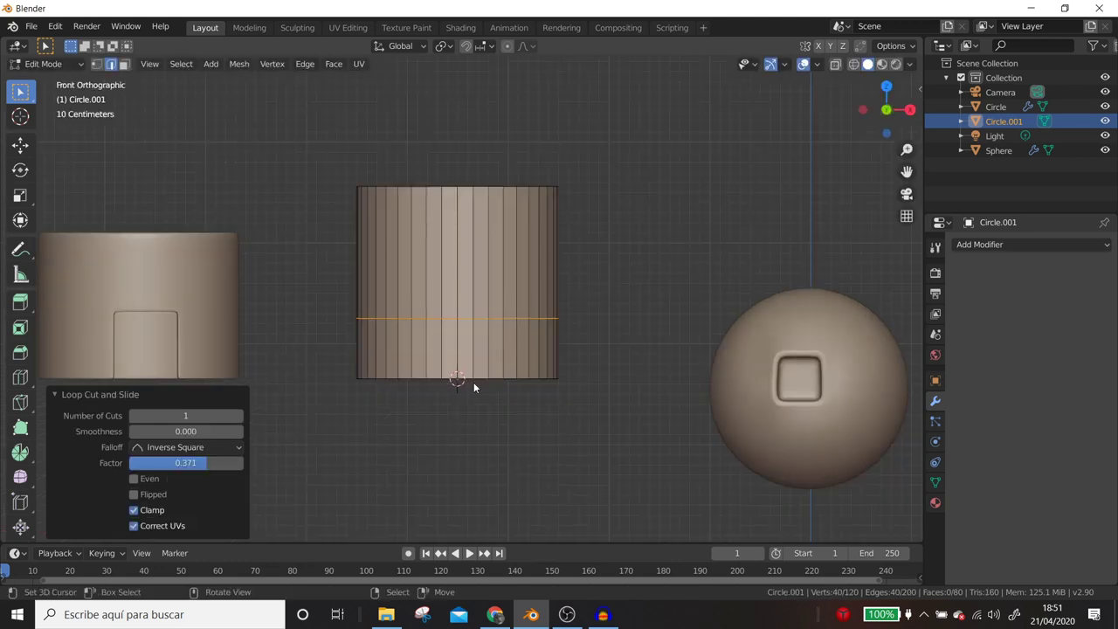
click(407, 358)
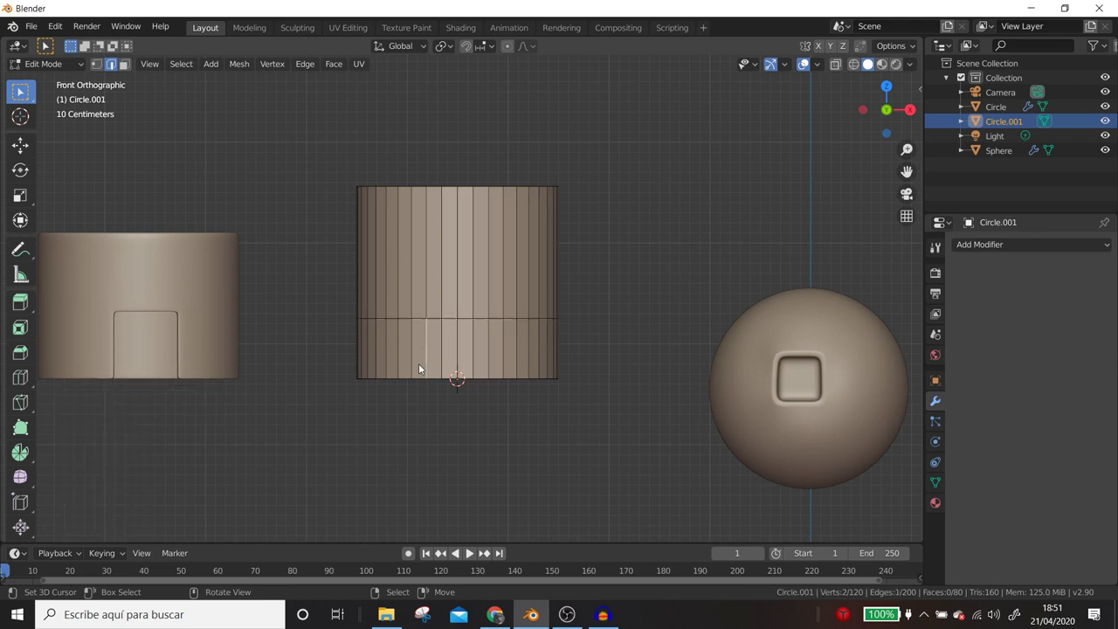
click(127, 65)
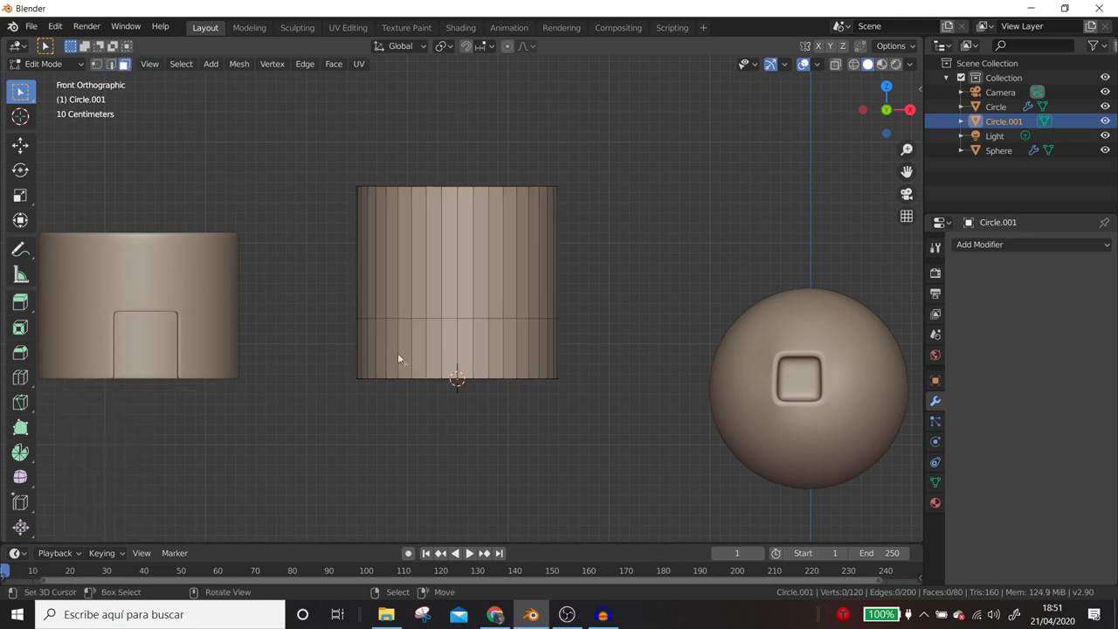
shift+click(434, 367)
shift+click(449, 369)
shift+click(463, 363)
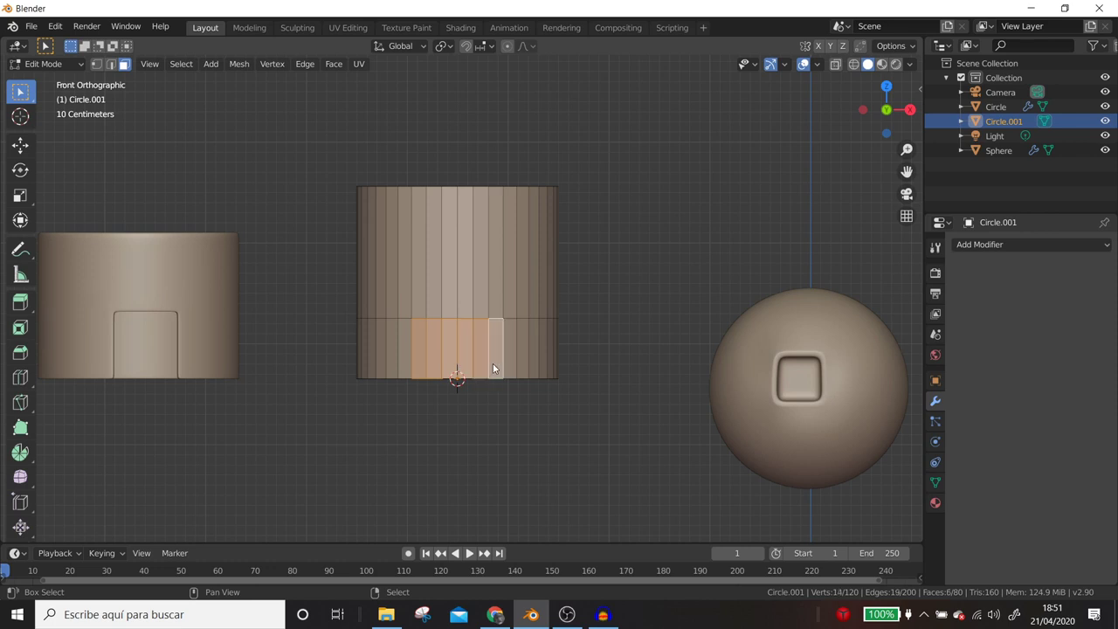
Add a loop in the upper half and extend the doorway face selection.
key(ctrl+r)
click(449, 294)
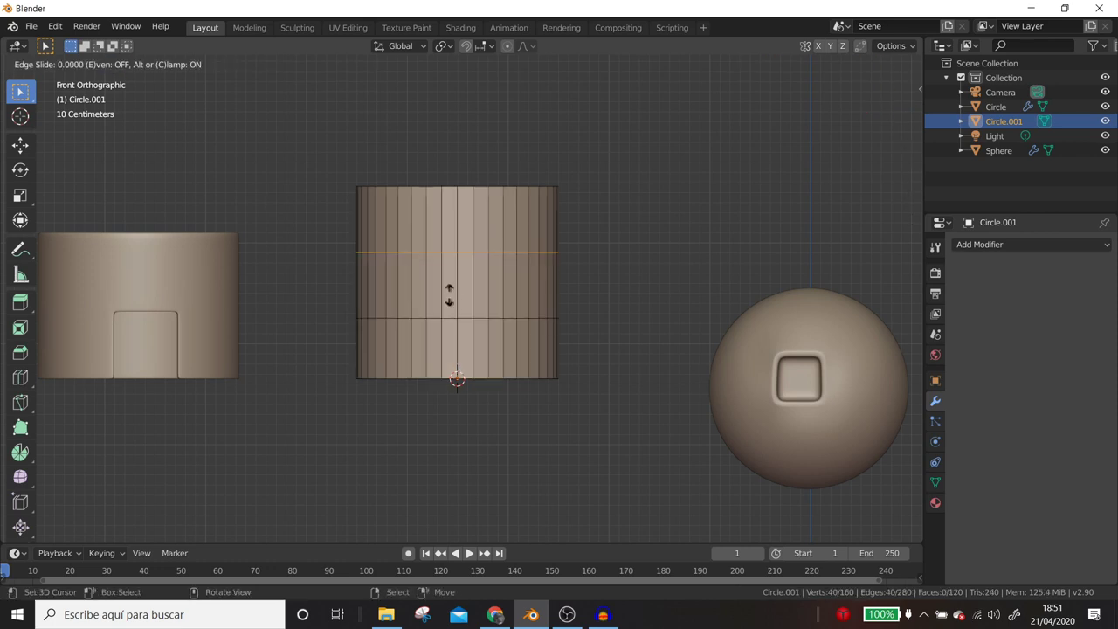
click(458, 323)
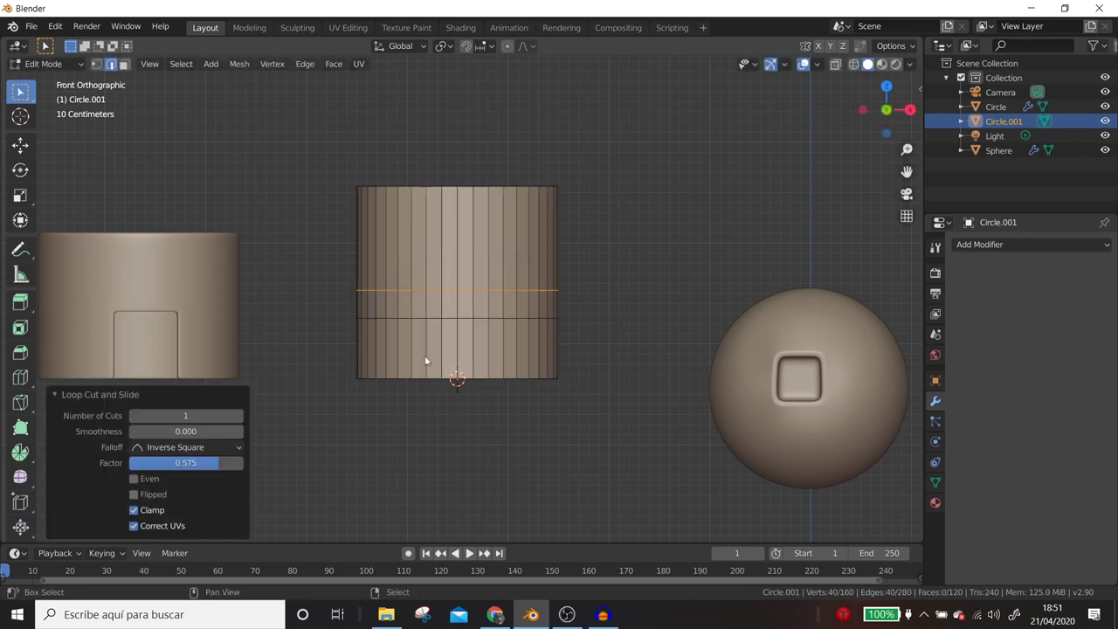
shift+click(433, 357)
click(124, 65)
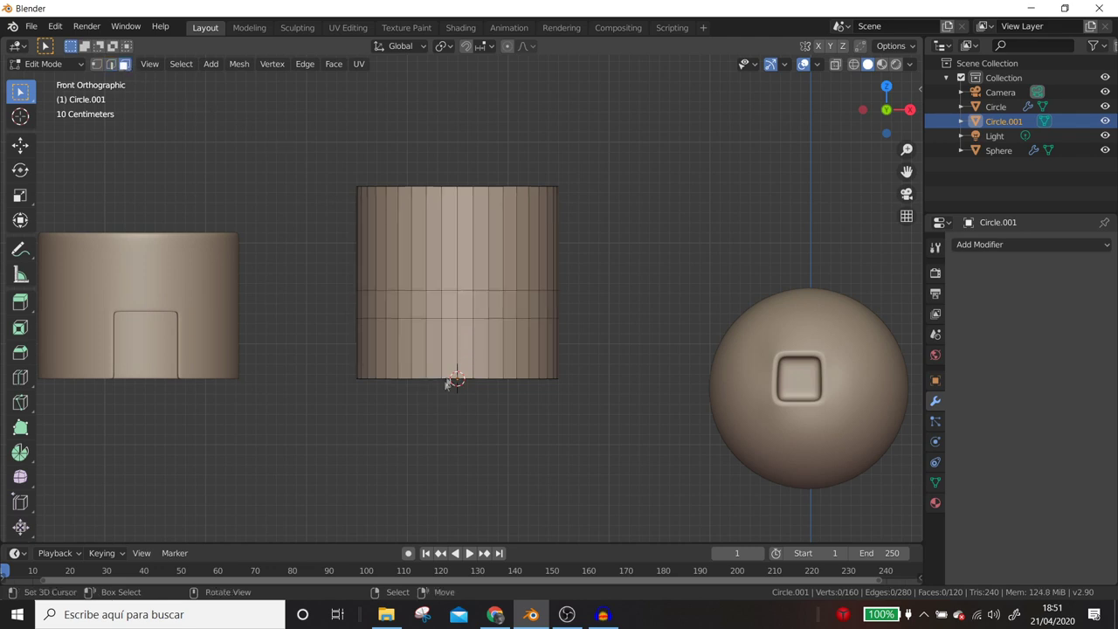
shift+click(436, 356)
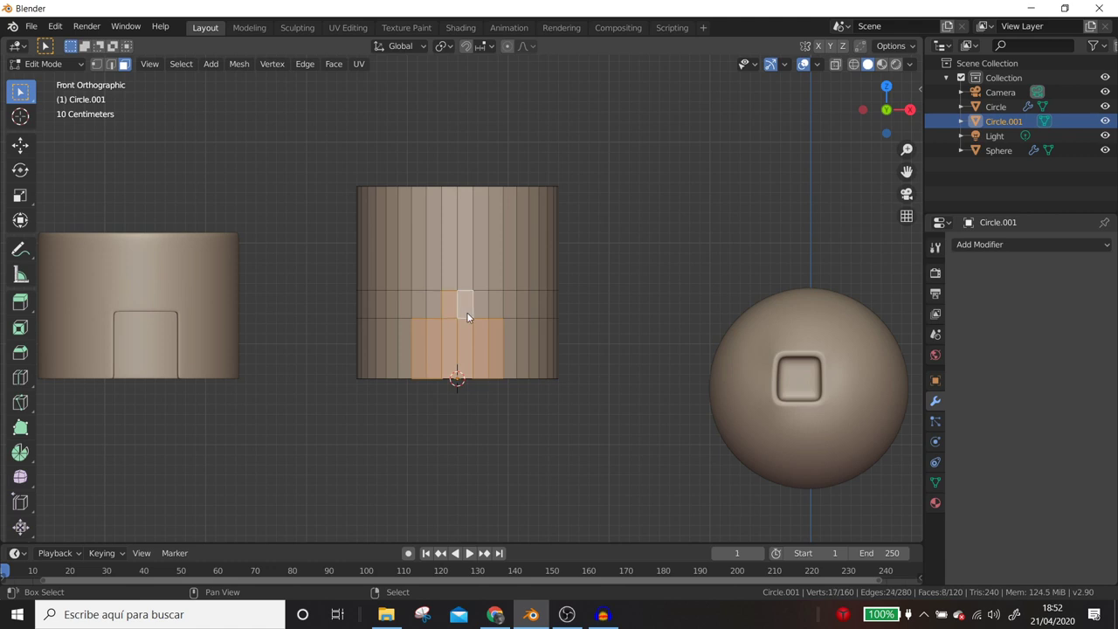
scroll(466, 386, up, 2)
Inset the selected doorway faces and delete them to open the doorway.
key(i)
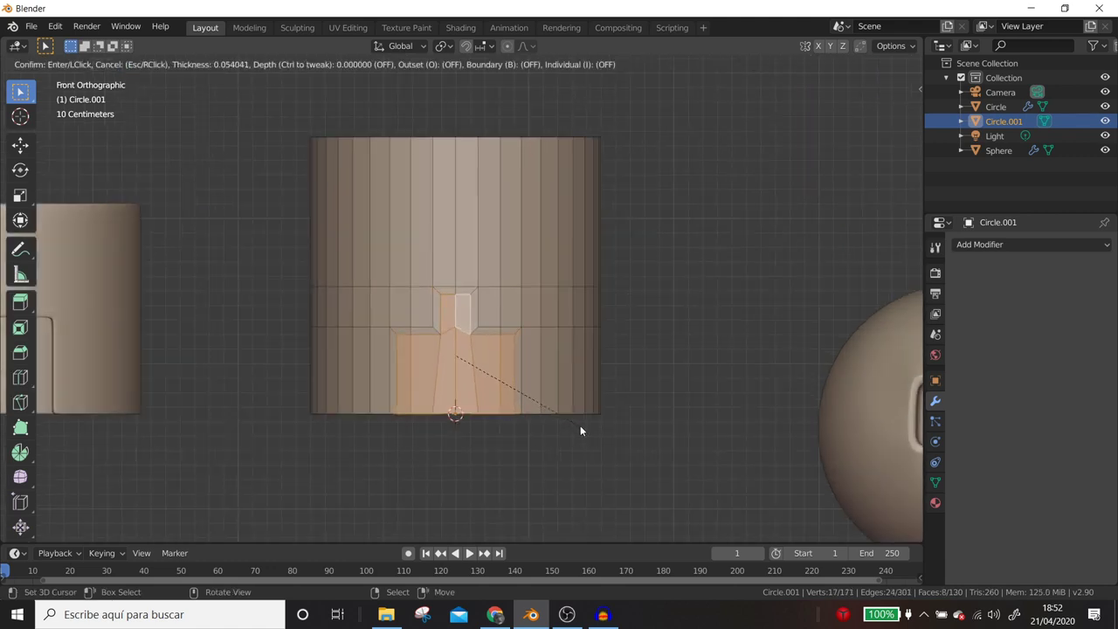
click(580, 425)
key(x)
click(578, 391)
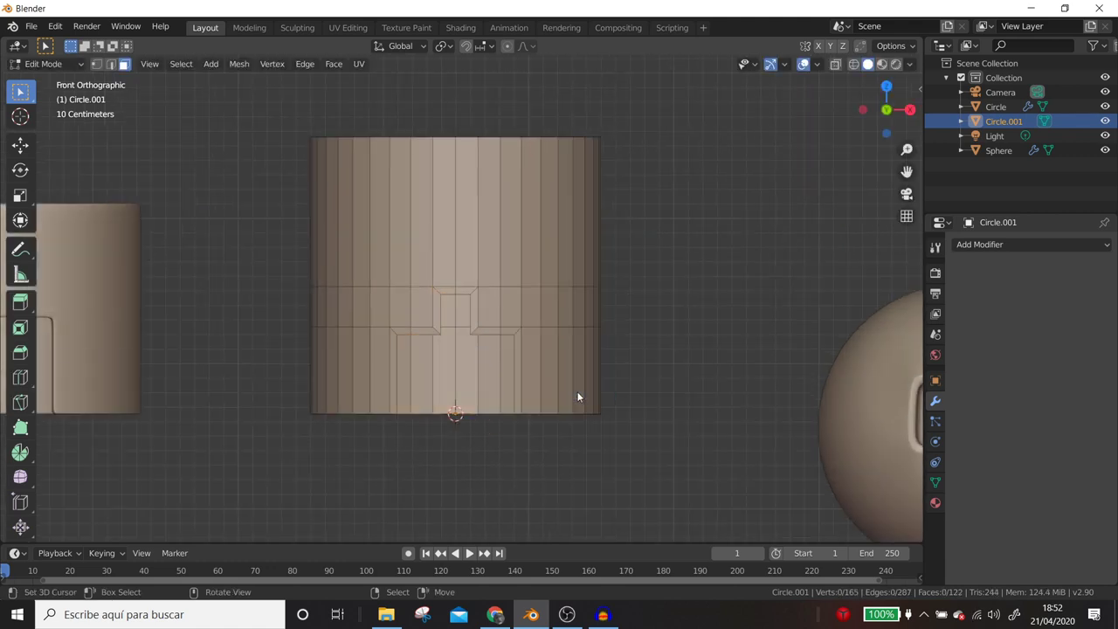
middle_drag(578, 398, 524, 371)
key(ctrl+r)
click(461, 287)
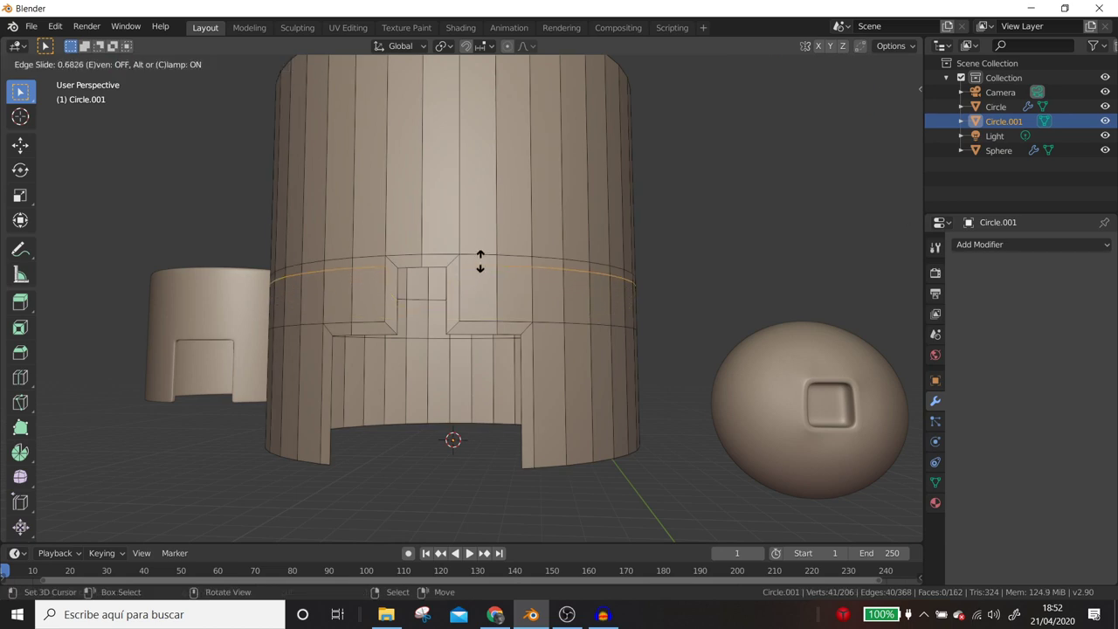
Place an edge loop over the band and slide it to a new height.
click(479, 262)
scroll(481, 266, up, 2)
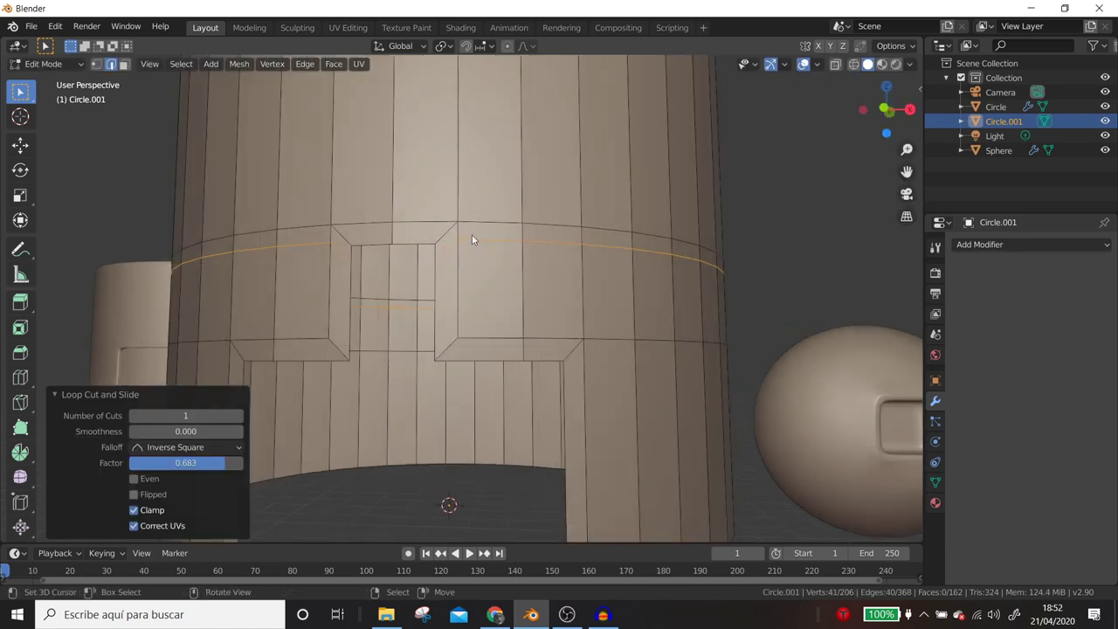
shift+click(443, 250)
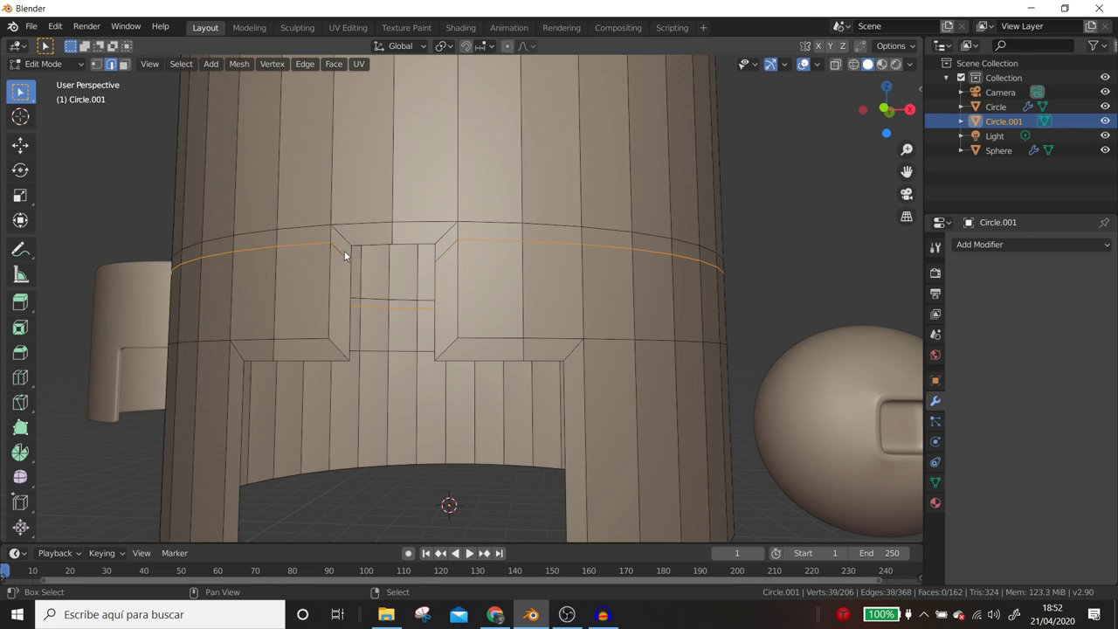
key(g)
key(g)
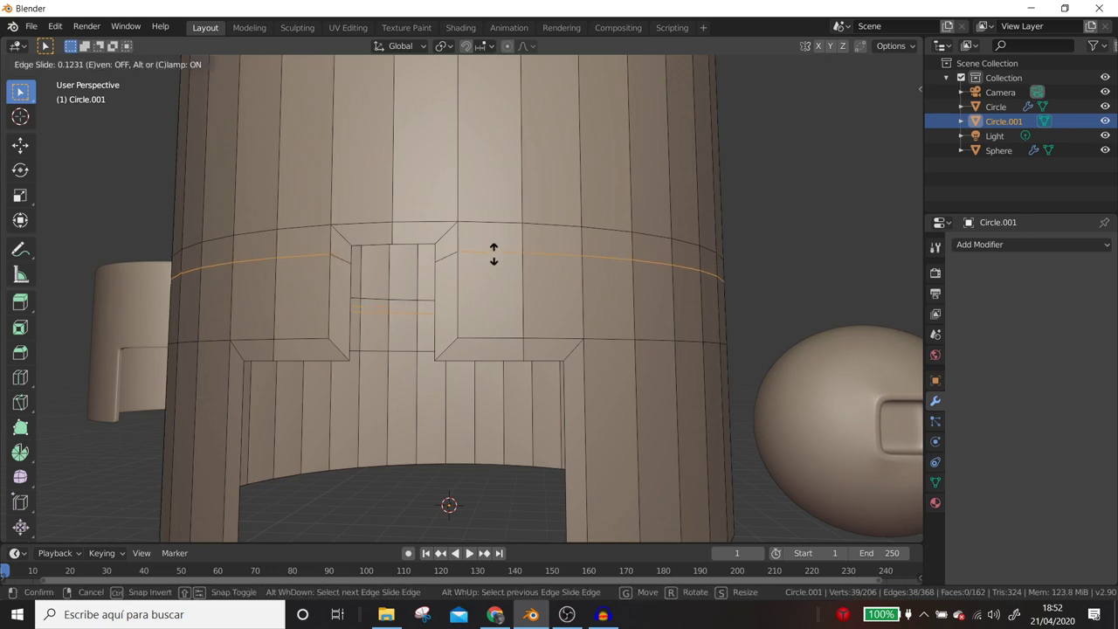
click(498, 259)
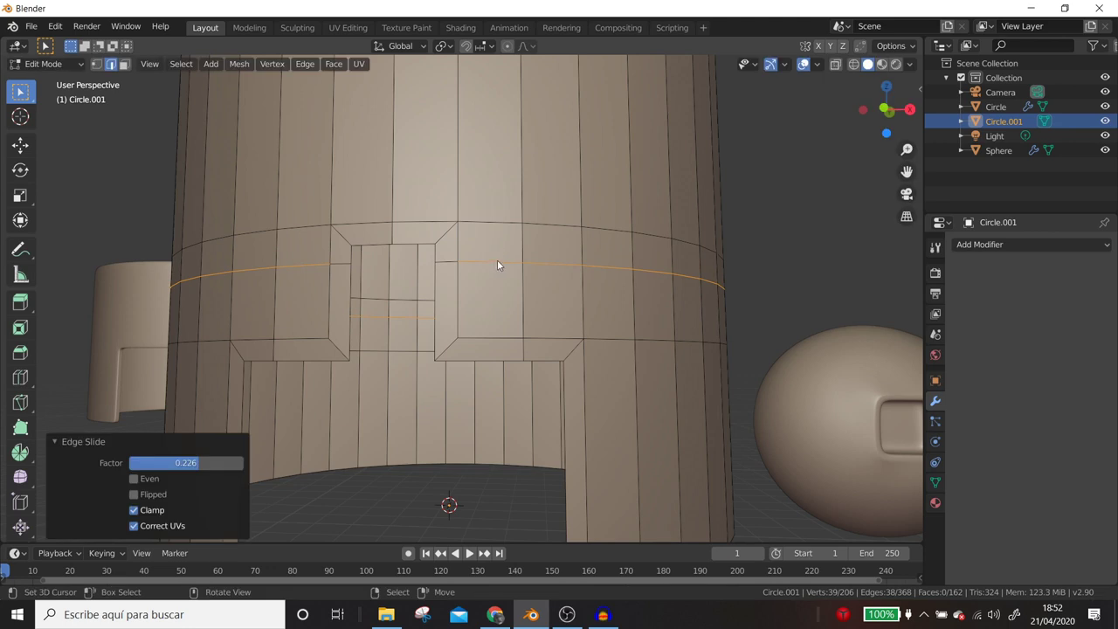
Cut another loop tight against the band's top edge and return to Object Mode.
key(ctrl+r)
click(472, 200)
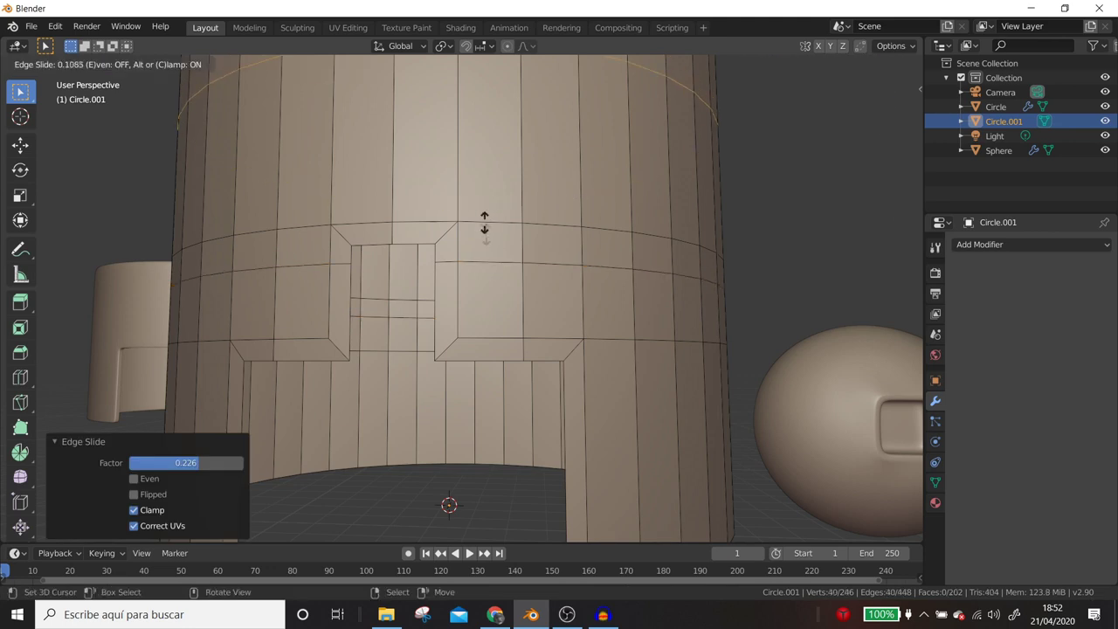
click(528, 394)
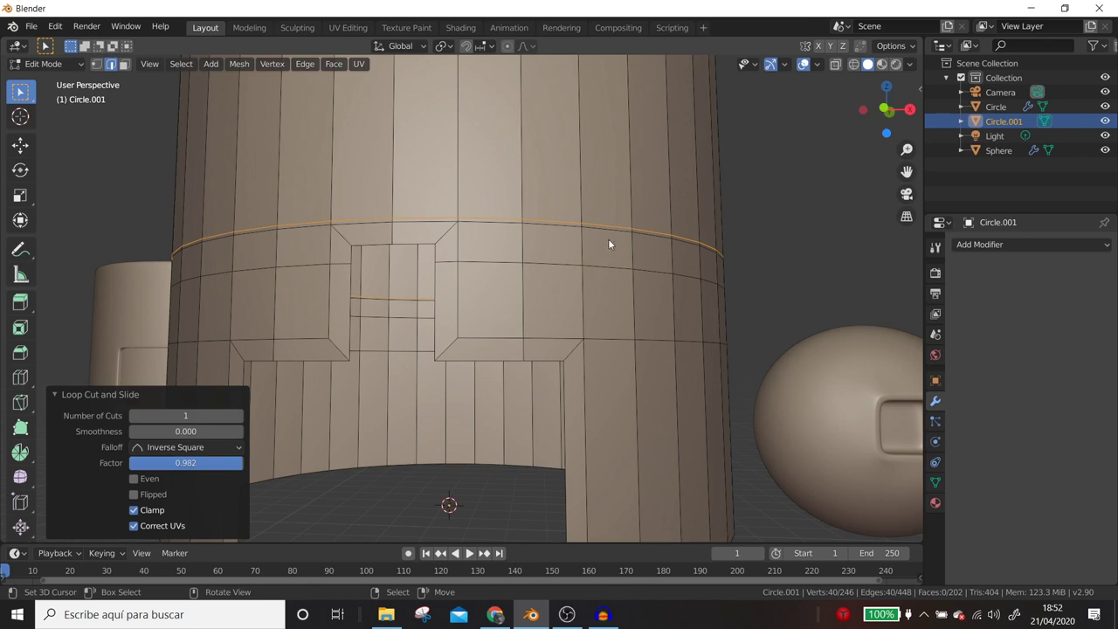
key(Tab)
scroll(603, 247, down, 3)
scroll(559, 253, down, 3)
scroll(507, 262, down, 2)
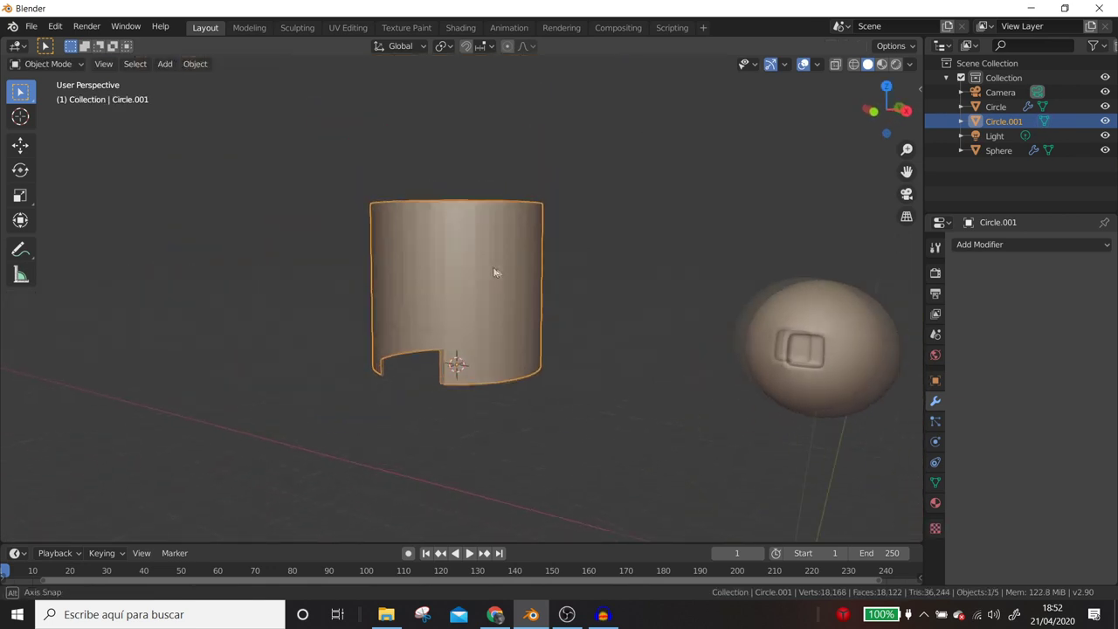
middle_drag(490, 271, 496, 272)
scroll(496, 275, up, 2)
Shade Circle.001 smooth and add a Subdivision Surface modifier at viewport level 2.
right_click(496, 279)
click(496, 279)
click(983, 245)
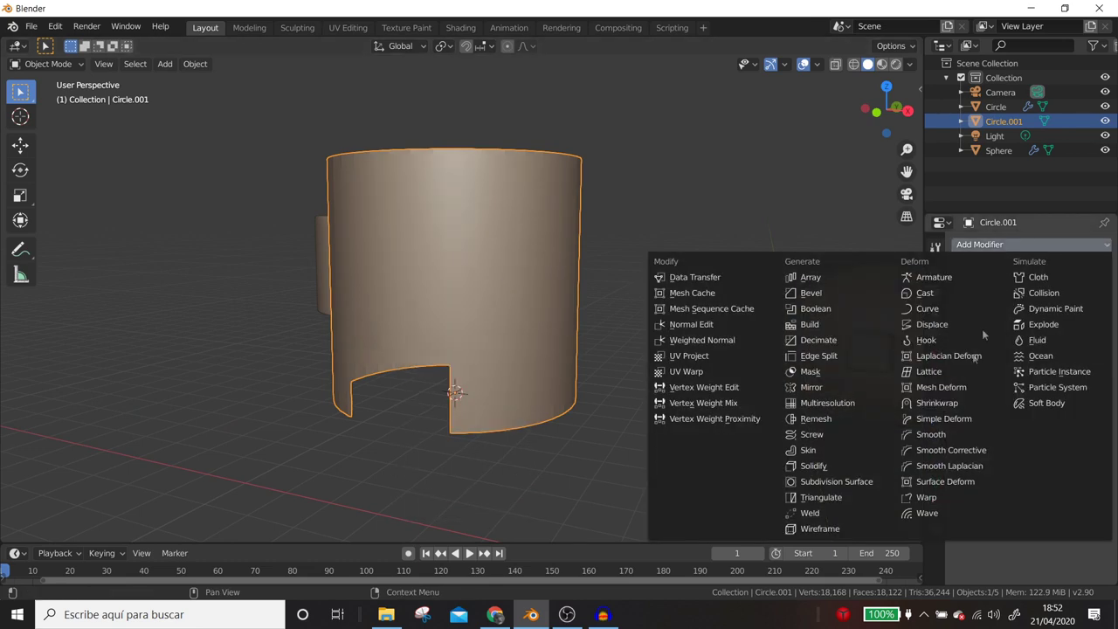
click(821, 481)
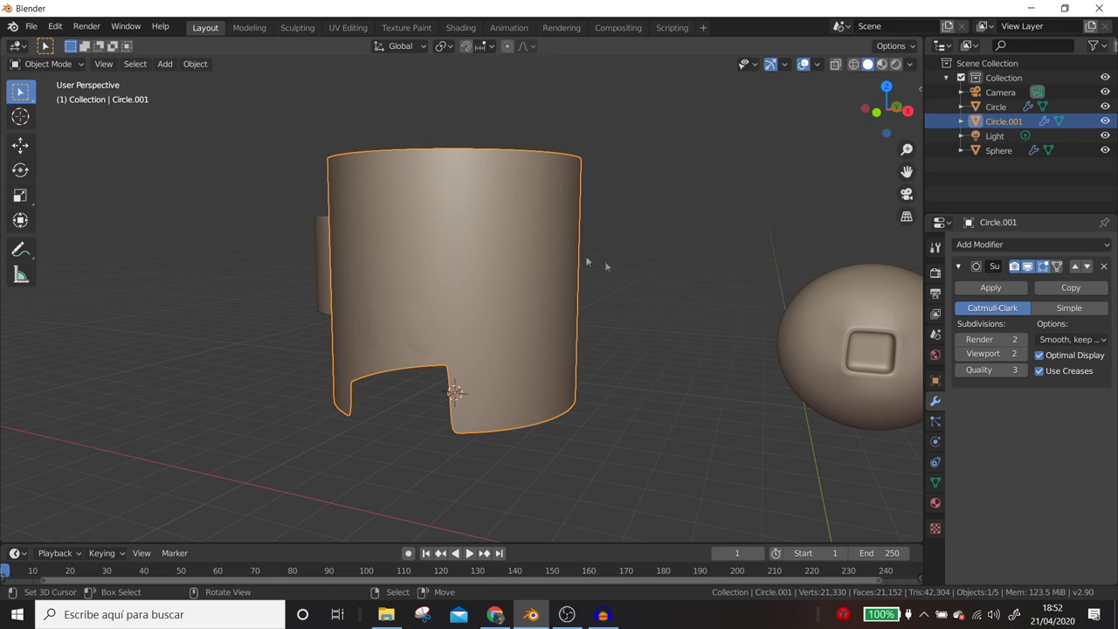
scroll(569, 248, up, 3)
mouse_move(573, 287)
middle_down()
mouse_move(590, 269)
mouse_move(573, 287)
mouse_move(611, 279)
middle_up()
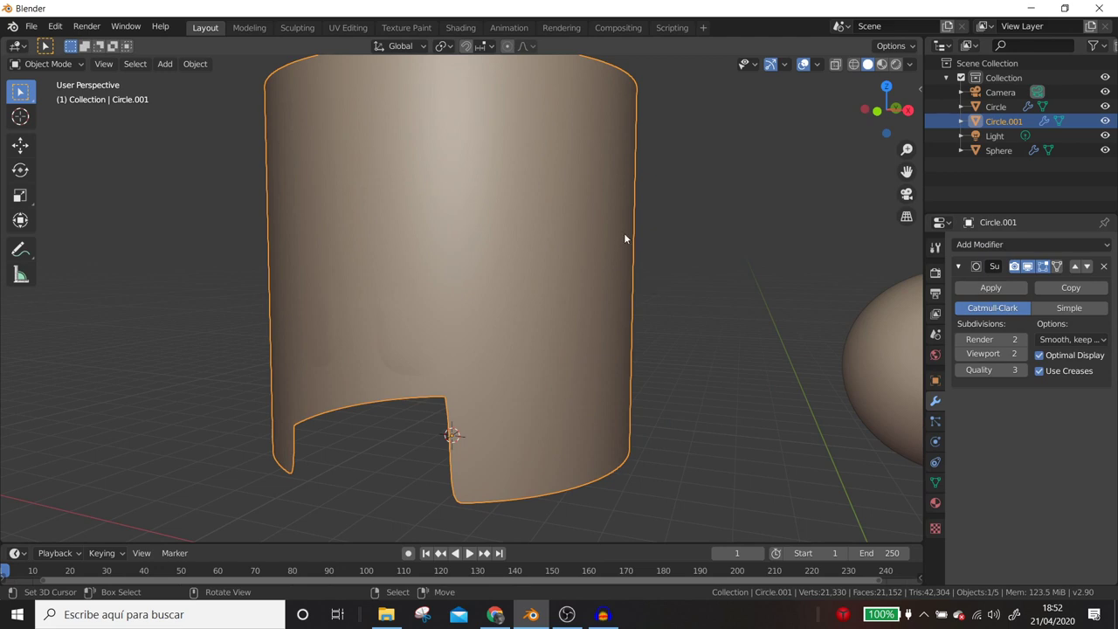
mouse_move(624, 232)
middle_down()
mouse_move(585, 270)
mouse_move(548, 275)
middle_up()
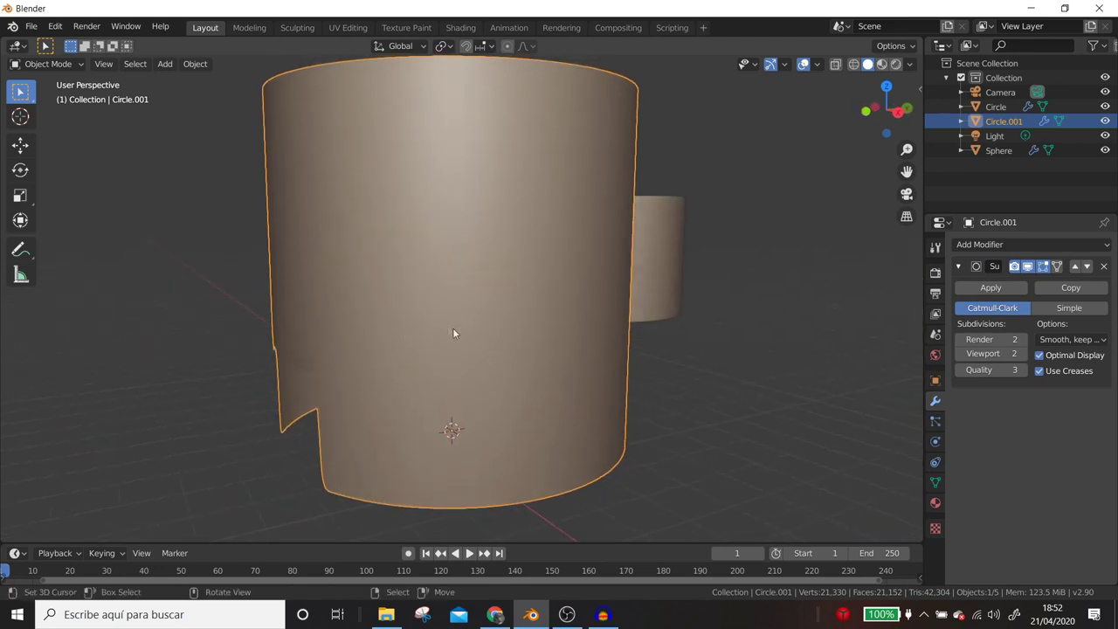
In Edit Mode, add a new edge loop around the middle of the cylinder's band.
key(Tab)
scroll(460, 307, up, 2)
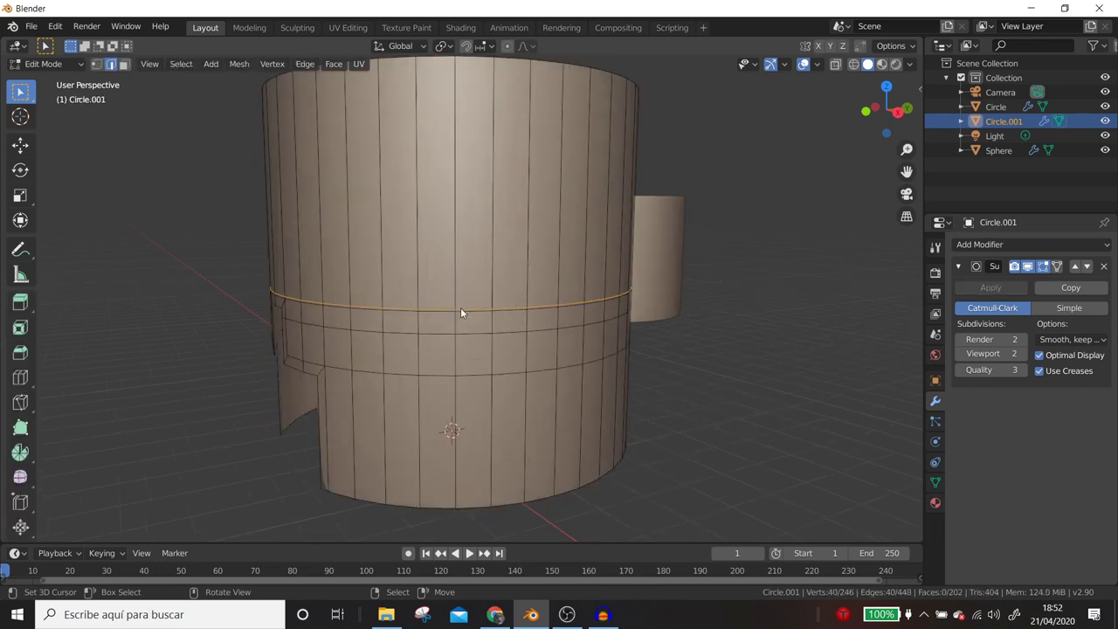
scroll(461, 307, up, 3)
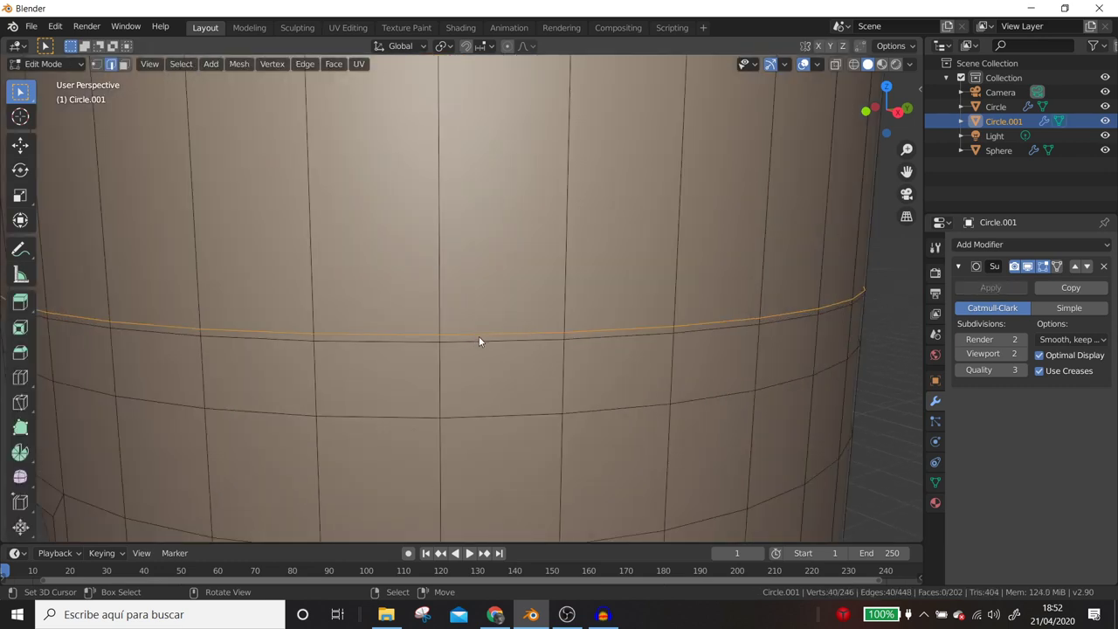
middle_drag(478, 340, 475, 325)
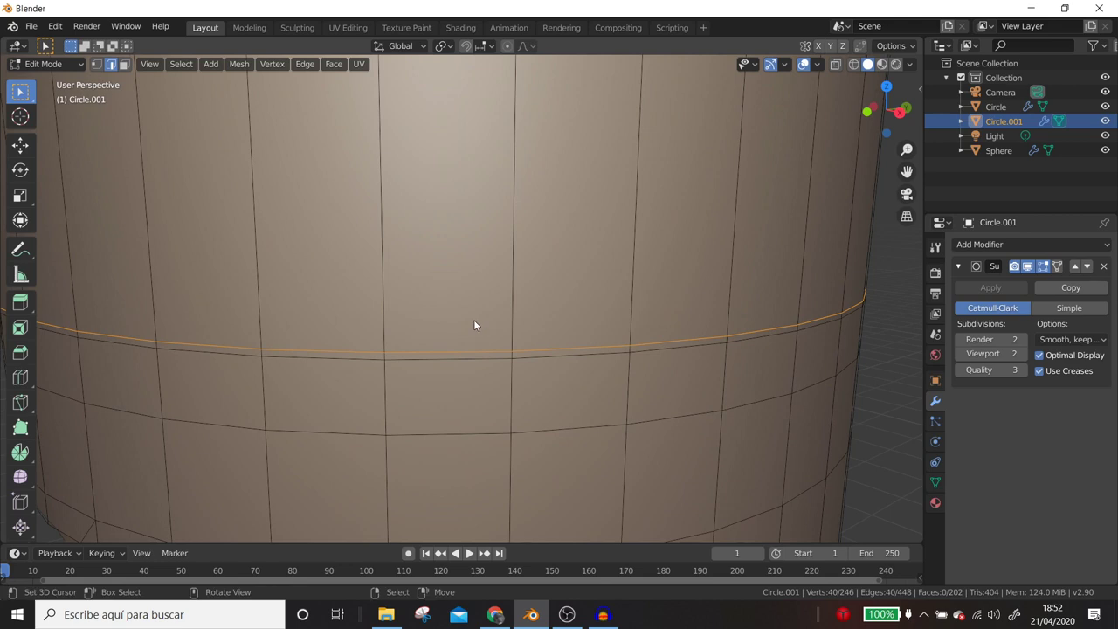
key(ctrl+r)
click(386, 316)
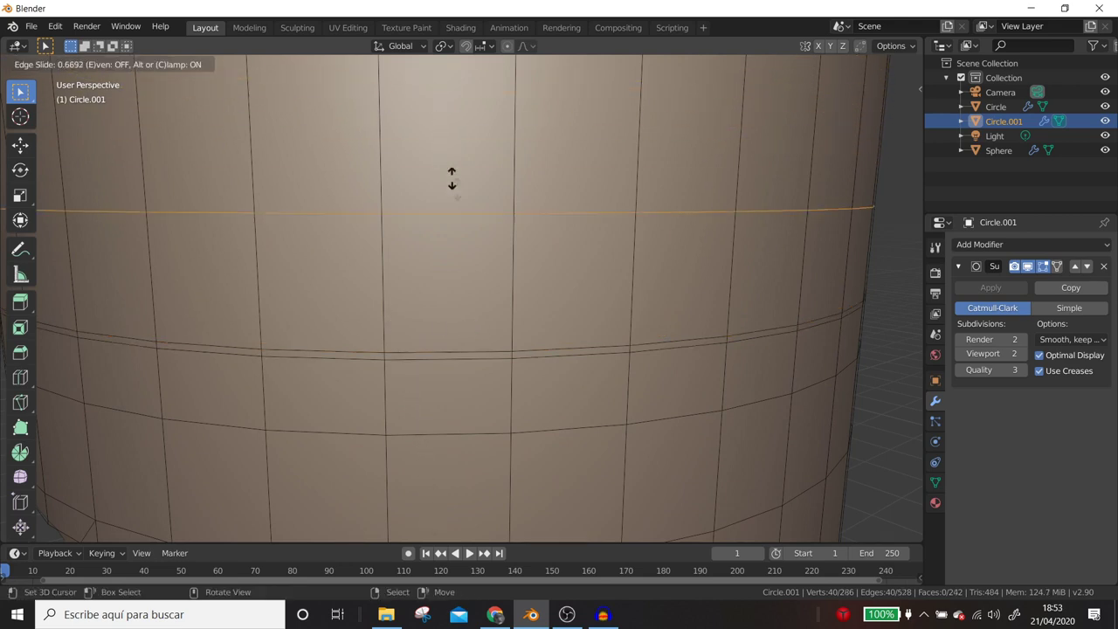
click(450, 341)
Select the new loop, snap the 3D cursor to it, and scale it in to 0.975 for the groove.
click(437, 352)
alt+click(433, 350)
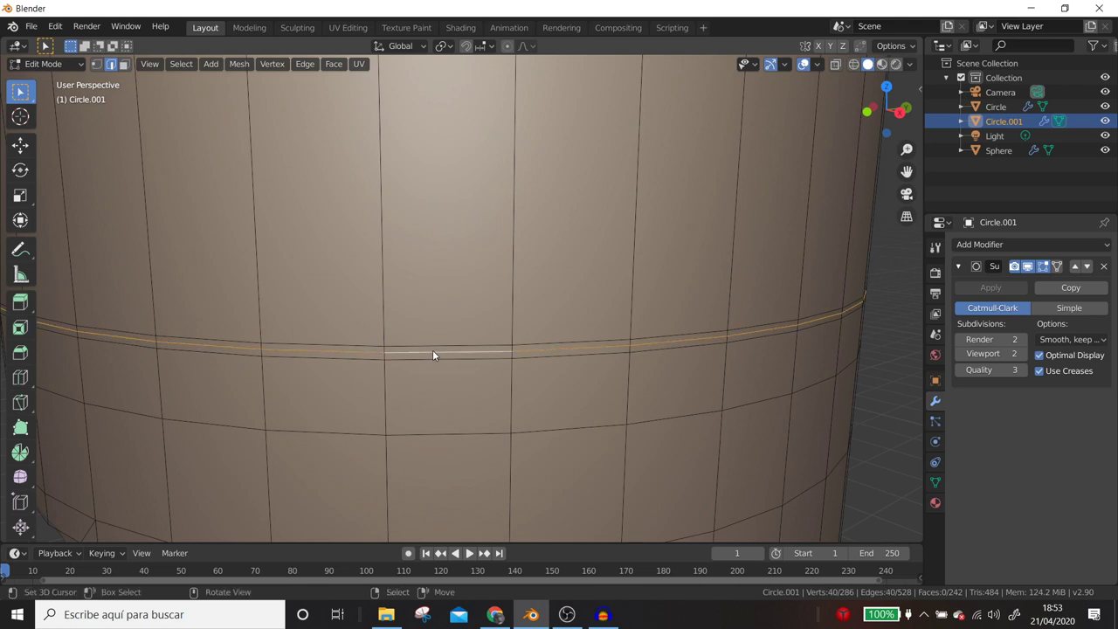
key(shift+s)
click(441, 436)
key(s)
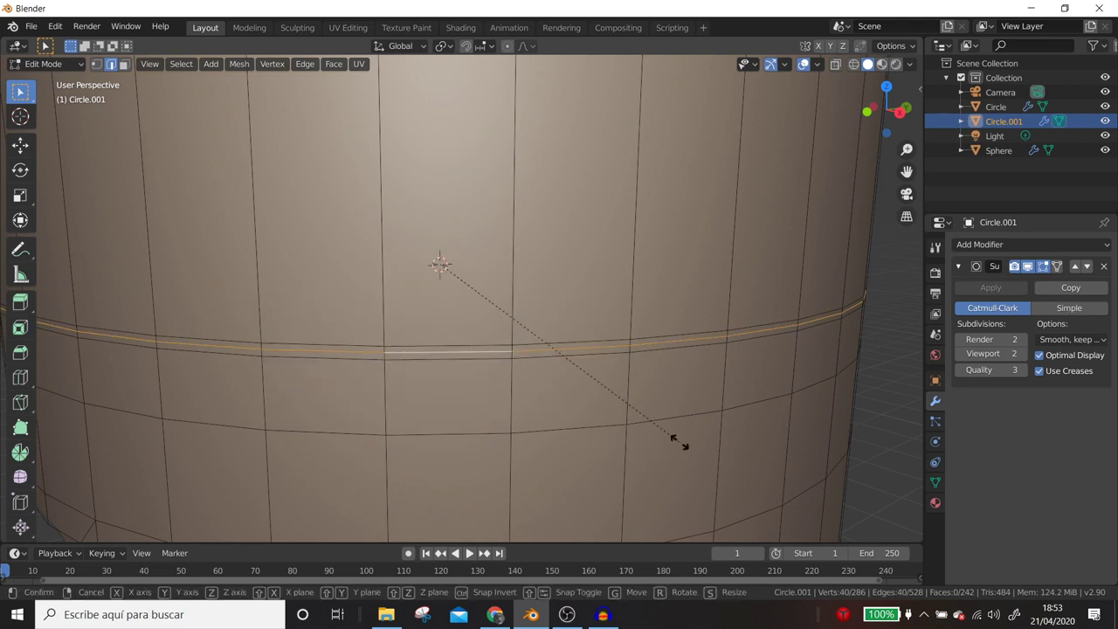
click(670, 440)
scroll(657, 405, down, 3)
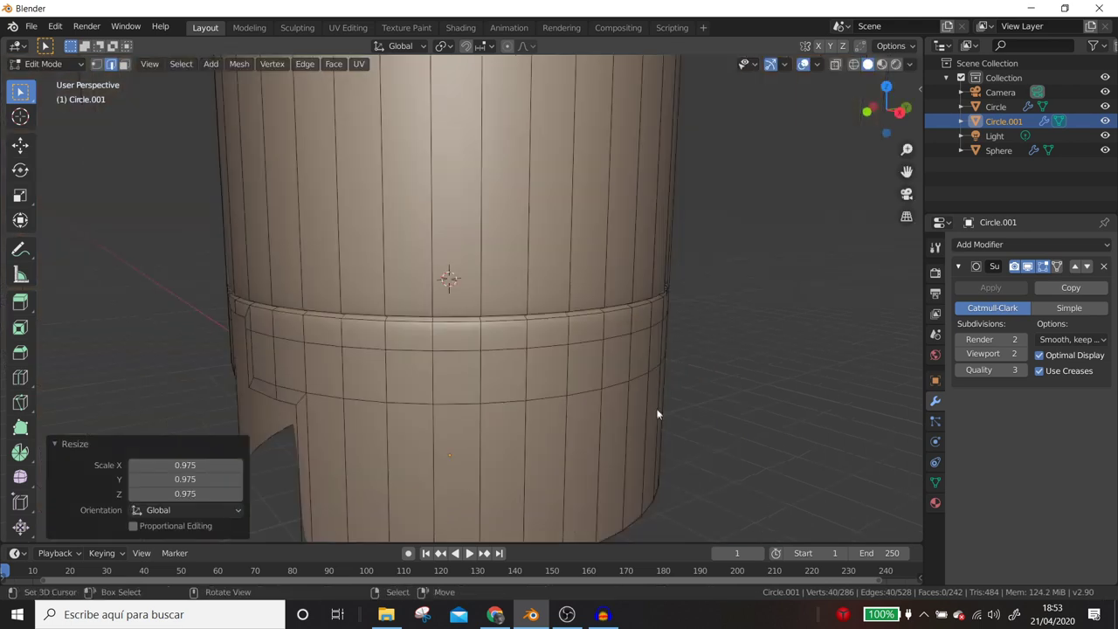
scroll(657, 404, down, 2)
Preview the groove in Object Mode, then add a supporting edge loop beside it.
key(Tab)
mouse_move(634, 368)
middle_down()
mouse_move(739, 352)
mouse_move(586, 346)
mouse_move(632, 356)
mouse_move(546, 271)
middle_up()
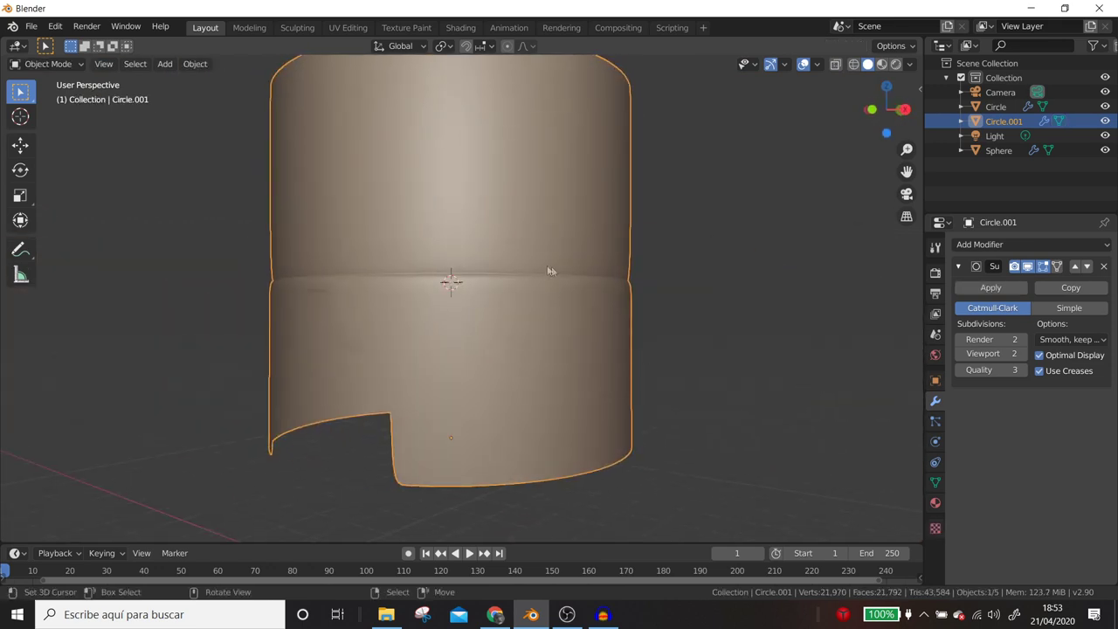
scroll(537, 280, up, 2)
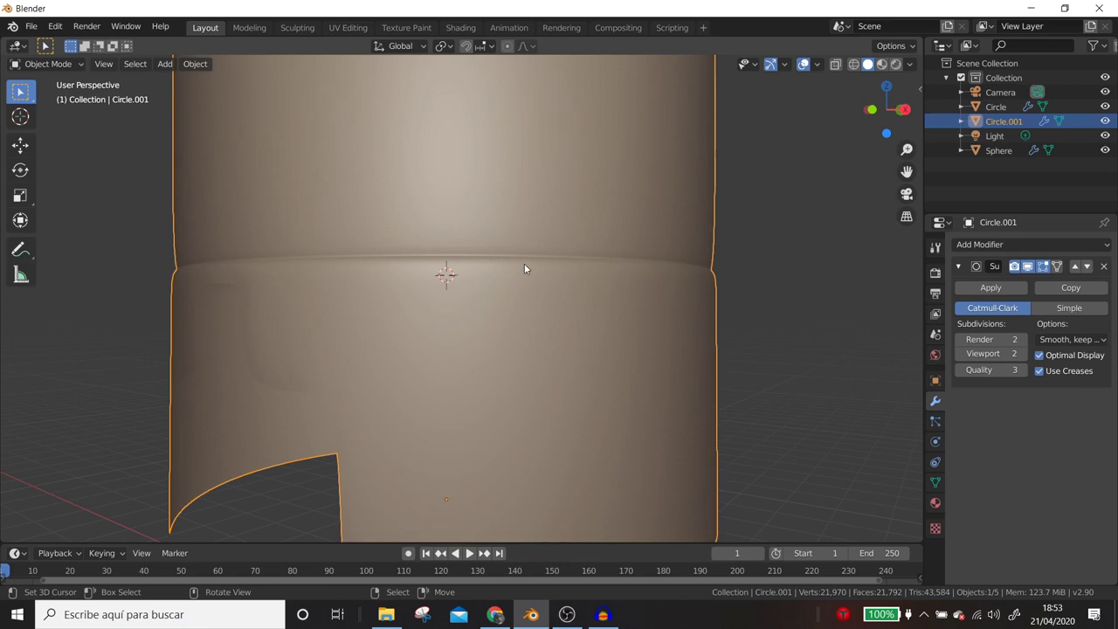
key(Tab)
scroll(525, 269, up, 1)
mouse_move(529, 253)
middle_down()
mouse_move(532, 334)
mouse_move(532, 297)
mouse_move(513, 321)
middle_up()
key(ctrl+r)
click(529, 336)
click(531, 332)
Slide another support loop to factor 0.583 against the groove's lower edge, then deselect the cylinder.
middle_drag(531, 333, 512, 364)
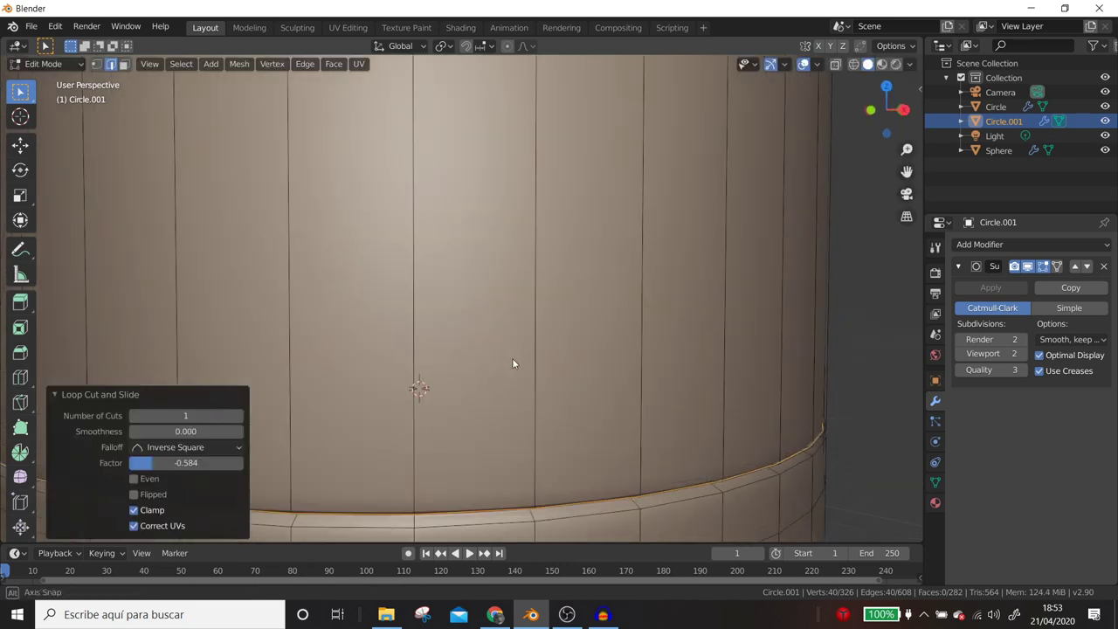
key(g)
key(g)
click(418, 524)
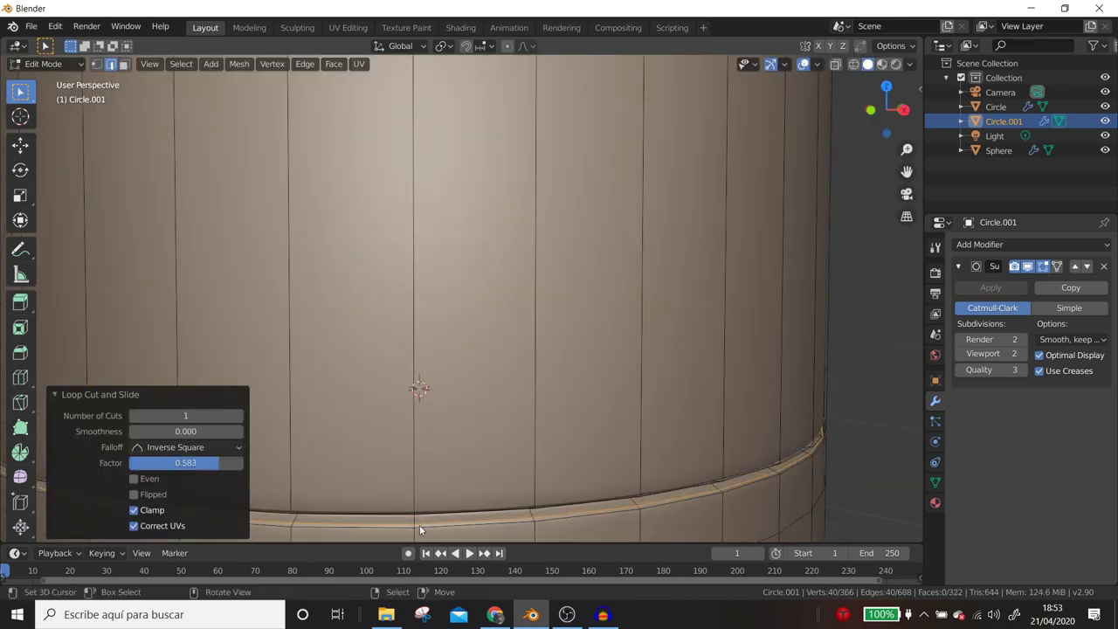
scroll(420, 524, down, 5)
key(Tab)
mouse_move(479, 358)
middle_down()
mouse_move(518, 334)
mouse_move(578, 376)
mouse_move(524, 373)
middle_up()
click(708, 313)
scroll(611, 332, down, 3)
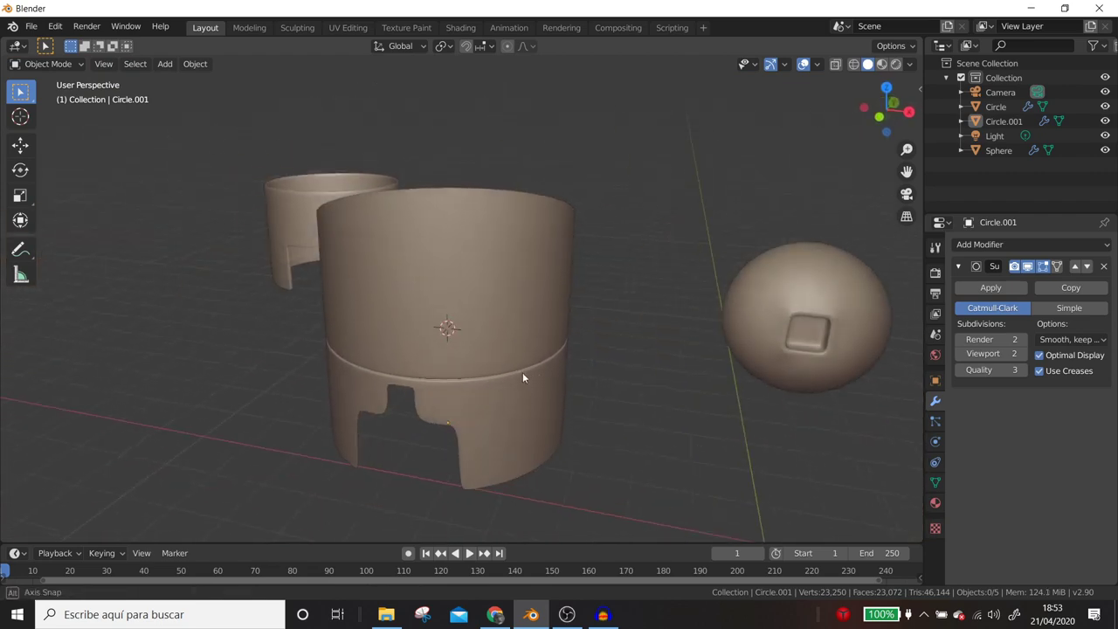
Cut a horizontal edge loop around the doorway cylinder just above the doorway.
mouse_move(374, 379)
middle_down()
mouse_move(422, 355)
mouse_move(282, 356)
mouse_move(485, 355)
middle_up()
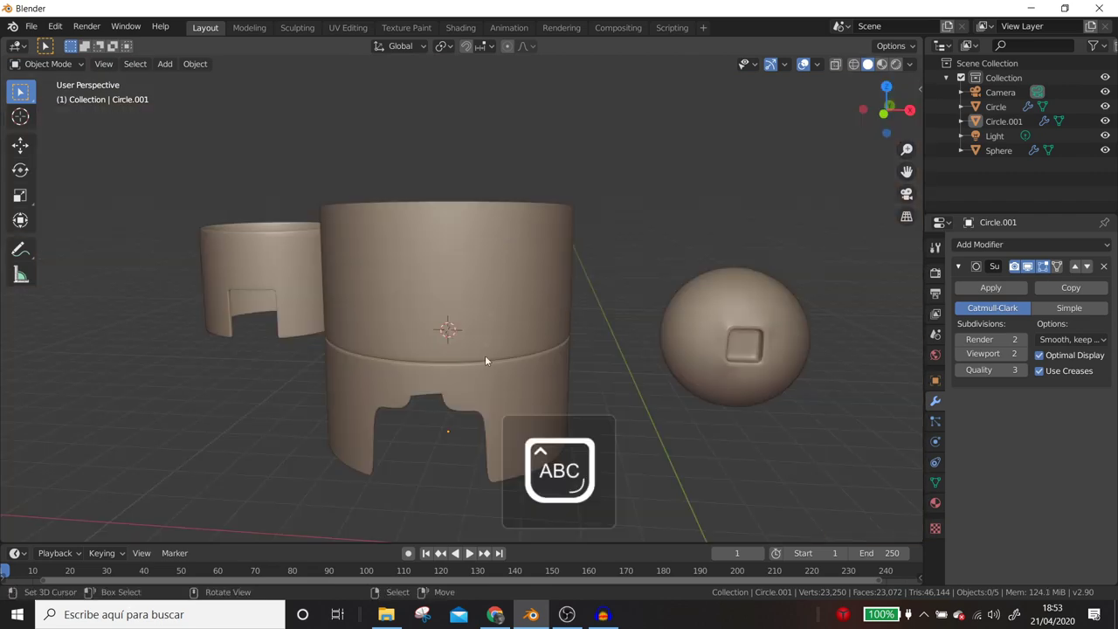
key(Tab)
scroll(531, 407, up, 2)
scroll(531, 407, up, 3)
middle_drag(559, 330, 480, 225)
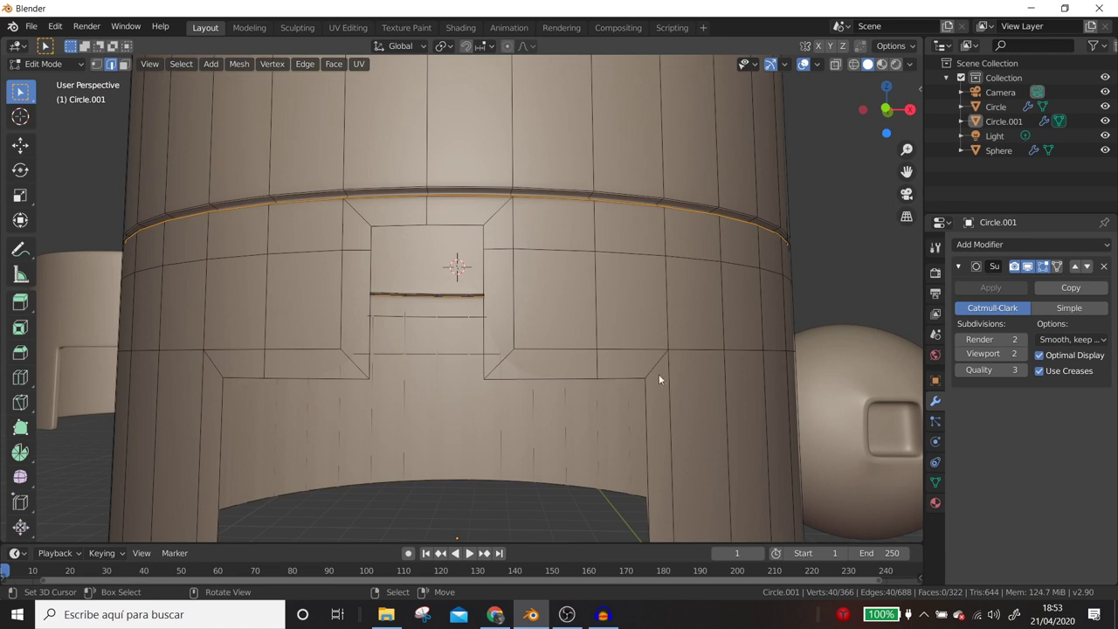
scroll(384, 271, down, 4)
middle_drag(450, 337, 508, 330)
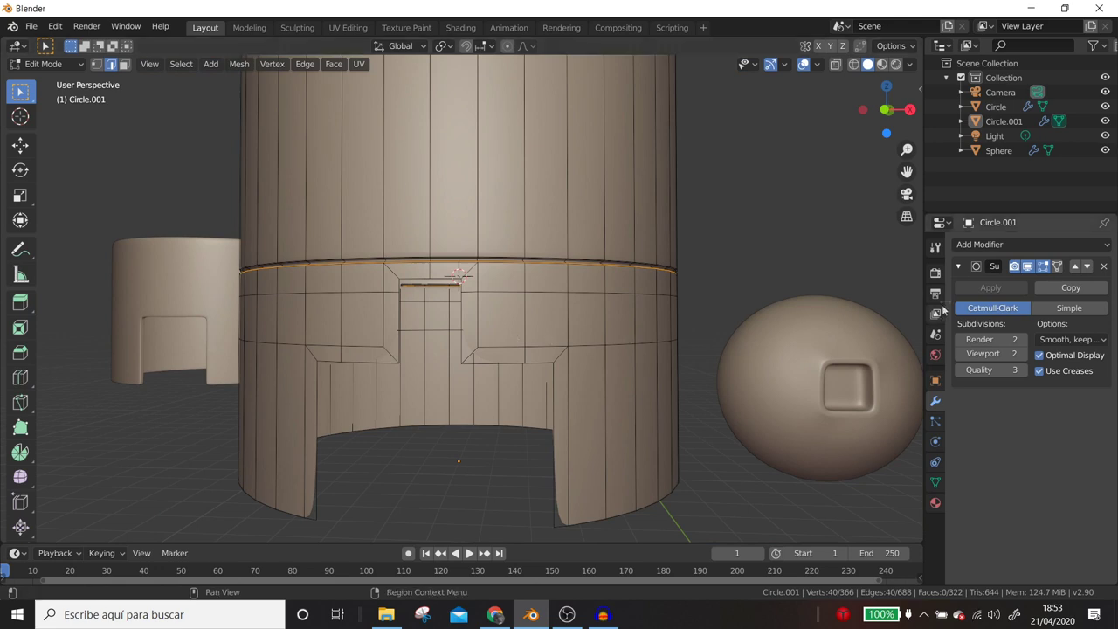
key(ctrl+r)
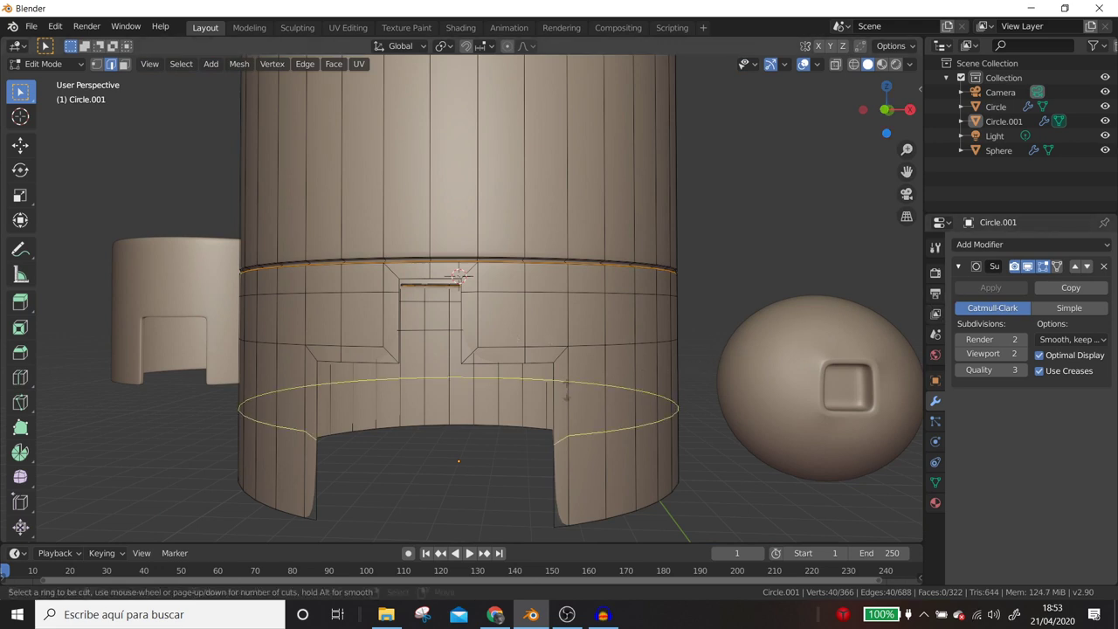
click(566, 389)
click(575, 339)
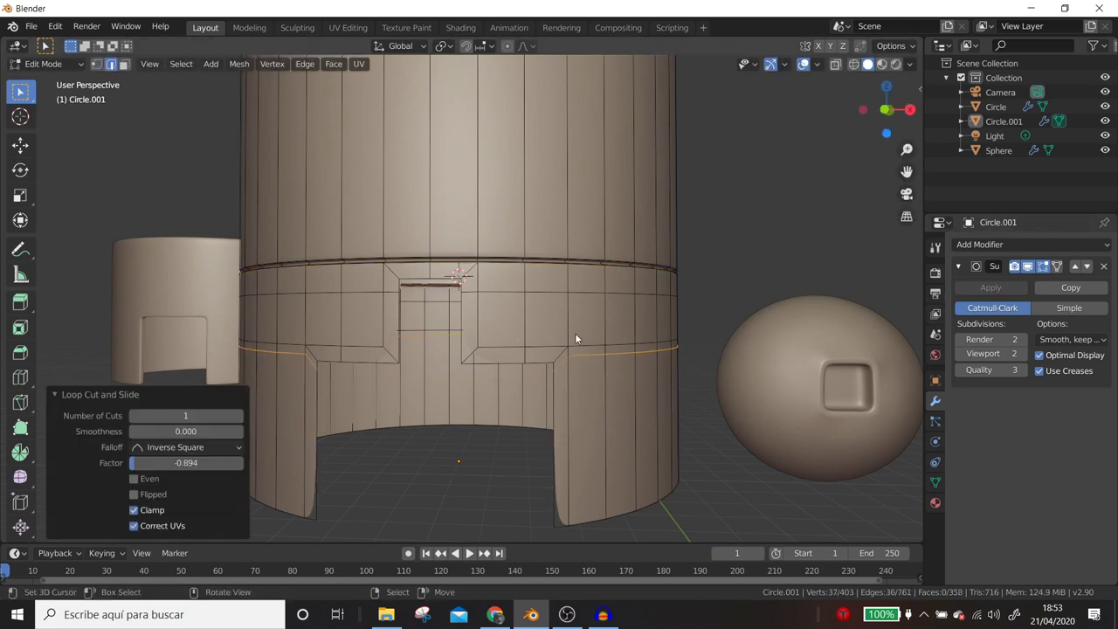
Deselect the diagonal edge, edge-slide the remaining selected edges into place, and return to Object Mode.
scroll(575, 349, up, 2)
scroll(574, 357, up, 2)
scroll(637, 352, up, 1)
shift+click(637, 354)
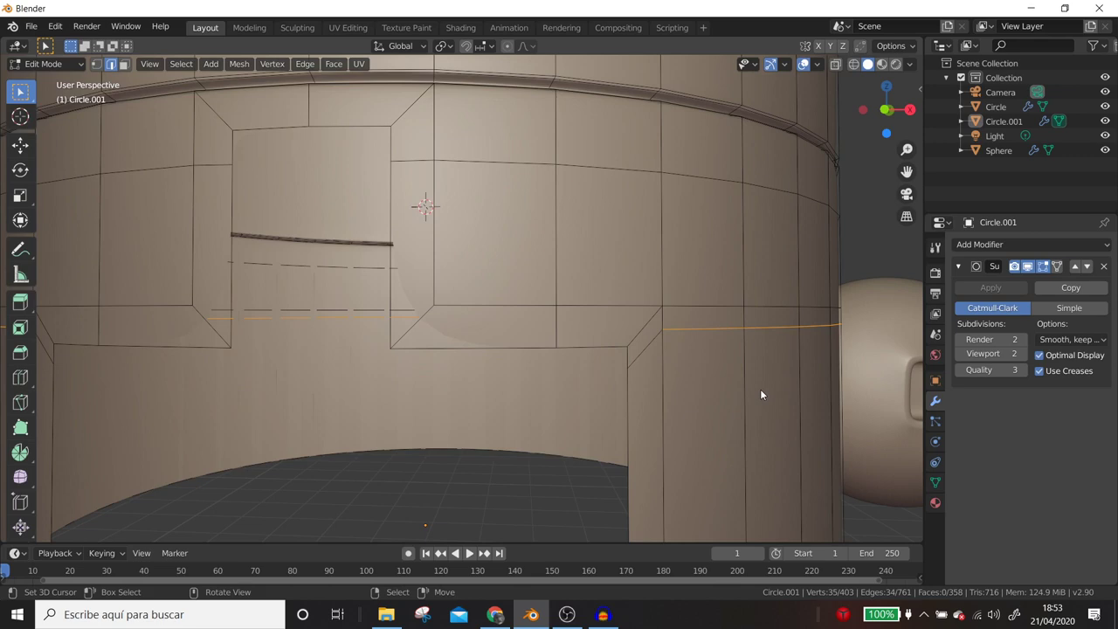
key(g)
key(g)
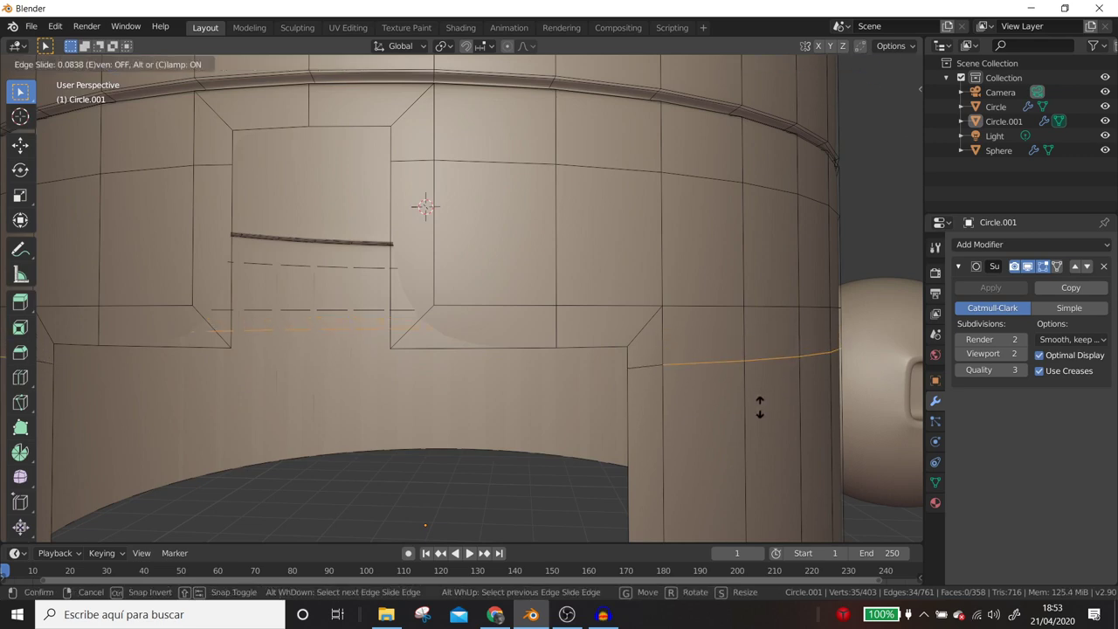
click(759, 408)
scroll(746, 413, down, 3)
scroll(633, 397, down, 1)
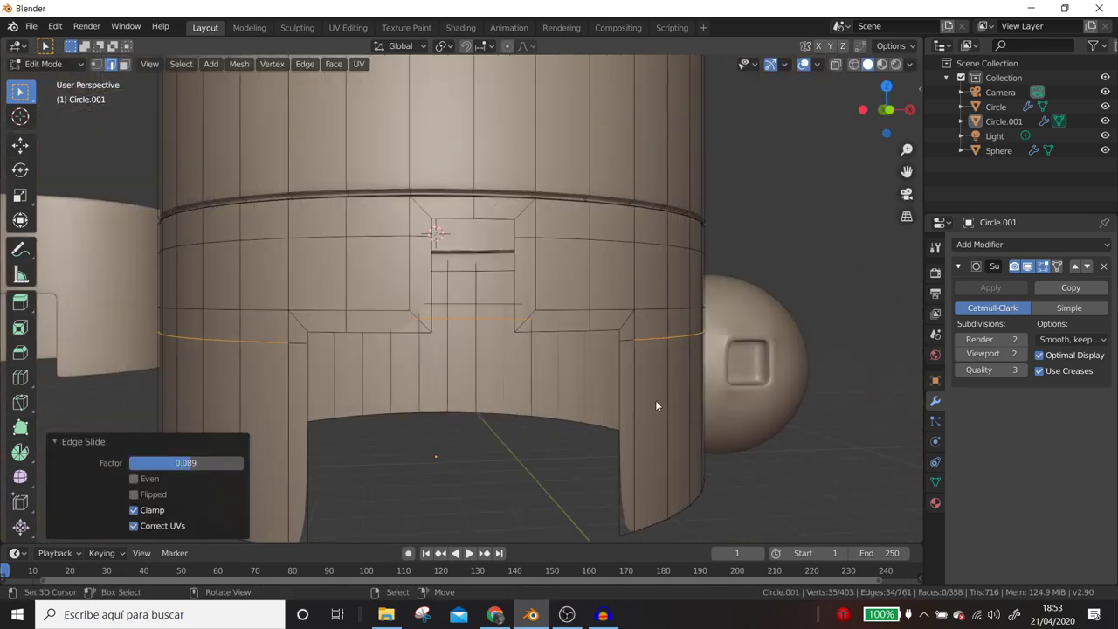
scroll(655, 400, down, 1)
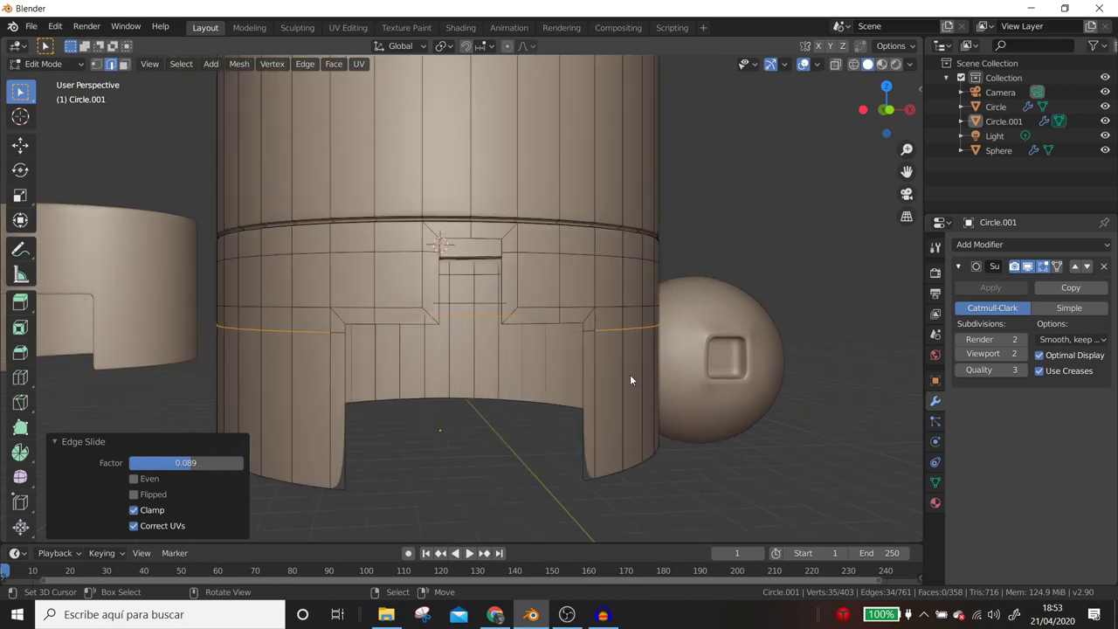
key(Tab)
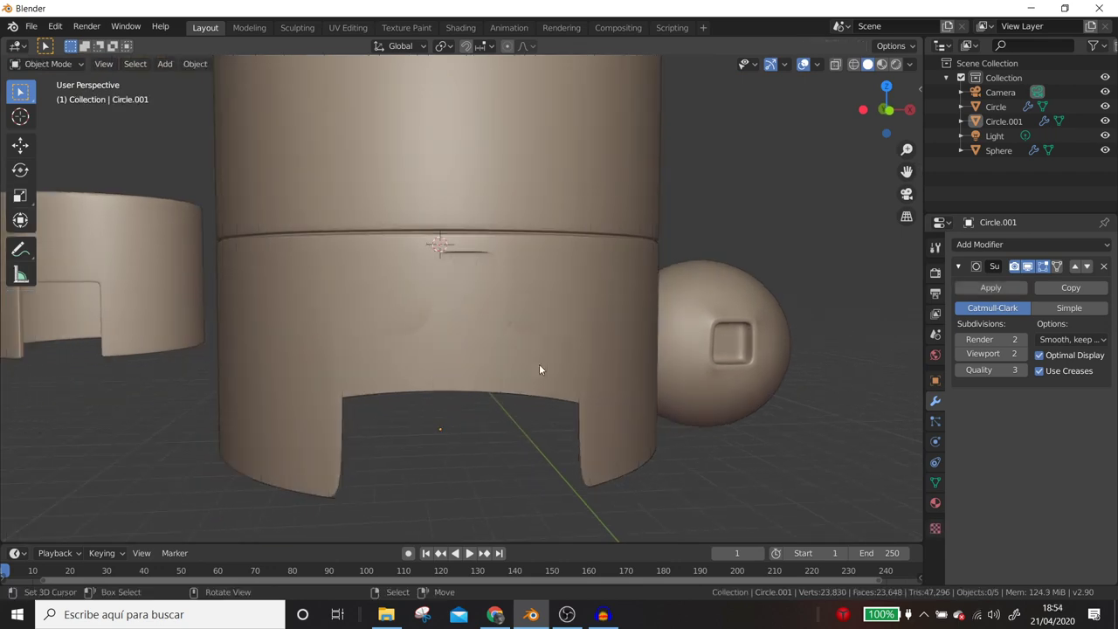
key(KP_Decimal)
click(910, 63)
Switch the viewport shading to the red MatCap.
click(884, 166)
click(688, 262)
mouse_move(688, 263)
middle_down()
mouse_move(535, 279)
mouse_move(599, 273)
mouse_move(597, 295)
mouse_move(495, 288)
mouse_move(611, 296)
middle_up()
Add a Solidify modifier above Subdivision with 0.09 m thickness and apply it.
click(992, 244)
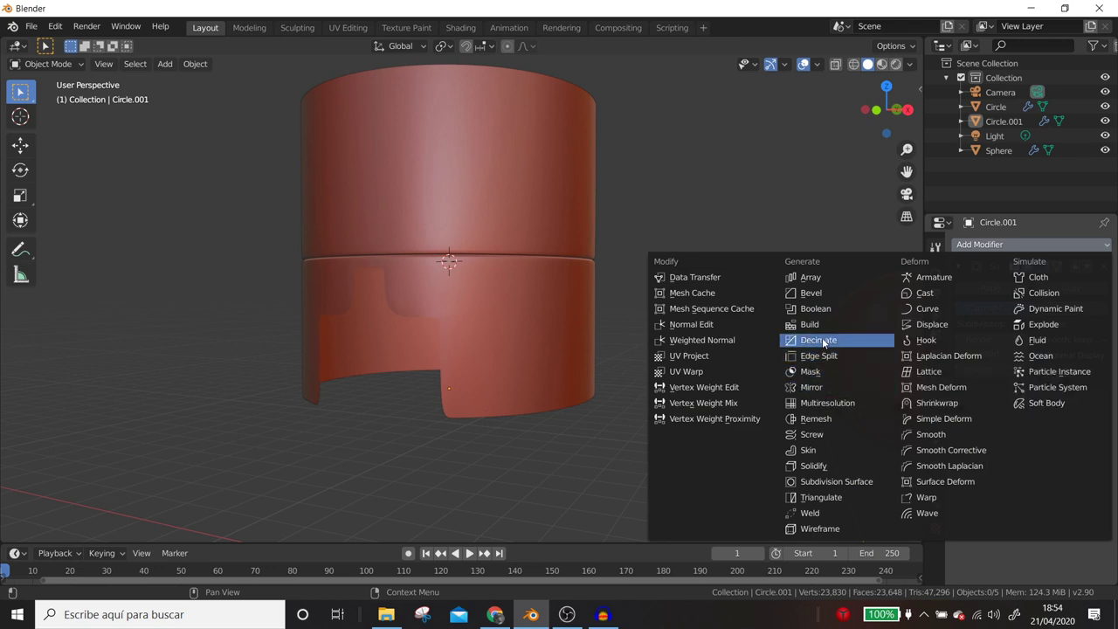
click(824, 463)
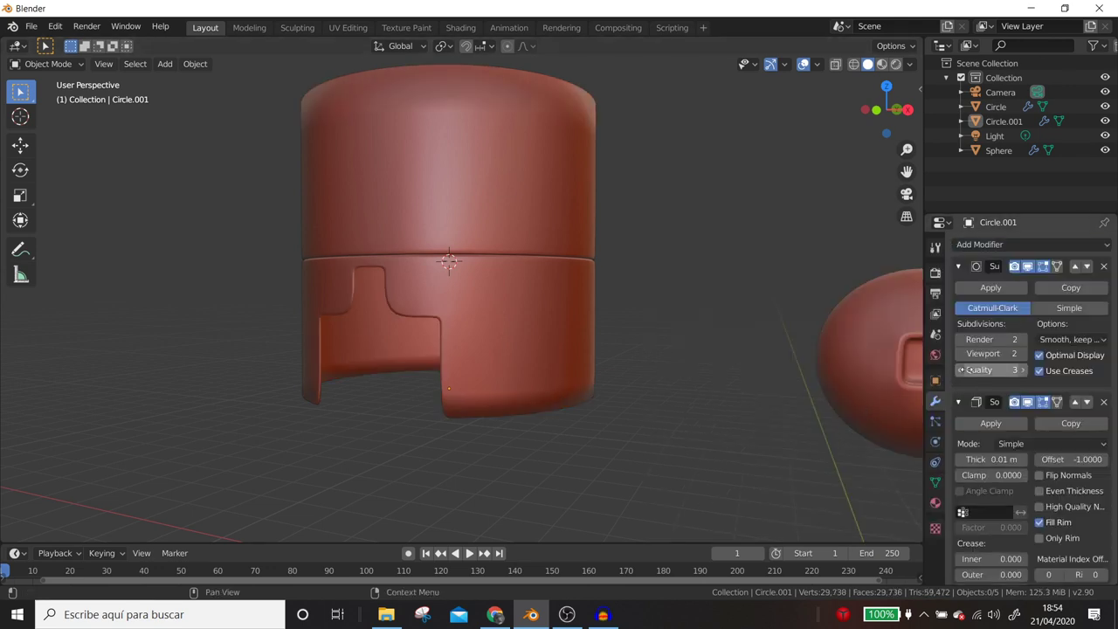
middle_drag(559, 232, 558, 218)
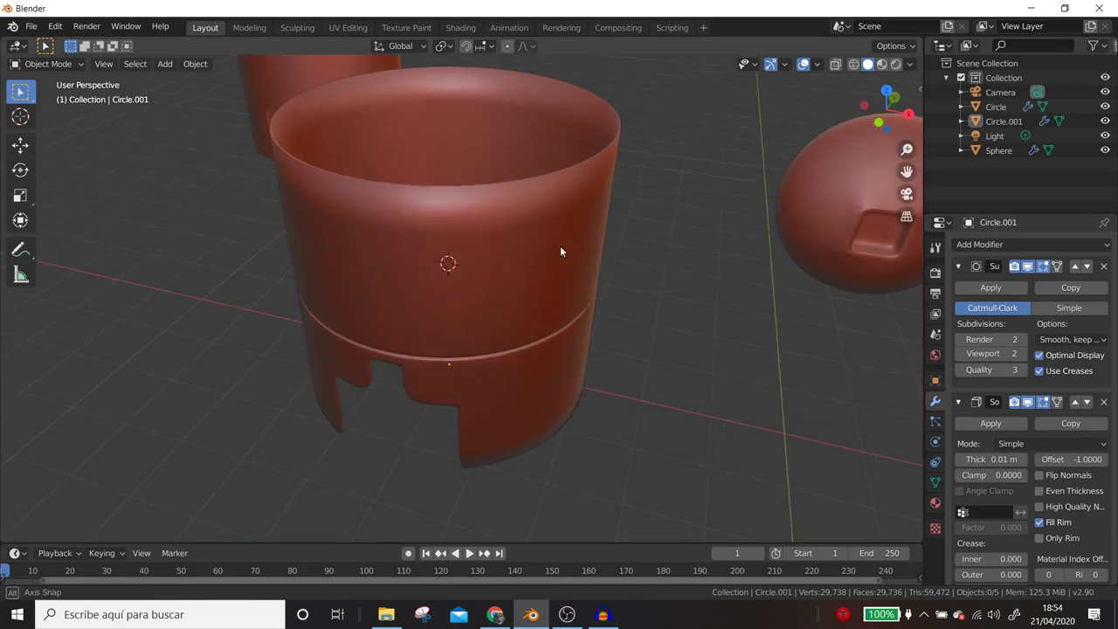
click(1074, 402)
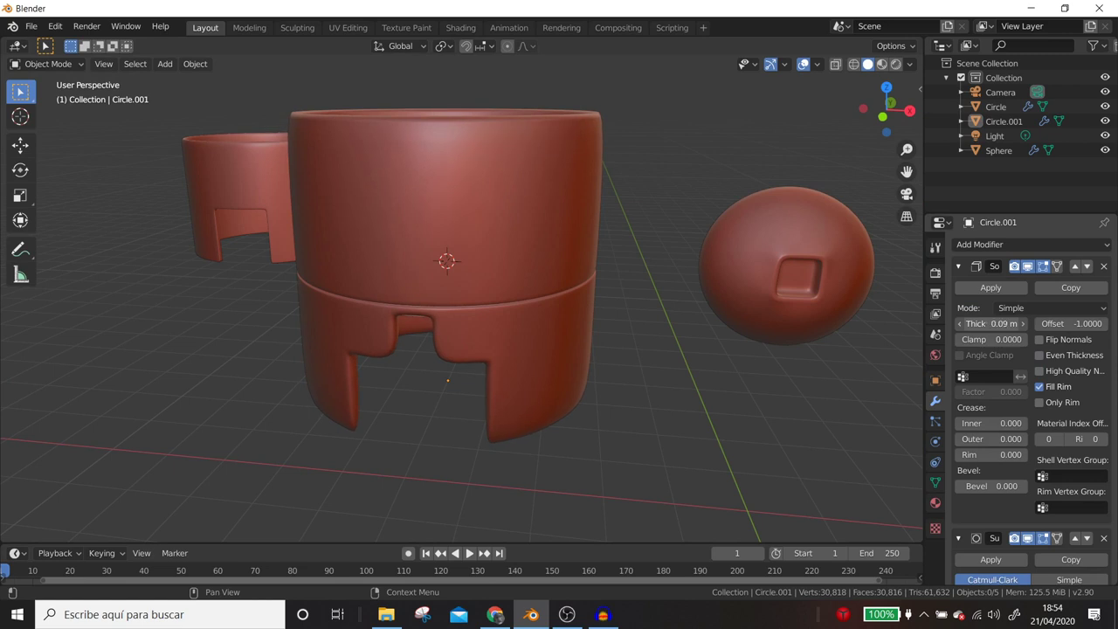
middle_drag(560, 319, 736, 322)
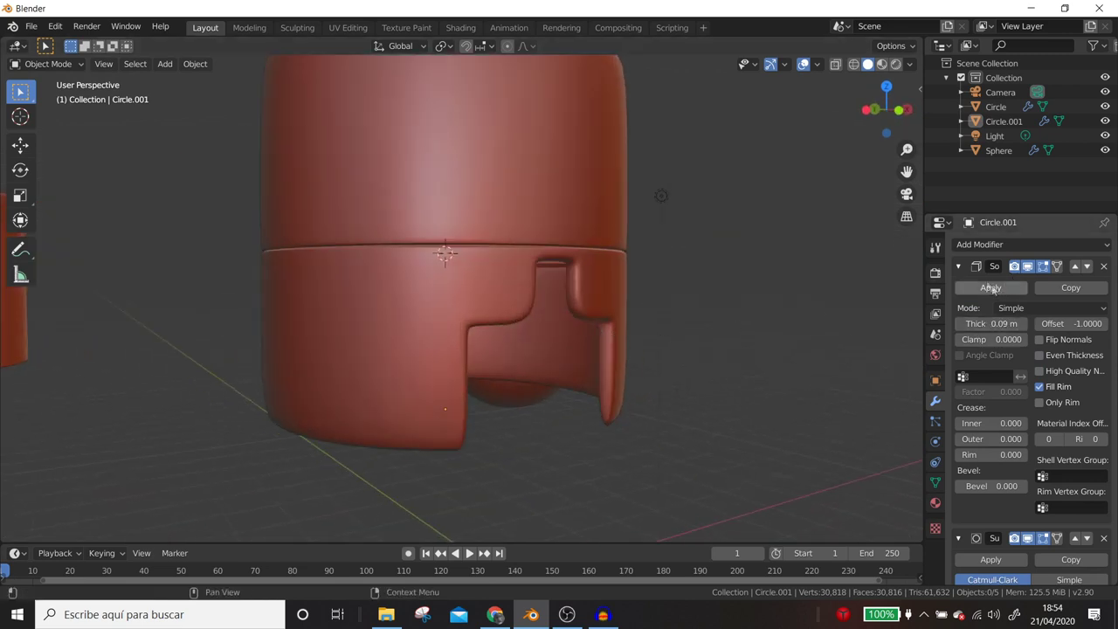
click(991, 288)
key(Tab)
Add two edge loops hugging the cutout and doorway edges, then check them in Object Mode.
key(ctrl+r)
click(604, 428)
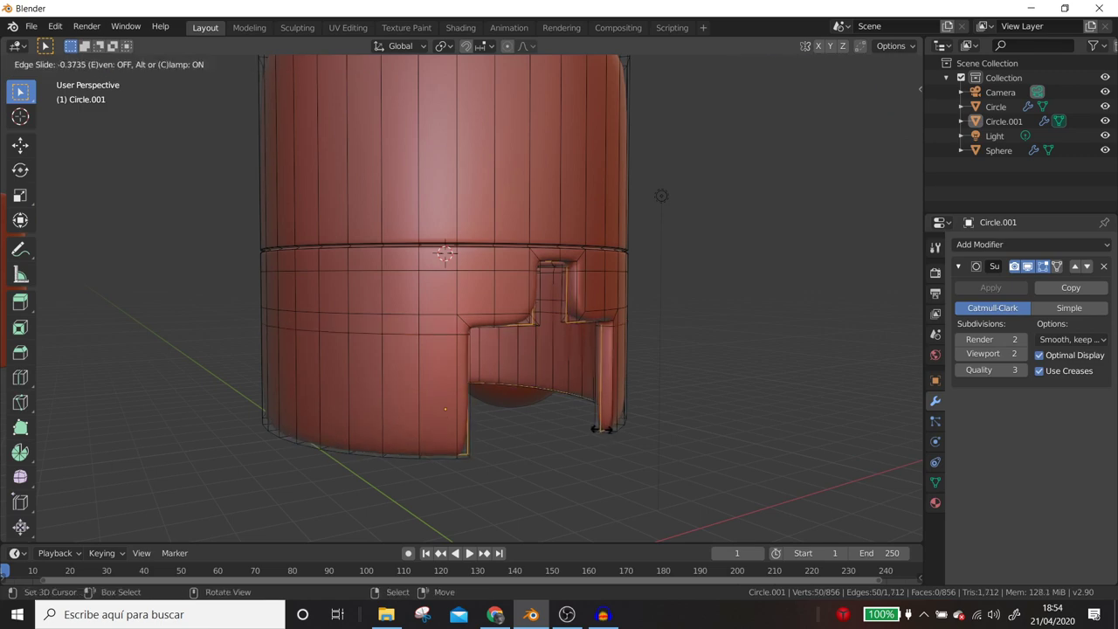
click(600, 429)
key(ctrl+r)
click(604, 428)
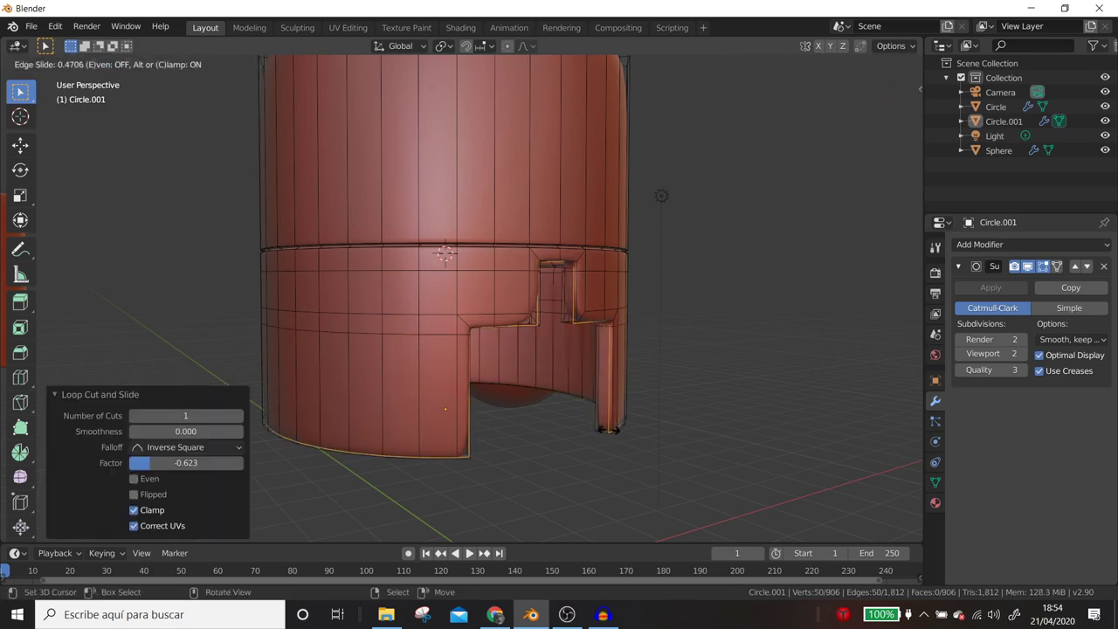
click(610, 434)
scroll(658, 418, down, 3)
key(Tab)
scroll(659, 417, down, 1)
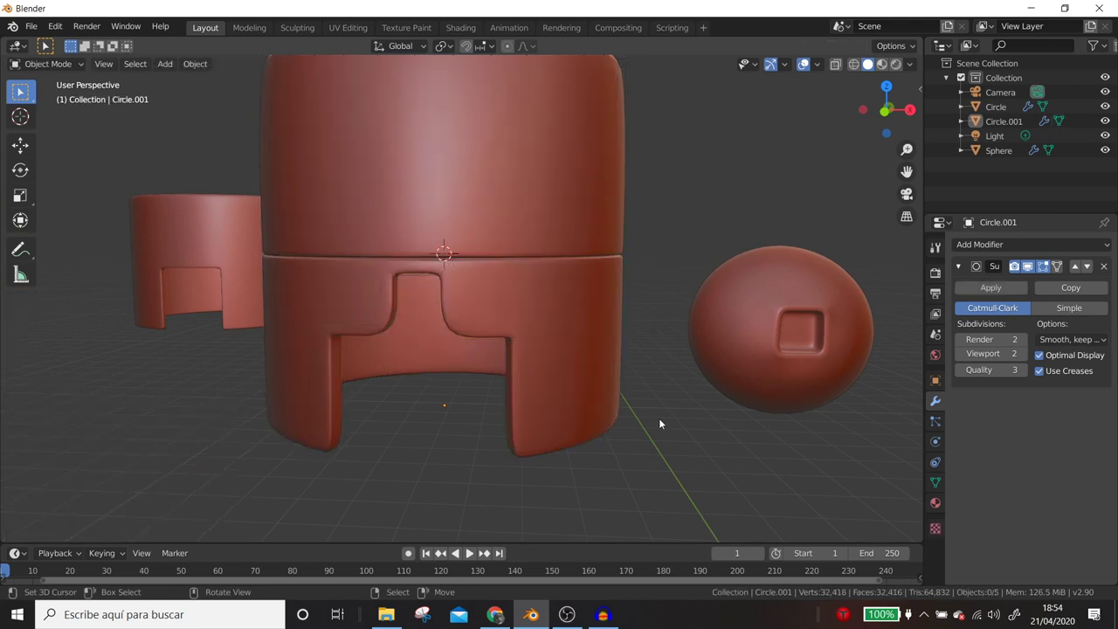
mouse_move(654, 417)
middle_down()
mouse_move(626, 392)
mouse_move(643, 407)
mouse_move(616, 411)
mouse_move(613, 359)
middle_up()
mouse_move(462, 327)
middle_down()
mouse_move(287, 357)
mouse_move(284, 299)
mouse_move(325, 269)
mouse_move(407, 264)
mouse_move(411, 329)
middle_up()
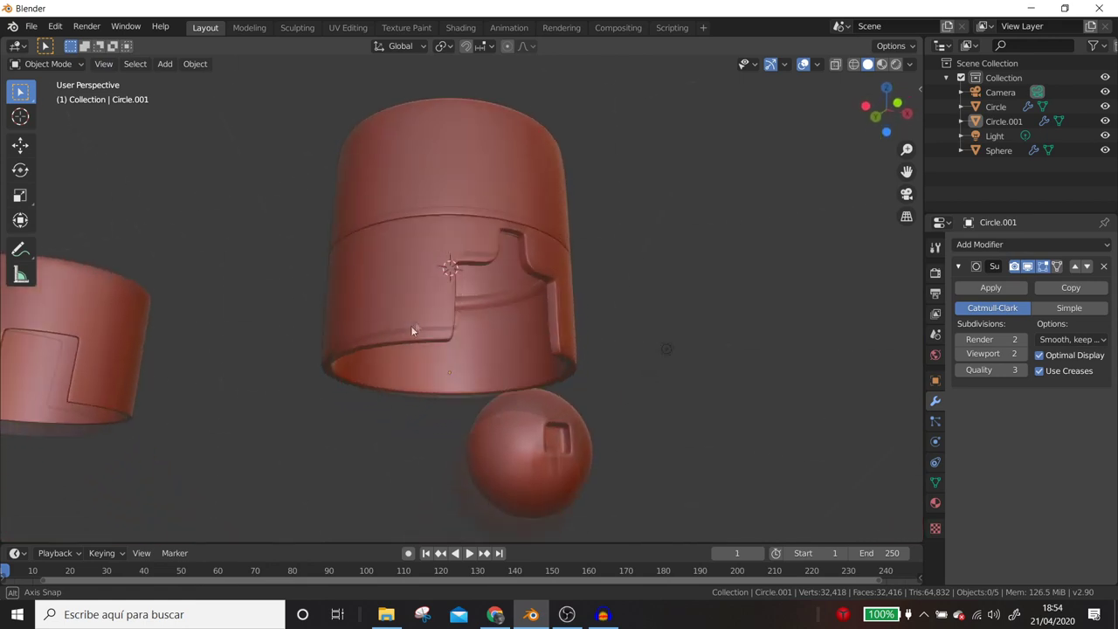
scroll(405, 336, up, 3)
middle_drag(628, 318, 586, 392)
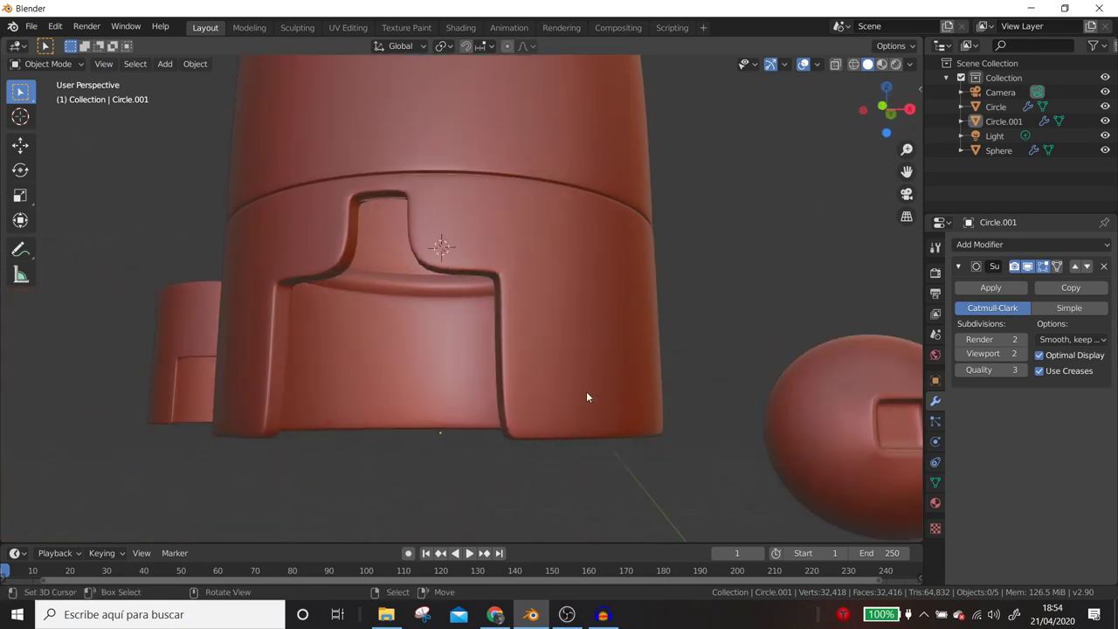
key(Caps_Lock)
Add an edge loop near the cylinder's bottom rim and review the result.
key(Tab)
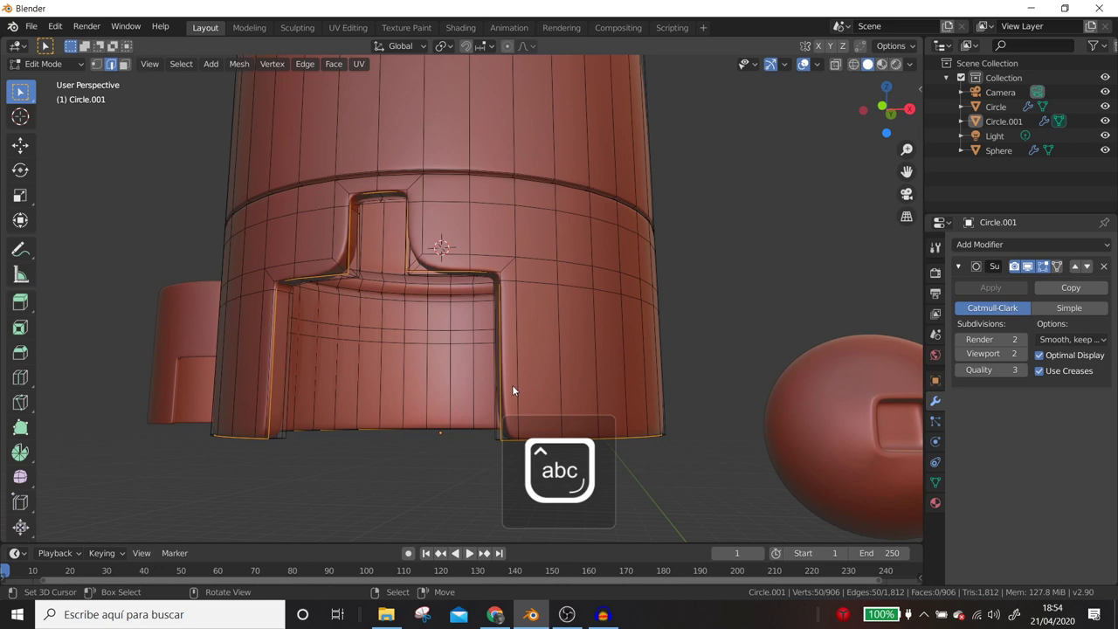
key(ctrl+r)
click(512, 385)
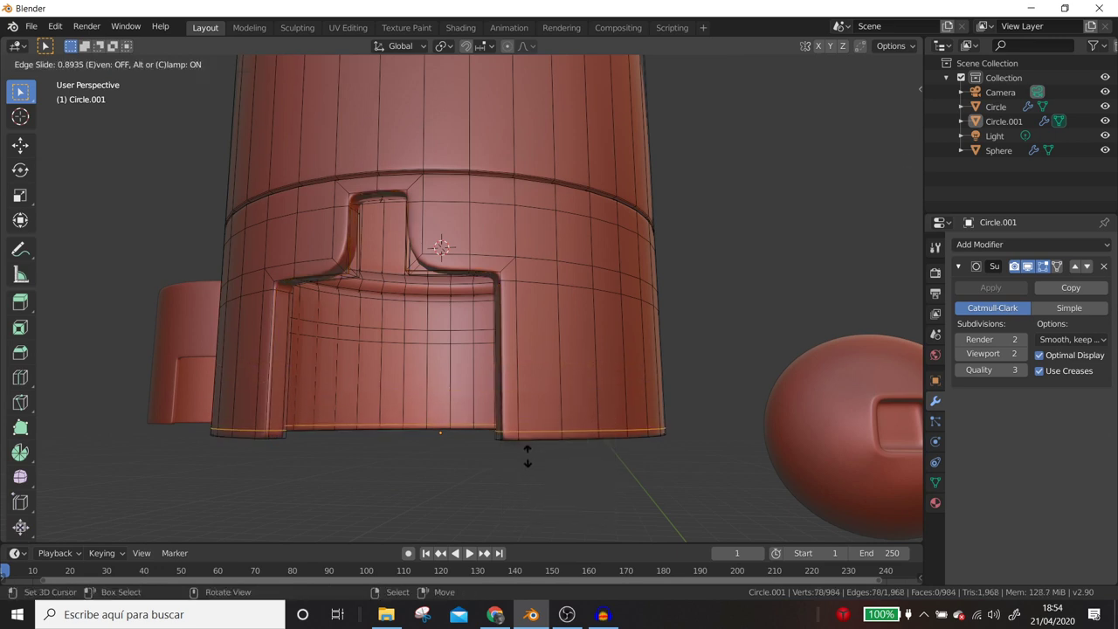
click(527, 454)
key(Tab)
mouse_move(494, 333)
middle_down()
mouse_move(519, 346)
mouse_move(424, 305)
middle_up()
Add a vertical supporting edge loop beside the doorway.
key(Tab)
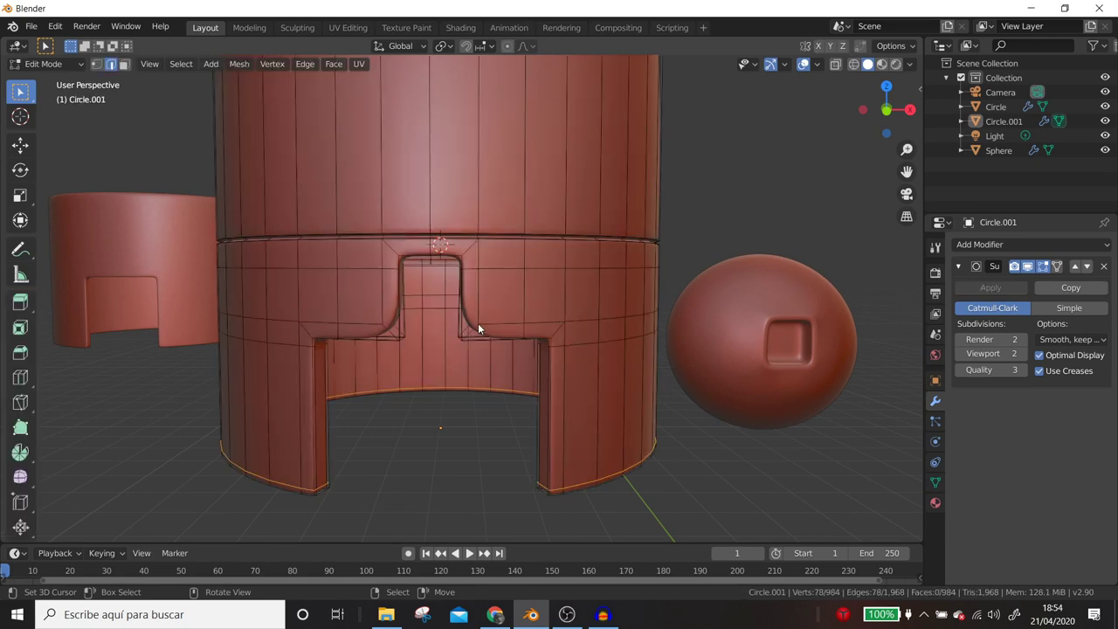
scroll(489, 327, up, 4)
middle_drag(518, 342, 461, 282)
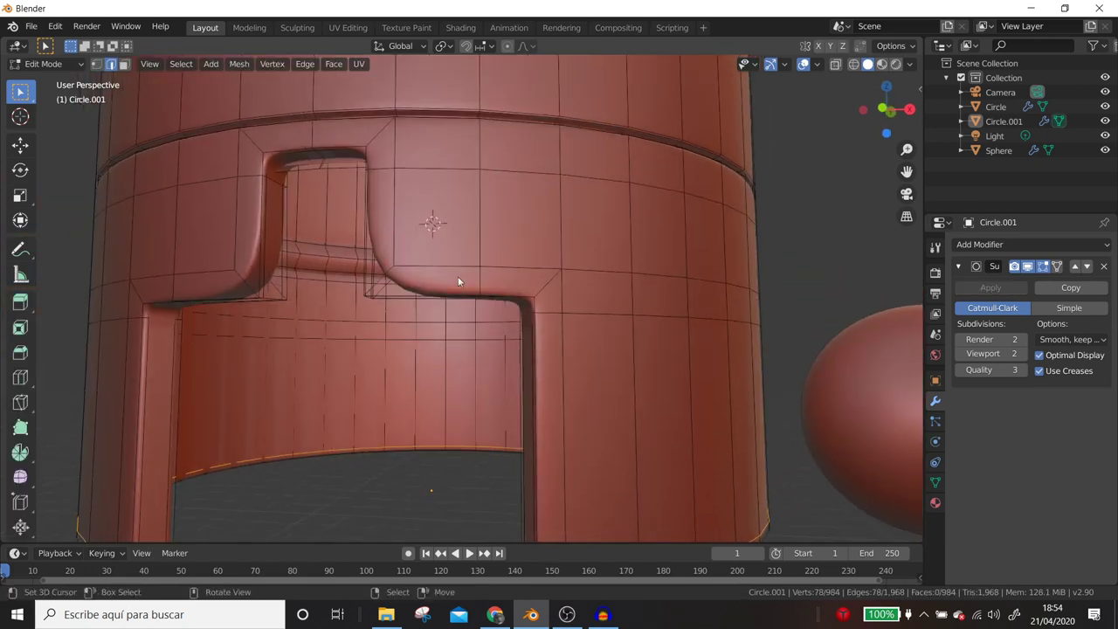
key(ctrl+r)
click(454, 276)
click(454, 277)
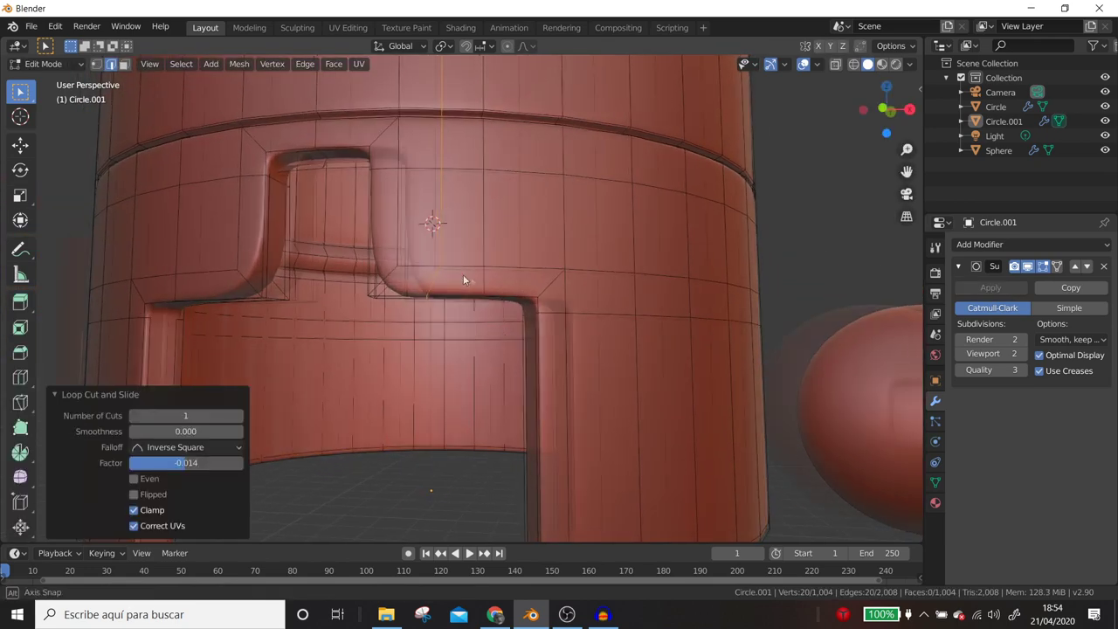
middle_drag(455, 276, 501, 289)
Add another centred edge loop near the doorway and review the whole scene.
key(ctrl+r)
click(536, 316)
right_click(536, 316)
scroll(537, 316, down, 3)
mouse_move(553, 326)
middle_down()
mouse_move(508, 352)
mouse_move(524, 345)
middle_up()
key(Tab)
scroll(425, 100, down, 2)
scroll(418, 110, down, 3)
mouse_move(417, 110)
middle_down()
mouse_move(459, 199)
mouse_move(443, 215)
middle_up()
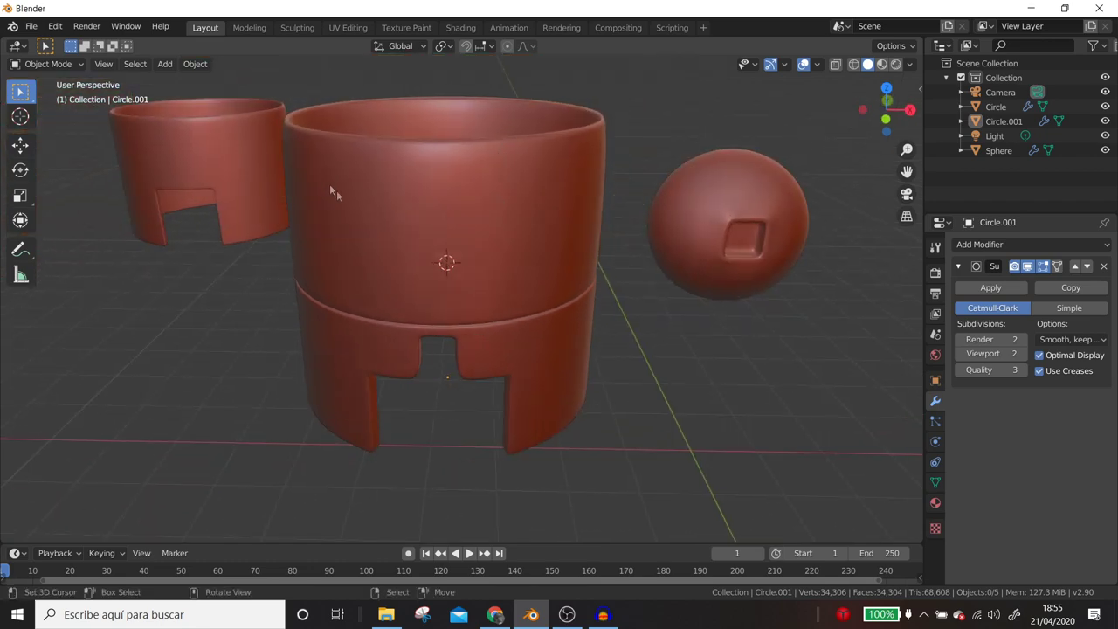
Back in Edit Mode, zoom in on a side view of the cylinder's cutout.
key(Tab)
middle_drag(520, 210, 495, 247)
scroll(494, 247, up, 2)
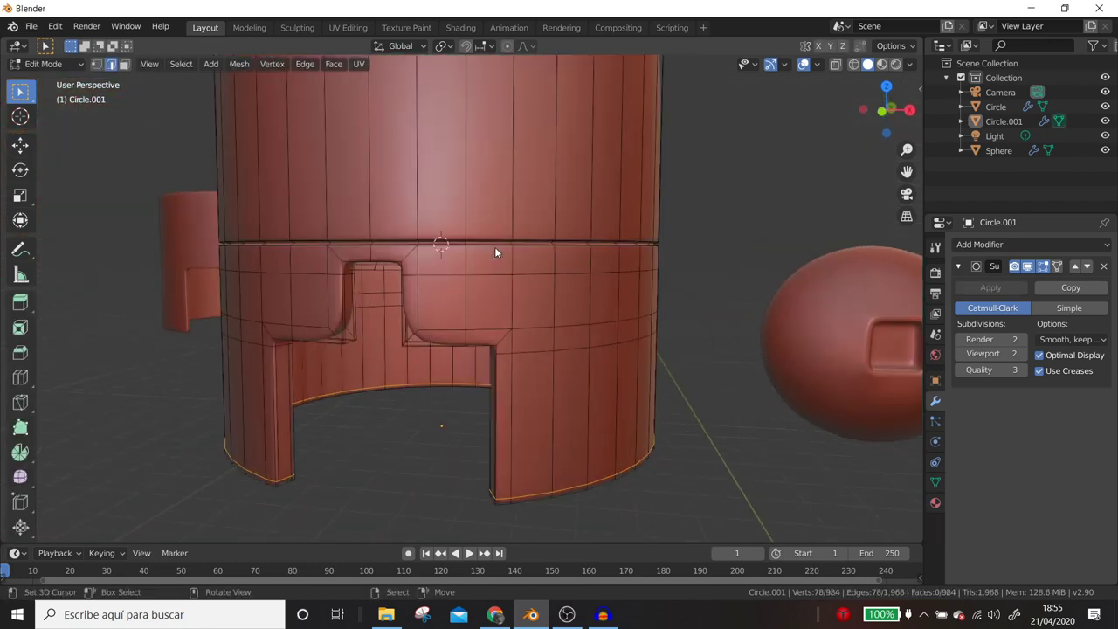
scroll(494, 247, up, 2)
scroll(494, 247, up, 2)
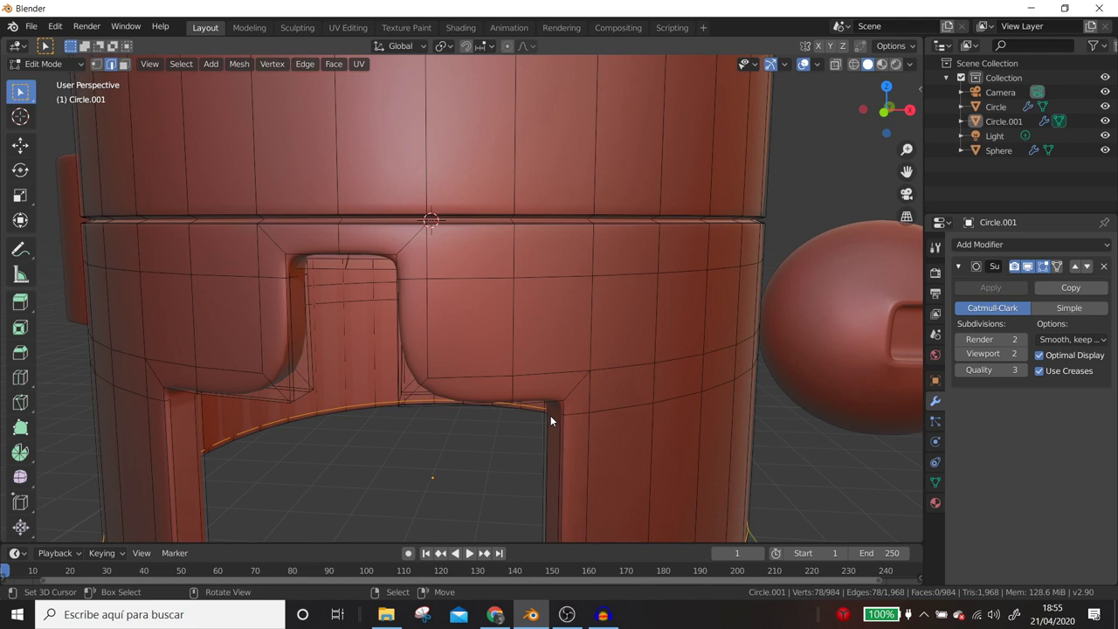
Add a vertical loop cut on the body beside the right edge of the window opening.
scroll(510, 227, down, 3)
mouse_move(535, 339)
middle_down()
mouse_move(454, 274)
mouse_move(512, 380)
middle_up()
scroll(448, 273, up, 5)
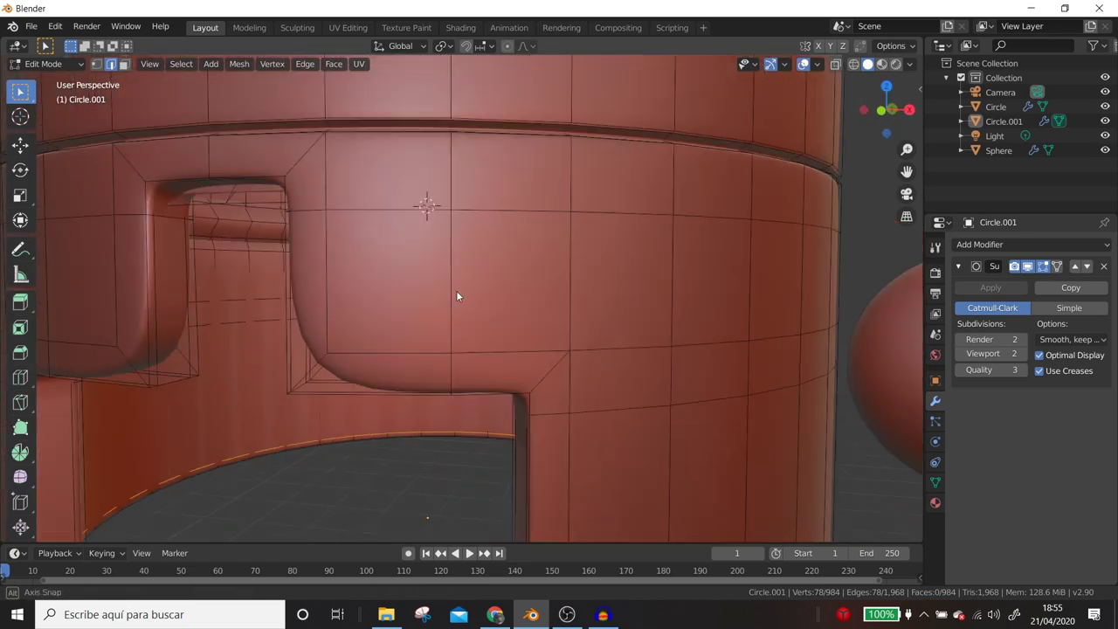
key(ctrl+r)
click(511, 379)
click(535, 372)
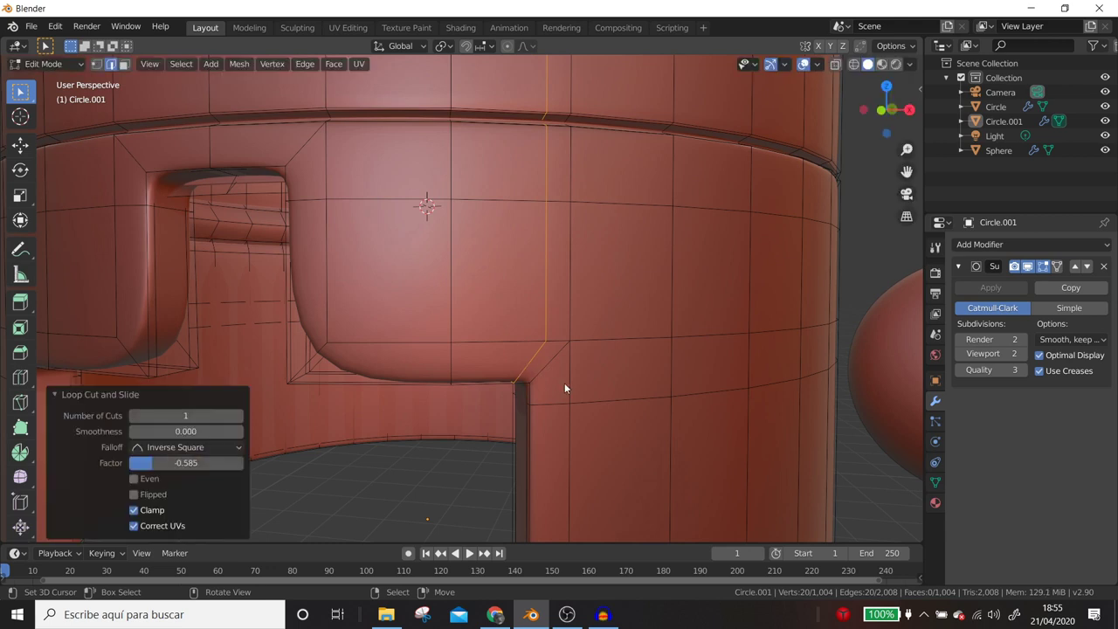
Inspect the smoothed body in Object Mode, then return to Edit Mode.
key(Tab)
scroll(565, 383, down, 3)
mouse_move(564, 382)
middle_down()
mouse_move(426, 227)
mouse_move(462, 214)
middle_up()
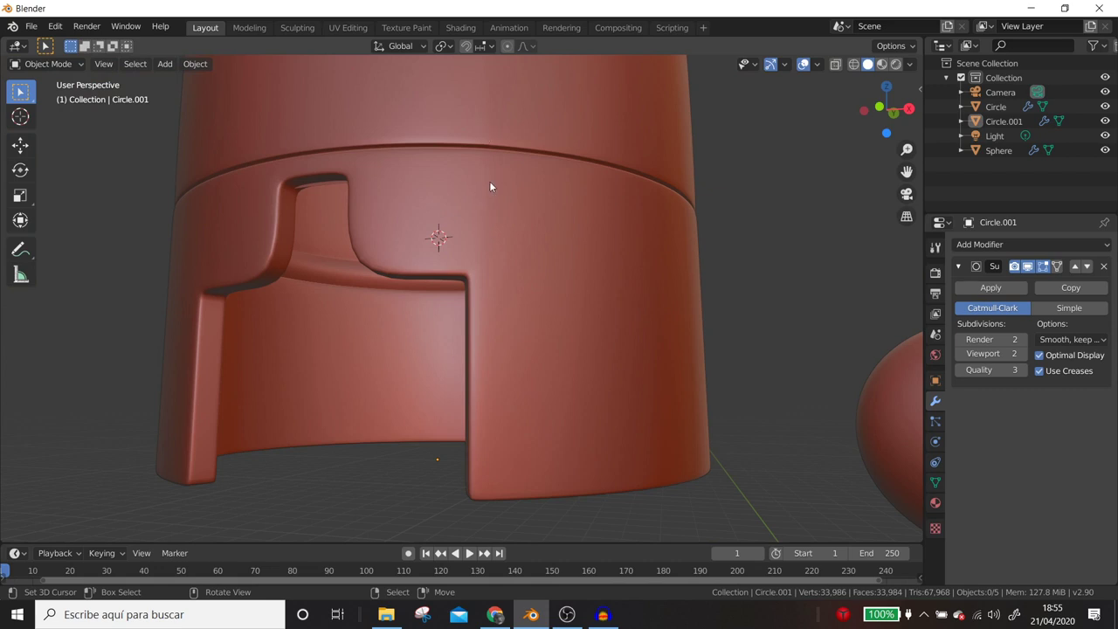
key(Tab)
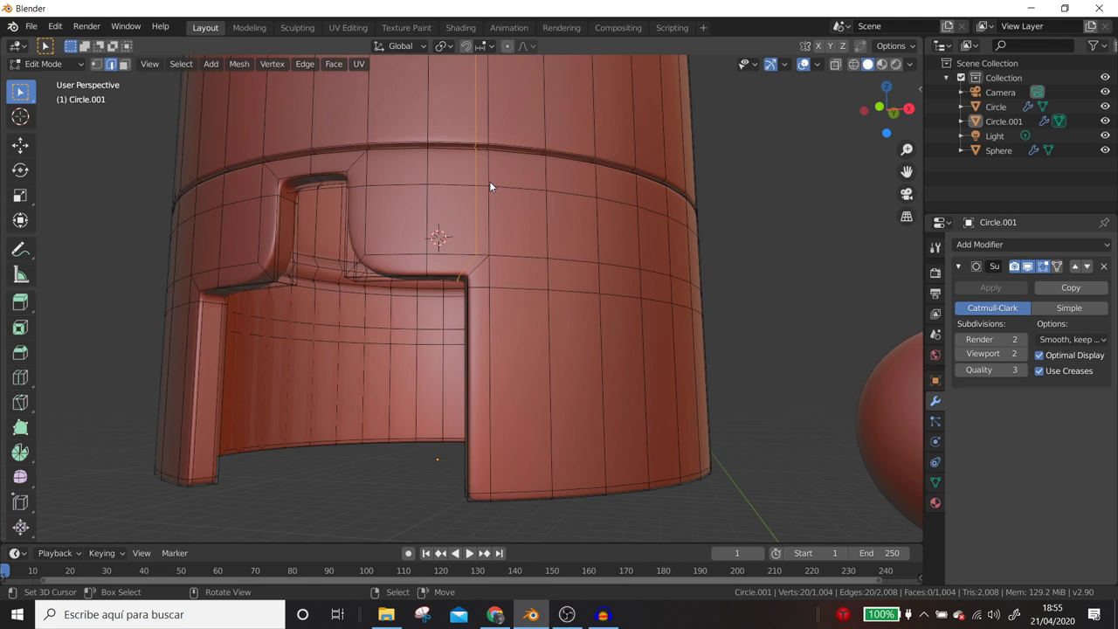
Remove the vertical loop and add a centred horizontal loop around the lower tier.
key(Tab)
key(Tab)
middle_drag(489, 180, 389, 438)
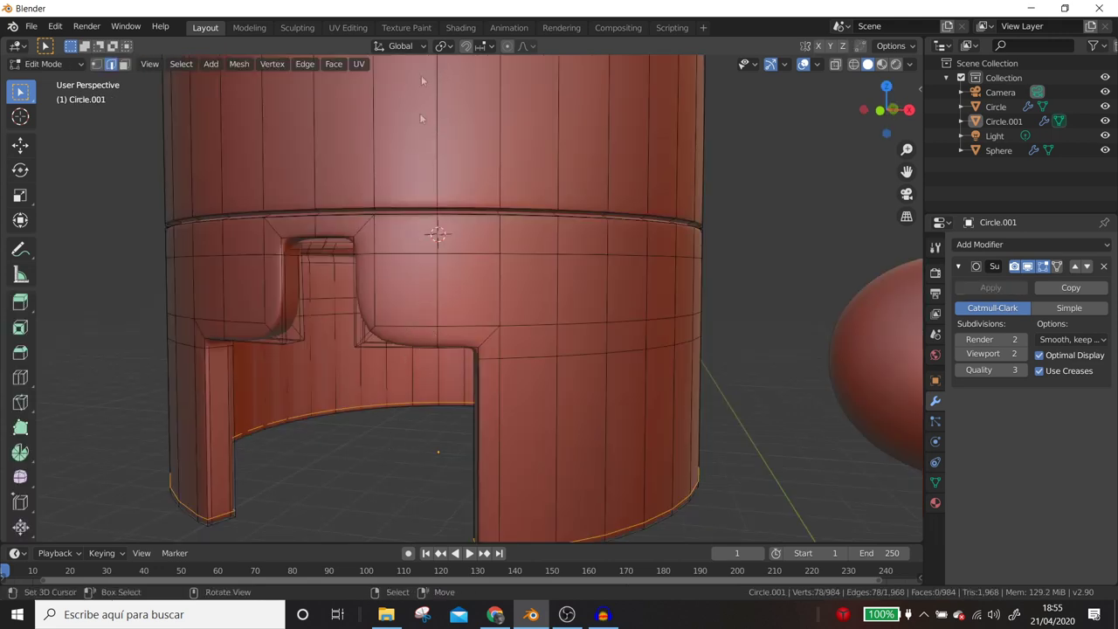
key(ctrl+r)
click(392, 297)
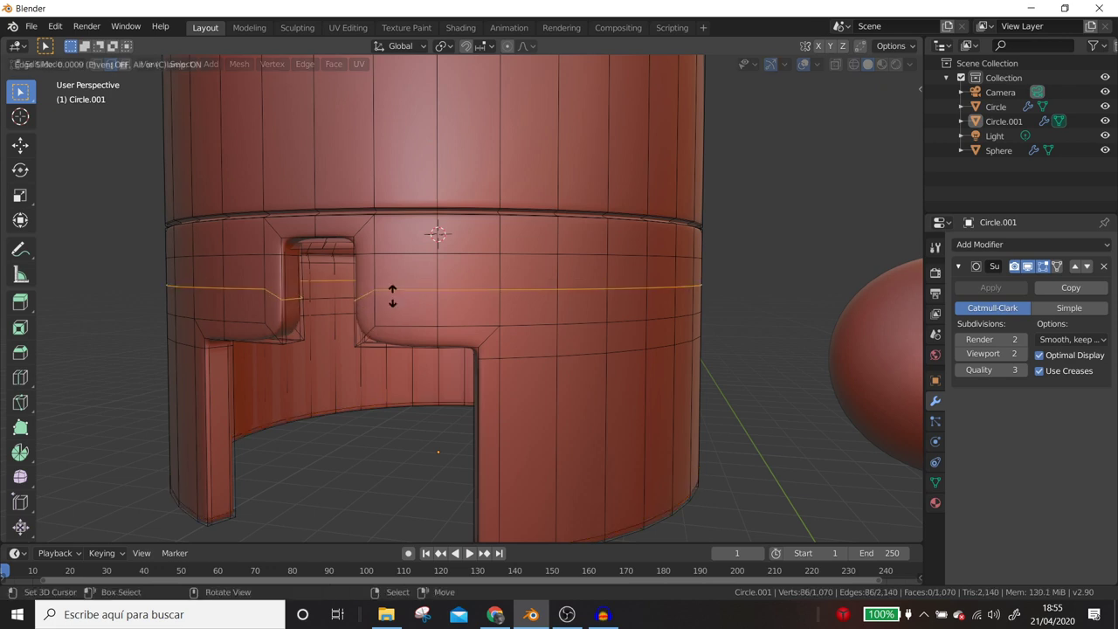
right_click(392, 297)
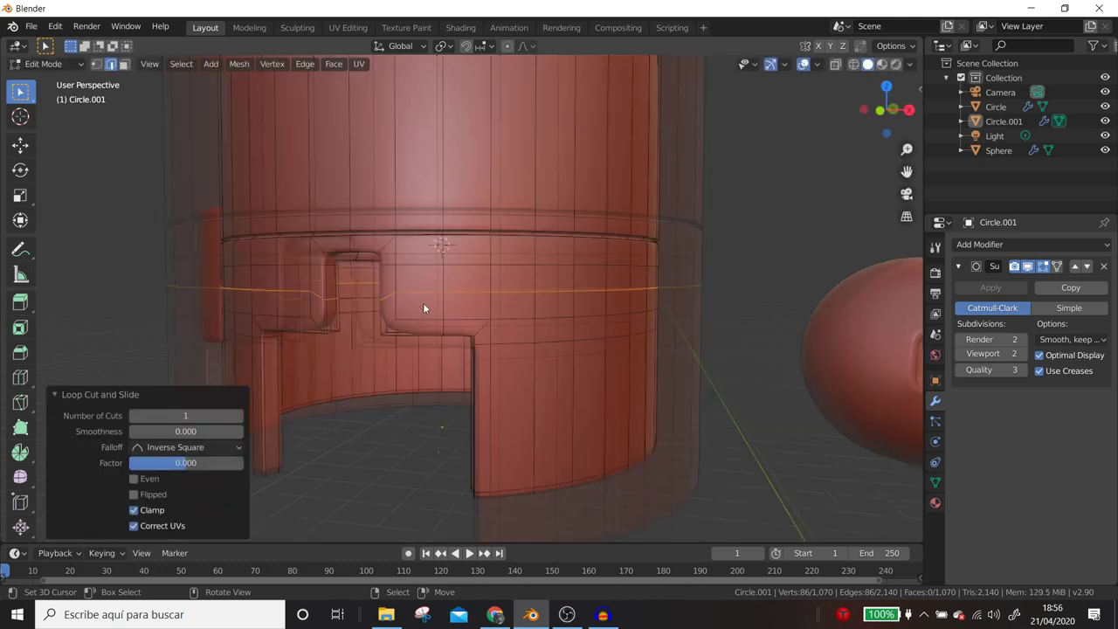
Orbit around the smoothed body in Object Mode to check the notch.
middle_drag(423, 302, 474, 306)
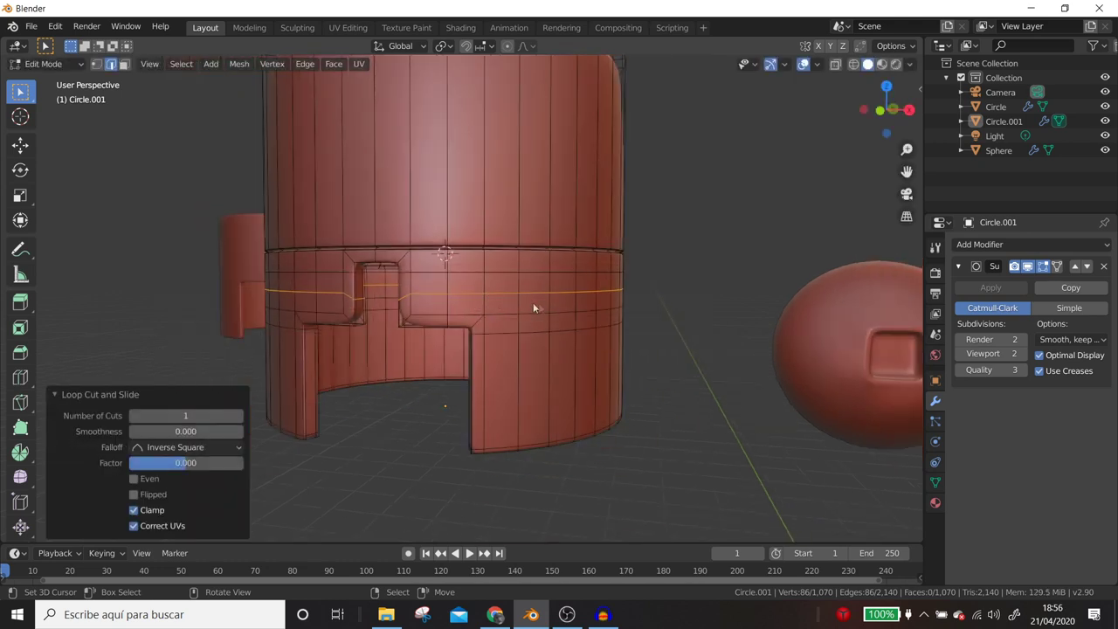
key(Tab)
mouse_move(526, 384)
middle_down()
mouse_move(321, 378)
mouse_move(675, 377)
mouse_move(564, 386)
mouse_move(473, 343)
middle_up()
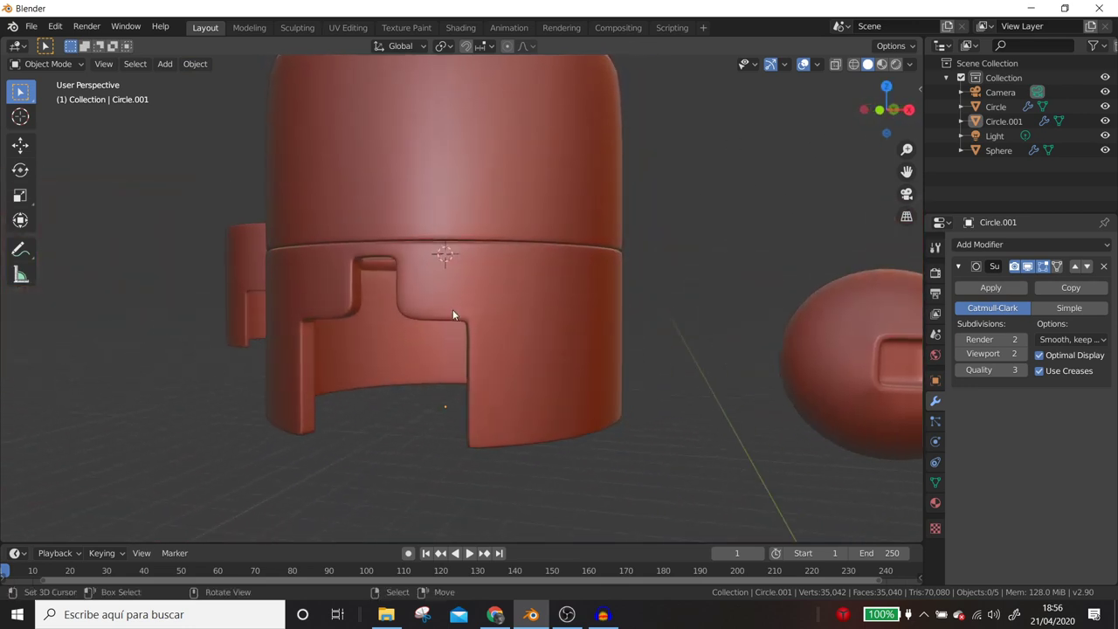
Edit the body and edge-slide the new lower-tier loop down toward the notch.
click(452, 313)
key(Tab)
scroll(451, 312, up, 3)
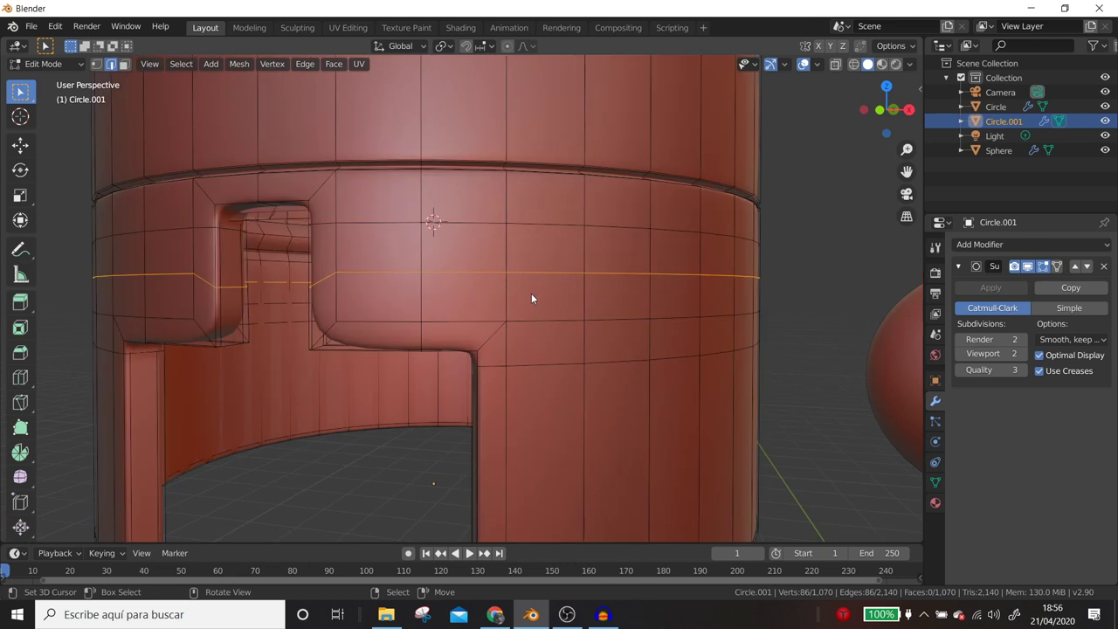
key(g)
key(g)
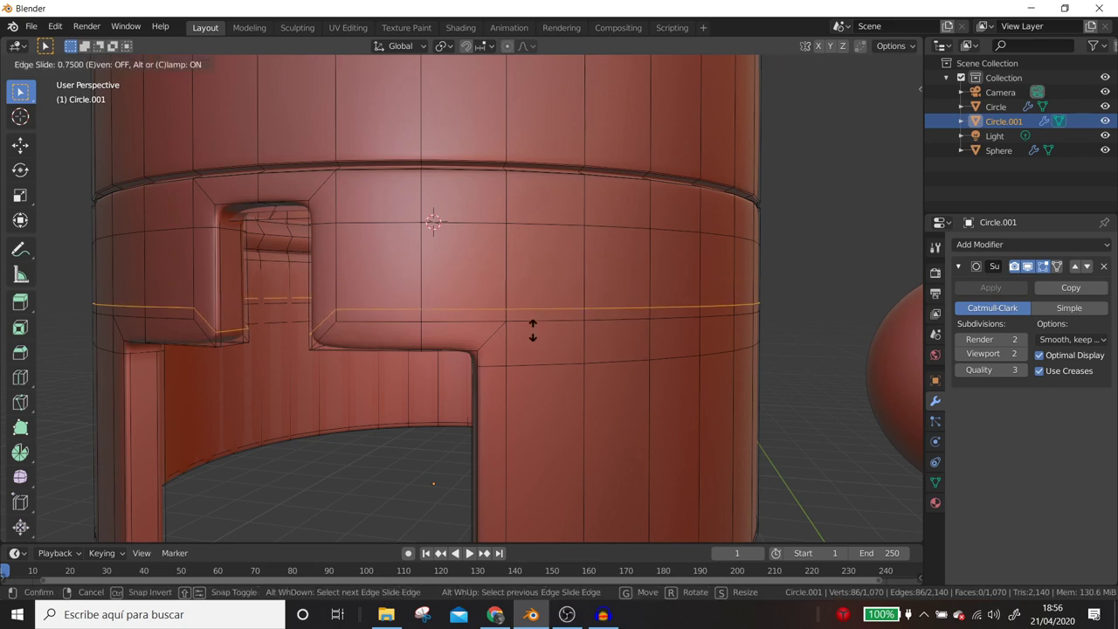
click(533, 331)
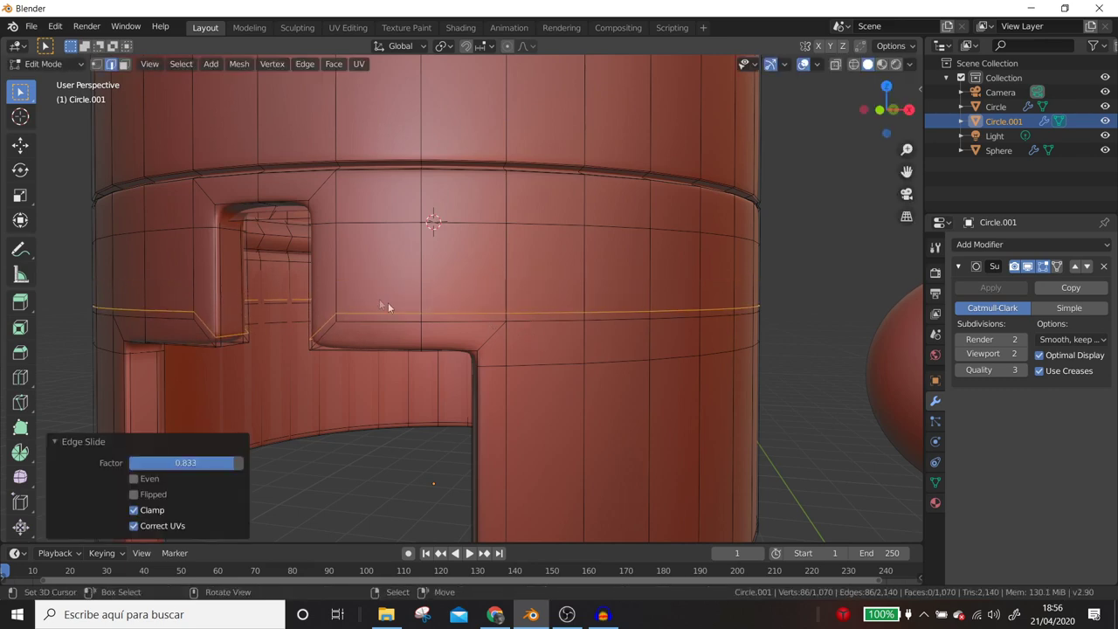
Select the edges of another lower-tier ring around the front of the body.
middle_drag(402, 310, 392, 302)
click(564, 294)
middle_drag(566, 298, 503, 316)
ctrl+click(496, 330)
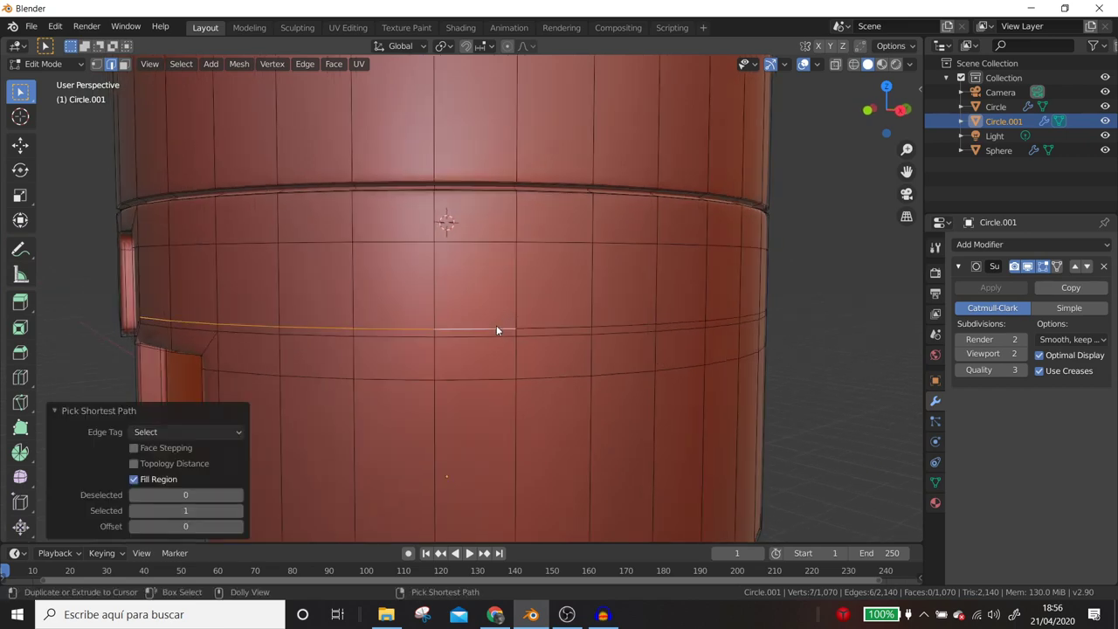
scroll(496, 330, down, 3)
scroll(494, 314, down, 1)
mouse_move(491, 295)
middle_down()
mouse_move(474, 314)
mouse_move(488, 330)
mouse_move(465, 318)
mouse_move(506, 291)
middle_up()
middle_drag(594, 294, 456, 308)
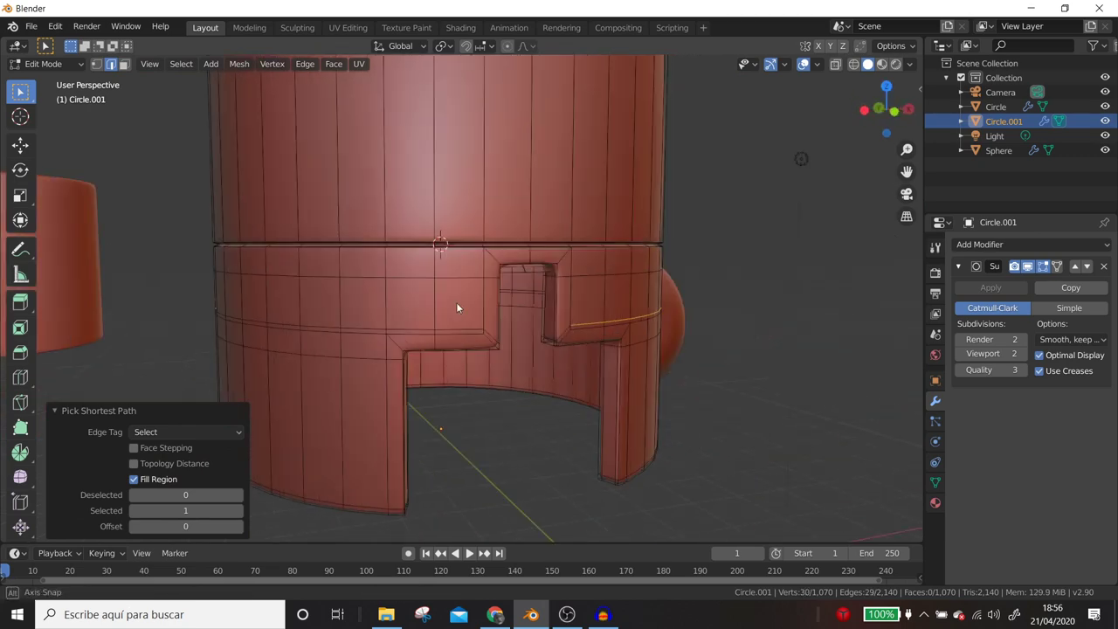
ctrl+click(457, 327)
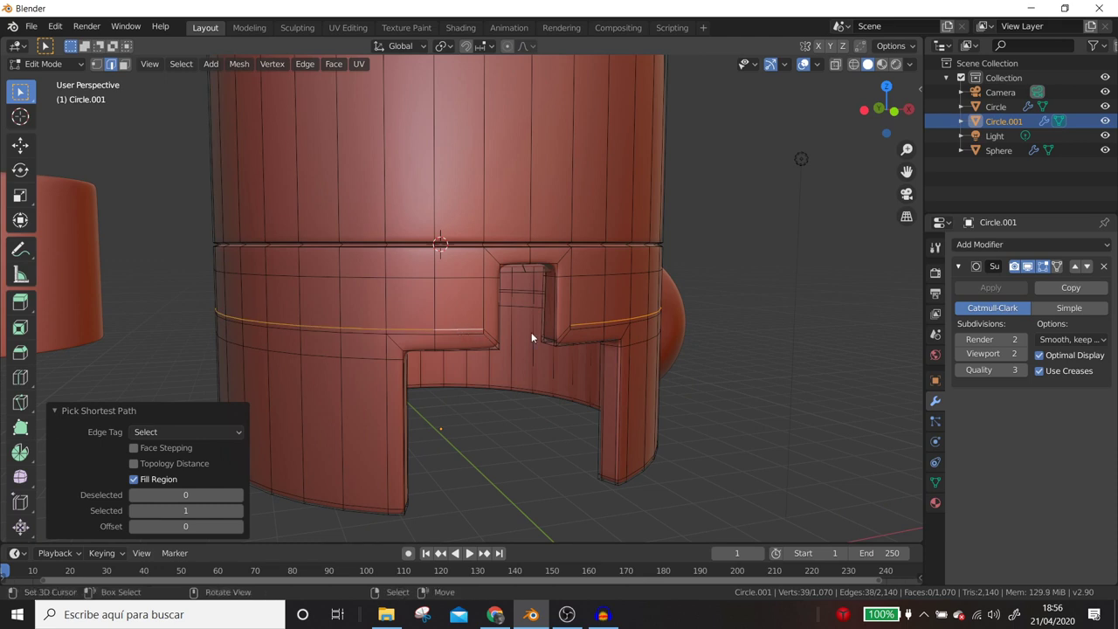
Slide the selected loop up by a factor of -0.378 and preview the smoothed body.
key(g)
key(g)
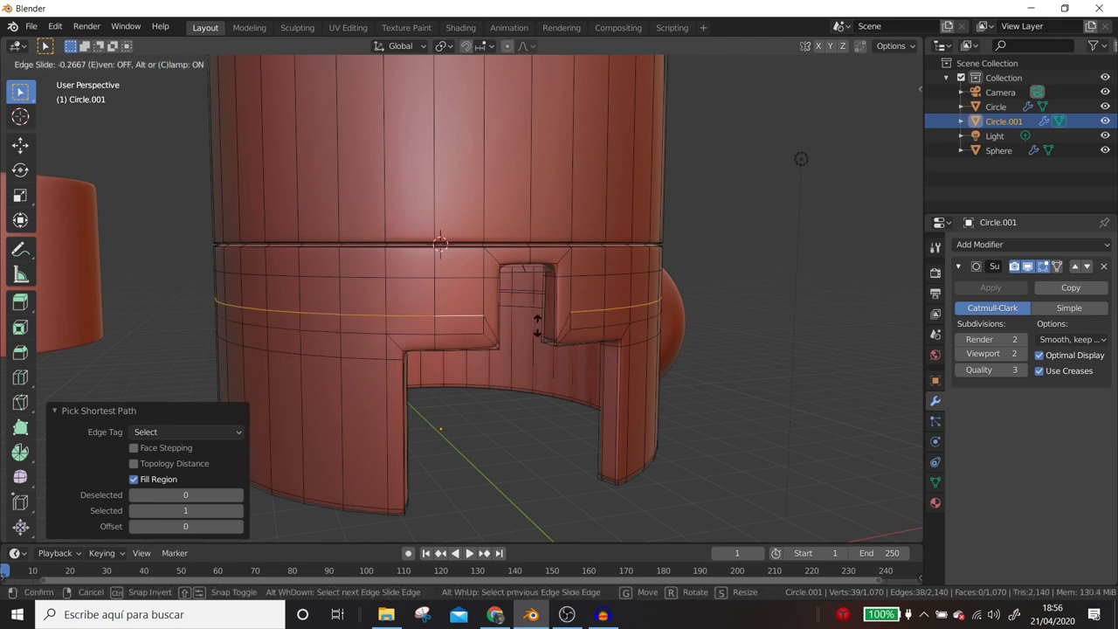
click(456, 314)
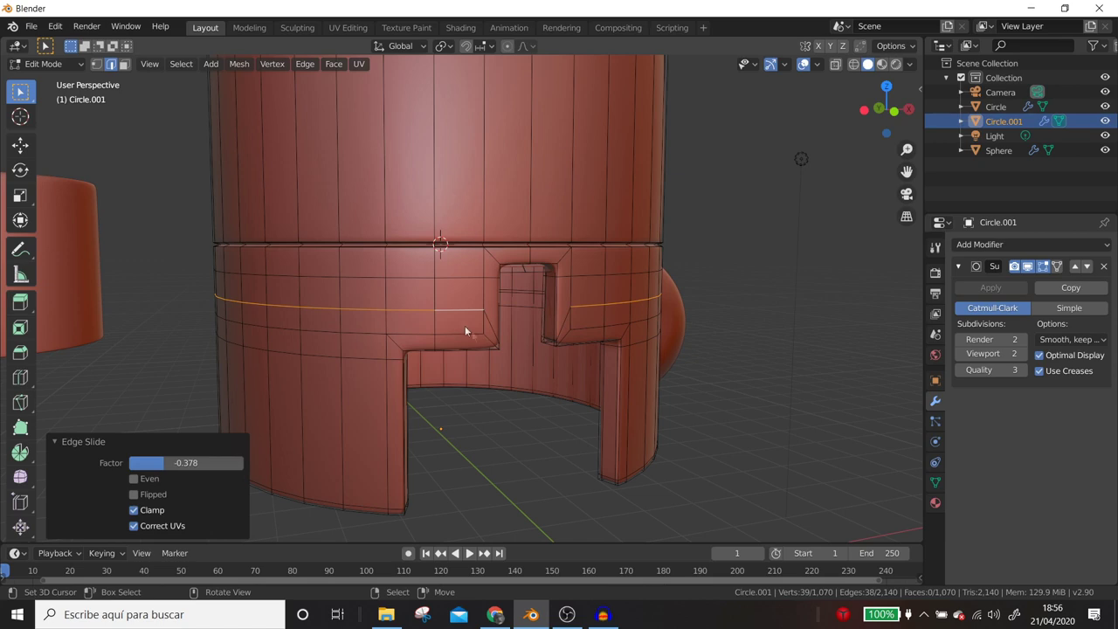
mouse_move(492, 343)
middle_down()
mouse_move(464, 332)
mouse_move(432, 279)
middle_up()
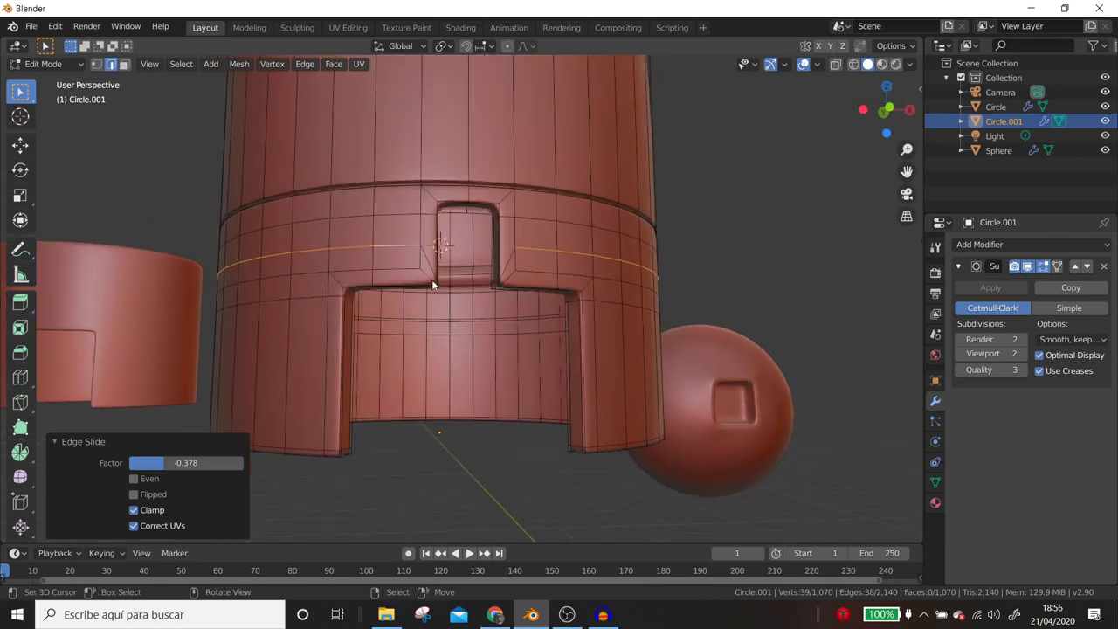
key(Tab)
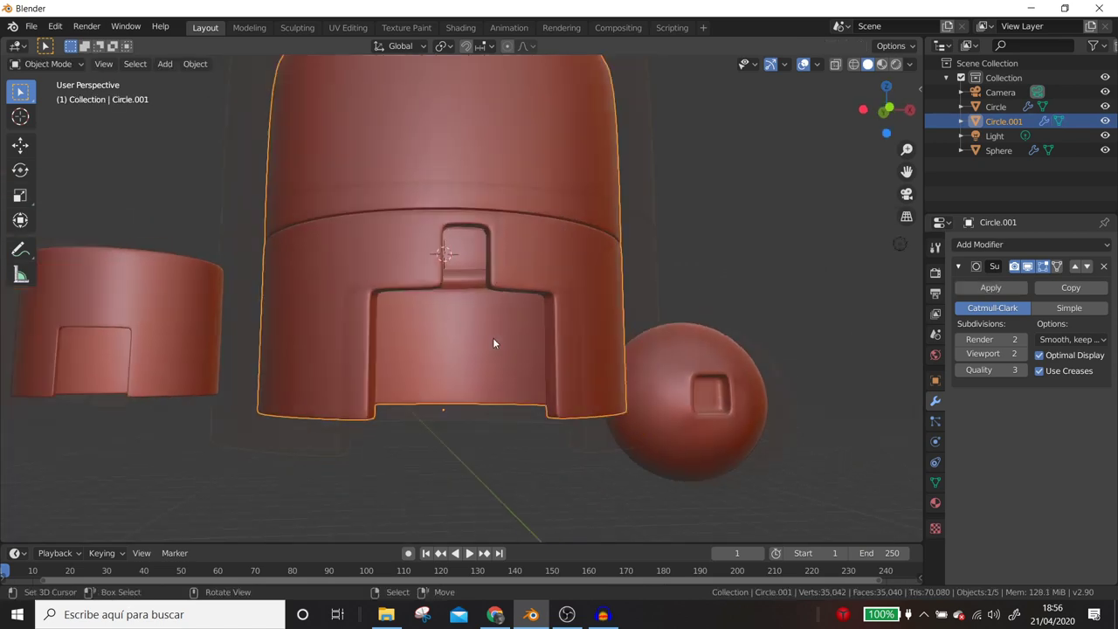
Select the edge loop across the notch and raise it 0.031601 m along Z.
scroll(493, 337, down, 3)
mouse_move(485, 349)
middle_down()
mouse_move(506, 353)
mouse_move(479, 306)
mouse_move(423, 310)
mouse_move(442, 282)
mouse_move(475, 292)
mouse_move(474, 317)
mouse_move(447, 319)
mouse_move(463, 313)
middle_up()
key(Tab)
scroll(463, 313, up, 3)
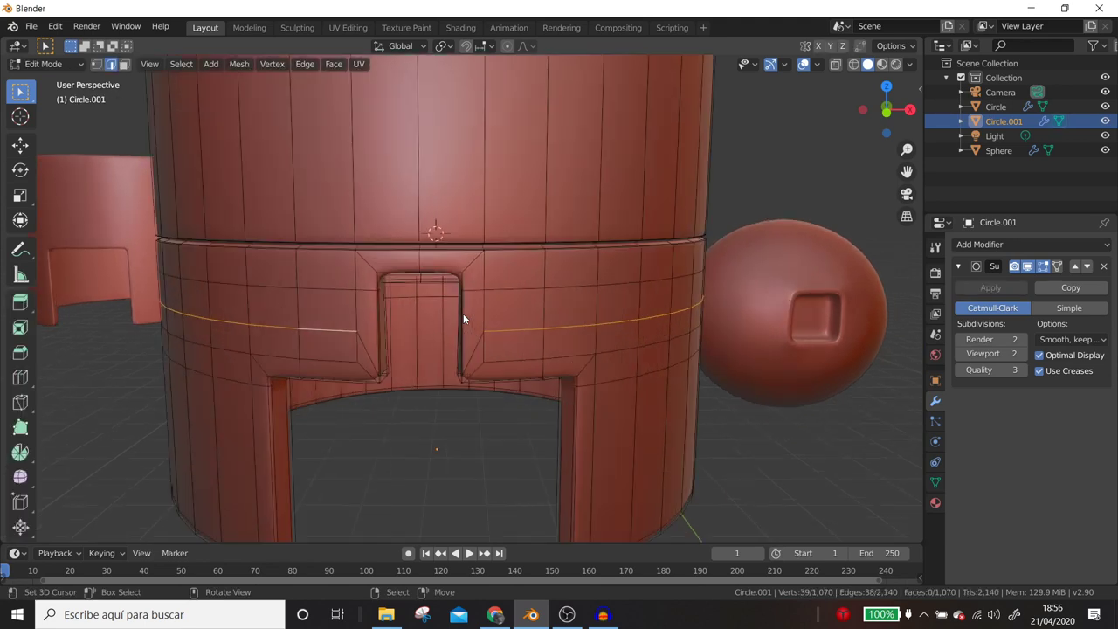
scroll(463, 314, up, 1)
click(516, 284)
alt+click(516, 284)
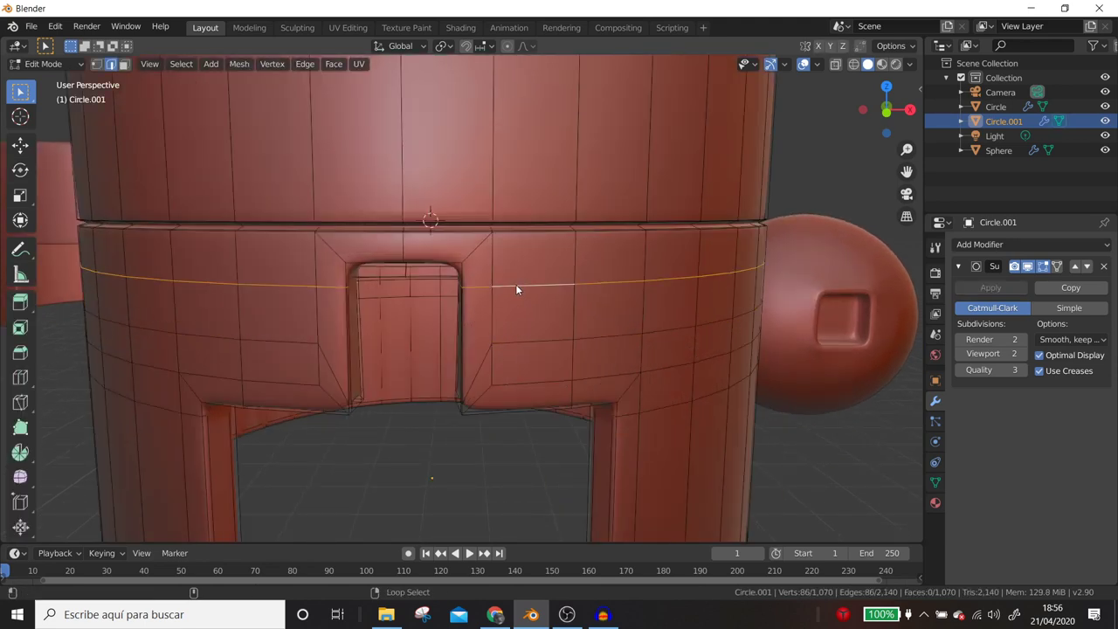
key(g)
key(z)
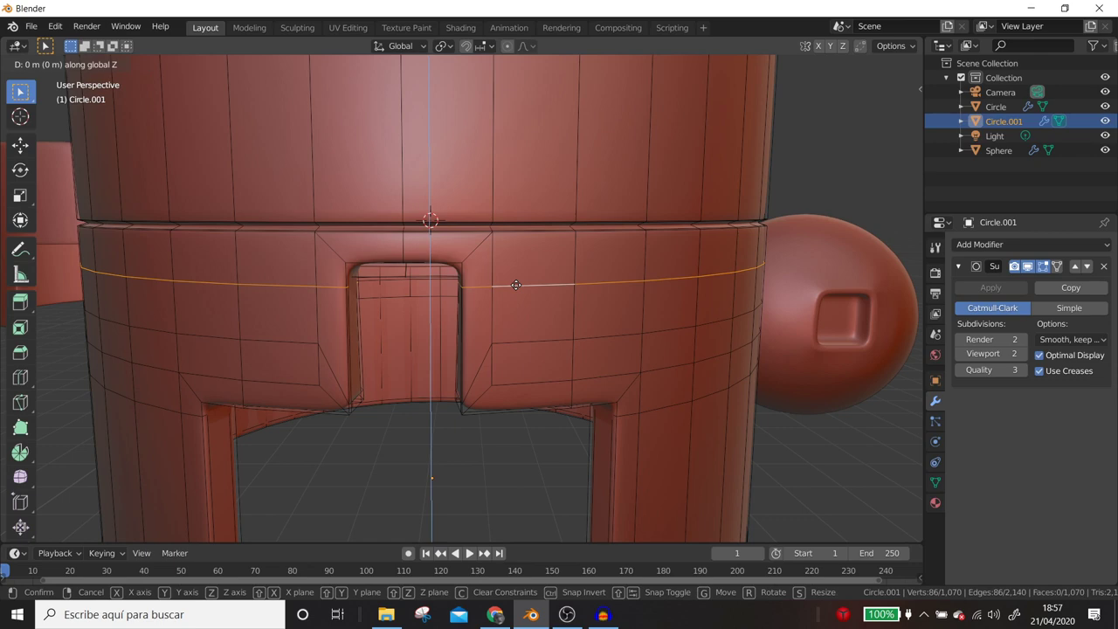
click(518, 274)
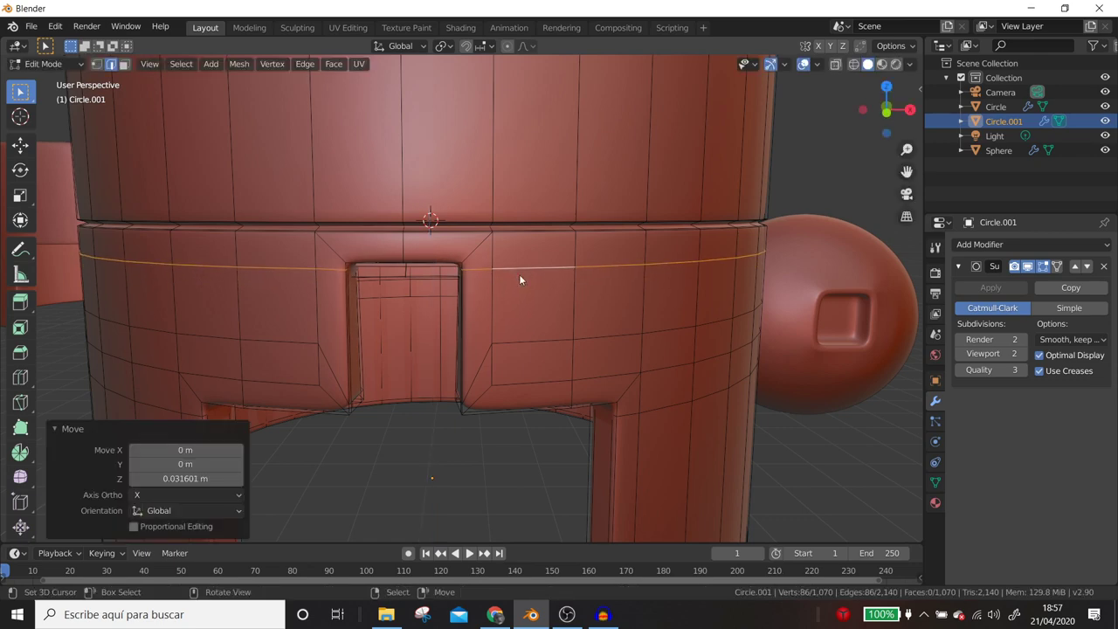
Check the smoothed body, tube and head in Object Mode.
key(Tab)
scroll(519, 276, down, 2)
scroll(498, 279, down, 1)
scroll(480, 290, down, 1)
mouse_move(487, 294)
middle_down()
mouse_move(536, 287)
mouse_move(470, 292)
middle_up()
scroll(489, 315, down, 3)
scroll(506, 337, up, 3)
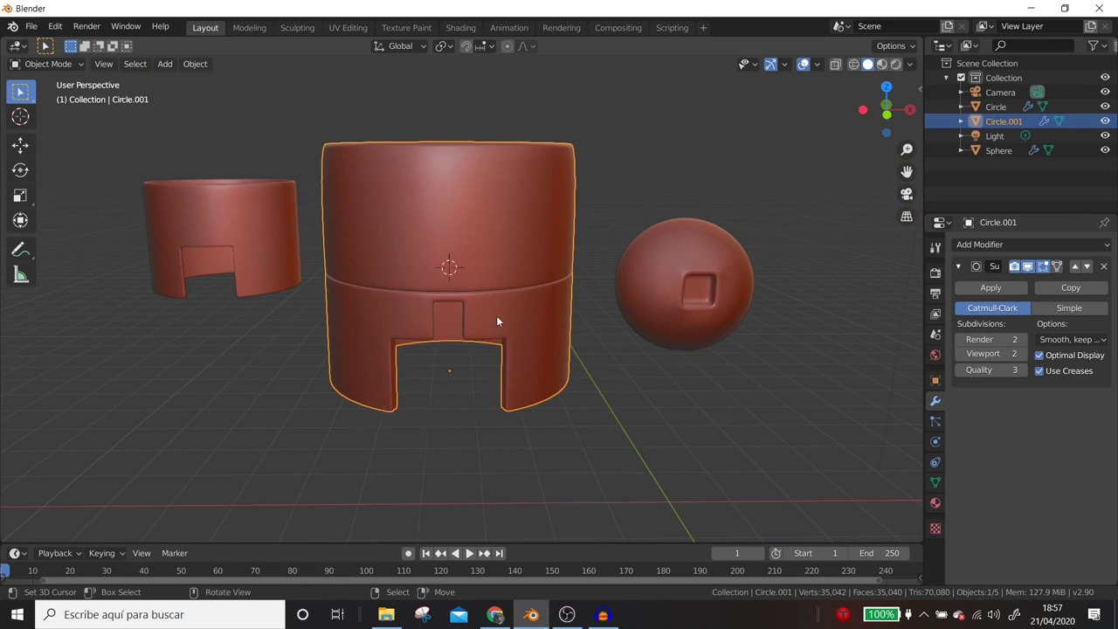
Add an 8-vertex circle beside the body from top view and enter Edit Mode.
key(KP_7)
scroll(500, 314, down, 1)
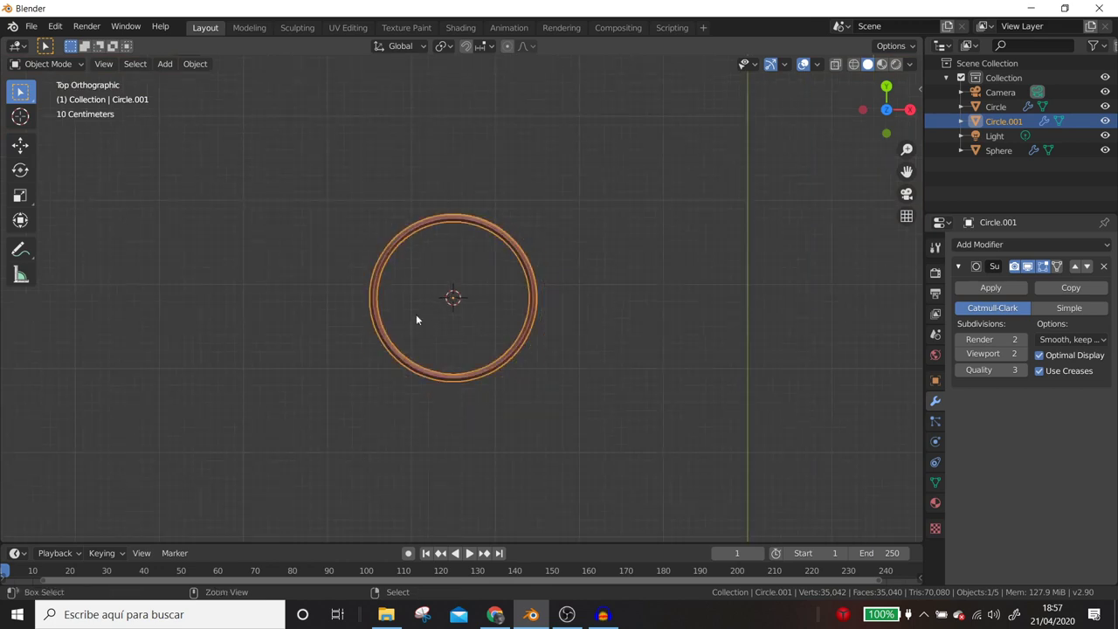
shift+right_click(674, 335)
key(shift+a)
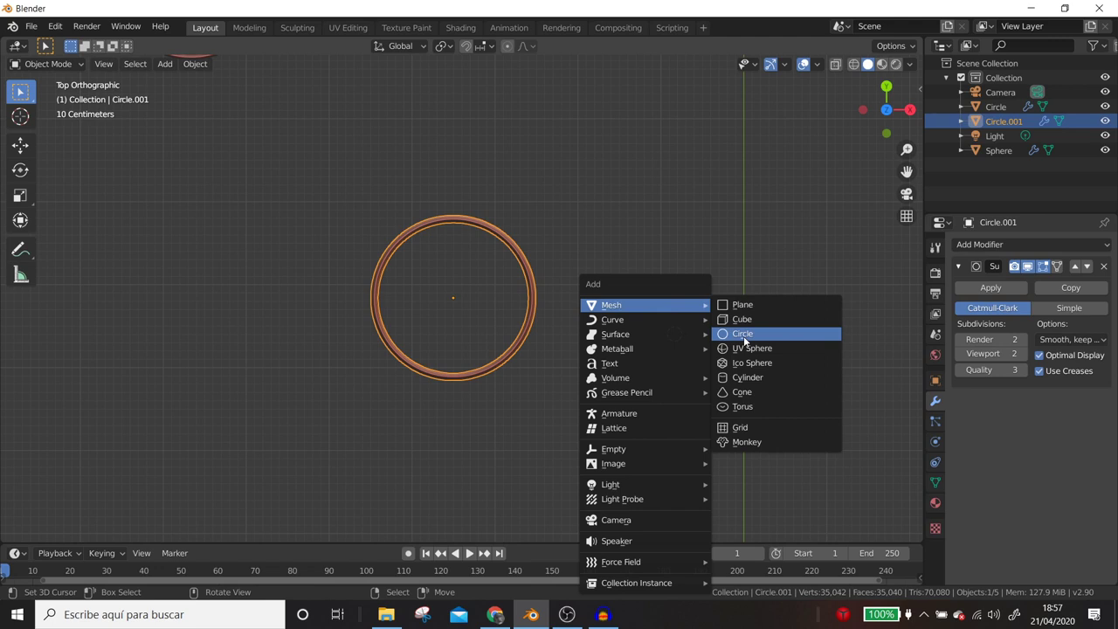
click(743, 334)
click(169, 373)
key(BackSpace)
key(BackSpace)
text(8)
key(Return)
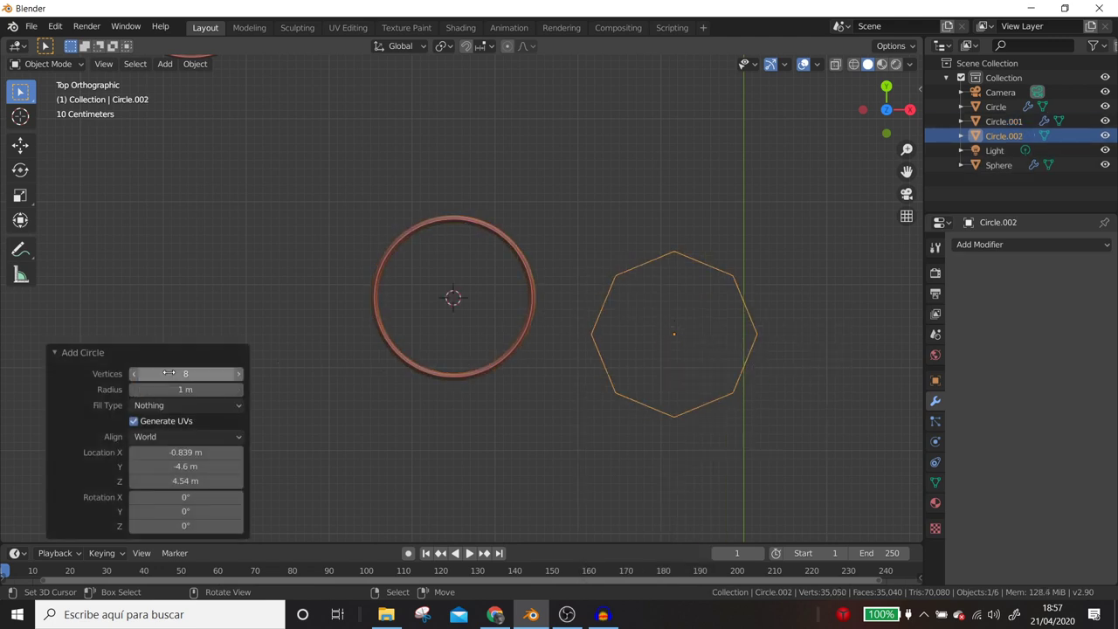
key(Tab)
Fill the octagon with a face and extrude it upward into a prism.
mouse_move(576, 390)
shift+middle_down()
mouse_move(421, 379)
mouse_move(390, 265)
mouse_move(400, 276)
shift+middle_up()
key(f)
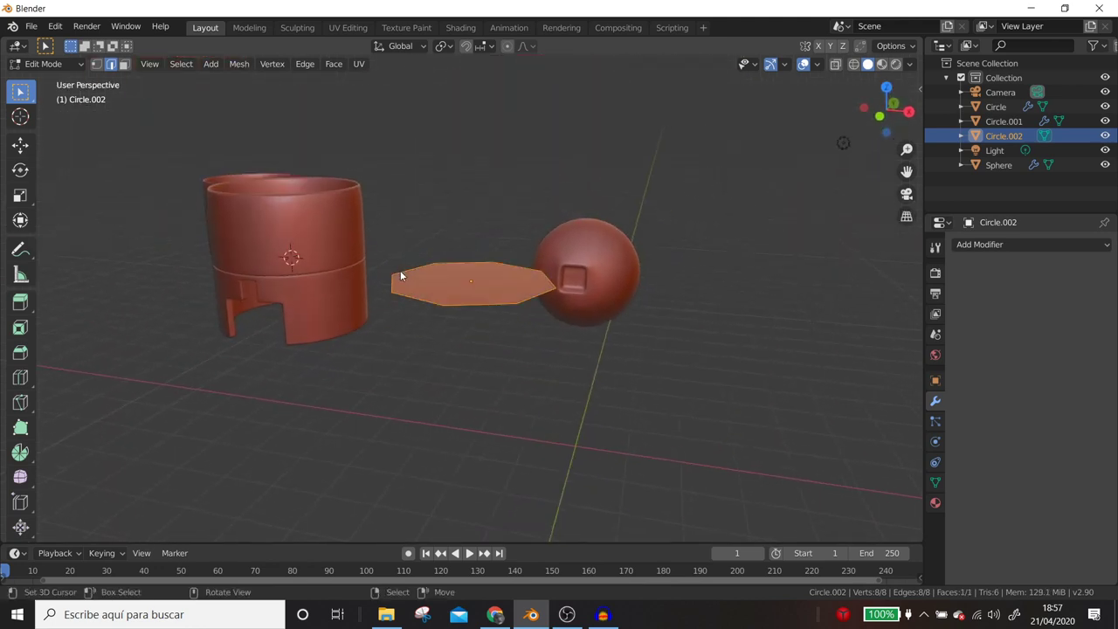
key(e)
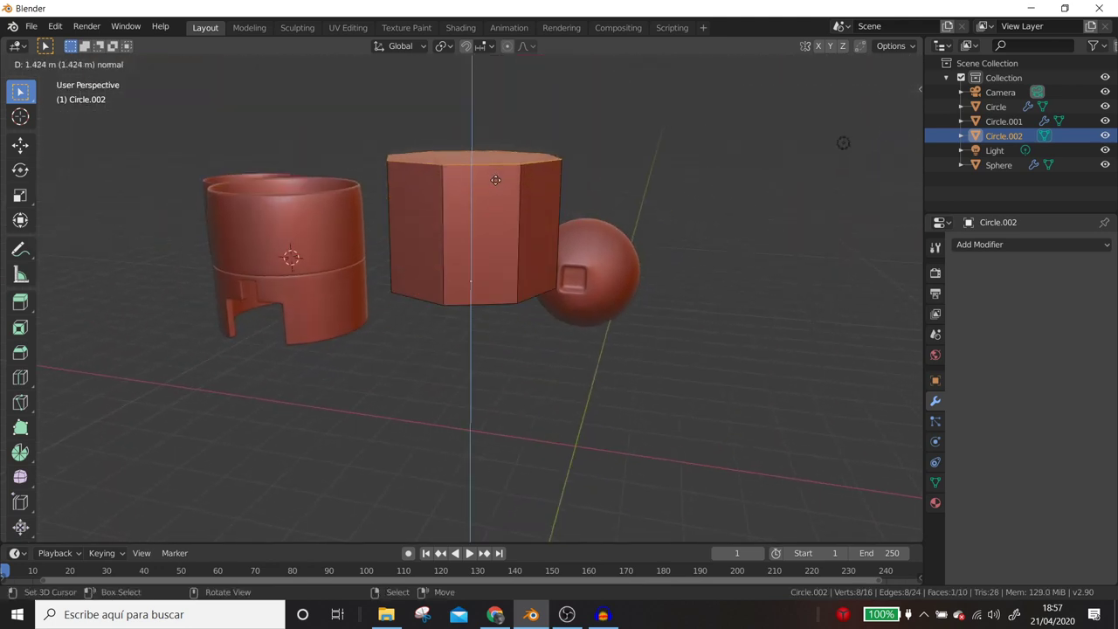
click(492, 178)
Delete the prism's top and bottom octagon faces.
middle_drag(491, 178, 472, 222)
key(x)
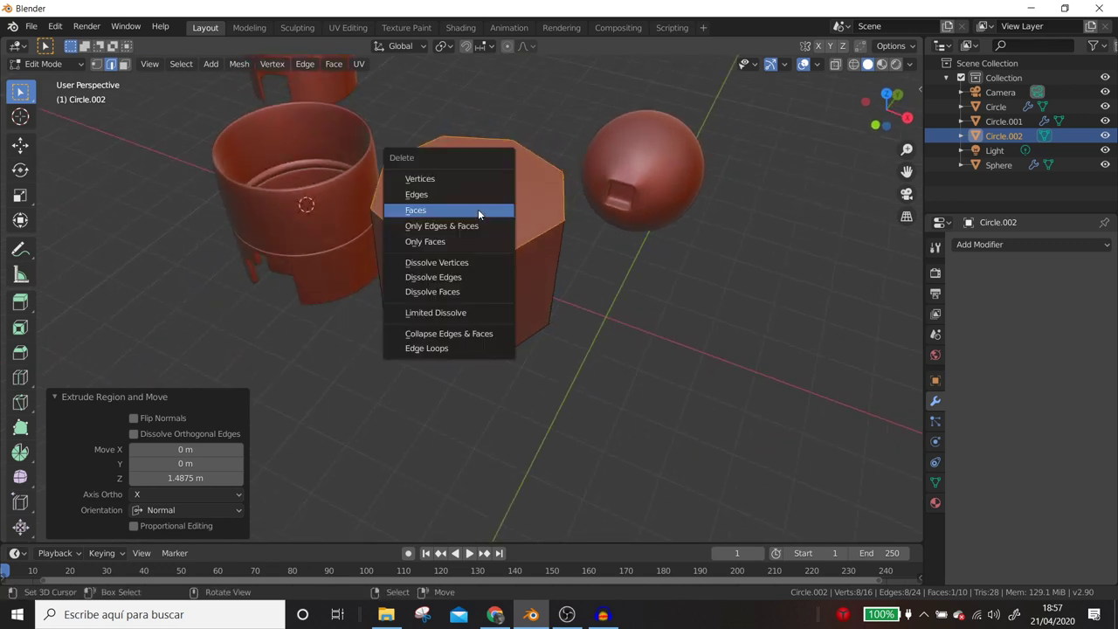
click(475, 209)
middle_drag(477, 190, 465, 255)
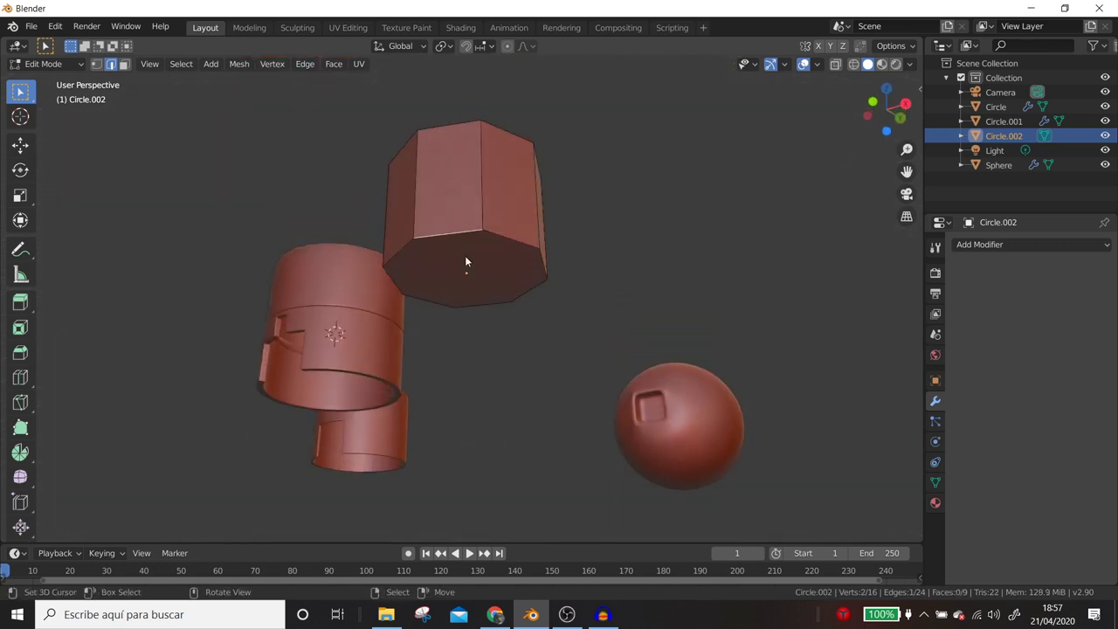
click(124, 64)
click(437, 249)
key(x)
click(452, 257)
Orbit to inspect the open-ended octagonal tube from above and the side.
mouse_move(454, 253)
middle_down()
mouse_move(544, 349)
mouse_move(530, 275)
mouse_move(533, 290)
mouse_move(489, 209)
middle_up()
scroll(531, 305, up, 3)
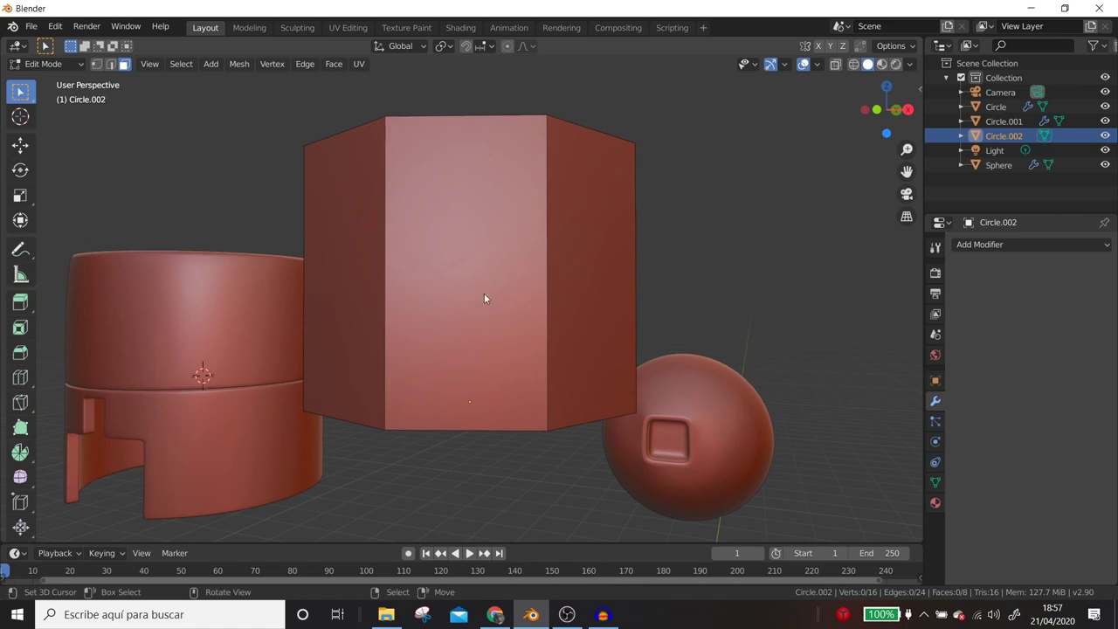
scroll(482, 298, down, 3)
mouse_move(462, 292)
middle_down()
mouse_move(419, 320)
mouse_move(468, 311)
middle_up()
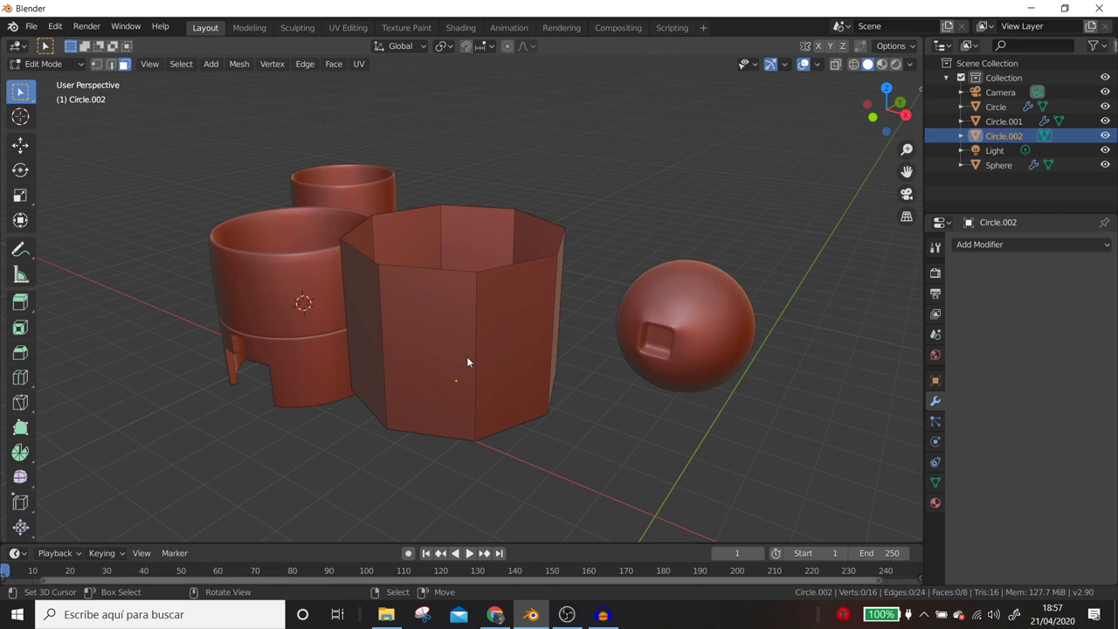
middle_drag(467, 357, 492, 334)
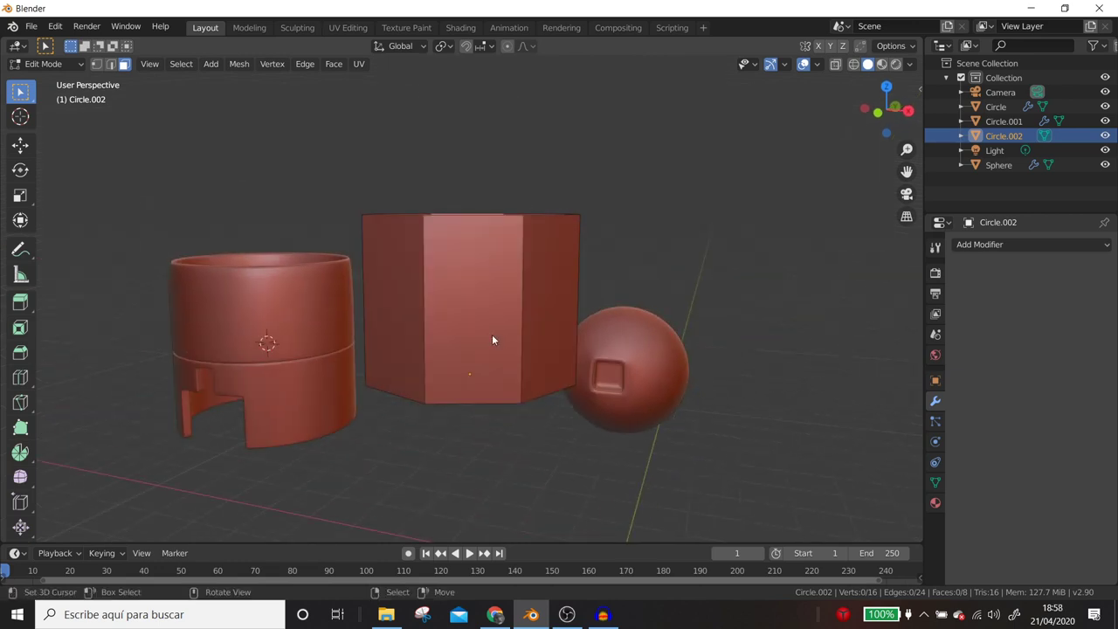
Add a horizontal loop cut around the middle of the tube in front view.
key(KP_1)
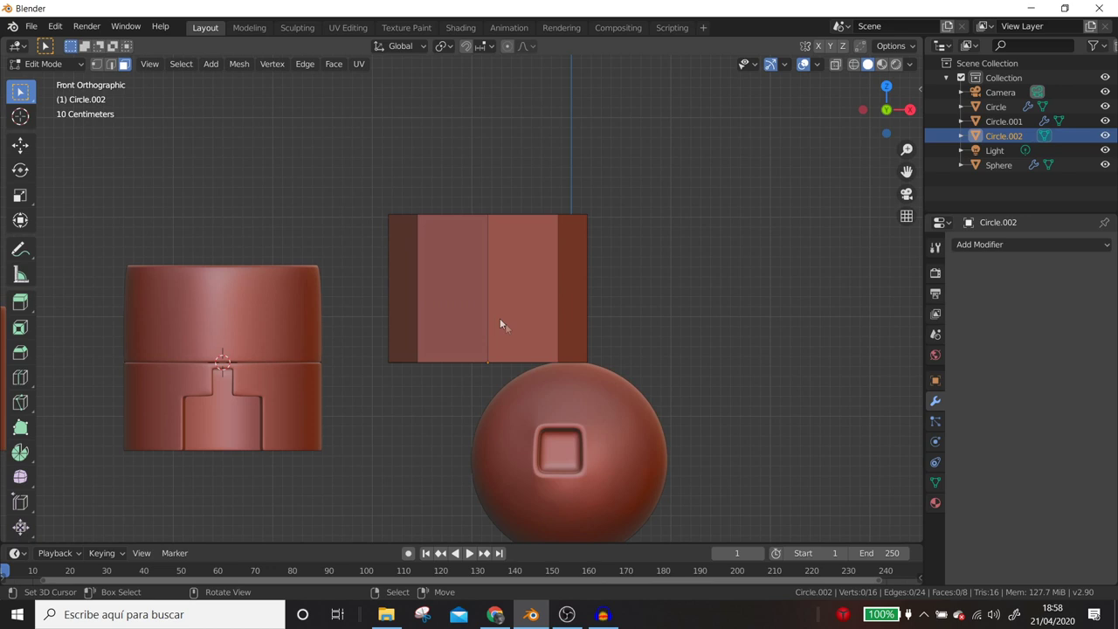
key(ctrl+r)
click(490, 306)
click(496, 331)
middle_drag(496, 331, 459, 353)
Inset the lower front face and delete it to cut an opening.
click(454, 358)
click(124, 65)
click(476, 358)
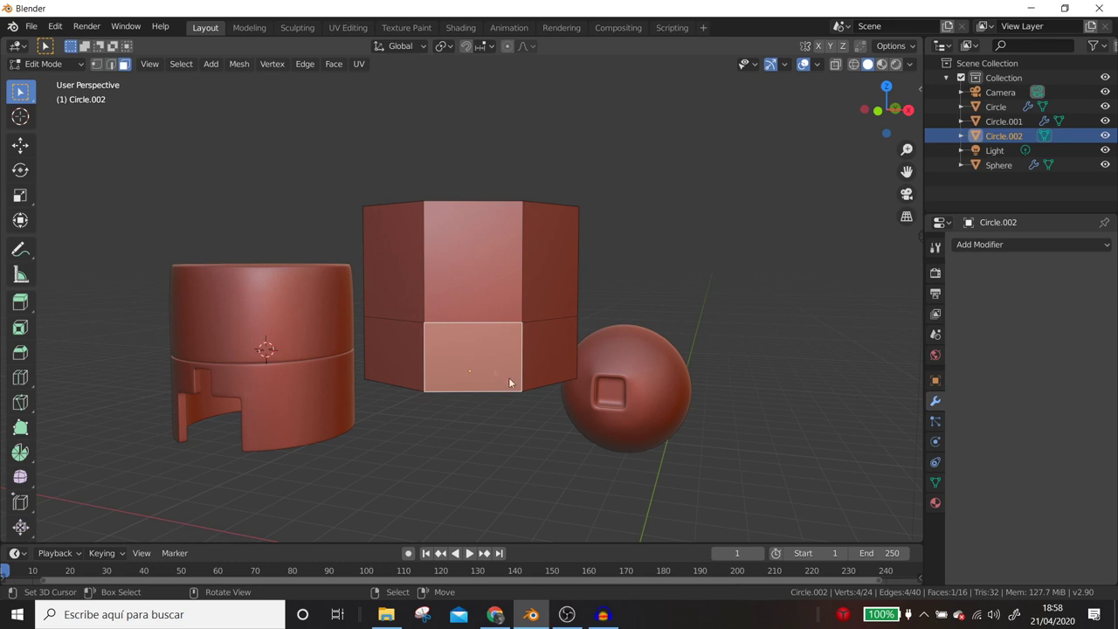
key(i)
click(555, 404)
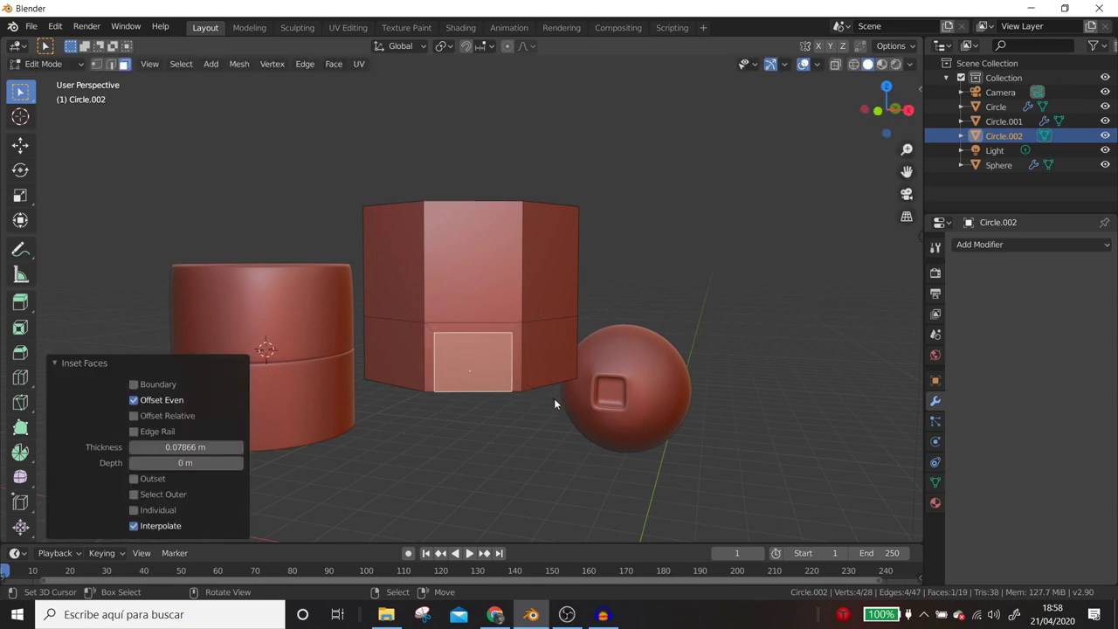
key(x)
click(559, 397)
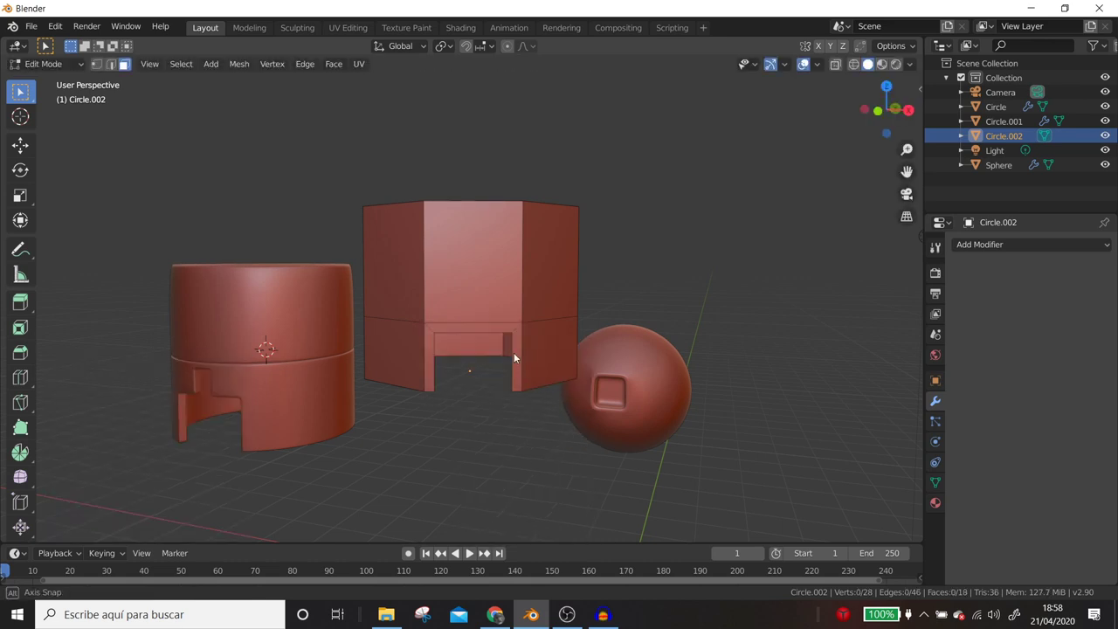
middle_drag(513, 352, 527, 357)
click(980, 245)
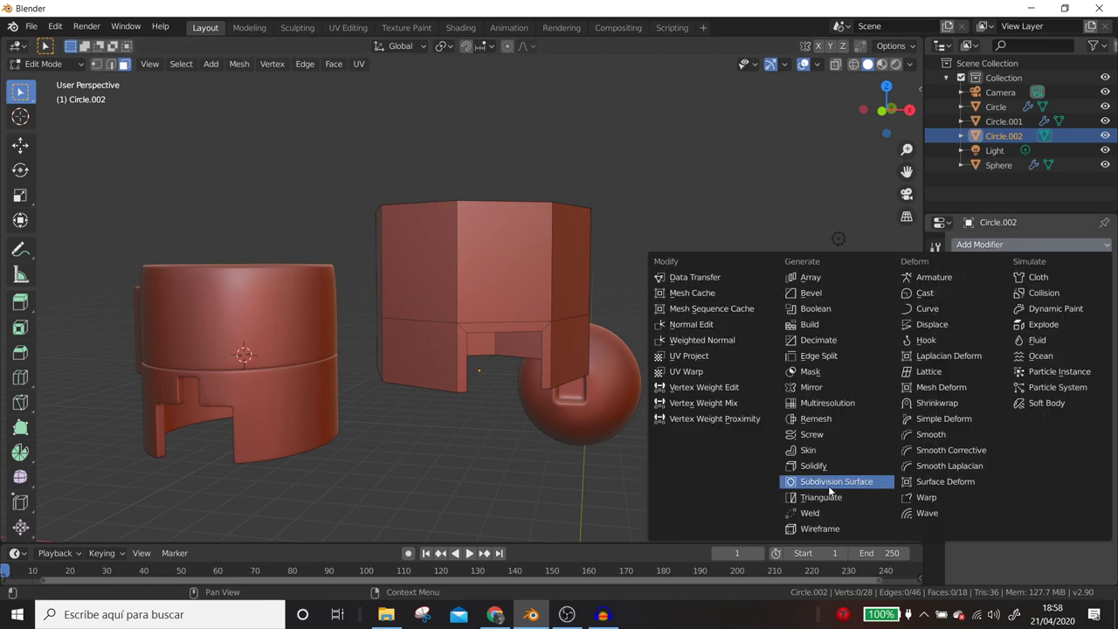
Add a Subdivision Surface modifier with 2 viewport levels to Circle.002.
click(828, 486)
click(1015, 353)
scroll(643, 342, up, 3)
middle_drag(640, 345, 454, 309)
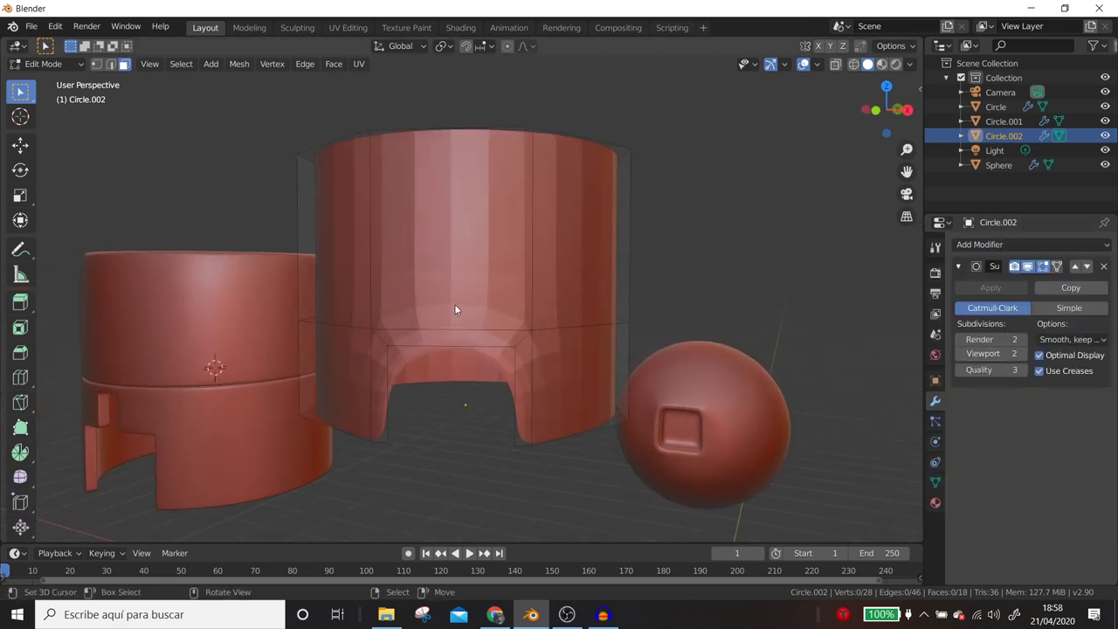
Apply Shade Smooth to Circle.002 in Object Mode.
key(Tab)
right_click(517, 315)
click(517, 317)
mouse_move(517, 316)
middle_down()
mouse_move(513, 343)
mouse_move(557, 330)
mouse_move(442, 314)
mouse_move(420, 333)
middle_up()
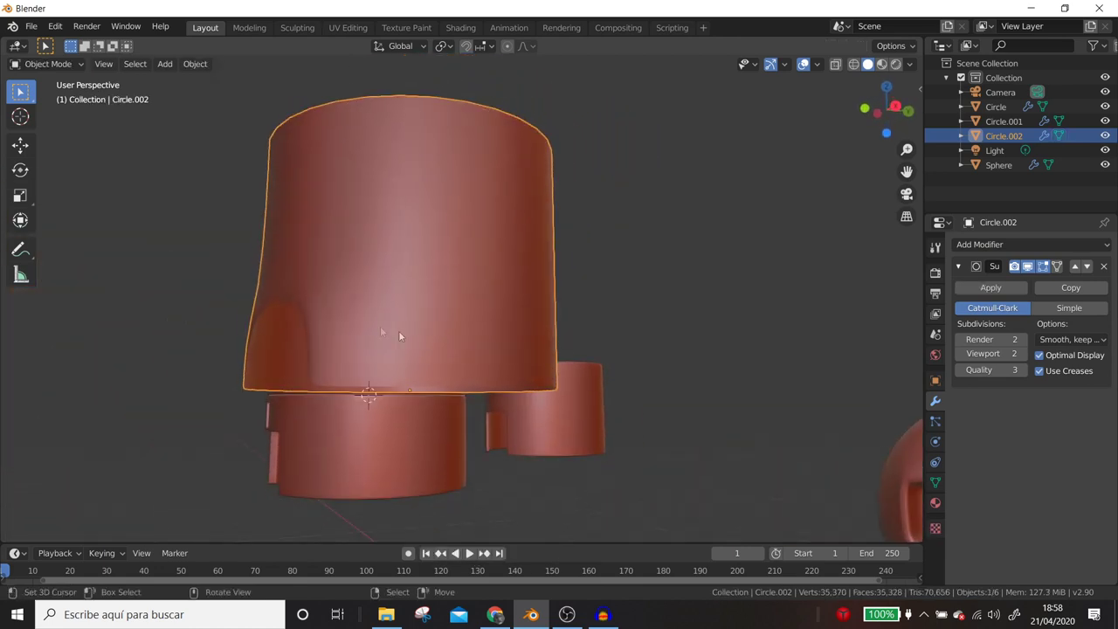
Turn the cylinder to face the viewer and bring up the MatCap choices.
mouse_move(317, 297)
middle_down()
mouse_move(362, 326)
mouse_move(869, 19)
middle_up()
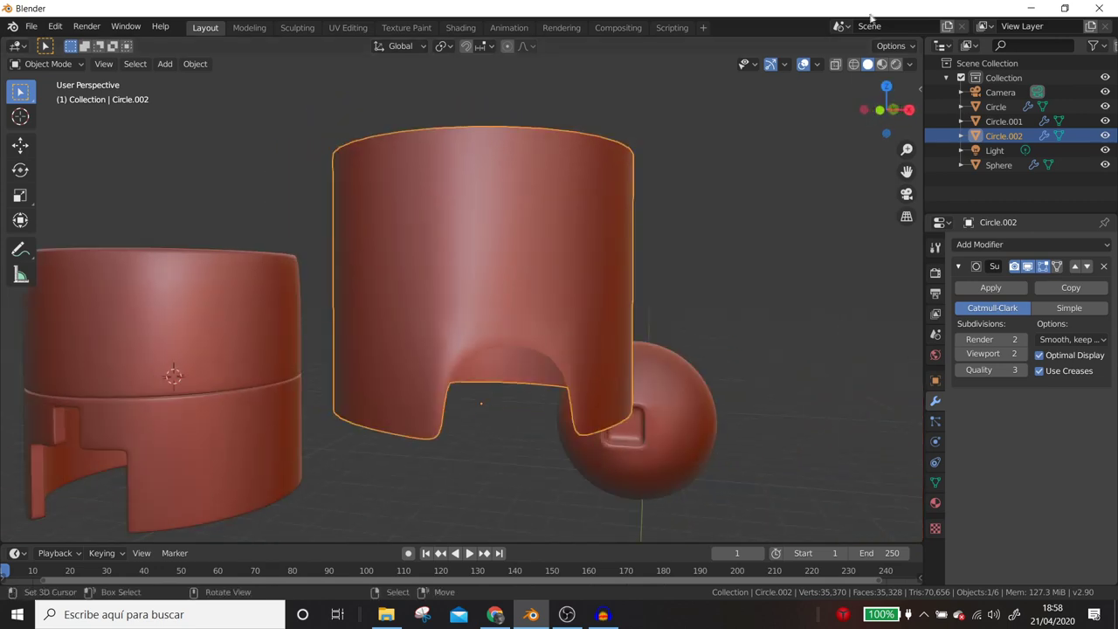
click(910, 64)
click(897, 168)
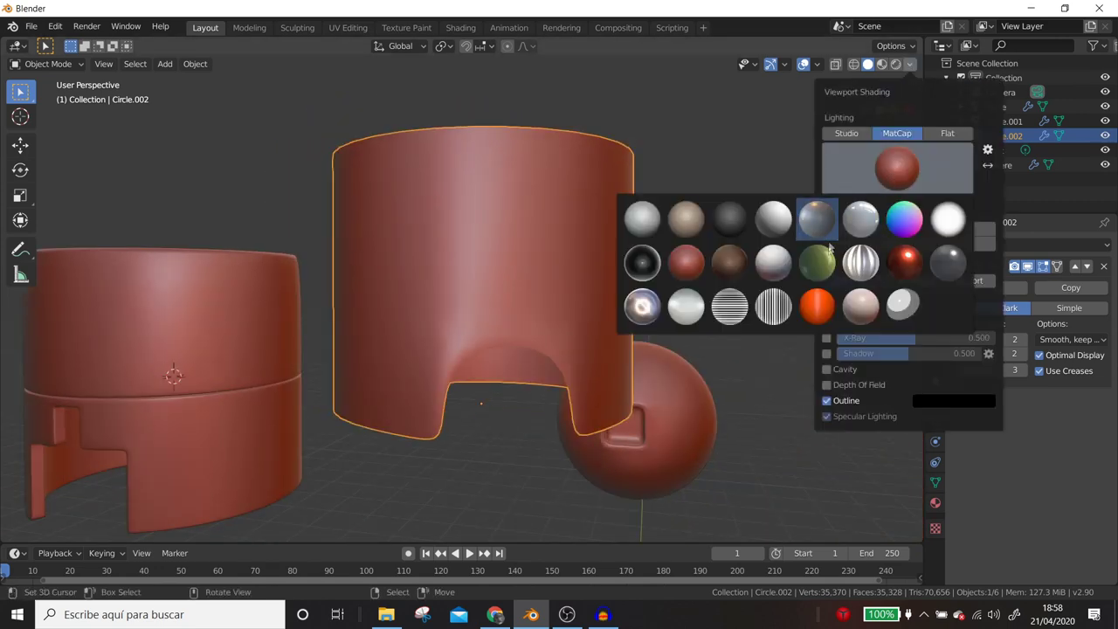
Pick the glossy red MatCap and orbit around the objects to view it.
click(904, 260)
mouse_move(656, 337)
middle_down()
mouse_move(593, 303)
mouse_move(548, 324)
middle_up()
scroll(369, 319, down, 2)
mouse_move(411, 323)
middle_down()
mouse_move(449, 319)
mouse_move(473, 298)
mouse_move(489, 307)
mouse_move(350, 332)
mouse_move(421, 325)
middle_up()
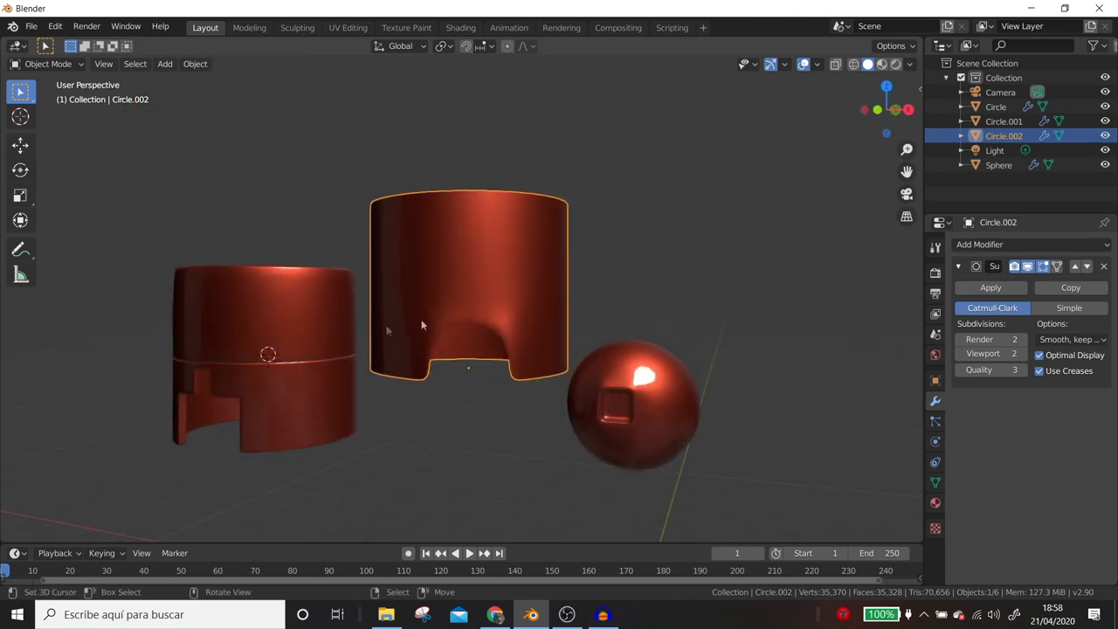
scroll(467, 306, up, 2)
On Circle.002, select the upper middle face and two vertical edges in edge mode.
key(Tab)
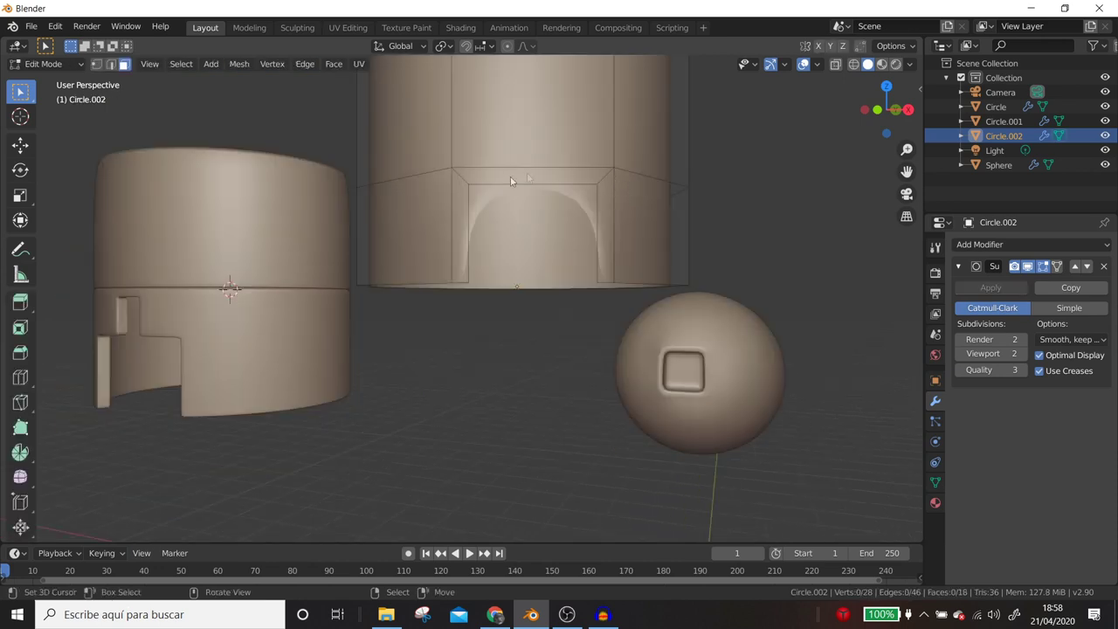
scroll(502, 234, down, 1)
scroll(515, 254, down, 1)
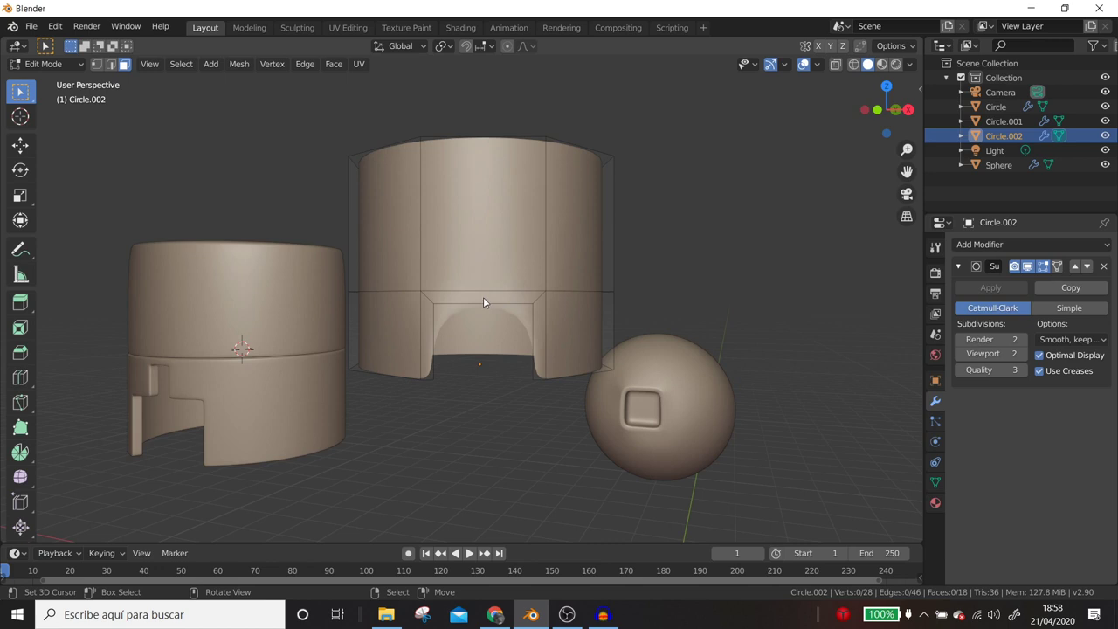
click(423, 218)
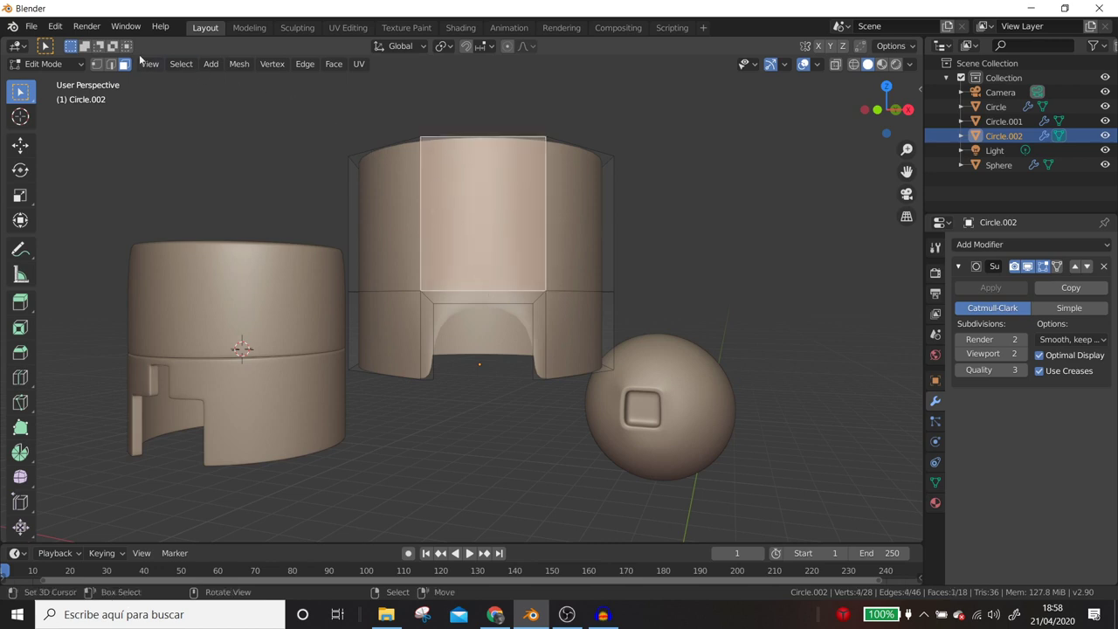
click(110, 64)
shift+click(550, 226)
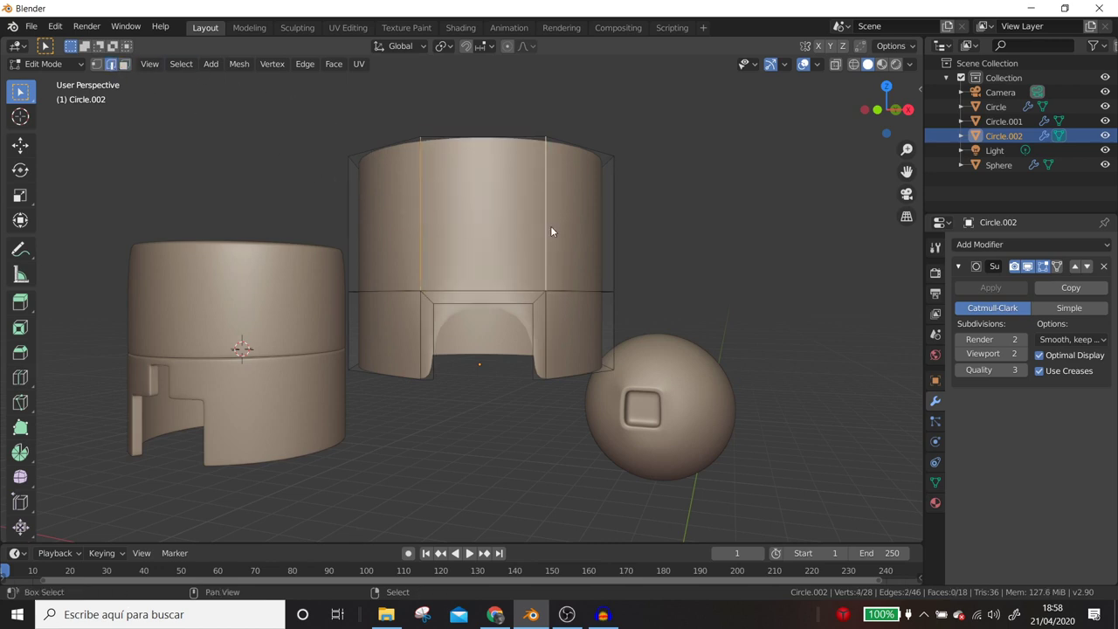
mouse_move(328, 234)
middle_down()
mouse_move(464, 291)
mouse_move(467, 306)
middle_up()
key(Tab)
Edit Circle.001 and select the vertical edges around its upper section.
click(463, 289)
key(Tab)
shift+click(359, 307)
shift+click(380, 312)
click(363, 304)
shift+click(380, 303)
shift+click(400, 302)
shift+click(418, 299)
shift+click(436, 301)
shift+click(455, 300)
shift+click(469, 304)
shift+click(345, 303)
shift+click(328, 303)
mouse_move(404, 332)
middle_down()
mouse_move(436, 314)
mouse_move(327, 366)
middle_up()
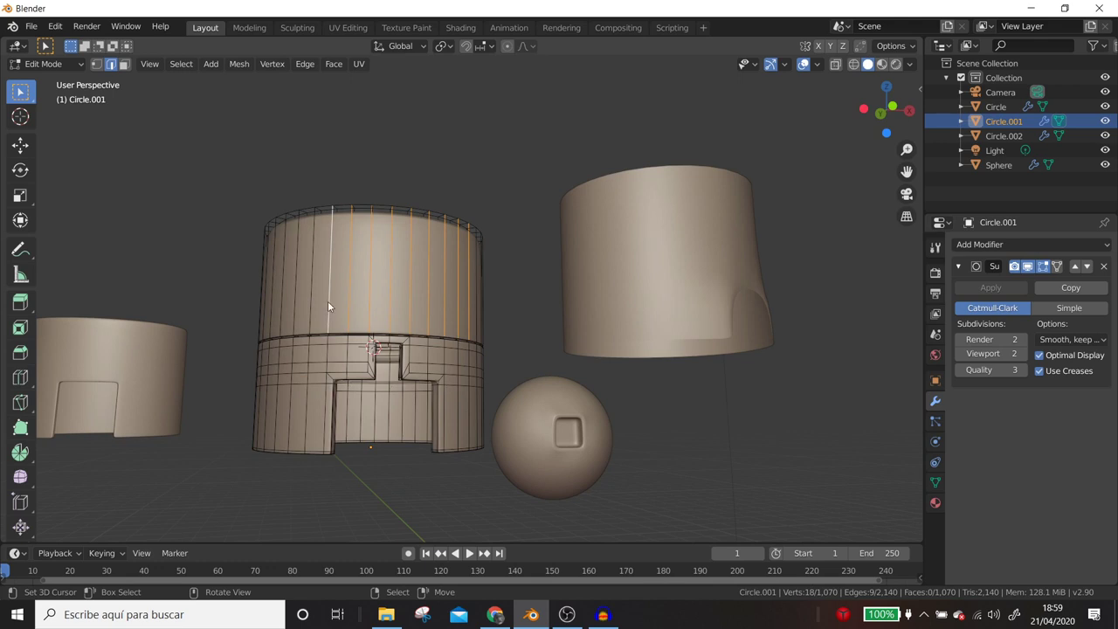
Select the row of front vertical edges on Circle.001.
click(330, 301)
shift+click(372, 304)
shift+click(356, 306)
shift+click(390, 307)
shift+click(411, 310)
shift+click(428, 311)
shift+click(443, 316)
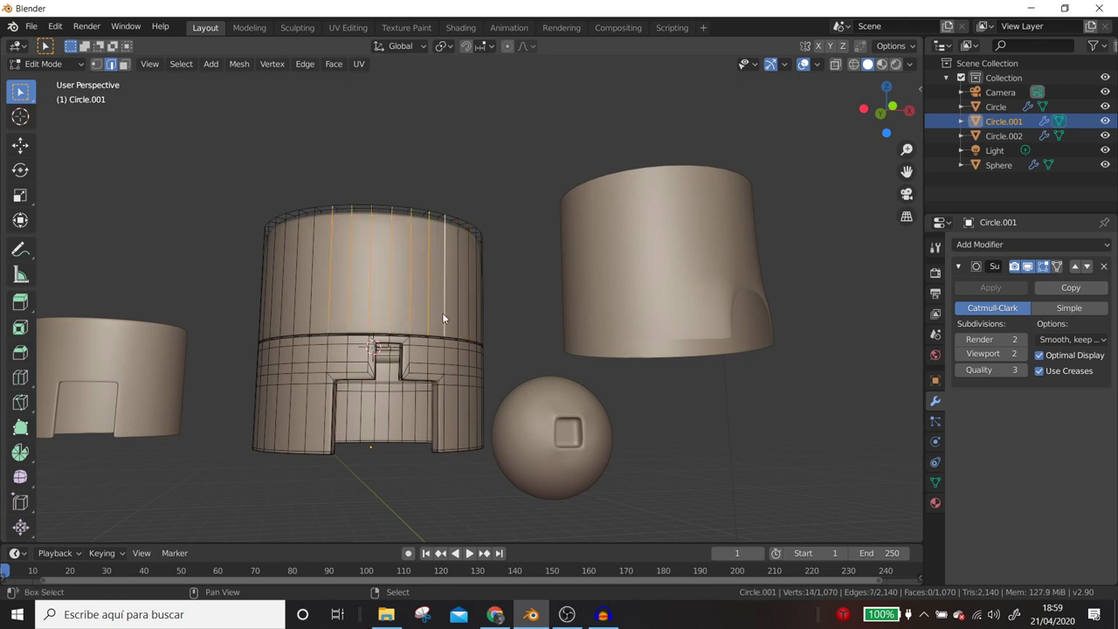
middle_drag(442, 312, 699, 250)
Switch to editing Circle.002 with nothing selected, zoomed out to show all objects.
key(Tab)
click(761, 233)
middle_drag(762, 233, 586, 309)
key(Tab)
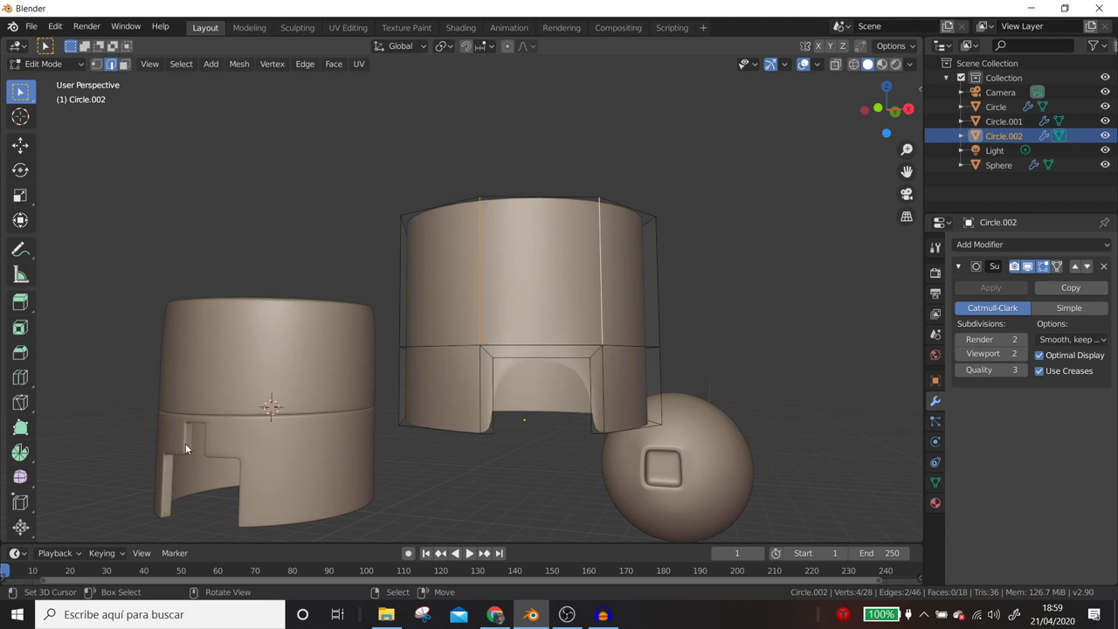
click(259, 453)
scroll(295, 392, down, 2)
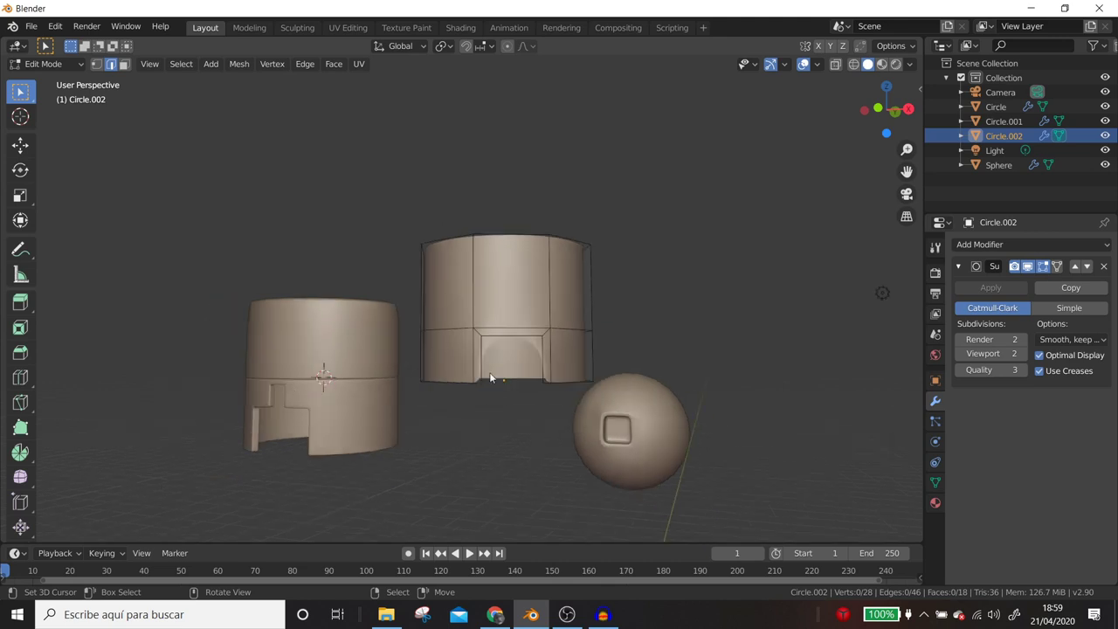
mouse_move(526, 354)
middle_down()
mouse_move(471, 361)
mouse_move(537, 402)
middle_up()
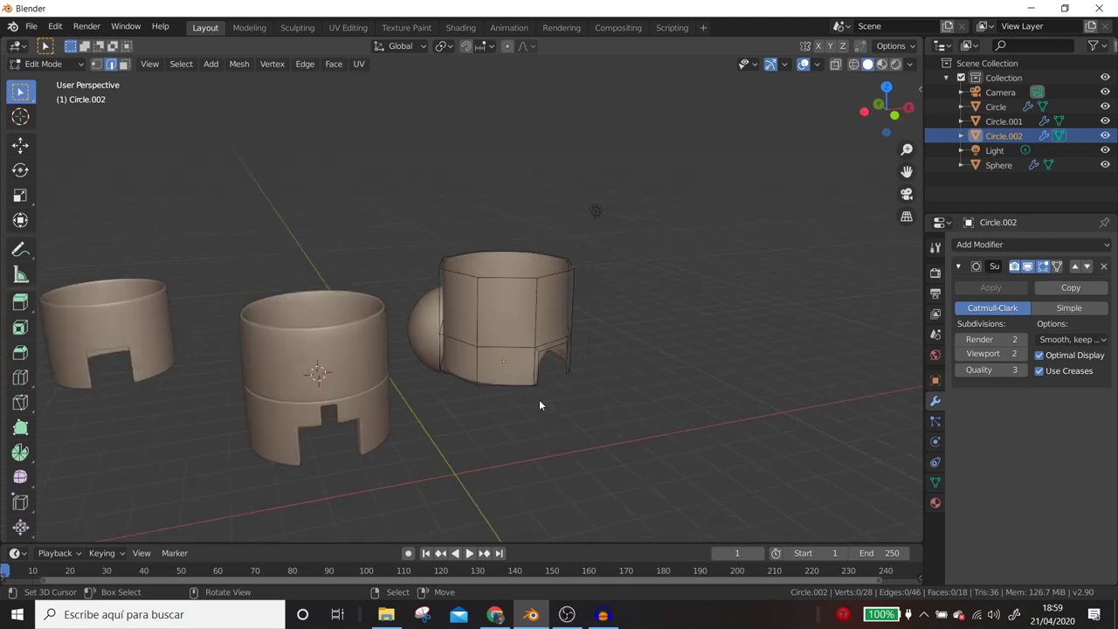
From top view, add an eight-sided circle and fill it with a face.
key(Tab)
key(KP_7)
key(shift+a)
click(595, 302)
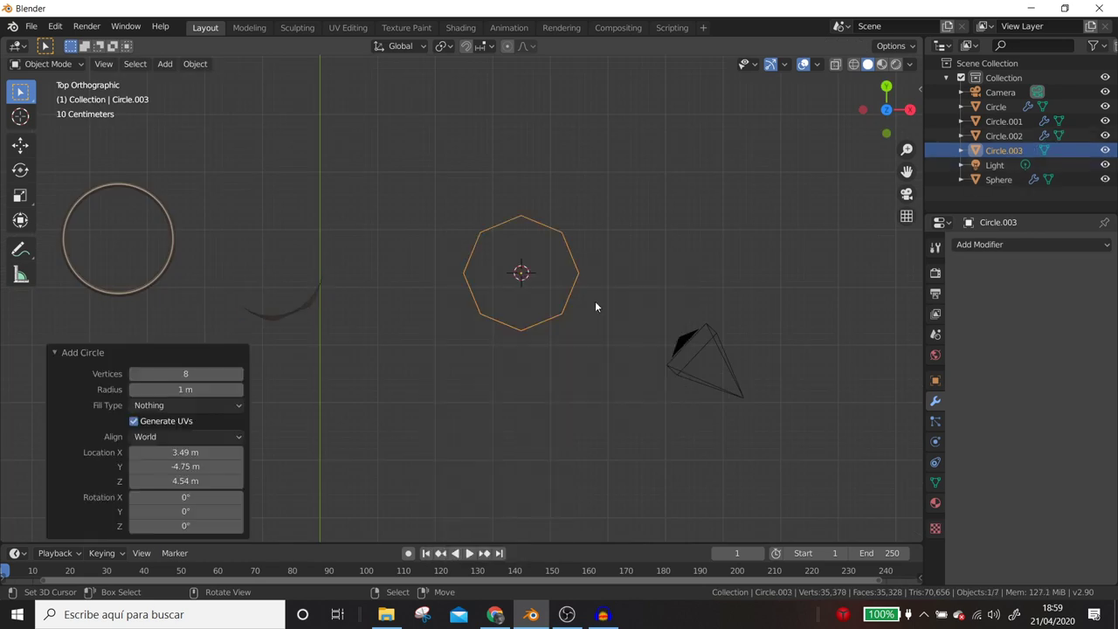
key(Tab)
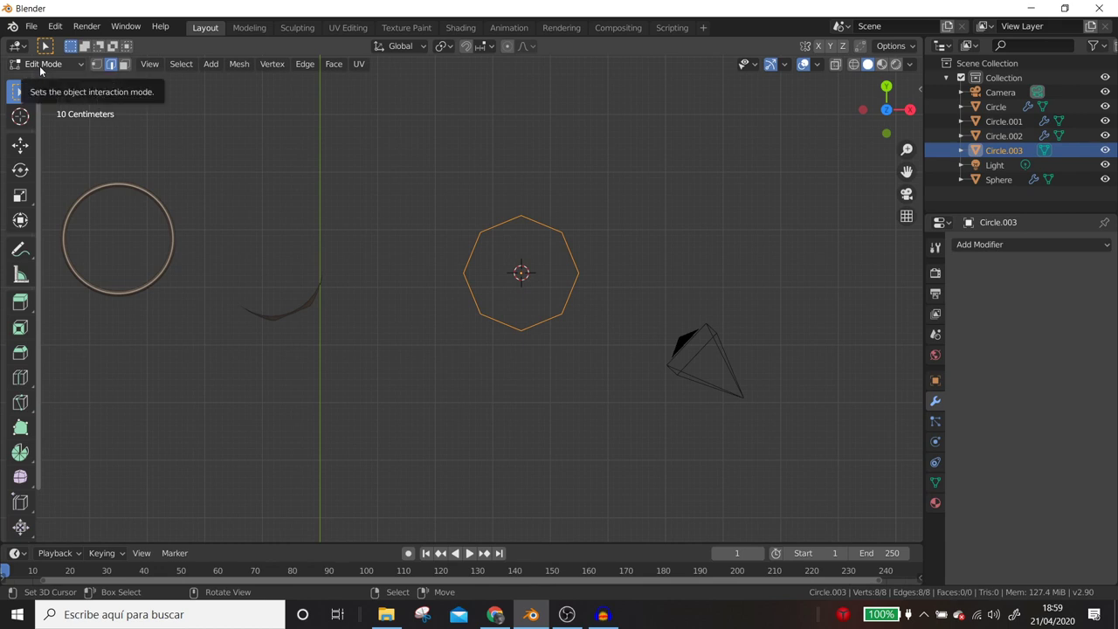
key(f)
middle_drag(476, 288, 480, 187)
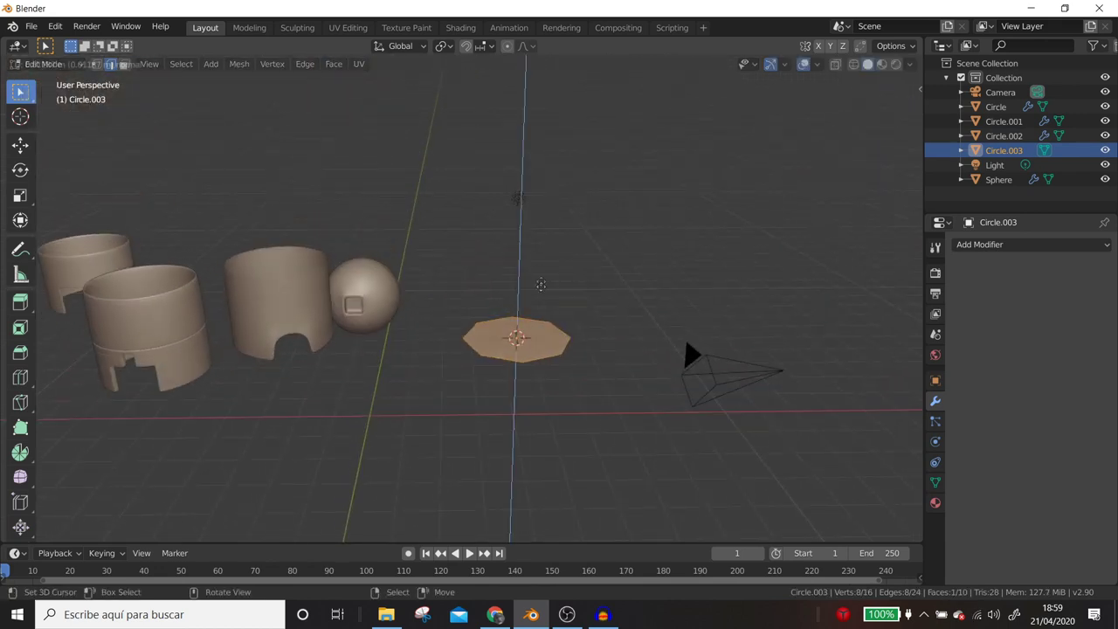
Extrude the octagon face up into a prism and inset its top face.
key(e)
click(567, 188)
scroll(576, 275, up, 2)
mouse_move(576, 275)
middle_down()
mouse_move(566, 328)
mouse_move(578, 350)
middle_up()
key(i)
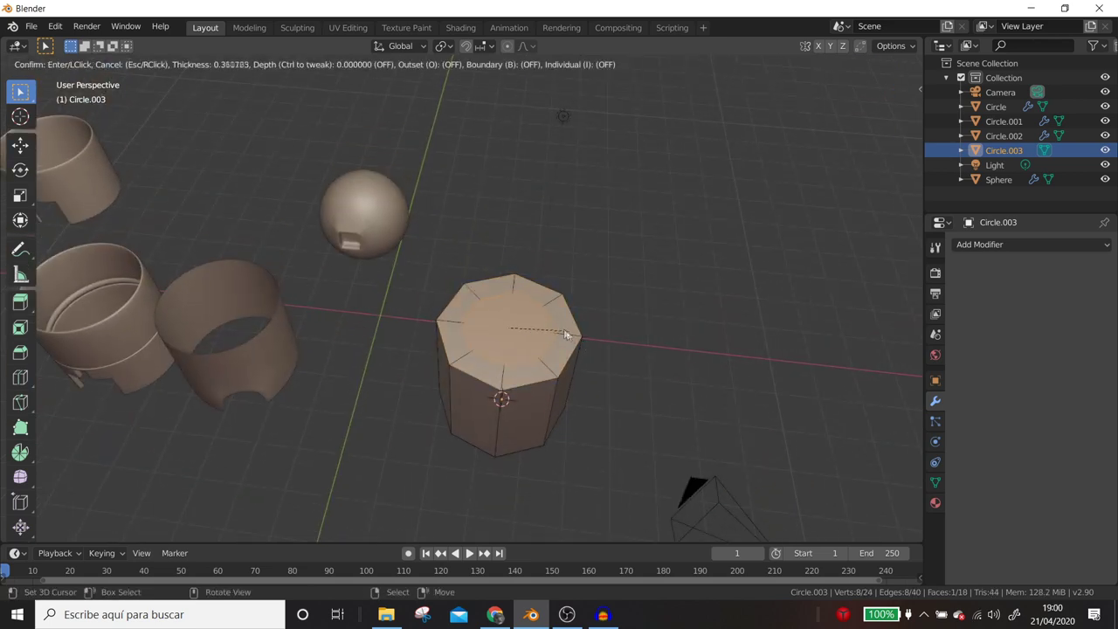
click(565, 340)
middle_drag(566, 340, 583, 297)
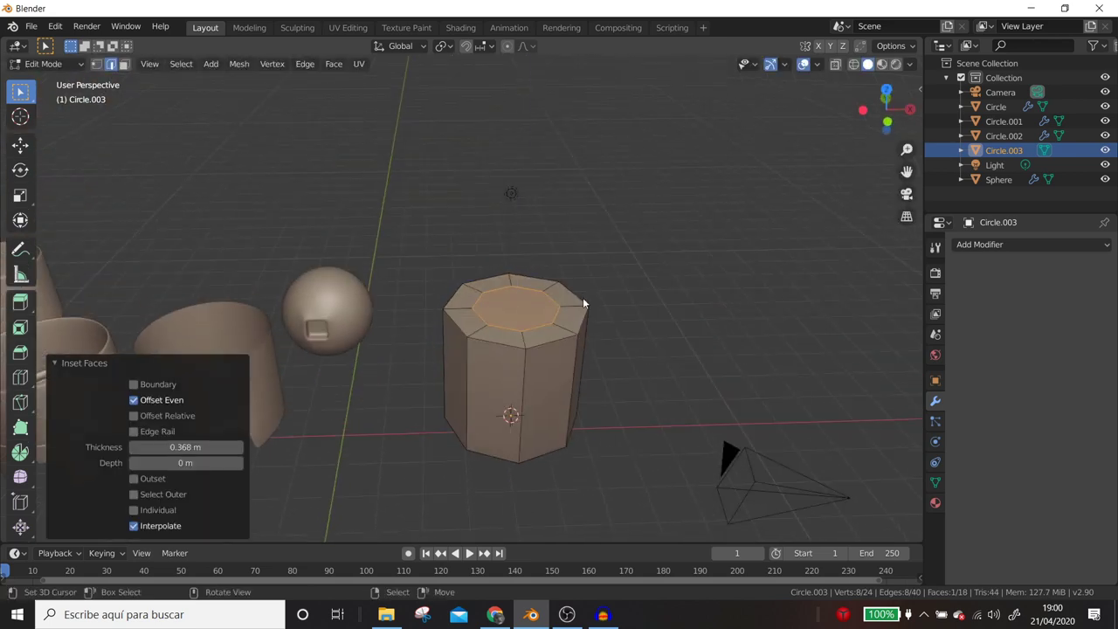
Extrude the inner top face down into a recess and inset a ring inside it.
key(e)
click(588, 315)
scroll(587, 317, up, 2)
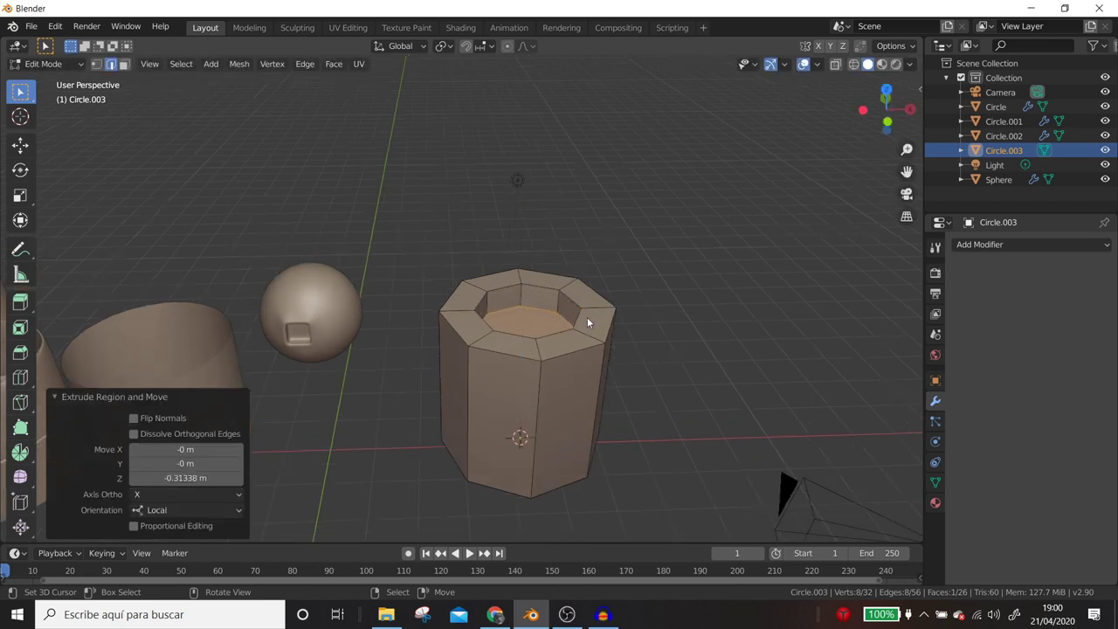
scroll(589, 323, up, 1)
key(i)
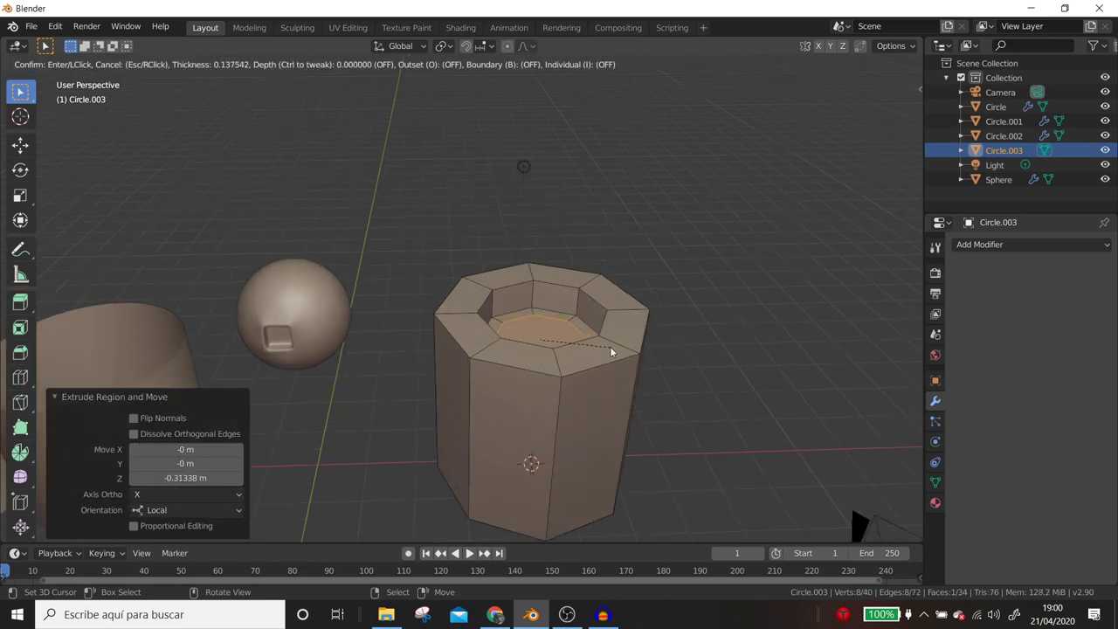
click(608, 346)
Cut edge loops around the recess's inner wall.
alt+click(533, 291)
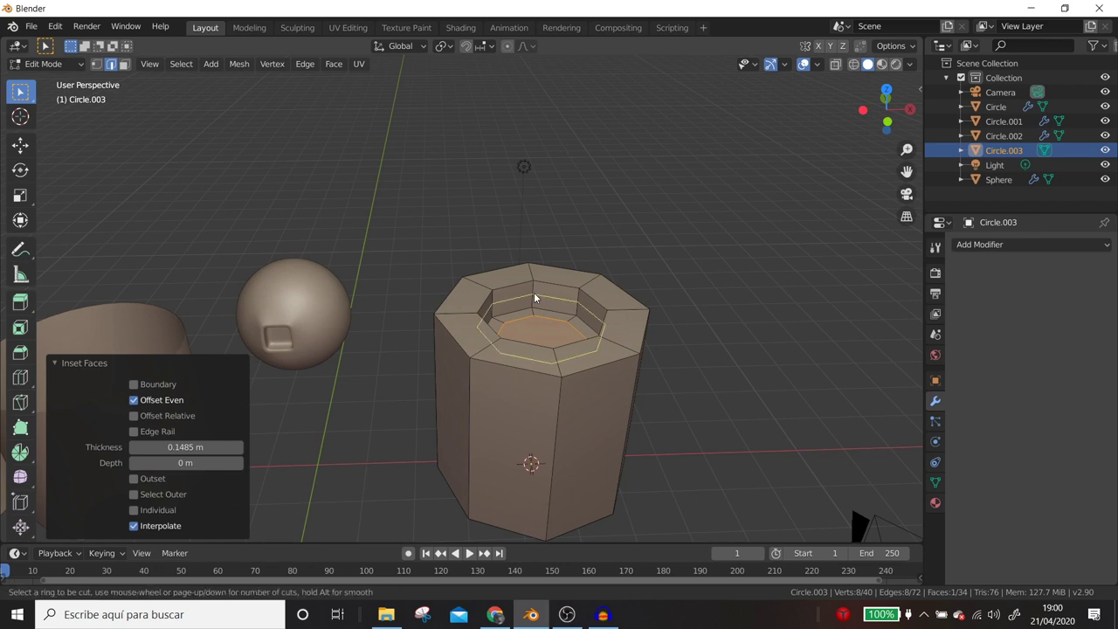
key(g)
key(g)
click(534, 288)
key(ctrl+r)
click(536, 294)
click(536, 297)
Add two edge loops close to the outer top rim.
key(ctrl+r)
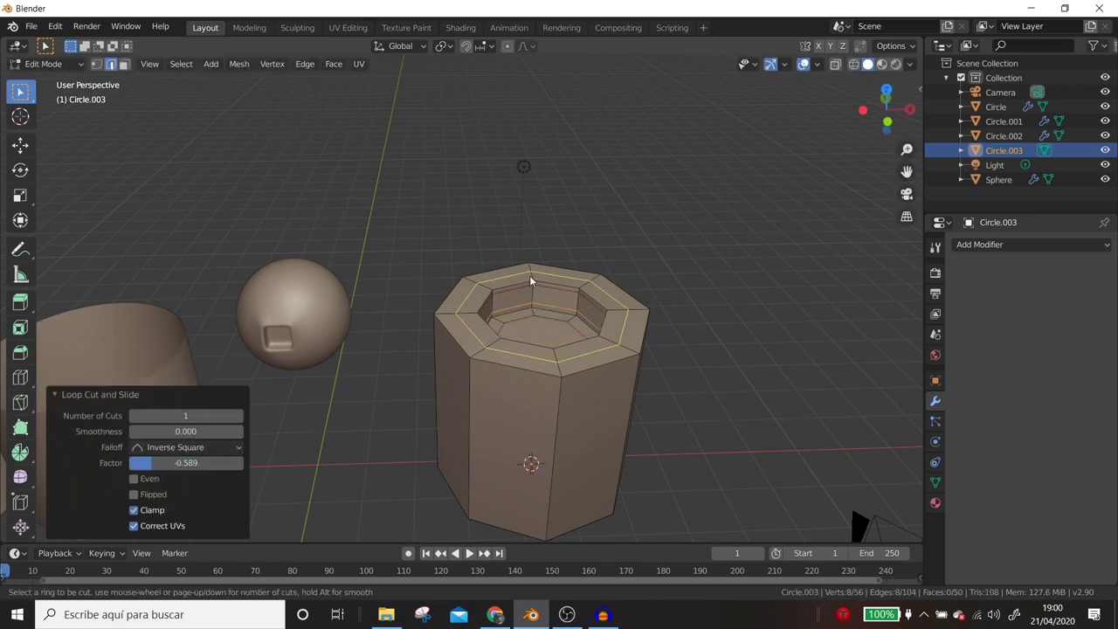
click(529, 276)
click(529, 269)
key(ctrl+r)
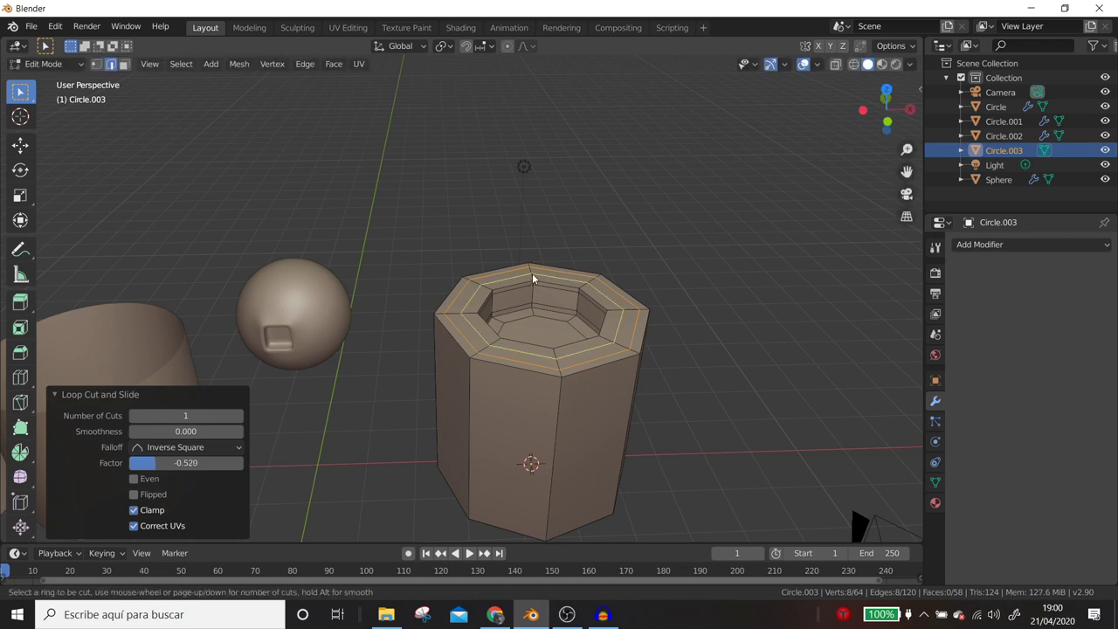
click(532, 273)
click(532, 272)
Add edge loops on the outer wall, one slid close to the bottom edge.
key(ctrl+r)
click(571, 330)
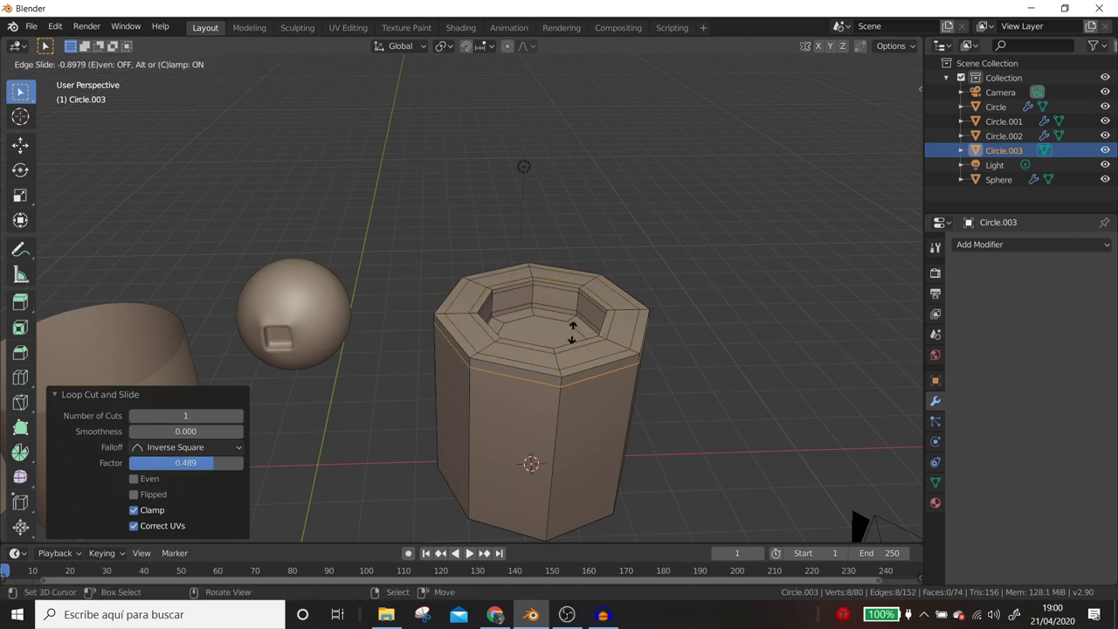
click(572, 331)
middle_drag(572, 331, 584, 457)
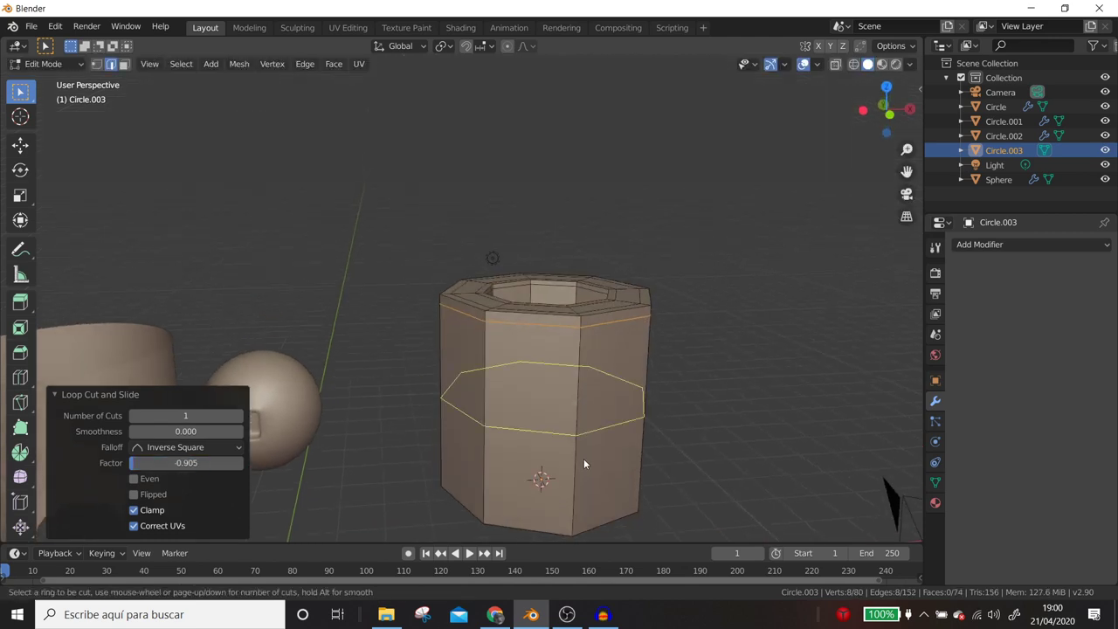
key(ctrl+r)
click(584, 459)
click(586, 68)
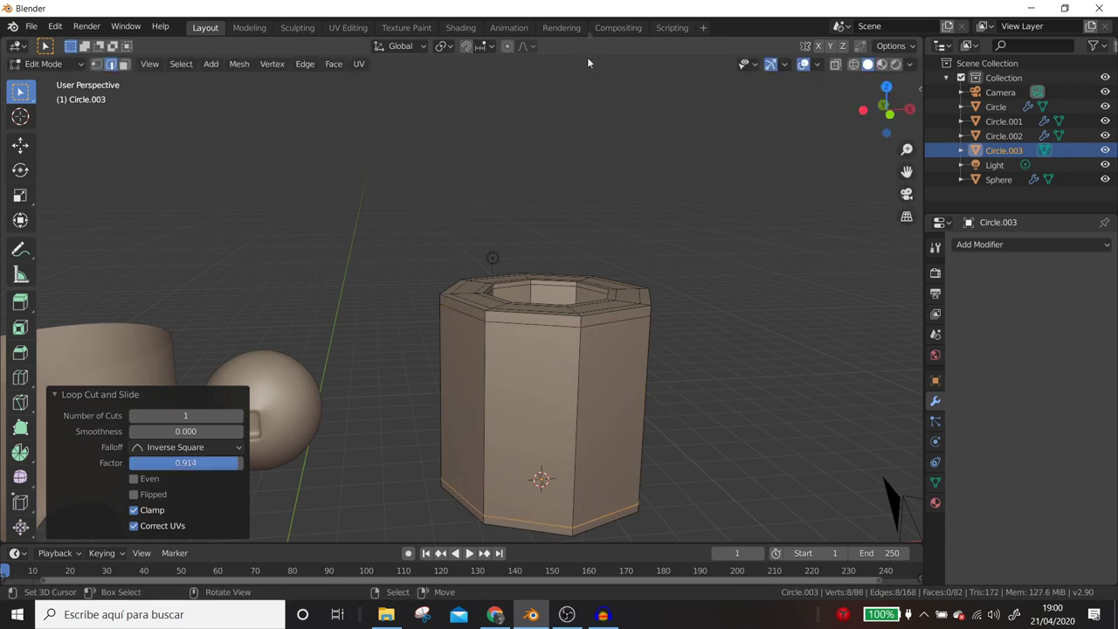
click(966, 247)
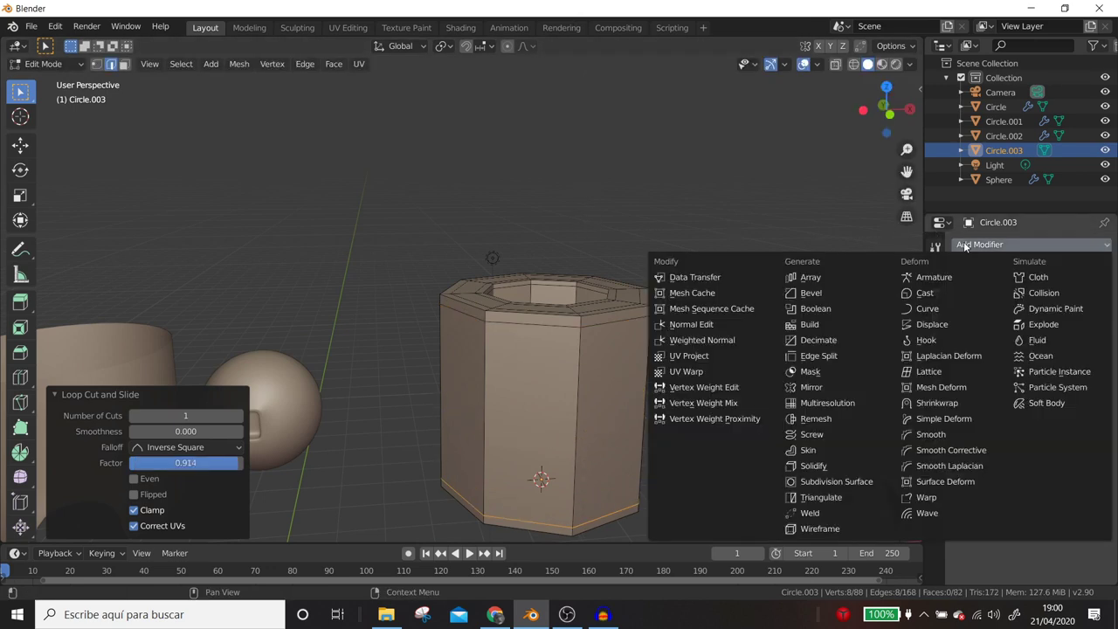
Add a Subdivision Surface at viewport level 2 and shade the cup smooth.
click(843, 482)
click(1022, 353)
scroll(630, 301, up, 1)
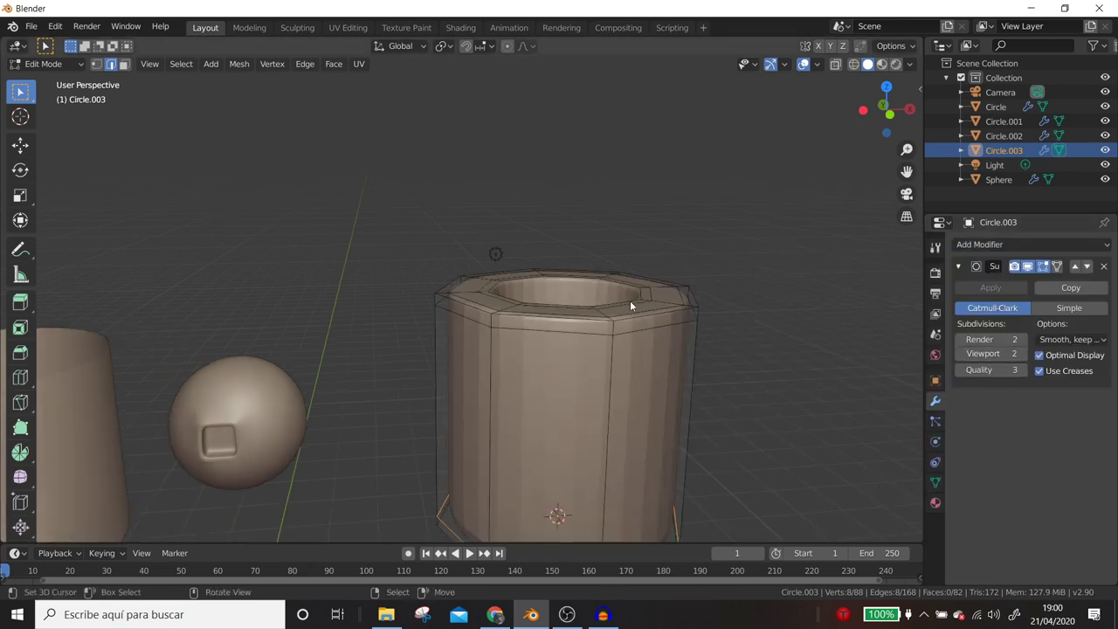
right_click(630, 300)
key(Tab)
right_click(648, 297)
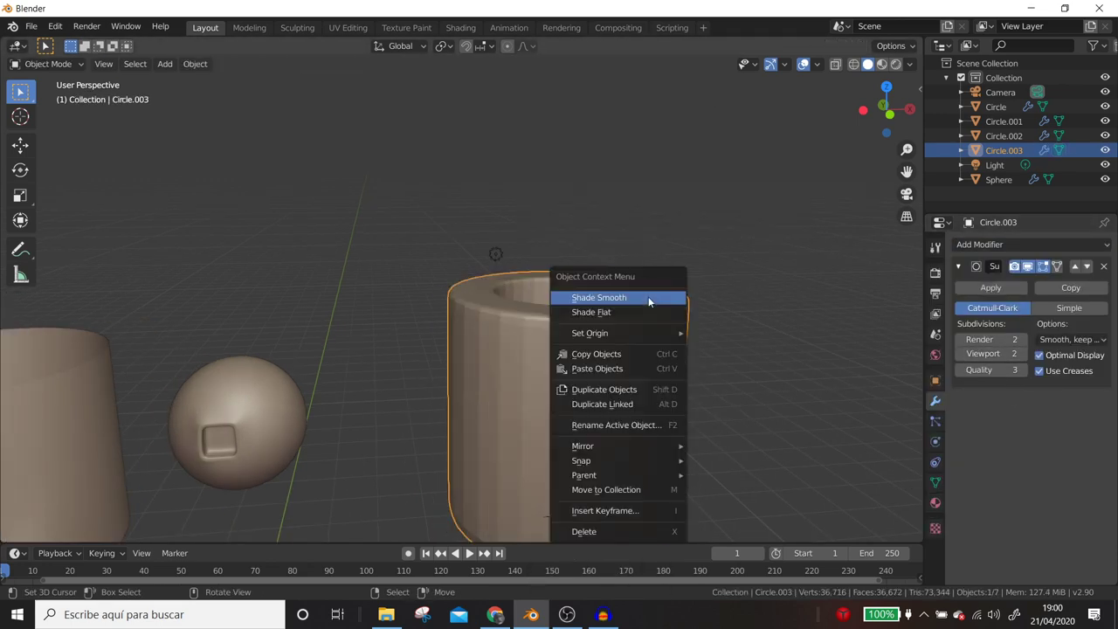
click(648, 297)
mouse_move(648, 297)
middle_down()
mouse_move(450, 416)
mouse_move(516, 371)
middle_up()
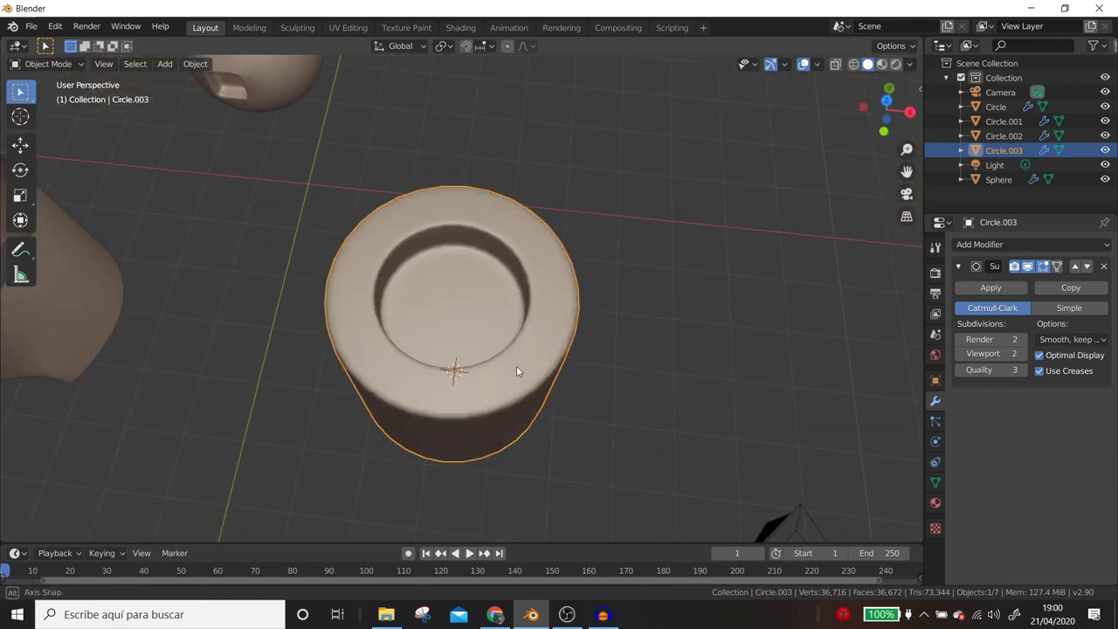
Inspect the smoothed cup's mesh from several angles, ending in top orthographic view.
key(Tab)
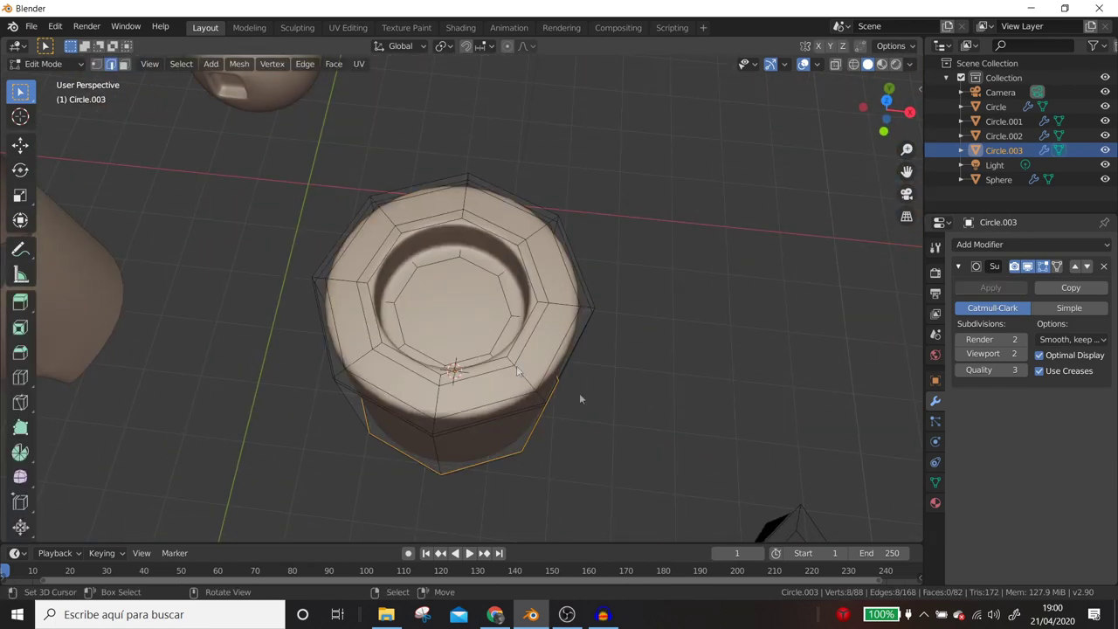
mouse_move(474, 301)
middle_down()
mouse_move(449, 276)
mouse_move(387, 312)
mouse_move(457, 299)
mouse_move(345, 260)
mouse_move(219, 396)
middle_up()
scroll(446, 277, down, 3)
scroll(298, 393, up, 2)
mouse_move(298, 390)
middle_down()
mouse_move(401, 375)
mouse_move(443, 355)
middle_up()
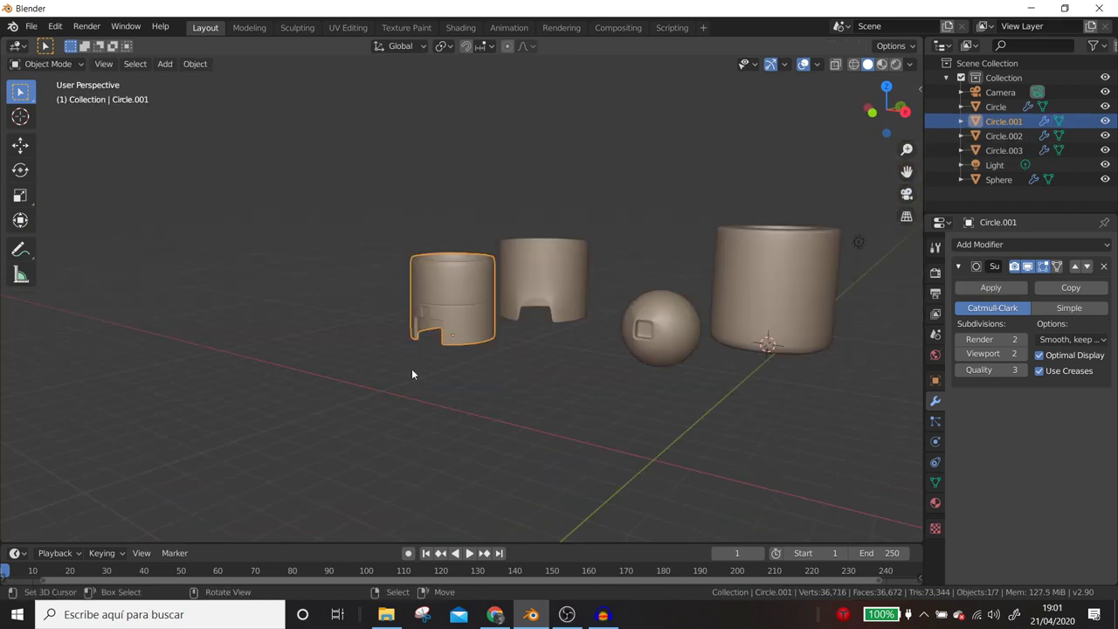
middle_drag(413, 374, 431, 376)
scroll(442, 377, down, 3)
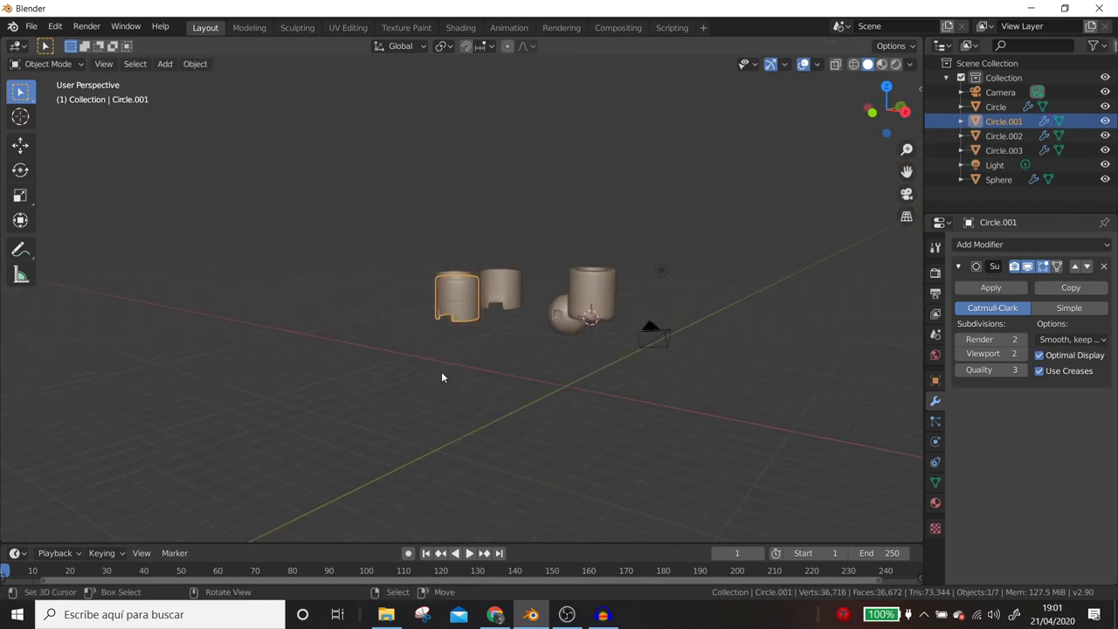
key(KP_7)
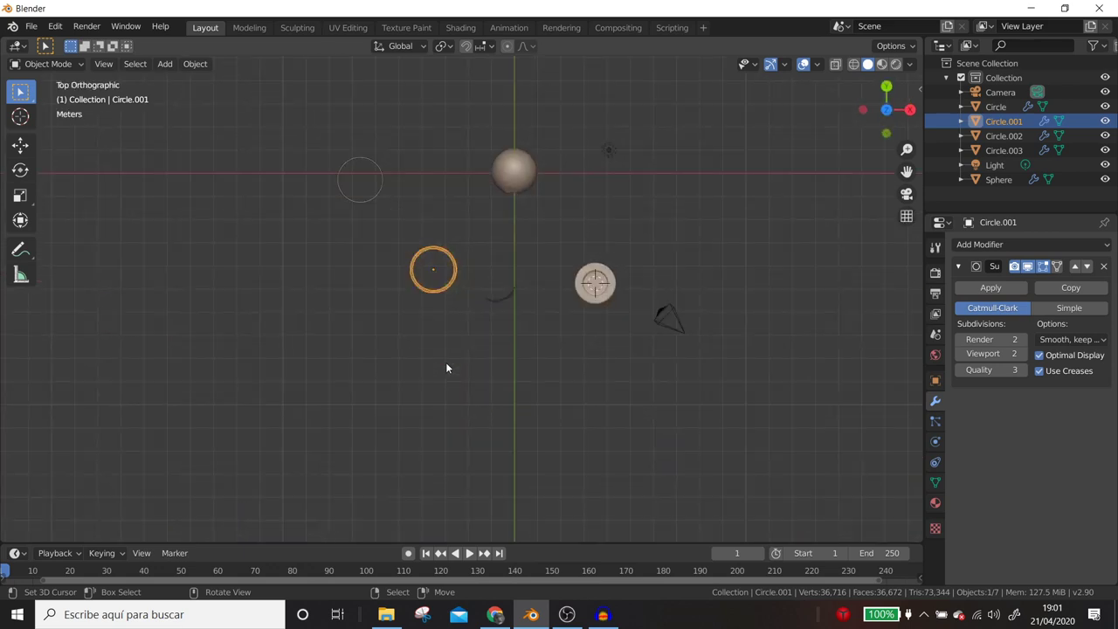
Add a new circle mesh and fill it with a face.
key(shift+a)
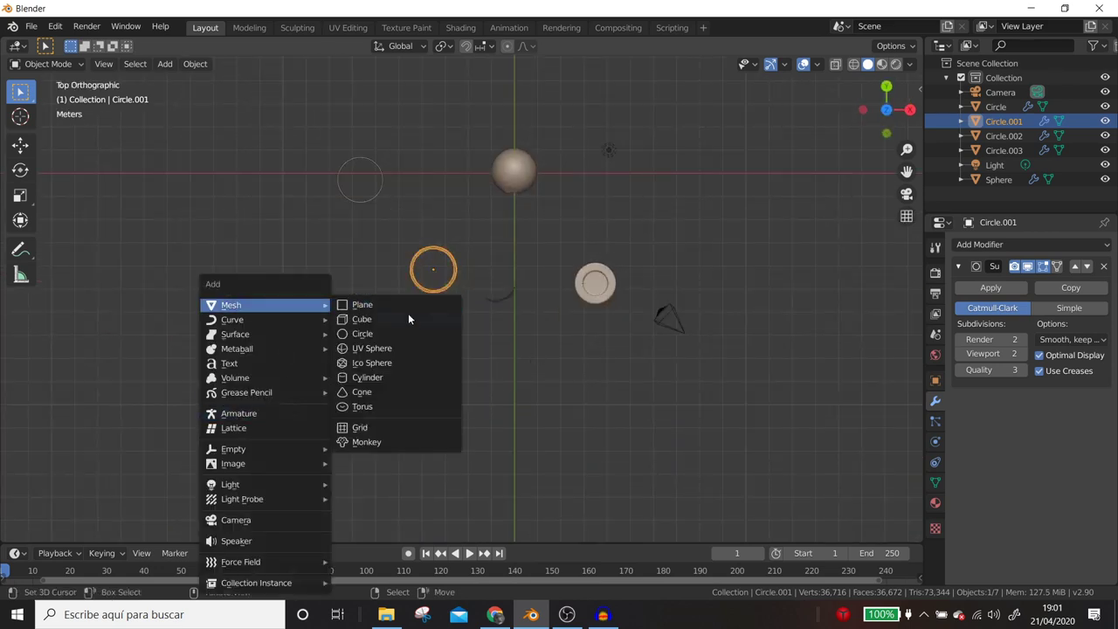
click(407, 338)
mouse_move(379, 407)
shift+middle_down()
mouse_move(537, 374)
mouse_move(512, 256)
shift+middle_up()
scroll(491, 384, up, 2)
scroll(496, 368, up, 3)
key(Tab)
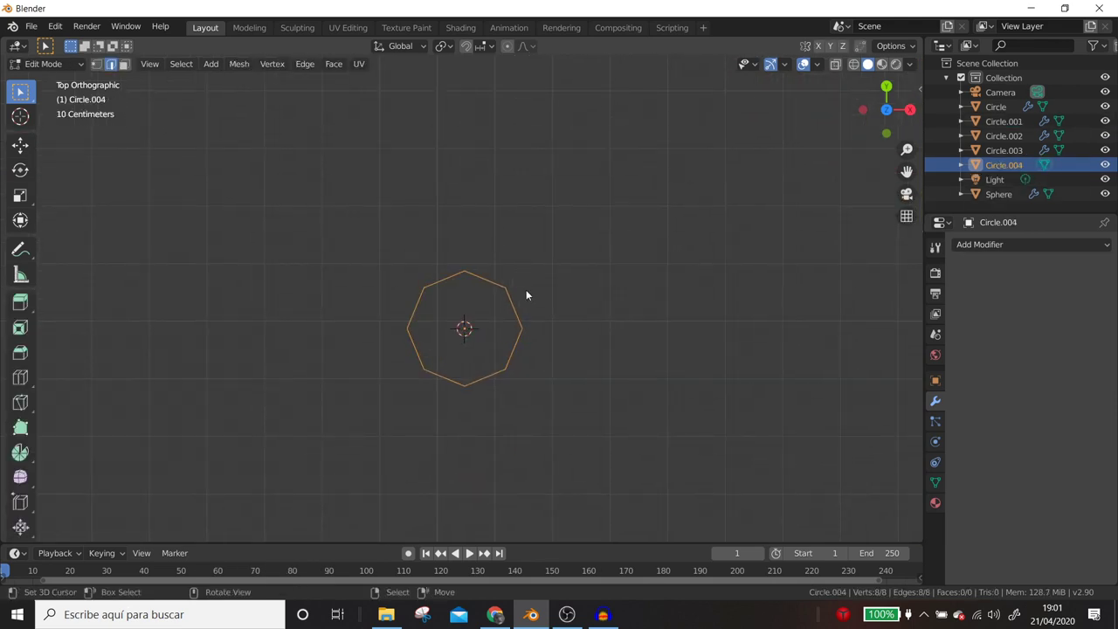
key(f)
Extrude the circle face upward into a cylinder.
key(KP_5)
middle_drag(527, 370, 513, 280)
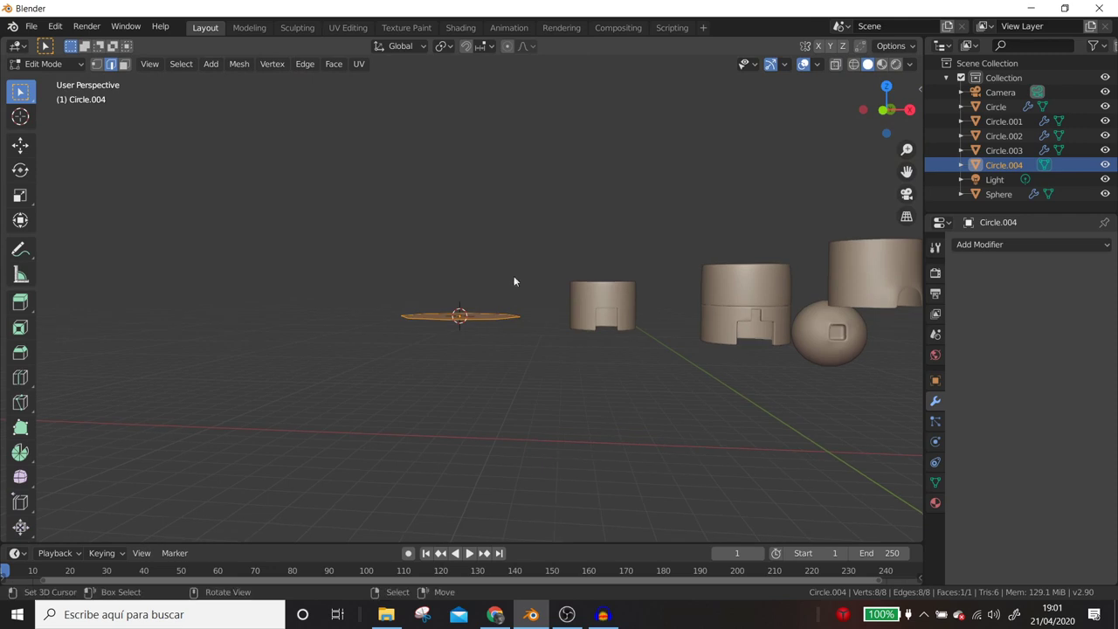
key(e)
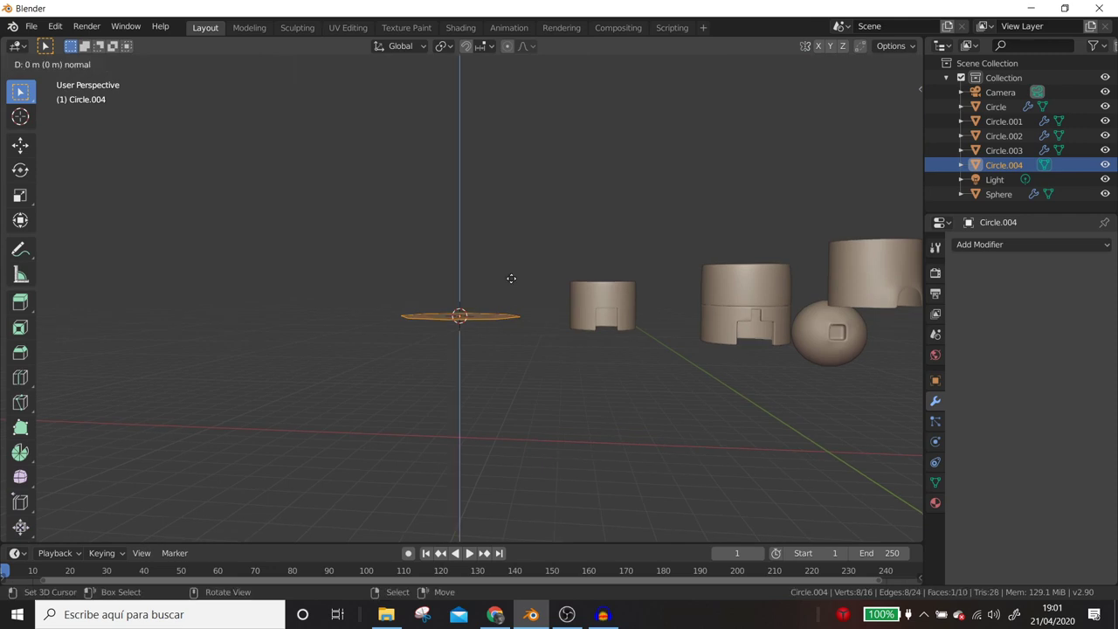
click(527, 131)
middle_drag(529, 267, 532, 313)
Cut a horizontal edge loop around the cylinder's middle.
key(ctrl+r)
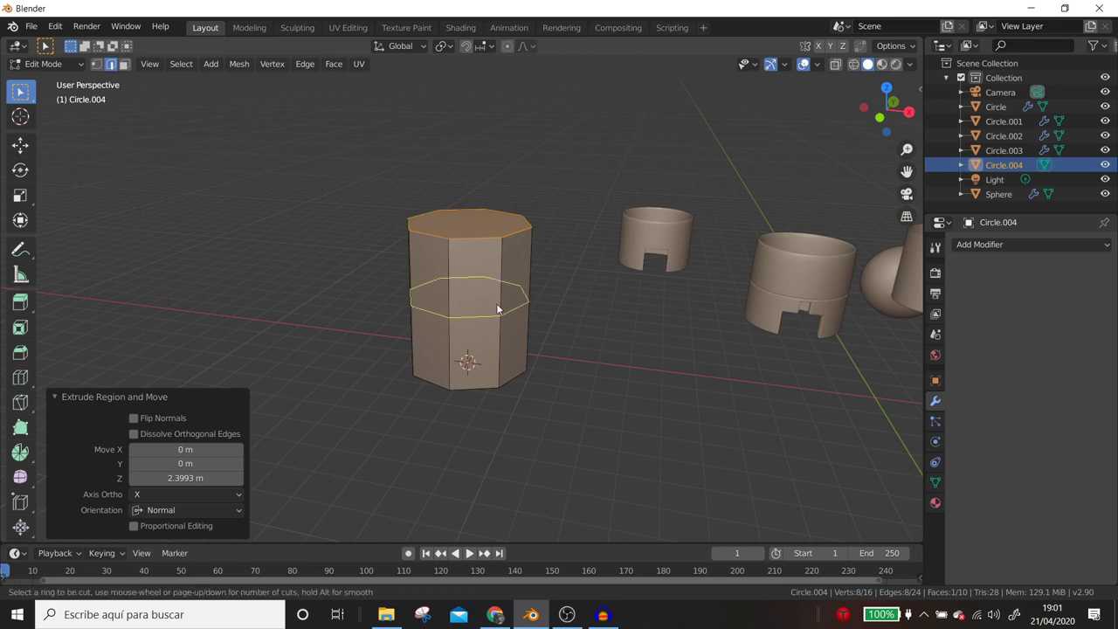
double_click(496, 303)
middle_drag(496, 304, 481, 236)
click(481, 236)
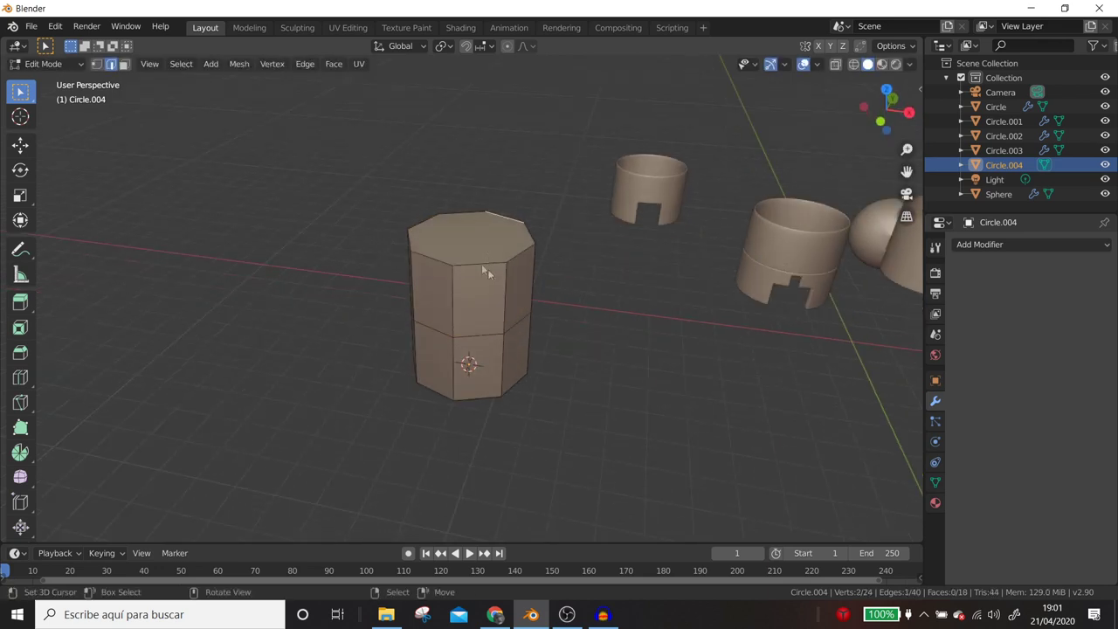
Inset the top face, extrude it down, and delete it to open the top.
click(123, 63)
click(470, 229)
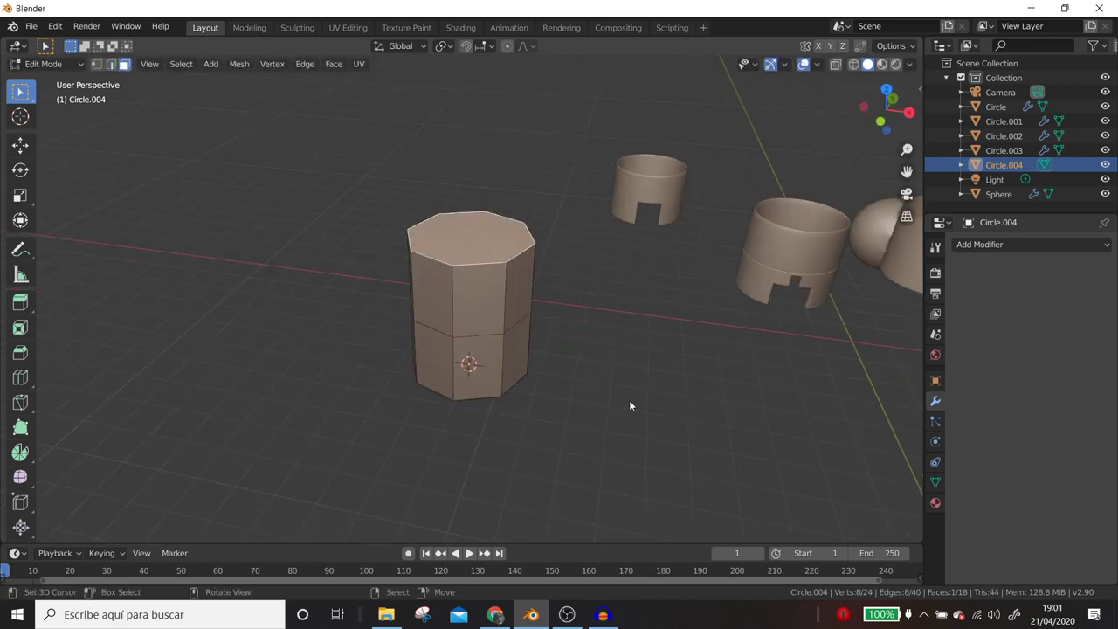
key(i)
click(628, 391)
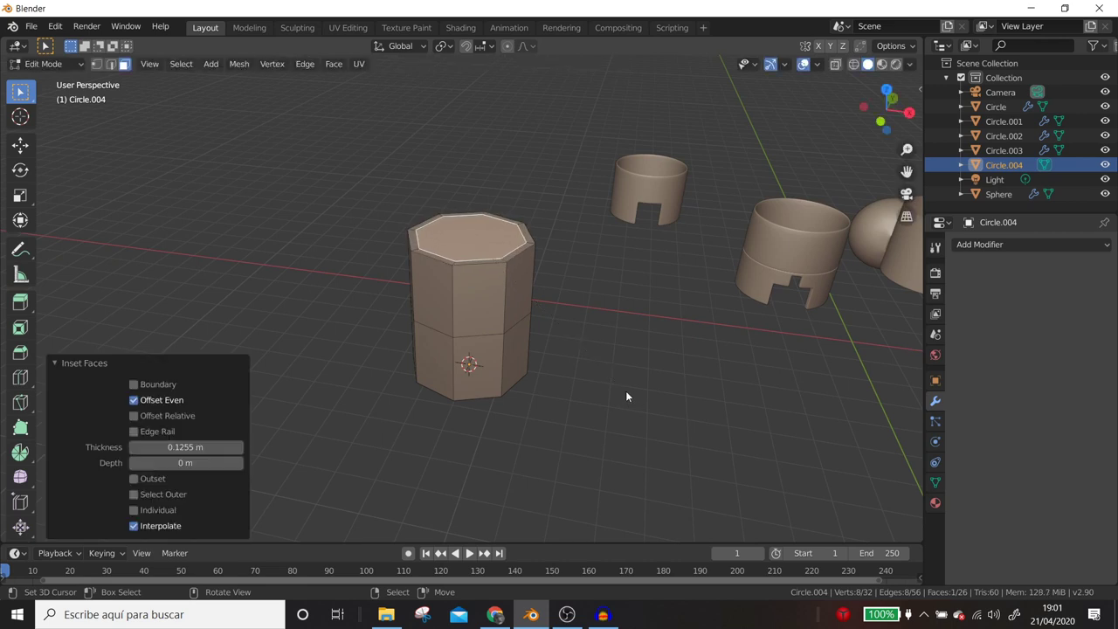
key(e)
click(626, 409)
key(x)
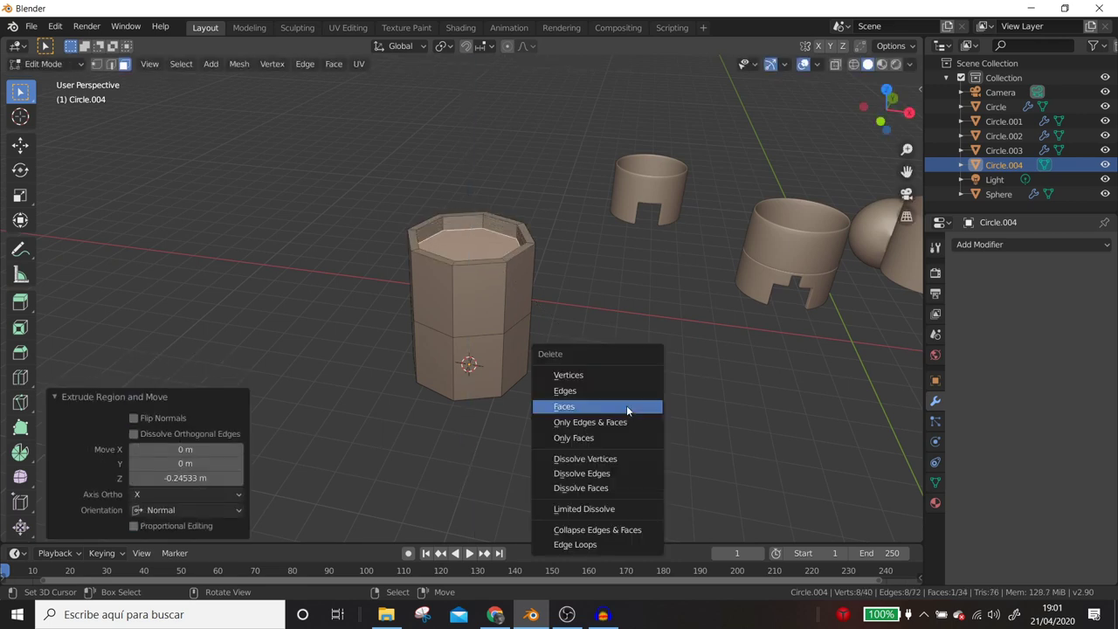
click(626, 407)
Inset the cylinder's bottom face.
middle_drag(502, 400, 481, 322)
click(478, 321)
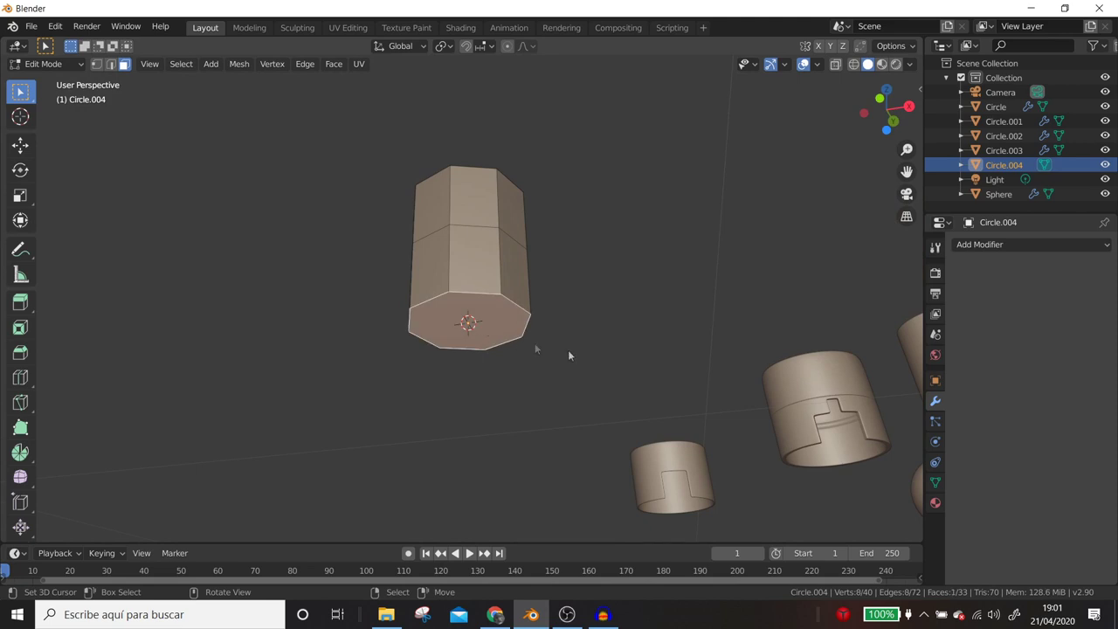
key(i)
click(646, 379)
Add edge loops near the bottom and top edges of the cylinder.
middle_drag(643, 375, 449, 324)
alt+click(460, 338)
key(g)
key(g)
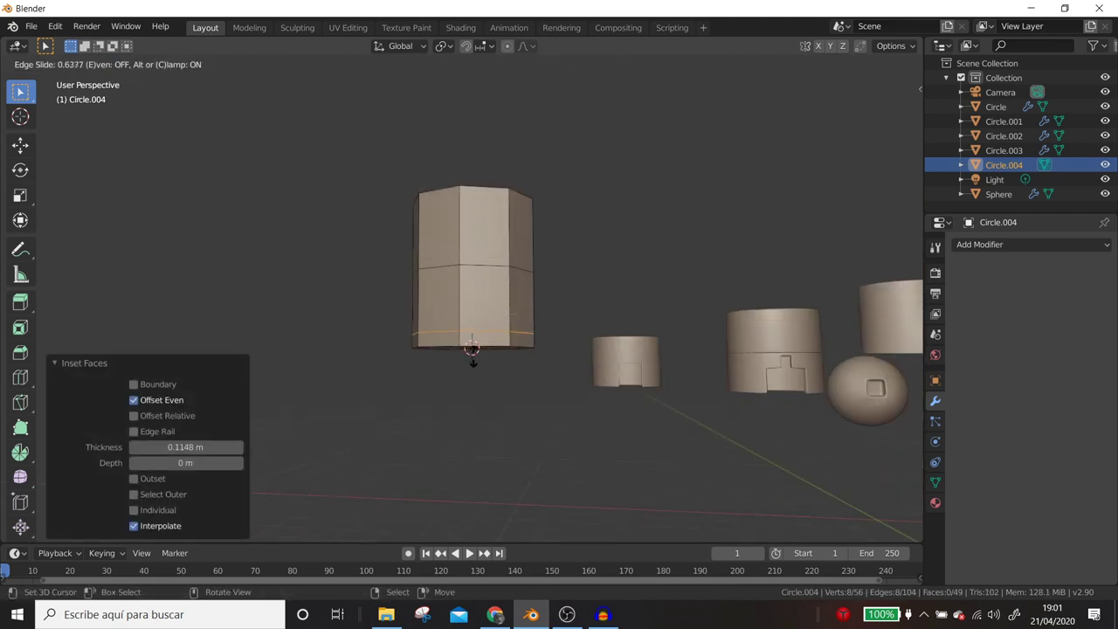
click(472, 349)
key(ctrl+r)
click(460, 223)
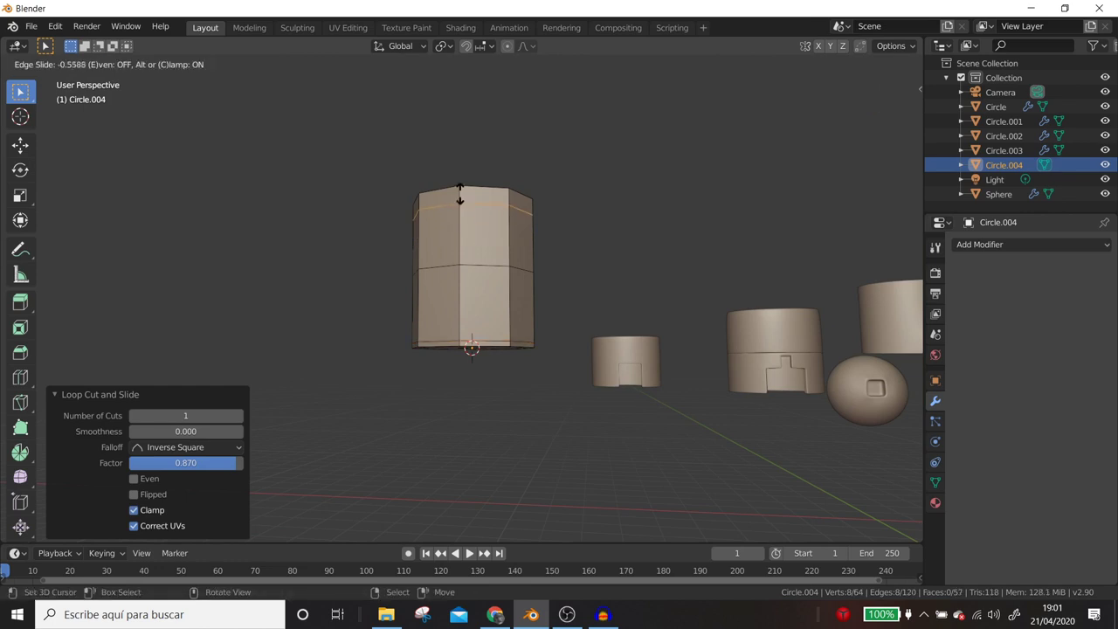
click(460, 180)
middle_drag(460, 183, 448, 276)
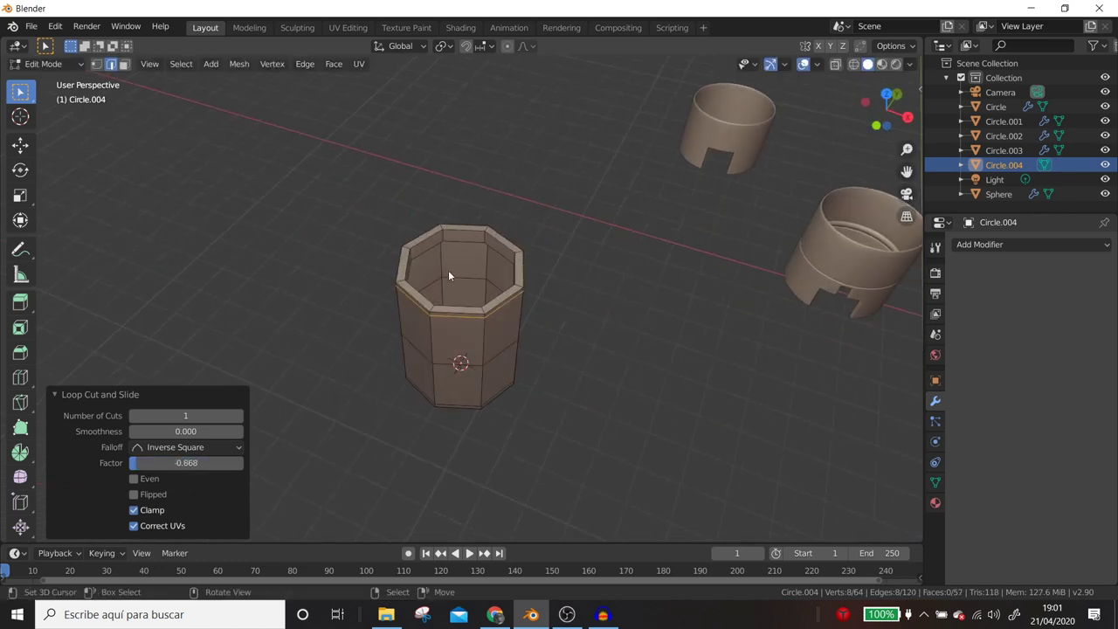
Add a centred middle loop, snap the cursor to it, and twist it about 50° around Z.
key(ctrl+r)
click(481, 309)
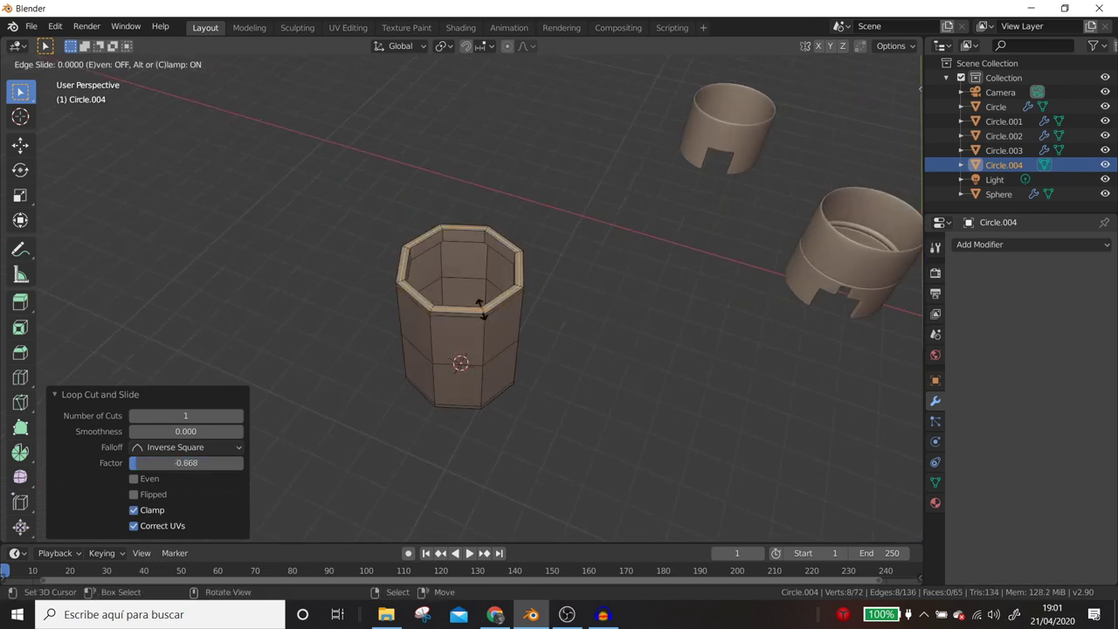
right_click(481, 309)
middle_drag(482, 309, 501, 270)
alt+click(485, 281)
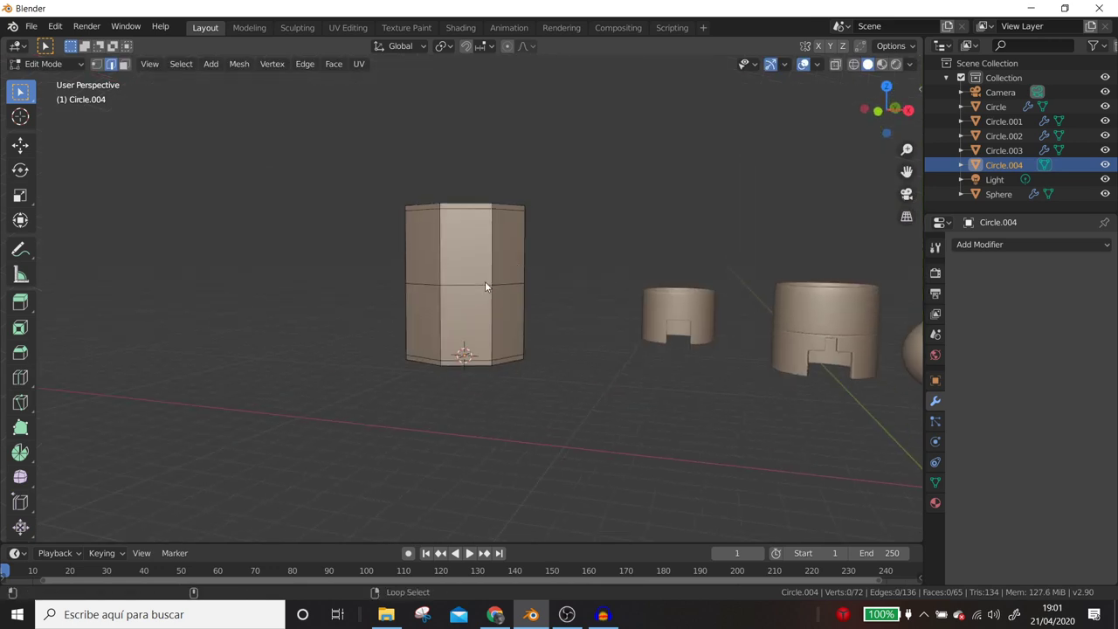
key(shift+s)
click(538, 351)
mouse_move(538, 355)
middle_down()
mouse_move(593, 364)
mouse_move(582, 363)
middle_up()
key(r)
key(z)
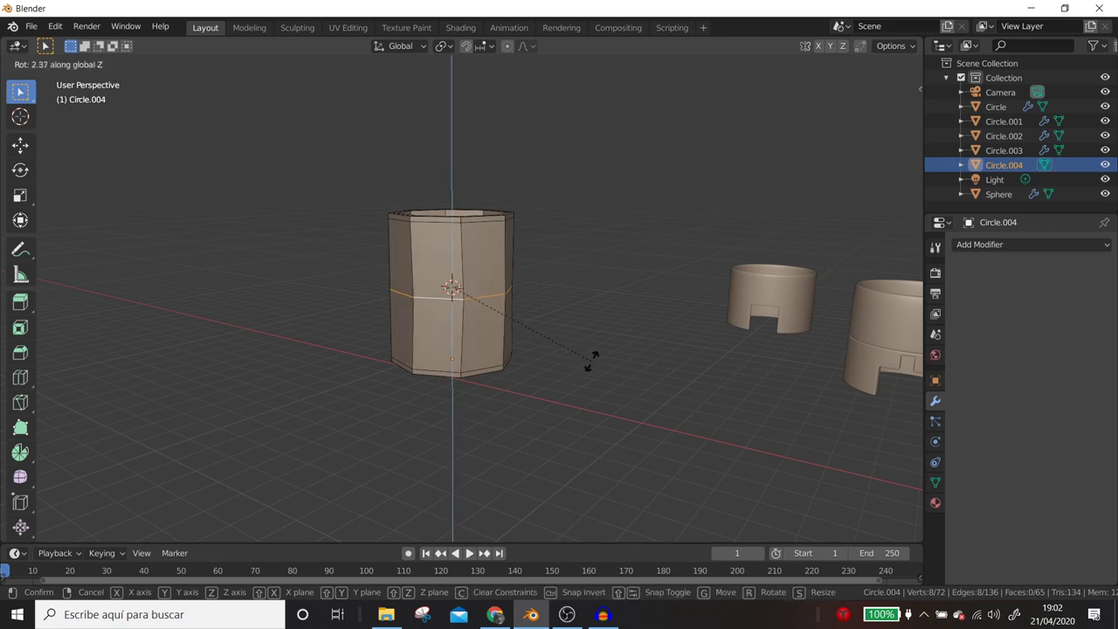
click(685, 210)
Add a Subdivision Surface modifier to smooth Circle.004.
middle_drag(685, 211, 520, 382)
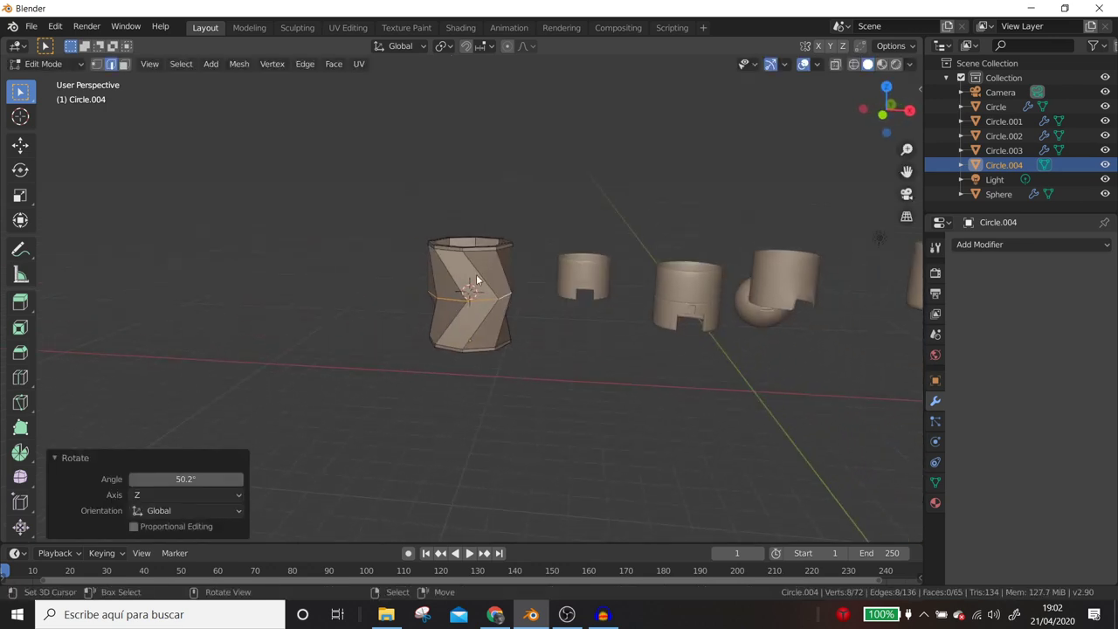
click(1021, 248)
click(843, 481)
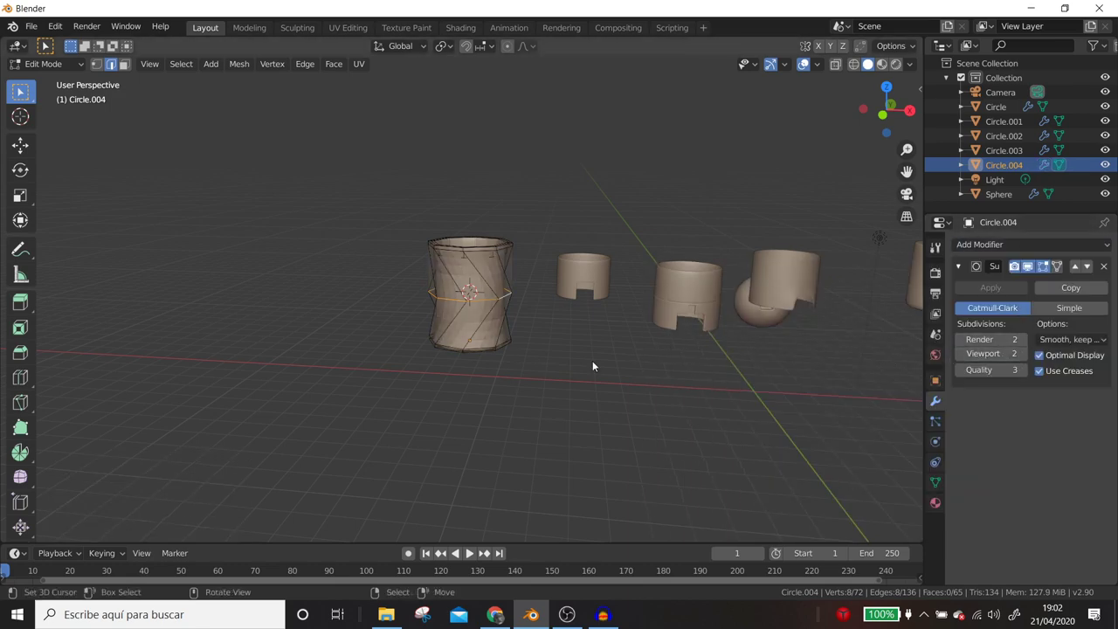
Shade Circle.004 smooth in Object Mode.
key(Tab)
scroll(594, 362, up, 5)
mouse_move(605, 329)
middle_down()
mouse_move(654, 315)
mouse_move(615, 219)
middle_up()
right_click(616, 218)
click(612, 226)
scroll(607, 296, down, 2)
middle_drag(606, 296, 567, 268)
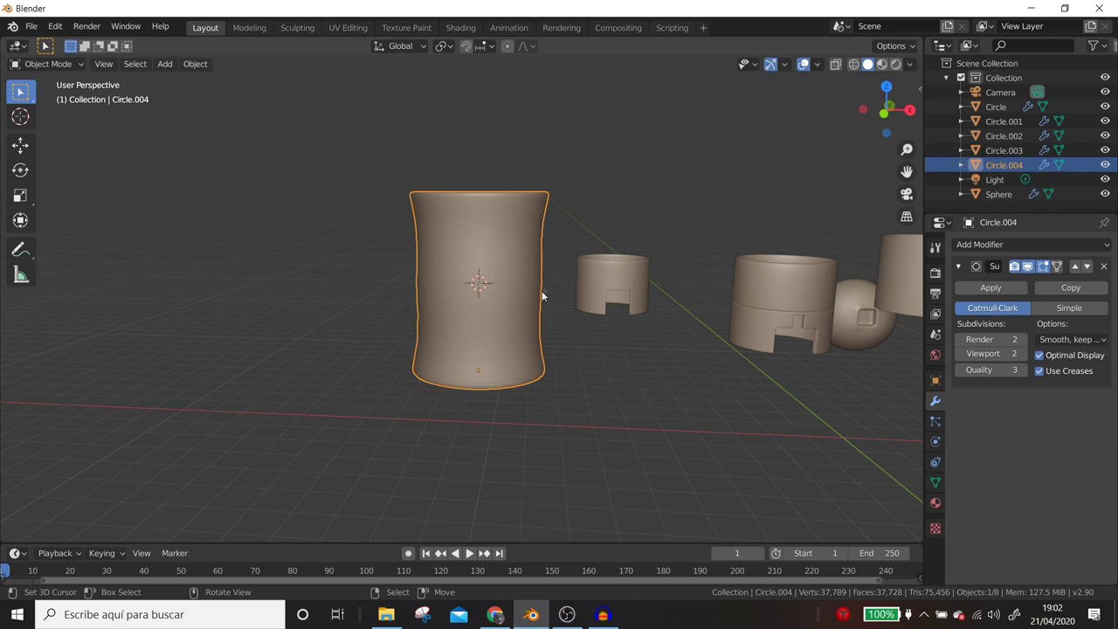
Widen Circle.004's middle edge loop so its sides bulge outward.
key(Tab)
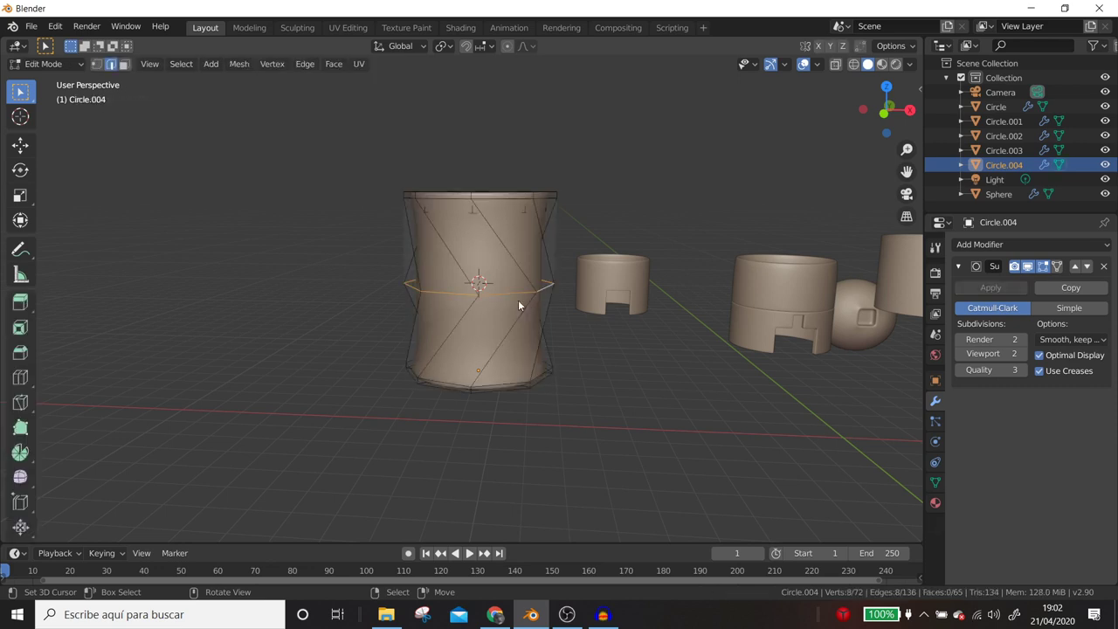
key(shift+s)
key(s)
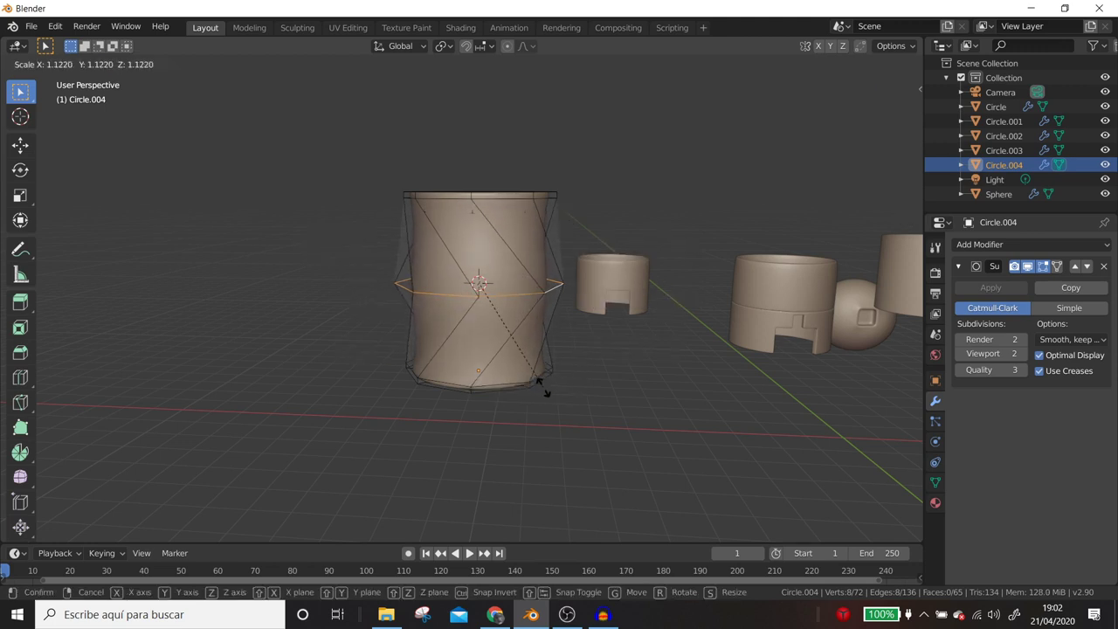
click(544, 387)
key(Tab)
middle_drag(547, 340, 499, 324)
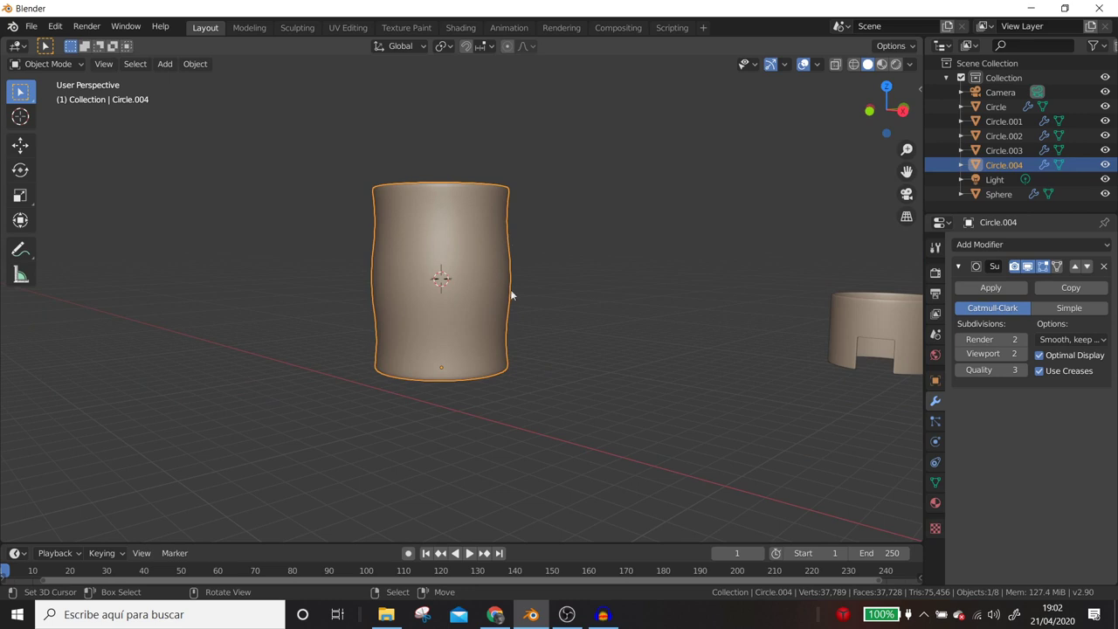
Rescale the middle loop out and back in, settling at 1.293 for a vase-like bulge.
key(Tab)
key(s)
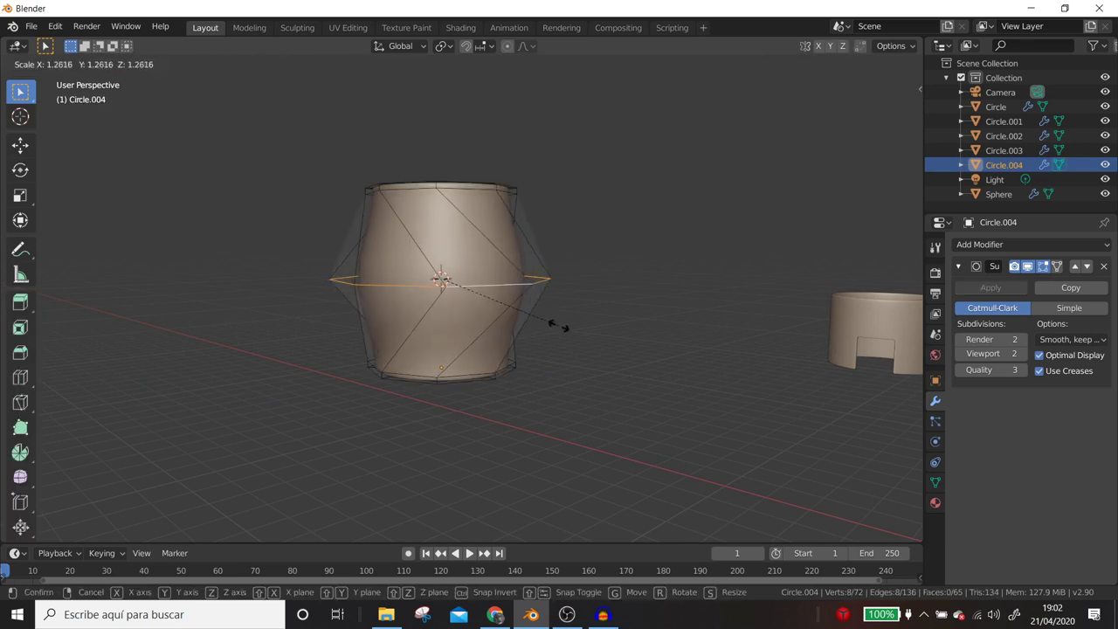
click(561, 330)
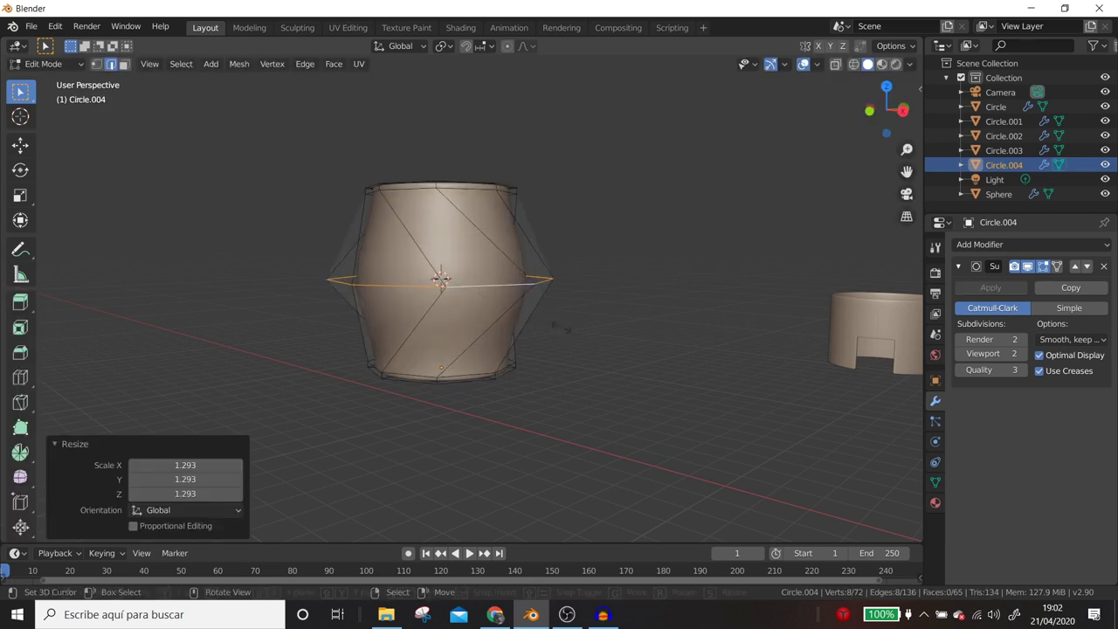
key(s)
click(547, 317)
key(Tab)
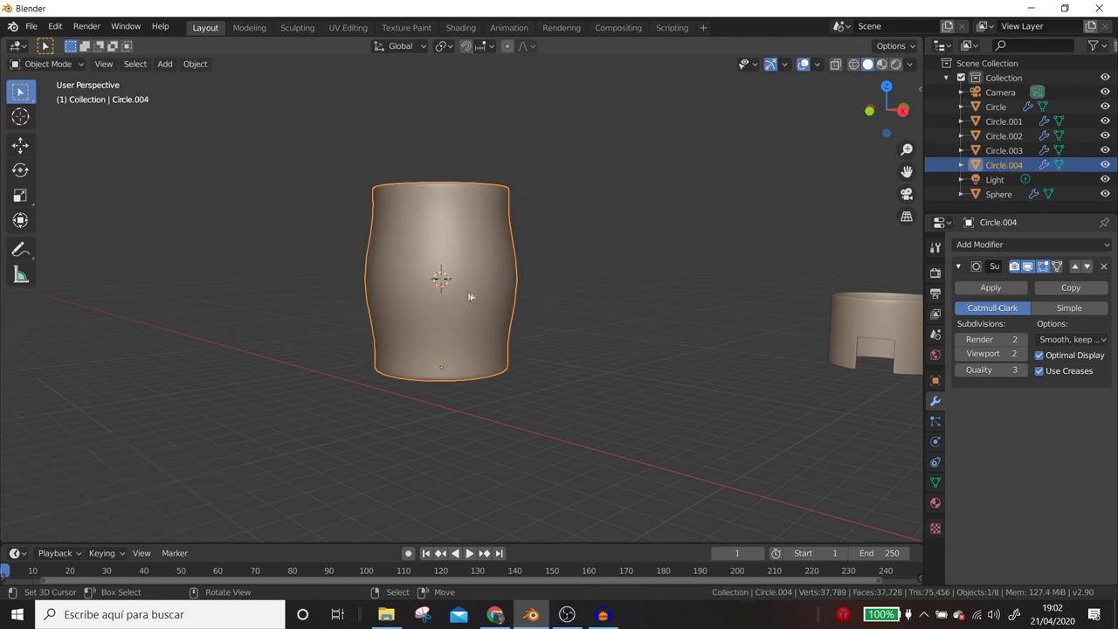
key(Tab)
mouse_move(528, 253)
middle_down()
mouse_move(498, 284)
mouse_move(566, 358)
middle_up()
key(Tab)
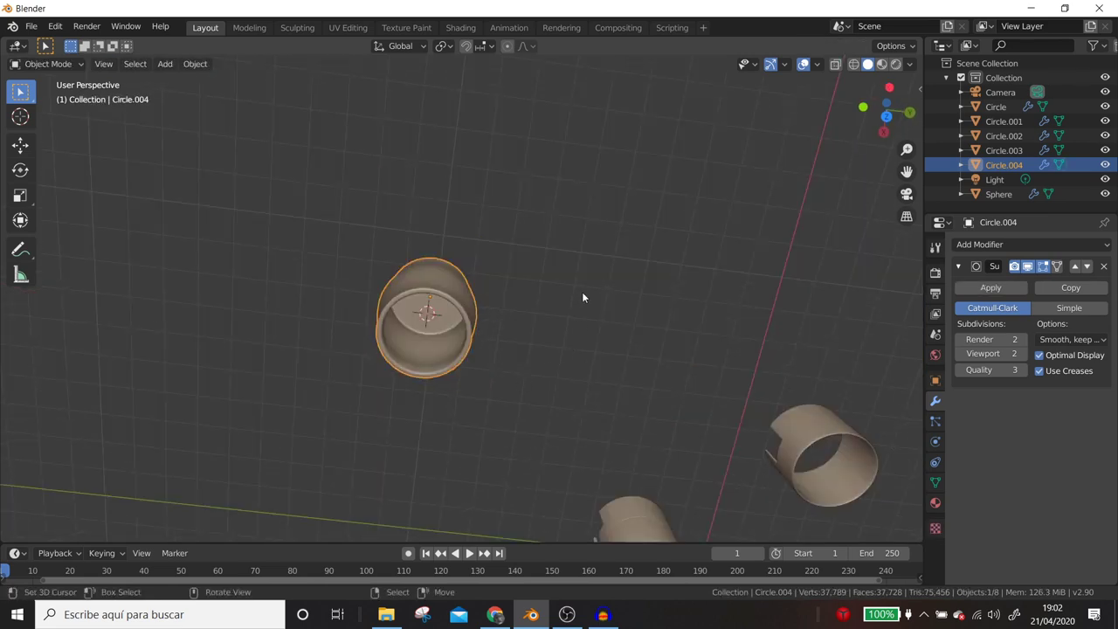
mouse_move(283, 365)
middle_down()
mouse_move(375, 314)
mouse_move(503, 283)
middle_up()
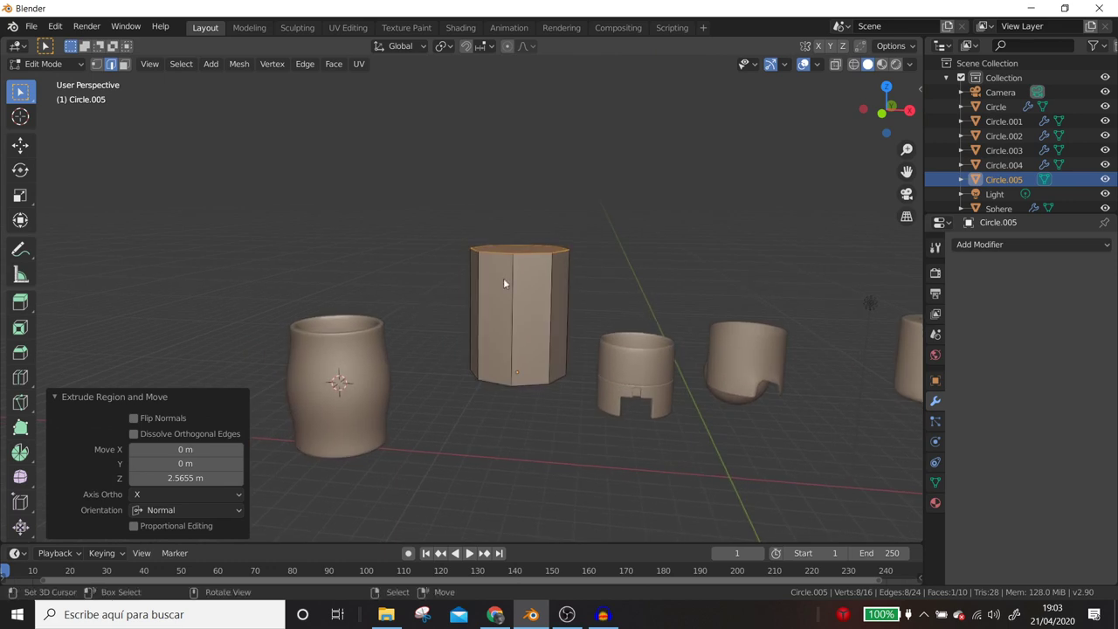
scroll(504, 282, up, 2)
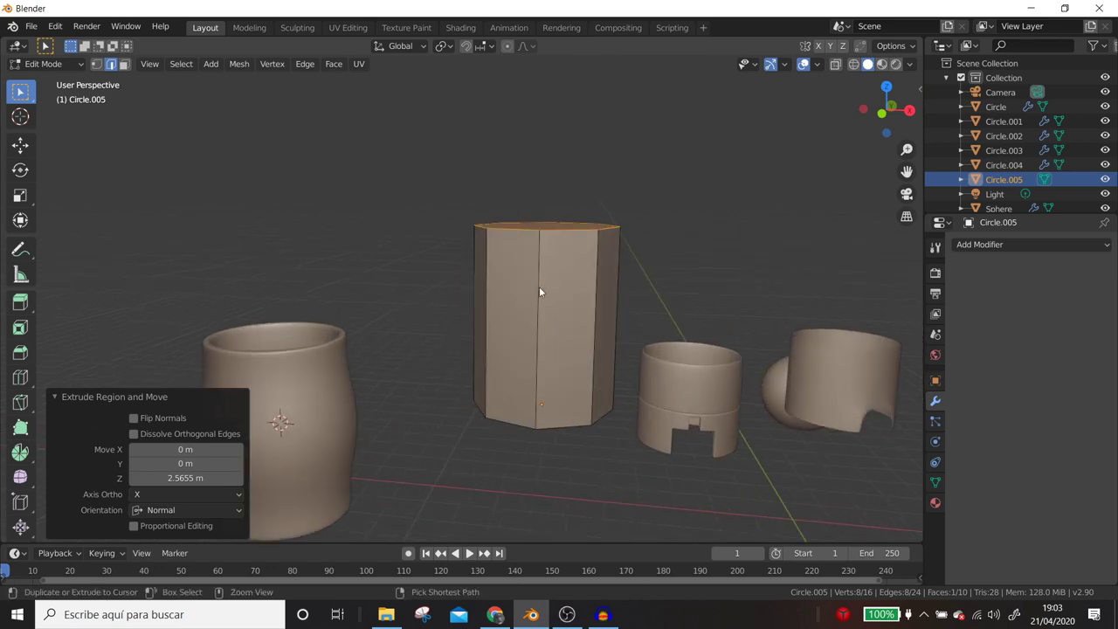
key(ctrl+r)
click(542, 280)
right_click(557, 236)
key(ctrl+r)
click(552, 260)
right_click(552, 260)
alt+click(573, 233)
key(shift+s)
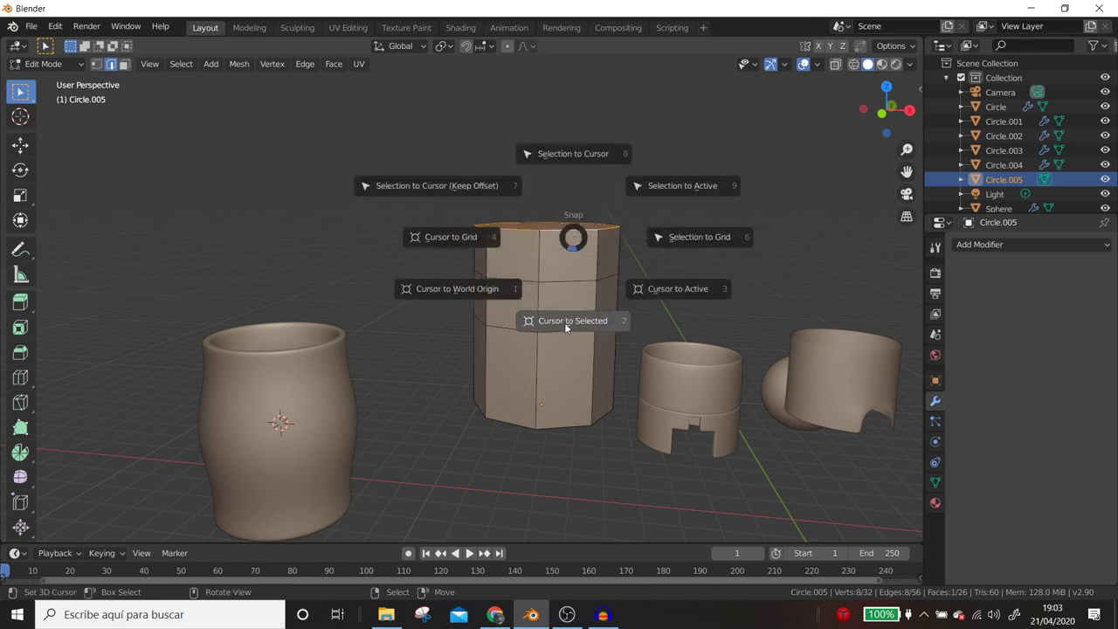
click(564, 323)
key(s)
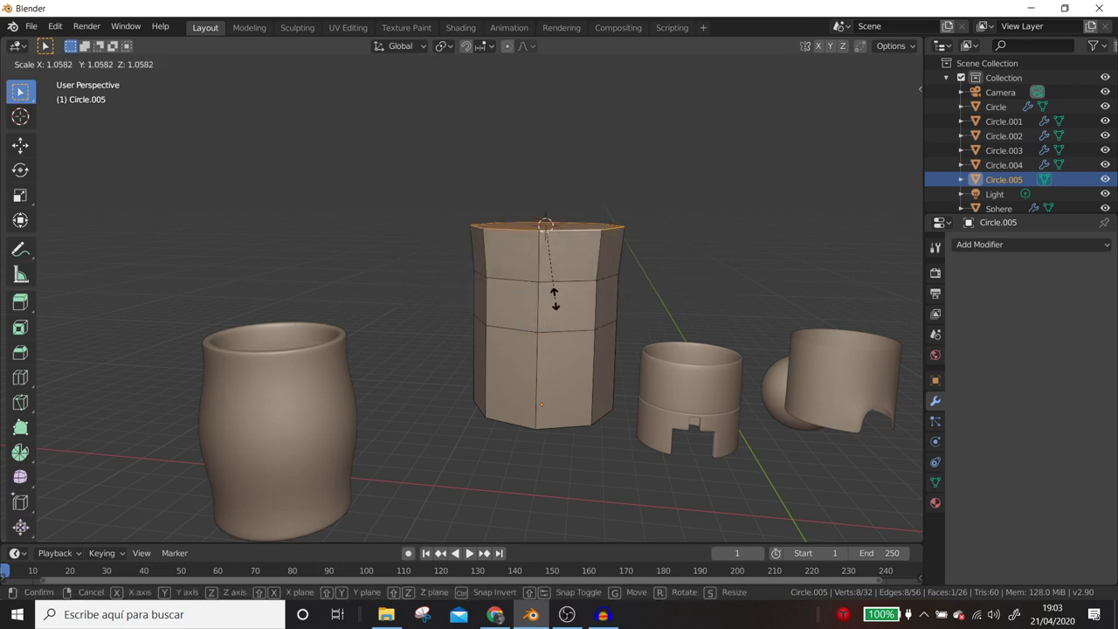
click(553, 308)
middle_drag(551, 330, 520, 230)
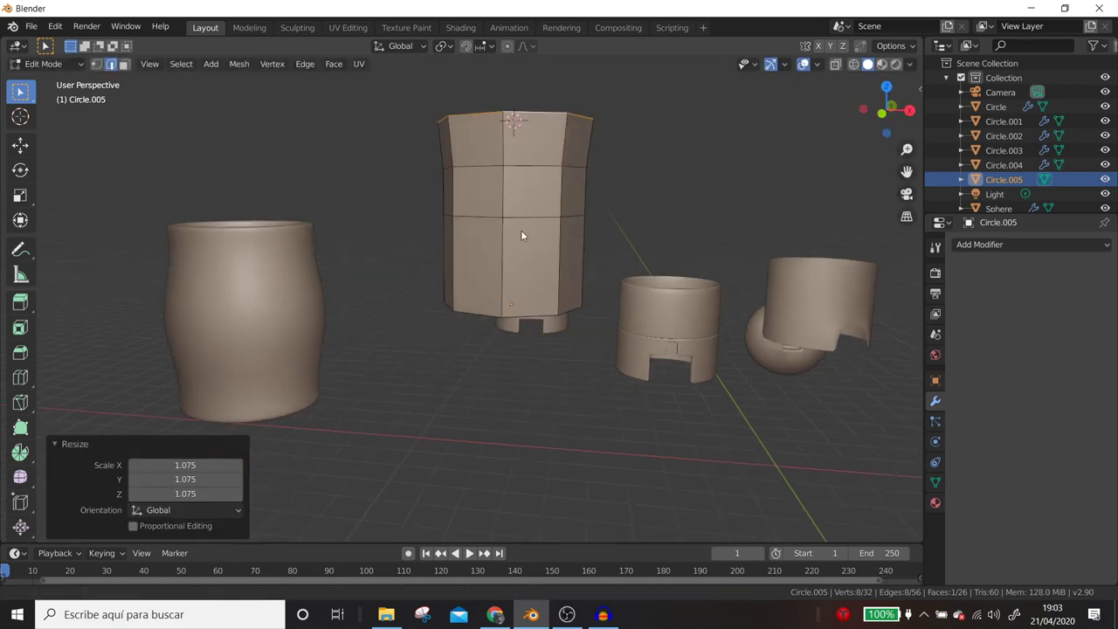
shift+right_click(504, 297)
key(ctrl+r)
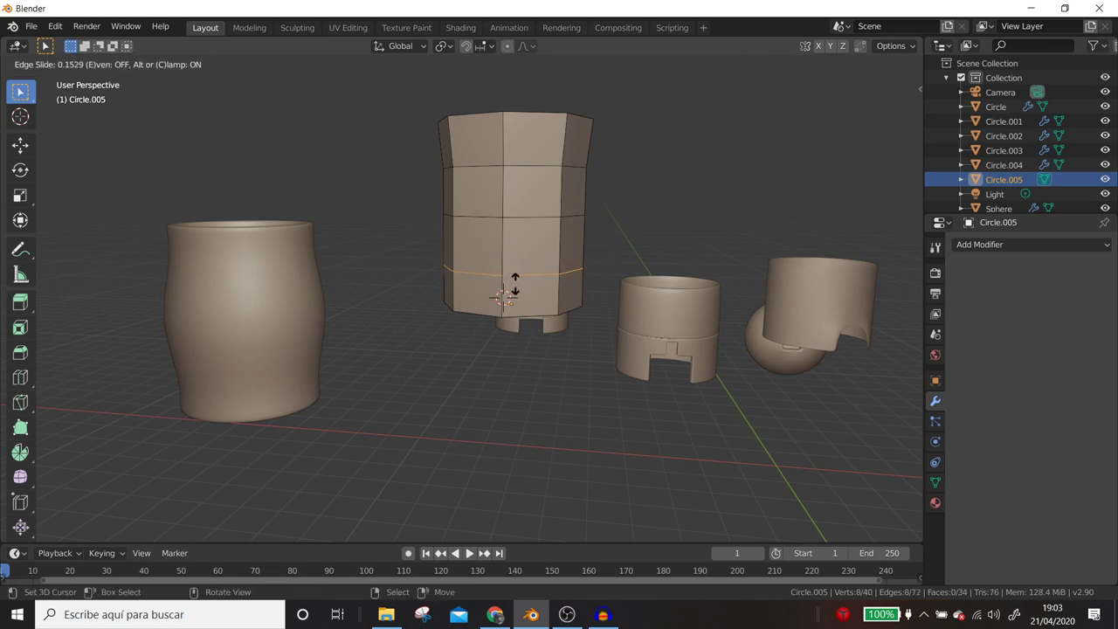
click(514, 281)
alt+click(531, 166)
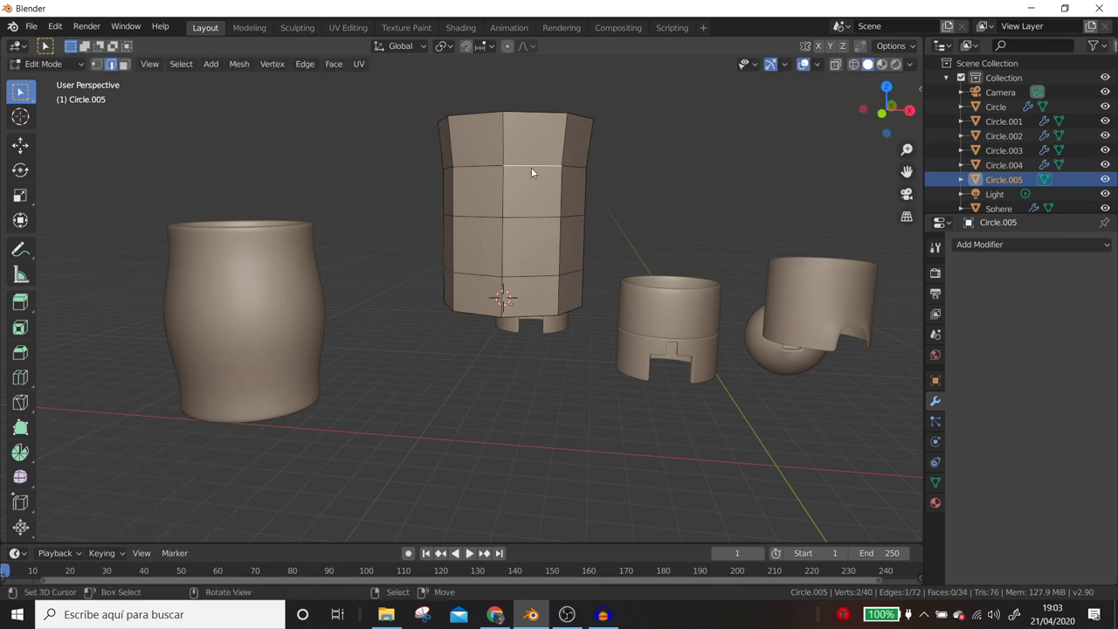
alt+shift+click(522, 272)
key(shift+s)
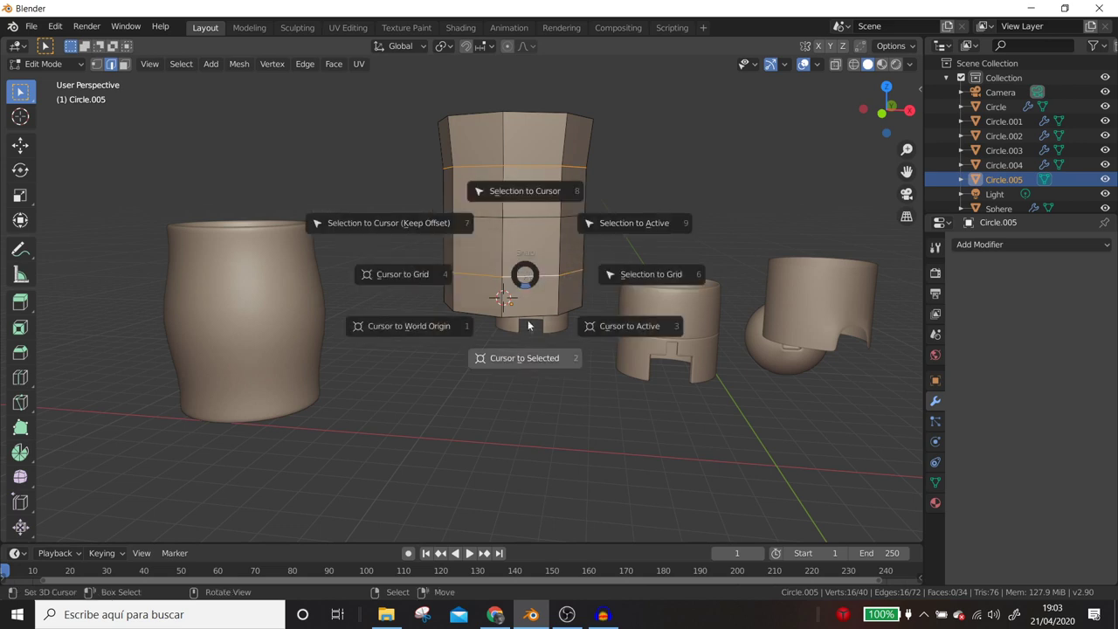
click(529, 358)
key(s)
click(531, 354)
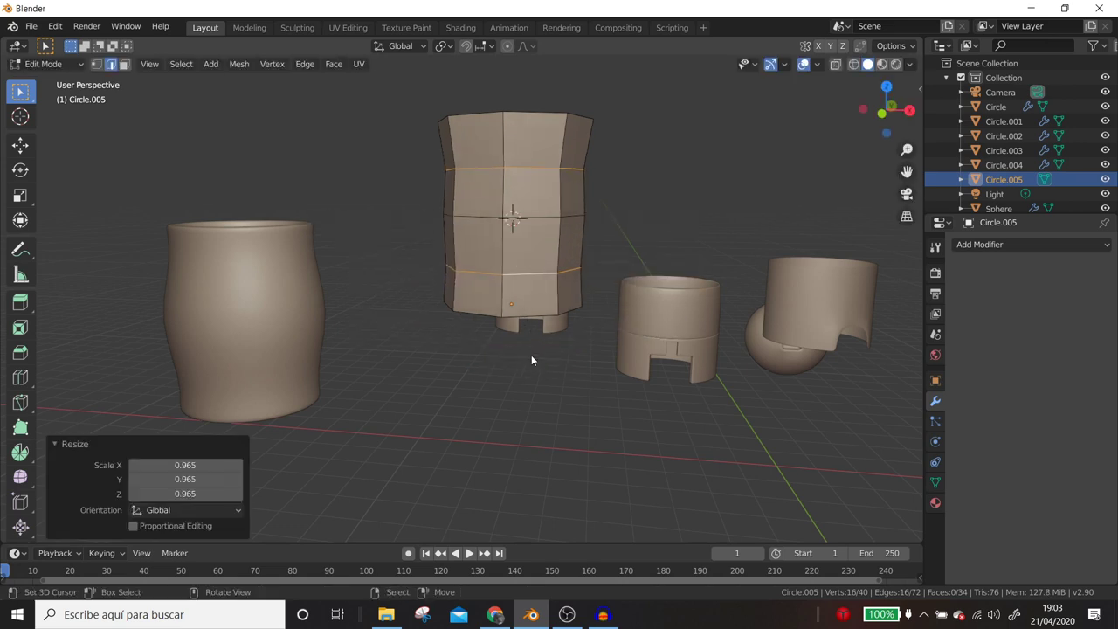
click(511, 313)
alt+click(512, 314)
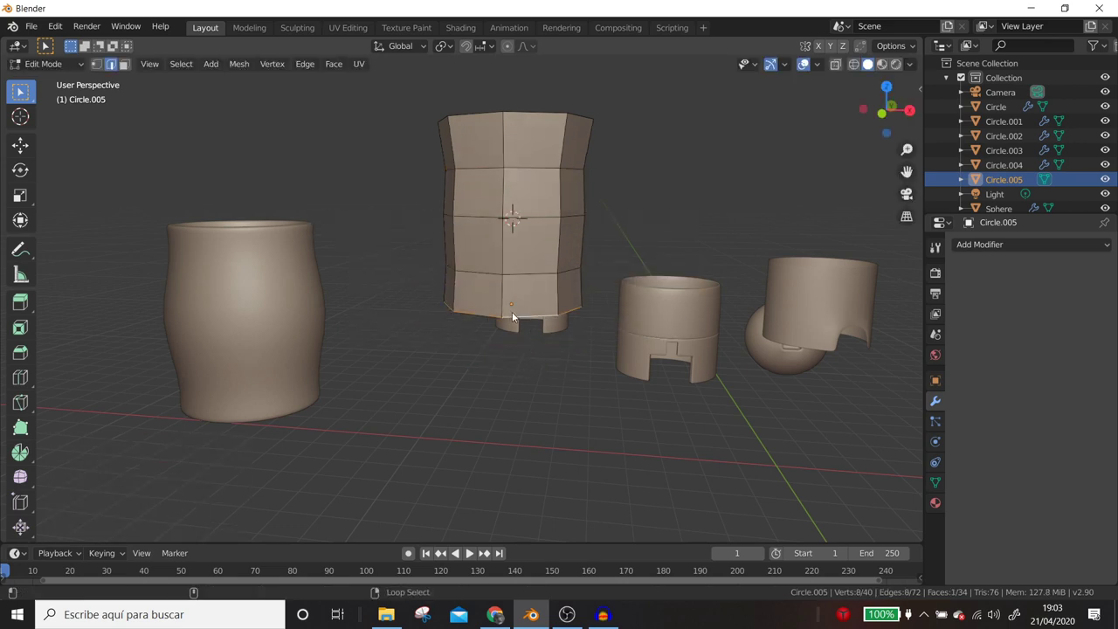
key(shift+s)
click(541, 427)
key(s)
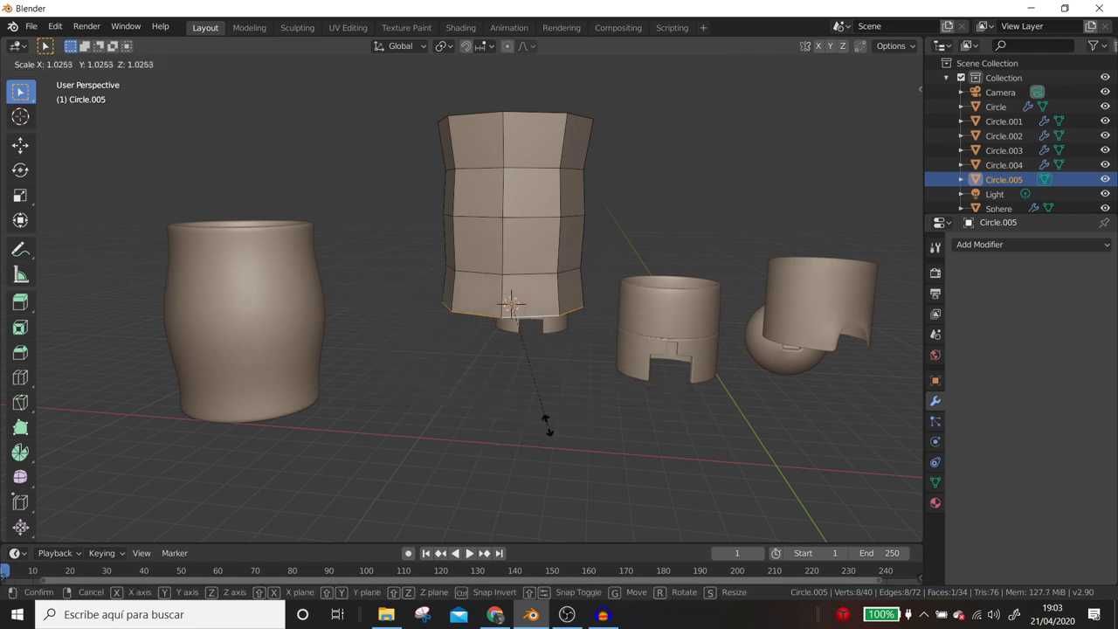
click(550, 428)
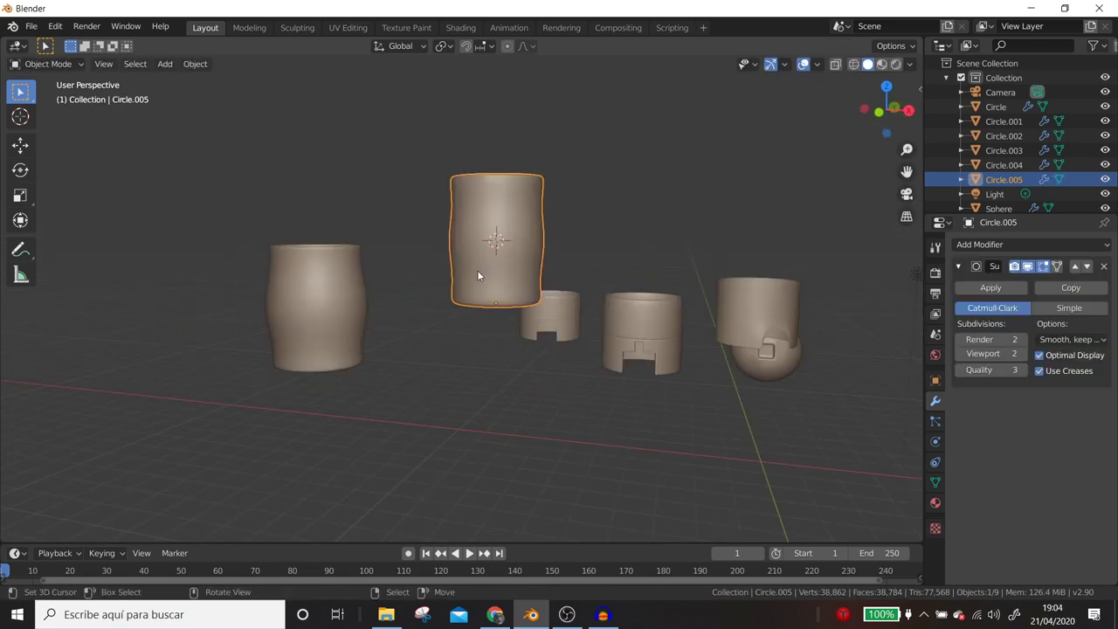
key(Tab)
alt+click(507, 243)
key(shift+s)
click(529, 353)
key(shift+s)
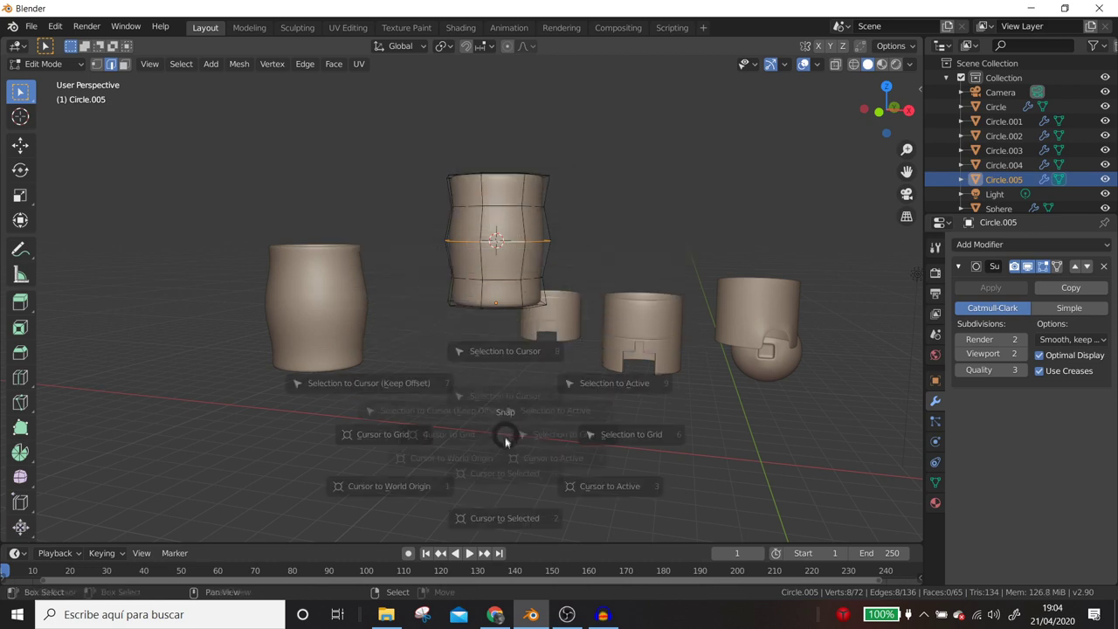
click(527, 422)
key(s)
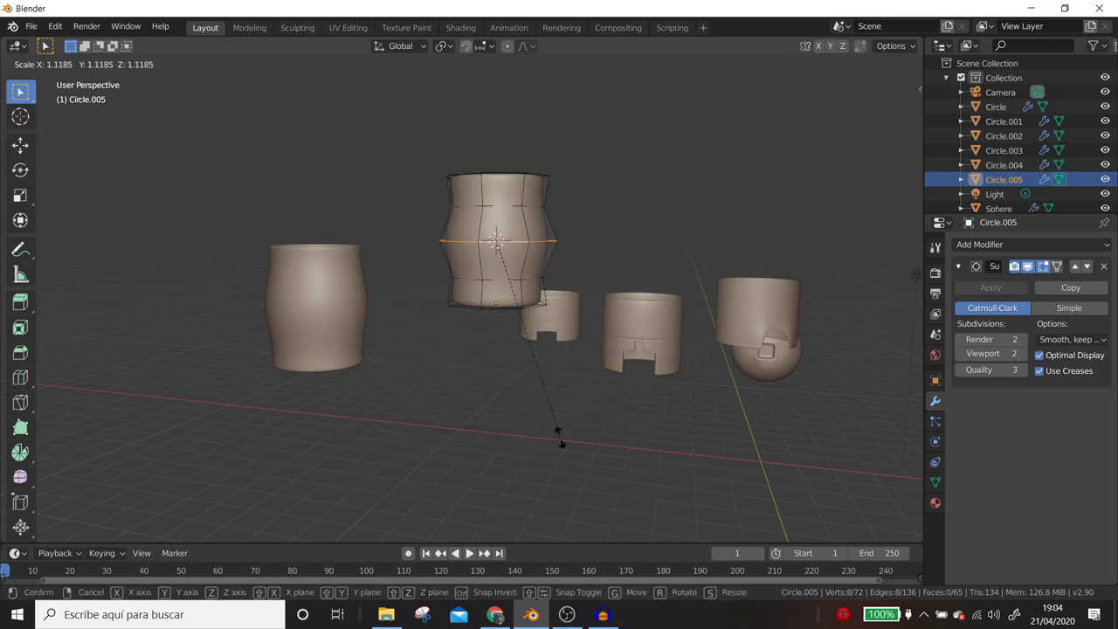
click(561, 437)
key(Tab)
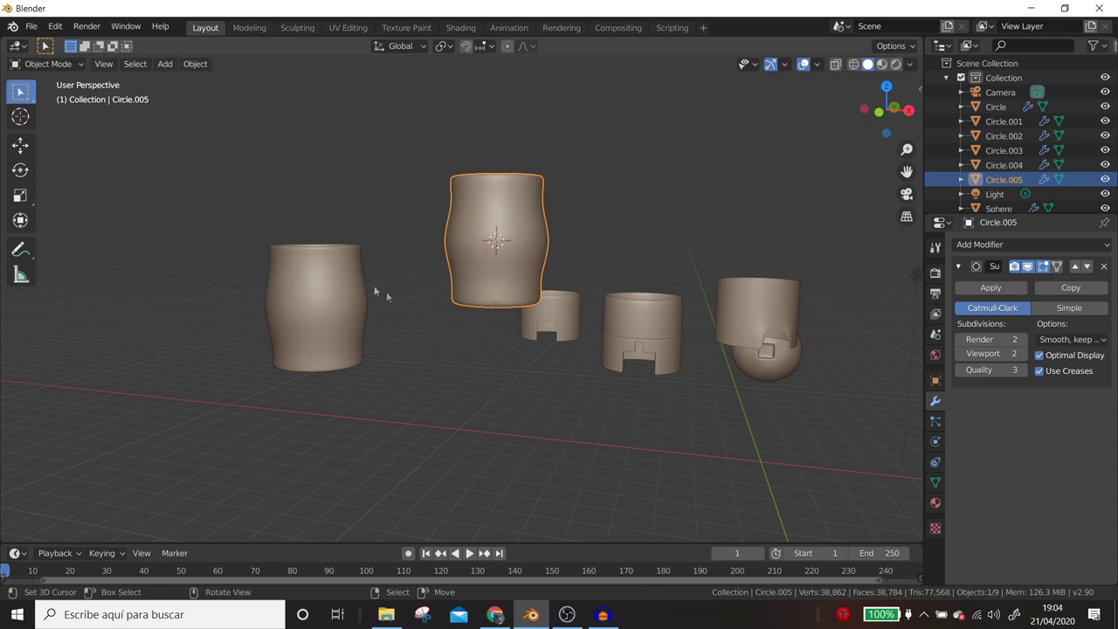
mouse_move(379, 292)
middle_down()
mouse_move(507, 259)
mouse_move(491, 261)
middle_up()
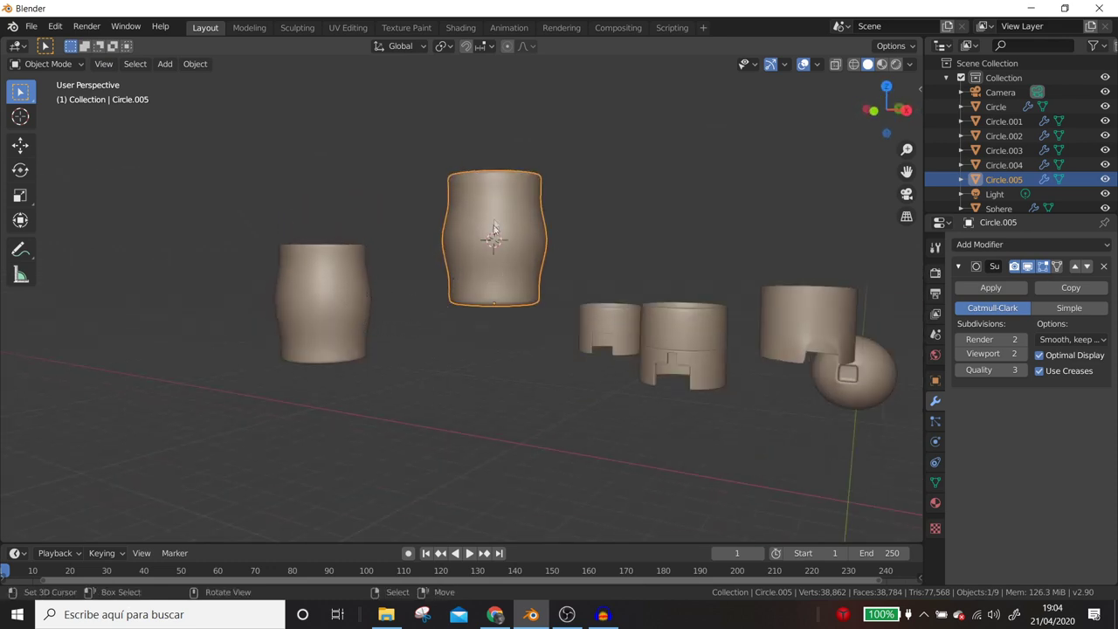
key(Tab)
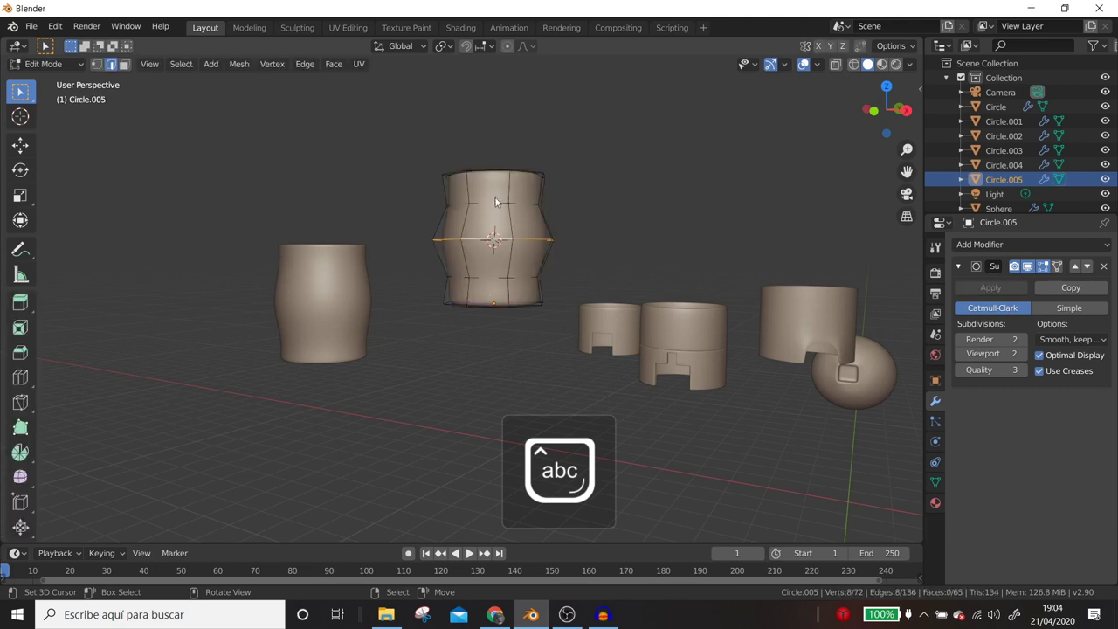
shift+click(507, 245)
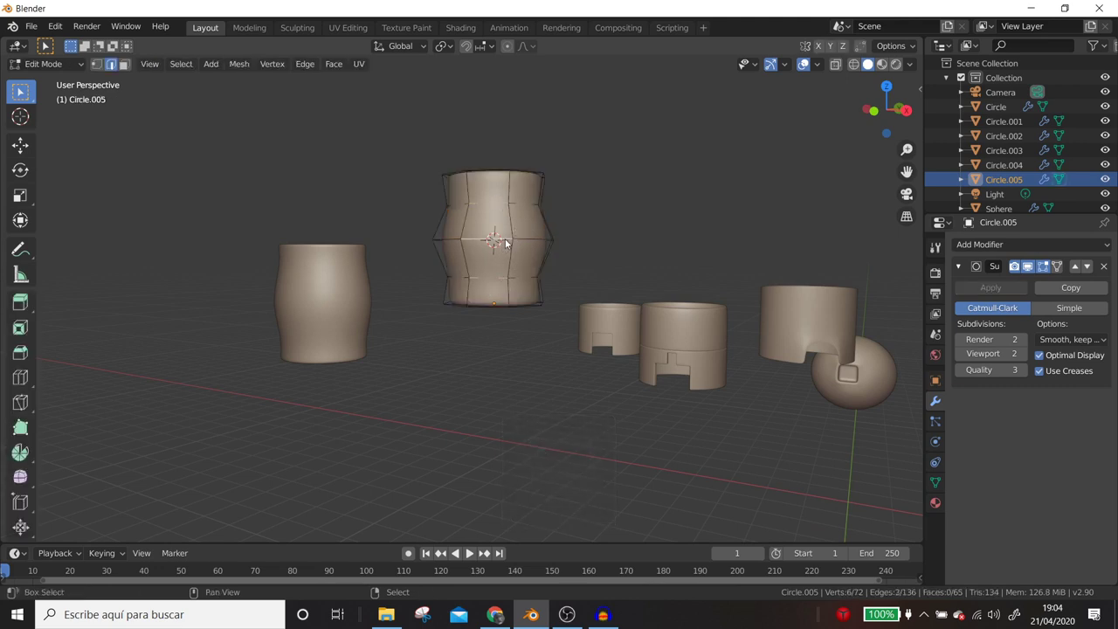
key(Tab)
click(339, 302)
key(Tab)
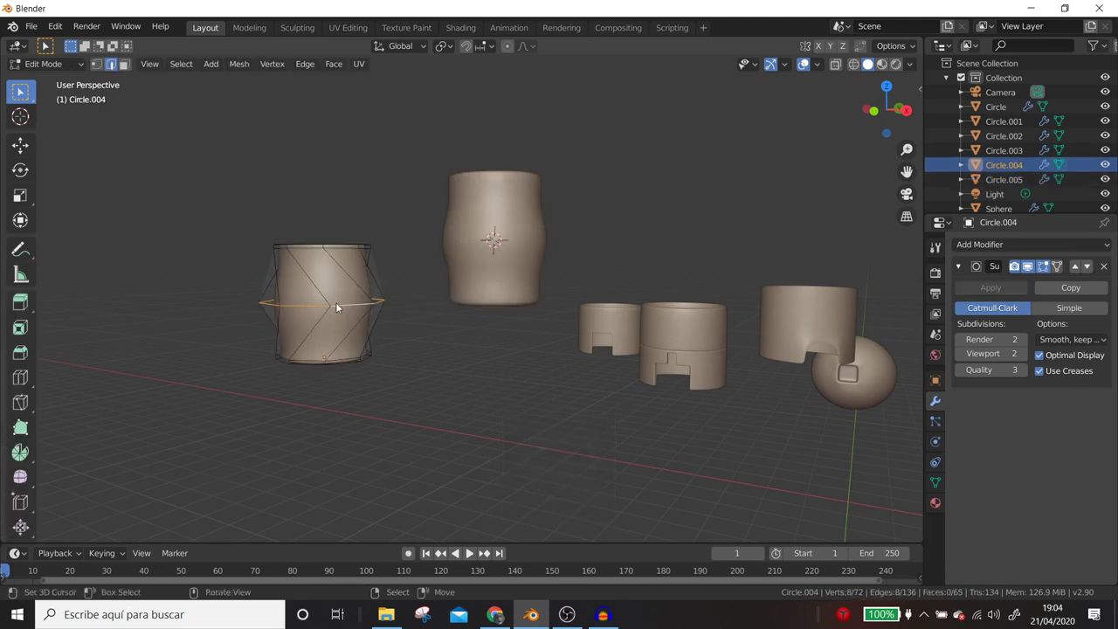
key(KP_Decimal)
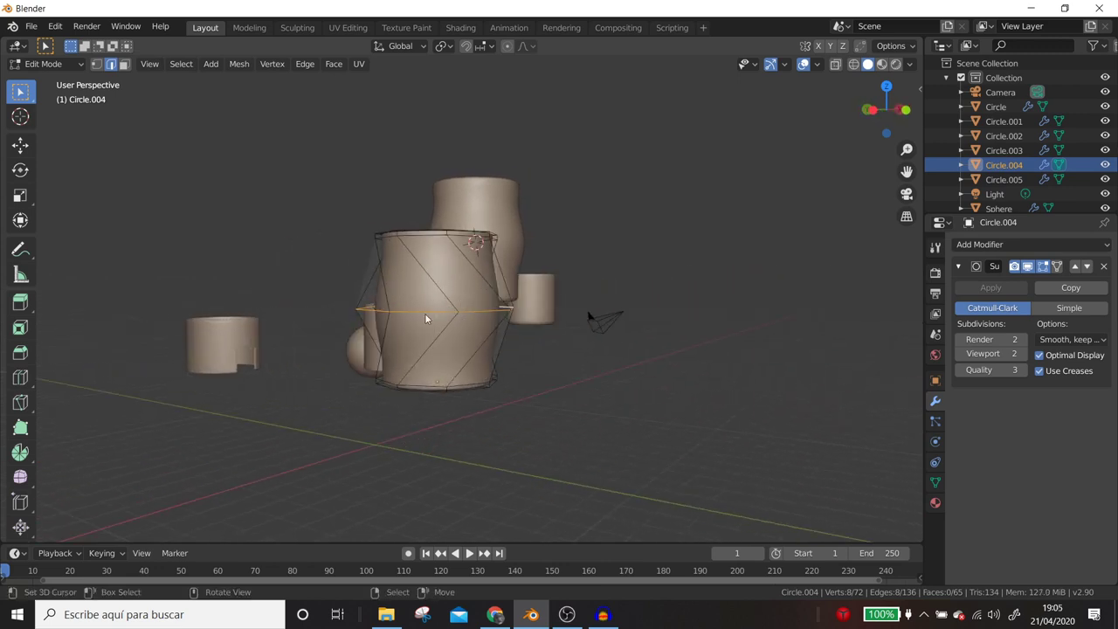
middle_drag(441, 306, 342, 319)
key(Tab)
mouse_move(392, 348)
middle_down()
mouse_move(542, 399)
mouse_move(504, 314)
mouse_move(635, 361)
middle_up()
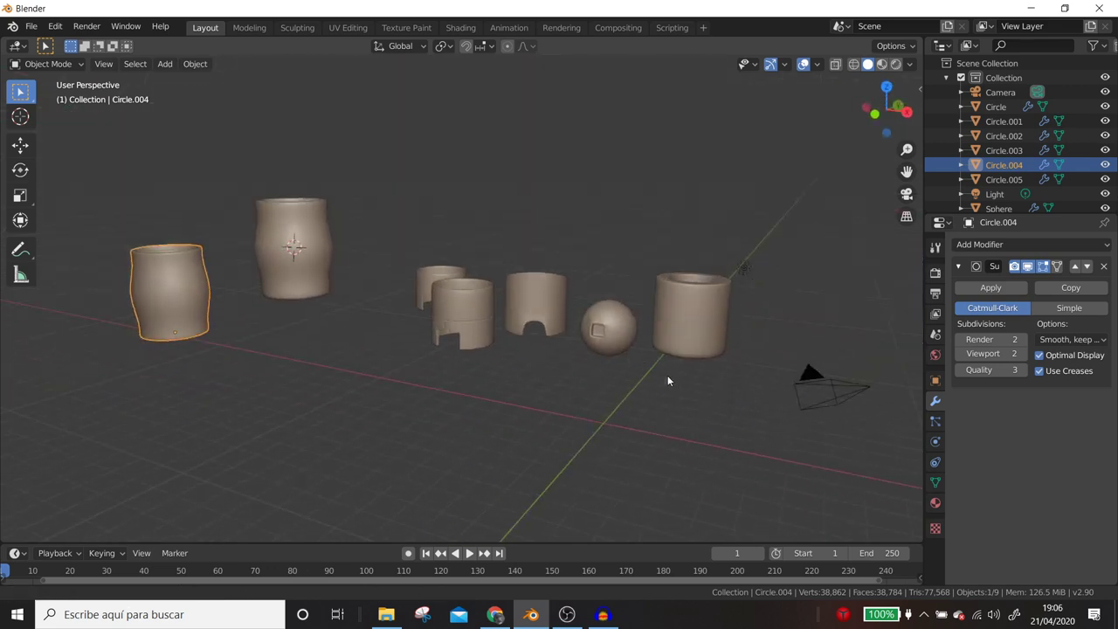
Add a horizontal edge loop around the middle of the plain cup Circle.003.
scroll(523, 355, up, 2)
scroll(522, 355, up, 2)
scroll(533, 347, up, 2)
click(618, 314)
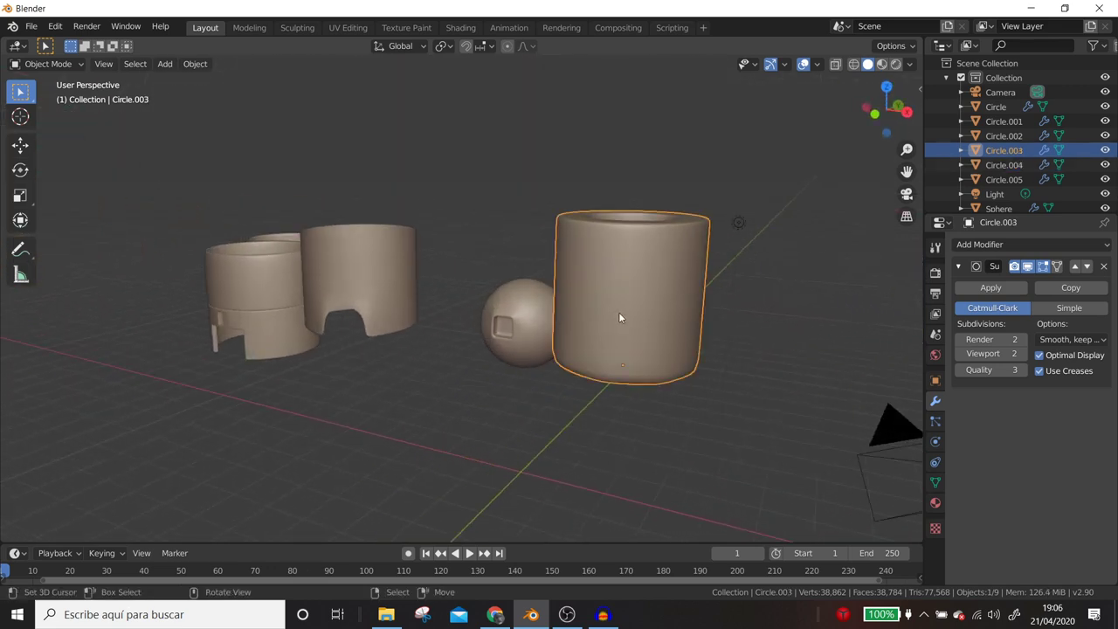
key(Tab)
key(ctrl+r)
click(609, 290)
click(613, 291)
mouse_move(575, 328)
middle_down()
mouse_move(468, 309)
mouse_move(457, 329)
mouse_move(316, 334)
mouse_move(502, 303)
middle_up()
key(Tab)
Add an edge loop on Circle.001's upper body and bevel it into a wide band.
click(453, 299)
key(Caps_Lock)
key(Tab)
scroll(501, 303, up, 5)
scroll(459, 356, down, 5)
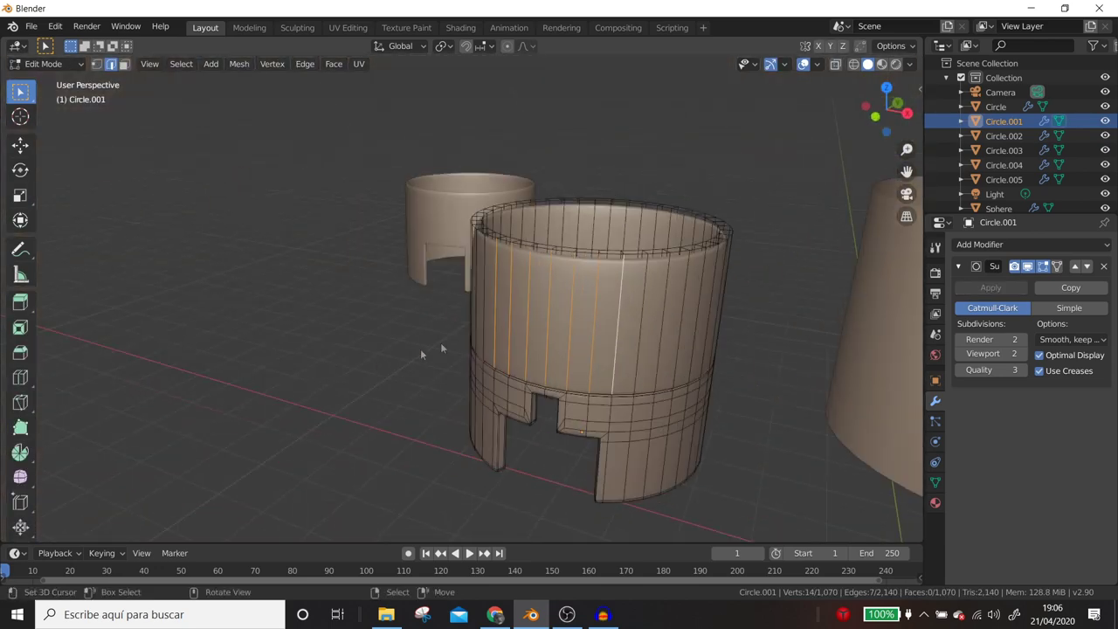
key(ctrl+r)
click(576, 335)
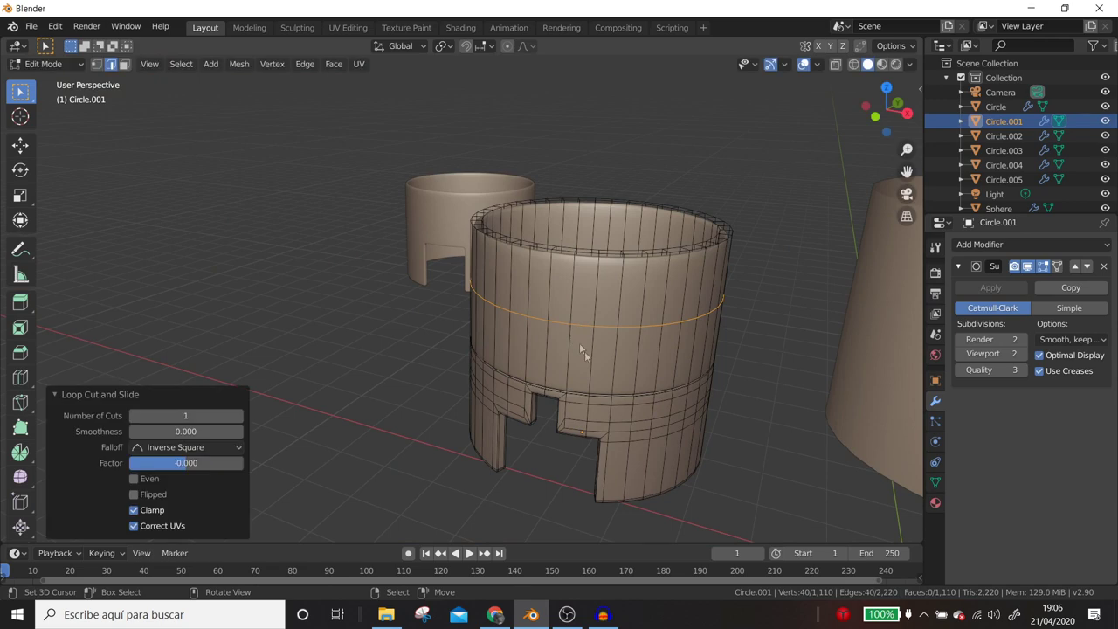
middle_drag(584, 351, 608, 344)
click(619, 358)
key(ctrl+b)
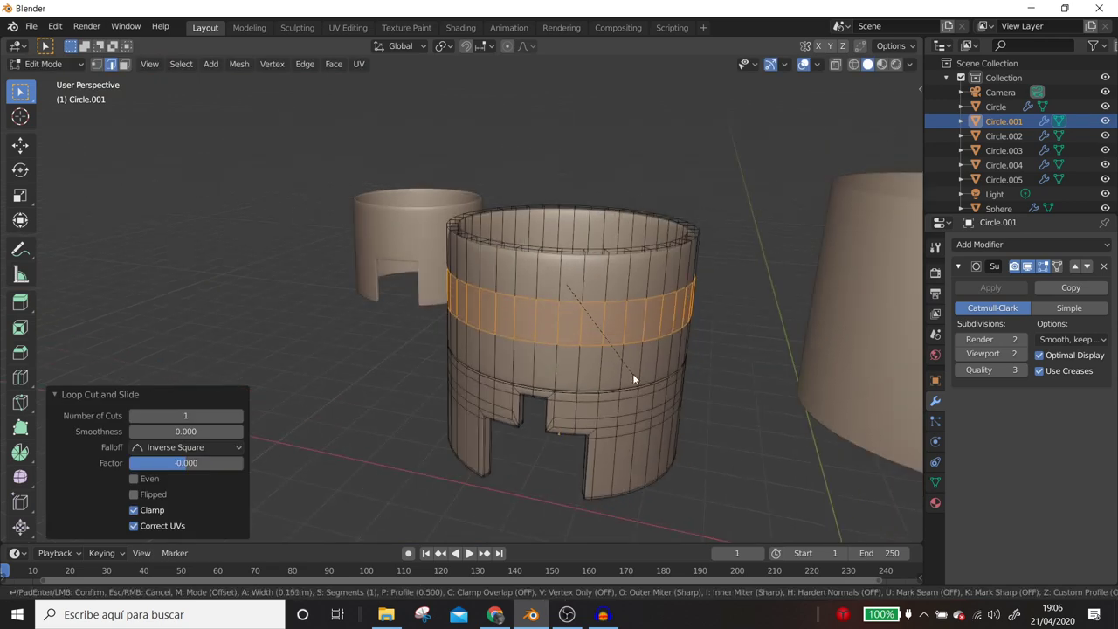
click(636, 377)
Add another centred edge loop around Circle.001's upper body.
scroll(507, 328, up, 2)
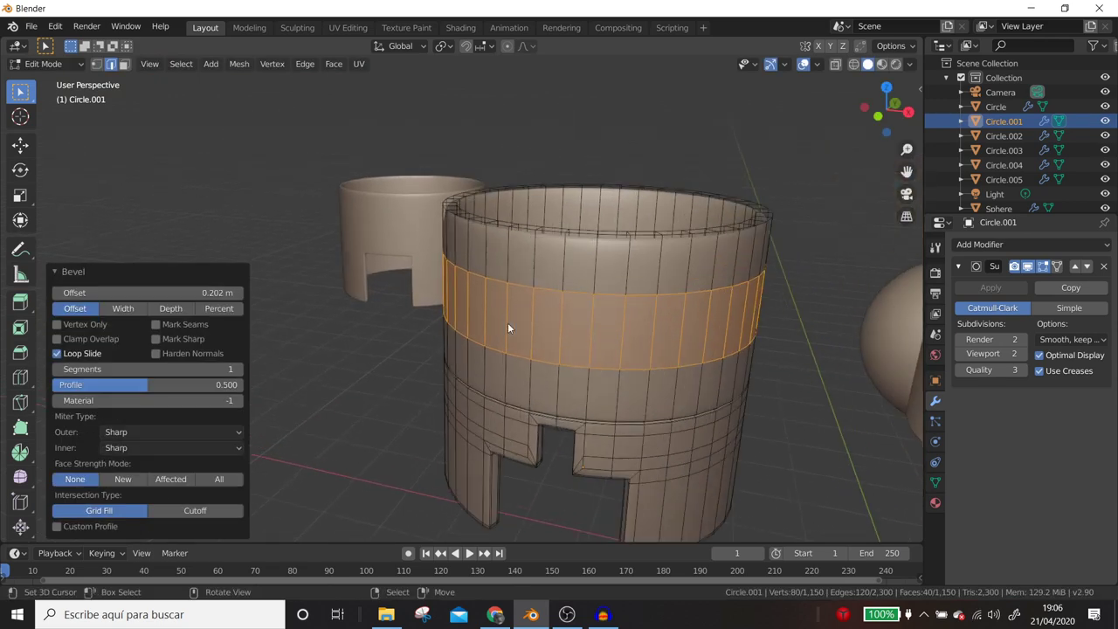
click(538, 343)
key(Tab)
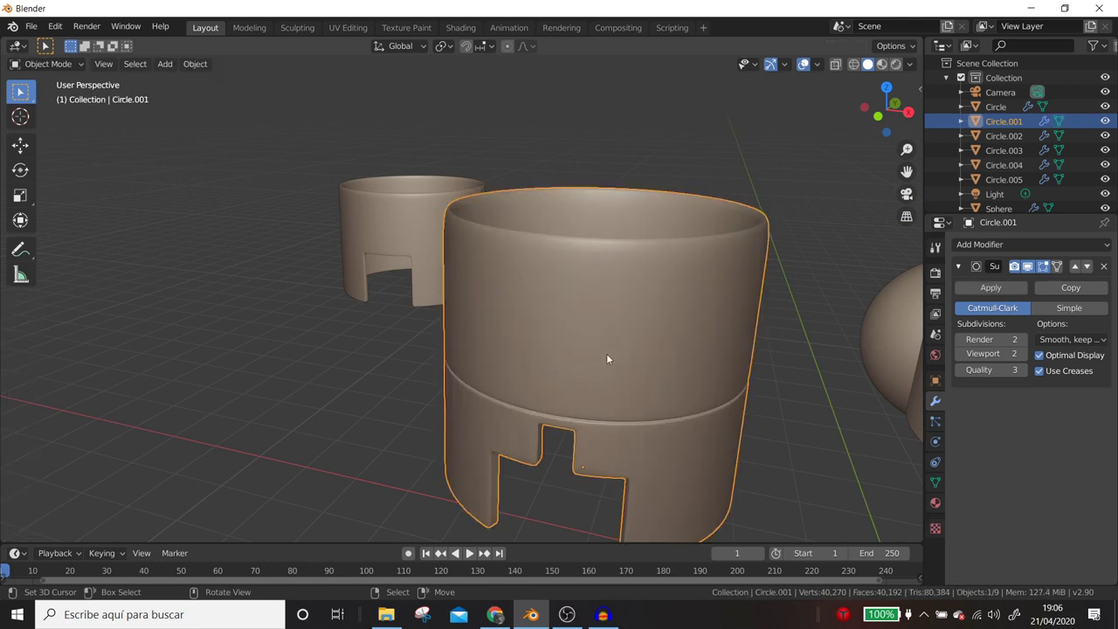
key(Tab)
key(ctrl+r)
click(561, 335)
right_click(561, 334)
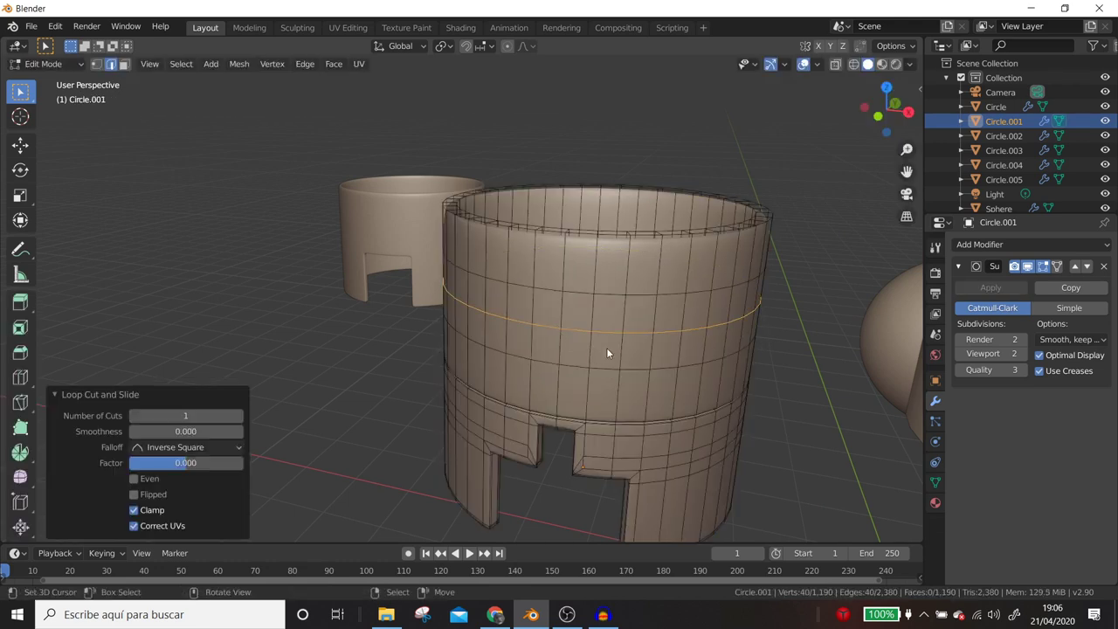
Select a 2x2 block of faces on Circle.001's wall in face select mode.
click(124, 64)
click(580, 325)
shift+click(609, 312)
shift+click(608, 348)
shift+click(576, 350)
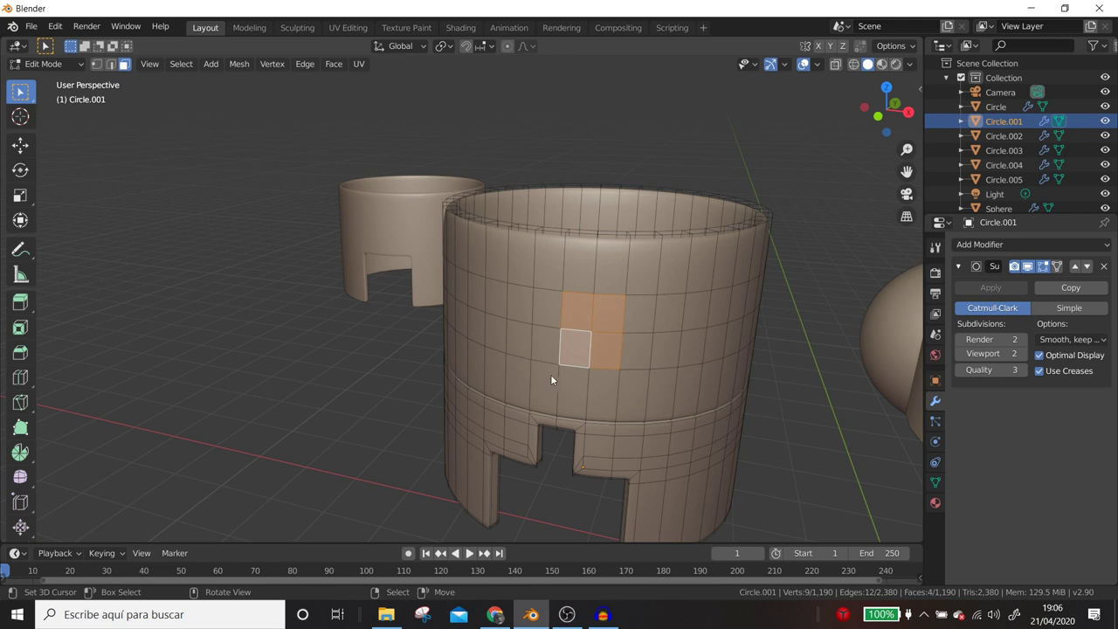
From front view, snap the cursor to the selected faces and add a view-aligned circle there.
scroll(552, 366, down, 4)
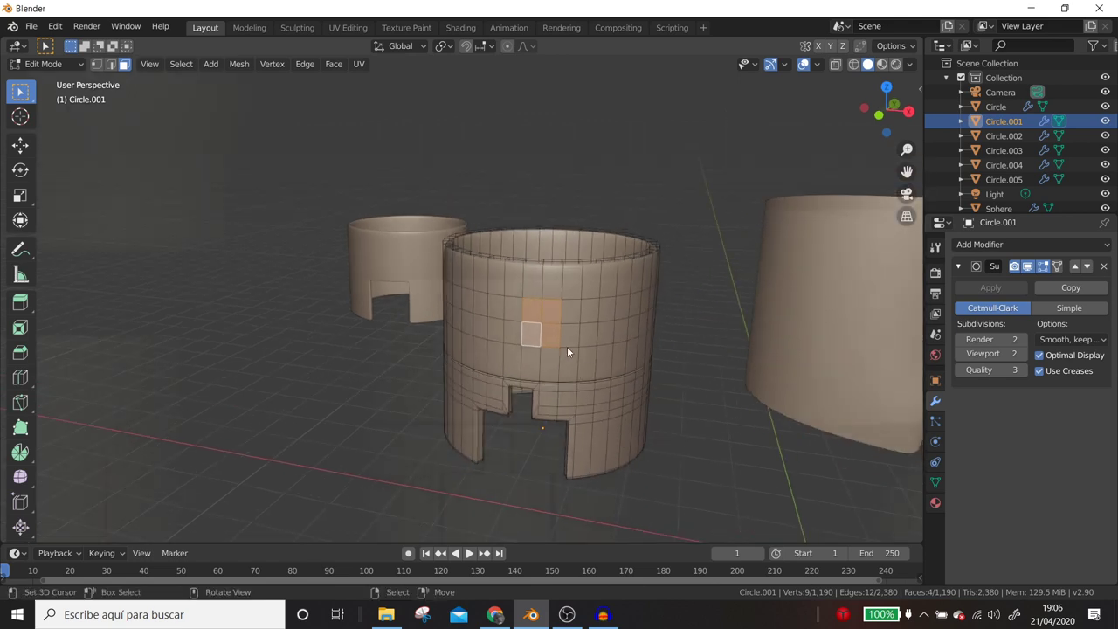
key(KP_1)
key(shift+s)
click(544, 439)
key(shift+a)
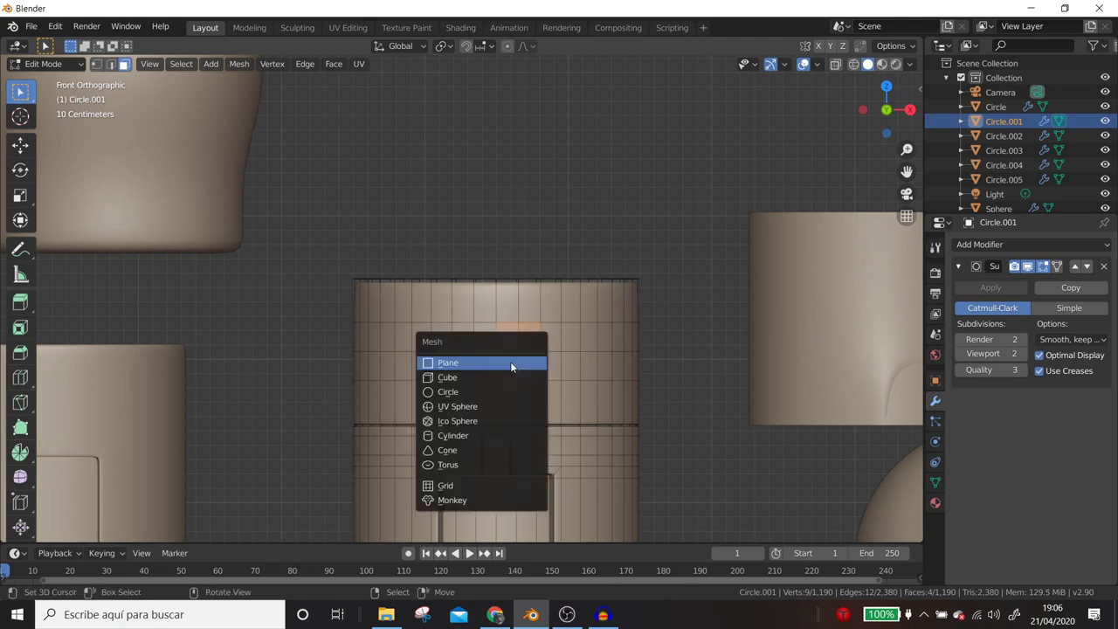
click(473, 391)
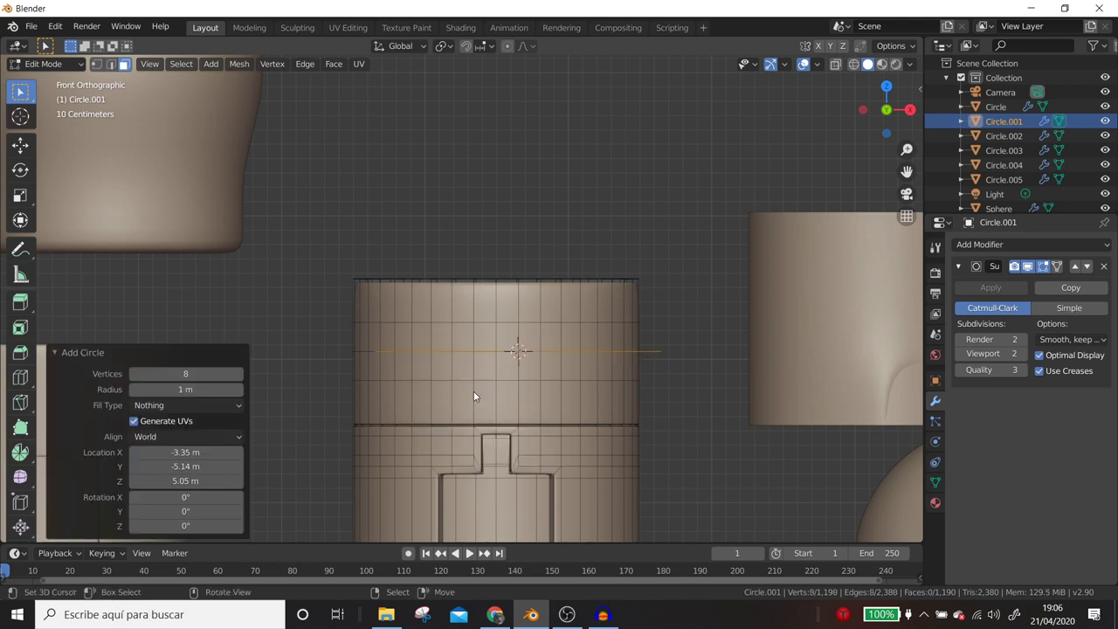
click(149, 437)
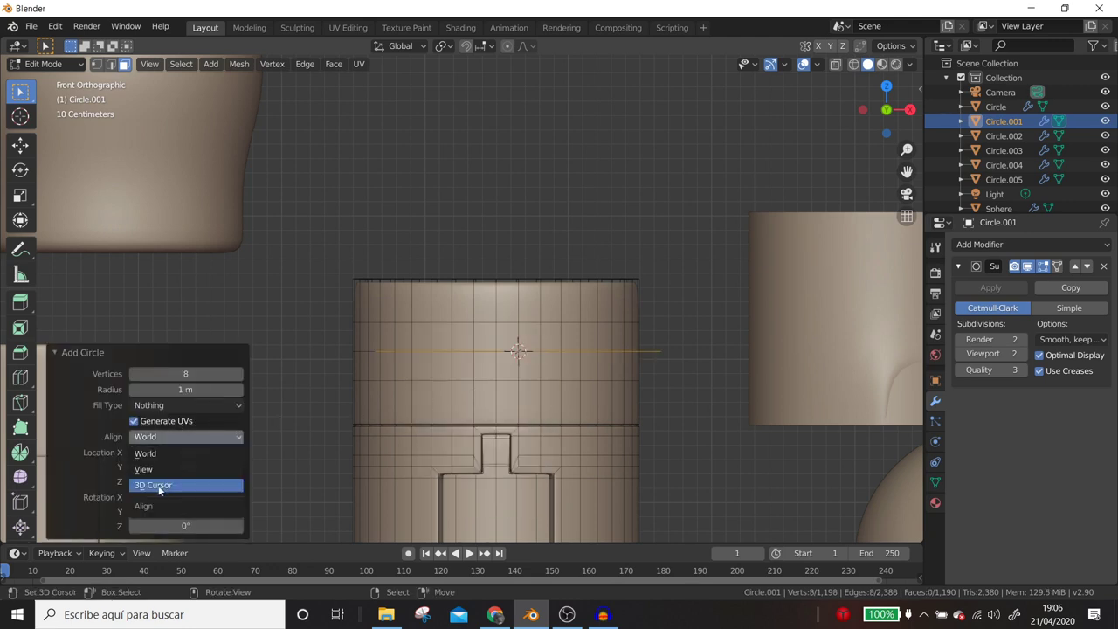
click(147, 470)
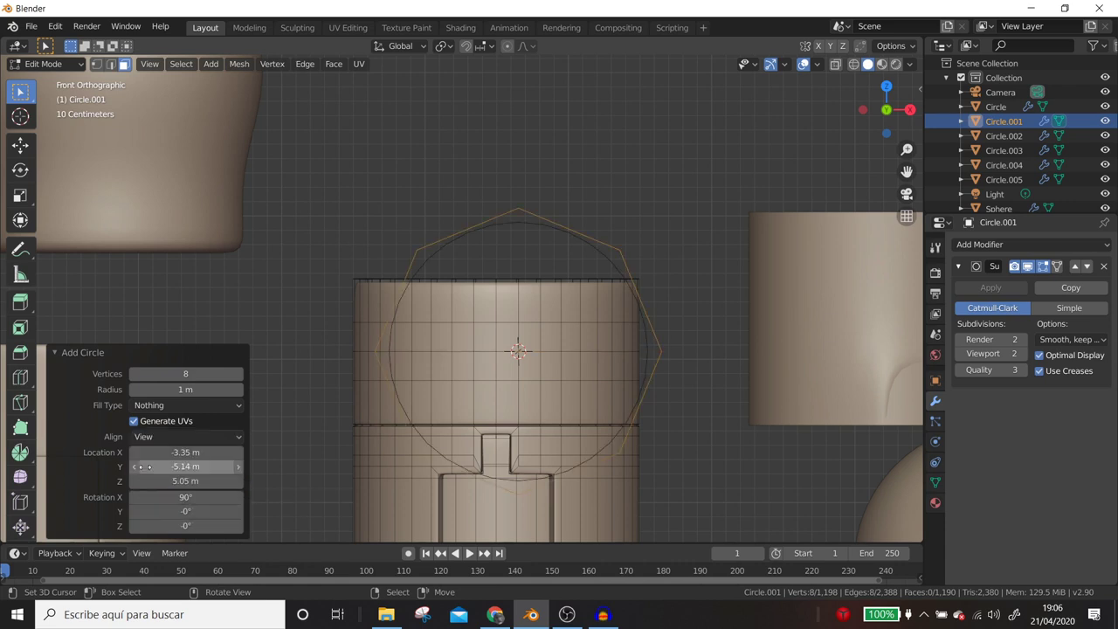
Scale the new circle to 0.361 and move it out in front of the wall.
key(s)
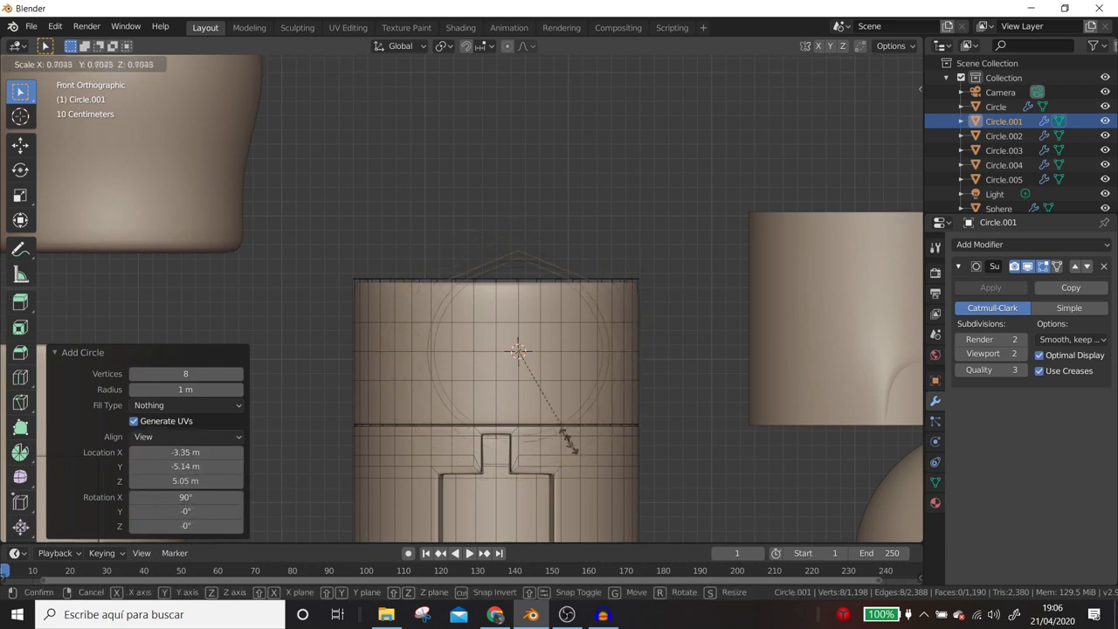
click(552, 398)
middle_drag(534, 399, 680, 486)
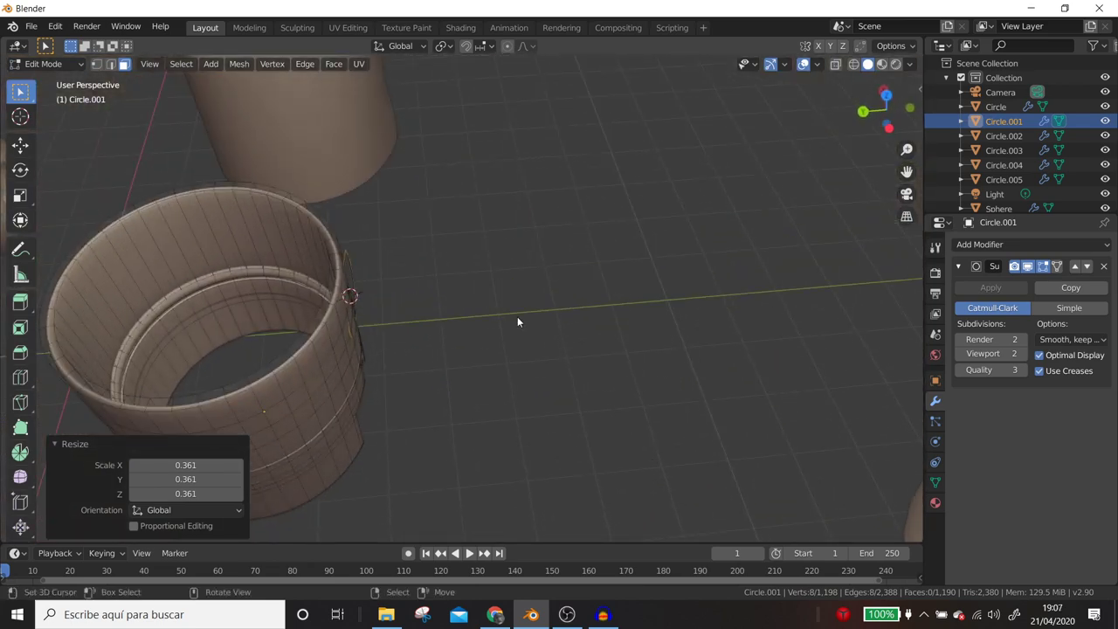
key(g)
click(524, 358)
mouse_move(524, 358)
middle_down()
mouse_move(352, 307)
mouse_move(421, 318)
middle_up()
Delete the four-face block from the wall, then edge-select the circle's outer loop.
key(Tab)
key(Tab)
click(522, 346)
mouse_move(523, 346)
middle_down()
mouse_move(448, 379)
mouse_move(610, 391)
middle_up()
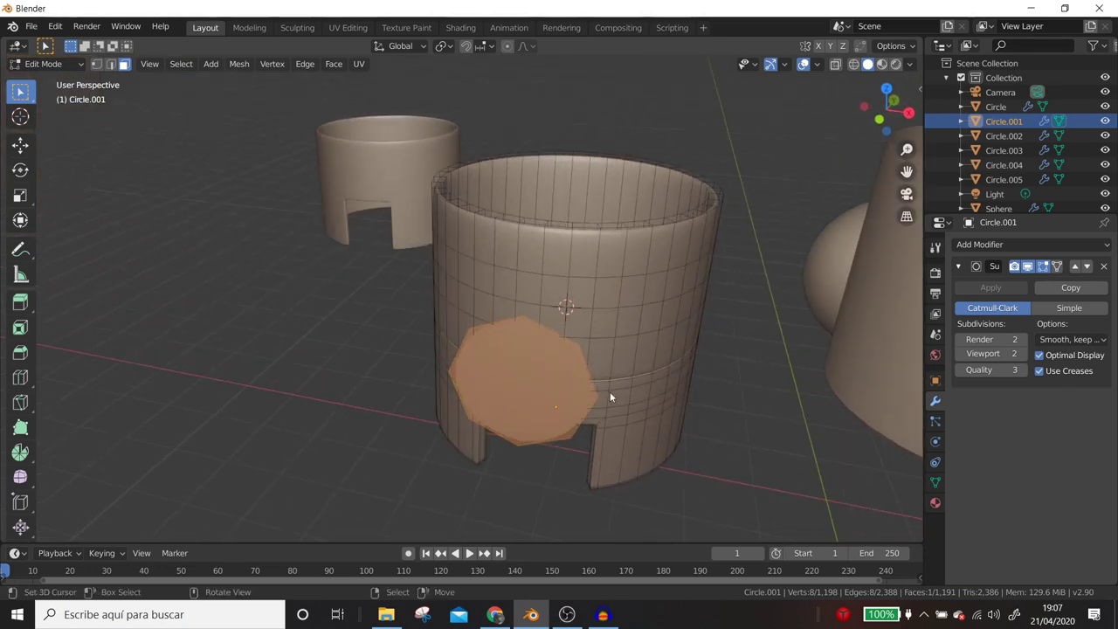
click(536, 288)
shift+click(537, 308)
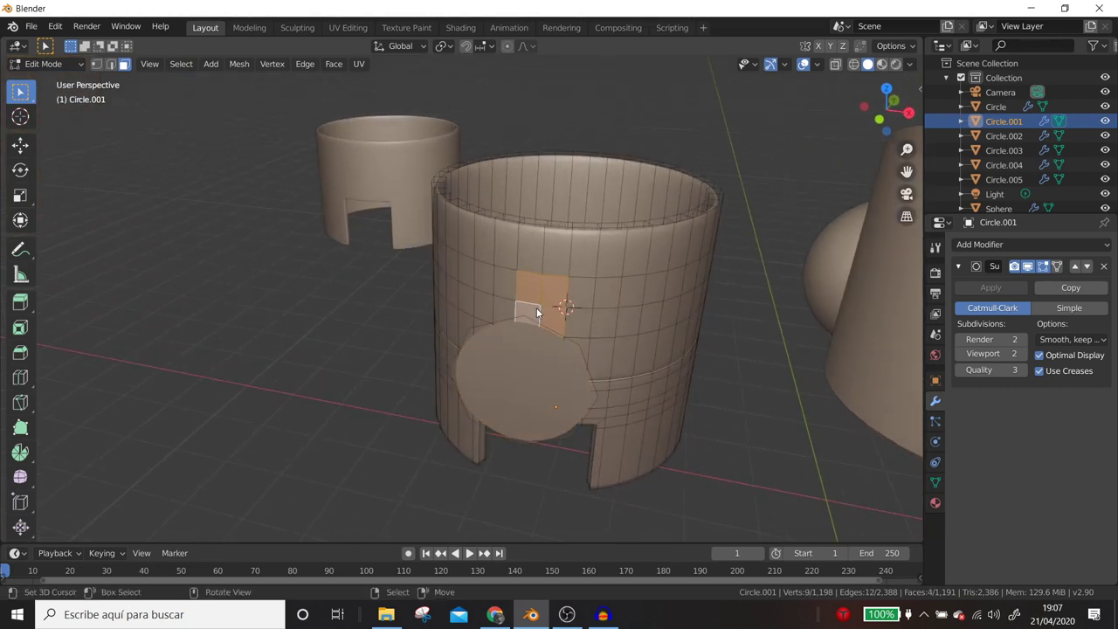
key(x)
click(537, 307)
mouse_move(536, 308)
middle_down()
mouse_move(549, 334)
mouse_move(487, 340)
mouse_move(439, 310)
mouse_move(487, 306)
mouse_move(521, 333)
middle_up()
key(2)
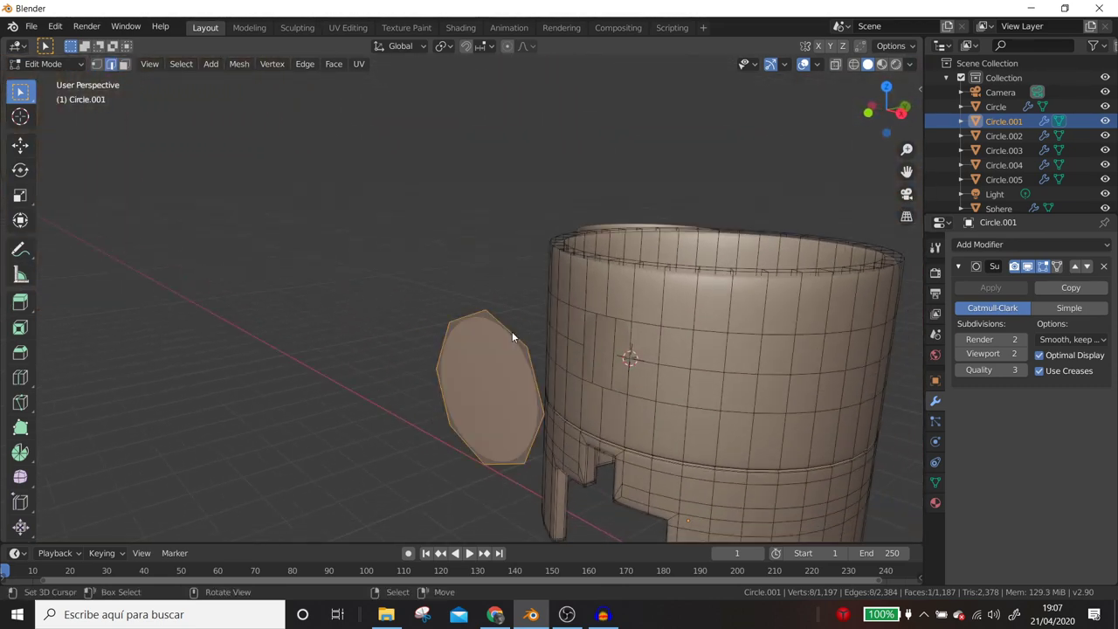
alt+click(512, 331)
Add the hole's edges to the circle selection and bridge them into a tube.
shift+click(619, 317)
shift+click(601, 313)
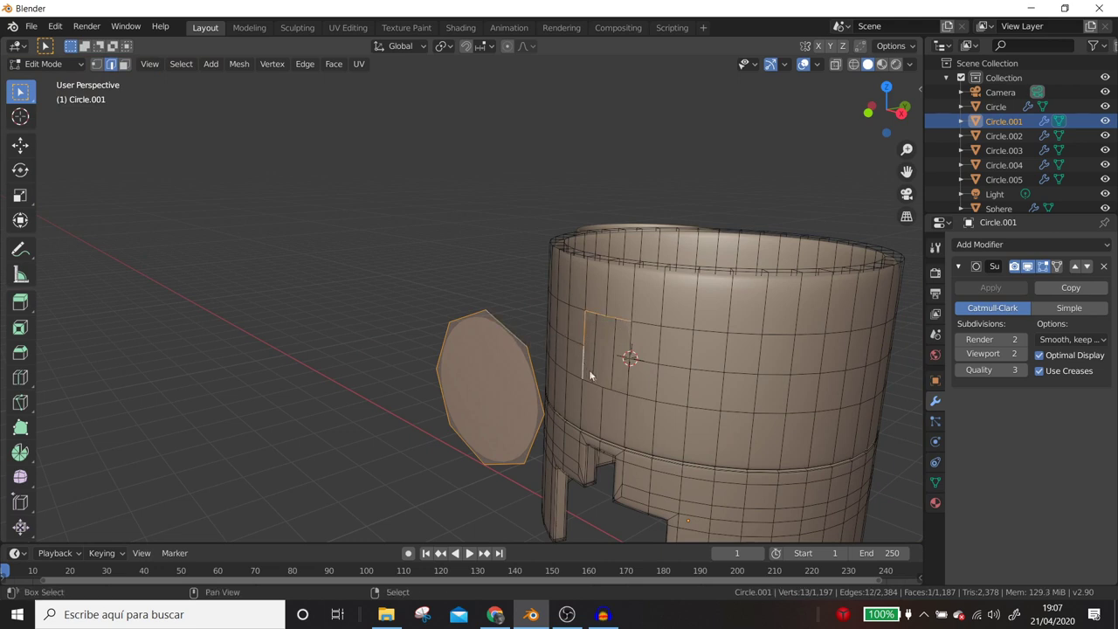
shift+click(615, 392)
shift+click(630, 351)
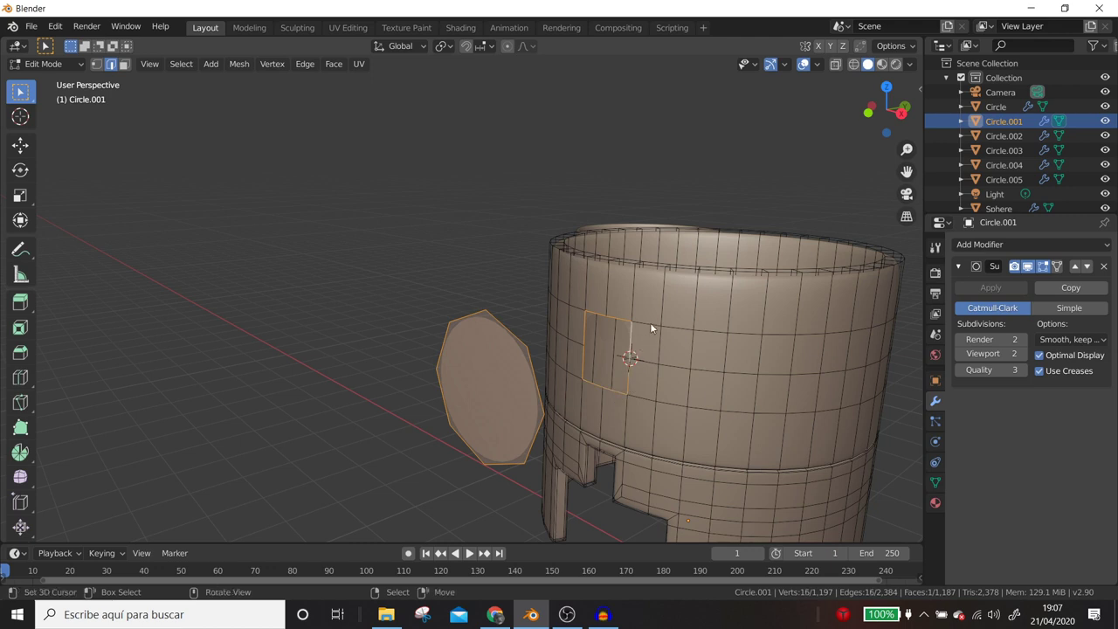
right_click(650, 322)
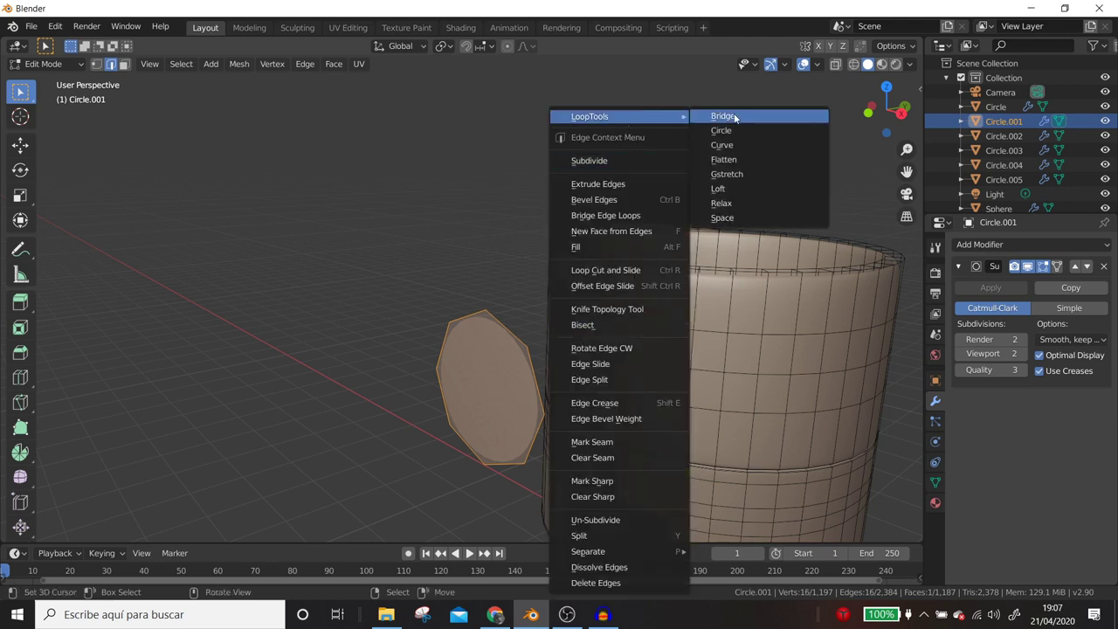
mouse_move(619, 116)
click(733, 117)
mouse_move(624, 369)
middle_down()
mouse_move(789, 370)
mouse_move(793, 379)
mouse_move(737, 404)
mouse_move(591, 412)
mouse_move(631, 343)
middle_up()
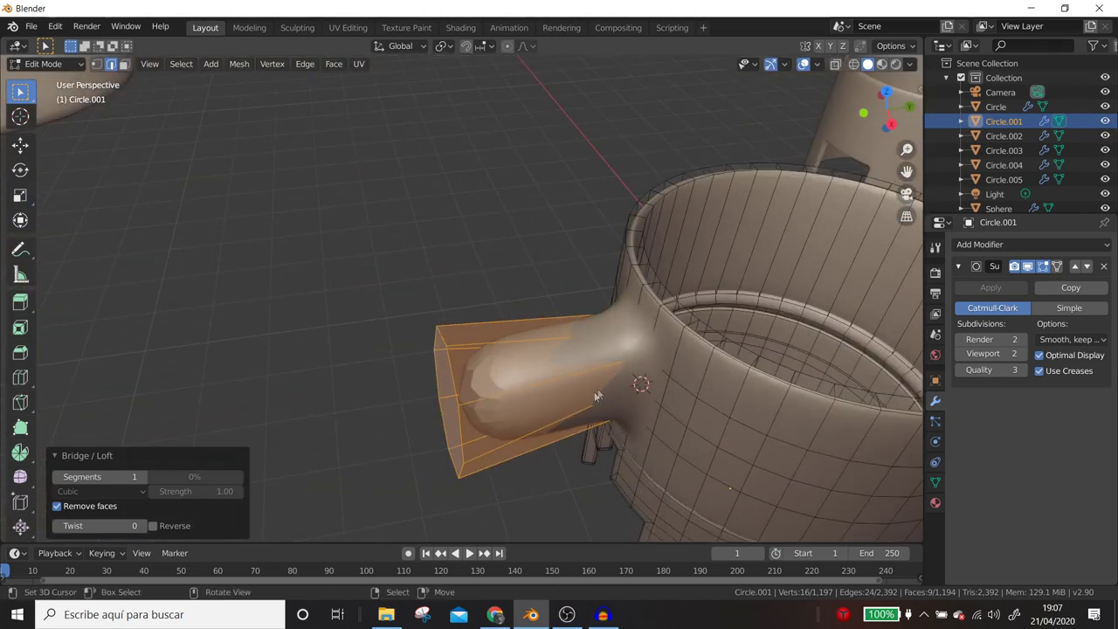
Cut two edge loops across the handle tube, one near its base and one near its end.
key(ctrl+r)
click(591, 393)
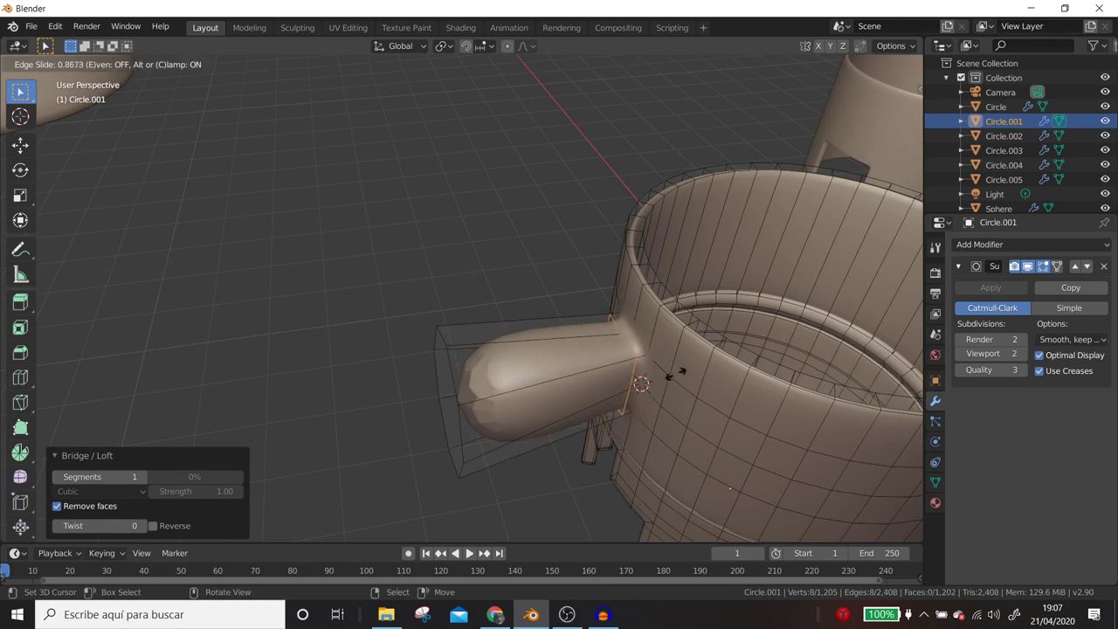
click(688, 385)
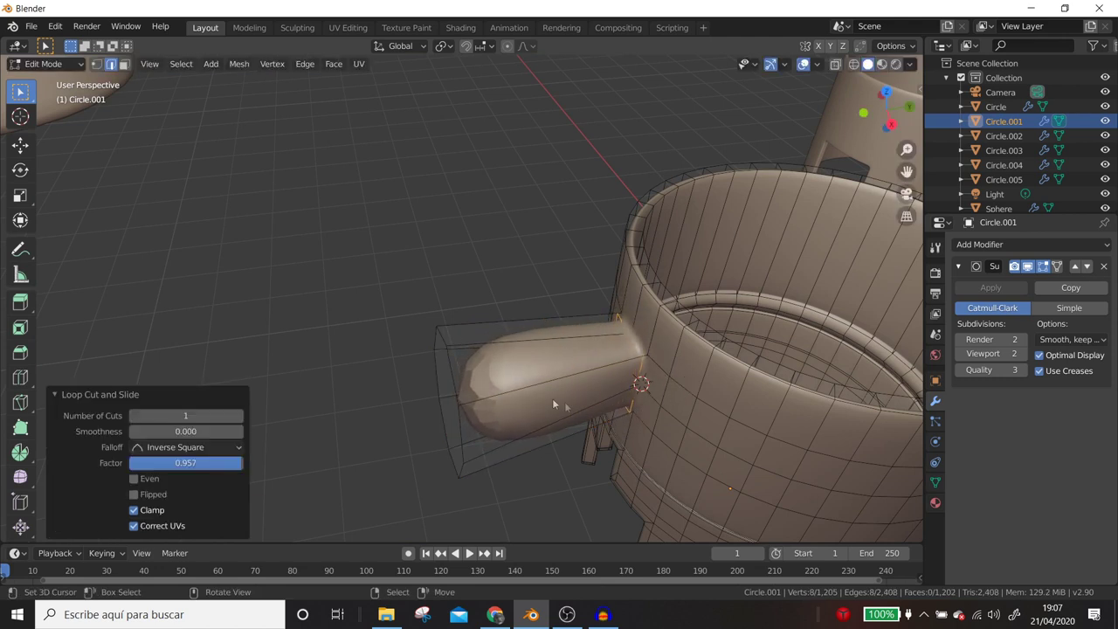
key(ctrl+r)
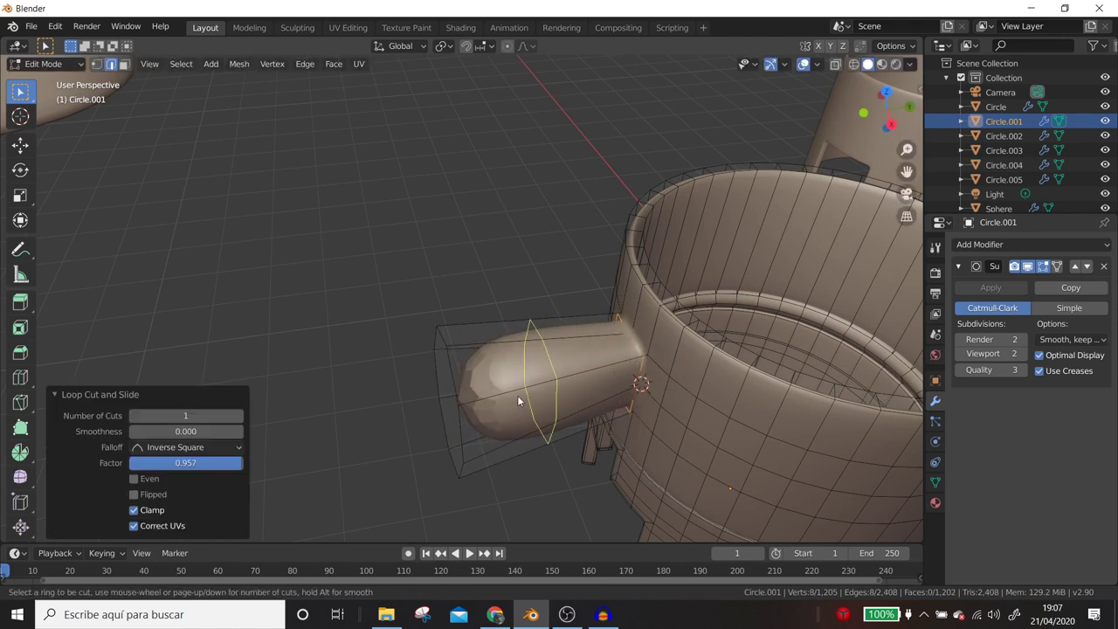
click(517, 395)
click(429, 412)
mouse_move(429, 411)
middle_down()
mouse_move(522, 396)
mouse_move(555, 370)
middle_up()
key(alt+a)
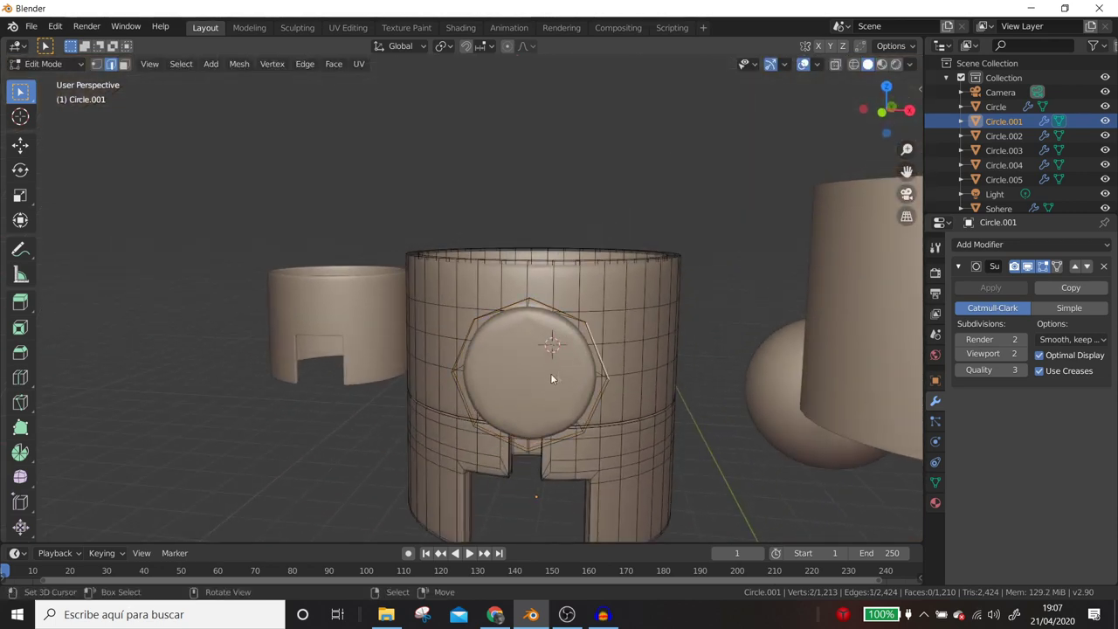
Inset the handle's round end face by 0.04831 m and return to Object Mode.
click(124, 65)
click(495, 355)
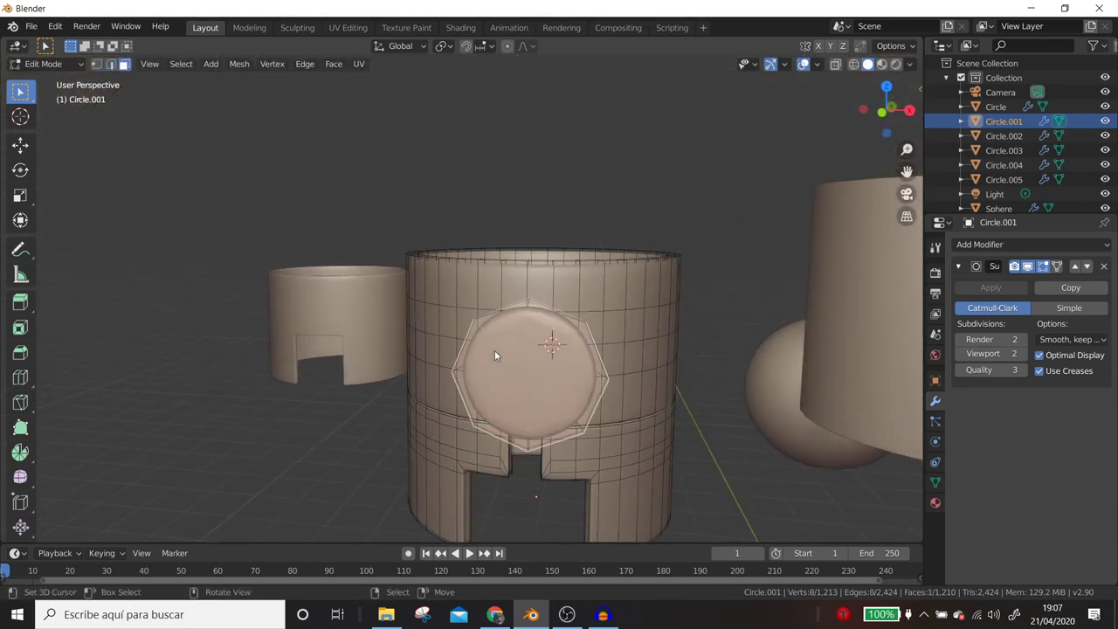
key(i)
click(598, 421)
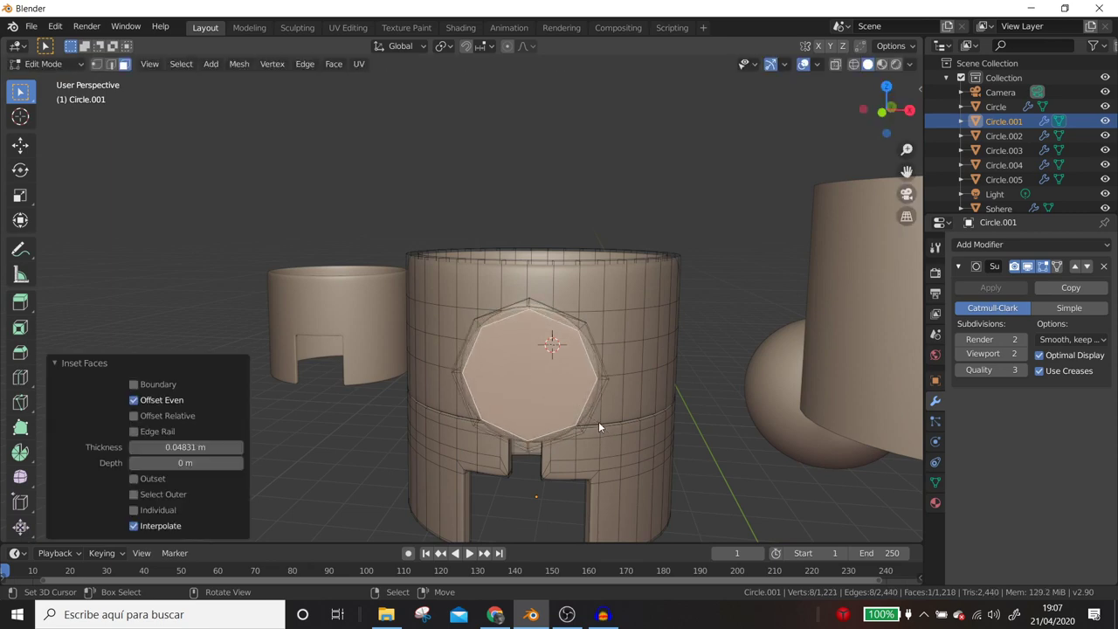
mouse_move(599, 421)
middle_down()
mouse_move(482, 418)
mouse_move(469, 365)
middle_up()
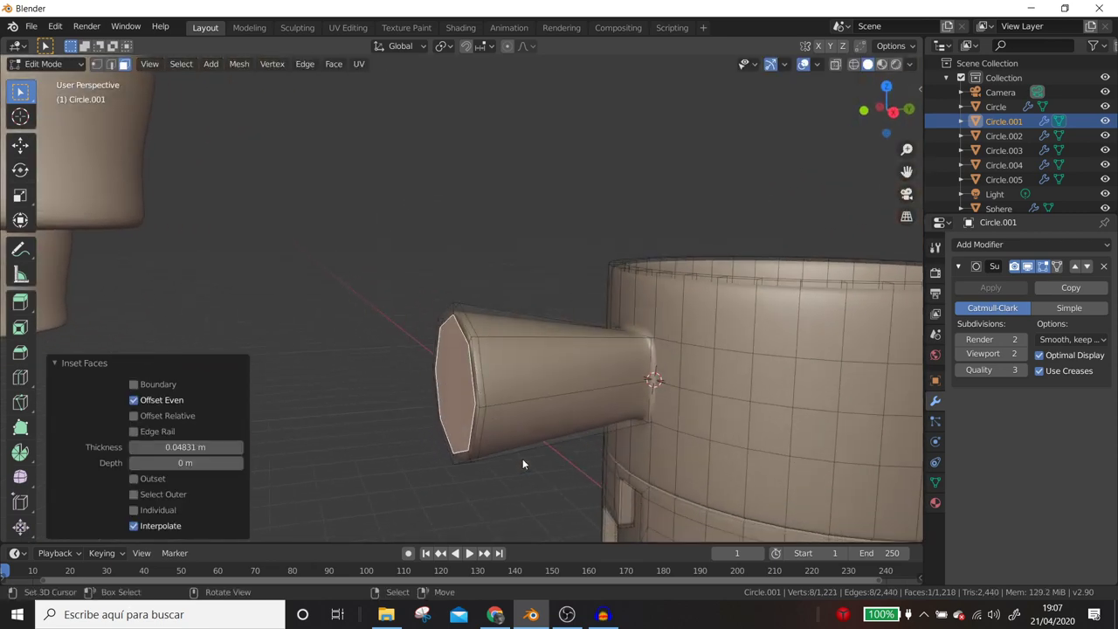
key(Tab)
mouse_move(522, 459)
middle_down()
mouse_move(554, 427)
mouse_move(648, 437)
mouse_move(444, 429)
mouse_move(425, 451)
mouse_move(514, 441)
mouse_move(604, 370)
mouse_move(544, 312)
mouse_move(429, 370)
middle_up()
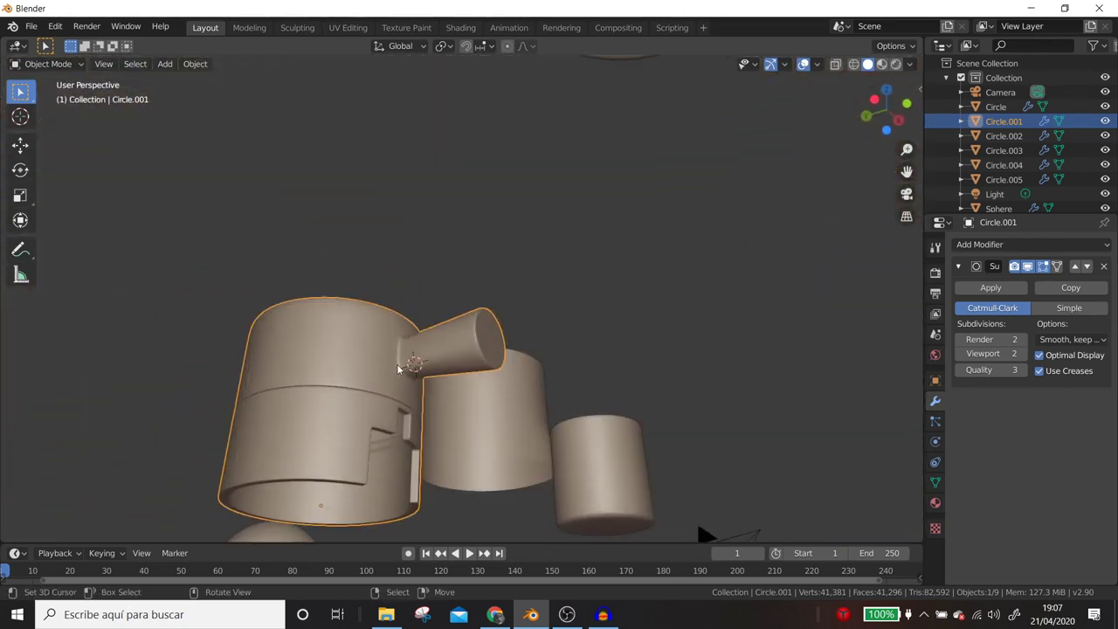
mouse_move(483, 339)
middle_down()
mouse_move(407, 378)
mouse_move(330, 382)
mouse_move(282, 331)
mouse_move(259, 365)
mouse_move(236, 452)
mouse_move(287, 472)
mouse_move(334, 424)
mouse_move(472, 410)
mouse_move(466, 376)
middle_up()
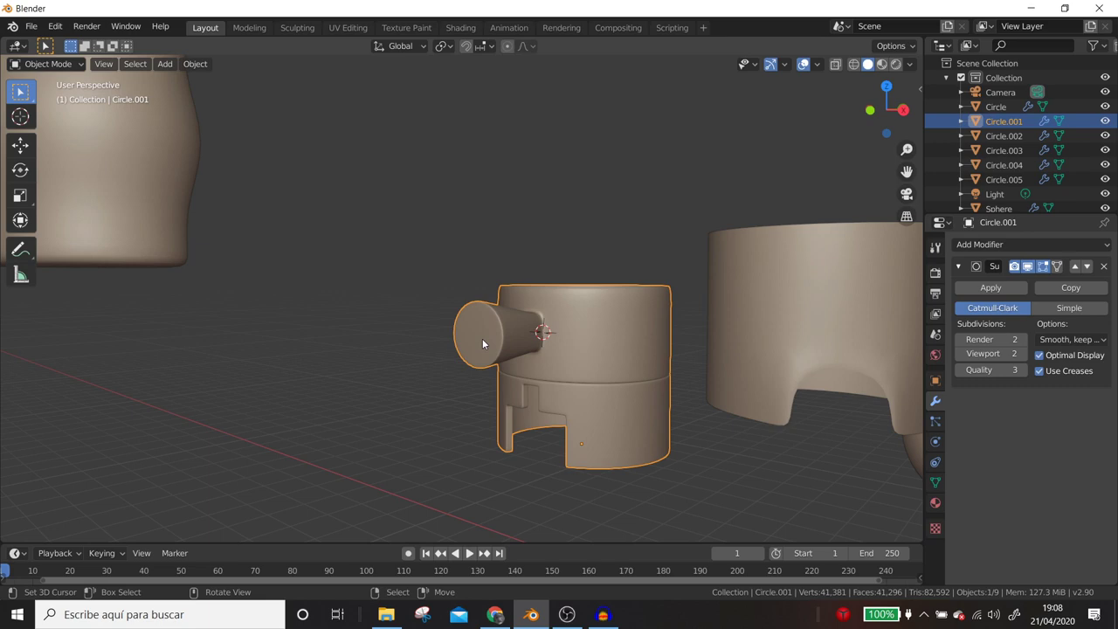
key(Caps_Lock)
mouse_move(635, 316)
middle_down()
mouse_move(461, 304)
mouse_move(497, 312)
mouse_move(509, 381)
mouse_move(658, 369)
mouse_move(725, 387)
mouse_move(751, 369)
mouse_move(631, 369)
mouse_move(477, 275)
mouse_move(221, 221)
mouse_move(94, 219)
mouse_move(620, 300)
mouse_move(484, 207)
mouse_move(527, 257)
mouse_move(475, 303)
mouse_move(535, 291)
mouse_move(465, 305)
mouse_move(406, 290)
mouse_move(467, 297)
middle_up()
click(467, 297)
Select four faces on the sphere's front and inset them.
key(Tab)
scroll(467, 297, up, 5)
key(3)
click(426, 268)
shift+click(463, 258)
shift+click(471, 297)
shift+click(430, 310)
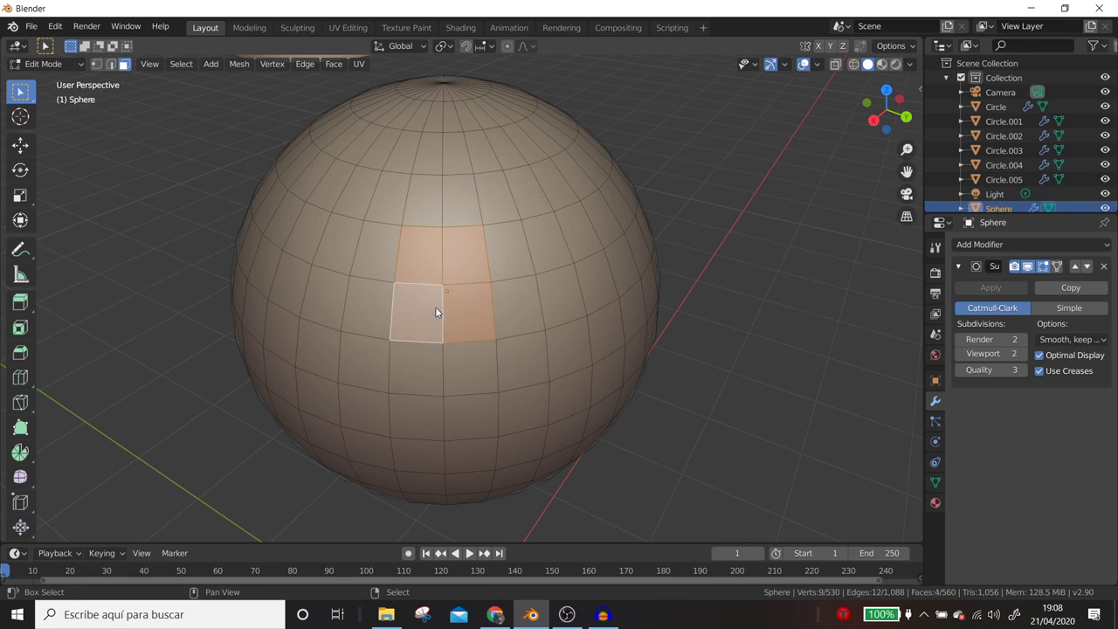
key(i)
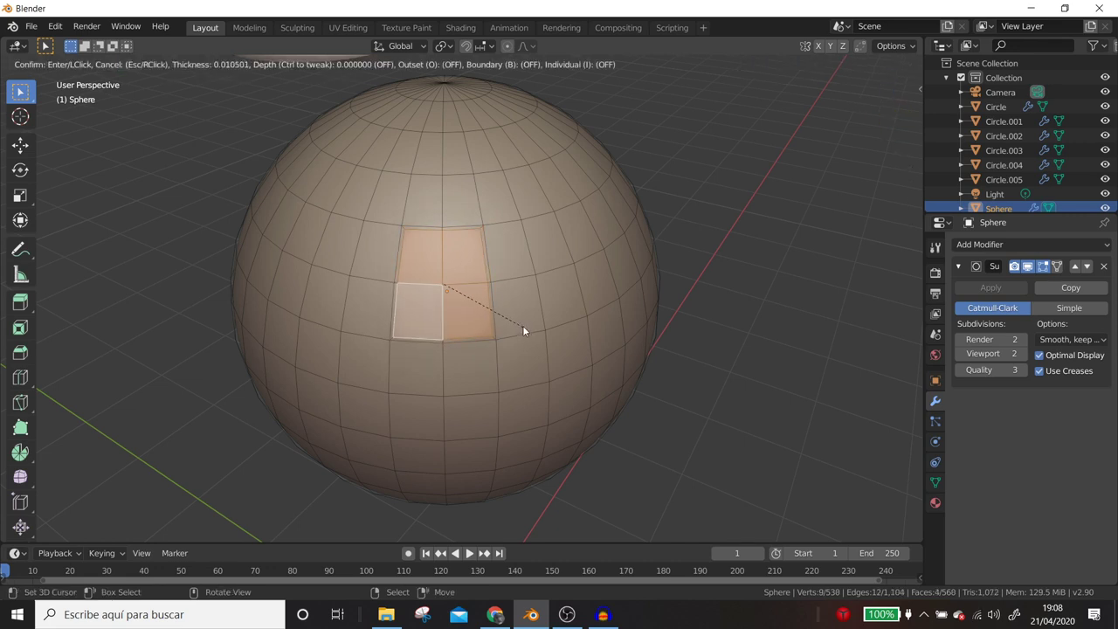
click(519, 324)
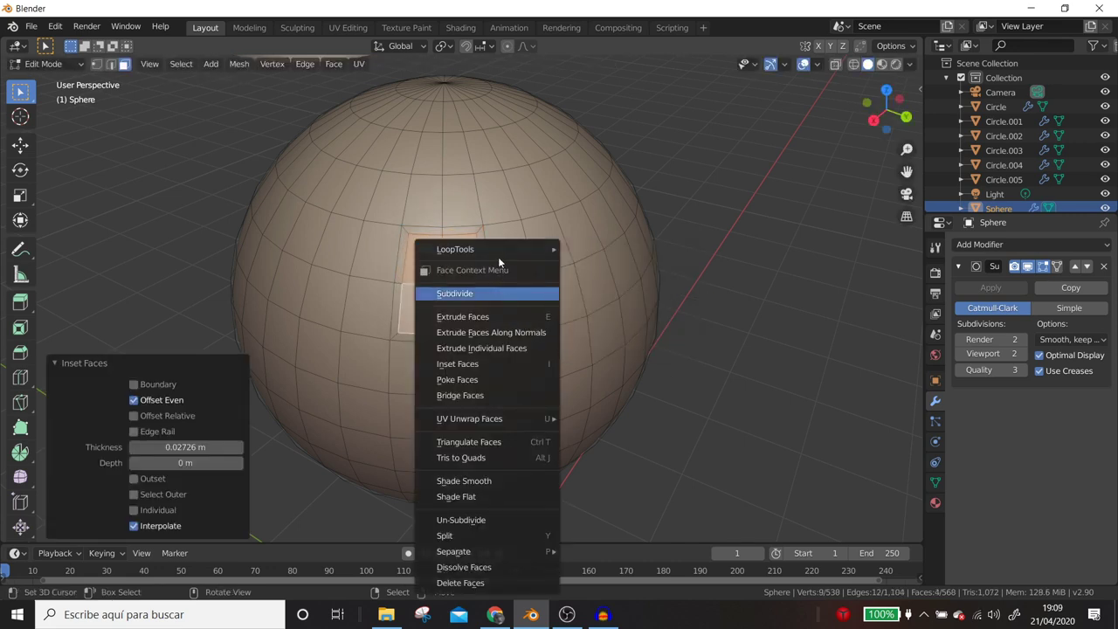
Round the inset into a circle with LoopTools, inset again and extrude inward into a socket.
click(592, 262)
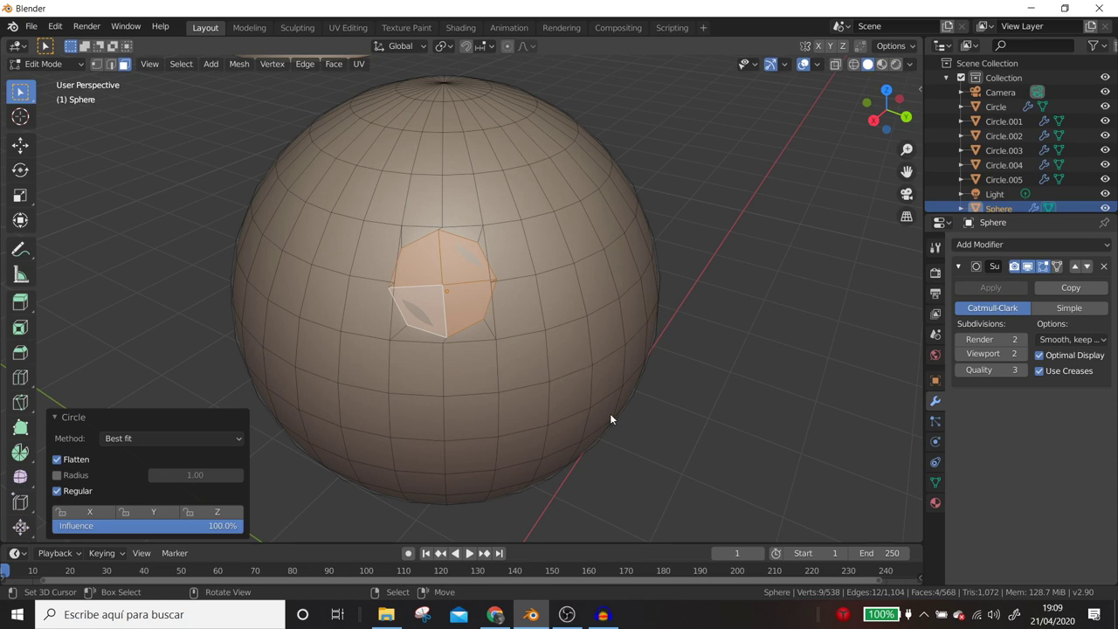
key(i)
click(593, 395)
mouse_move(592, 395)
middle_down()
mouse_move(608, 419)
mouse_move(748, 414)
mouse_move(610, 373)
mouse_move(637, 387)
middle_up()
key(e)
click(715, 407)
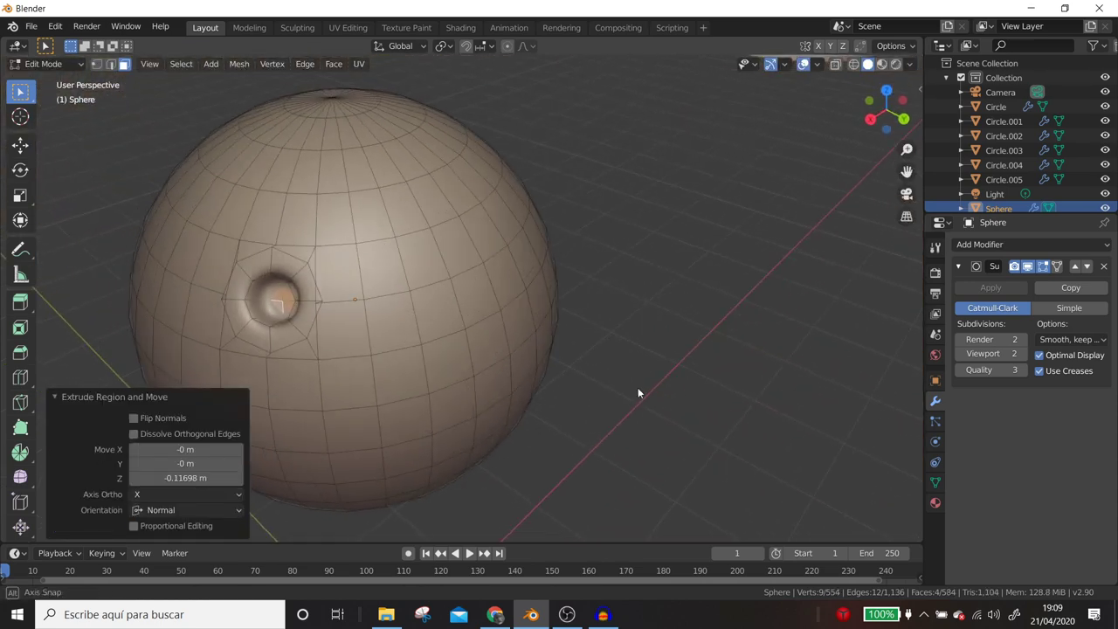
Cut an extra edge loop around the socket's hole.
key(ctrl+r)
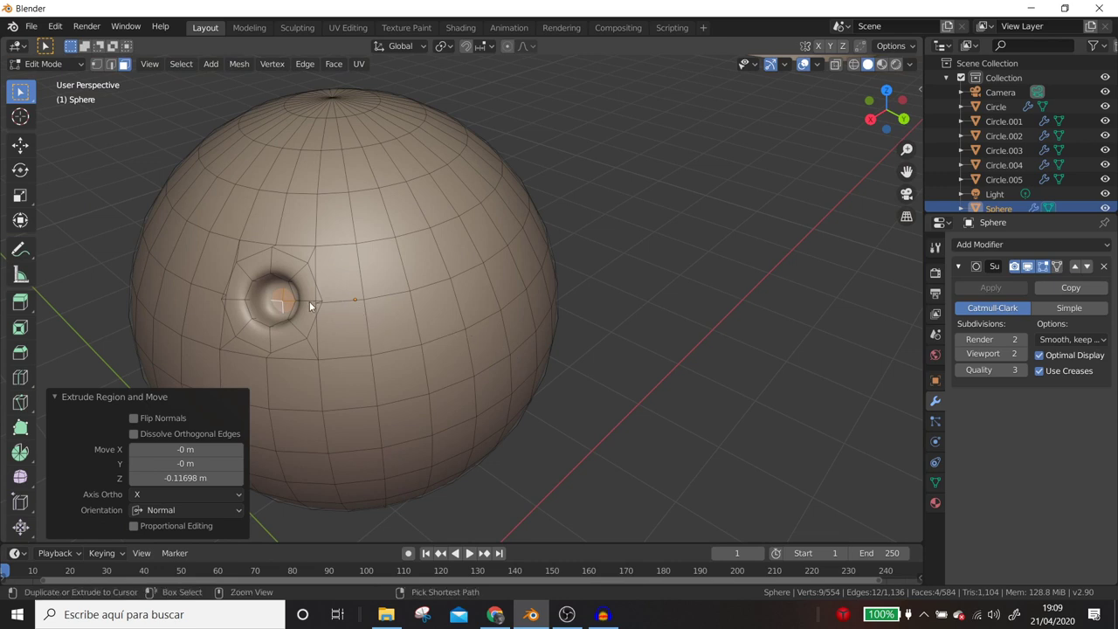
click(310, 303)
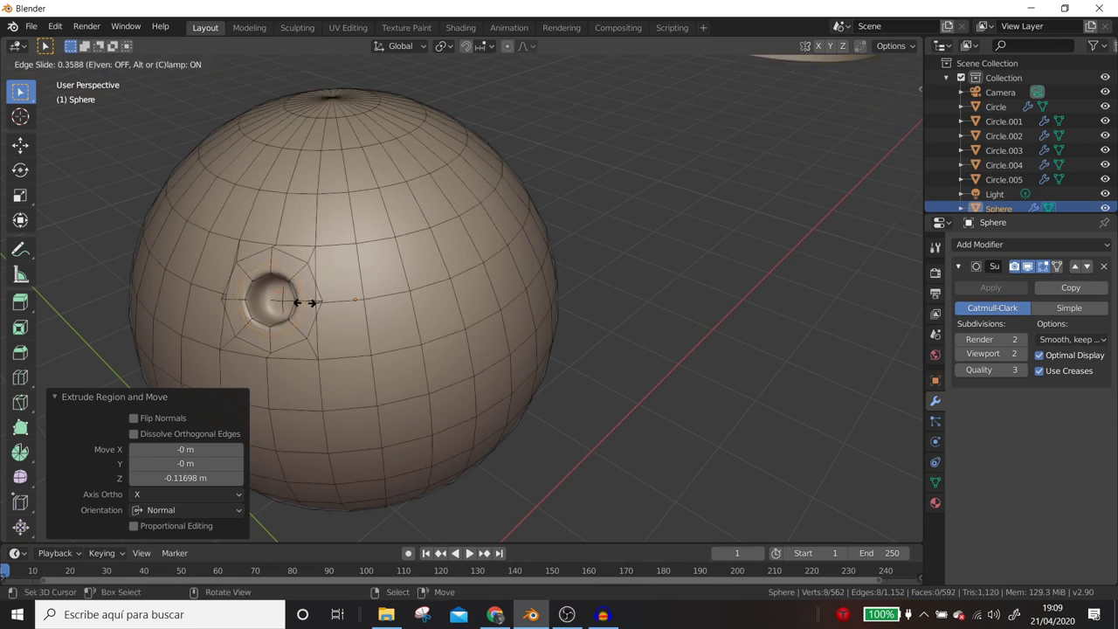
click(304, 302)
key(Tab)
middle_drag(324, 326, 364, 320)
scroll(370, 327, up, 3)
scroll(375, 328, down, 3)
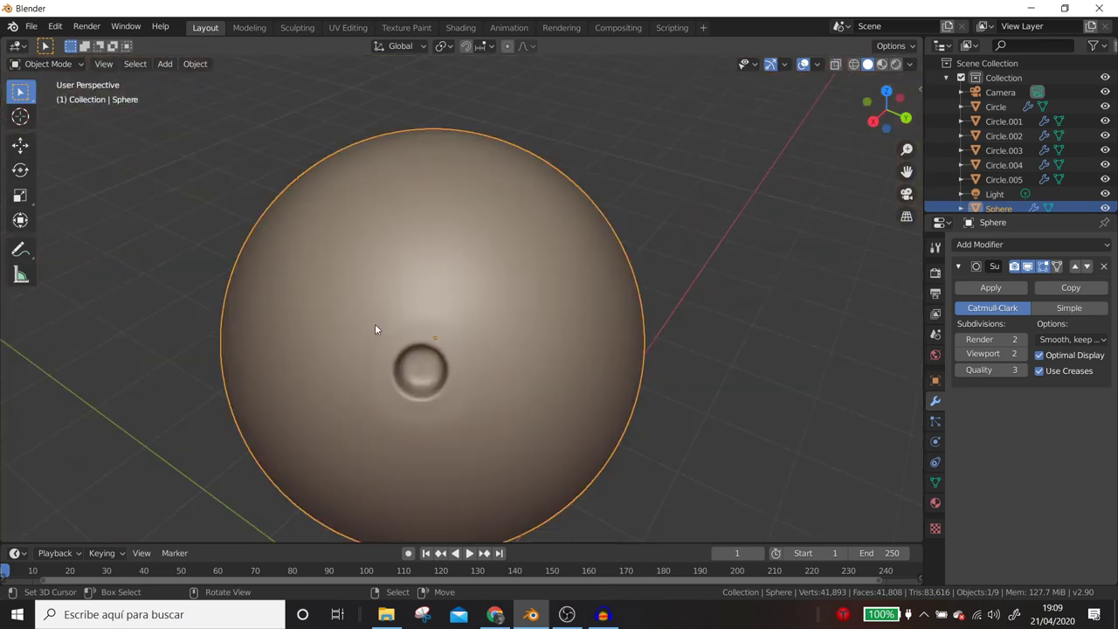
Shrink the loop around the hole to 0.758 about its centre, then check it in Object Mode.
key(Tab)
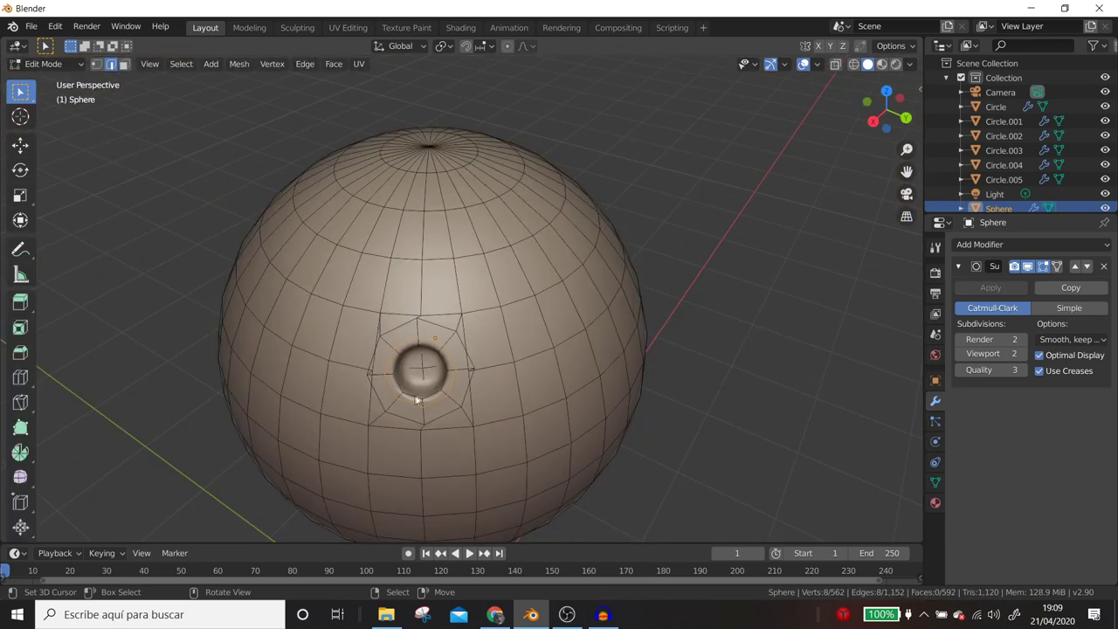
alt+click(465, 385)
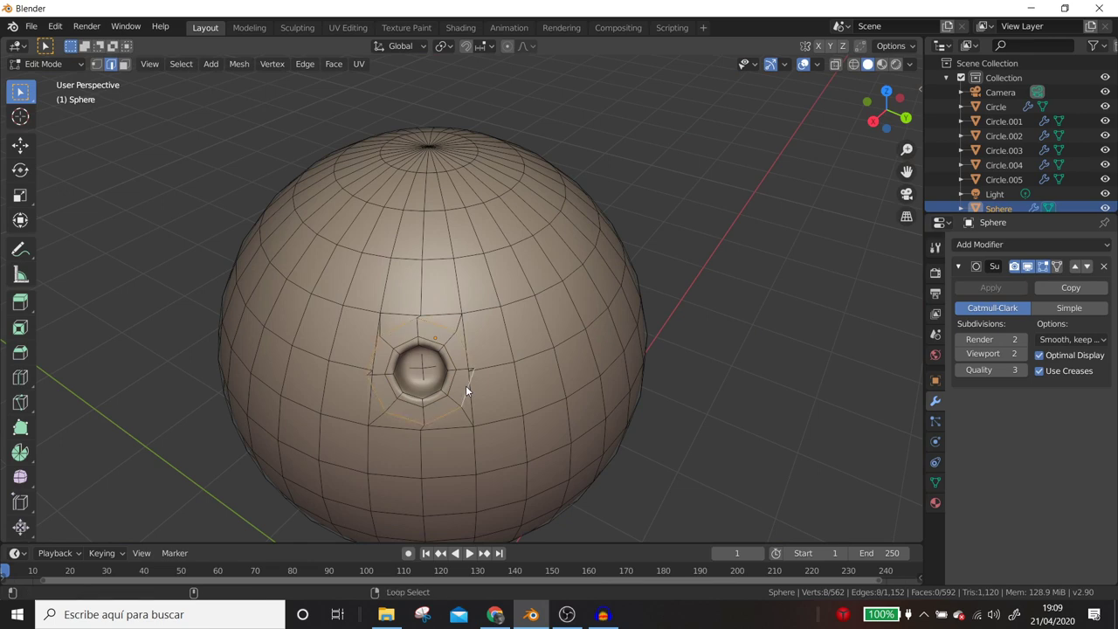
key(shift+s)
click(477, 461)
key(s)
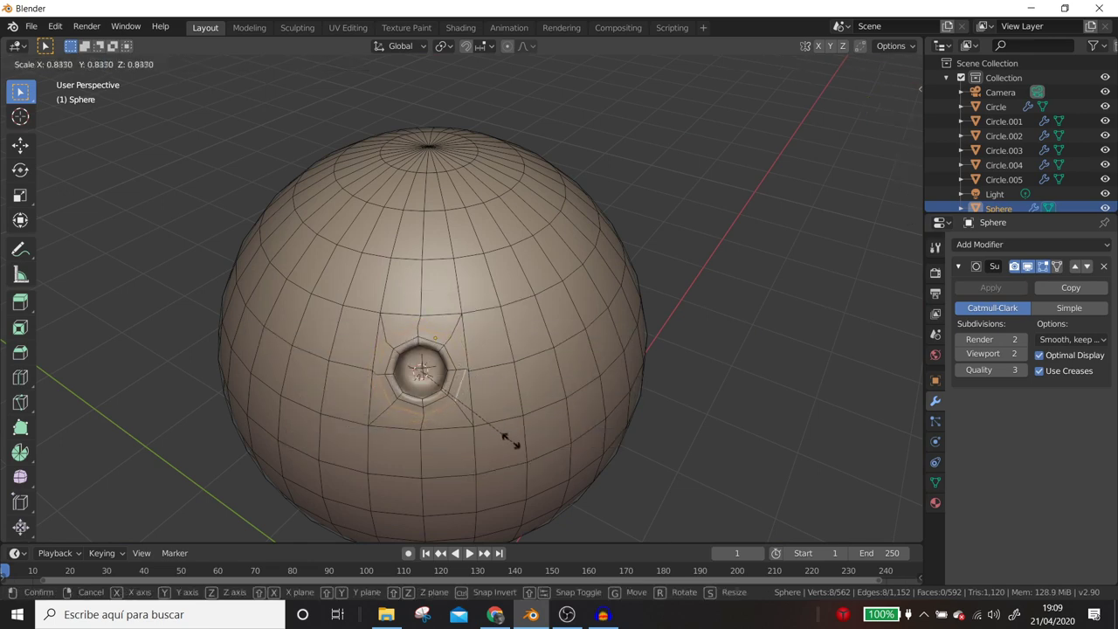
click(499, 428)
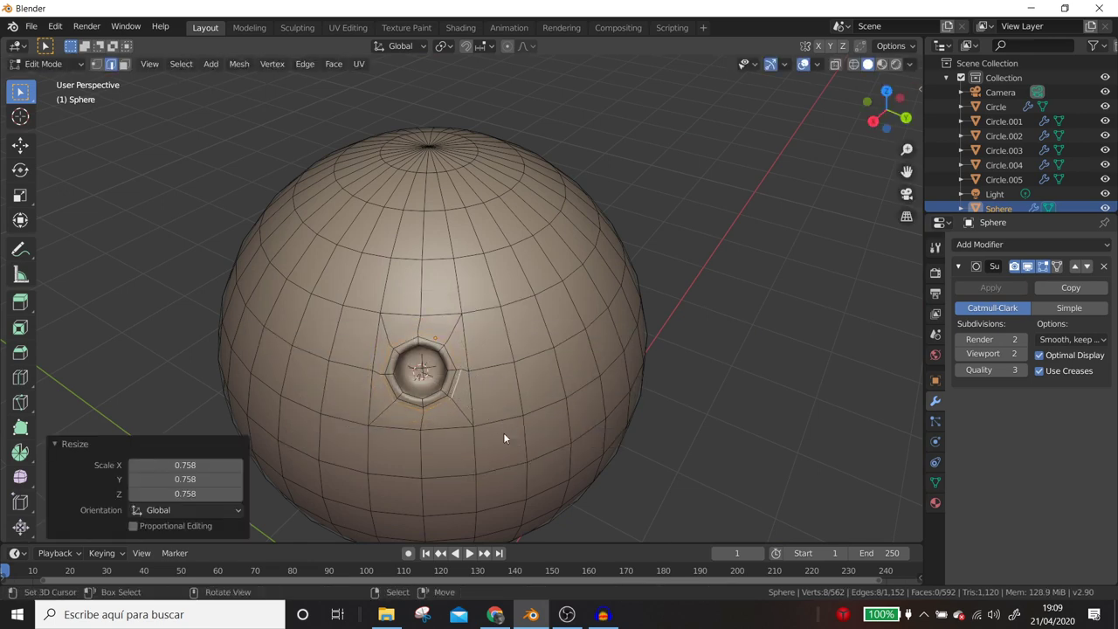
key(Tab)
scroll(479, 418, down, 3)
mouse_move(479, 417)
middle_down()
mouse_move(463, 382)
mouse_move(398, 318)
middle_up()
scroll(463, 382, up, 3)
scroll(463, 382, up, 2)
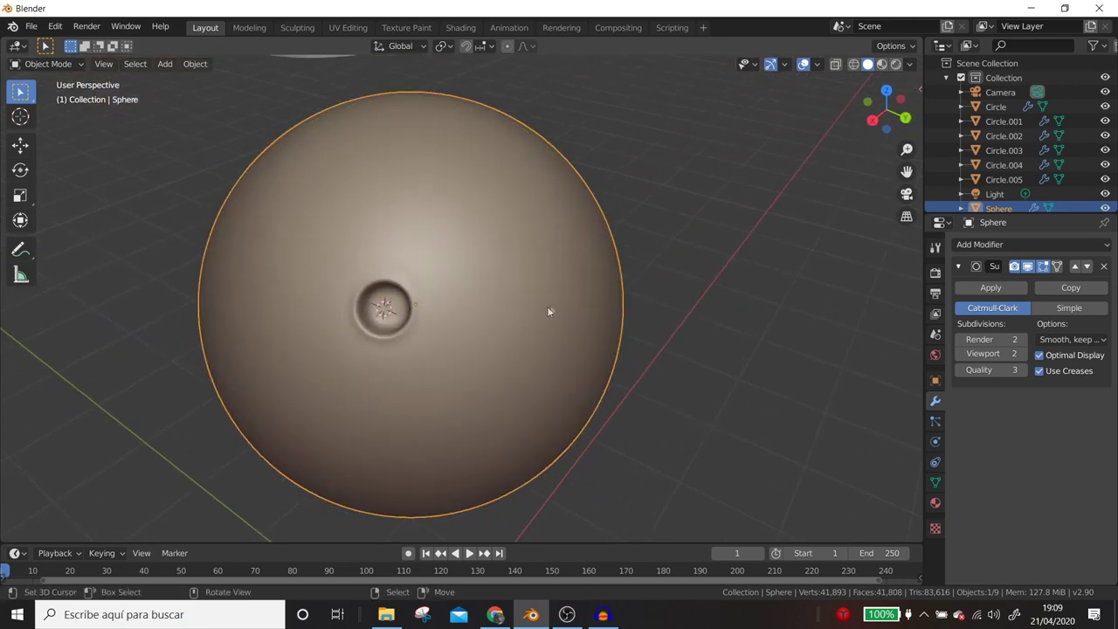
key(Tab)
Select the four faces just right of the first eye socket.
shift+click(461, 285)
click(123, 64)
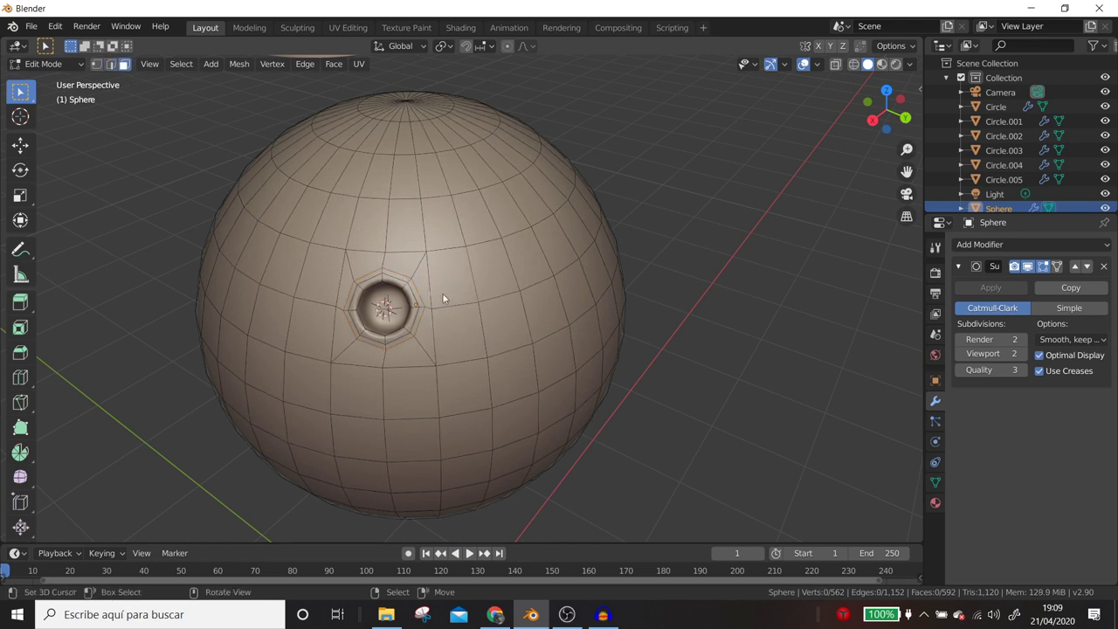
click(447, 278)
shift+click(498, 272)
shift+click(505, 323)
shift+click(458, 335)
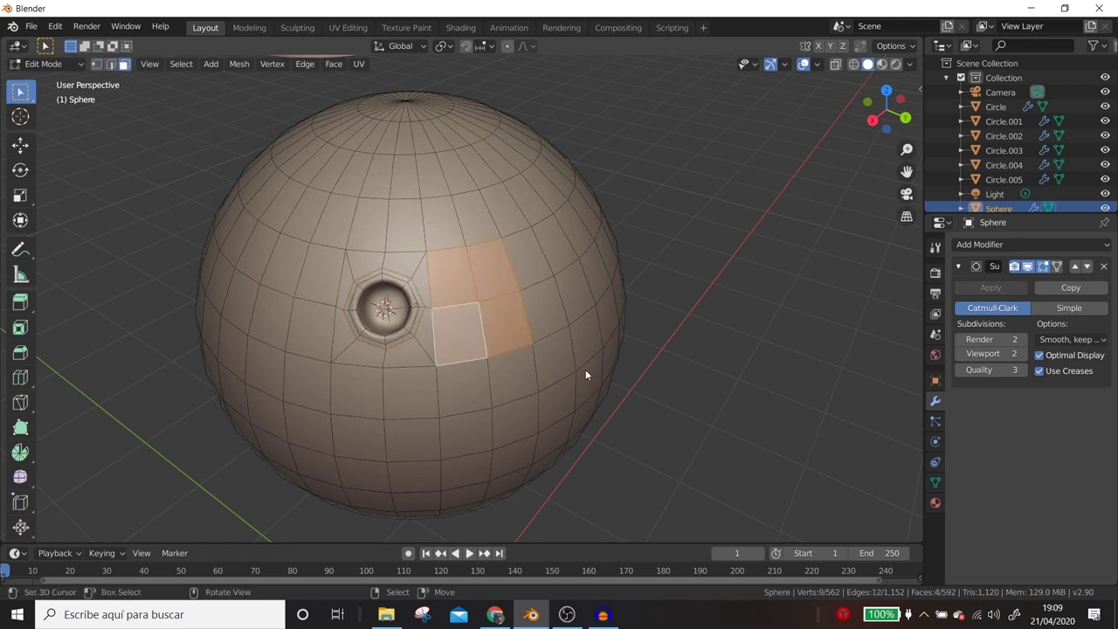
Inset the four faces, round them into a circle, snap the cursor there and scale them to 0.809.
key(i)
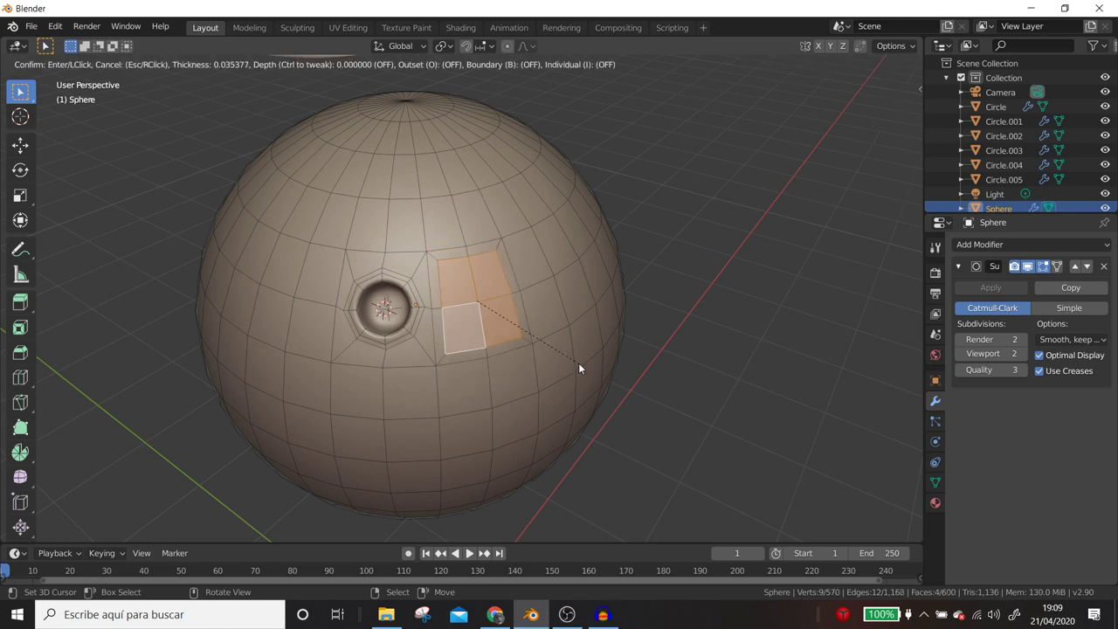
click(578, 363)
right_click(578, 363)
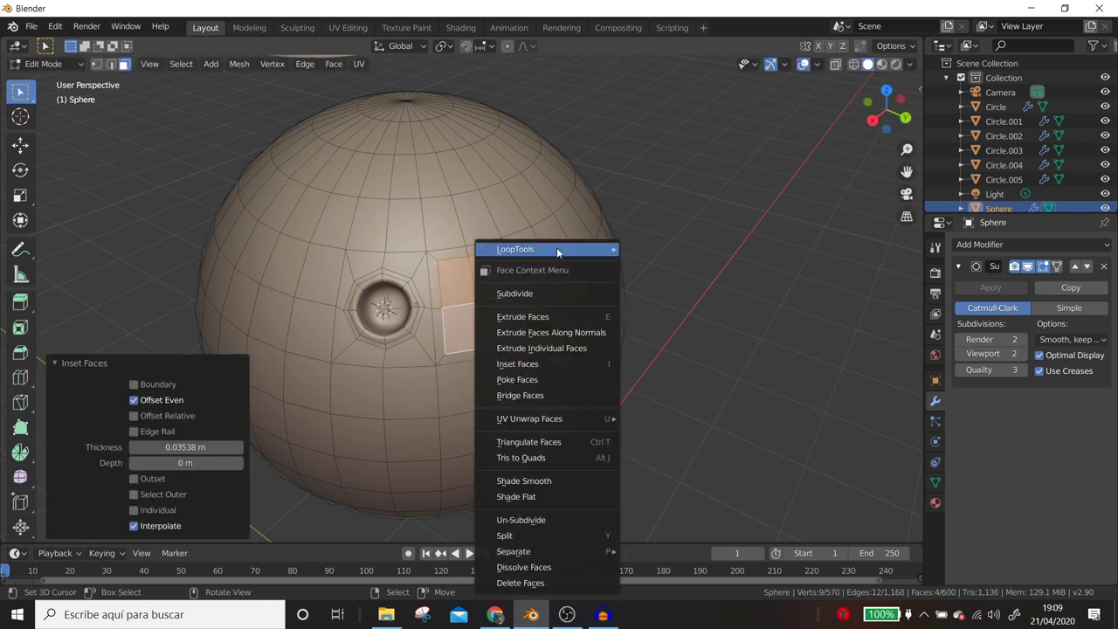
mouse_move(516, 249)
click(660, 262)
key(shift+s)
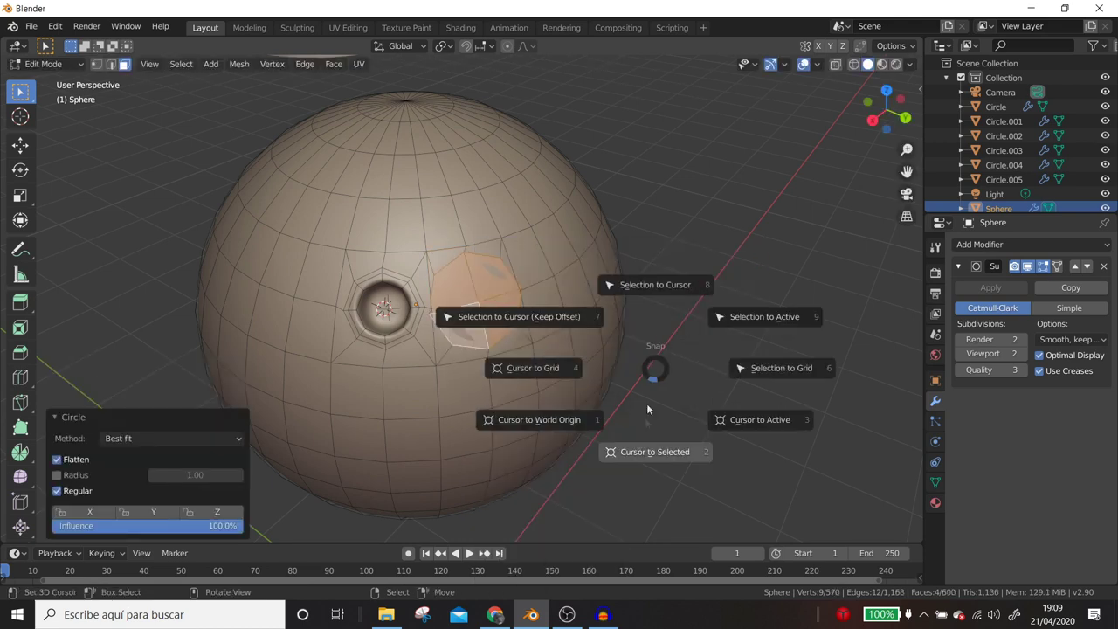
click(644, 450)
key(s)
click(618, 412)
Inset the round faces again and extrude them inward to form the second socket.
key(i)
click(616, 405)
mouse_move(614, 404)
middle_down()
mouse_move(622, 427)
mouse_move(593, 413)
middle_up()
key(e)
click(612, 434)
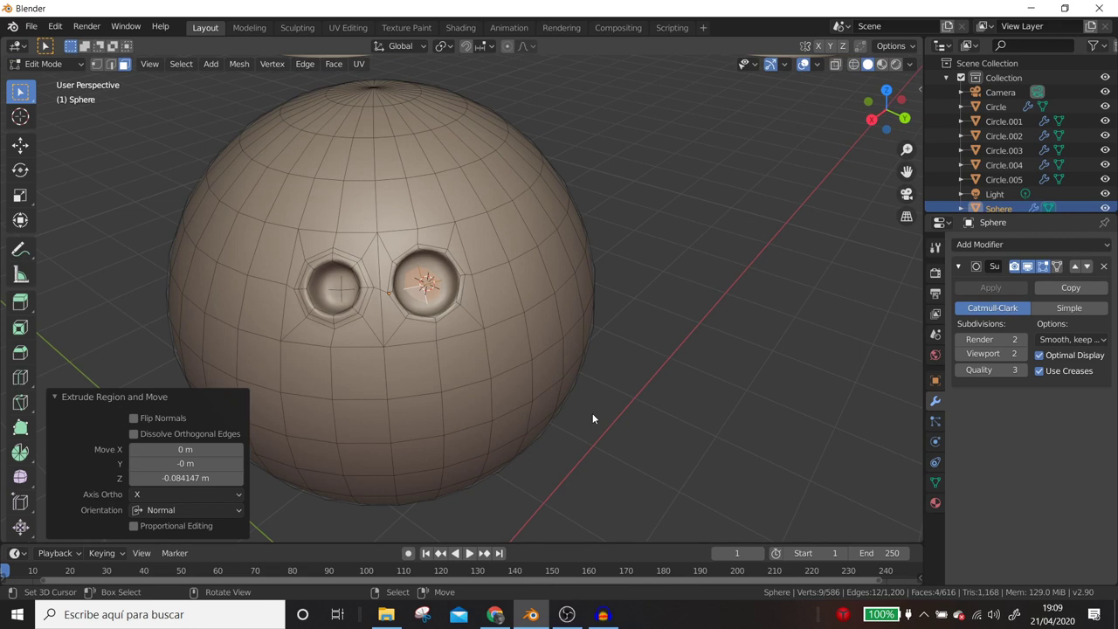
Preview both sockets in Object Mode from below and the front, then return to Edit Mode.
key(Tab)
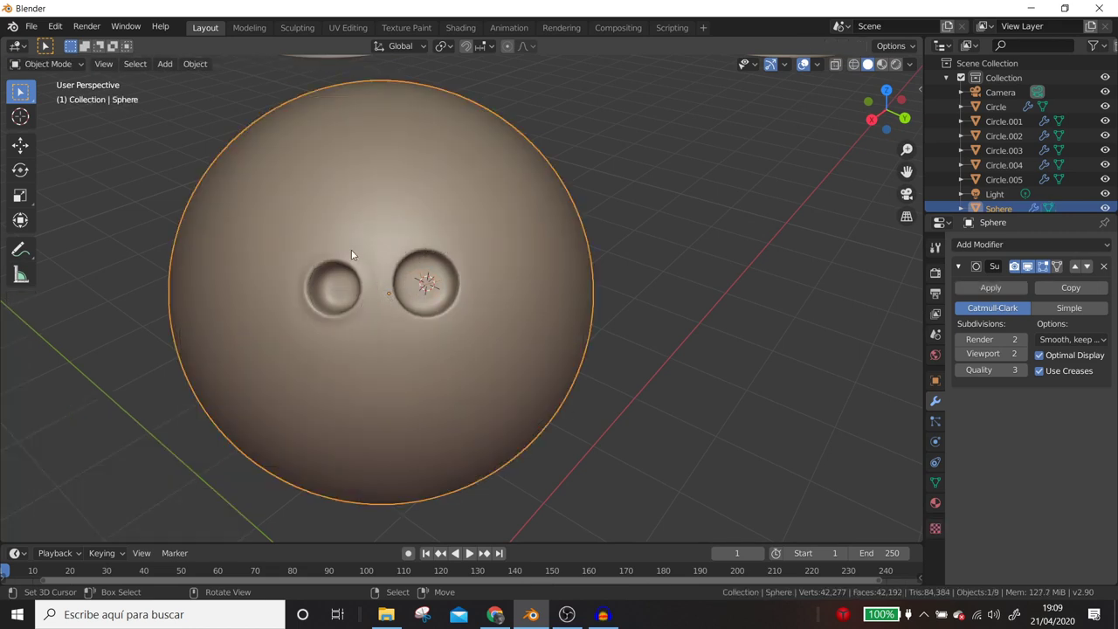
scroll(489, 290, up, 2)
scroll(487, 288, down, 2)
middle_drag(487, 288, 514, 276)
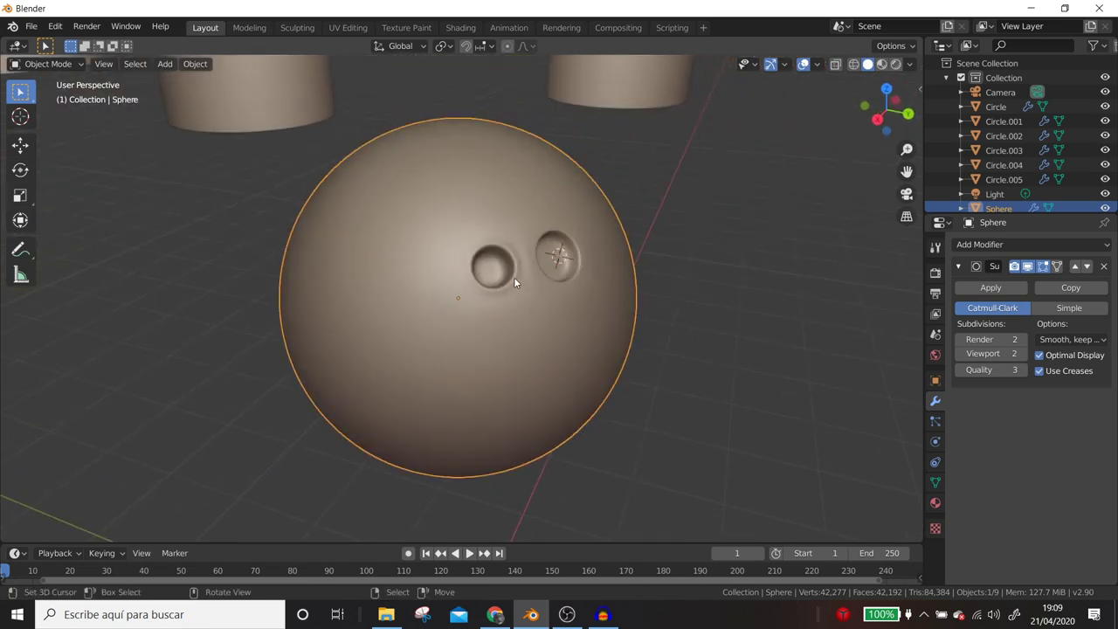
mouse_move(577, 325)
middle_down()
mouse_move(479, 330)
mouse_move(517, 336)
middle_up()
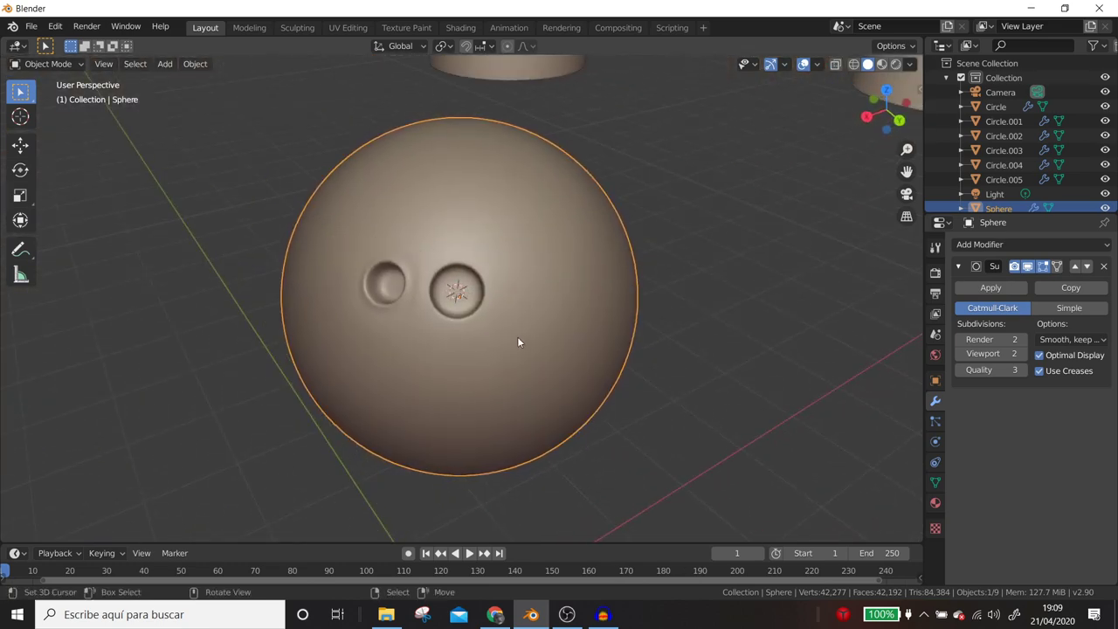
scroll(517, 337, up, 2)
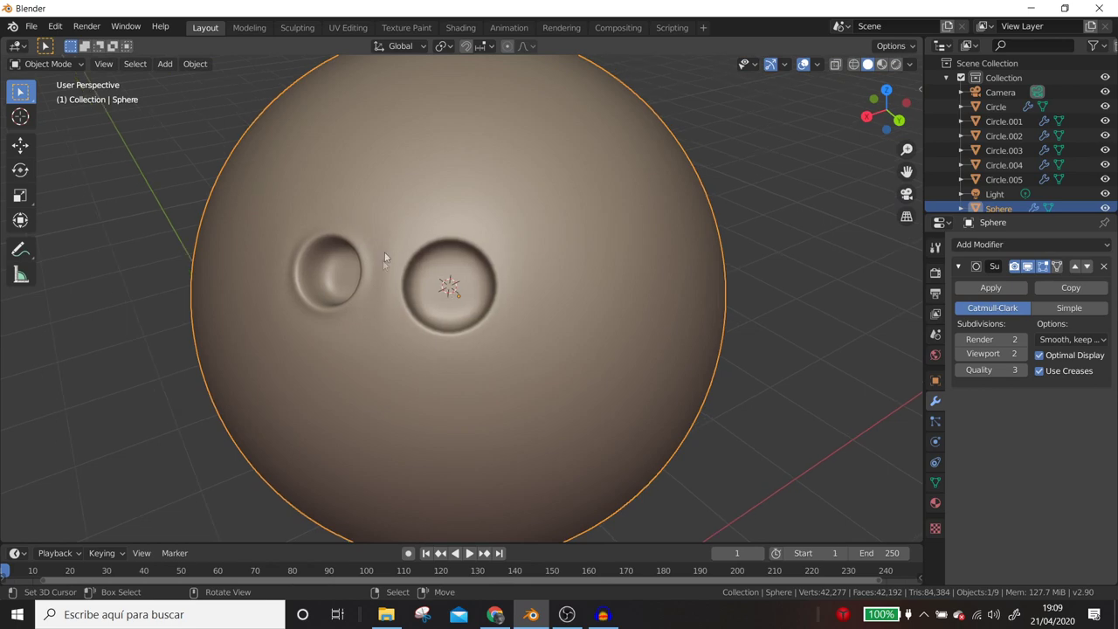
key(Tab)
Add a new edge from a vertex between the sockets and dissolve the unwanted edge there.
scroll(432, 349, up, 1)
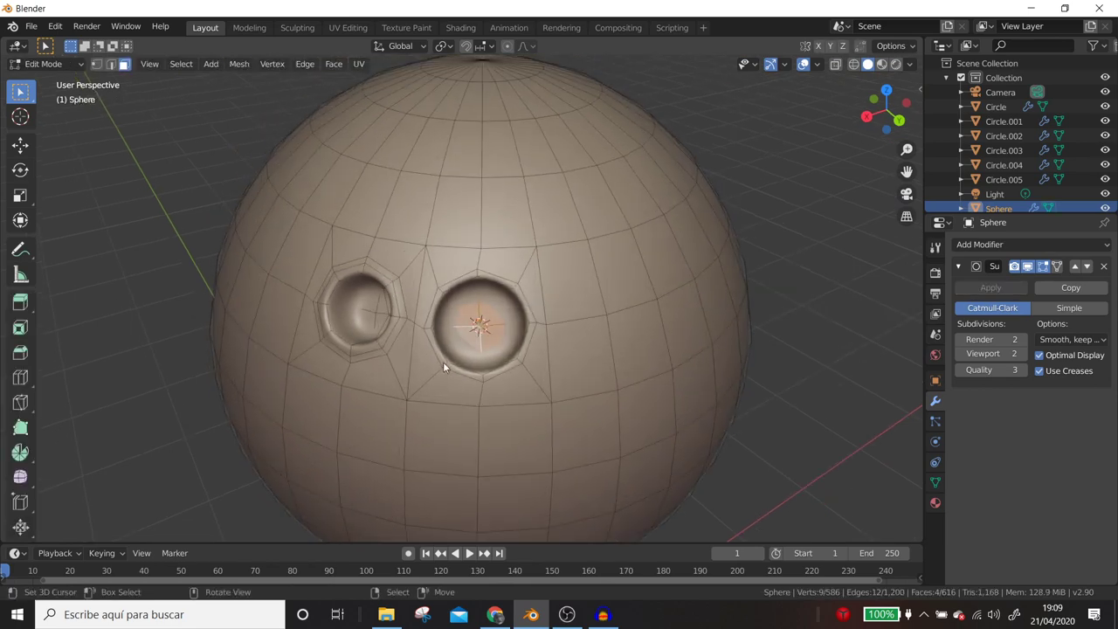
scroll(443, 361, up, 2)
mouse_move(442, 361)
middle_down()
mouse_move(536, 357)
mouse_move(490, 353)
middle_up()
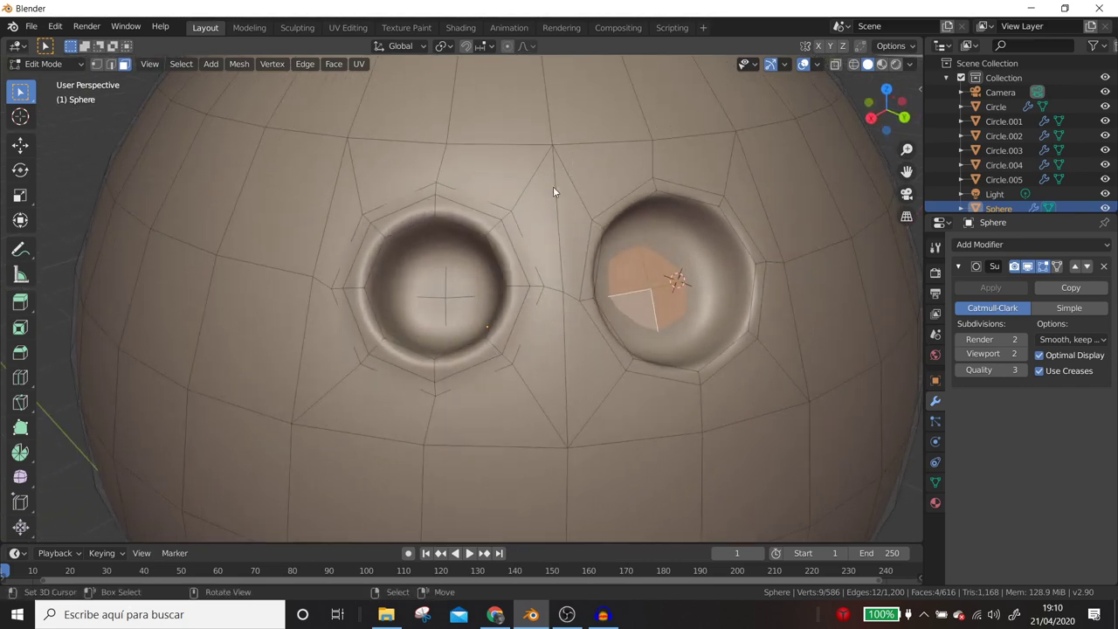
click(97, 64)
click(521, 217)
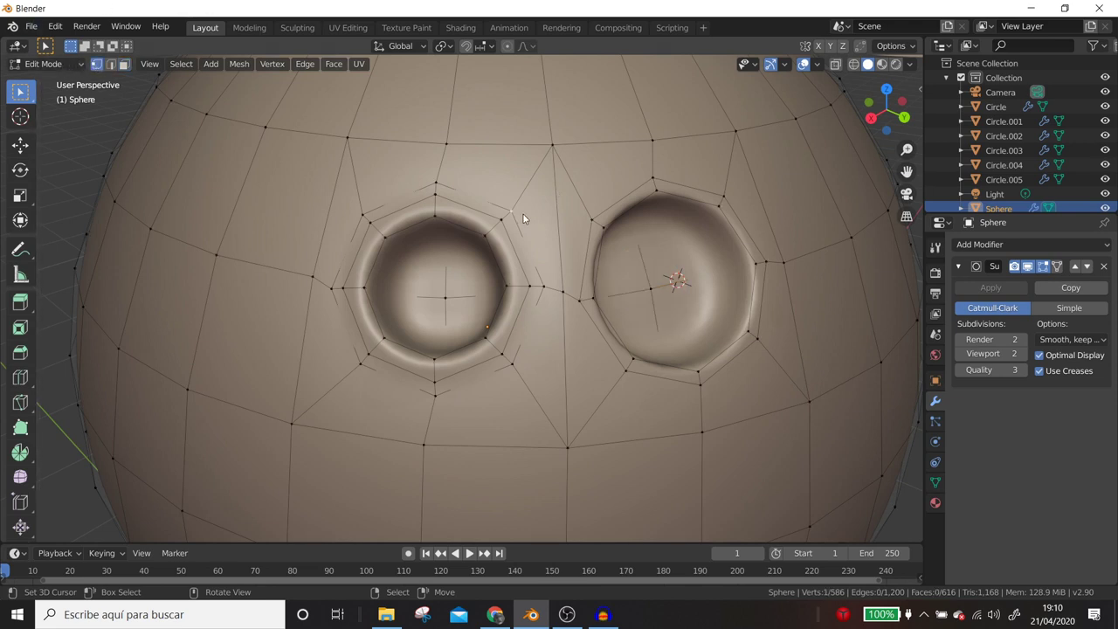
ctrl+right_click(591, 213)
key(2)
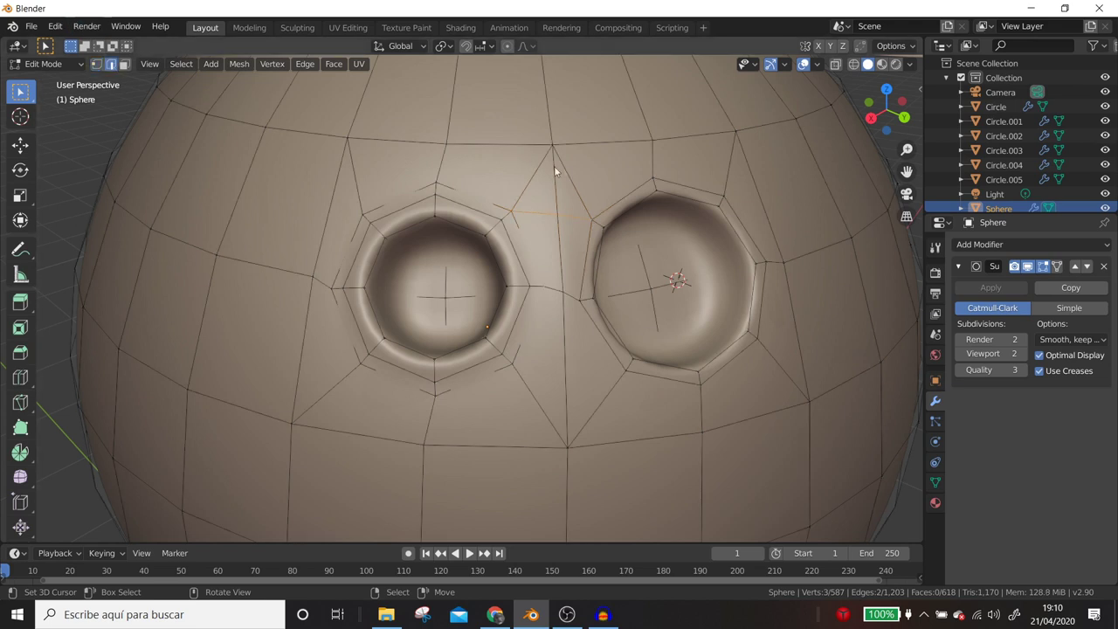
key(x)
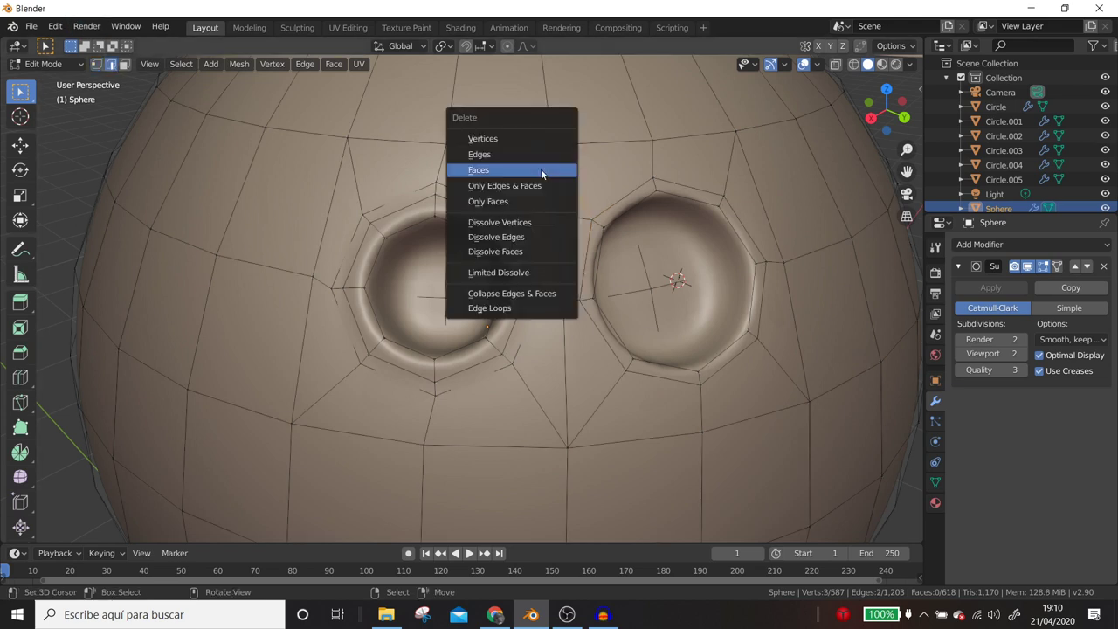
click(524, 237)
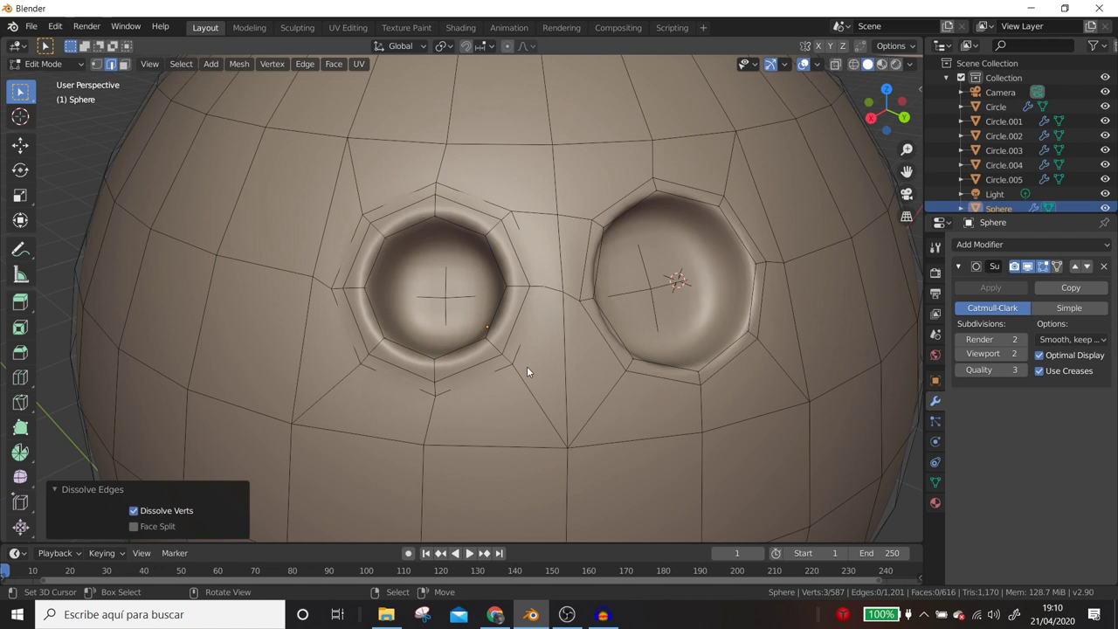
Join the vertices below the two sockets with a new edge and dissolve two stray edges.
key(j)
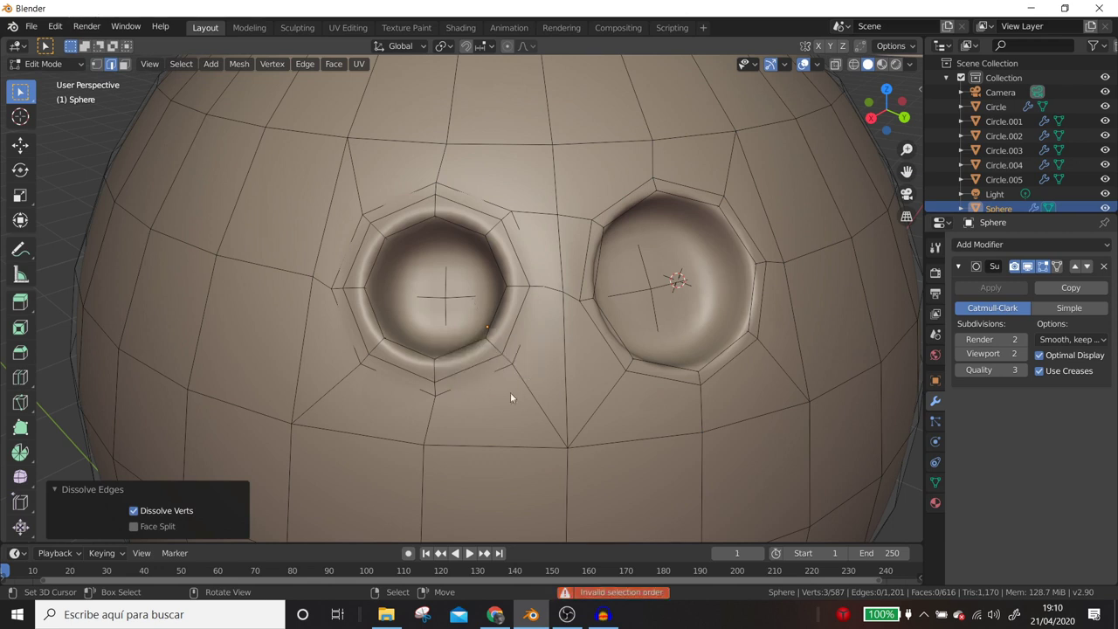
click(96, 64)
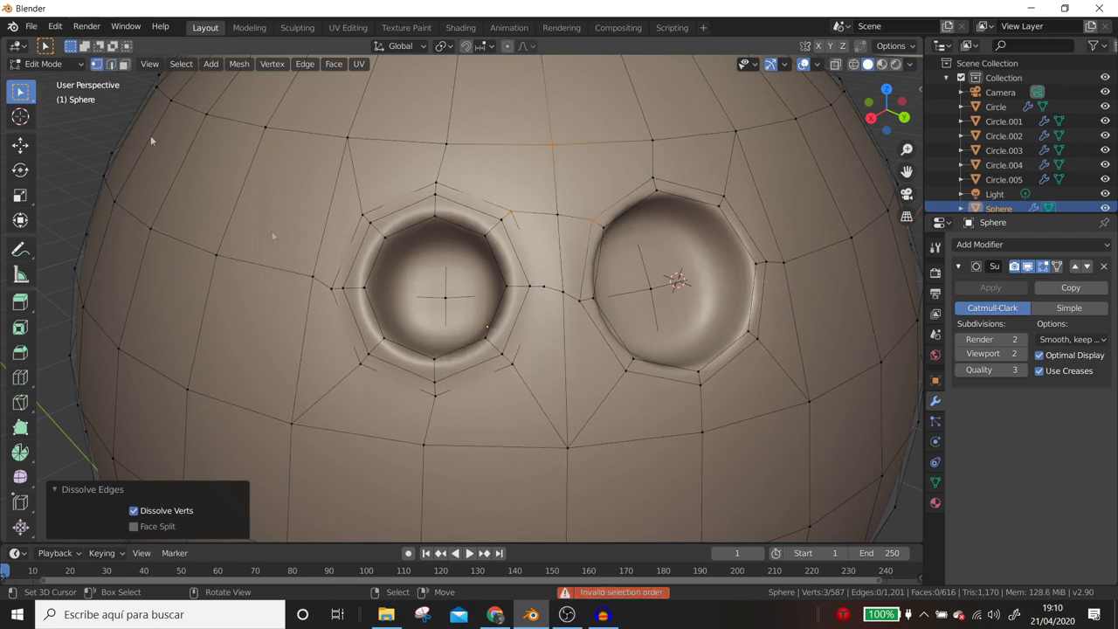
click(528, 376)
shift+click(626, 374)
key(j)
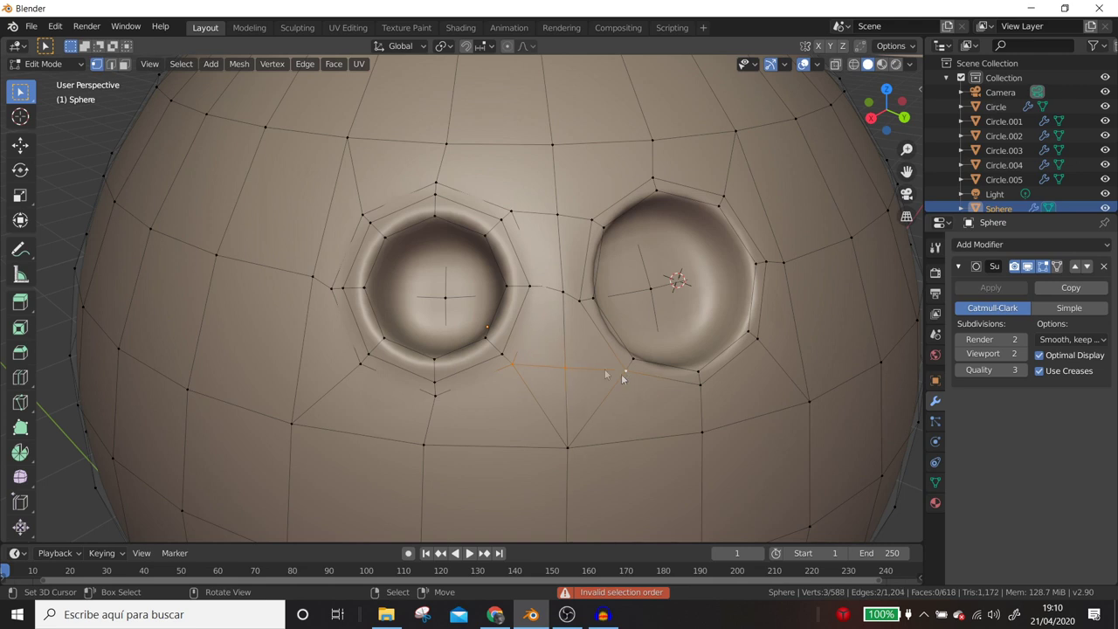
click(110, 64)
shift+click(597, 397)
key(x)
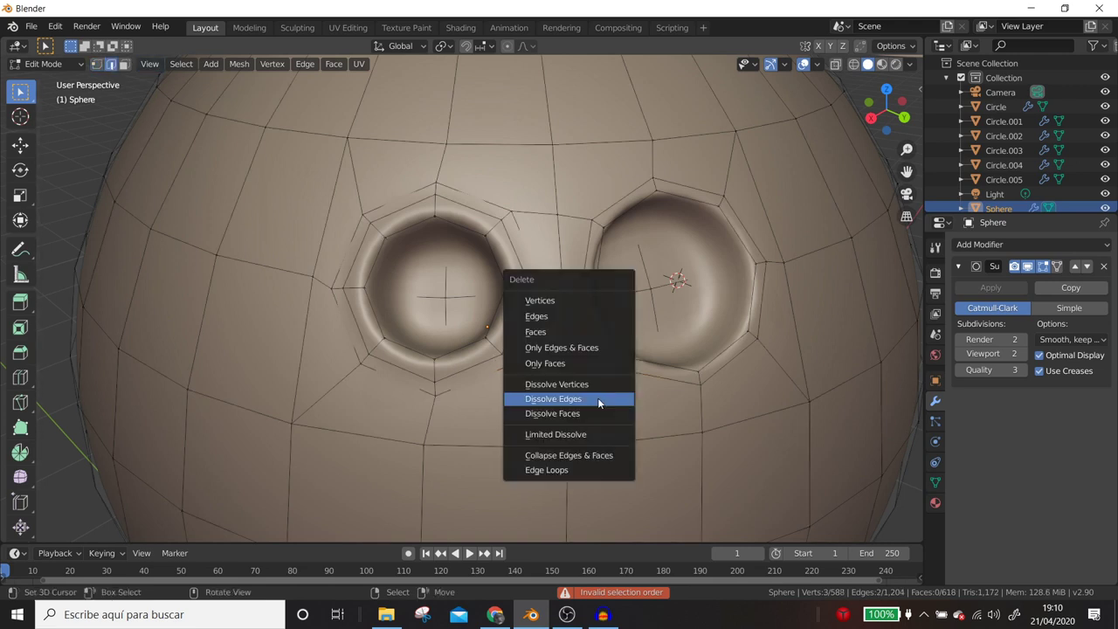
click(598, 397)
scroll(597, 397, down, 5)
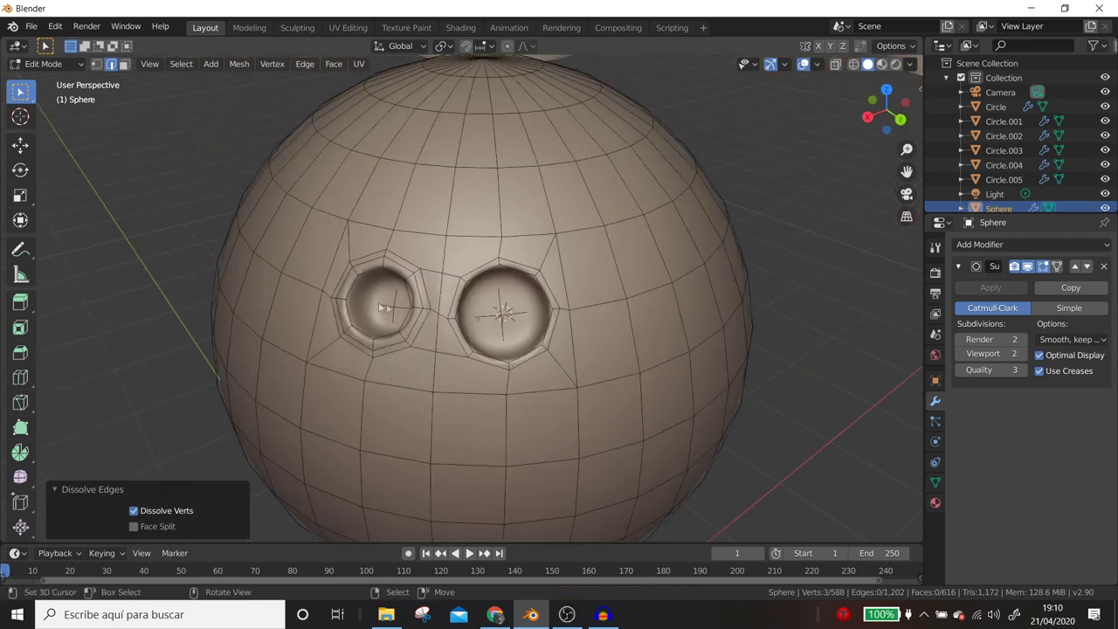
Inspect the smoothed head and socket topology, then switch to top view (numpad 7).
key(Tab)
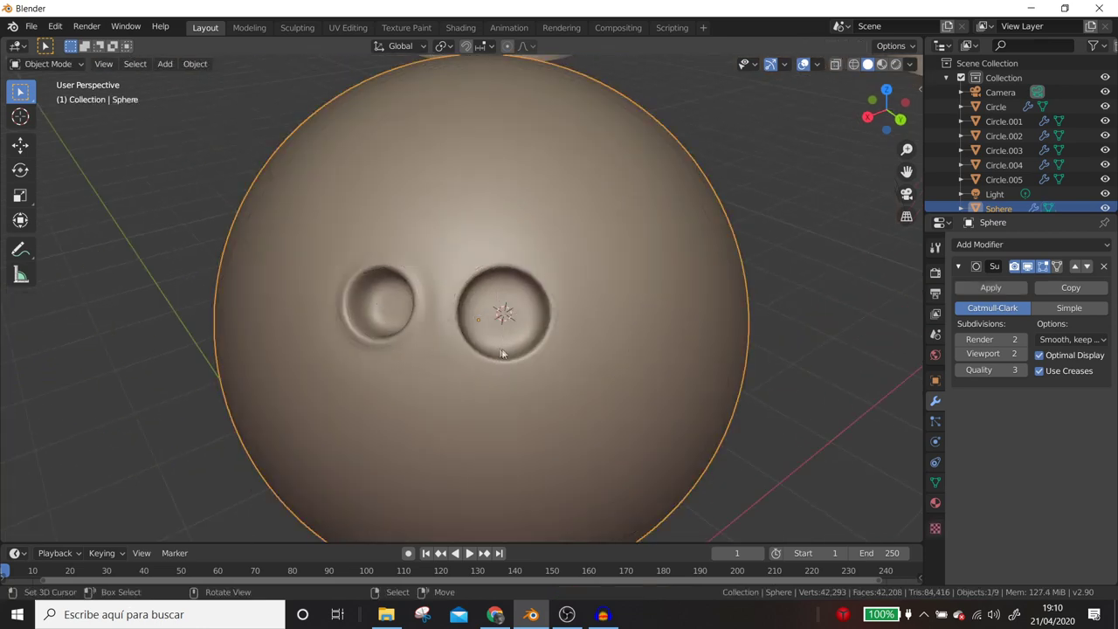
middle_drag(519, 351, 499, 326)
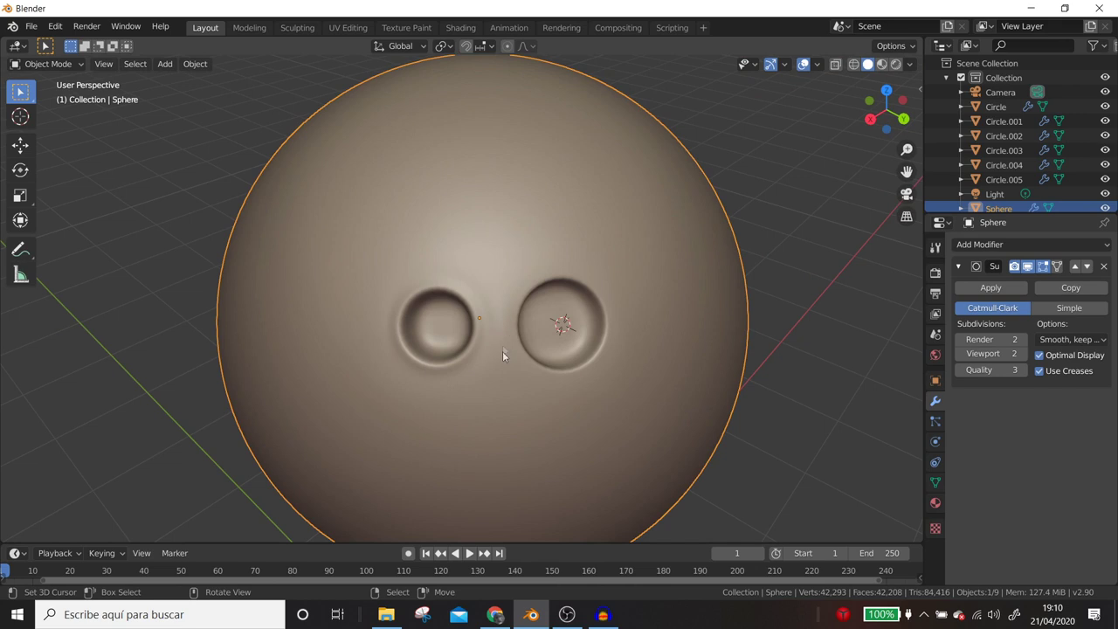
middle_drag(501, 349, 475, 337)
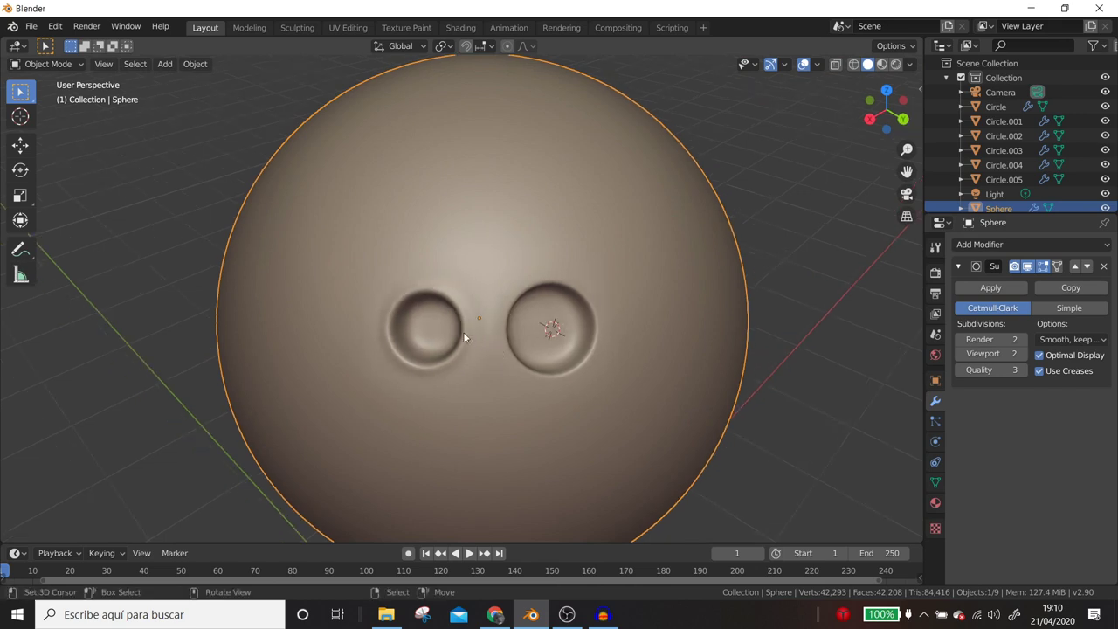
key(Tab)
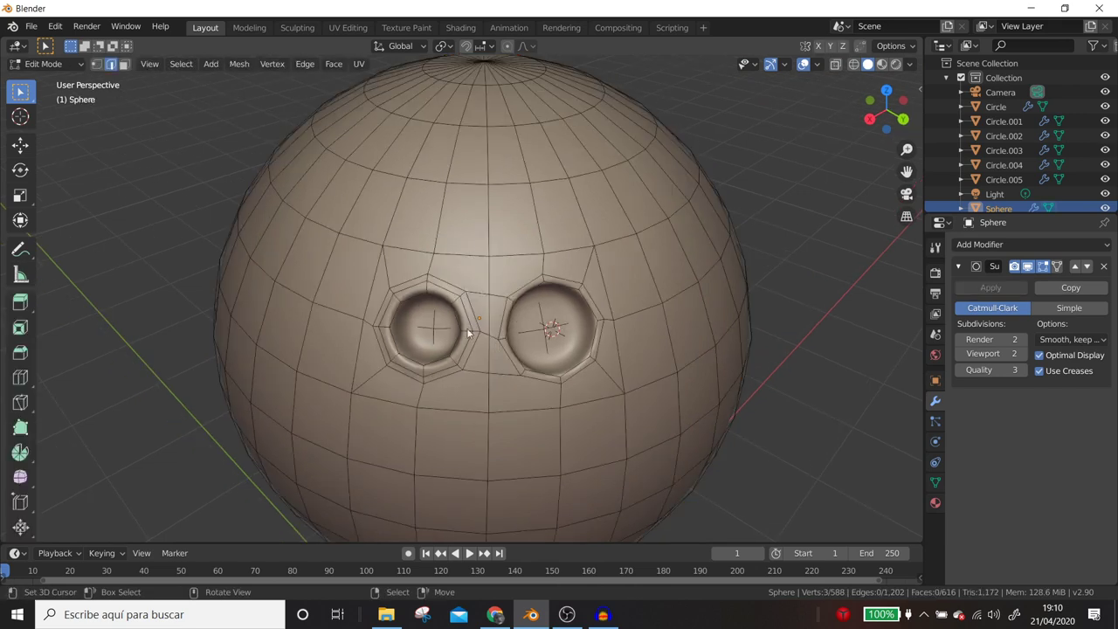
mouse_move(556, 333)
middle_down()
mouse_move(566, 325)
mouse_move(545, 357)
middle_up()
scroll(564, 354, up, 2)
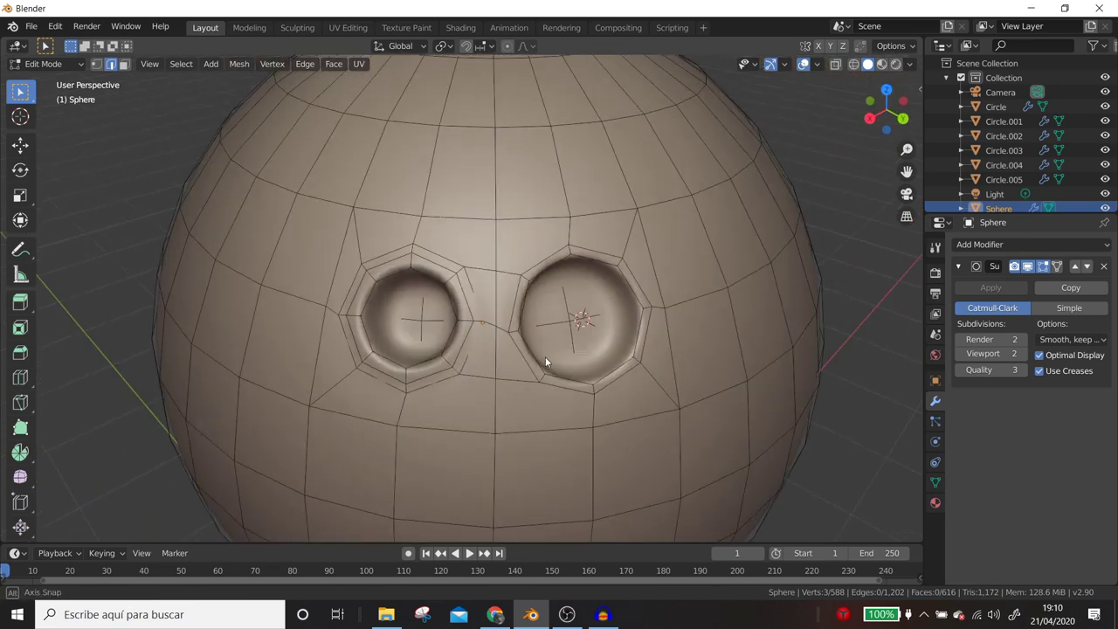
key(Tab)
scroll(451, 398, down, 4)
key(KP_7)
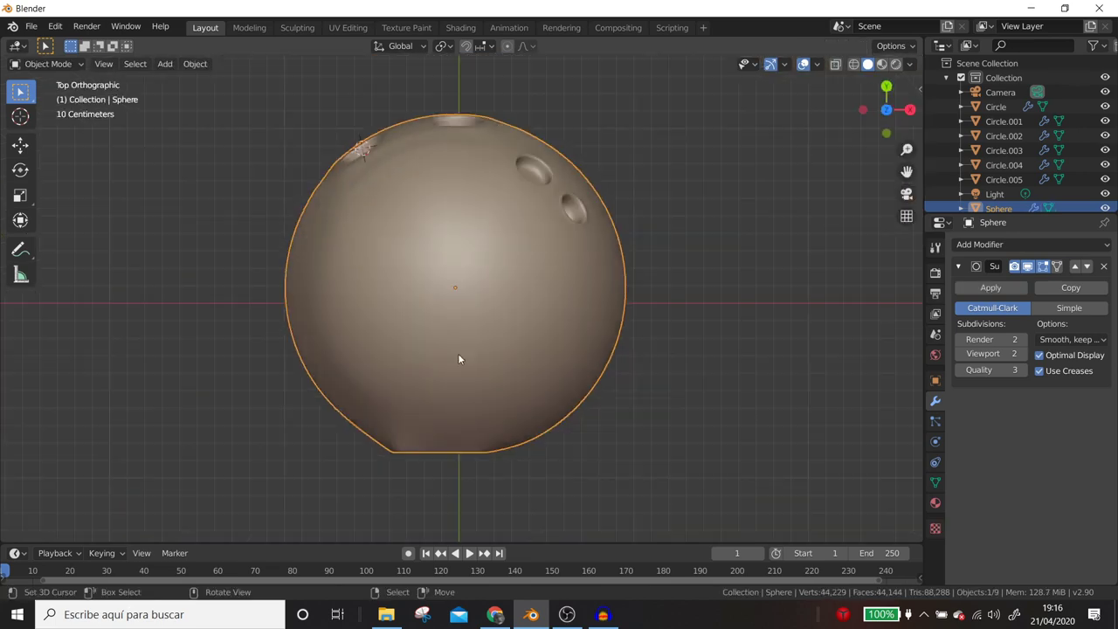
Place the 3D cursor right of the head and add a plane there, scaled up.
scroll(451, 388, down, 5)
shift+middle_drag(433, 361, 176, 341)
shift+right_click(404, 321)
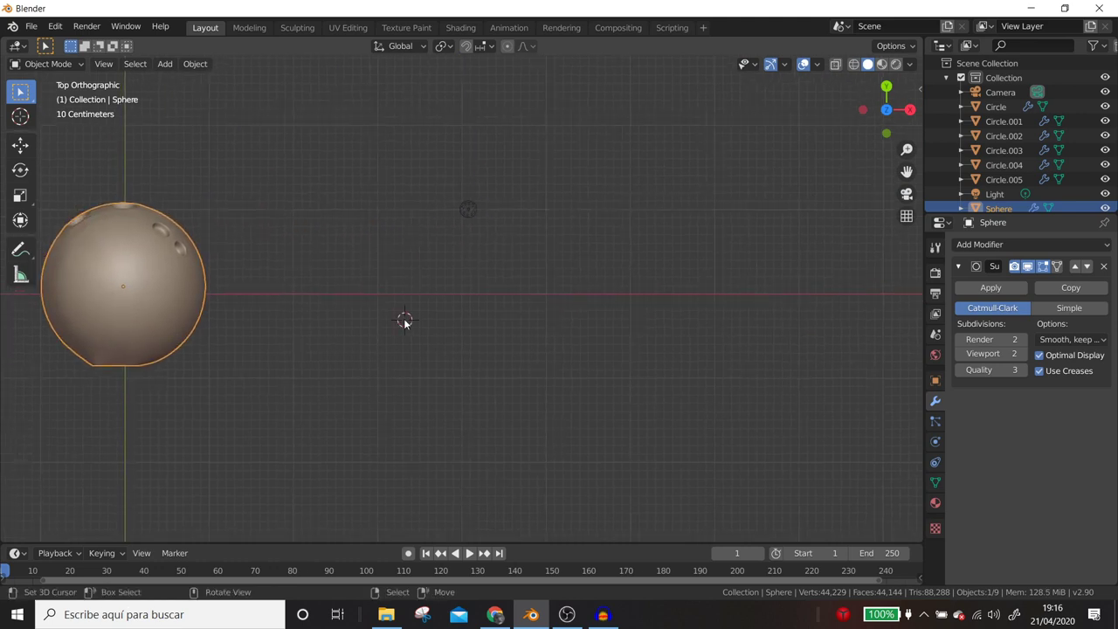
click(510, 269)
shift+right_click(509, 269)
key(shift+a)
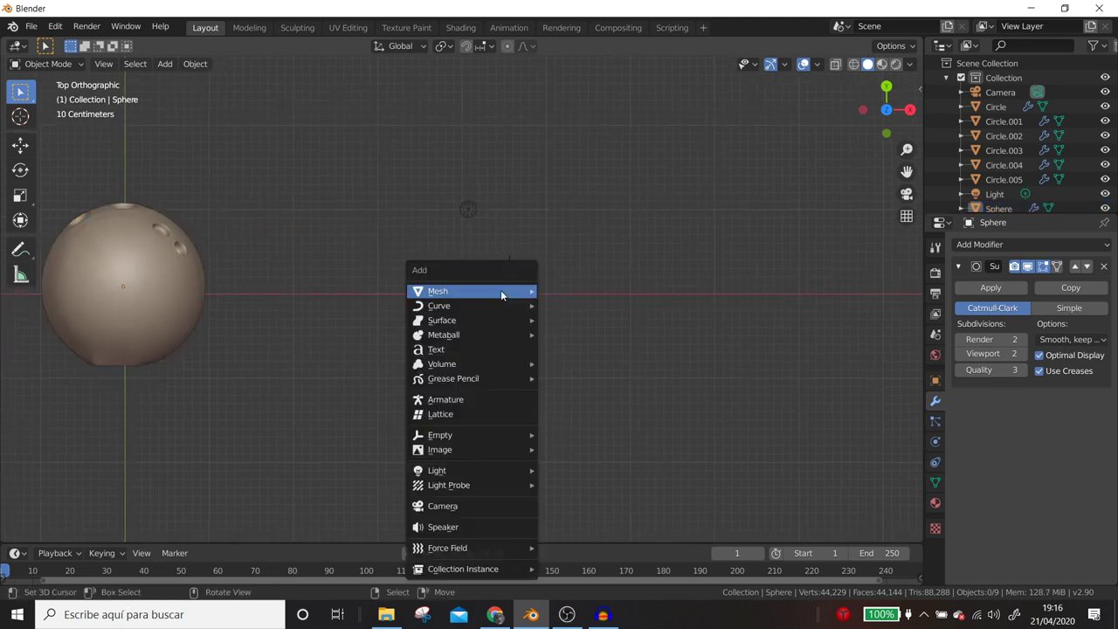
click(555, 289)
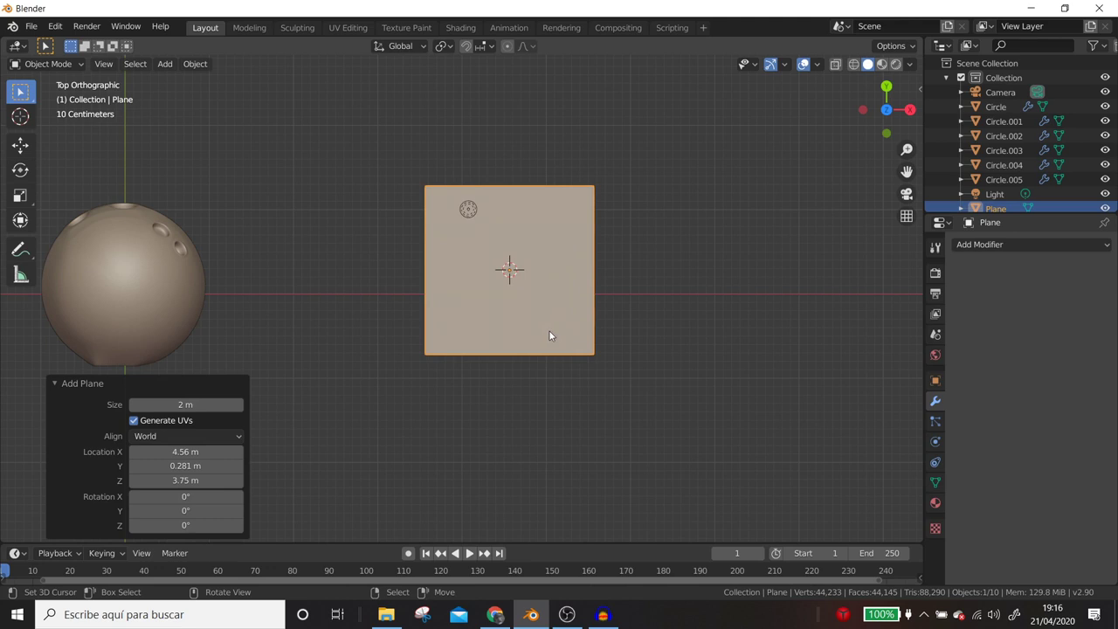
key(s)
click(580, 365)
Subdivide the plane twice into a 4×4 grid and switch to face selection.
key(Tab)
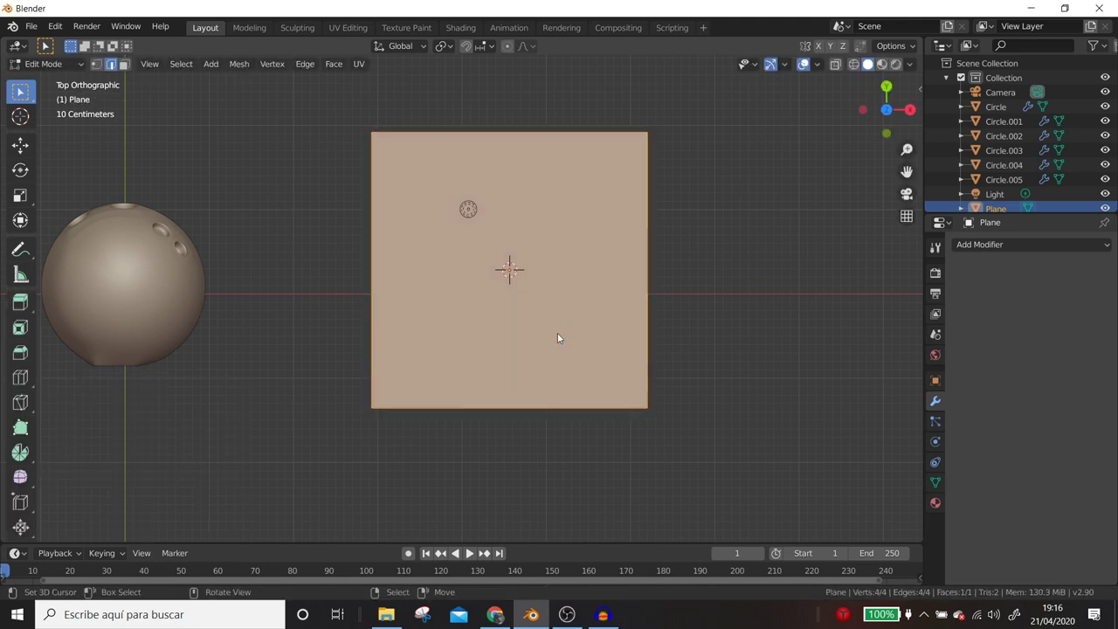
right_click(557, 333)
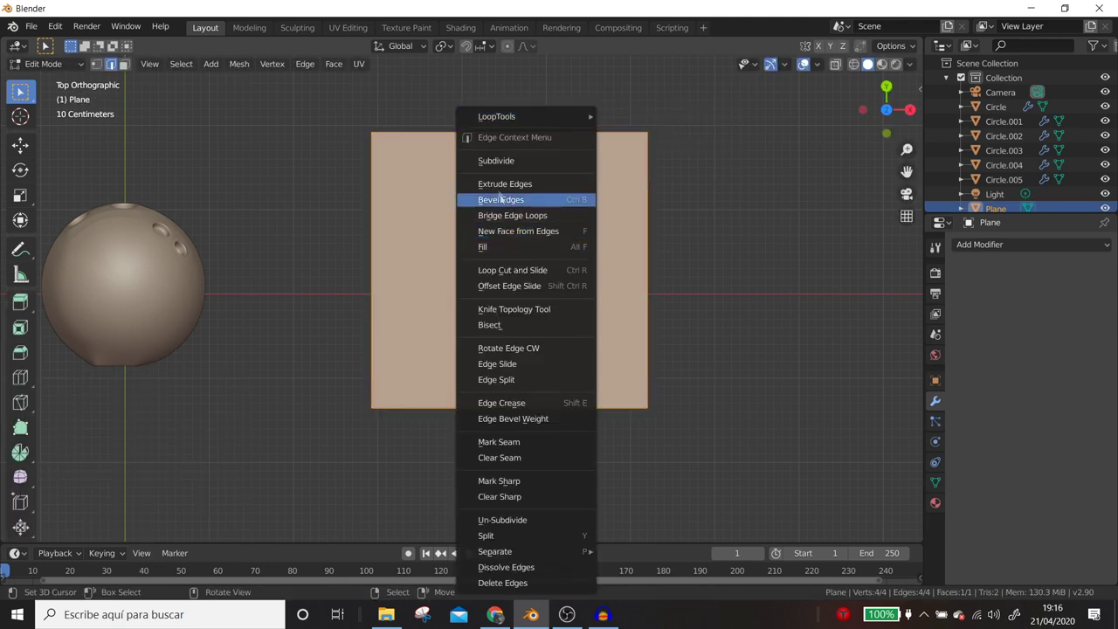
click(500, 161)
right_click(500, 160)
click(500, 161)
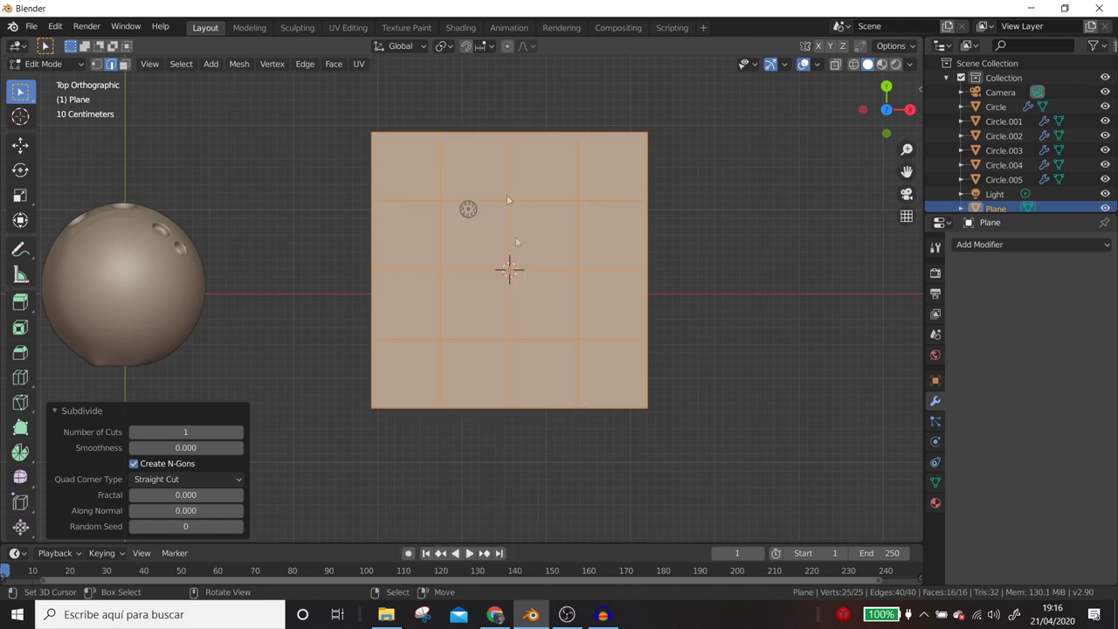
click(124, 64)
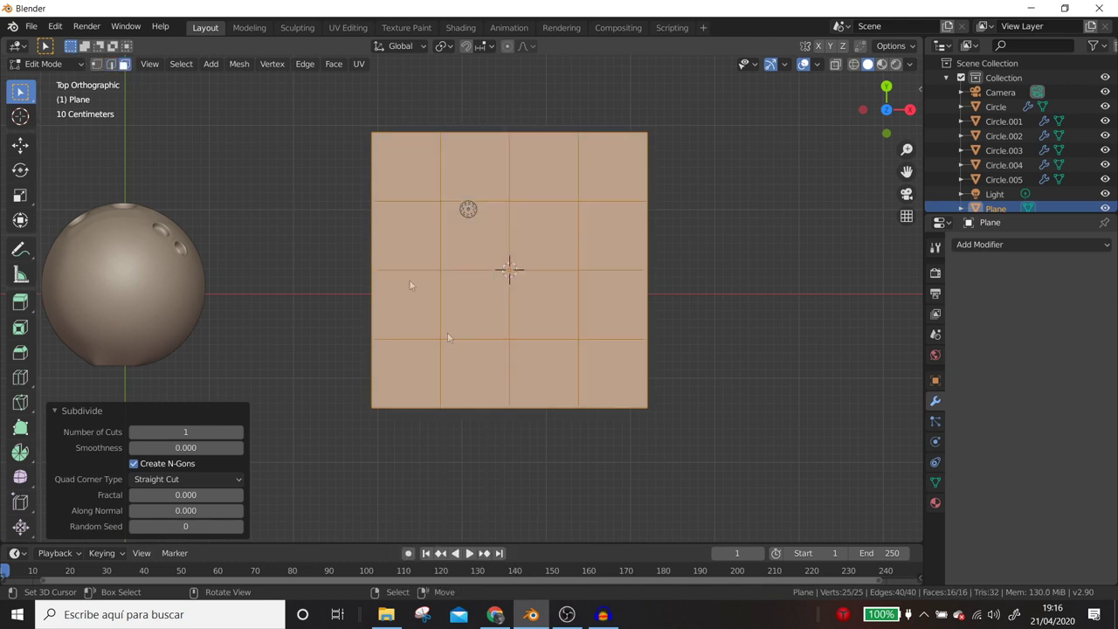
scroll(607, 377, up, 1)
mouse_move(593, 337)
shift+middle_down()
mouse_move(564, 405)
mouse_move(552, 345)
shift+middle_up()
Inset the plane's four centre faces and extrude them about 1.14 m upward into a block.
click(514, 350)
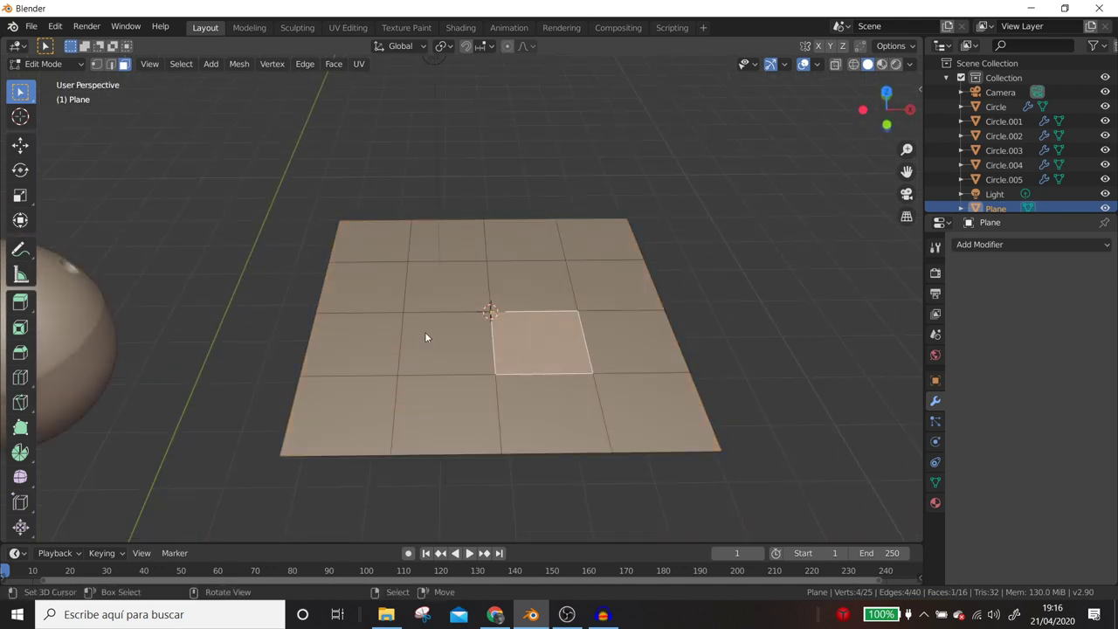
shift+click(426, 337)
shift+click(463, 287)
shift+click(516, 284)
shift+click(521, 339)
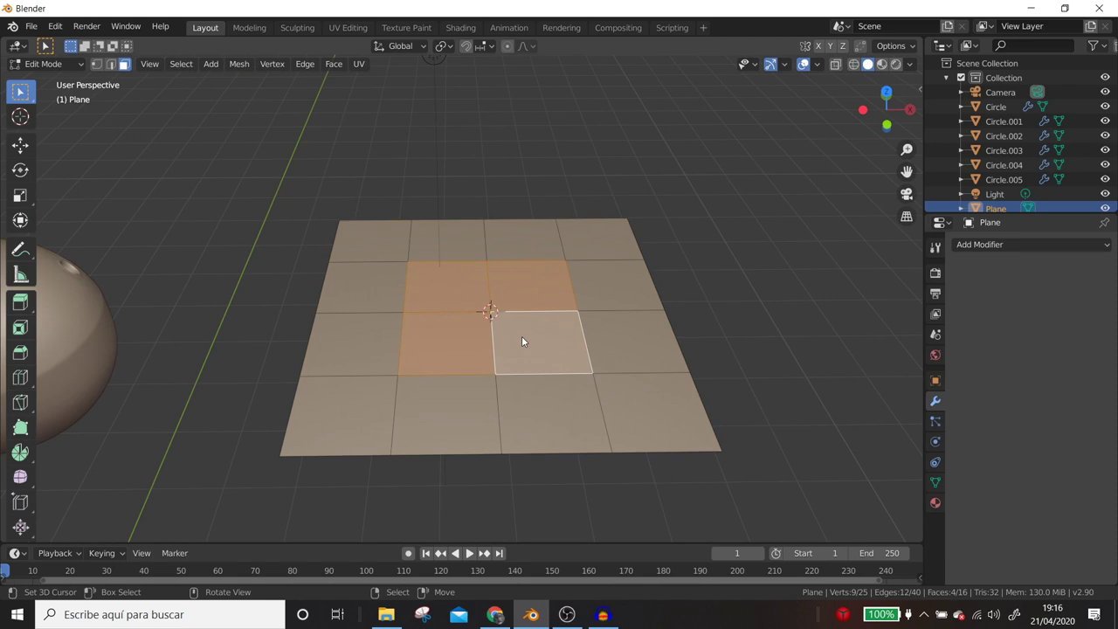
key(i)
click(520, 332)
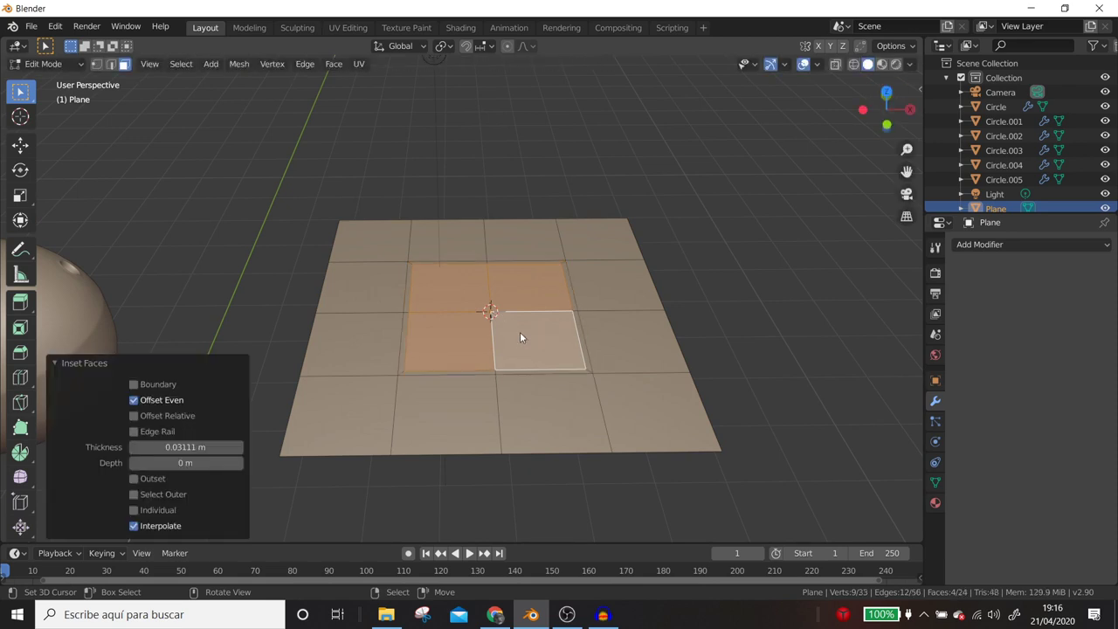
key(e)
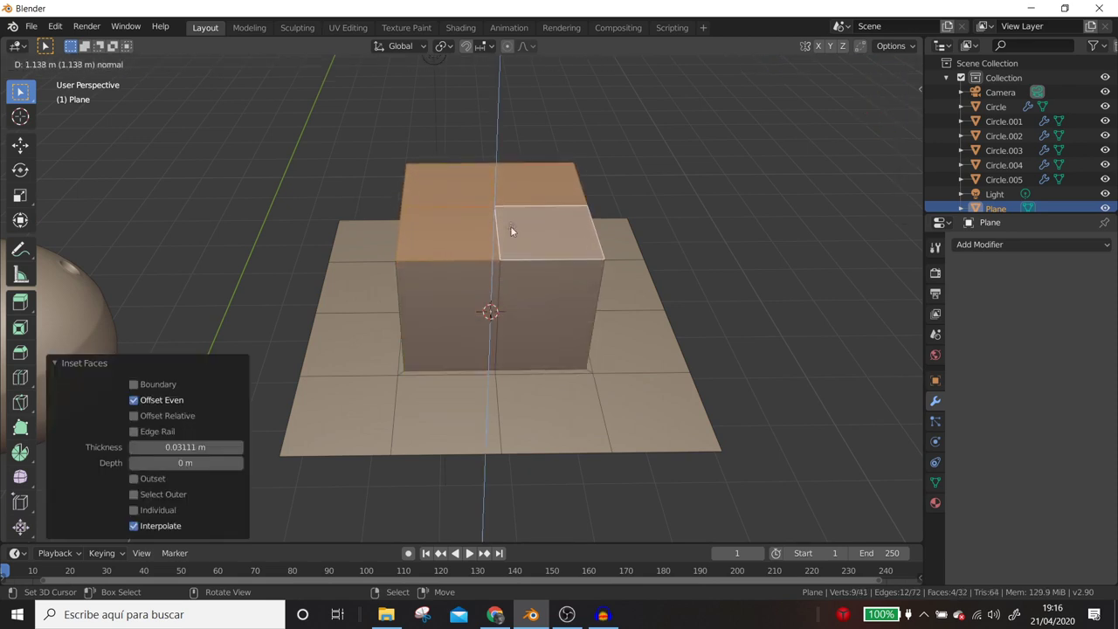
click(511, 228)
Add a Subdivision Surface modifier at viewport level 2, inset once more, and return to Object Mode.
click(989, 244)
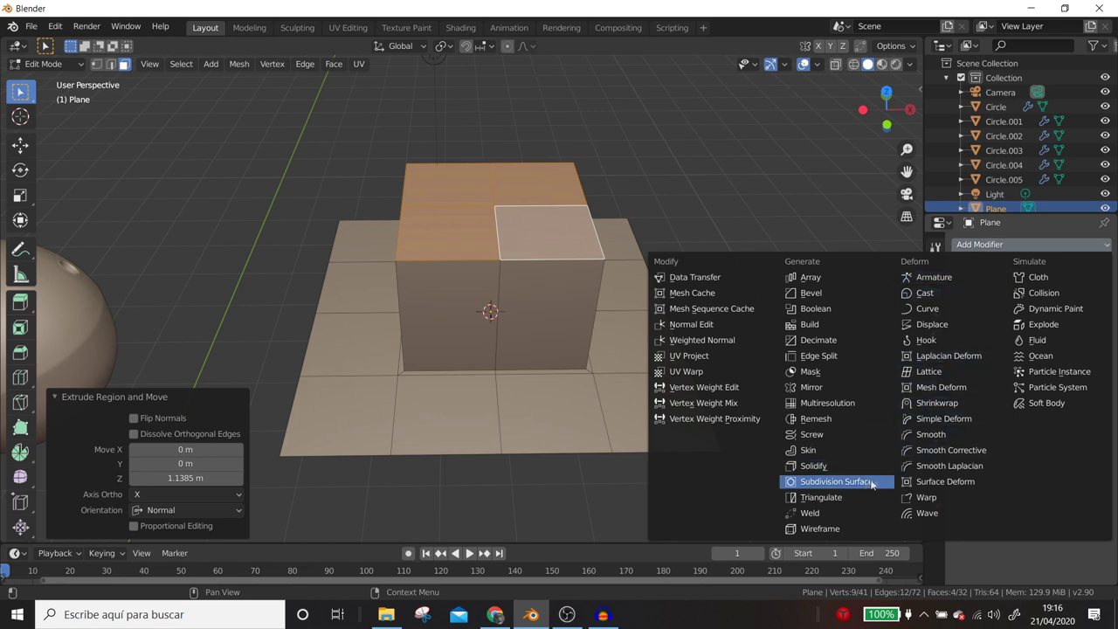
click(860, 482)
click(1022, 353)
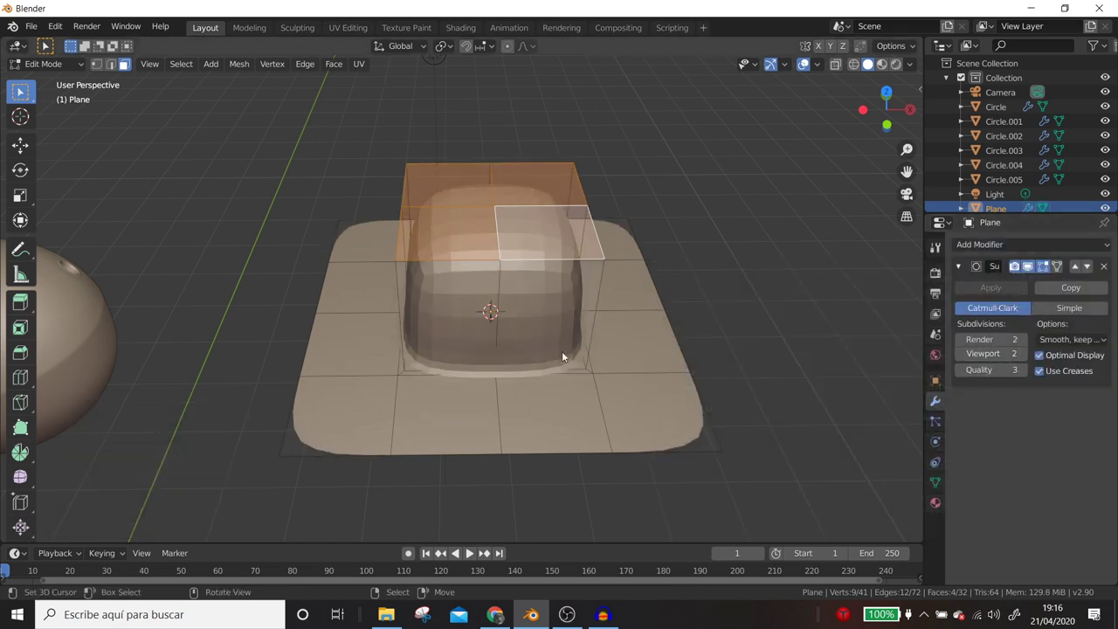
key(ctrl+r)
click(490, 325)
middle_drag(490, 326, 675, 311)
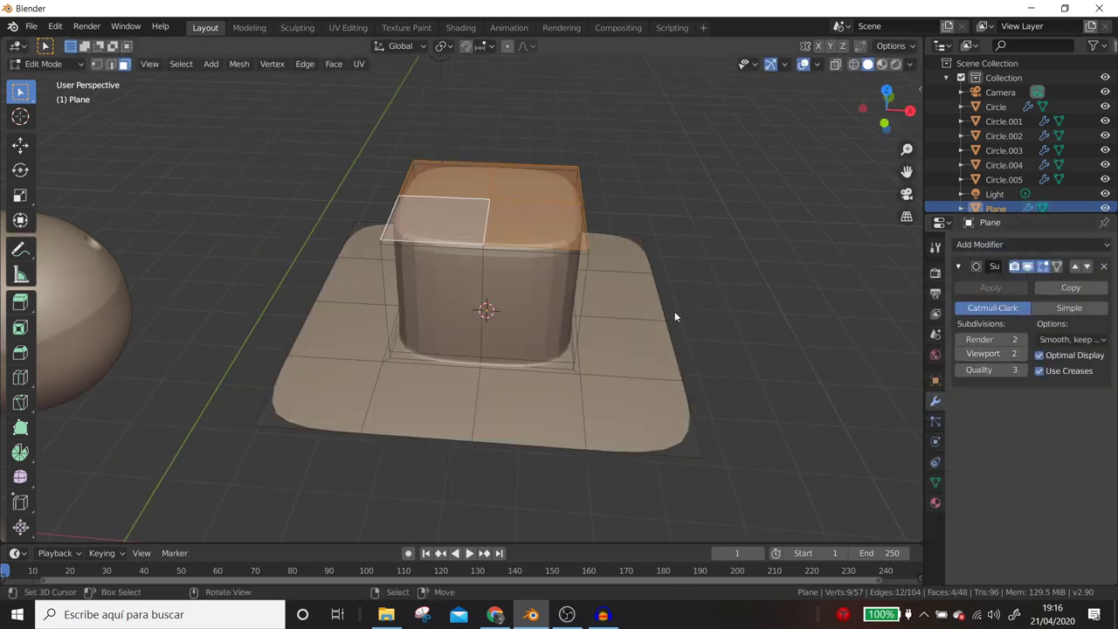
key(i)
click(666, 310)
key(Tab)
scroll(656, 311, down, 3)
mouse_move(657, 311)
middle_down()
mouse_move(741, 294)
mouse_move(562, 304)
mouse_move(512, 293)
middle_up()
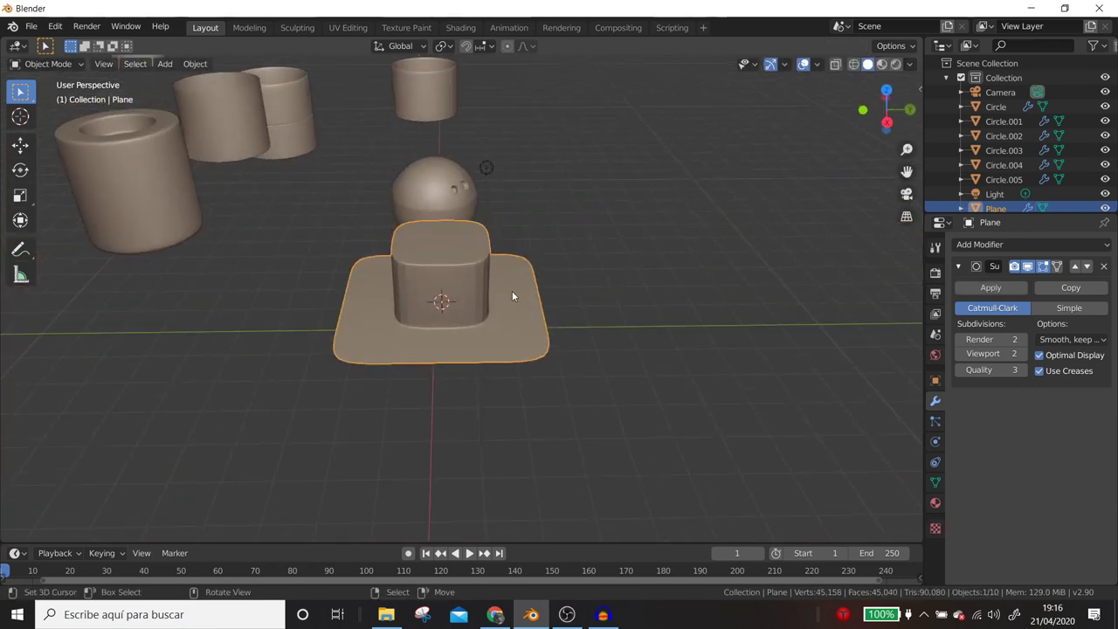
Shade the plane body smooth.
right_click(512, 293)
click(512, 296)
scroll(494, 306, up, 2)
scroll(476, 327, up, 3)
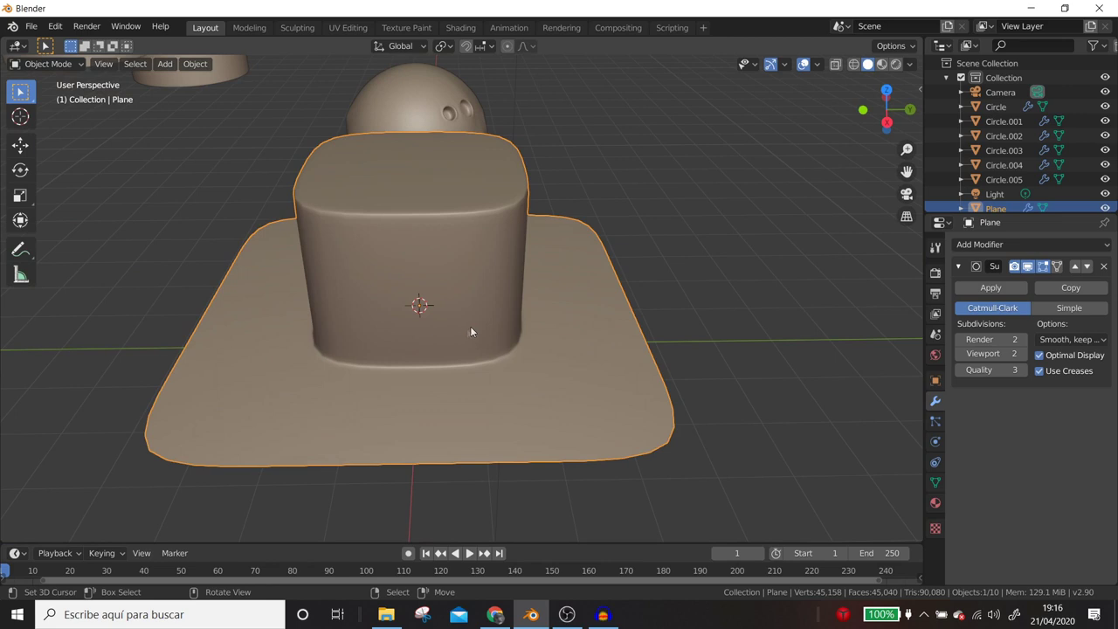
scroll(459, 333, up, 2)
In edge mode, start selecting the base's front border edges.
key(Tab)
click(462, 383)
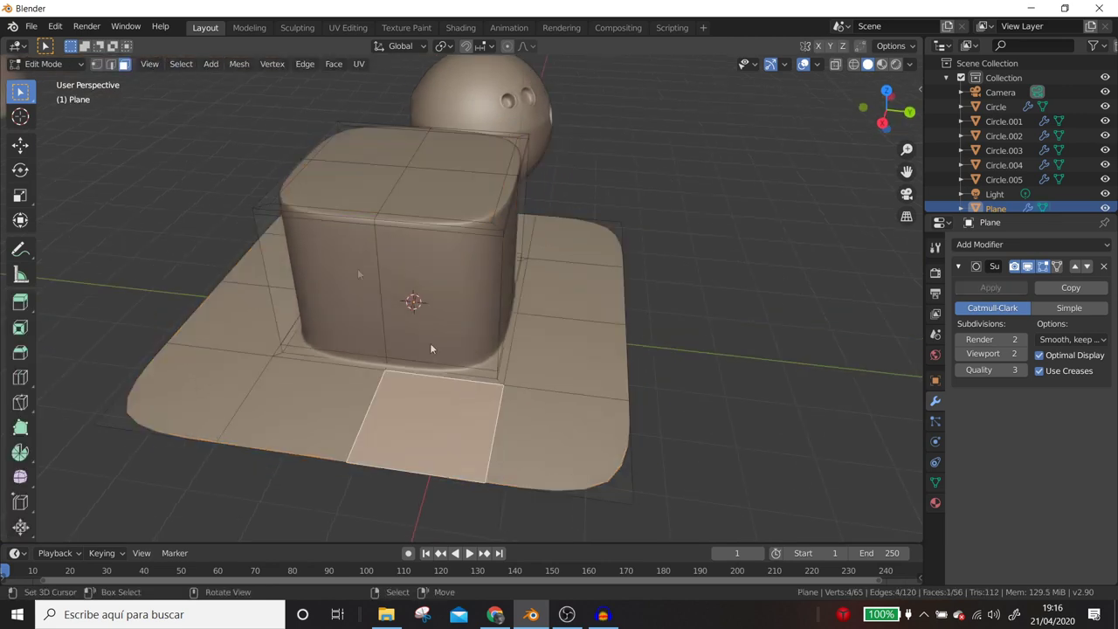
key(2)
ctrl+alt+click(441, 378)
mouse_move(453, 235)
middle_down()
mouse_move(458, 273)
mouse_move(313, 268)
mouse_move(336, 257)
mouse_move(724, 389)
mouse_move(396, 310)
mouse_move(423, 286)
middle_up()
scroll(469, 299, down, 2)
key(Tab)
key(Tab)
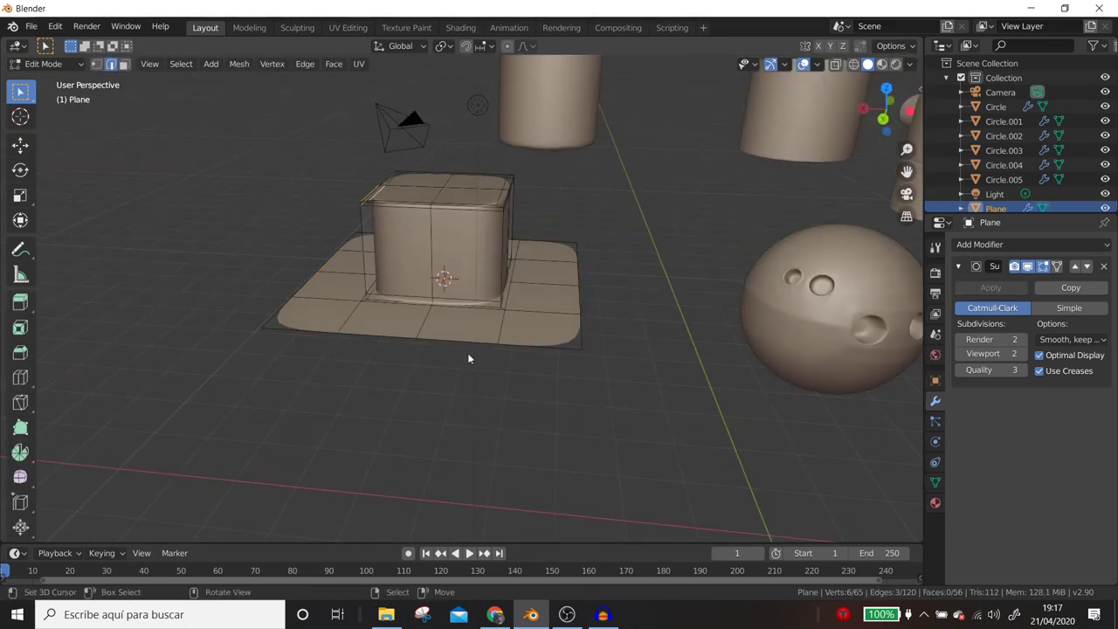
Select the remaining border edge loops on the right, back and front-left of the base.
middle_drag(468, 358, 500, 287)
alt+click(554, 264)
alt+click(559, 270)
mouse_move(558, 271)
middle_down()
mouse_move(456, 316)
mouse_move(393, 313)
mouse_move(333, 335)
middle_up()
alt+shift+click(456, 316)
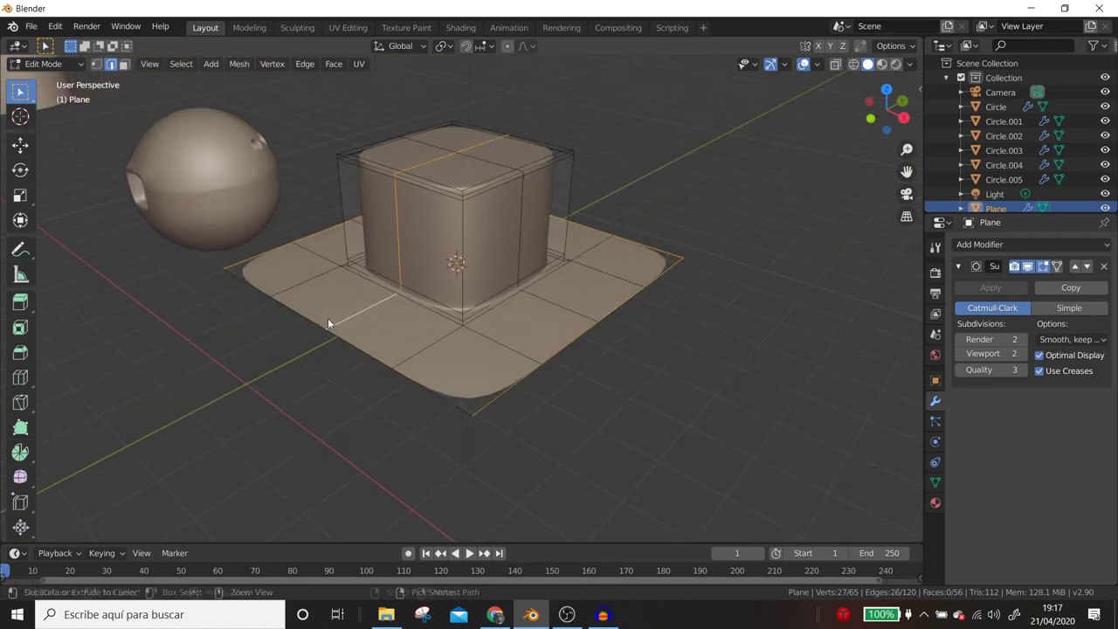
alt+shift+click(339, 338)
middle_drag(339, 337, 375, 292)
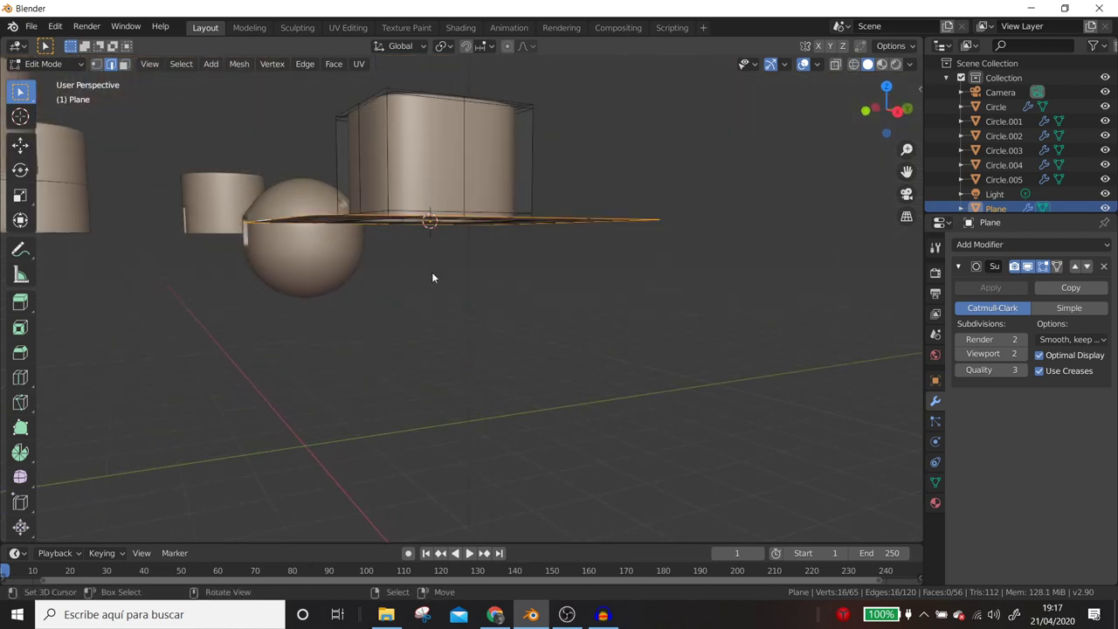
Extrude the border edges about 0.9 m straight down along Z and add a loop cut around the lower tier.
key(e)
key(z)
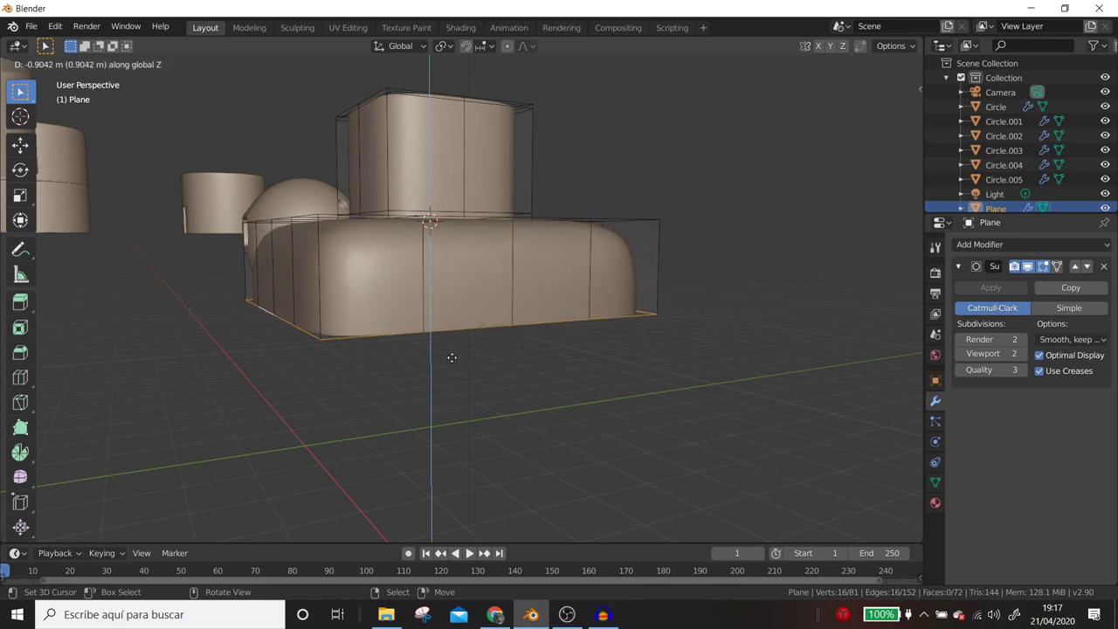
click(451, 357)
middle_drag(452, 357, 380, 374)
key(ctrl+r)
click(382, 374)
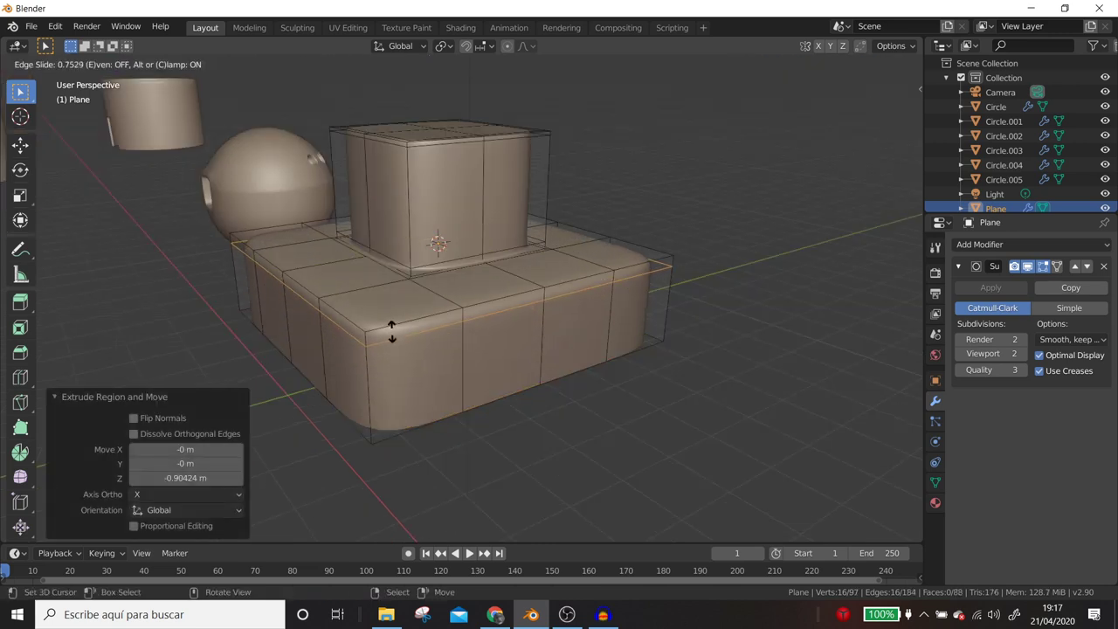
Slide the new loop toward the top edge and cancel a second loop cut.
click(392, 337)
middle_drag(392, 336, 374, 351)
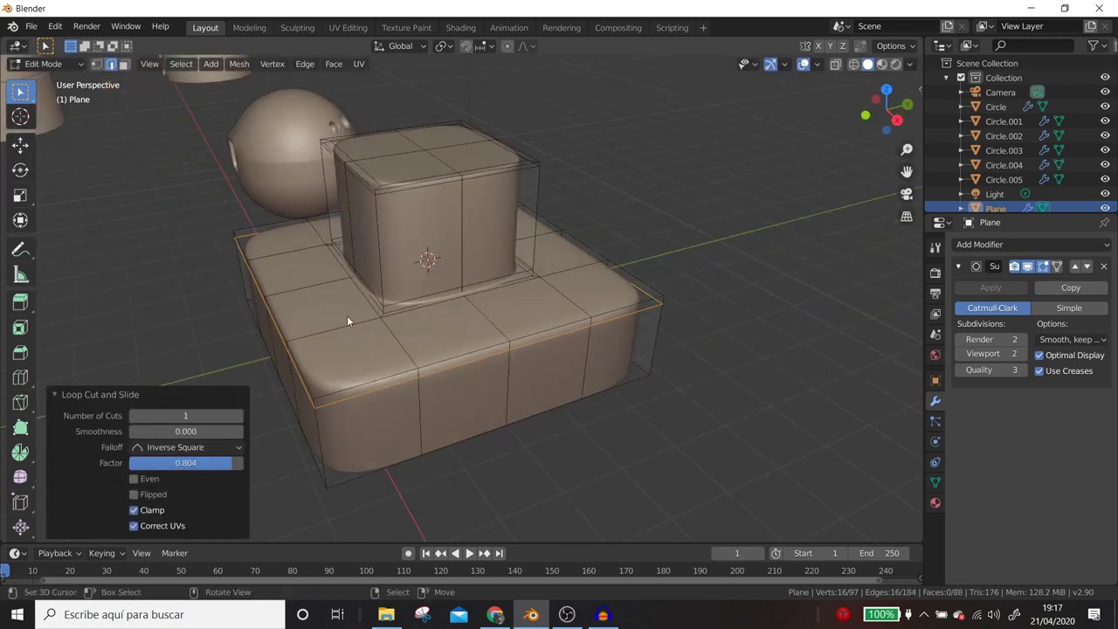
key(ctrl+r)
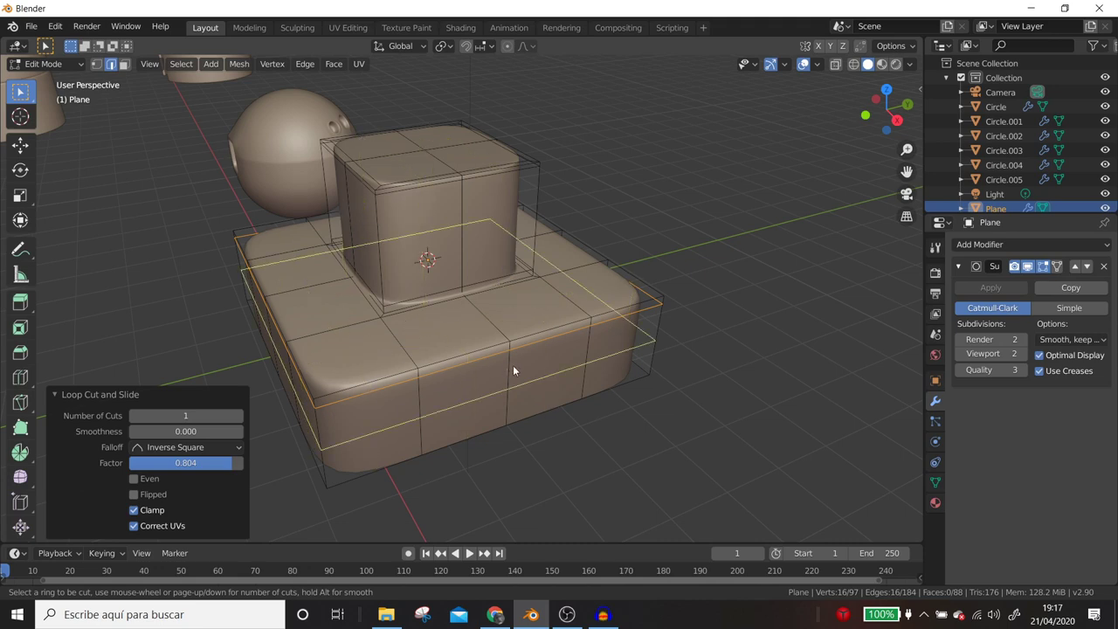
key(Escape)
mouse_move(768, 364)
middle_down()
mouse_move(440, 384)
mouse_move(557, 346)
mouse_move(609, 269)
middle_up()
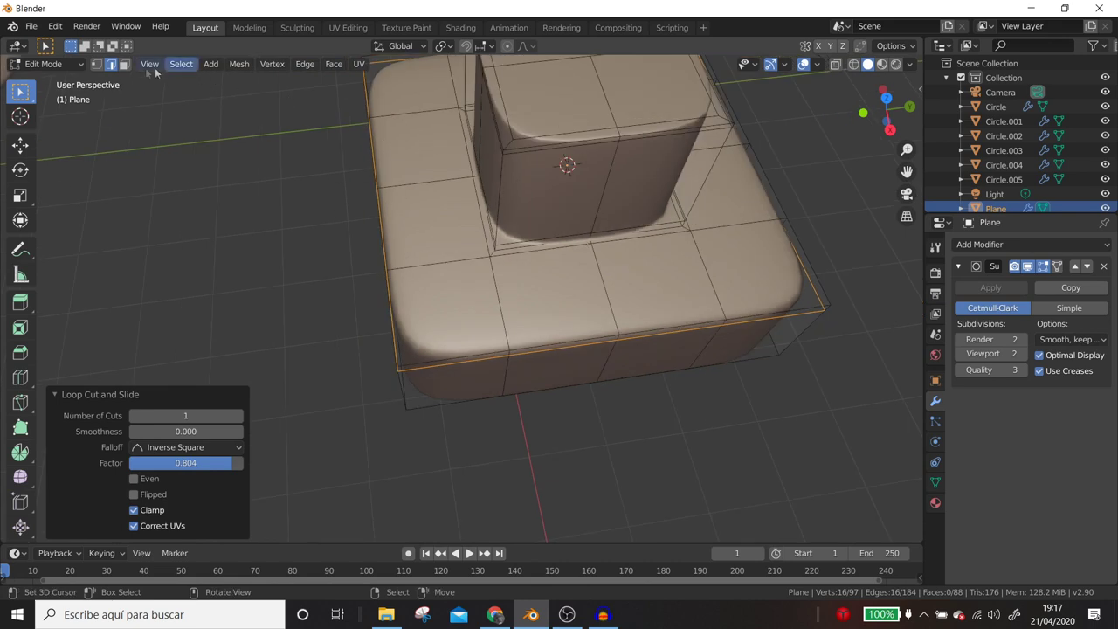
Join the lower tier's corner vertices with new edges using J.
click(98, 64)
click(408, 356)
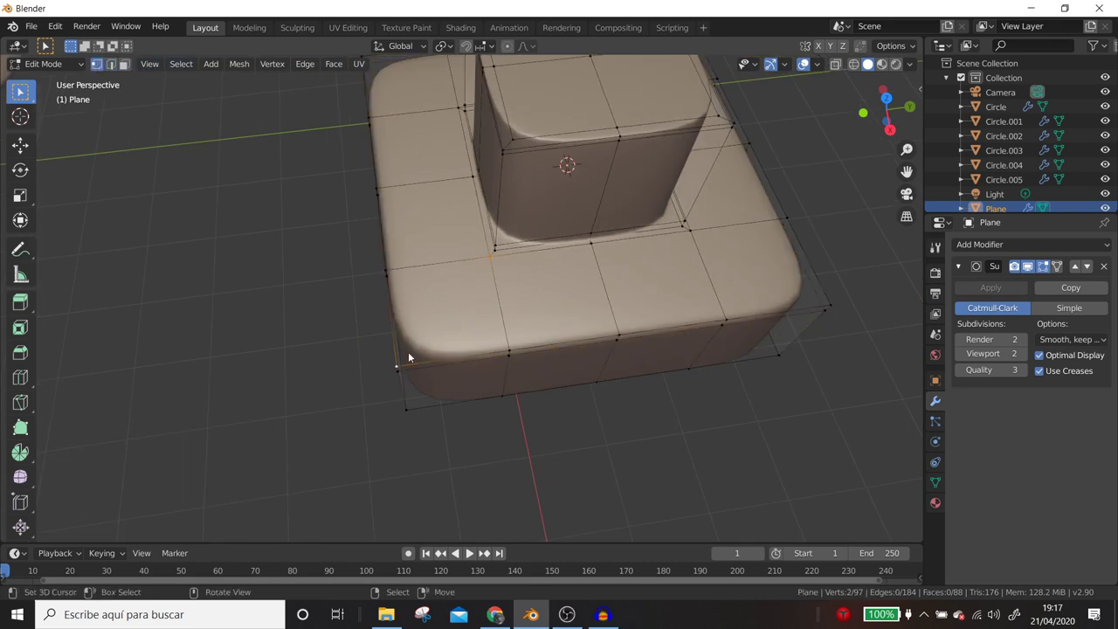
key(j)
middle_drag(546, 365, 479, 343)
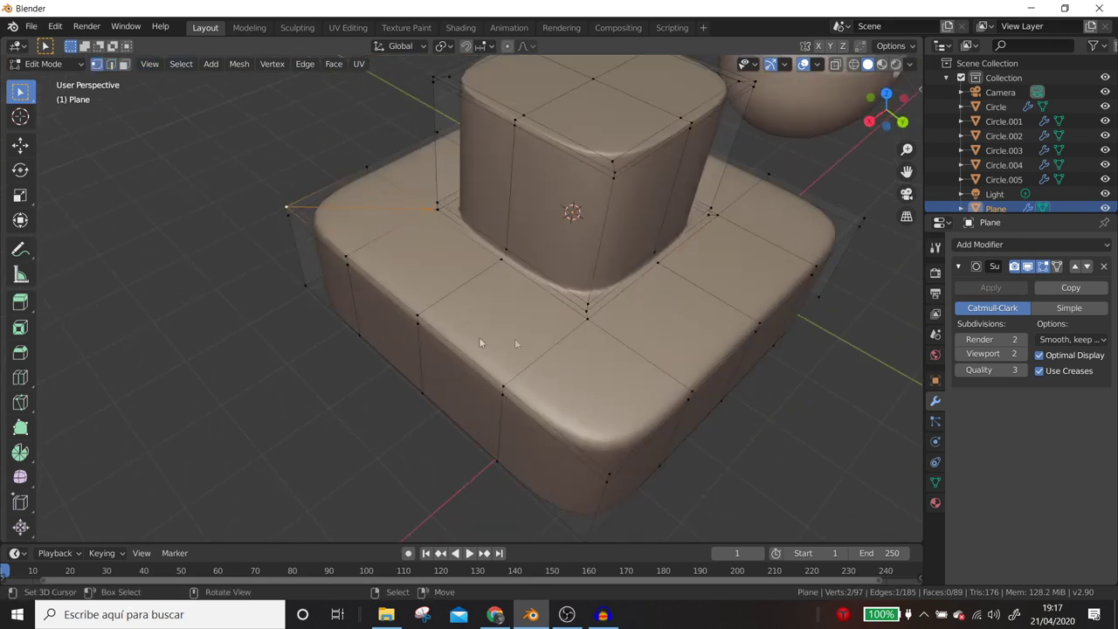
click(591, 324)
key(j)
Select four edge loops around the base and dissolve them.
key(2)
middle_drag(720, 441, 546, 358)
alt+click(539, 360)
mouse_move(536, 347)
middle_down()
mouse_move(449, 307)
mouse_move(400, 319)
mouse_move(495, 279)
mouse_move(413, 284)
mouse_move(618, 328)
mouse_move(527, 367)
mouse_move(544, 353)
middle_up()
alt+shift+click(495, 279)
alt+shift+click(618, 328)
alt+shift+click(593, 356)
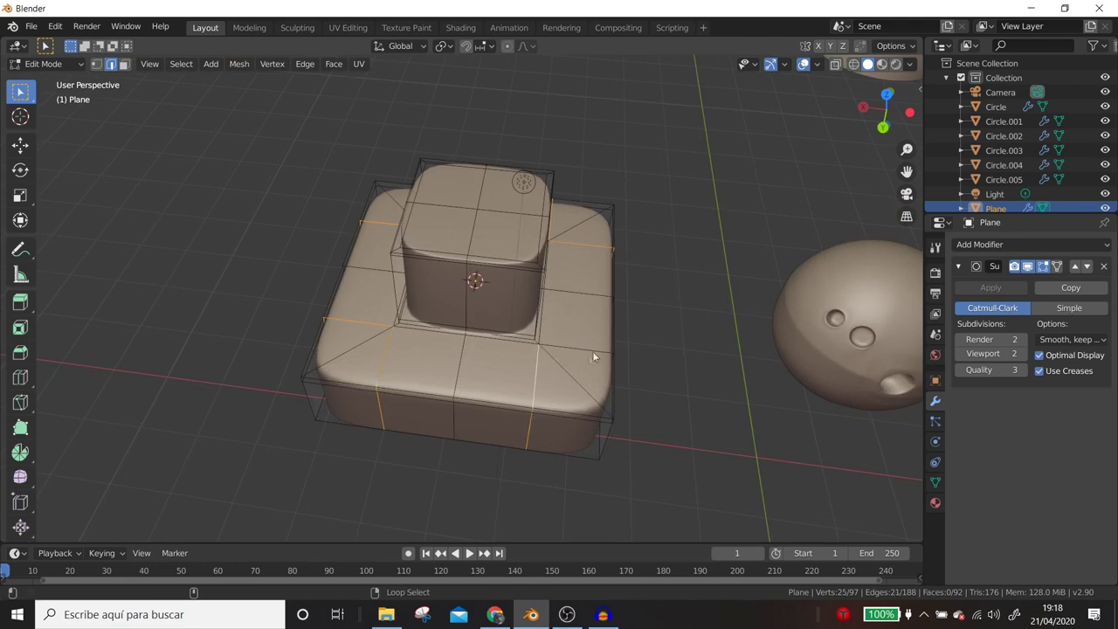
key(x)
click(605, 368)
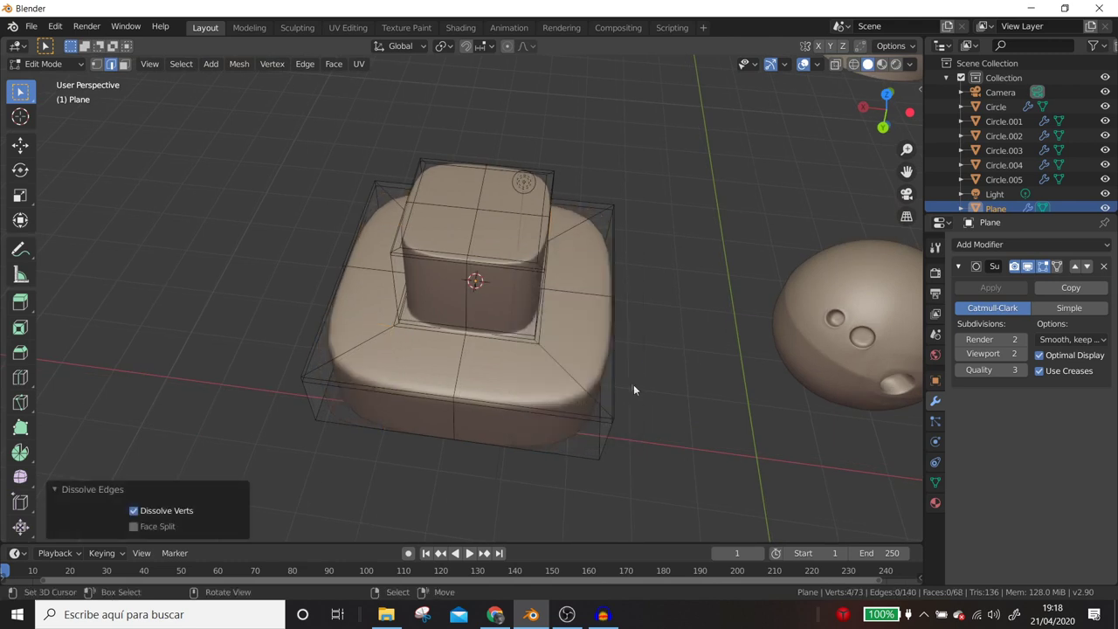
Add two supporting loop cuts around the base, sliding each close to its edge.
middle_drag(634, 390, 536, 380)
key(ctrl+r)
click(537, 378)
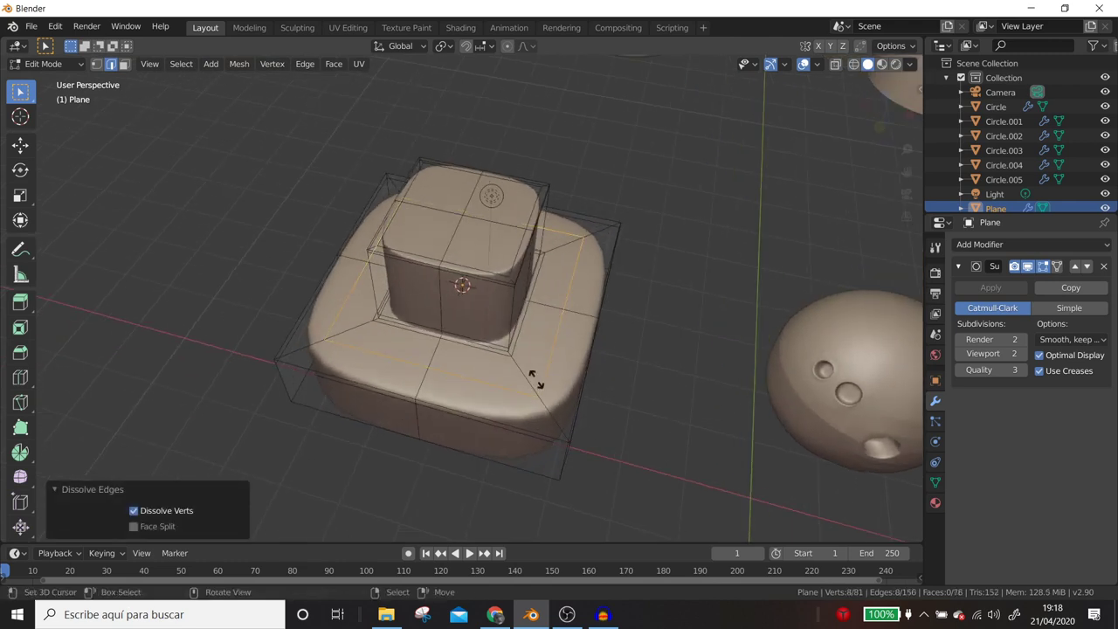
click(564, 405)
mouse_move(567, 411)
middle_down()
mouse_move(572, 364)
mouse_move(559, 370)
mouse_move(564, 382)
mouse_move(541, 355)
middle_up()
key(ctrl+r)
click(519, 336)
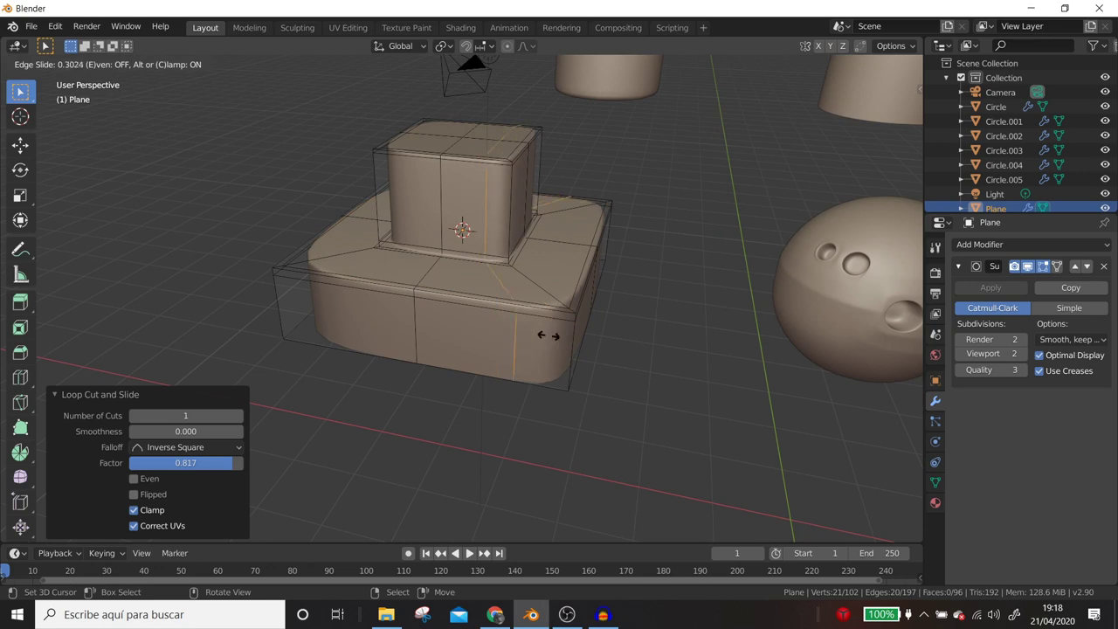
click(582, 340)
Add a loop slid near an edge at 0.872, then a loop through the box near its edge.
mouse_move(582, 341)
middle_down()
mouse_move(426, 336)
mouse_move(538, 340)
middle_up()
key(ctrl+r)
click(531, 353)
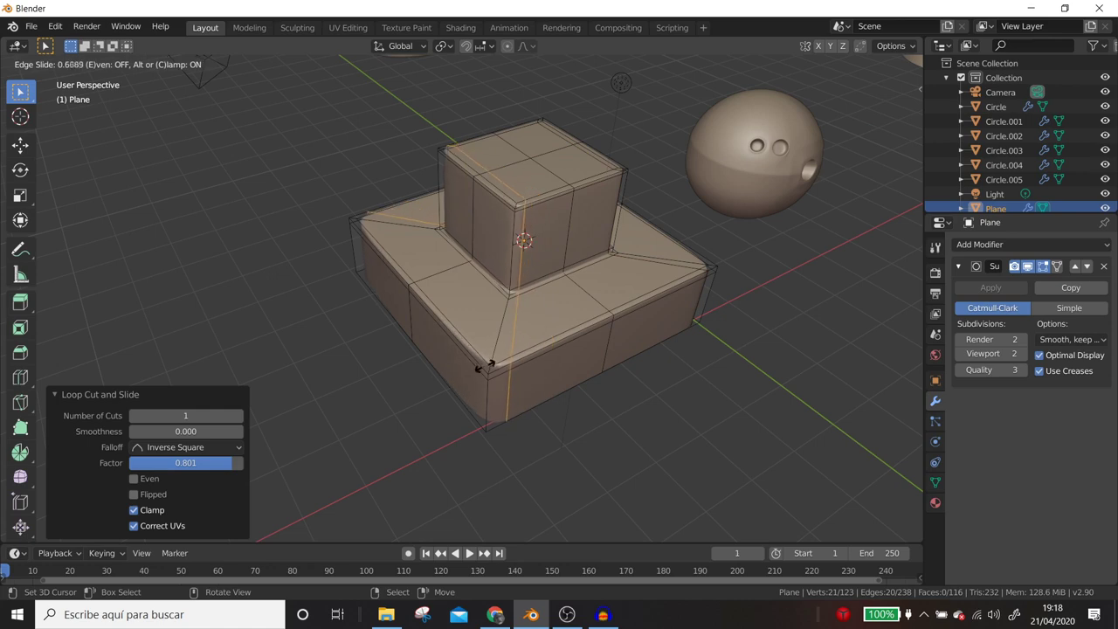
click(488, 365)
mouse_move(489, 365)
middle_down()
mouse_move(606, 394)
mouse_move(527, 307)
middle_up()
key(ctrl+r)
click(502, 319)
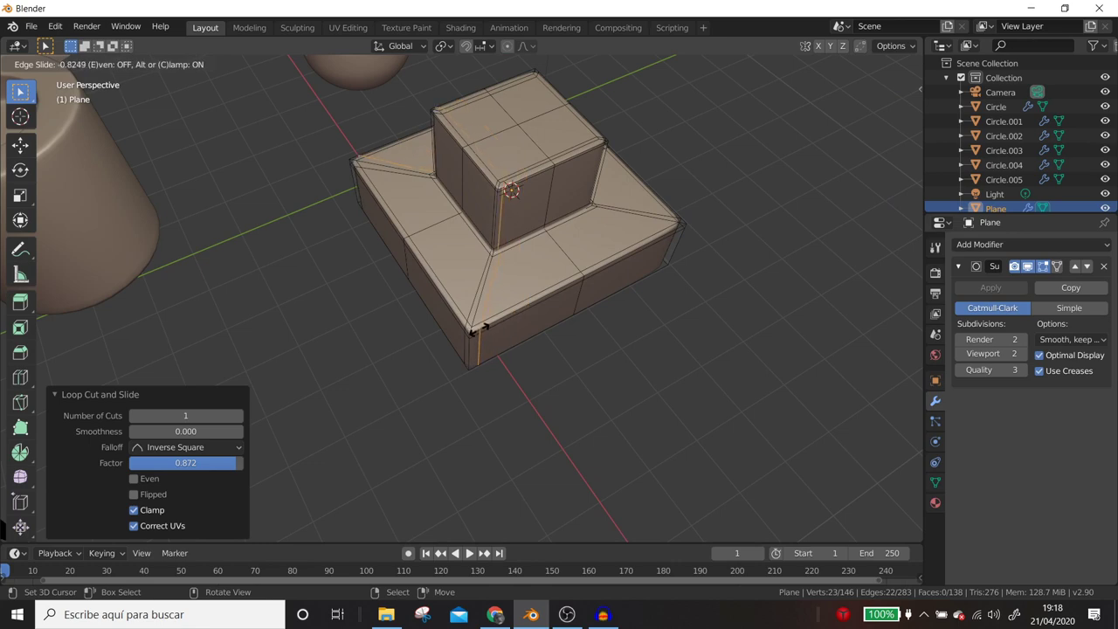
click(479, 360)
Add another loop cut hugging the base edge and preview the smoothed body in Object Mode.
middle_drag(479, 360, 506, 403)
key(ctrl+r)
click(584, 430)
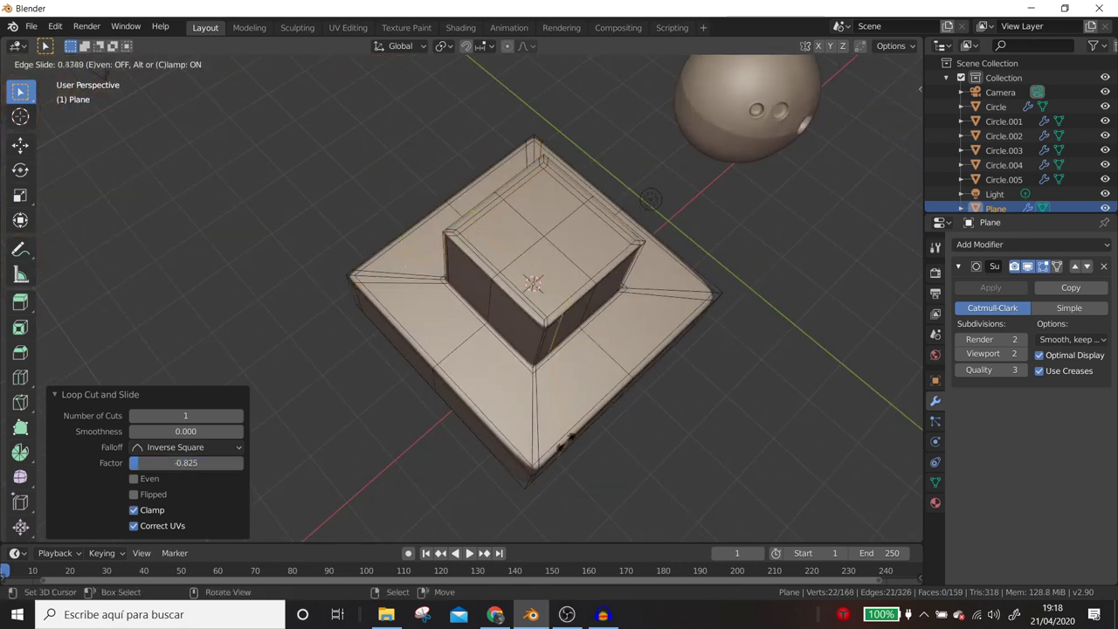
click(549, 464)
mouse_move(549, 462)
middle_down()
mouse_move(568, 399)
mouse_move(480, 368)
middle_up()
key(Tab)
key(Tab)
Add a vertical loop cut tight to the front corner edge and check the smoothed corners.
middle_drag(534, 338, 476, 343)
key(ctrl+r)
click(474, 345)
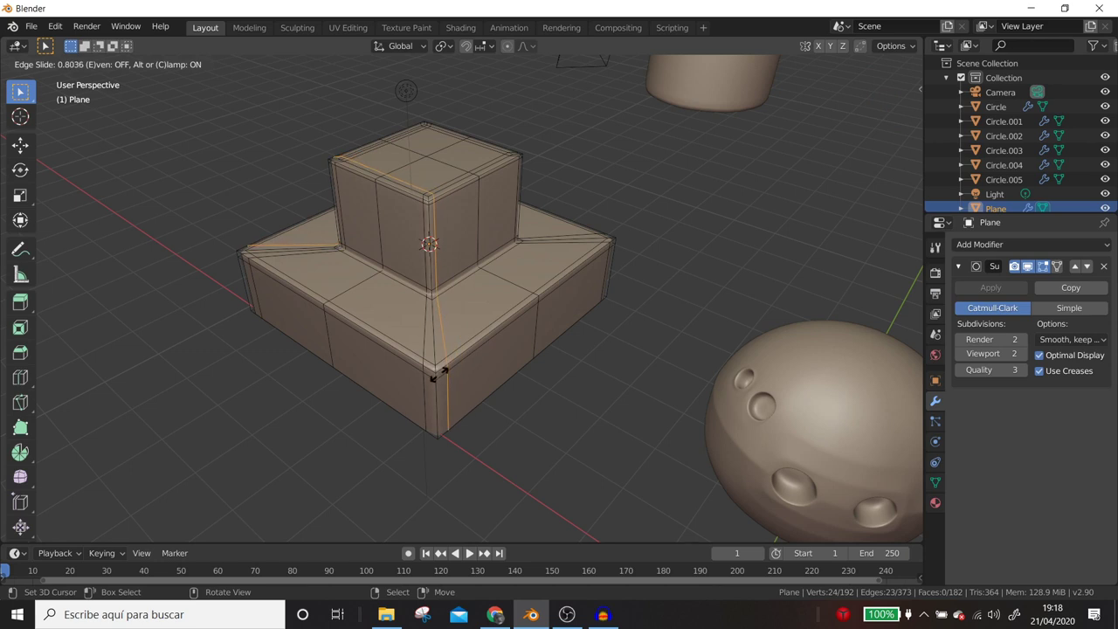
click(467, 353)
key(Tab)
middle_drag(469, 345, 488, 374)
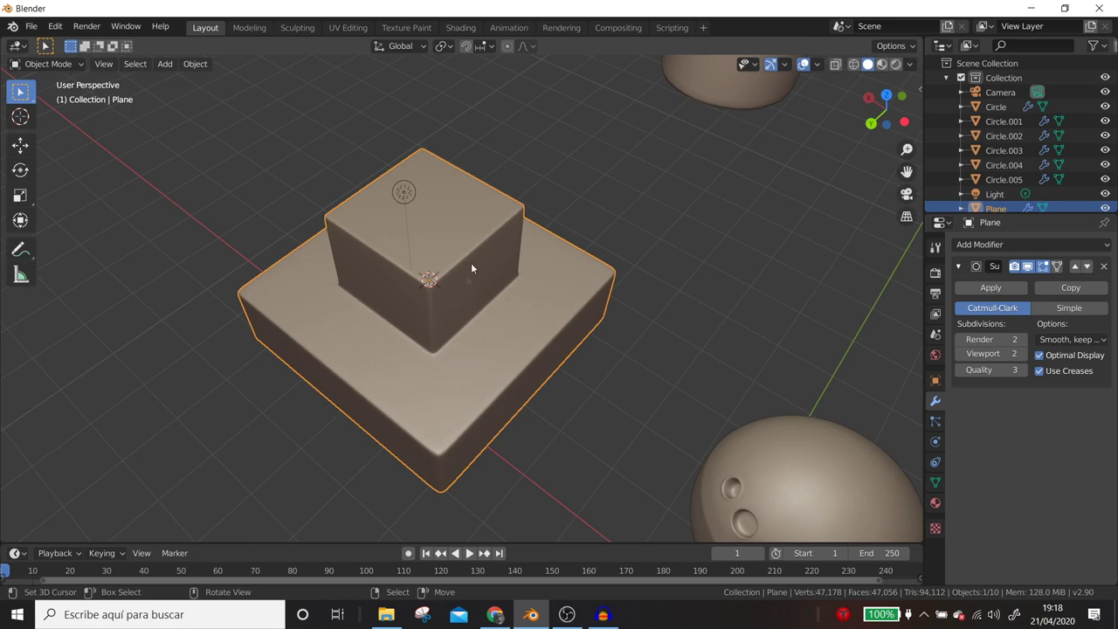
Back in Edit Mode, add a centred, unslid loop cut around the mesh.
middle_drag(483, 432, 488, 369)
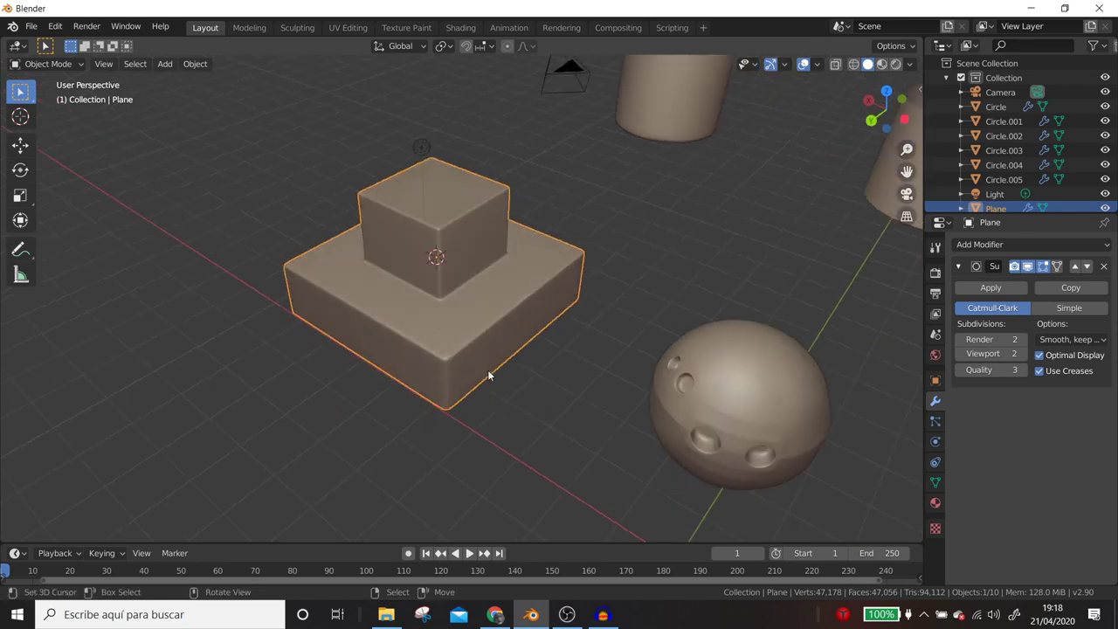
key(Tab)
scroll(488, 369, up, 4)
scroll(476, 345, up, 2)
scroll(492, 352, up, 1)
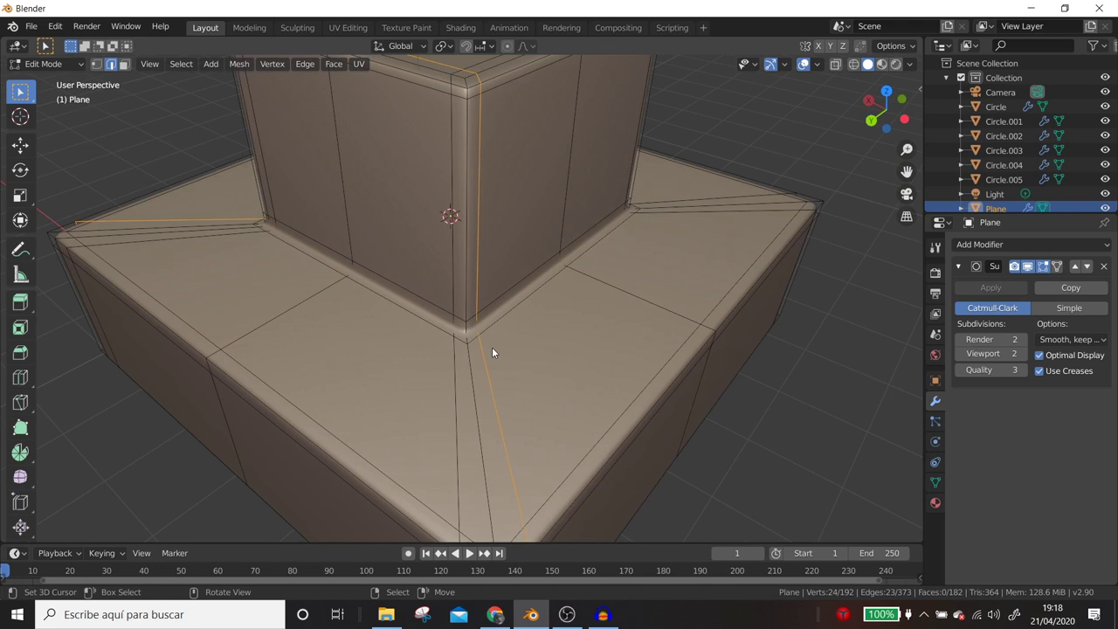
key(ctrl+r)
click(490, 371)
right_click(496, 419)
scroll(496, 424, down, 2)
Merge three front-corner vertices of the base at their center.
click(96, 64)
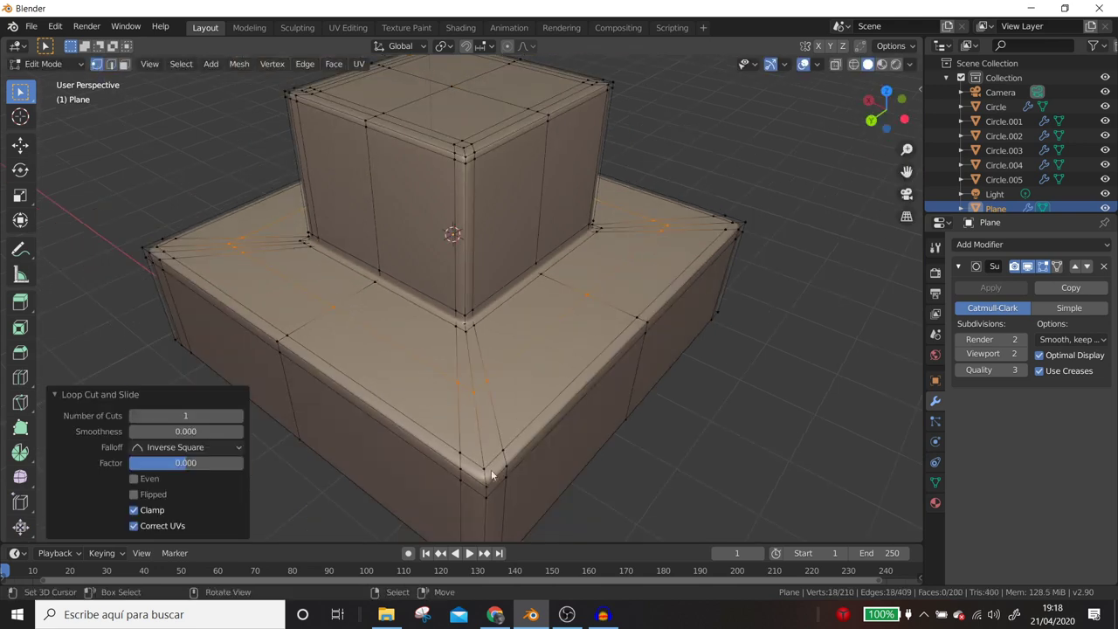
click(461, 384)
shift+click(471, 392)
shift+click(487, 382)
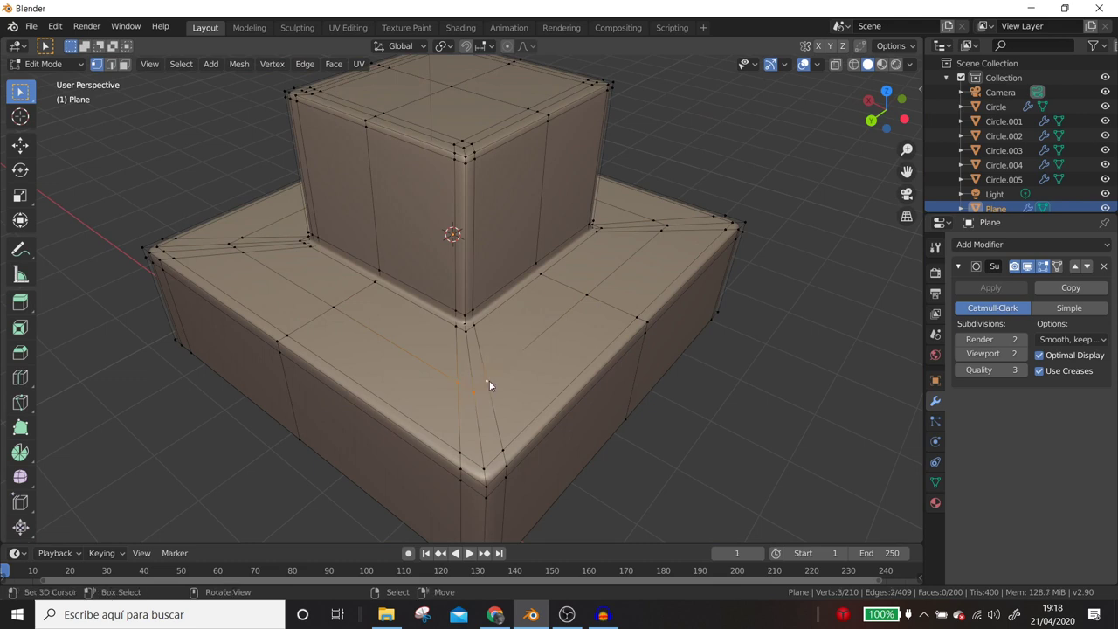
key(m)
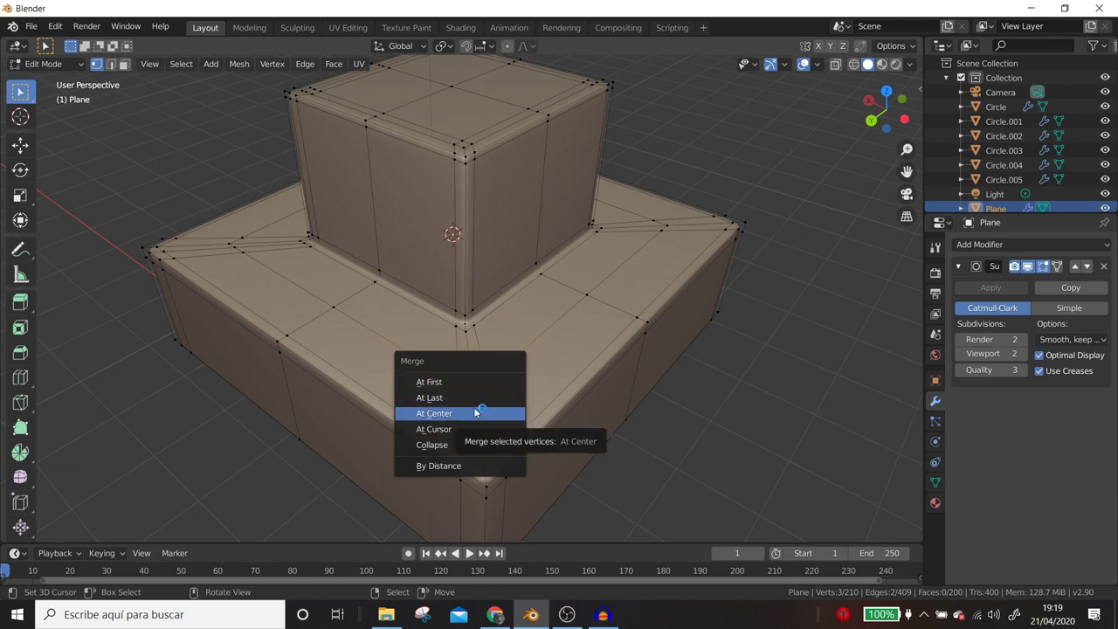
click(452, 415)
Select the edge loops running up the box's vertical corner and dissolve them.
key(2)
click(482, 342)
mouse_move(489, 410)
middle_down()
mouse_move(494, 390)
mouse_move(476, 375)
middle_up()
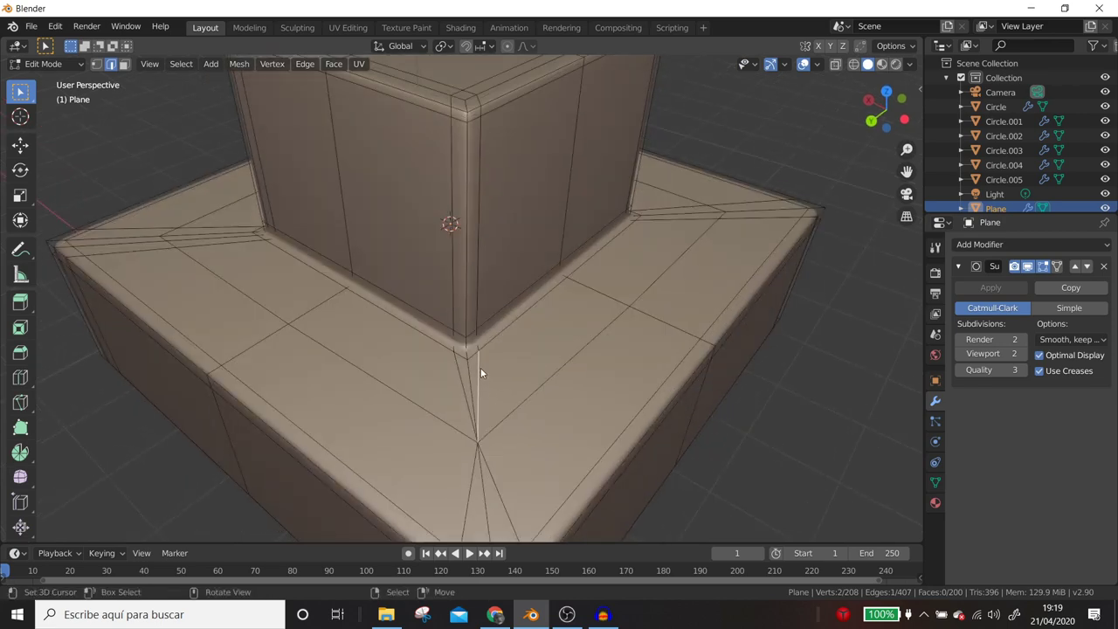
alt+click(480, 368)
alt+shift+click(463, 373)
key(x)
click(462, 373)
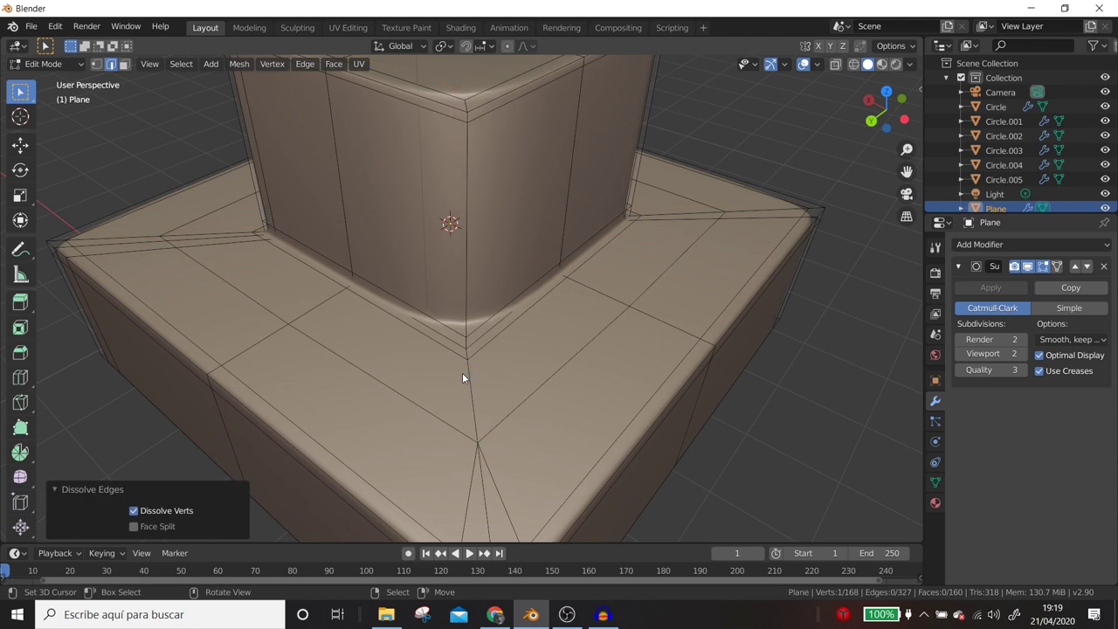
scroll(462, 372, down, 2)
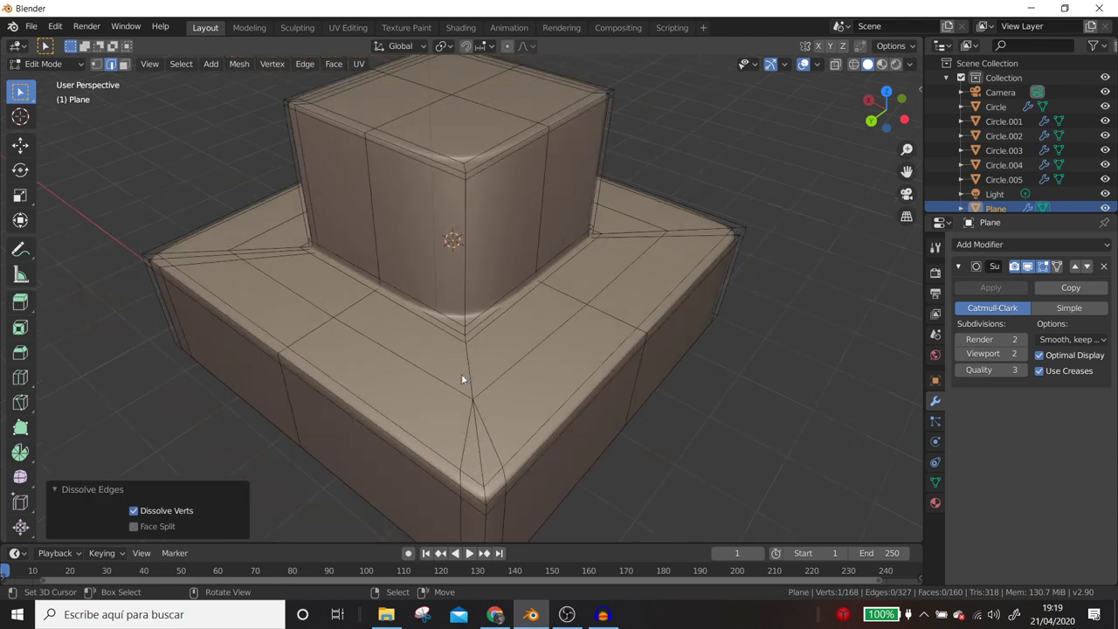
Dissolve the leftover edge at the base corner and select the triangular corner face.
click(471, 451)
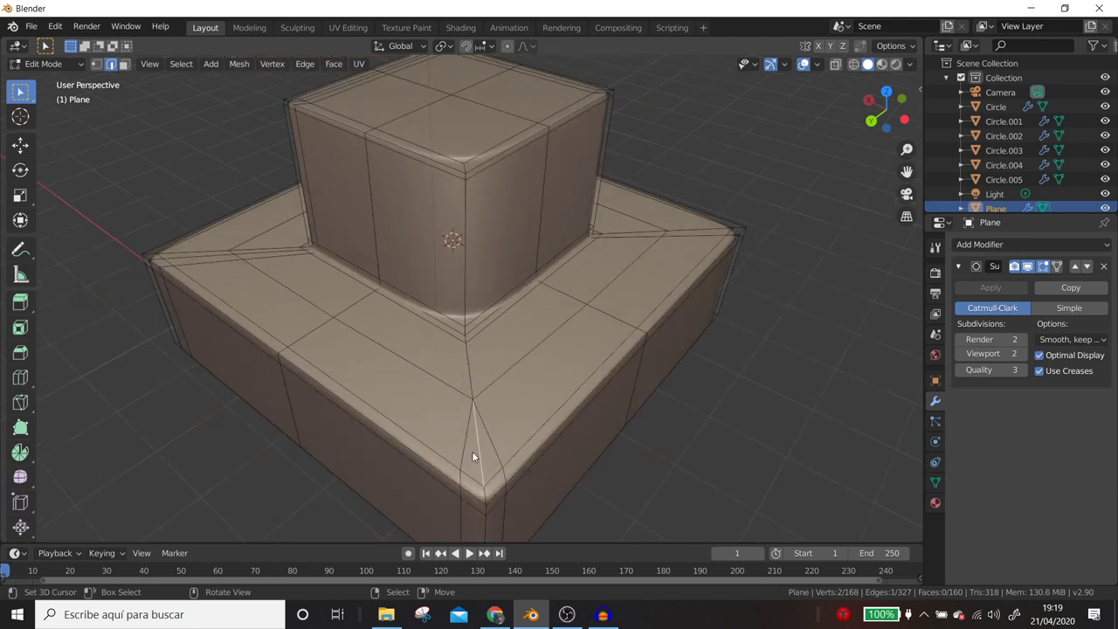
key(x)
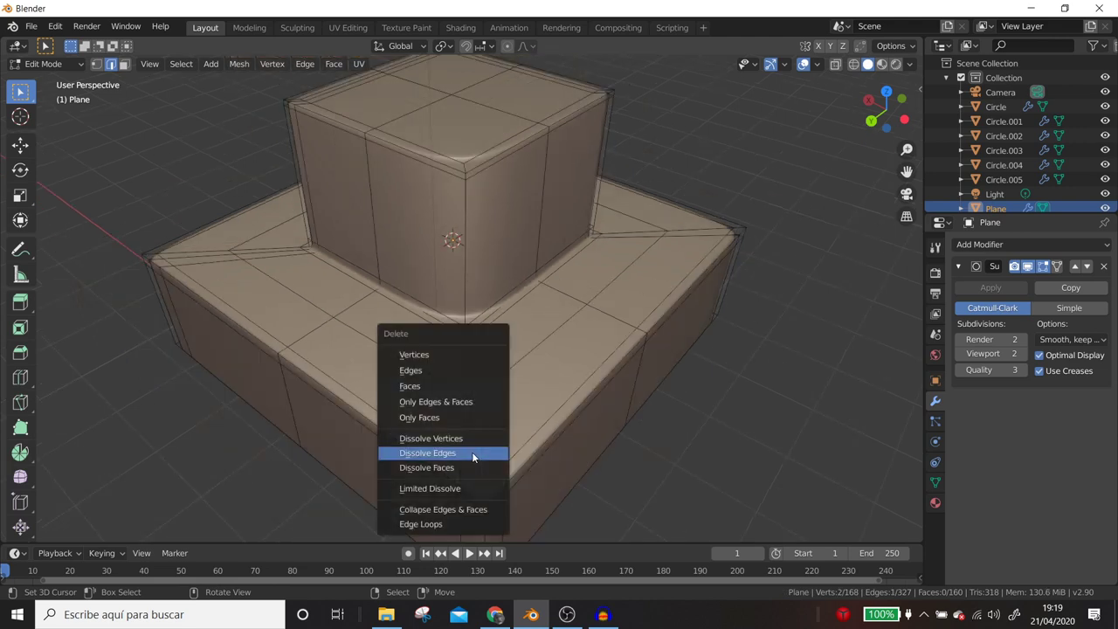
click(472, 451)
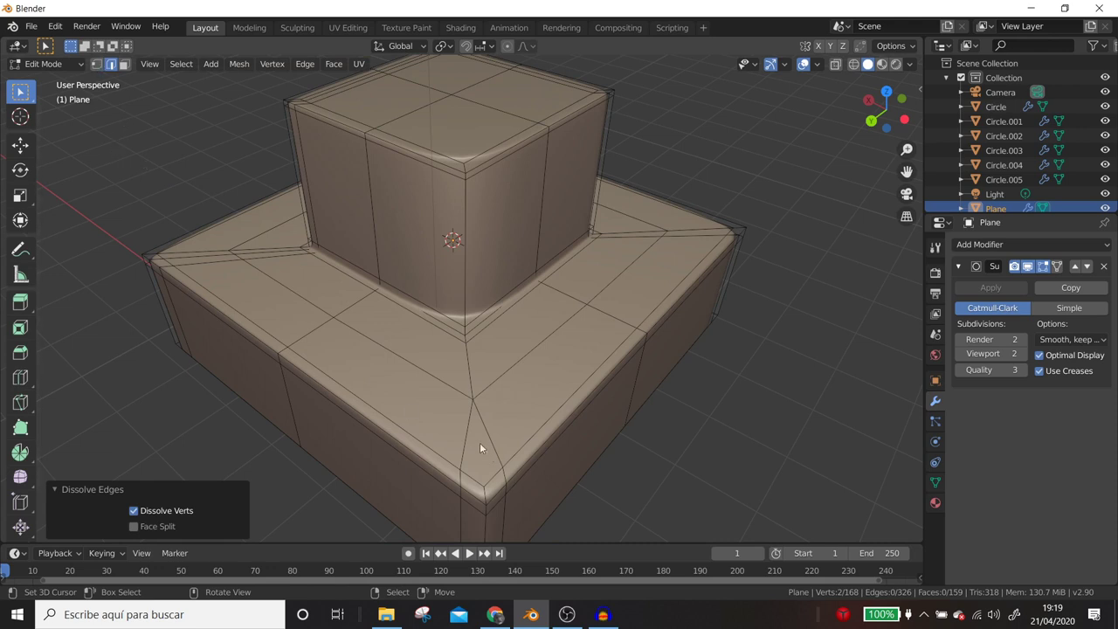
click(473, 445)
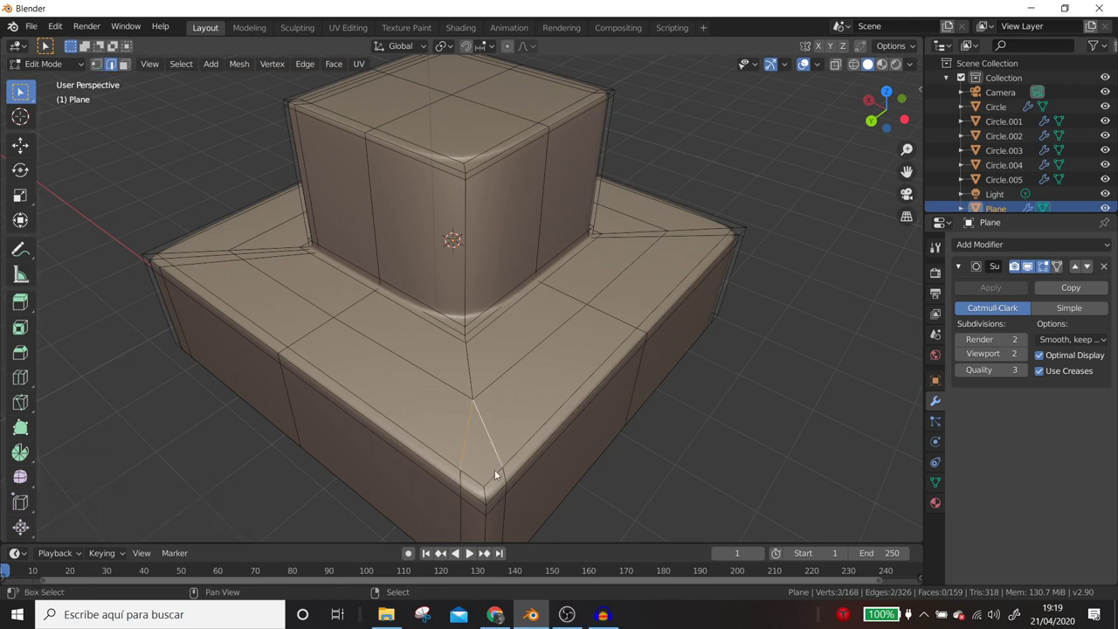
shift+click(494, 472)
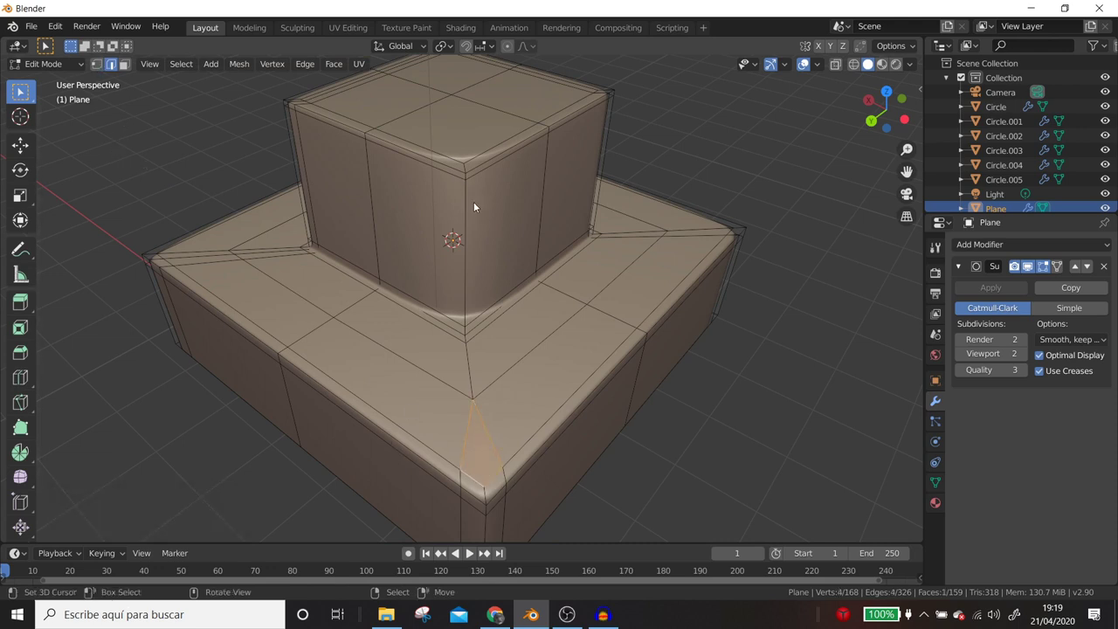
scroll(454, 197, down, 4)
Inspect the mesh and dissolve the extra edge loop on the lower tier.
mouse_move(482, 320)
middle_down()
mouse_move(501, 373)
mouse_move(559, 382)
mouse_move(474, 379)
middle_up()
mouse_move(394, 346)
shift+middle_down()
mouse_move(572, 332)
mouse_move(357, 315)
mouse_move(335, 325)
mouse_move(327, 385)
mouse_move(103, 325)
mouse_move(265, 321)
shift+middle_up()
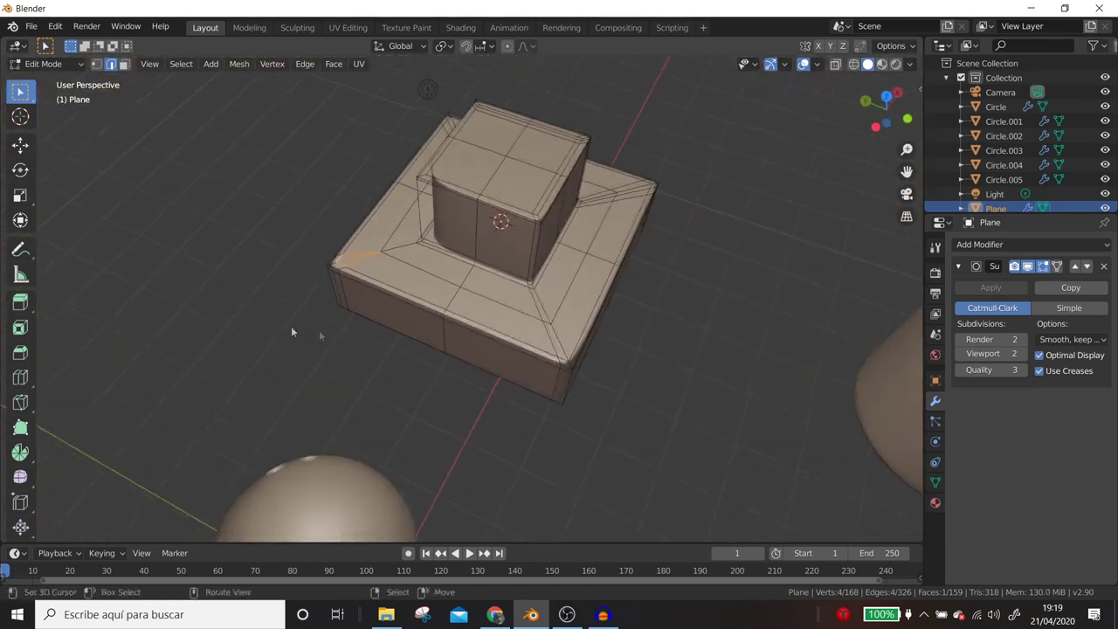
mouse_move(515, 336)
middle_down()
mouse_move(370, 304)
mouse_move(492, 303)
middle_up()
scroll(493, 303, up, 5)
scroll(493, 303, up, 1)
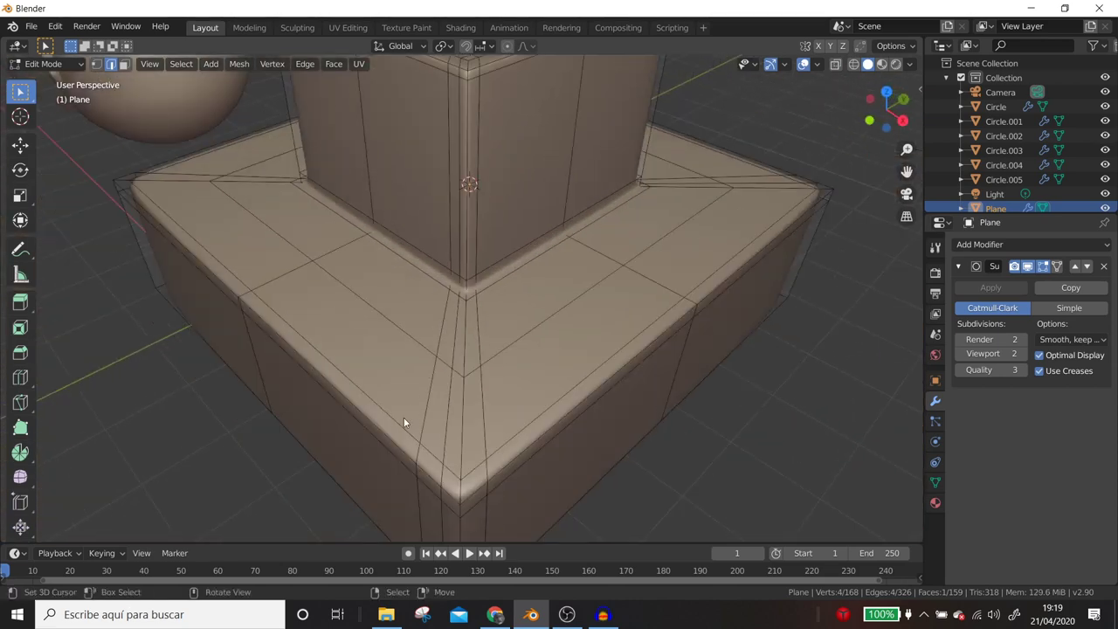
key(ctrl+r)
key(x)
click(426, 417)
scroll(427, 414, down, 5)
Swing to a side view and select the vertices at the lower tier's front corner.
mouse_move(427, 415)
middle_down()
mouse_move(465, 416)
mouse_move(297, 393)
mouse_move(213, 405)
mouse_move(238, 436)
middle_up()
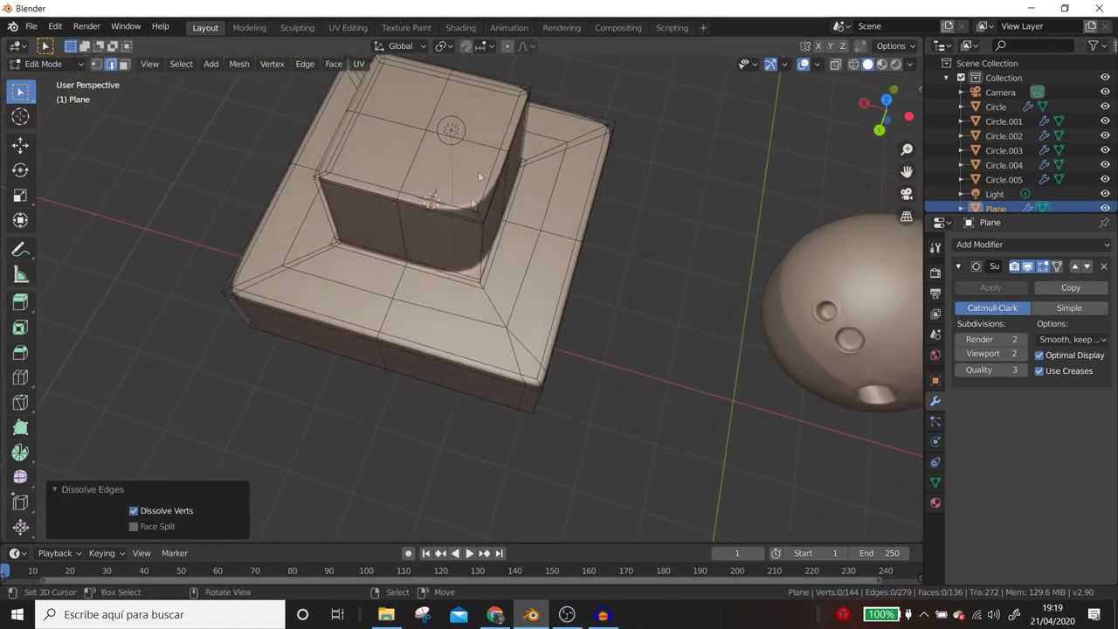
mouse_move(478, 175)
middle_down()
mouse_move(464, 267)
mouse_move(619, 219)
mouse_move(574, 212)
middle_up()
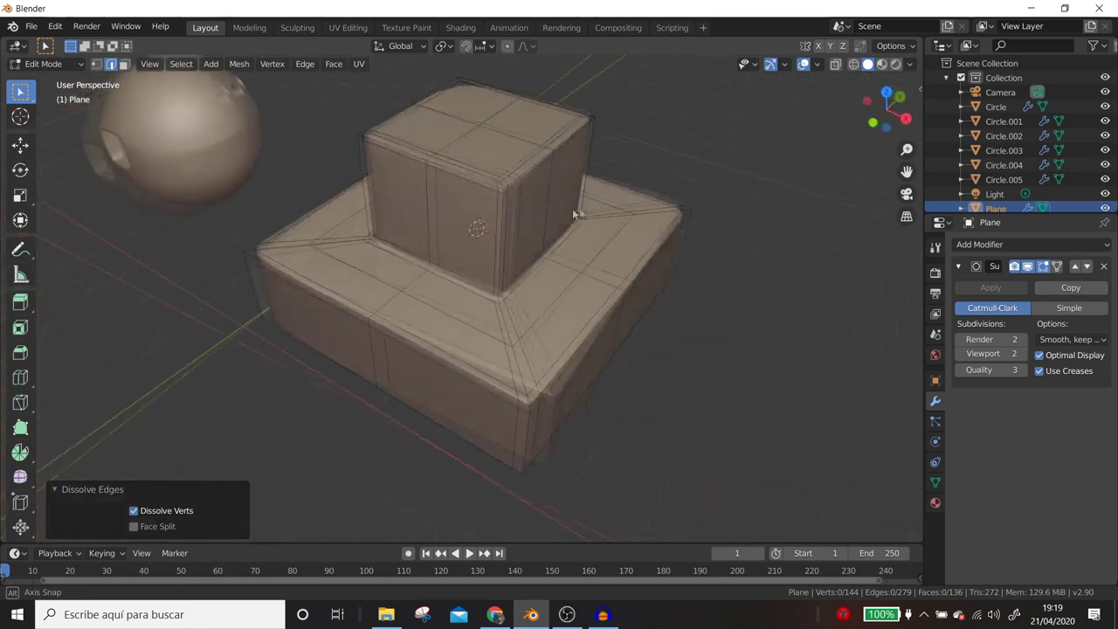
scroll(521, 340, up, 3)
scroll(519, 268, up, 3)
scroll(516, 269, up, 2)
scroll(516, 273, up, 2)
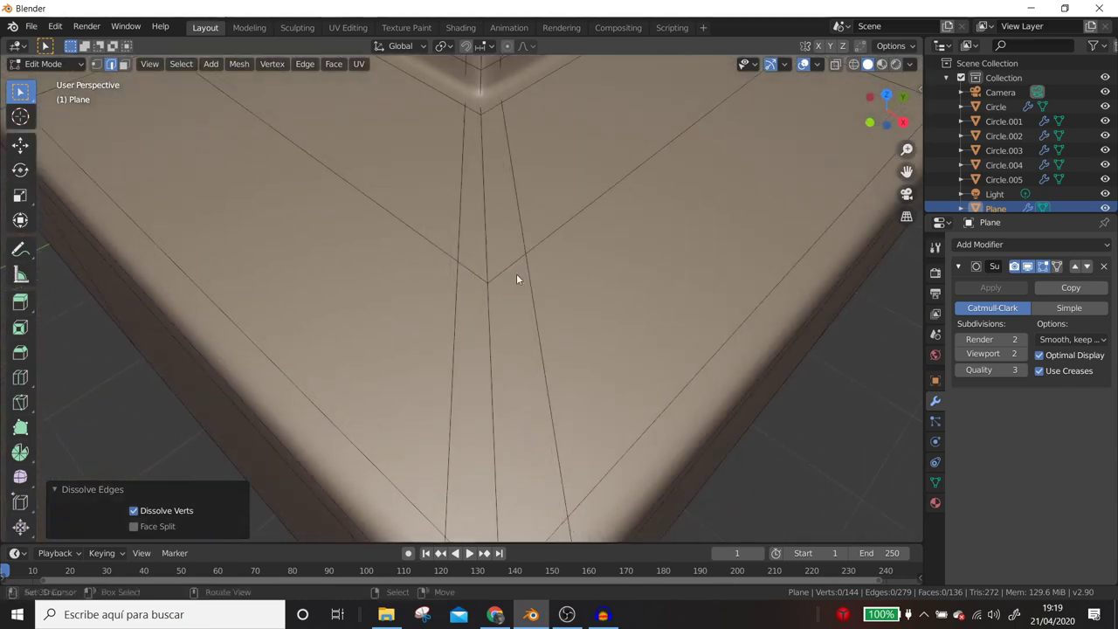
scroll(516, 273, down, 4)
scroll(517, 272, down, 3)
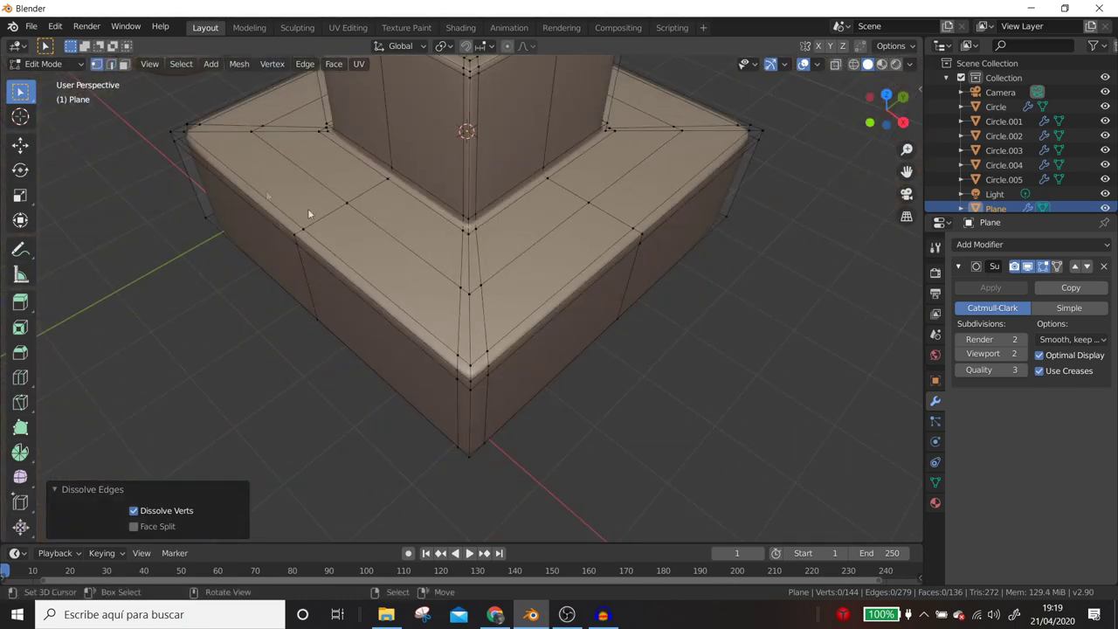
shift+click(460, 287)
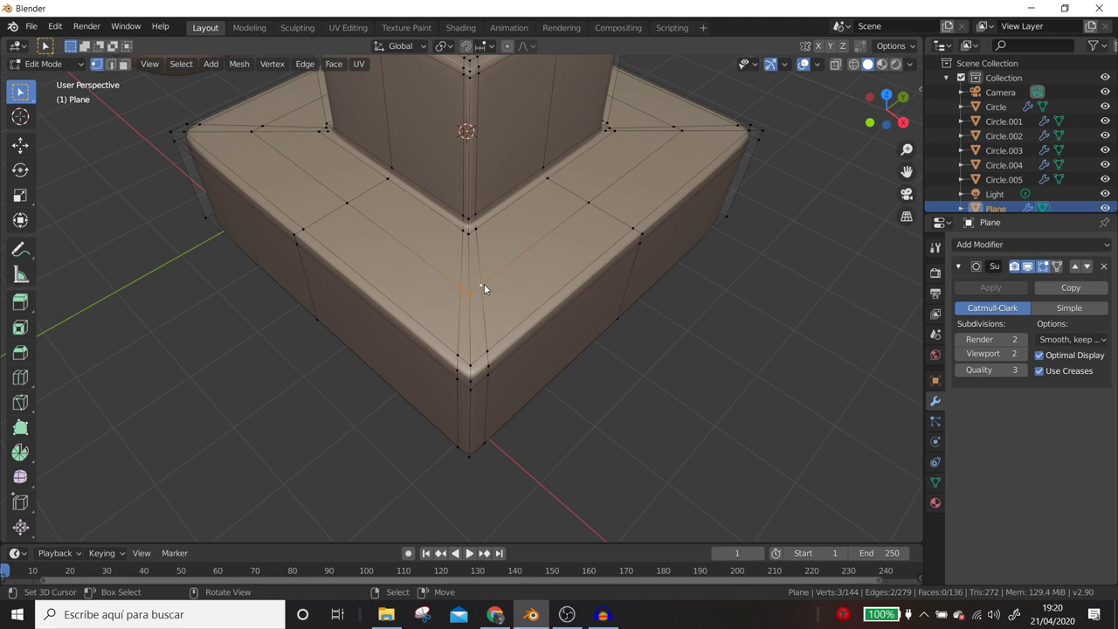
Merge the lower tier's front corner vertices at center and dissolve the edge loop through that corner.
scroll(484, 283, up, 1)
key(m)
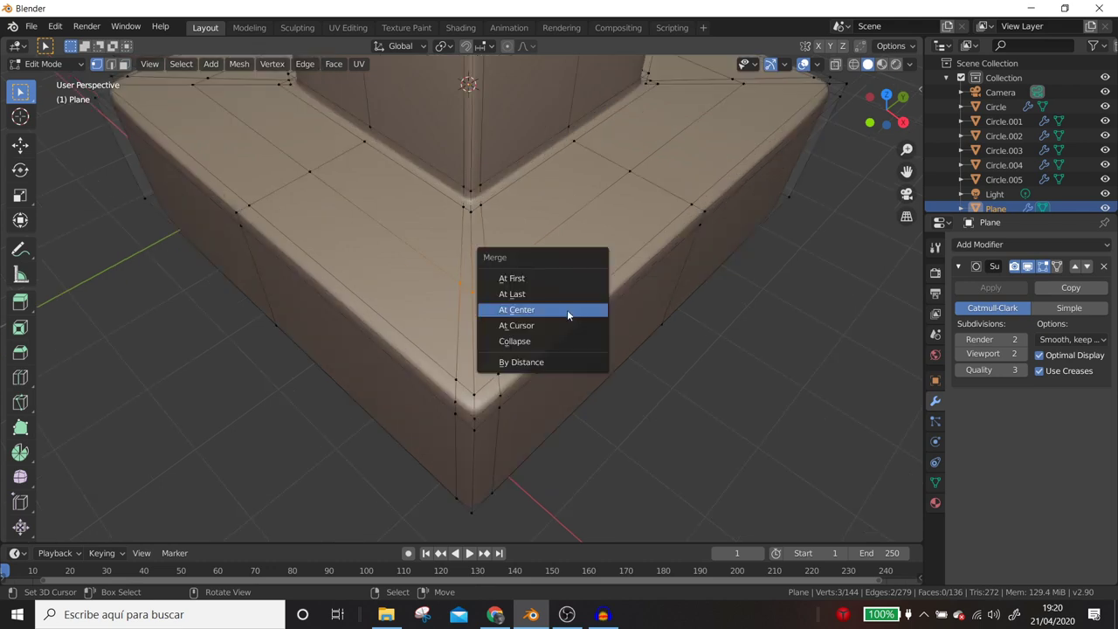
click(566, 310)
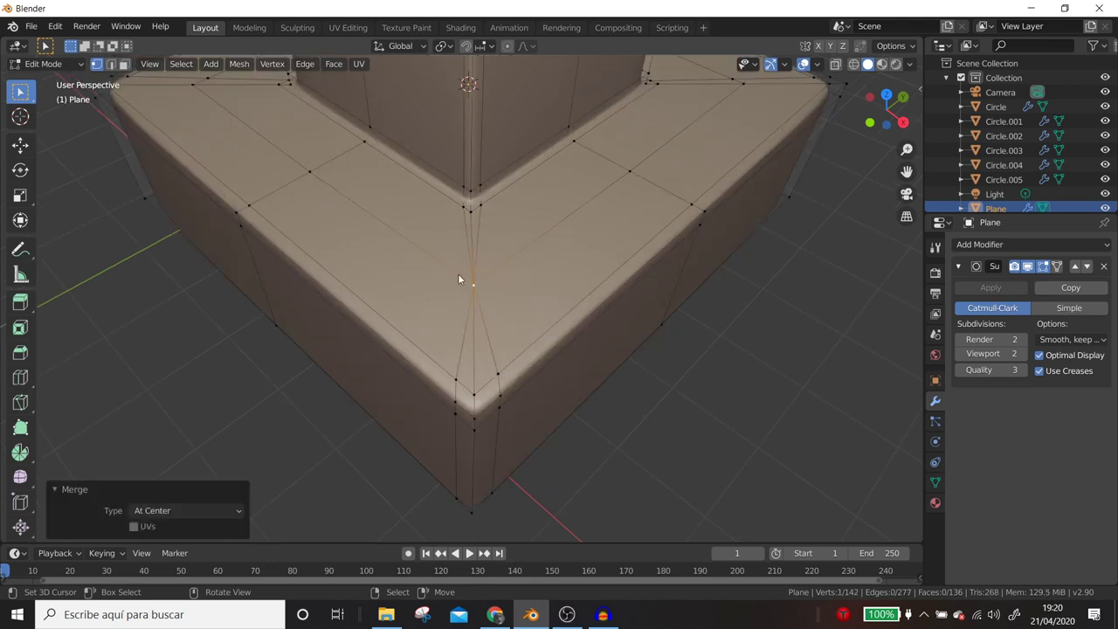
click(110, 64)
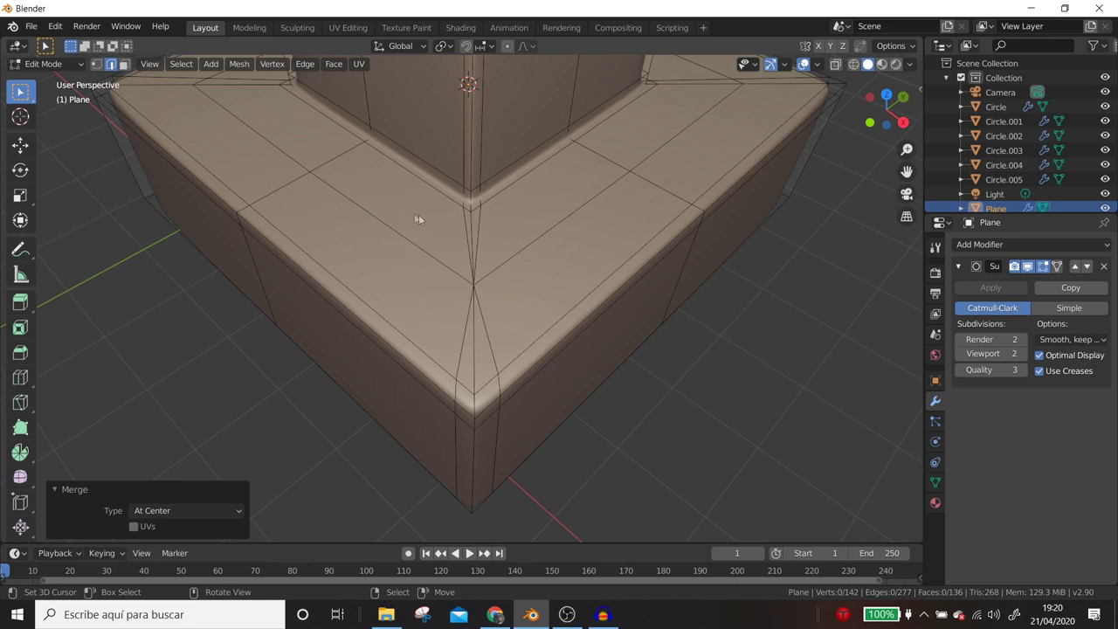
click(474, 231)
alt+click(466, 217)
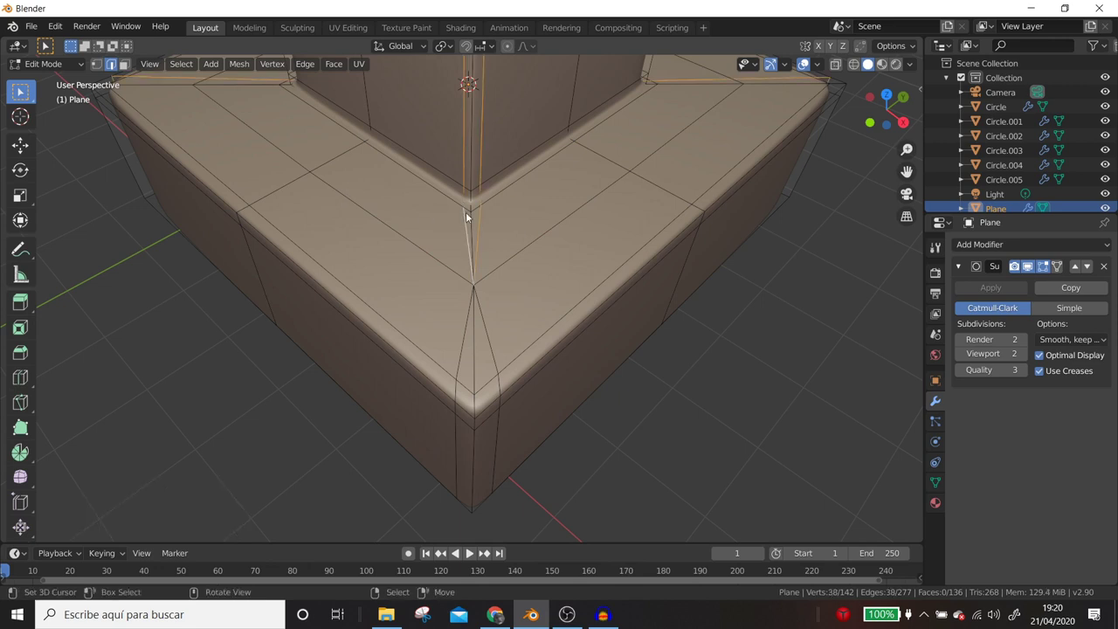
key(ctrl+x)
Dissolve the vertical corner edge and preview the smoothed body in Object Mode.
click(471, 334)
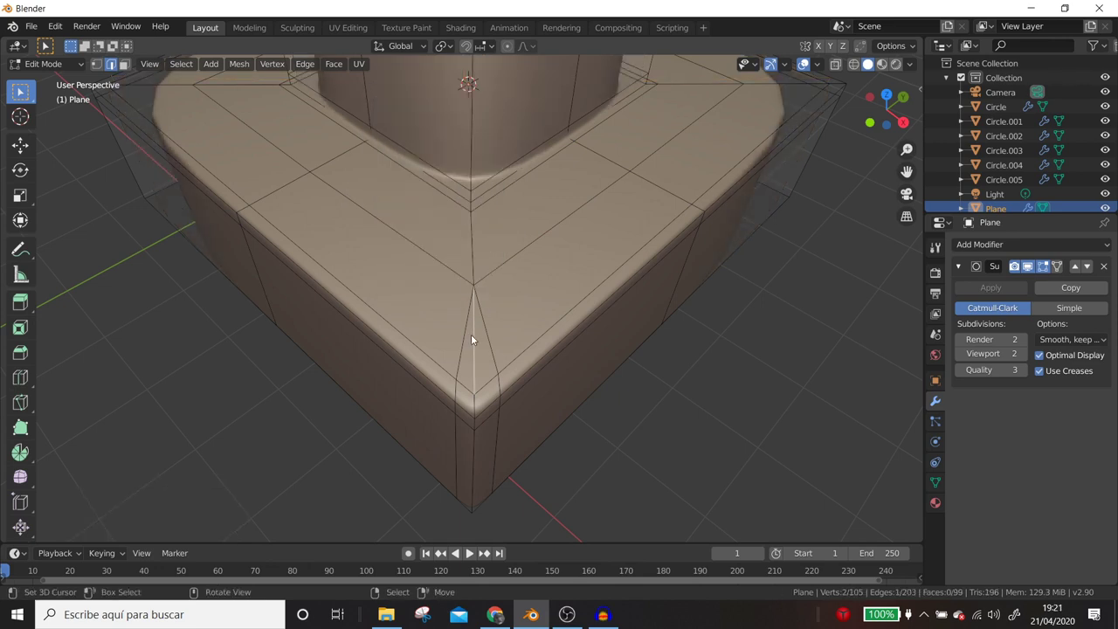
key(x)
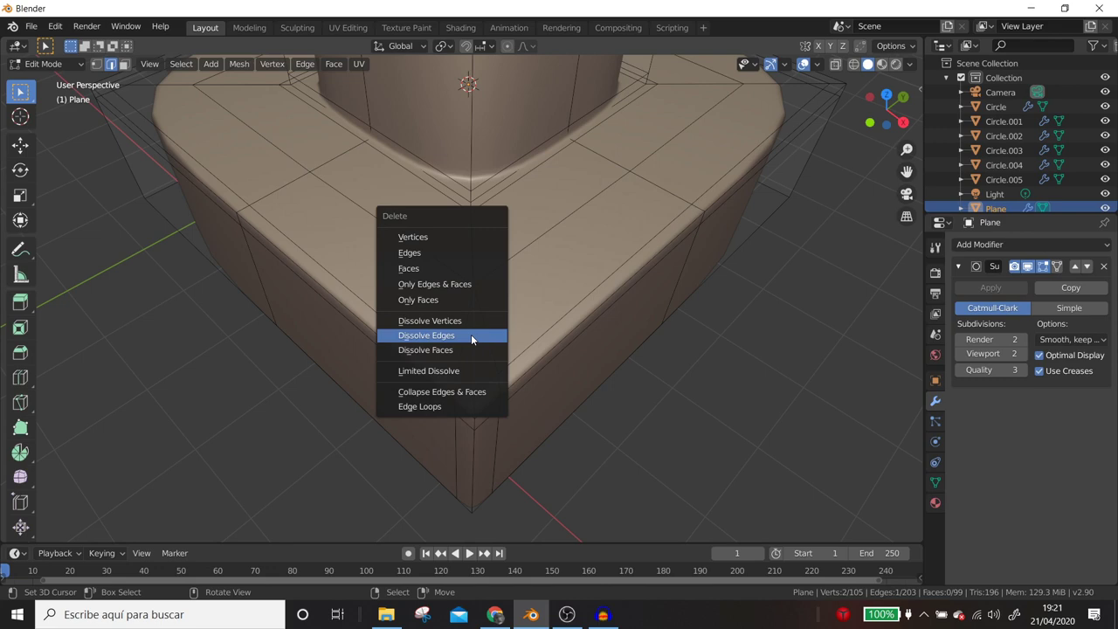
click(471, 334)
mouse_move(471, 333)
middle_down()
mouse_move(499, 321)
mouse_move(610, 341)
mouse_move(342, 280)
mouse_move(480, 269)
mouse_move(492, 203)
middle_up()
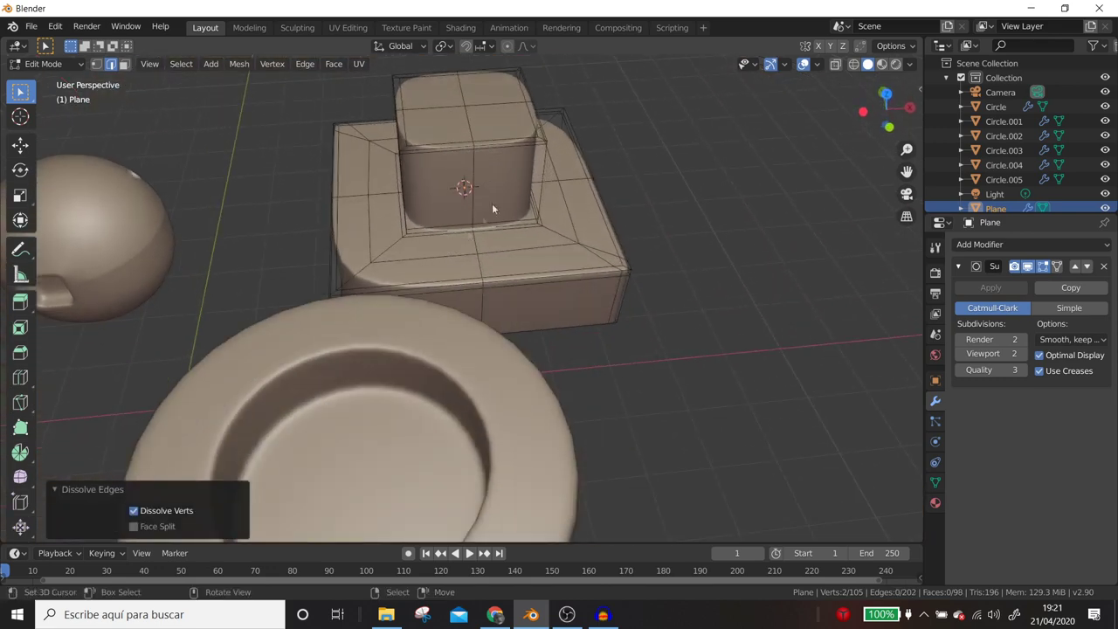
key(Caps_Lock)
key(Tab)
mouse_move(584, 238)
middle_down()
mouse_move(532, 263)
mouse_move(659, 229)
mouse_move(446, 214)
mouse_move(447, 253)
mouse_move(380, 311)
middle_up()
Re-enter Edit Mode to look over the body from above, then view the smoothed result again.
key(Tab)
mouse_move(469, 275)
middle_down()
mouse_move(368, 302)
mouse_move(406, 317)
mouse_move(431, 374)
mouse_move(624, 324)
mouse_move(722, 265)
mouse_move(544, 288)
mouse_move(445, 320)
mouse_move(588, 311)
mouse_move(651, 334)
mouse_move(536, 375)
mouse_move(415, 291)
middle_up()
scroll(368, 301, up, 4)
scroll(368, 302, down, 5)
key(Tab)
key(Tab)
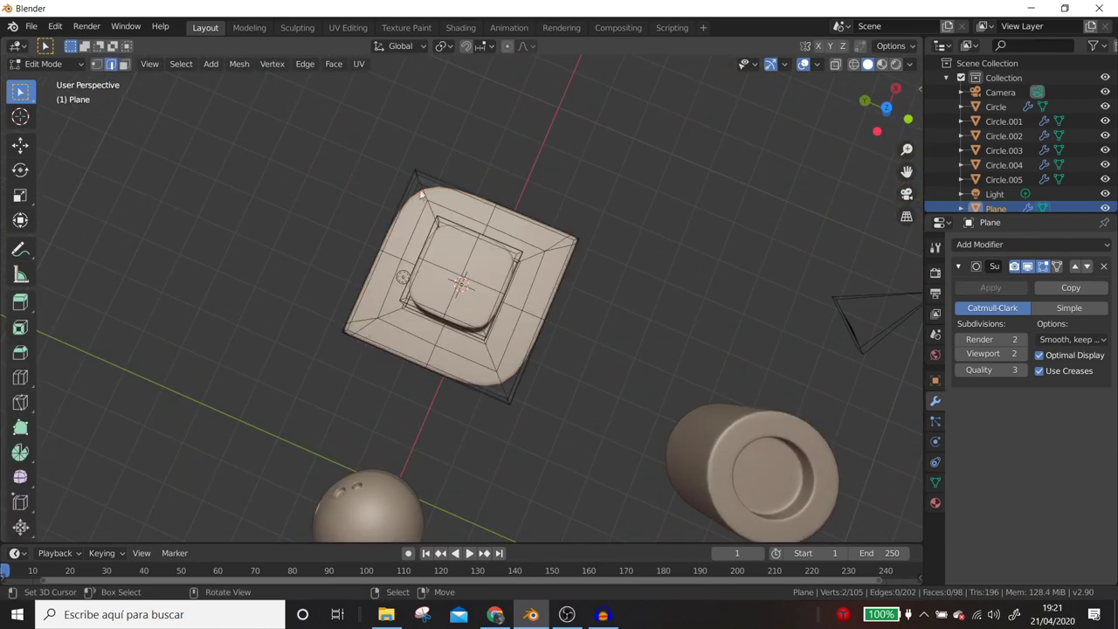
scroll(494, 388, up, 1)
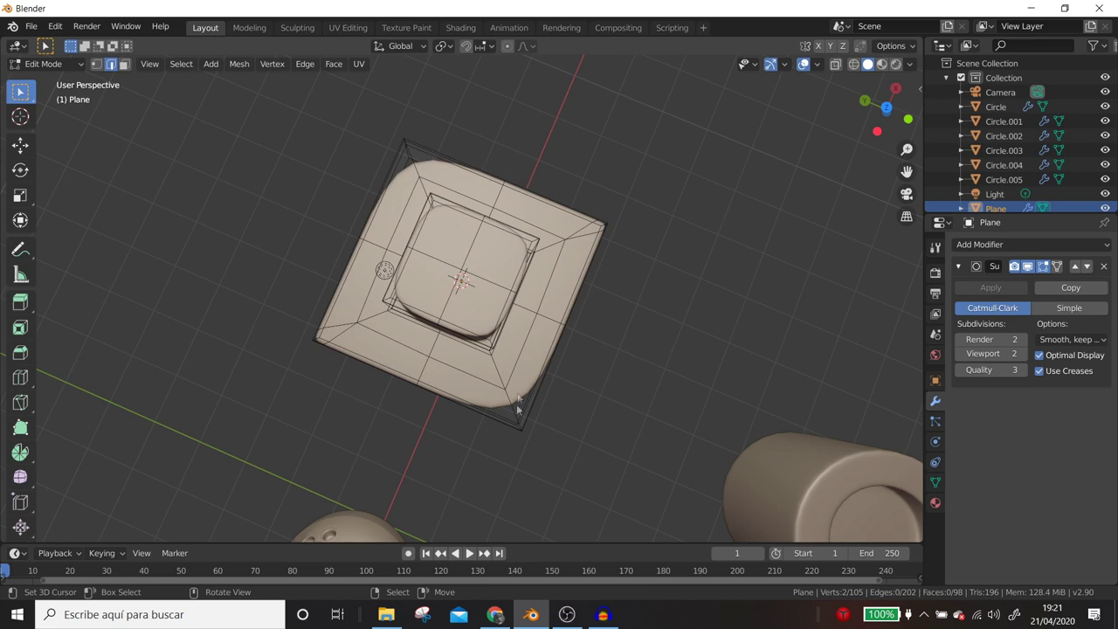
middle_drag(522, 422, 533, 271)
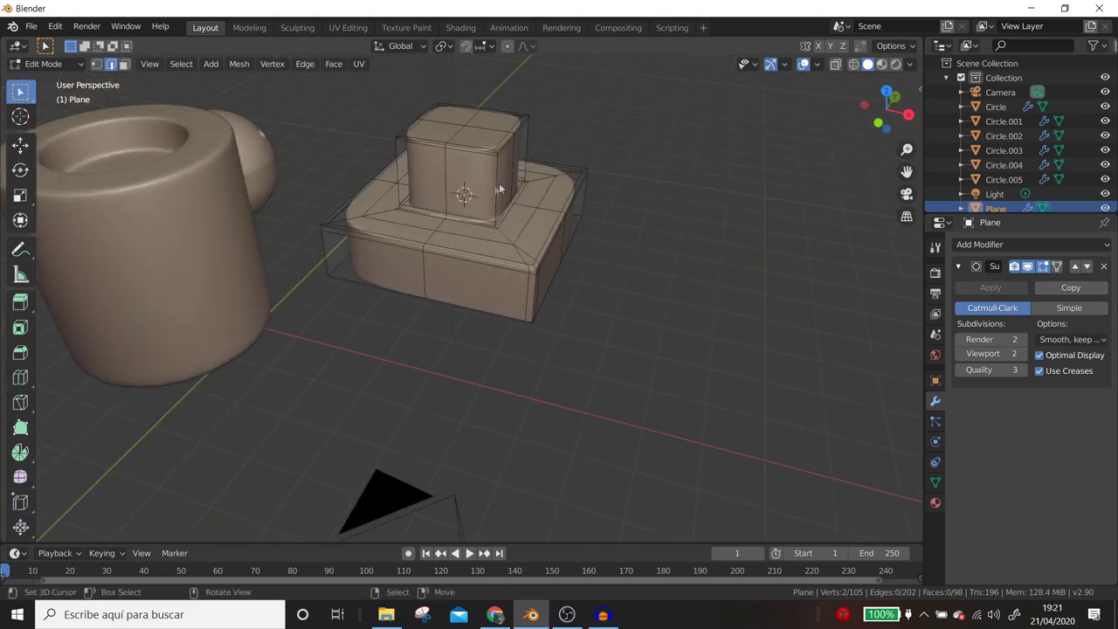
middle_drag(515, 216, 501, 250)
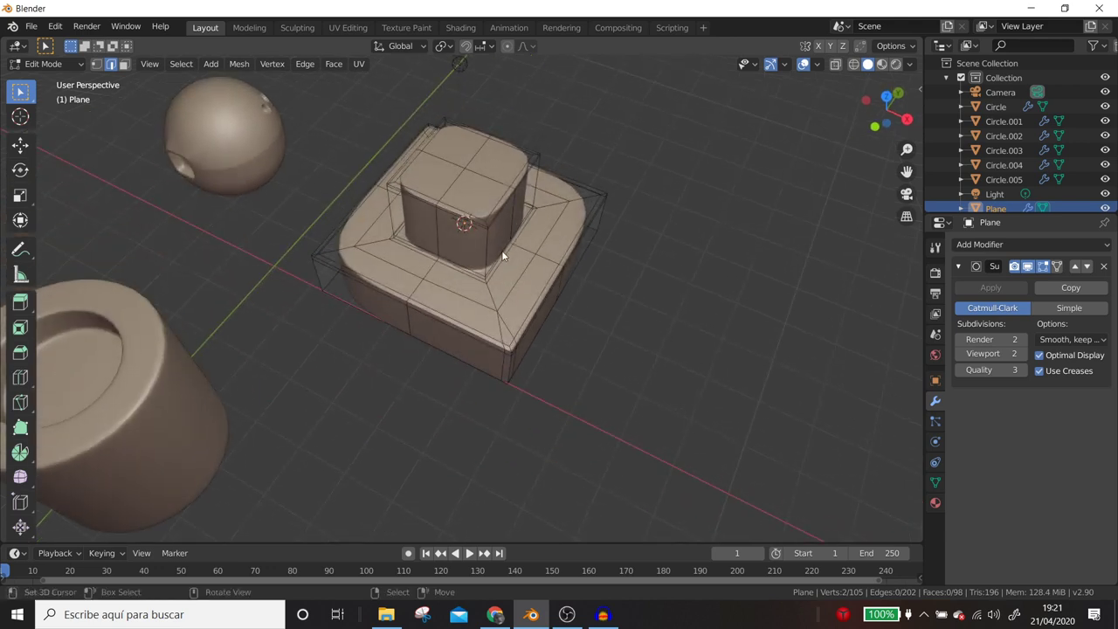
key(Tab)
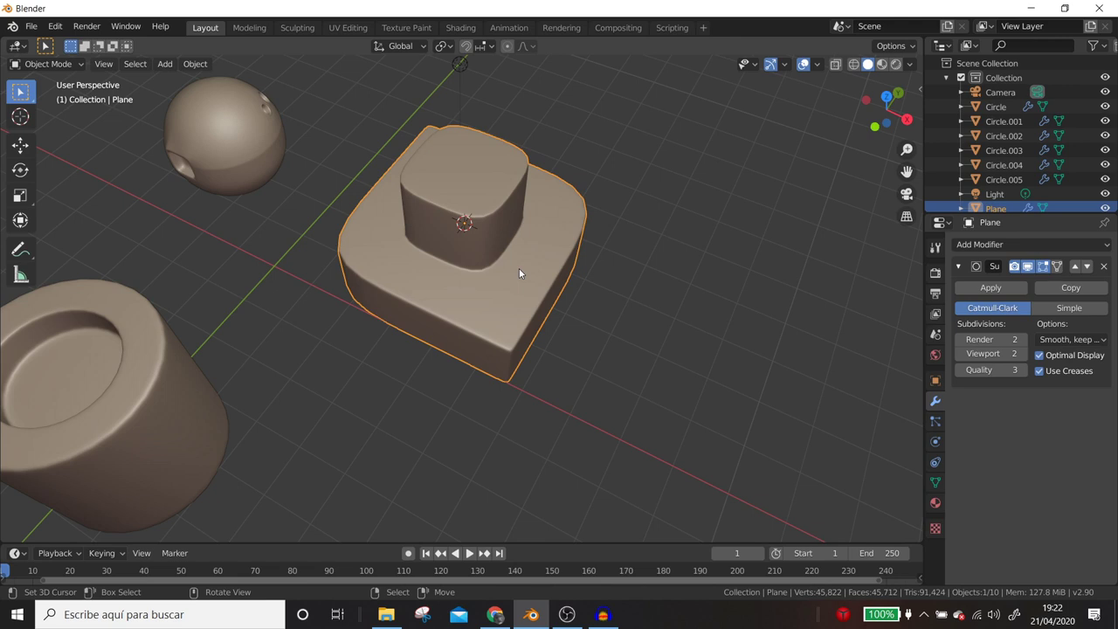
key(Tab)
middle_drag(518, 273, 586, 269)
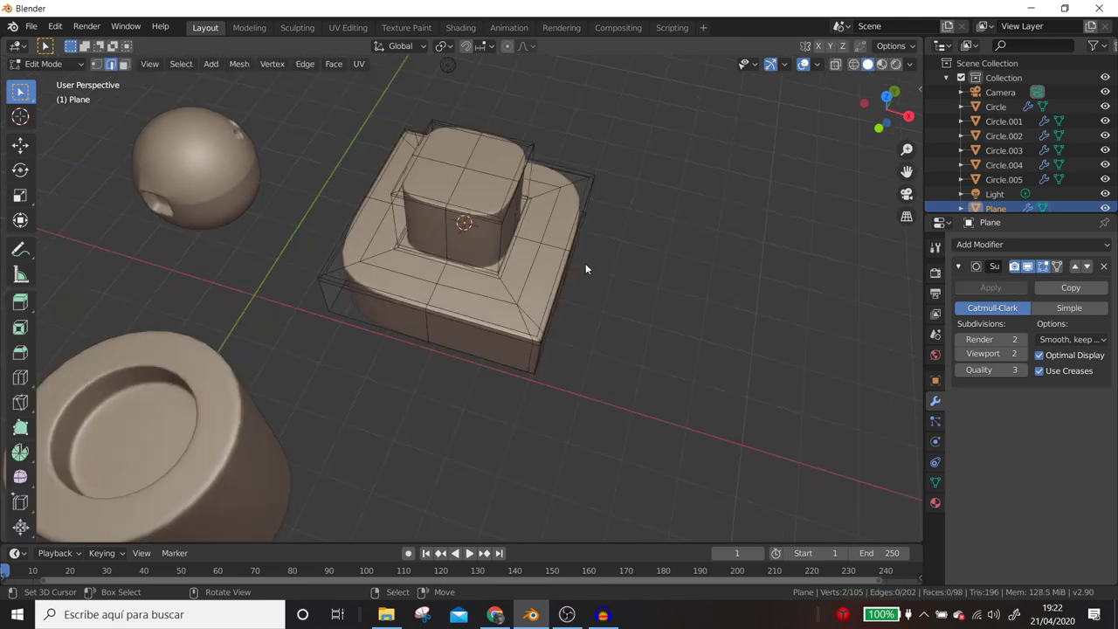